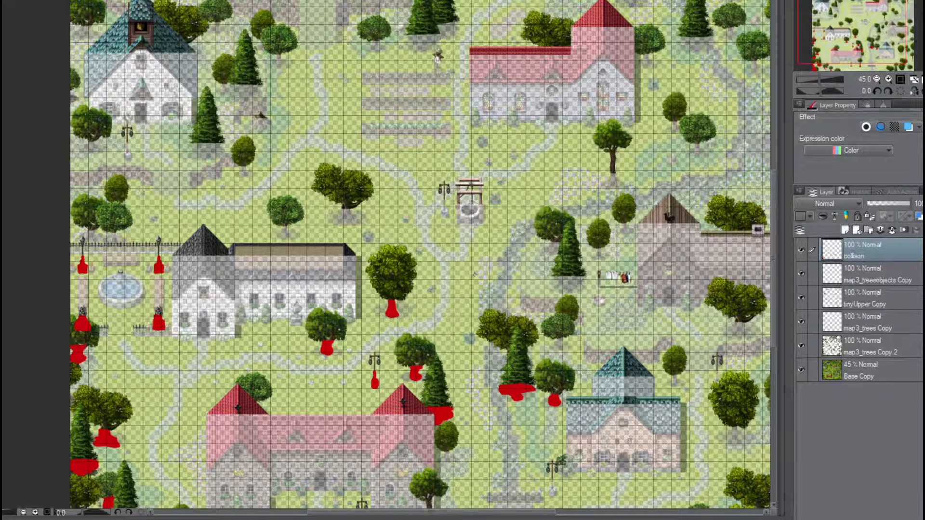
# Paint the red collision area over the lower pole and stone base of the lamp post beside the well
pyautogui.scroll(3, 475, 275)
pyautogui.scroll(-5, 474, 274)
pyautogui.scroll(4, 474, 274)
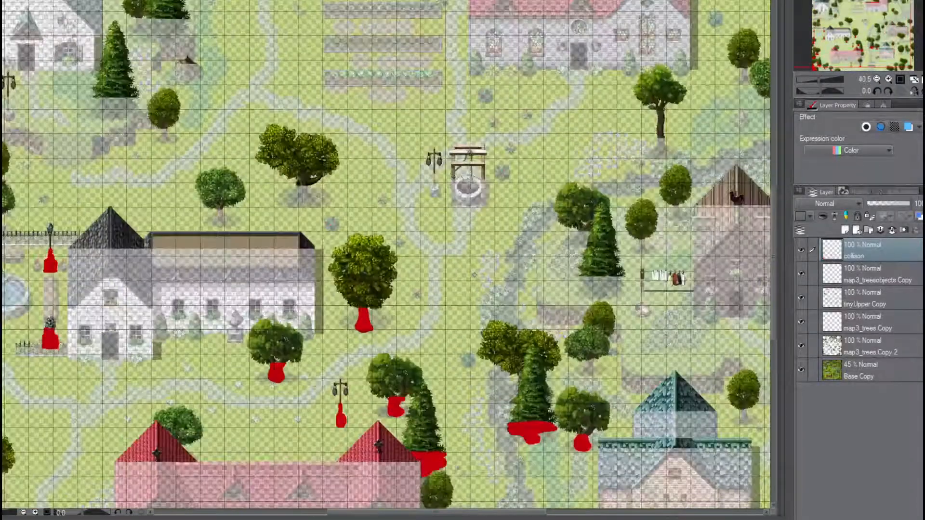
pyautogui.scroll(2, 475, 275)
pyautogui.scroll(2, 475, 275)
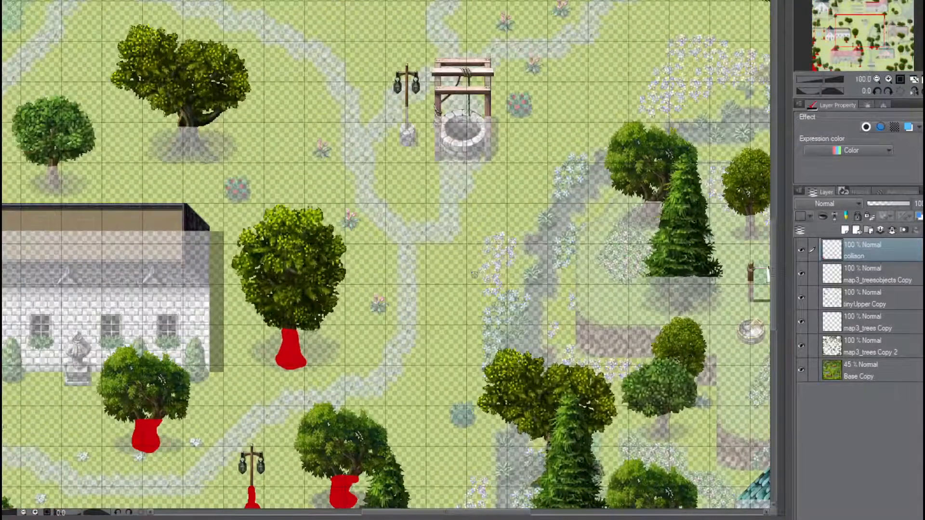
pyautogui.scroll(1, 475, 275)
pyautogui.moveTo(449, 174); pyautogui.dragTo(467, 202)
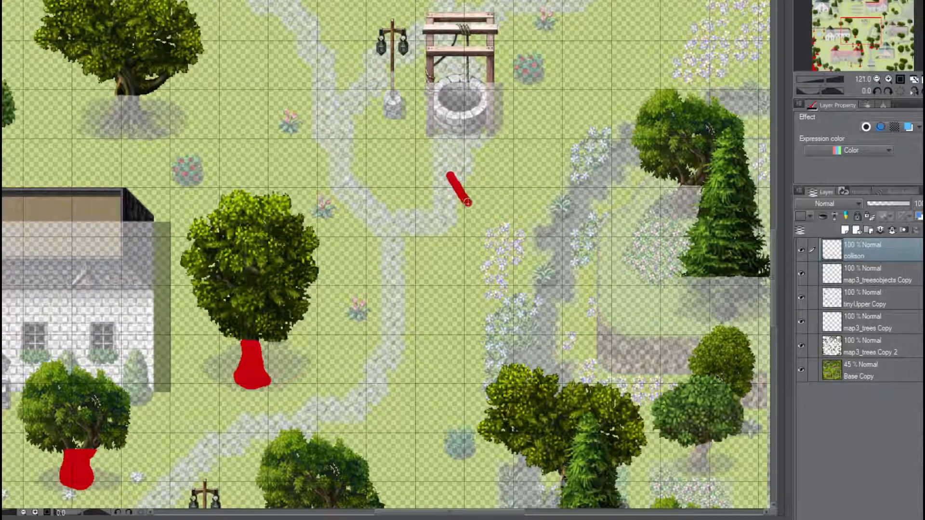
pyautogui.hotkey('ctrl', 'z')
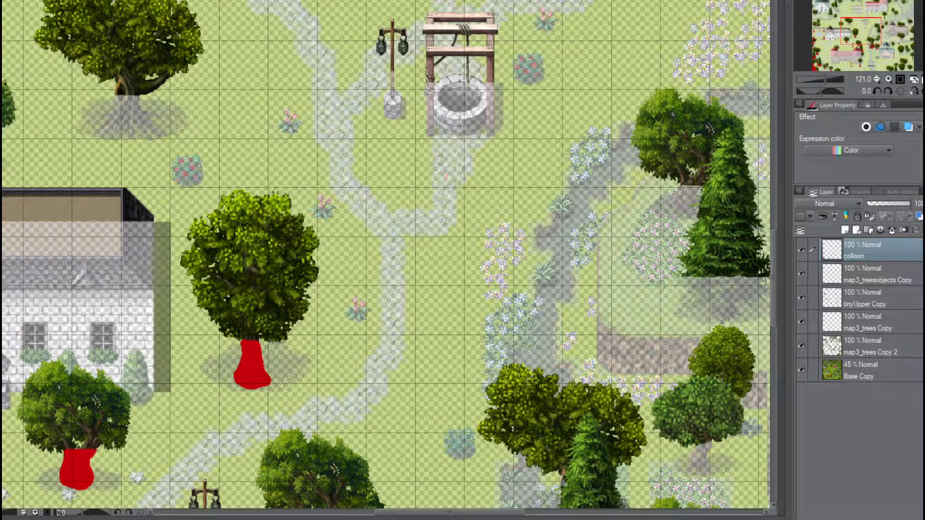
pyautogui.moveTo(859, 34)
pyautogui.mouseDown()
pyautogui.moveTo(851, 29)
pyautogui.moveTo(859, 29)
pyautogui.mouseUp()
pyautogui.scroll(3, 394, 243)
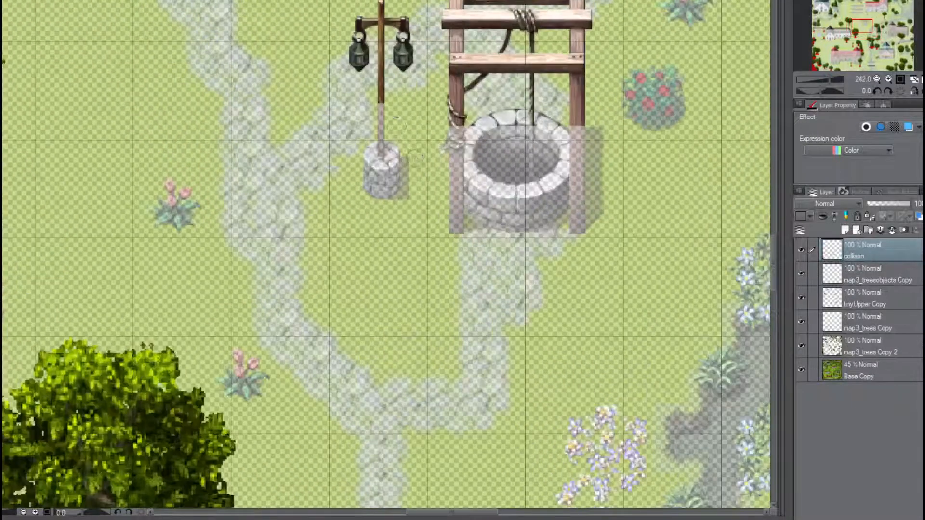
pyautogui.moveTo(381, 105); pyautogui.dragTo(375, 170)
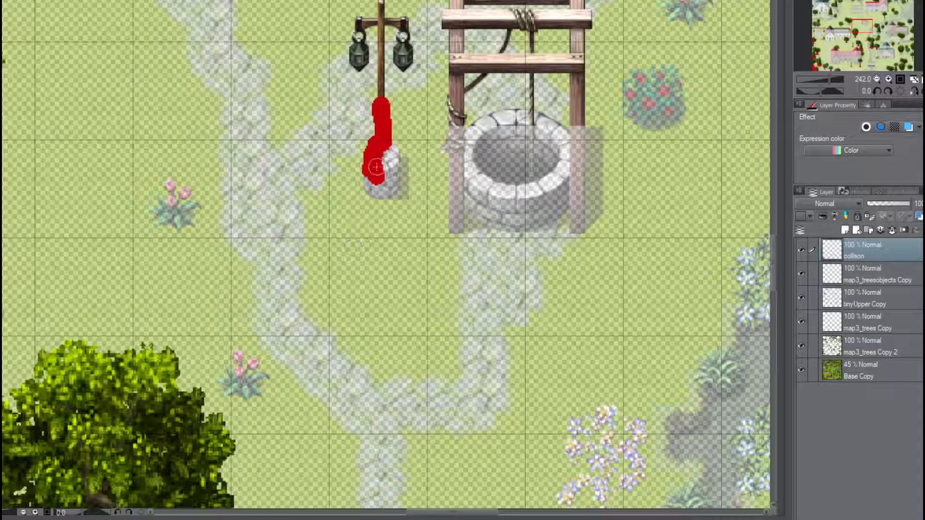
pyautogui.moveTo(375, 166)
pyautogui.mouseDown()
pyautogui.moveTo(372, 192)
pyautogui.moveTo(372, 184)
pyautogui.moveTo(392, 190)
pyautogui.moveTo(390, 147)
pyautogui.moveTo(383, 171)
pyautogui.mouseUp()
# Fill the lower part of the well, including the bases of its wooden posts, with a solid red collision block
pyautogui.moveTo(460, 127)
pyautogui.mouseDown()
pyautogui.moveTo(448, 128)
pyautogui.moveTo(577, 129)
pyautogui.moveTo(579, 231)
pyautogui.moveTo(585, 212)
pyautogui.moveTo(580, 221)
pyautogui.mouseUp()
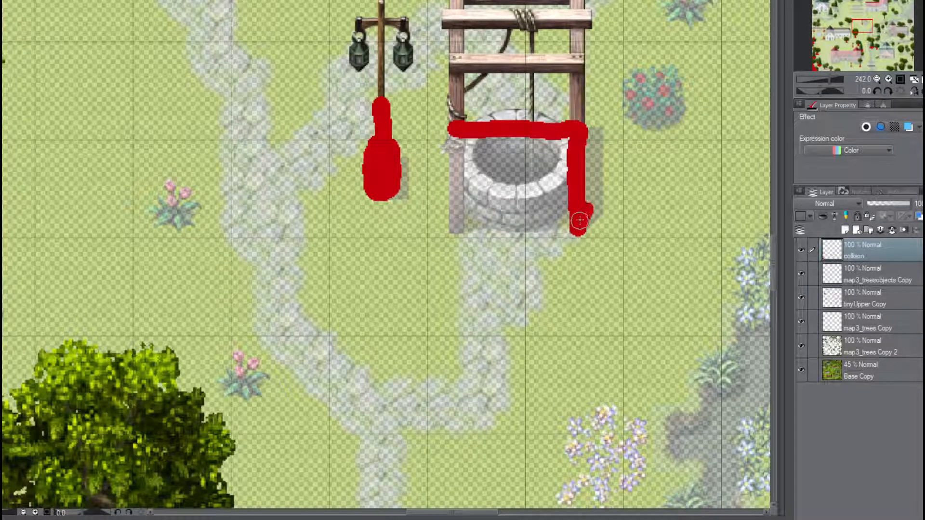
pyautogui.hotkey('ctrl', 'z')
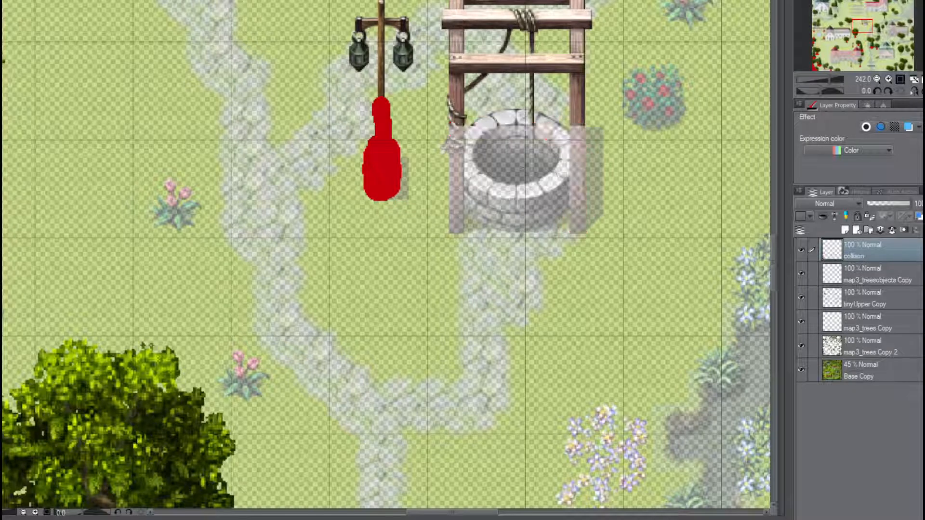
pyautogui.moveTo(450, 129)
pyautogui.mouseDown()
pyautogui.moveTo(581, 131)
pyautogui.moveTo(579, 230)
pyautogui.moveTo(457, 227)
pyautogui.moveTo(454, 145)
pyautogui.moveTo(562, 145)
pyautogui.moveTo(564, 212)
pyautogui.moveTo(465, 214)
pyautogui.moveTo(460, 154)
pyautogui.moveTo(524, 153)
pyautogui.moveTo(557, 190)
pyautogui.moveTo(513, 208)
pyautogui.moveTo(473, 175)
pyautogui.moveTo(522, 155)
pyautogui.moveTo(553, 197)
pyautogui.moveTo(495, 194)
pyautogui.moveTo(491, 161)
pyautogui.moveTo(546, 189)
pyautogui.moveTo(490, 175)
pyautogui.moveTo(523, 176)
pyautogui.moveTo(533, 188)
pyautogui.moveTo(529, 178)
pyautogui.mouseUp()
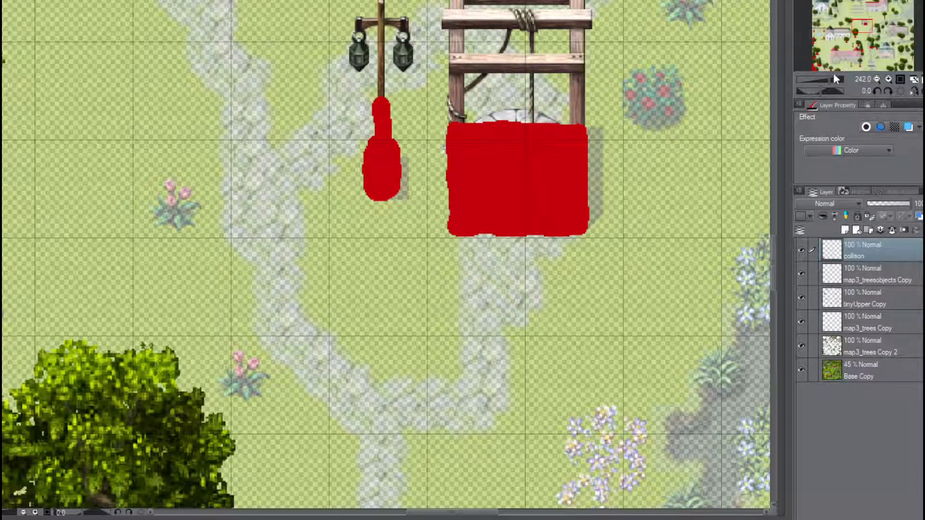
# Paint red collision areas over the large tree's spreading roots and the smaller tree's trunk above the long white house
pyautogui.moveTo(832, 82); pyautogui.dragTo(829, 77)
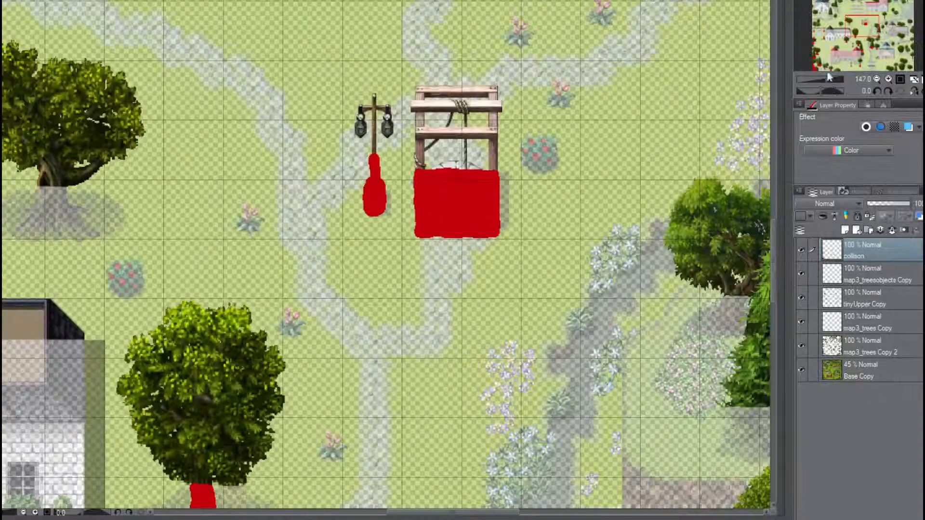
pyautogui.moveTo(857, 31); pyautogui.dragTo(838, 34)
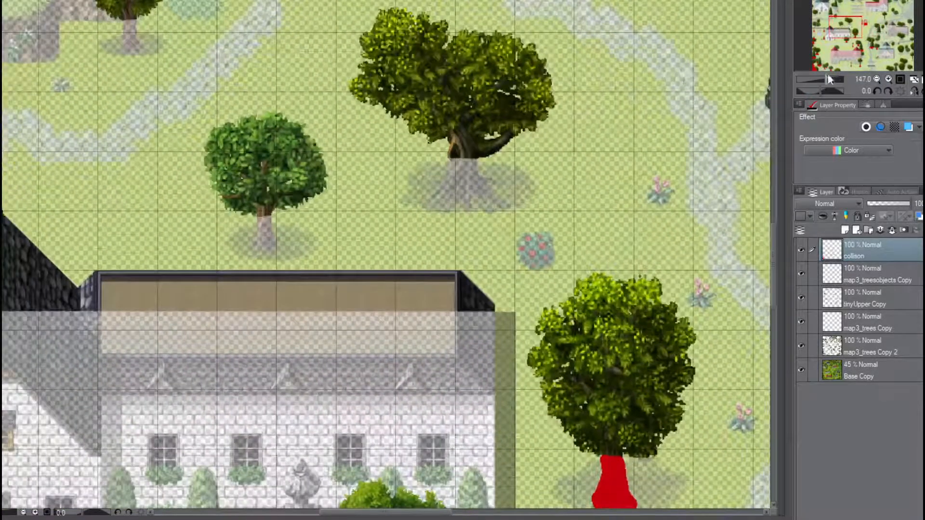
pyautogui.moveTo(828, 77); pyautogui.dragTo(835, 77)
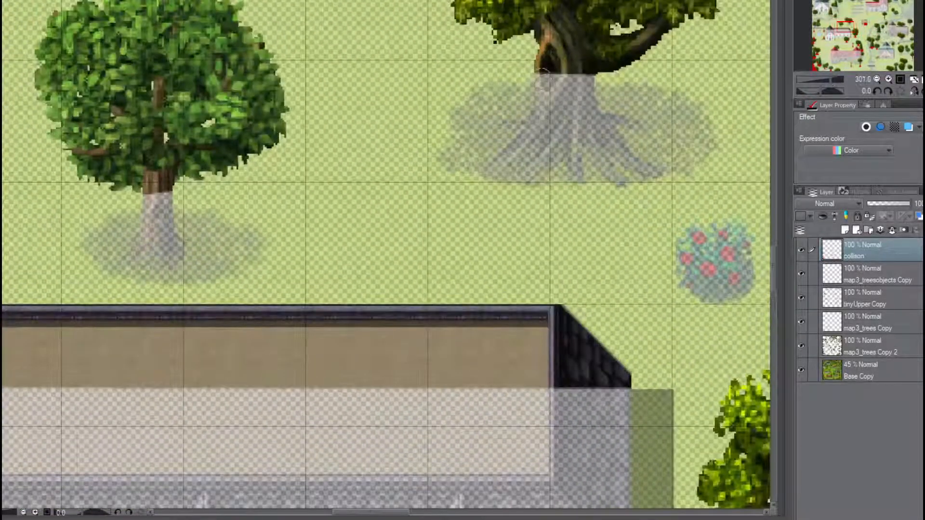
pyautogui.moveTo(539, 84)
pyautogui.mouseDown()
pyautogui.moveTo(578, 83)
pyautogui.moveTo(601, 123)
pyautogui.moveTo(614, 121)
pyautogui.moveTo(632, 161)
pyautogui.moveTo(652, 174)
pyautogui.moveTo(620, 136)
pyautogui.moveTo(610, 137)
pyautogui.moveTo(620, 178)
pyautogui.moveTo(491, 169)
pyautogui.moveTo(518, 144)
pyautogui.moveTo(542, 92)
pyautogui.moveTo(512, 122)
pyautogui.moveTo(553, 100)
pyautogui.moveTo(520, 159)
pyautogui.moveTo(562, 166)
pyautogui.moveTo(597, 141)
pyautogui.moveTo(559, 139)
pyautogui.moveTo(595, 123)
pyautogui.moveTo(585, 179)
pyautogui.moveTo(631, 171)
pyautogui.moveTo(621, 163)
pyautogui.mouseUp()
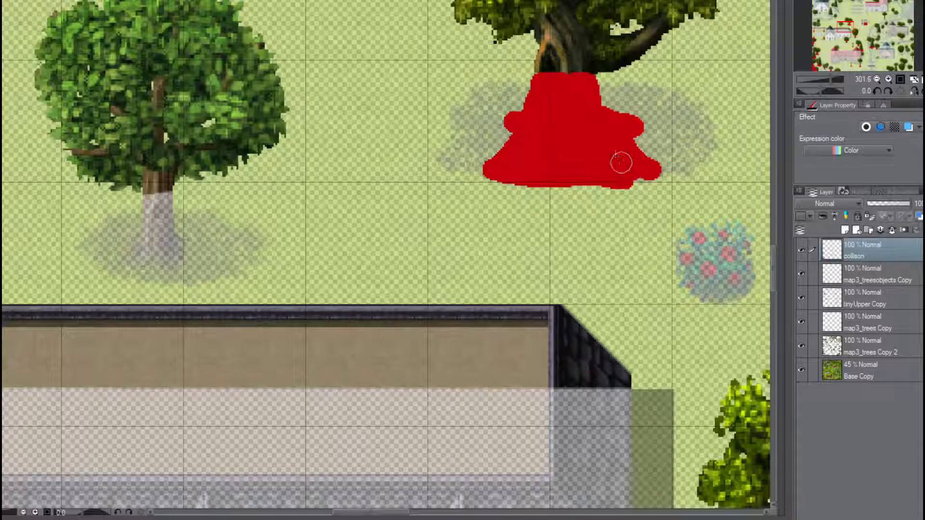
pyautogui.moveTo(847, 22); pyautogui.dragTo(843, 28)
pyautogui.moveTo(352, 142)
pyautogui.mouseDown()
pyautogui.moveTo(371, 142)
pyautogui.moveTo(379, 202)
pyautogui.moveTo(357, 207)
pyautogui.moveTo(340, 194)
pyautogui.moveTo(354, 155)
pyautogui.moveTo(368, 197)
pyautogui.moveTo(383, 185)
pyautogui.mouseUp()
# Set the Base Copy layer's opacity to 56% and make the collison layer active again
pyautogui.moveTo(839, 77); pyautogui.dragTo(823, 80)
pyautogui.moveTo(849, 28); pyautogui.dragTo(839, 34)
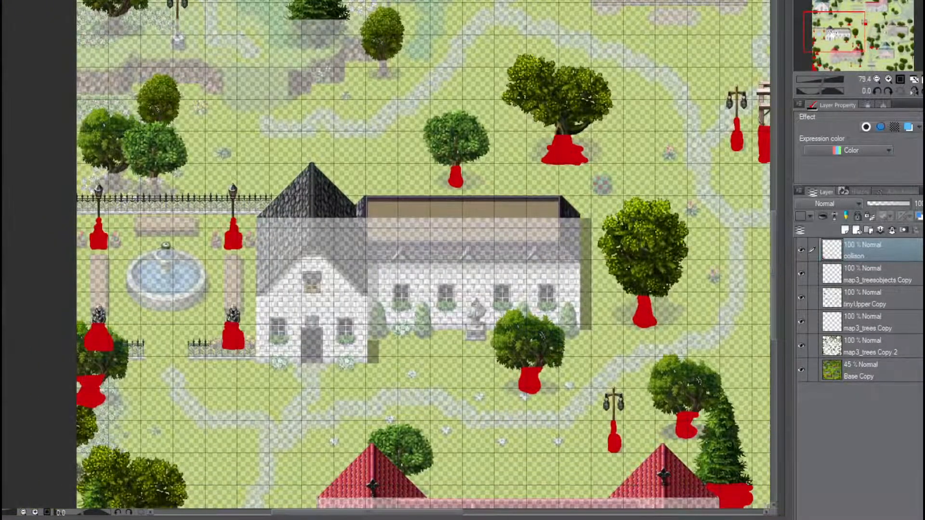
pyautogui.click(880, 372)
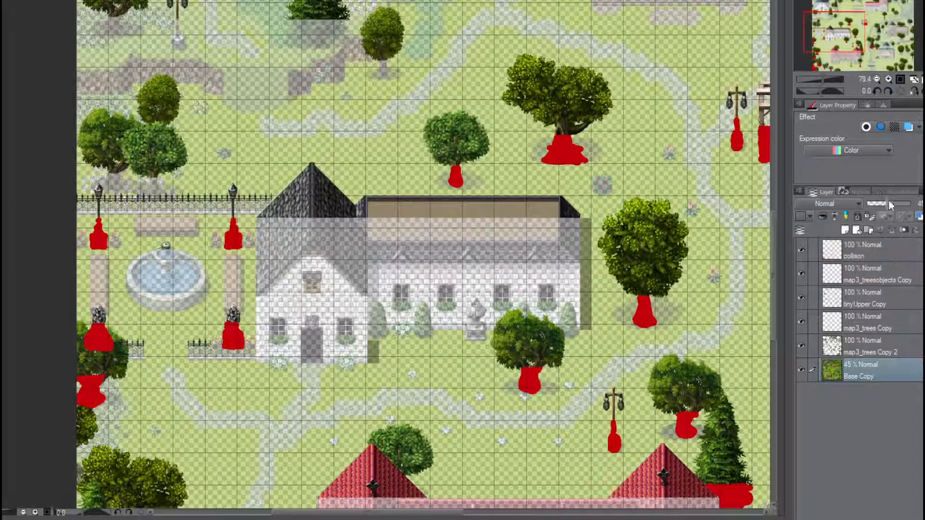
pyautogui.moveTo(889, 202)
pyautogui.mouseDown()
pyautogui.moveTo(900, 201)
pyautogui.moveTo(875, 201)
pyautogui.moveTo(893, 200)
pyautogui.mouseUp()
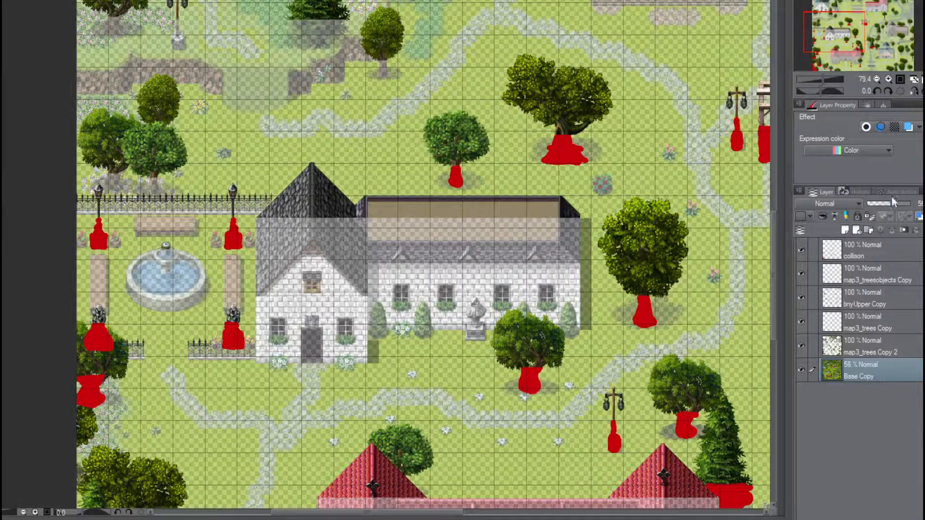
pyautogui.click(867, 351)
pyautogui.click(866, 294)
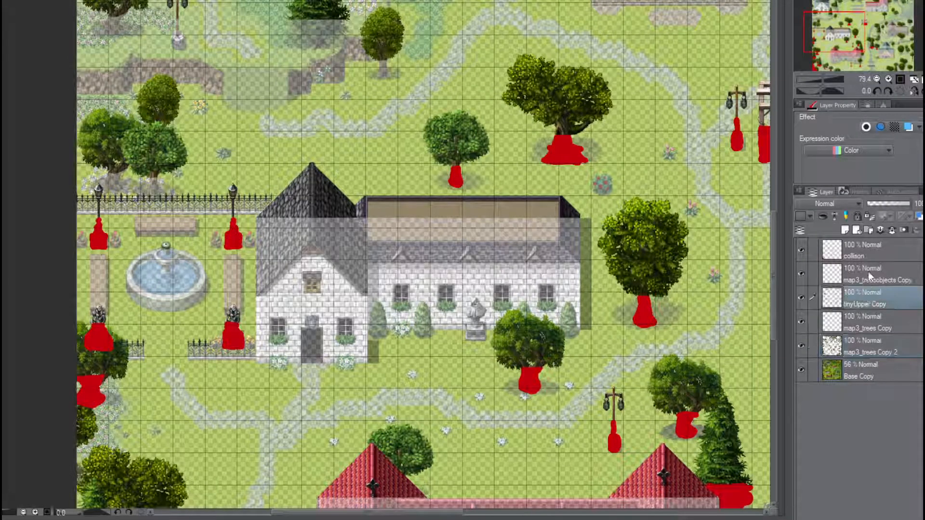
pyautogui.click(868, 271)
pyautogui.click(872, 252)
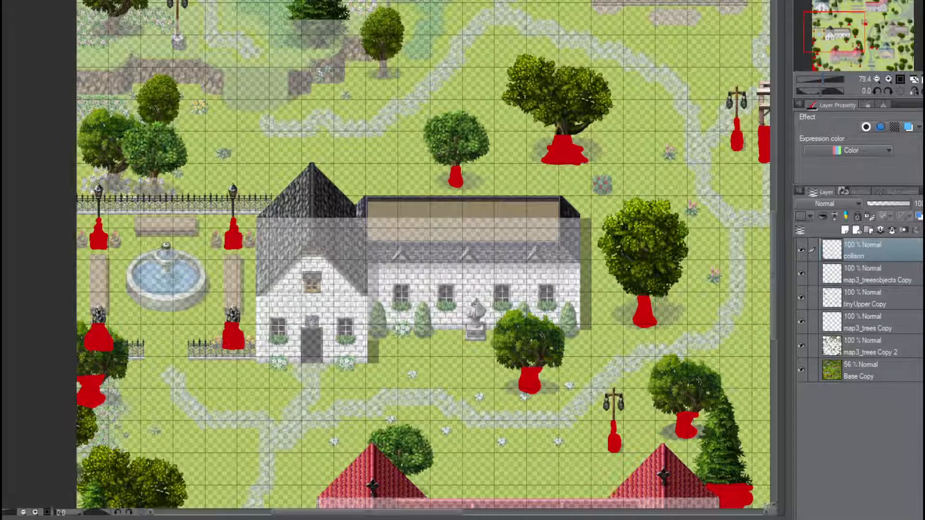
# Outline the fountain's basin between the benches and fill it completely with red on the collison layer
pyautogui.moveTo(837, 36); pyautogui.dragTo(822, 35)
pyautogui.moveTo(823, 77); pyautogui.dragTo(828, 76)
pyautogui.moveTo(819, 33); pyautogui.dragTo(816, 37)
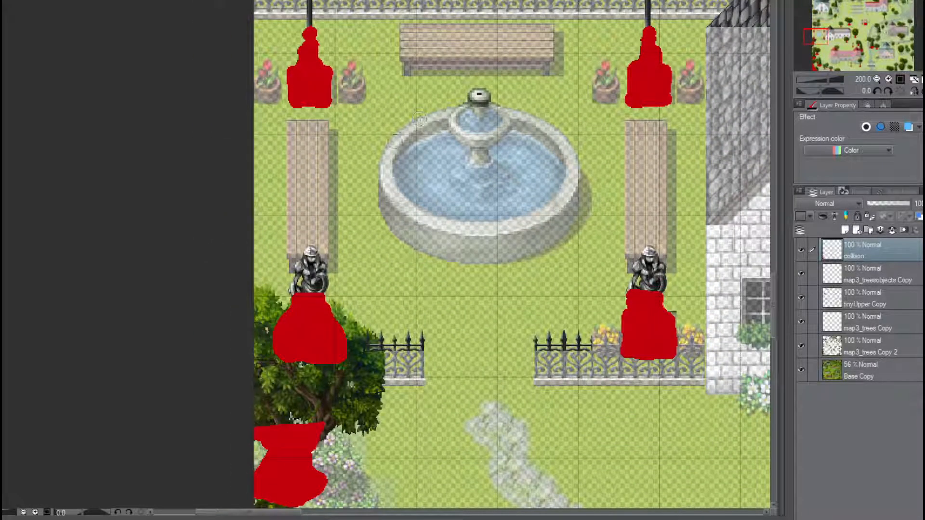
pyautogui.moveTo(393, 145)
pyautogui.mouseDown()
pyautogui.moveTo(444, 117)
pyautogui.moveTo(506, 115)
pyautogui.mouseUp()
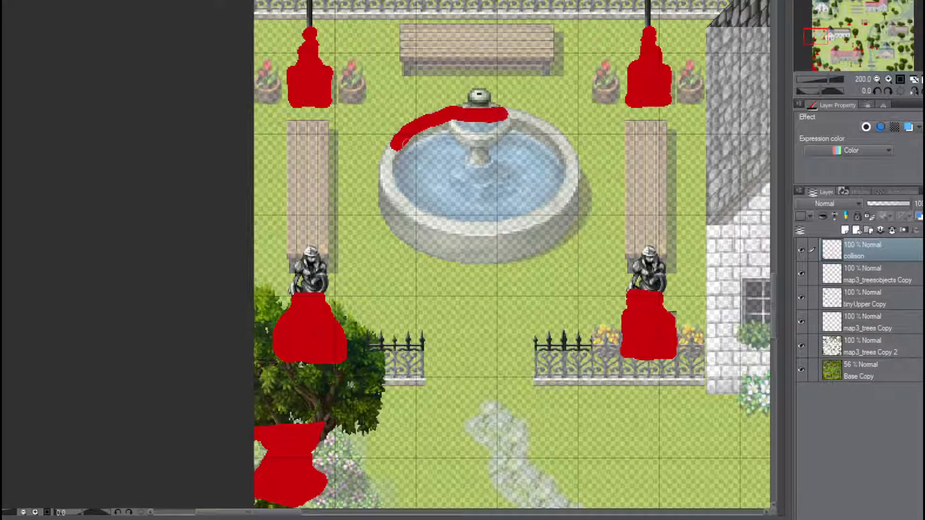
pyautogui.moveTo(396, 144)
pyautogui.mouseDown()
pyautogui.moveTo(384, 197)
pyautogui.moveTo(390, 218)
pyautogui.moveTo(410, 238)
pyautogui.moveTo(466, 257)
pyautogui.moveTo(525, 251)
pyautogui.moveTo(555, 235)
pyautogui.moveTo(567, 220)
pyautogui.moveTo(573, 168)
pyautogui.mouseUp()
pyautogui.moveTo(568, 151)
pyautogui.mouseDown()
pyautogui.moveTo(520, 116)
pyautogui.moveTo(451, 123)
pyautogui.moveTo(412, 139)
pyautogui.moveTo(396, 166)
pyautogui.moveTo(407, 223)
pyautogui.moveTo(460, 242)
pyautogui.moveTo(503, 243)
pyautogui.moveTo(534, 231)
pyautogui.moveTo(557, 195)
pyautogui.moveTo(558, 213)
pyautogui.moveTo(550, 144)
pyautogui.moveTo(494, 126)
pyautogui.moveTo(534, 140)
pyautogui.moveTo(450, 139)
pyautogui.moveTo(459, 132)
pyautogui.moveTo(409, 169)
pyautogui.moveTo(455, 249)
pyautogui.moveTo(487, 247)
pyautogui.moveTo(455, 166)
pyautogui.moveTo(499, 203)
pyautogui.moveTo(529, 209)
pyautogui.moveTo(527, 141)
pyautogui.moveTo(455, 156)
pyautogui.moveTo(498, 158)
pyautogui.mouseUp()
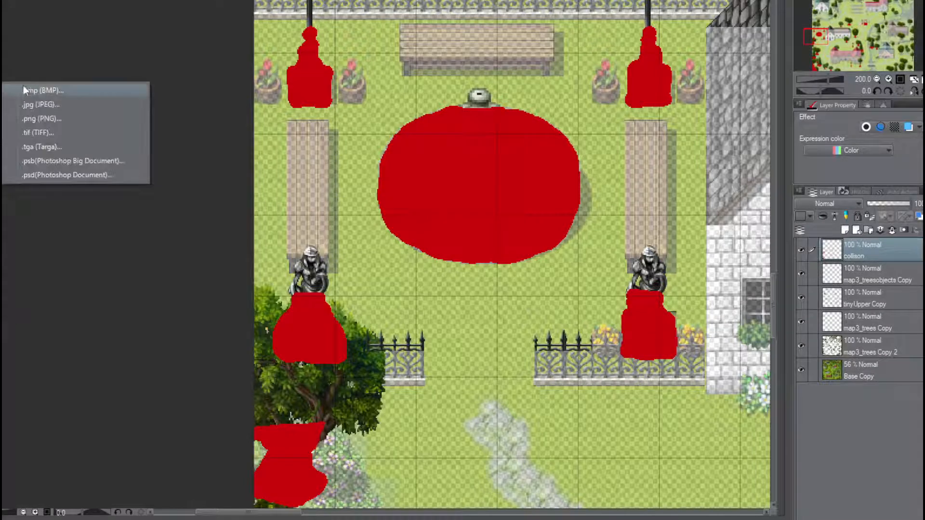
# Export the map with all layers visible as a PNG at 100% scale
pyautogui.click(53, 120)
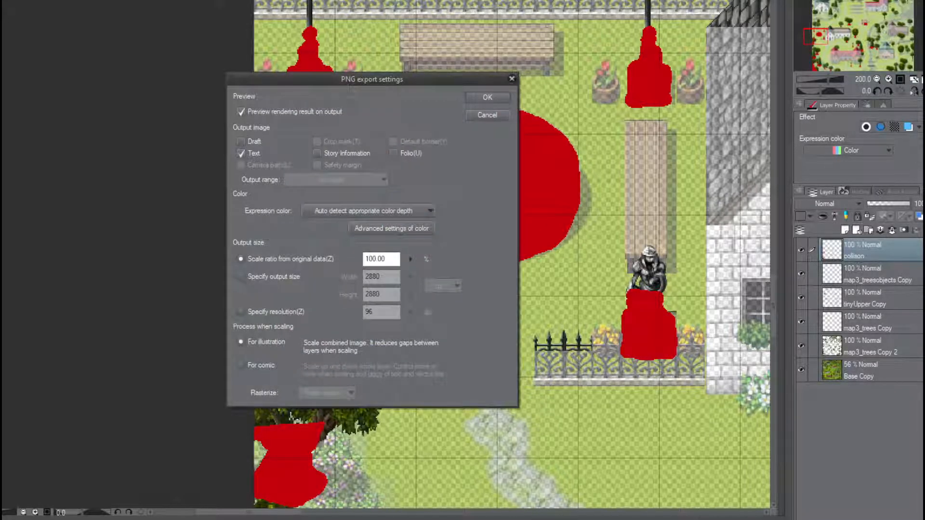
pyautogui.click(474, 97)
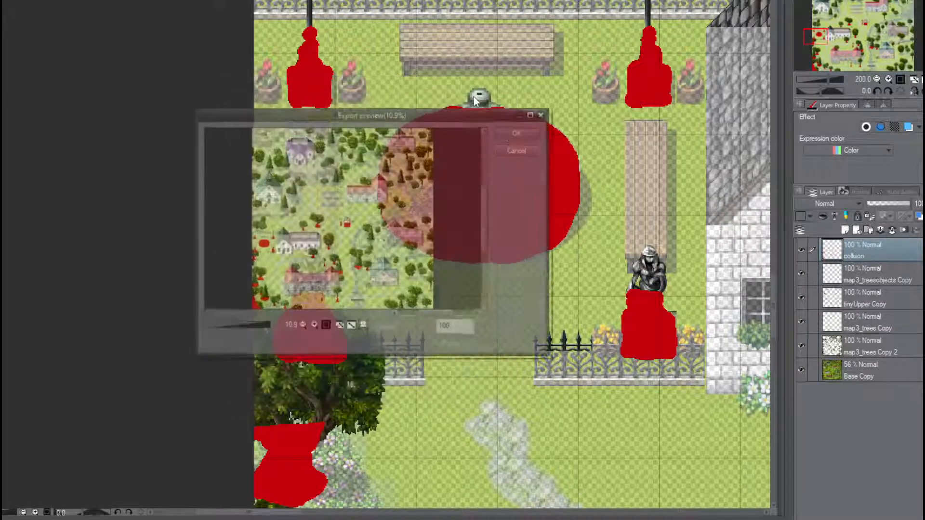
pyautogui.click(506, 131)
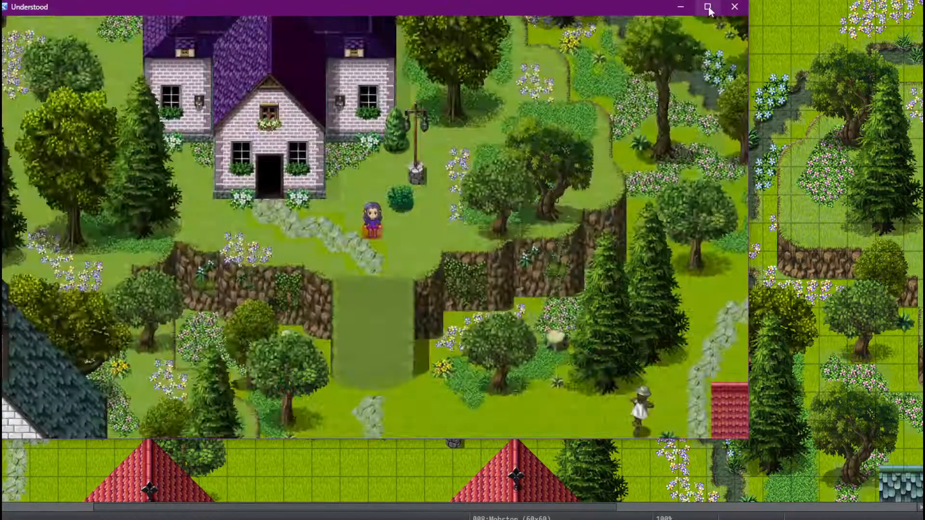
# Maximize the game's playtest window and try walking the character left, up, right and down to test the collision map
pyautogui.click(708, 7)
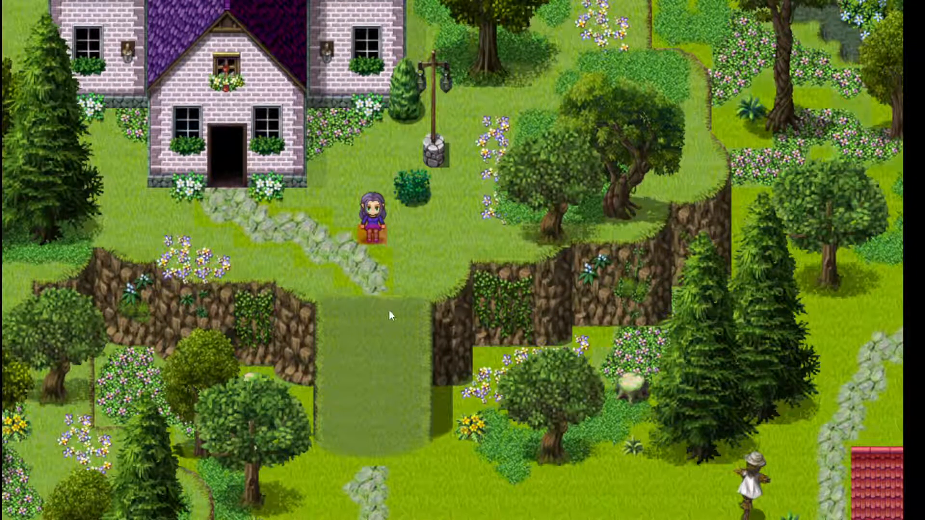
pyautogui.press('Left')
pyautogui.press('Up')
pyautogui.press('Right')
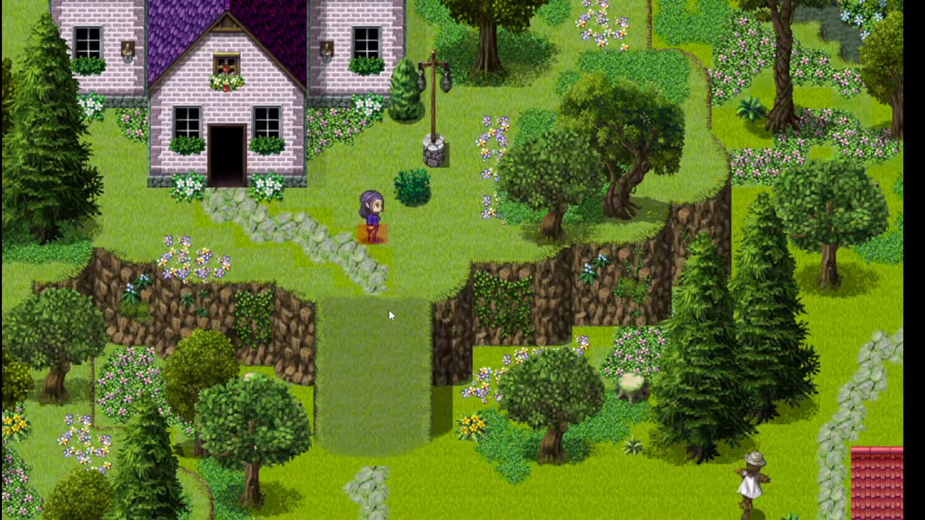
pyautogui.press('Down')
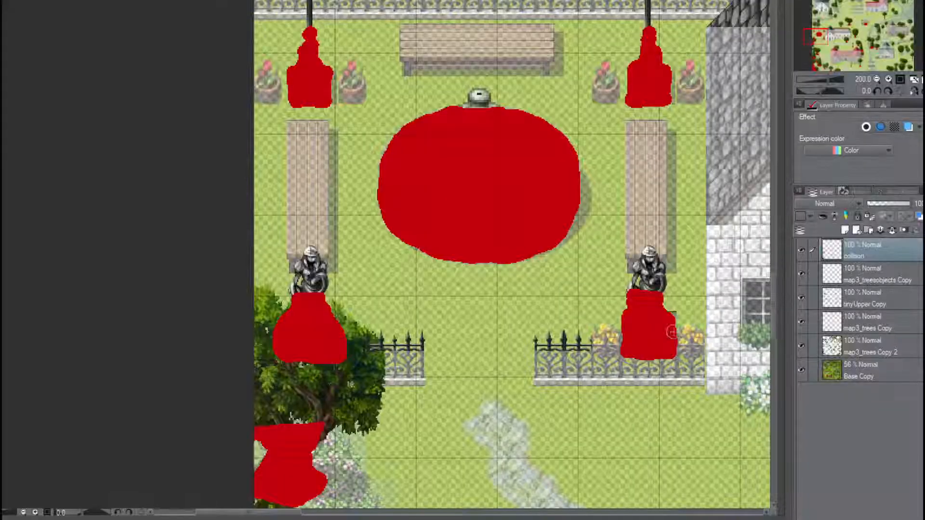
# Hide the Base Copy, trees, tinyUpper and treesobjects layers so that only the collison layer is shown
pyautogui.click(800, 367)
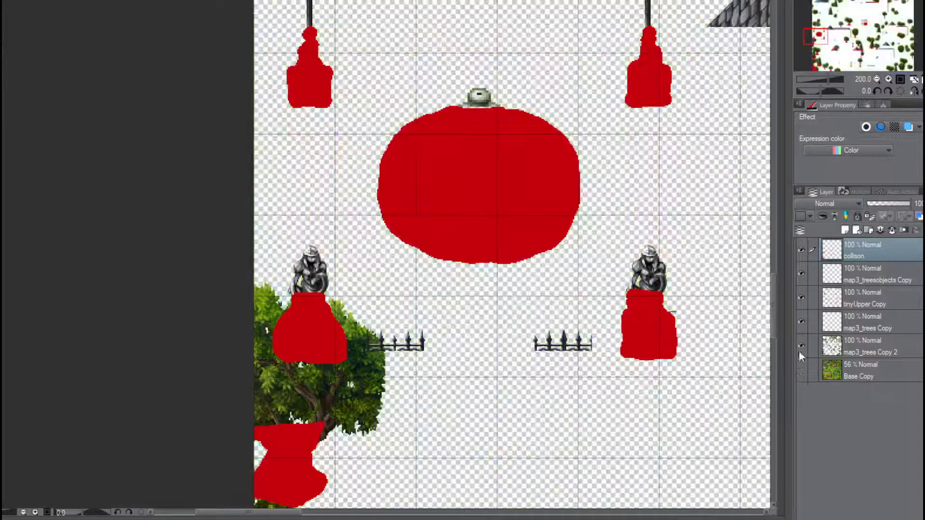
pyautogui.click(800, 344)
pyautogui.click(801, 297)
pyautogui.click(801, 273)
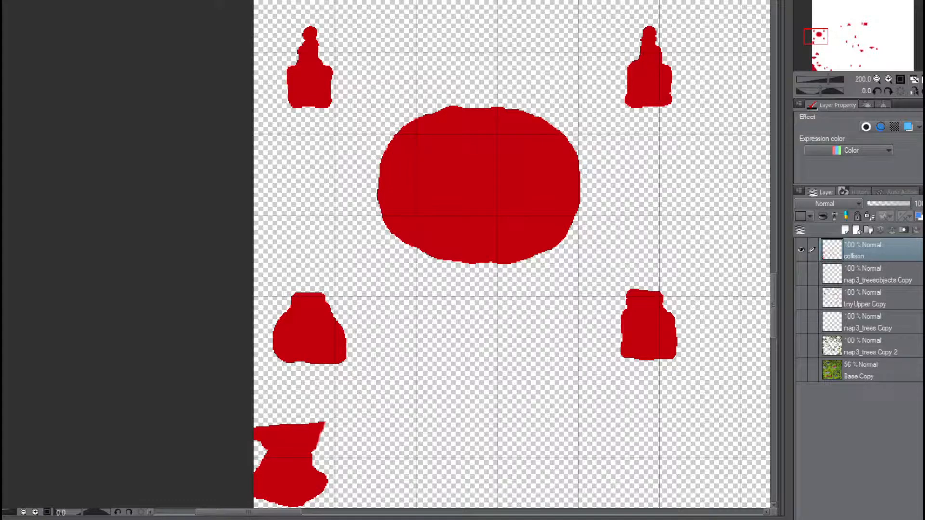
# Export the collison layer alone as a PNG at 100% scale
pyautogui.click(59, 113)
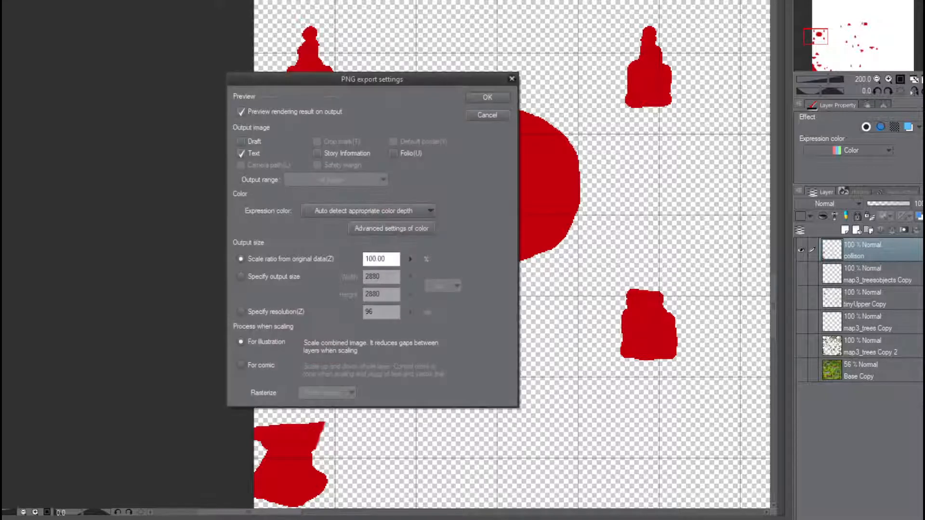
pyautogui.click(501, 99)
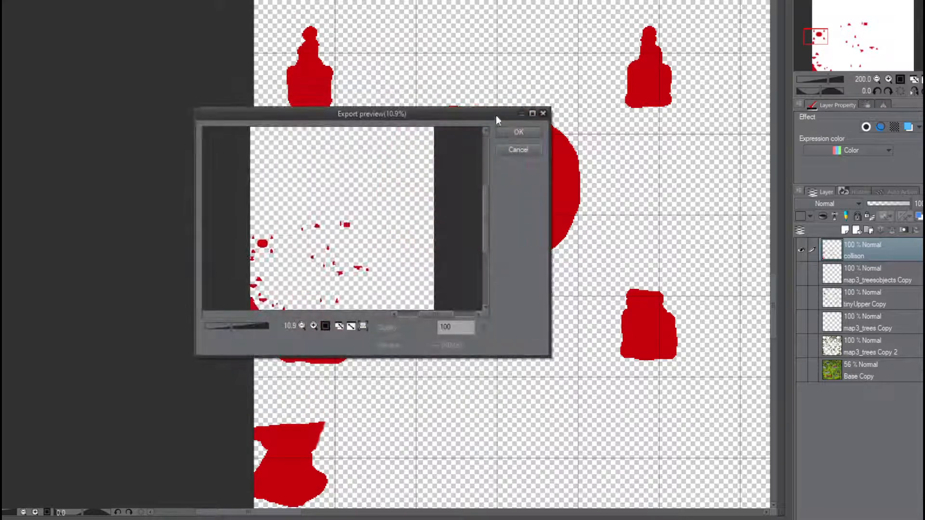
pyautogui.click(513, 130)
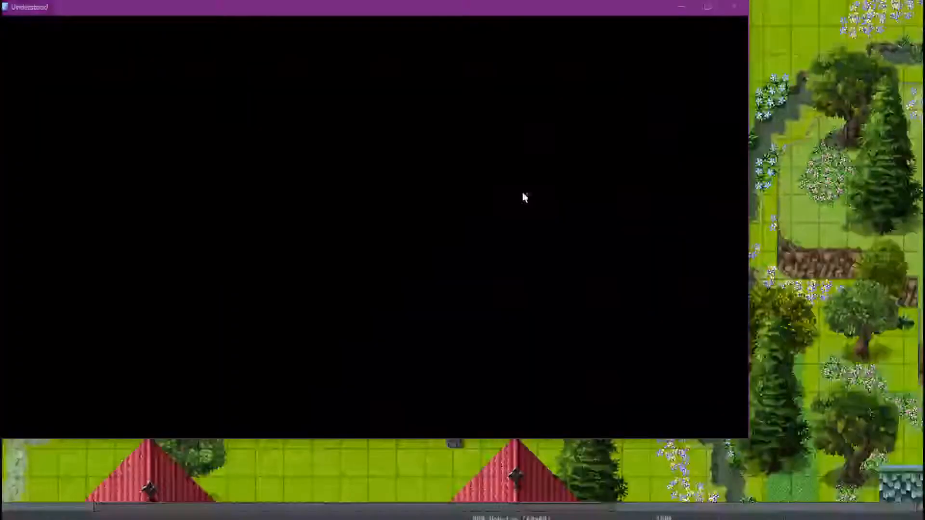
# Maximize the new playtest window and walk the character down past the garden beds to the trees above the long house
pyautogui.click(701, 6)
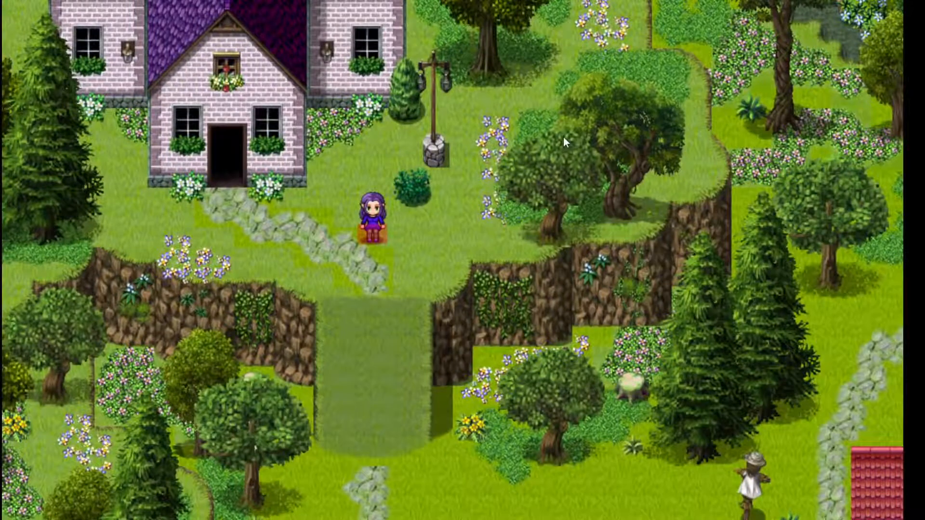
pyautogui.press('Down')
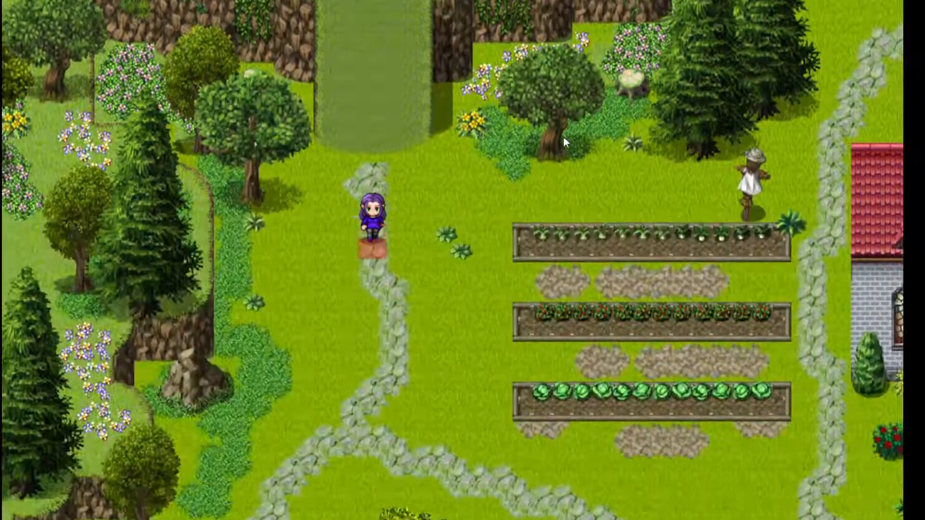
pyautogui.press('Down')
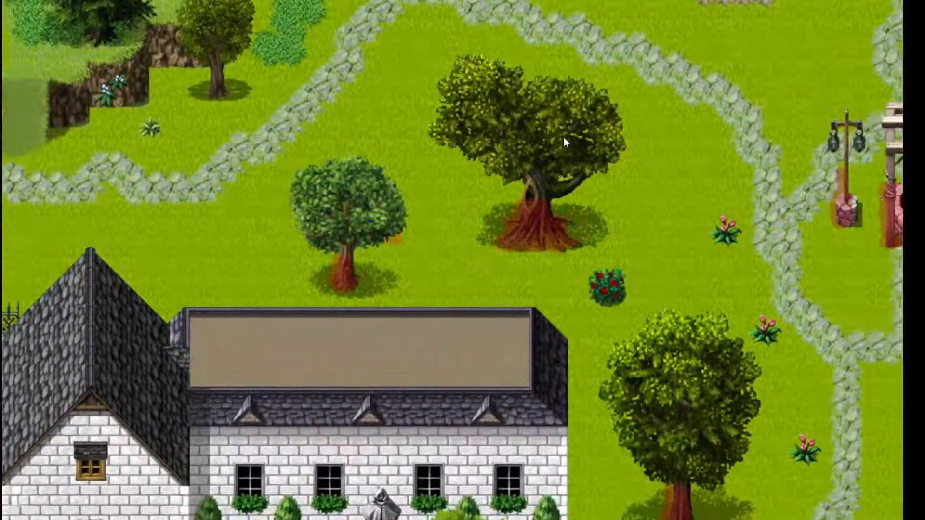
# Walk the character down to the lamp post above the red-roofed house, and over to the tree in front of the white building
pyautogui.press('Down')
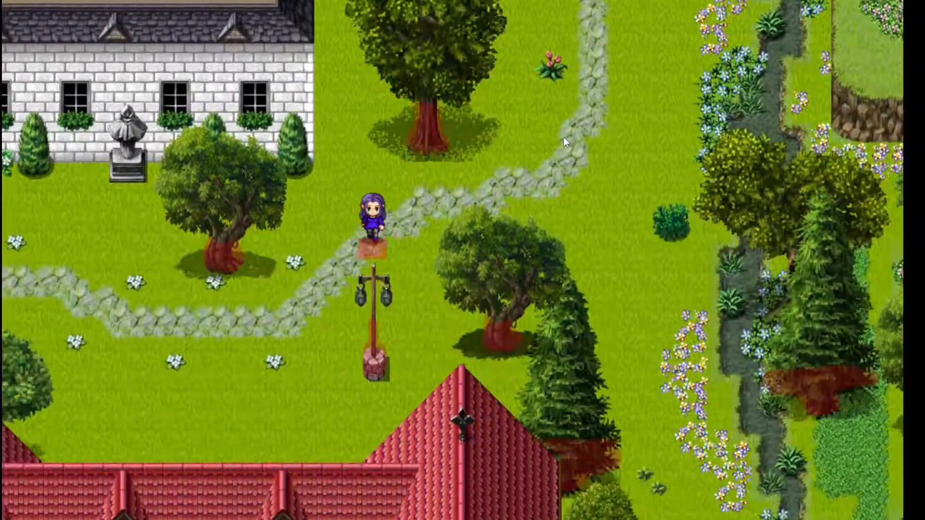
pyautogui.press('Left')
pyautogui.press('Right')
pyautogui.press('Up')
pyautogui.press('Left')
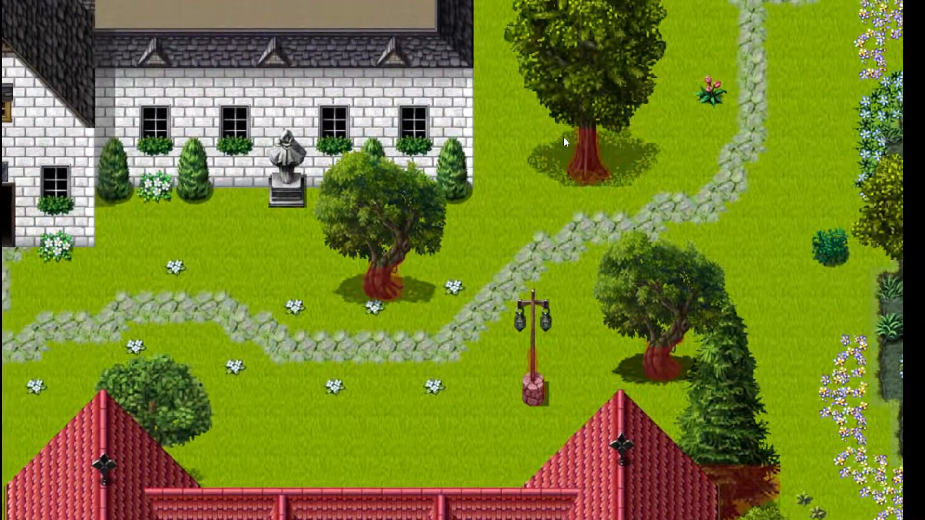
pyautogui.press('Down')
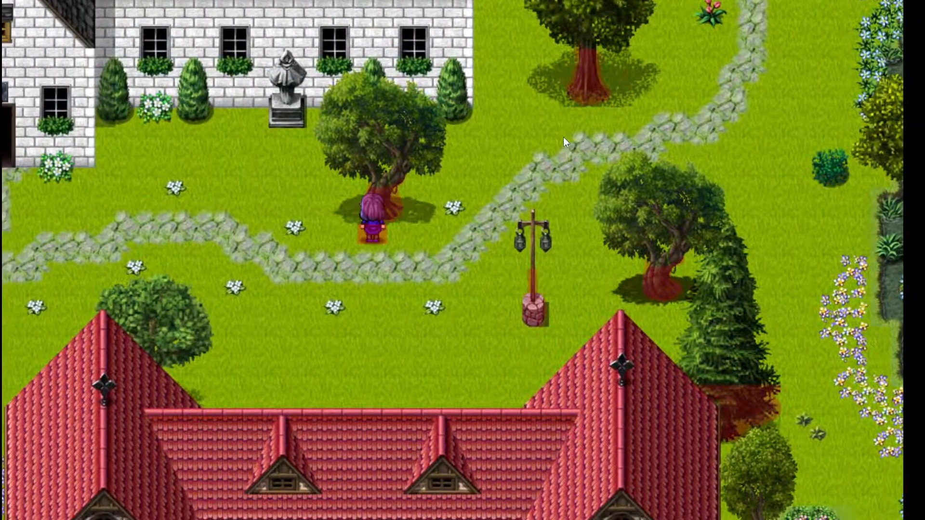
# Test the collision around the trunk of the tree before the white building, and continue left along the stone path
pyautogui.press('Left')
pyautogui.press('Up')
pyautogui.press('Down')
pyautogui.press('Right')
pyautogui.press('Up')
pyautogui.press('Right')
pyautogui.press('Up')
pyautogui.press('Down')
pyautogui.press('Left')
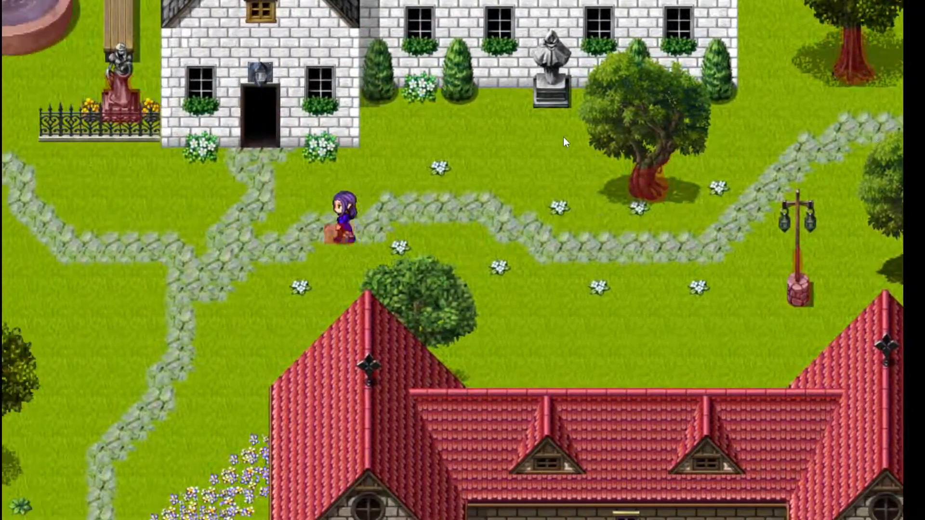
# Walk the character left and up to the fountain and bench, and back down to the iron fence beside the statue
pyautogui.press('Left')
pyautogui.press('Up')
pyautogui.press('Right')
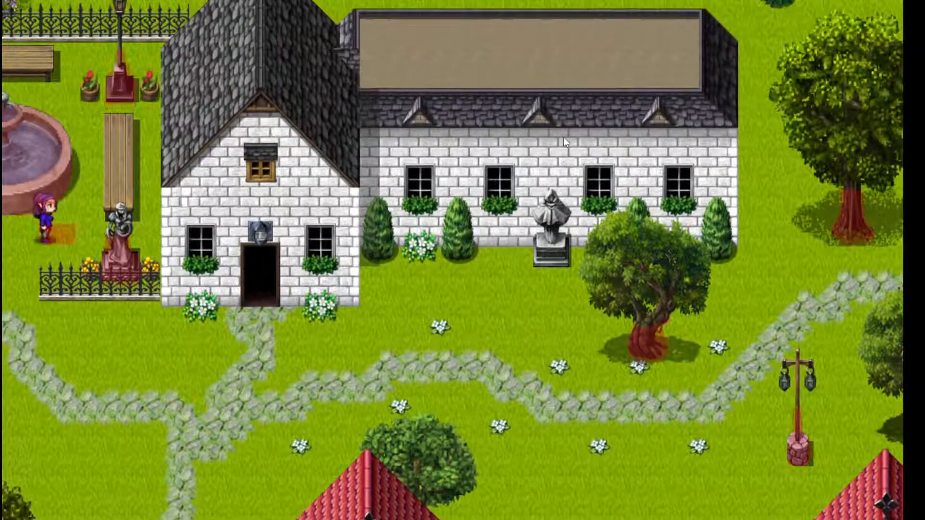
pyautogui.press('Up')
pyautogui.press('Left')
pyautogui.press('Up')
pyautogui.press('Down')
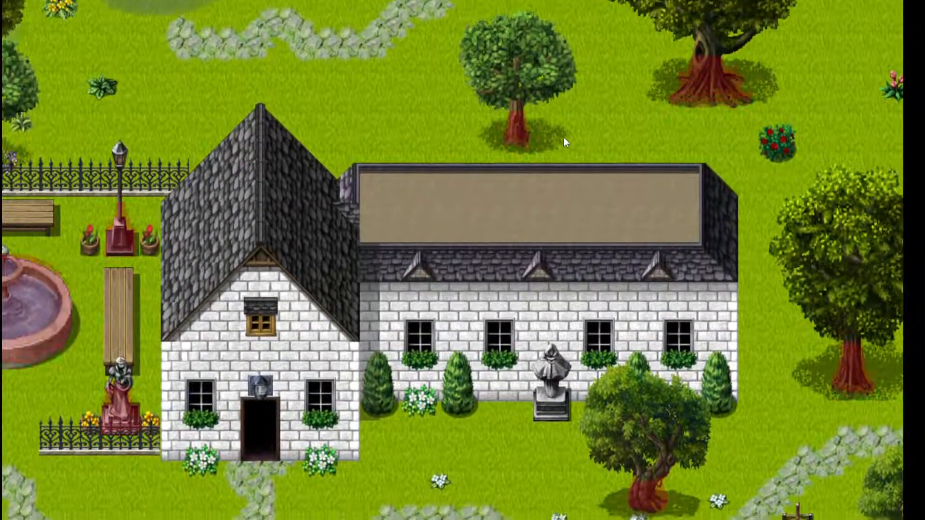
pyautogui.press('Down')
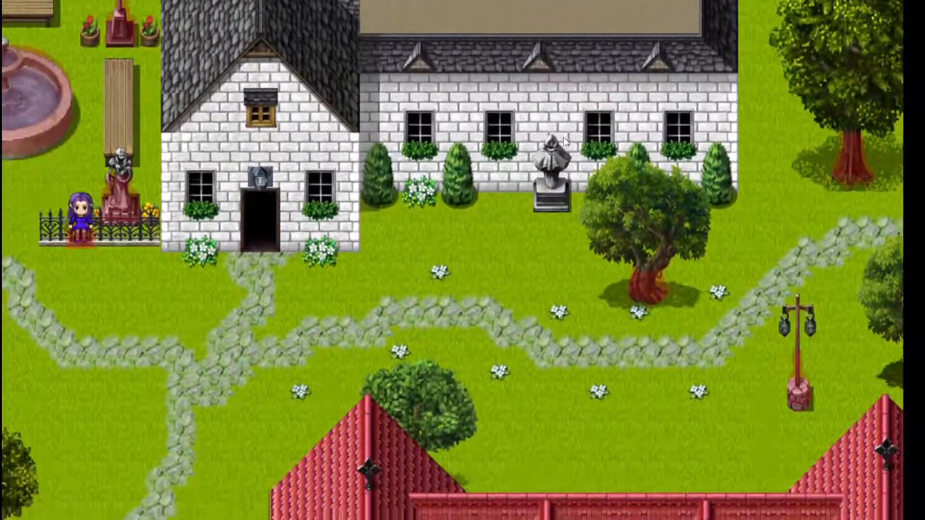
# Walk the character from the iron fence across the white building's roof to the rose bush near the large trees
pyautogui.press('Down')
pyautogui.press('Left')
pyautogui.press('Right')
pyautogui.press('Up')
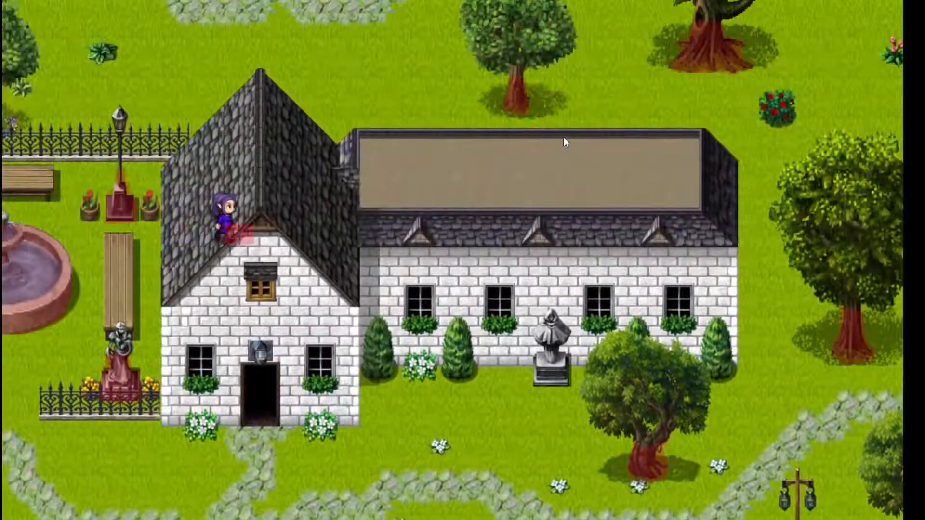
pyautogui.press('Right')
pyautogui.press('Up')
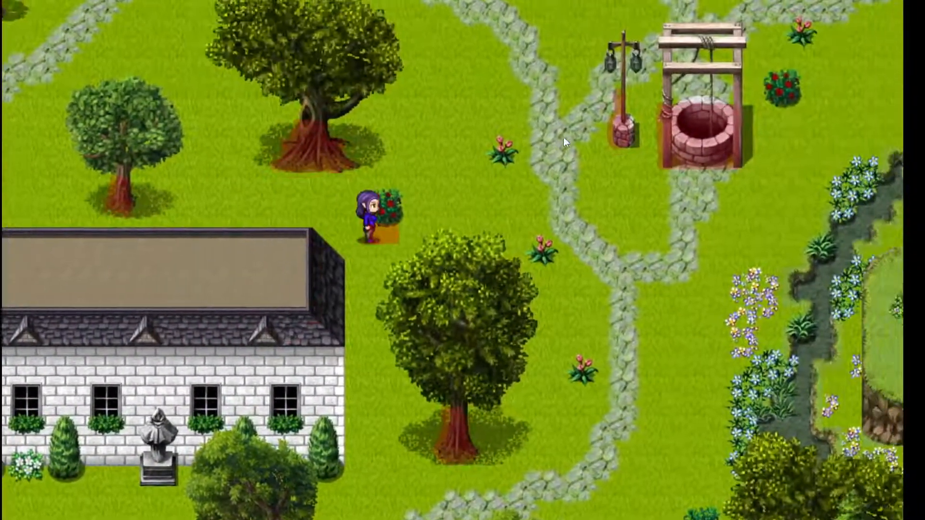
# Walk the character up to the lamp post near the well and around to the rose bush on the well's right side
pyautogui.press('Down')
pyautogui.press('Right')
pyautogui.press('Up')
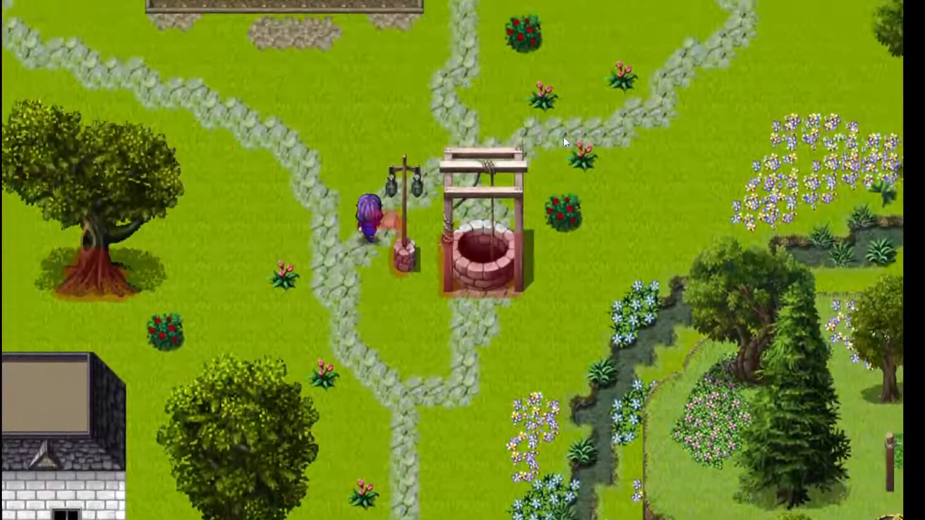
pyautogui.press('Up')
pyautogui.press('Right')
pyautogui.press('Down')
pyautogui.press('Right')
pyautogui.press('Down')
pyautogui.press('Left')
pyautogui.press('Up')
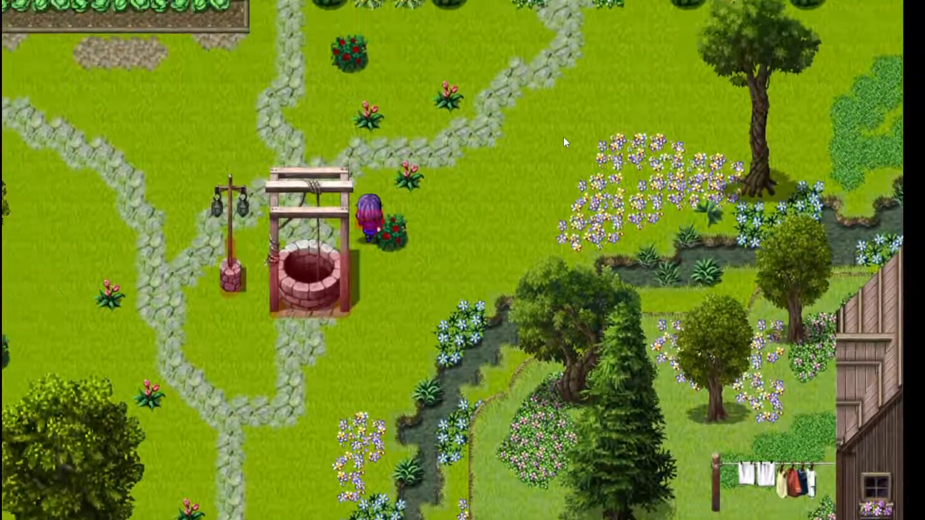
# Test walking up and down over the top beams of the well's wooden frame
pyautogui.press('Left')
pyautogui.press('Up')
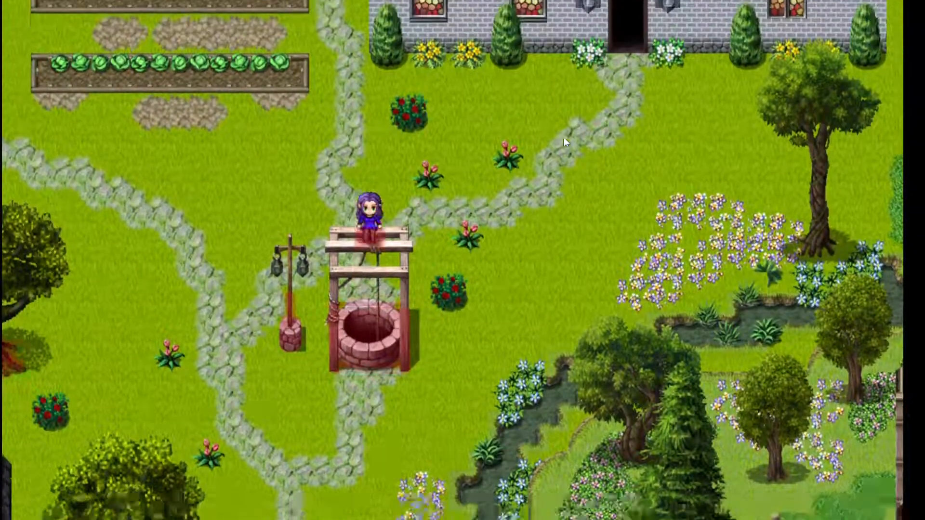
pyautogui.press('Down')
pyautogui.press('Up')
pyautogui.press('Down')
pyautogui.press('Up')
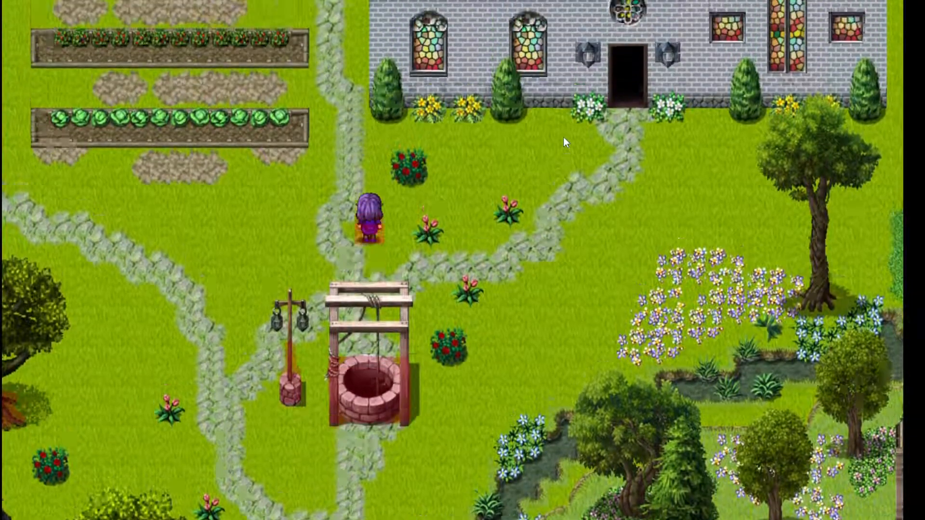
# Walk the character down to the big tree beside the long building and back up to the lamp post by the well
pyautogui.press('Down')
pyautogui.press('Left')
pyautogui.press('Down')
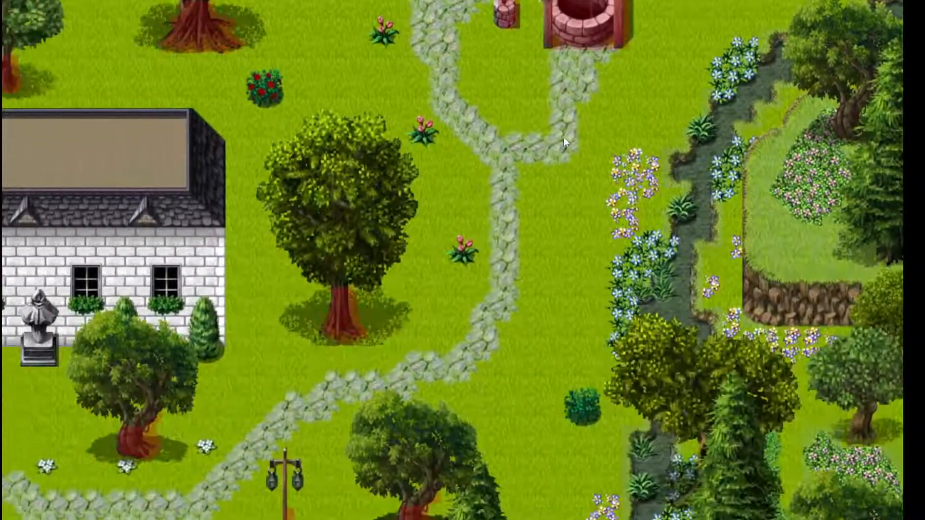
pyautogui.press('Left')
pyautogui.press('Right')
pyautogui.press('Up')
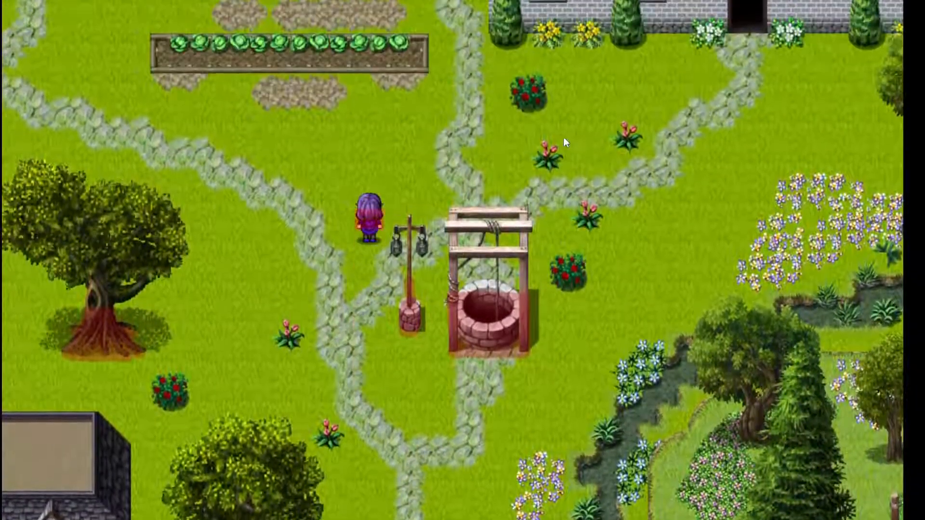
# Test the collisions of the lamp post and the well by circling around and behind them
pyautogui.press('Right')
pyautogui.press('Up')
pyautogui.press('Down')
pyautogui.press('Left')
pyautogui.press('Up')
pyautogui.press('Right')
pyautogui.press('Down')
pyautogui.press('Left')
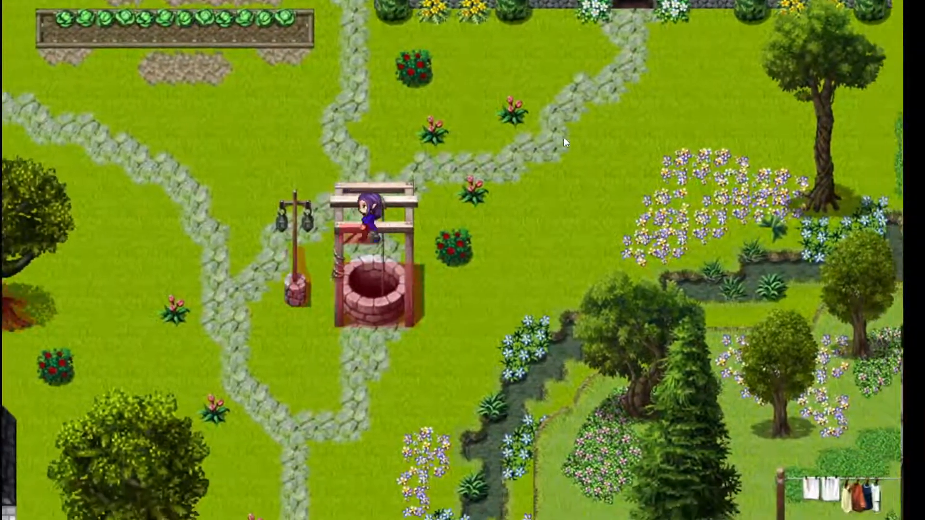
# Walk the character around the well's right side and down to the big tree beside the long building
pyautogui.press('Up')
pyautogui.press('Right')
pyautogui.press('Down')
pyautogui.press('Right')
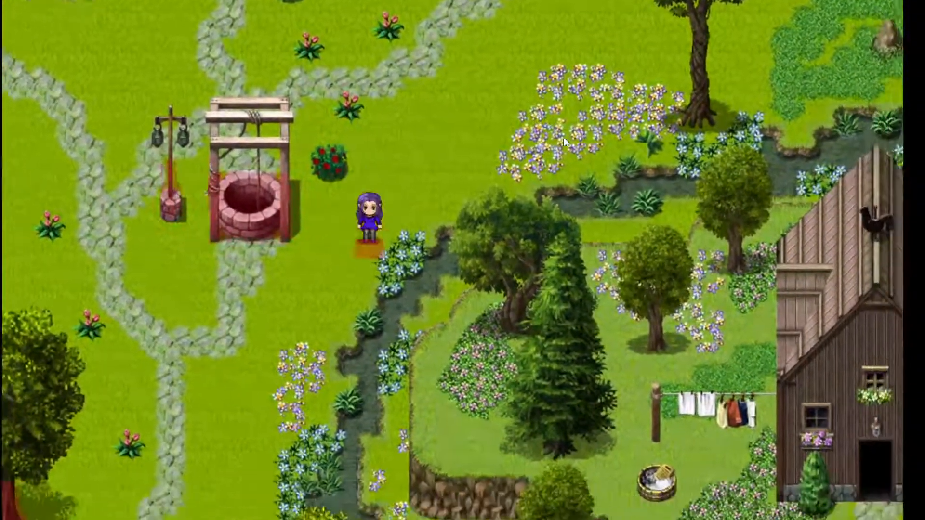
pyautogui.press('Down')
pyautogui.press('Left')
pyautogui.press('Down')
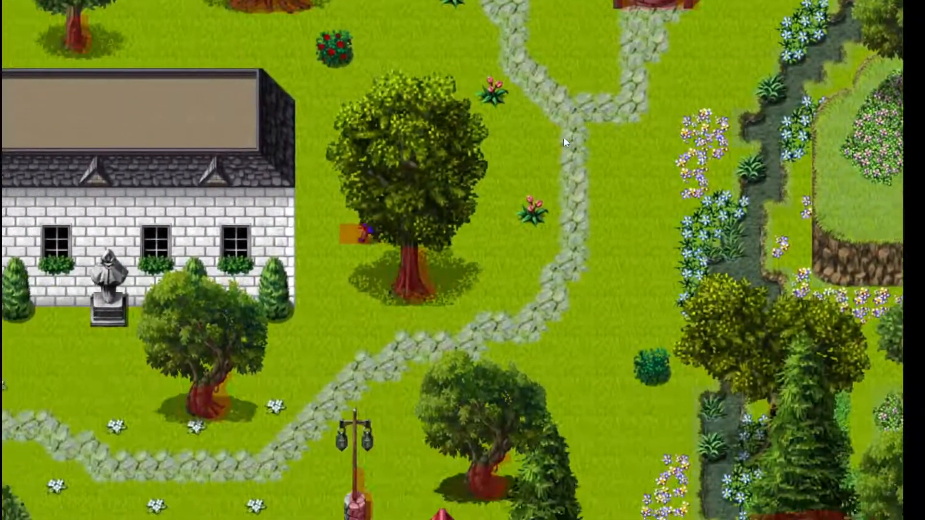
# Walk the character around the big tree and down to the lamp post above the red-roofed house, testing the collisions there
pyautogui.press('Left')
pyautogui.press('Down')
pyautogui.press('Right')
pyautogui.press('Up')
pyautogui.press('Left')
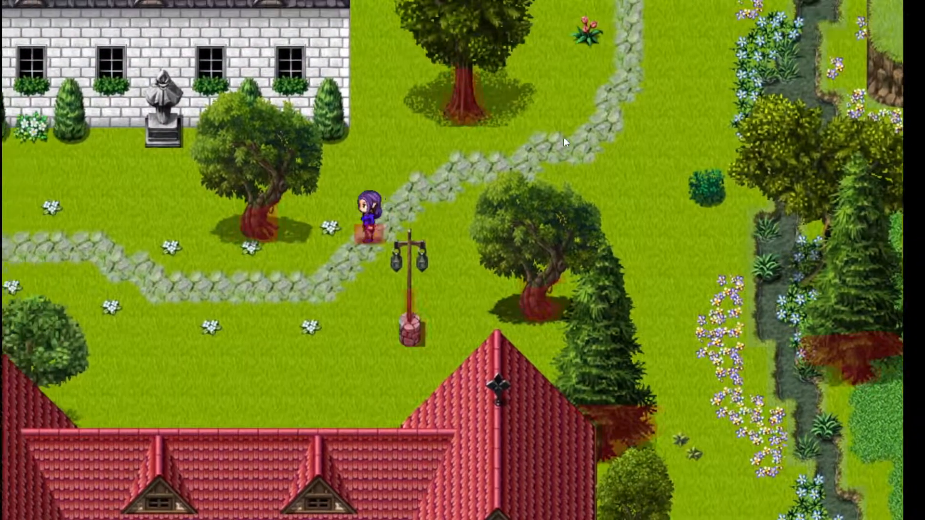
pyautogui.press('Right')
pyautogui.press('Down')
pyautogui.press('Left')
pyautogui.press('Down')
pyautogui.press('Left')
pyautogui.press('Down')
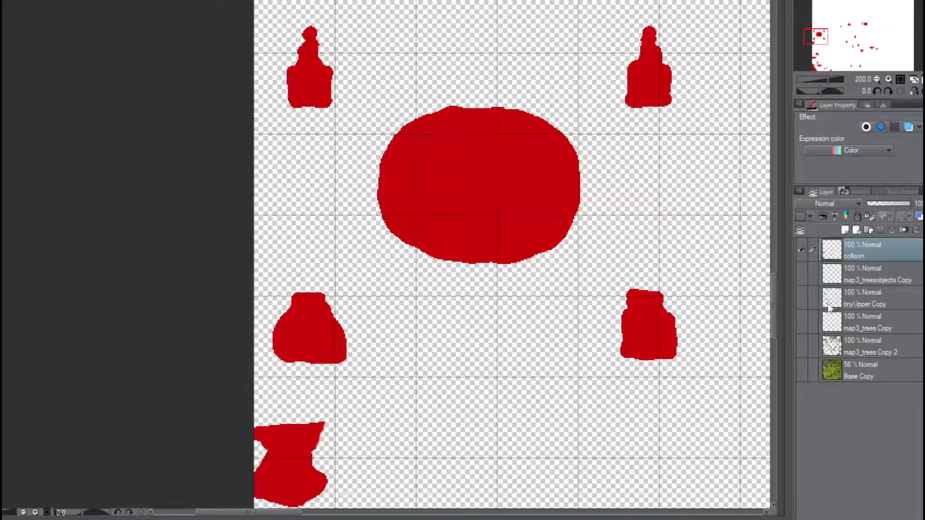
# Hide the collison layer and show the map3_treesobjects Copy, tinyUpper Copy, map3_trees Copy and map3_trees Copy 2 layers
pyautogui.click(864, 283)
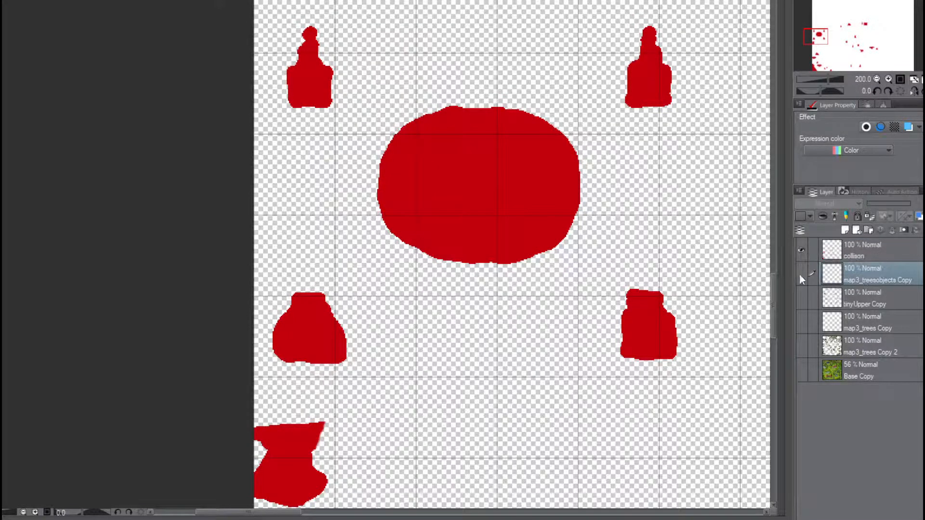
pyautogui.scroll(-5, 568, 315)
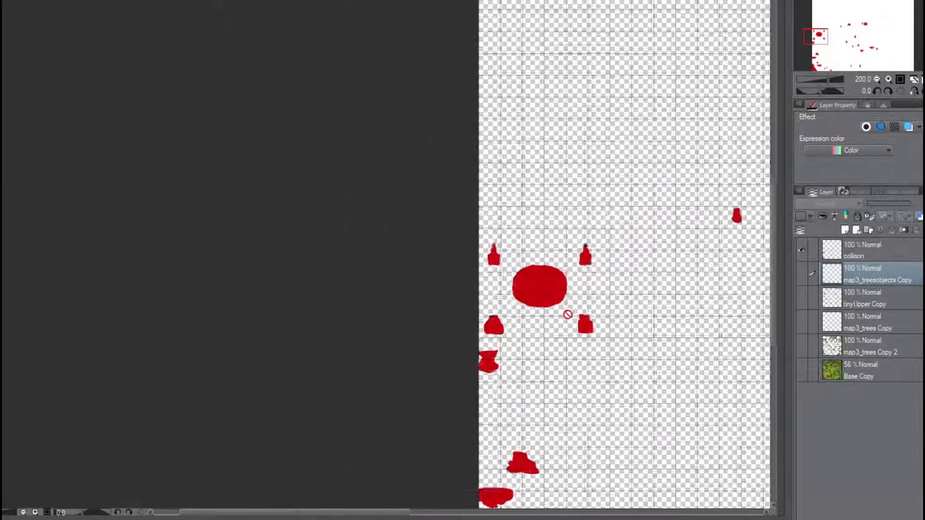
pyautogui.moveTo(814, 38); pyautogui.dragTo(870, 50)
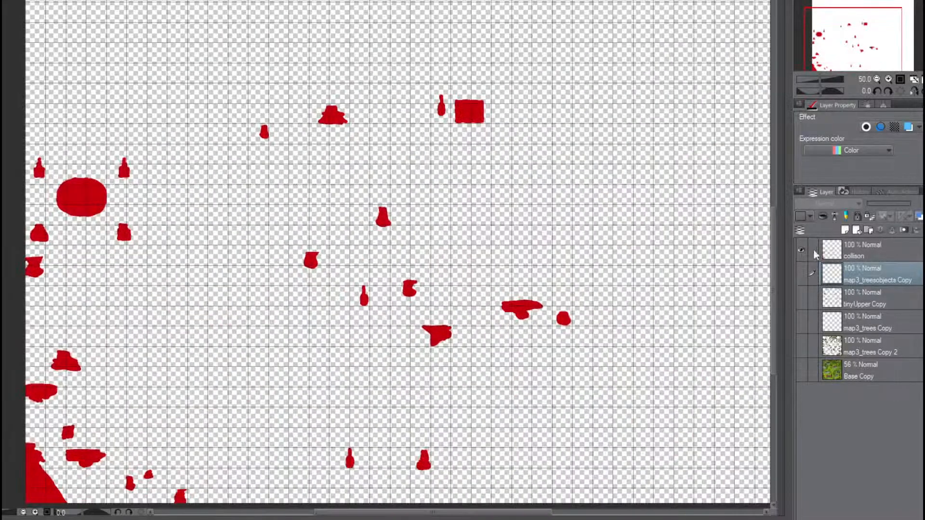
pyautogui.click(802, 250)
pyautogui.click(802, 271)
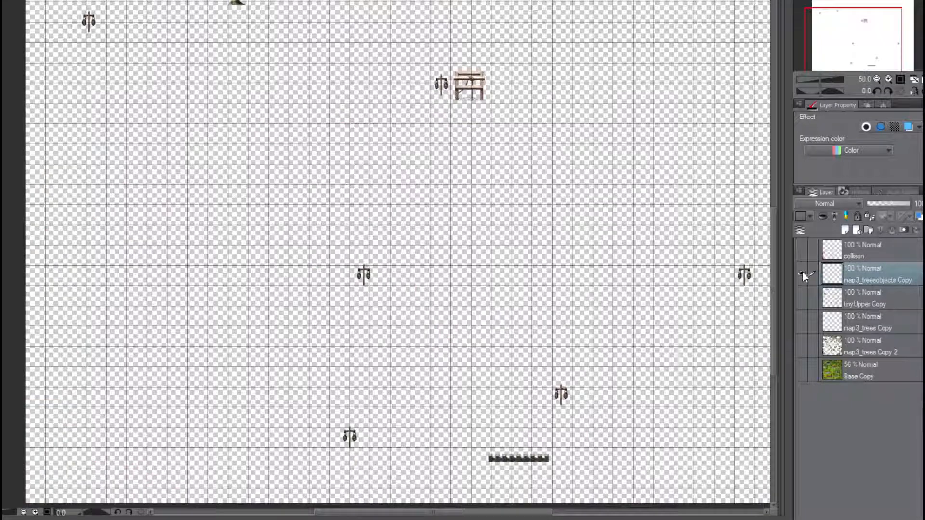
pyautogui.click(801, 297)
pyautogui.click(801, 320)
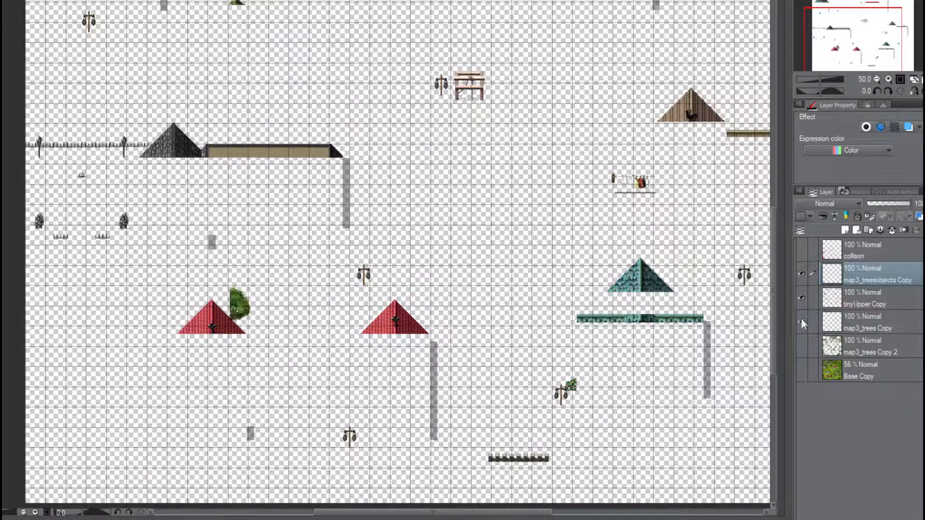
pyautogui.click(802, 346)
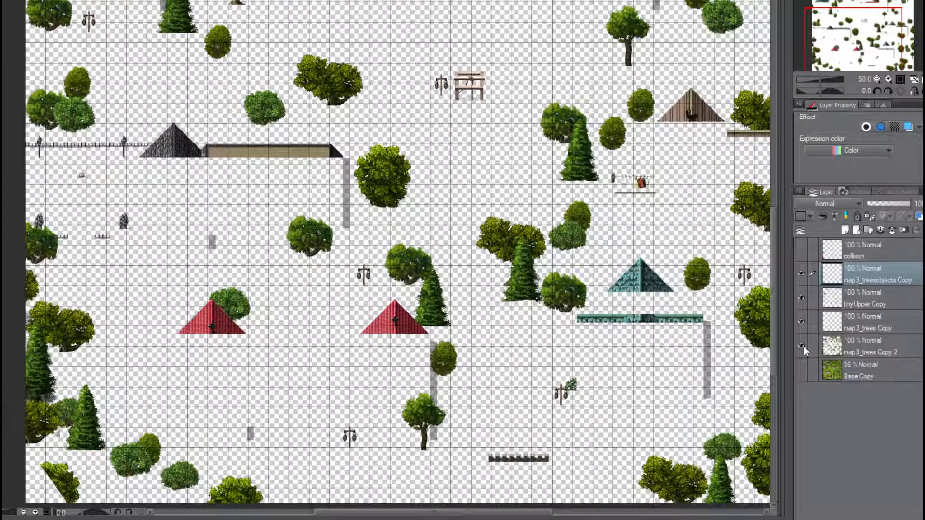
# Export the visible trees and upper objects layers as a PNG at 100% scale
pyautogui.hotkey('ctrl', '-')
pyautogui.scroll(-1, 311, 189)
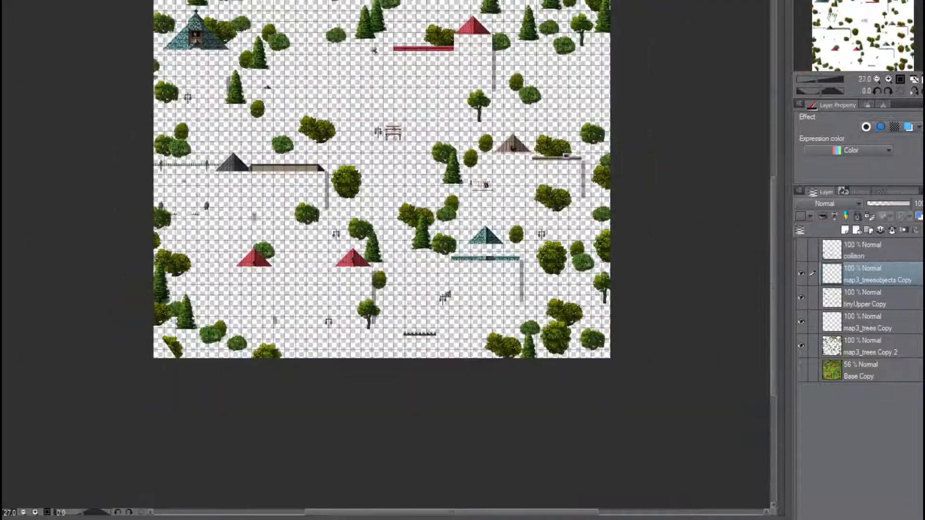
pyautogui.moveTo(311, 189); pyautogui.dragTo(298, 319, button='middle')
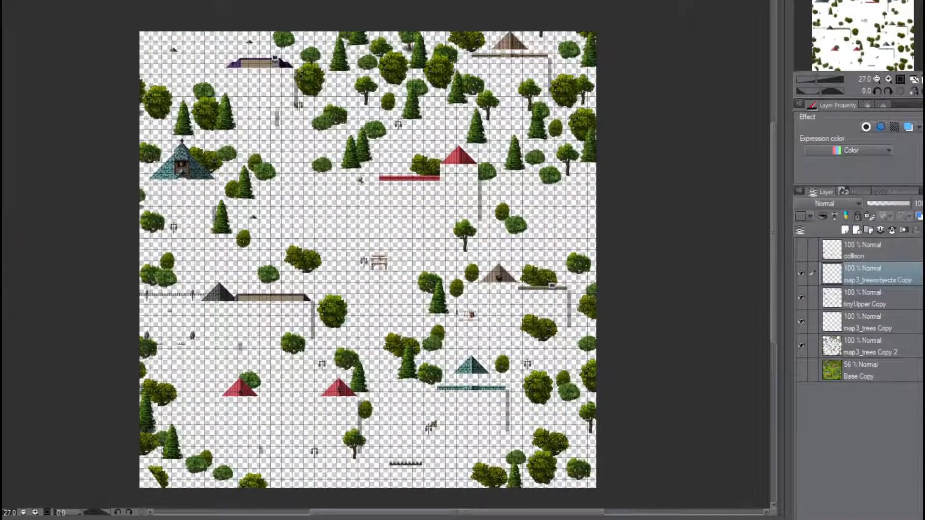
pyautogui.moveTo(2, 91)
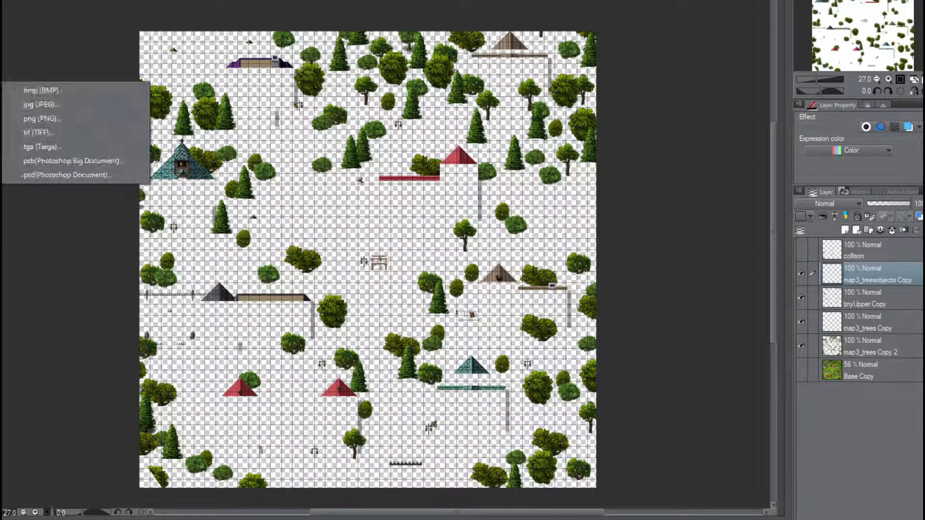
pyautogui.click(43, 118)
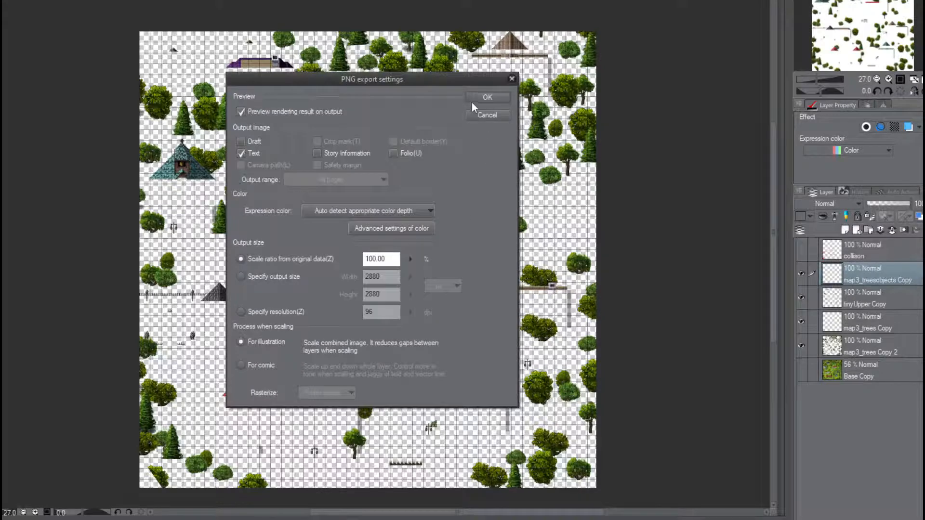
pyautogui.click(482, 99)
pyautogui.click(509, 132)
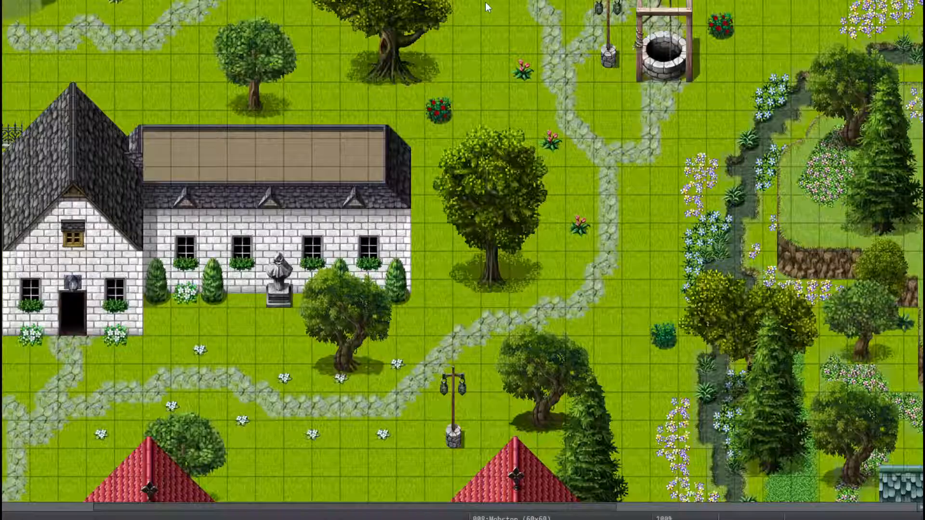
# Switch to the game's map editor, start a new playtest and walk the character past the garden beds to the well
pyautogui.hotkey('ctrl', 'r')
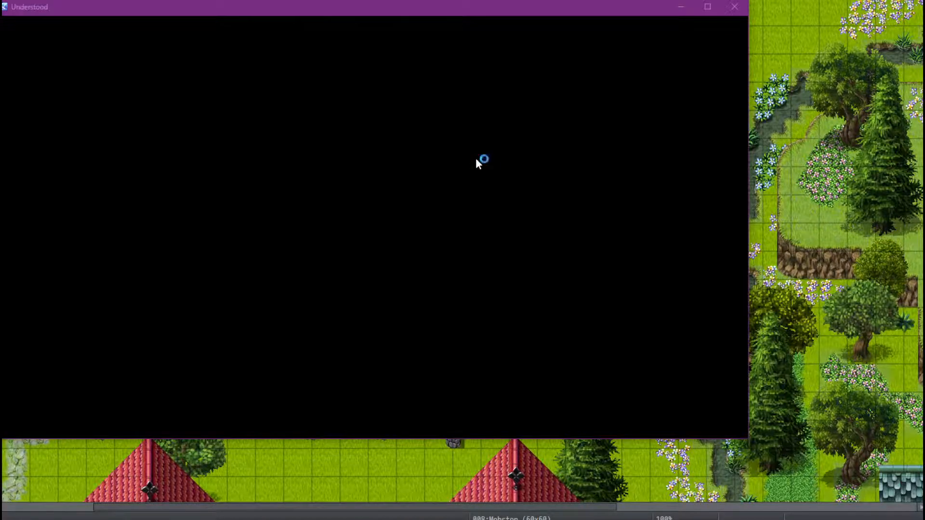
pyautogui.press('Down')
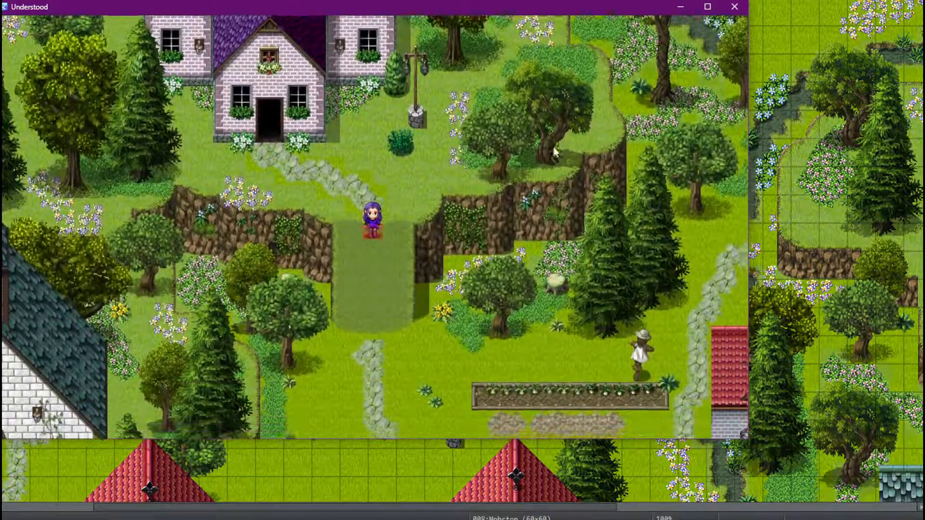
pyautogui.press('Right')
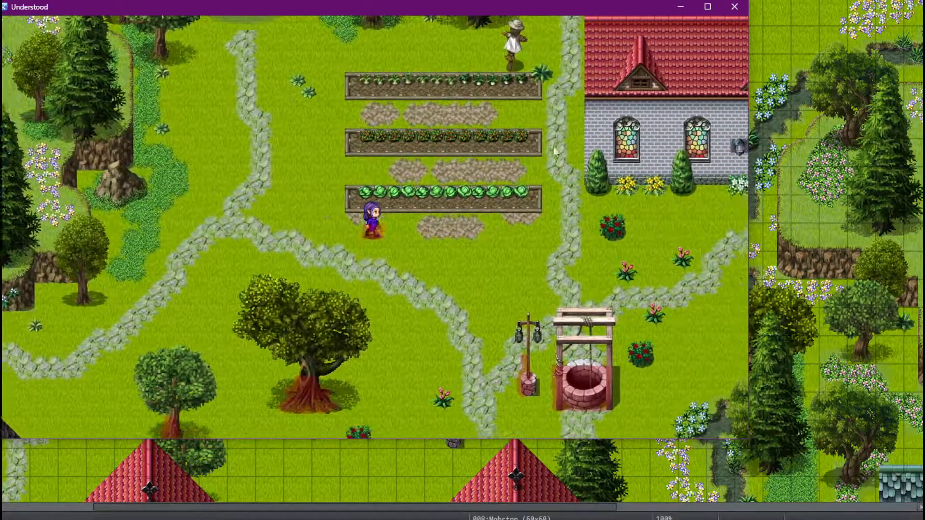
pyautogui.press('Down')
pyautogui.press('Right')
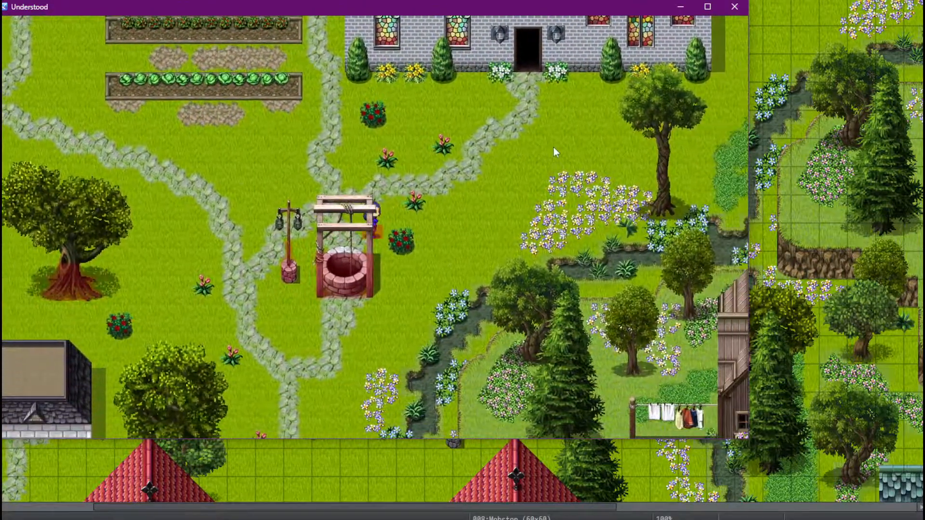
# Walk the character behind the well's roof to check the overlay, and end the playtest
pyautogui.press('Left')
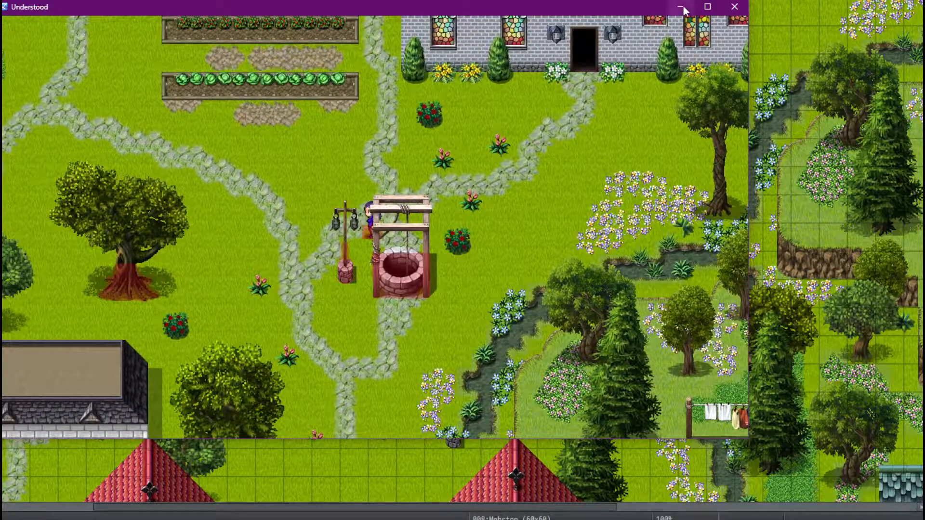
pyautogui.click(735, 7)
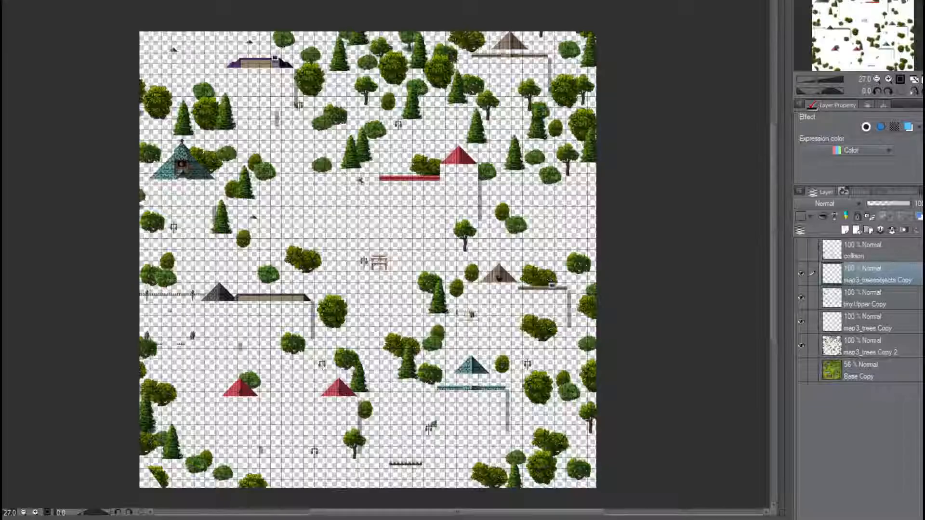
# Show the collison and Base Copy layers in the map drawing
pyautogui.click(803, 249)
pyautogui.click(803, 370)
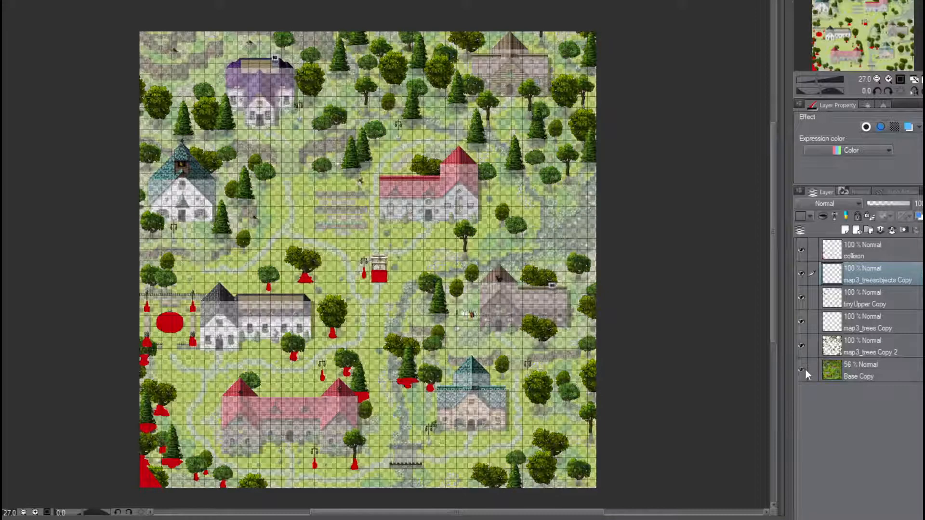
# Hide the map3_trees Copy 2, map3_trees Copy and tinyUpper Copy layers to examine the well and lamp post, and show them again
pyautogui.click(801, 345)
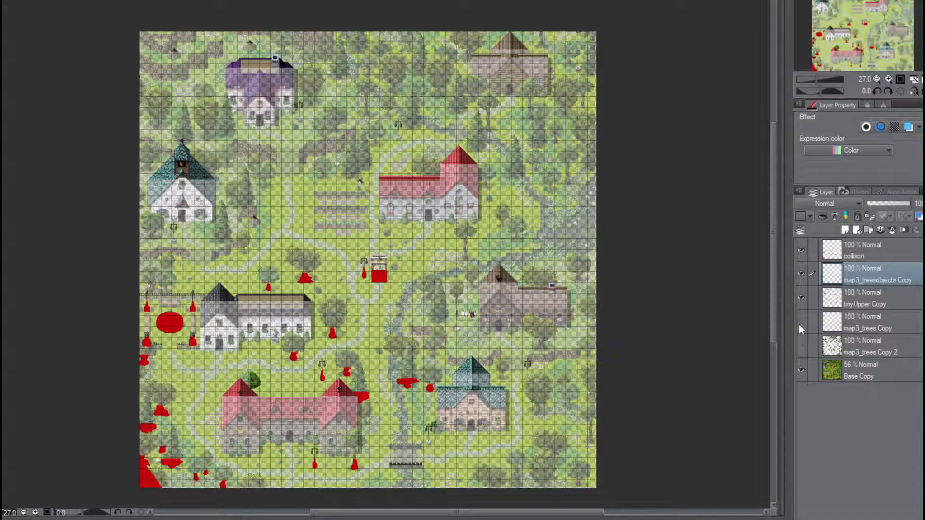
pyautogui.click(800, 321)
pyautogui.click(800, 297)
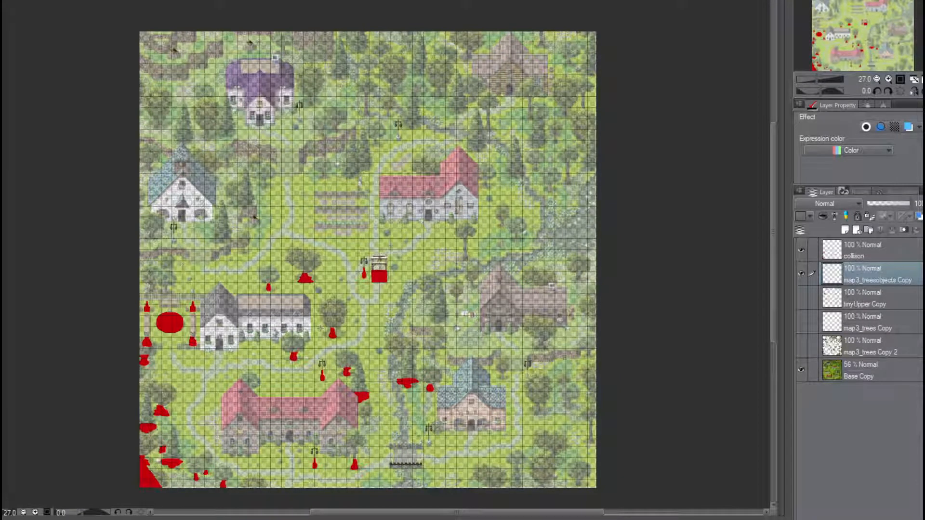
pyautogui.scroll(5, 375, 302)
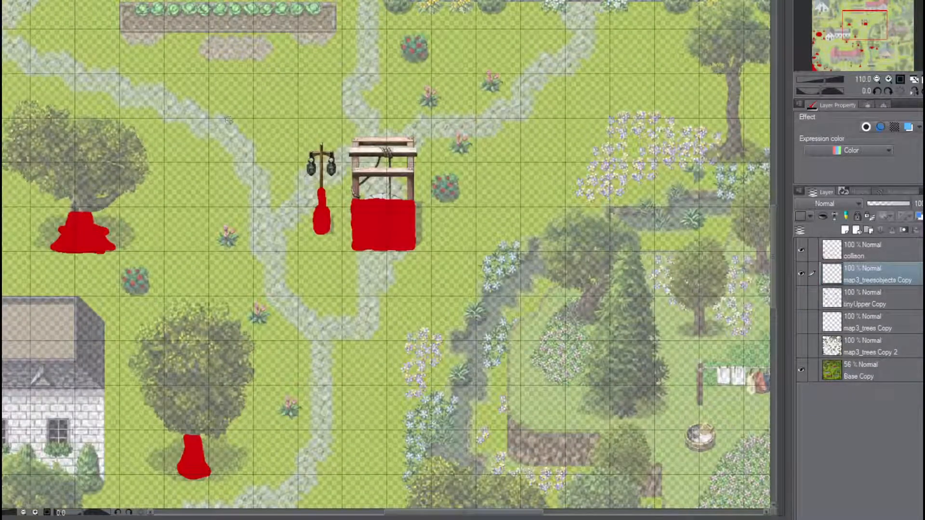
pyautogui.moveTo(872, 24); pyautogui.dragTo(853, 23)
pyautogui.moveTo(804, 349); pyautogui.dragTo(803, 297)
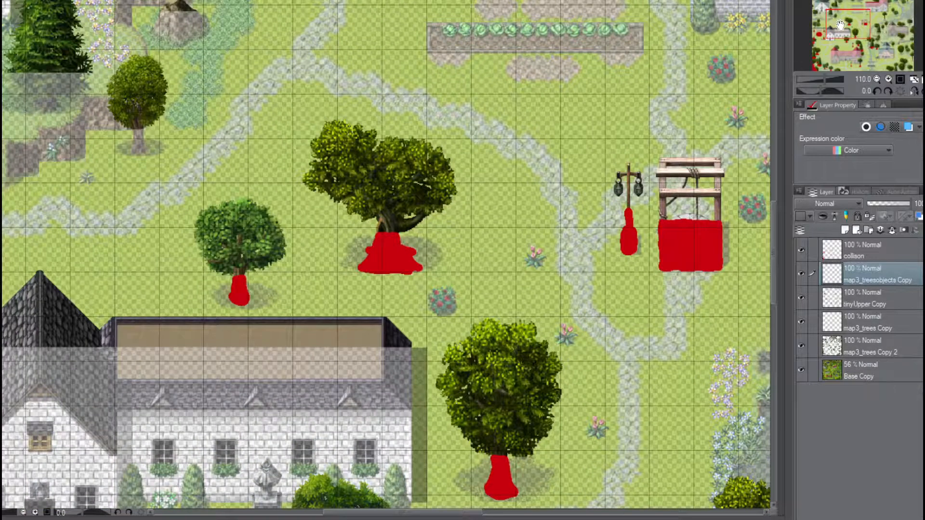
# Paint red collision over the trunk of the small round tree between the cliff and the stone path southeast of the church
pyautogui.moveTo(840, 25); pyautogui.dragTo(822, 20)
pyautogui.scroll(2, 365, 286)
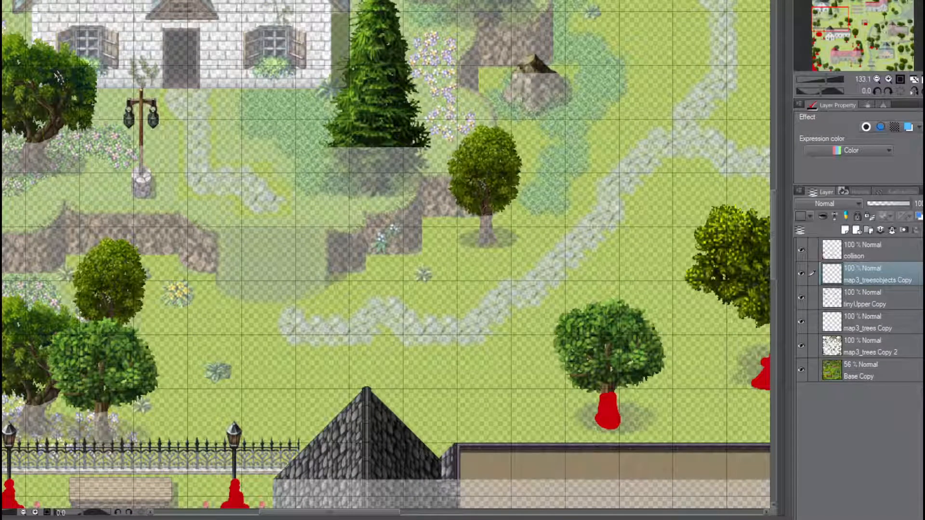
pyautogui.click(485, 220)
pyautogui.hotkey('ctrl', 'z')
pyautogui.click(486, 220)
pyautogui.moveTo(489, 221)
pyautogui.mouseDown()
pyautogui.moveTo(490, 244)
pyautogui.moveTo(483, 226)
pyautogui.mouseUp()
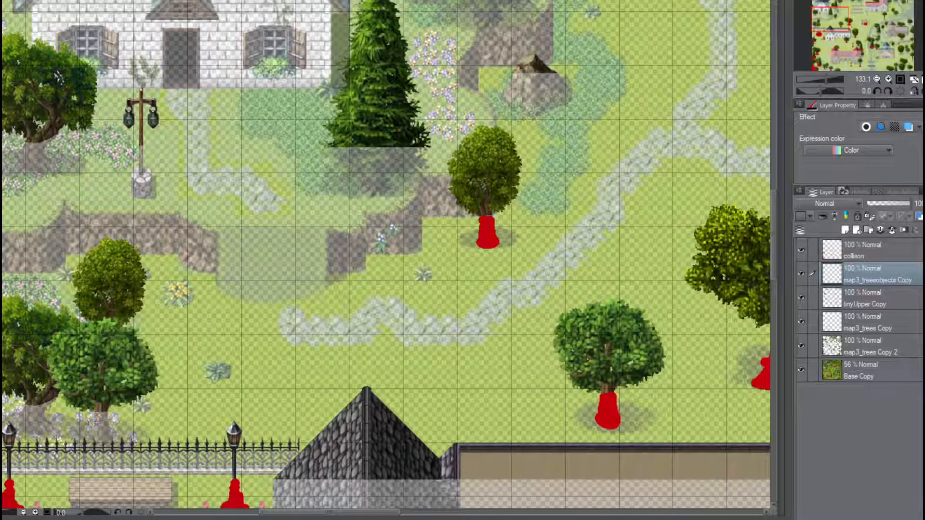
# Paint red collision over the trunks of the two trees just above the iron fence
pyautogui.moveTo(98, 415); pyautogui.dragTo(104, 417)
pyautogui.moveTo(102, 438); pyautogui.dragTo(99, 428)
pyautogui.moveTo(29, 410)
pyautogui.mouseDown()
pyautogui.moveTo(46, 408)
pyautogui.moveTo(50, 431)
pyautogui.moveTo(31, 437)
pyautogui.moveTo(23, 417)
pyautogui.moveTo(40, 423)
pyautogui.mouseUp()
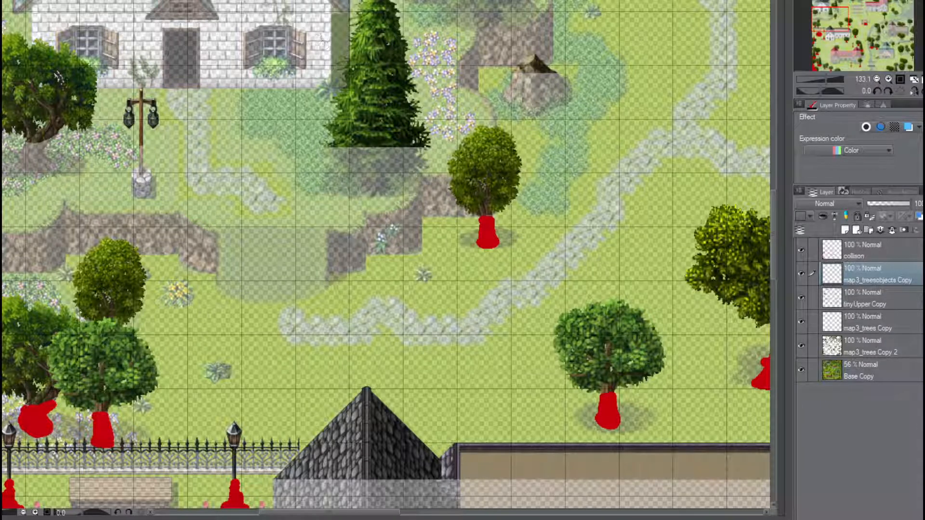
# Paint red collision over the pine base, tree trunk and lamp post in front of the church, and over the nearby pointed rock
pyautogui.moveTo(325, 150)
pyautogui.mouseDown()
pyautogui.moveTo(426, 155)
pyautogui.moveTo(411, 175)
pyautogui.moveTo(372, 196)
pyautogui.moveTo(325, 156)
pyautogui.moveTo(339, 174)
pyautogui.moveTo(371, 154)
pyautogui.moveTo(418, 157)
pyautogui.moveTo(414, 169)
pyautogui.moveTo(369, 172)
pyautogui.moveTo(383, 161)
pyautogui.moveTo(375, 189)
pyautogui.moveTo(372, 177)
pyautogui.mouseUp()
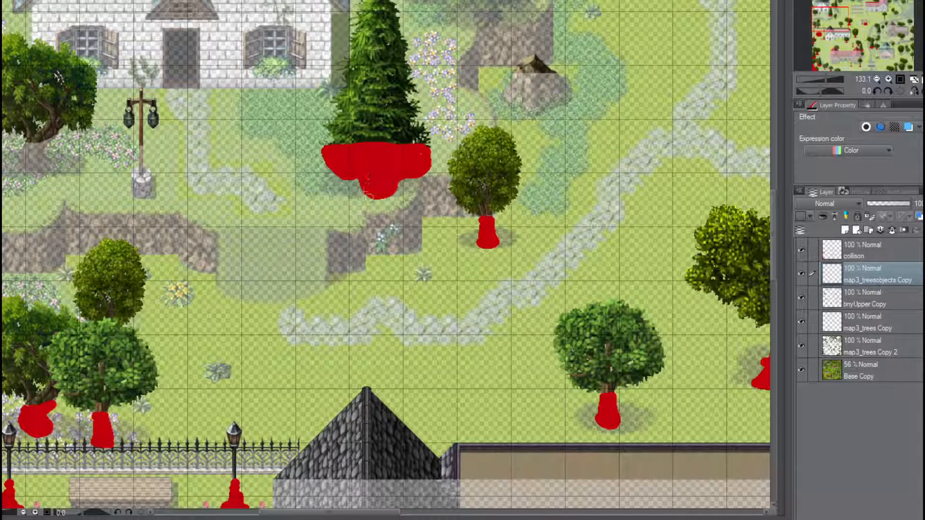
pyautogui.moveTo(26, 147)
pyautogui.mouseDown()
pyautogui.moveTo(52, 142)
pyautogui.moveTo(42, 171)
pyautogui.moveTo(20, 166)
pyautogui.moveTo(24, 150)
pyautogui.moveTo(32, 164)
pyautogui.mouseUp()
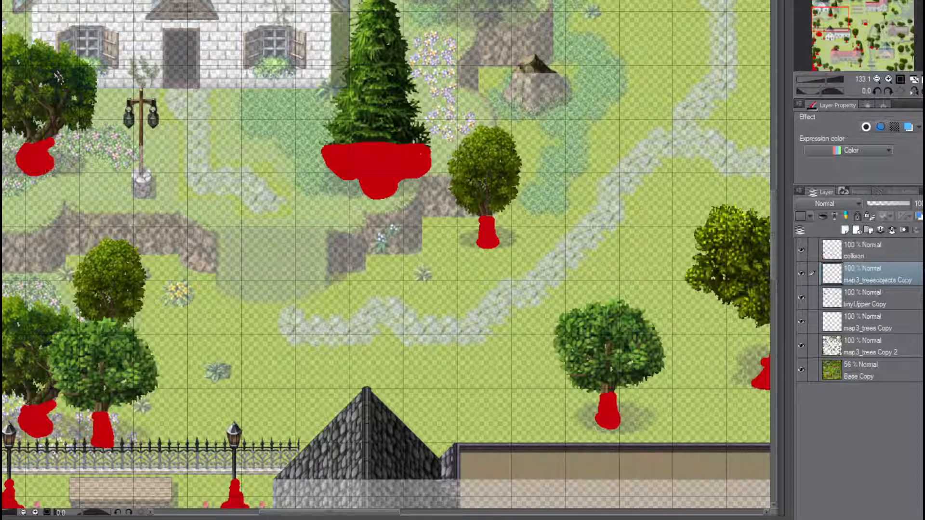
pyautogui.moveTo(141, 147)
pyautogui.mouseDown()
pyautogui.moveTo(136, 189)
pyautogui.moveTo(147, 174)
pyautogui.moveTo(145, 195)
pyautogui.moveTo(141, 179)
pyautogui.mouseUp()
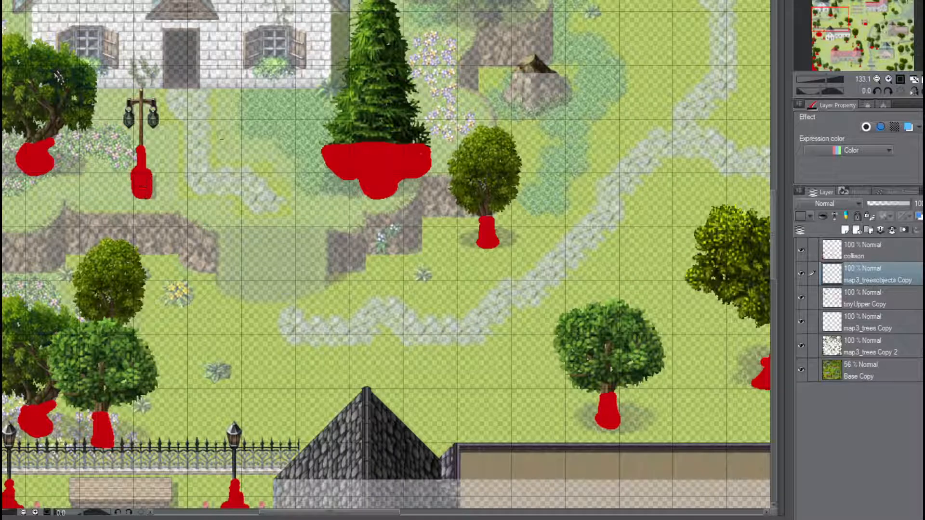
pyautogui.moveTo(513, 76)
pyautogui.mouseDown()
pyautogui.moveTo(552, 76)
pyautogui.moveTo(569, 92)
pyautogui.moveTo(542, 107)
pyautogui.moveTo(511, 107)
pyautogui.moveTo(512, 78)
pyautogui.moveTo(516, 93)
pyautogui.moveTo(540, 102)
pyautogui.moveTo(560, 88)
pyautogui.moveTo(530, 88)
pyautogui.mouseUp()
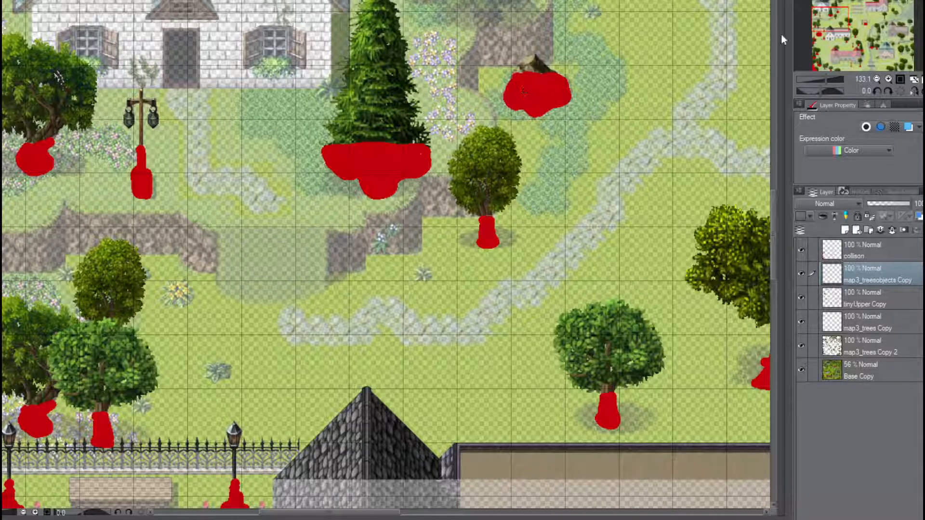
# Paint red collision over the pine base and adjoining trunk east of the church, and over the surrounding tree trunks on both sides
pyautogui.moveTo(827, 25); pyautogui.dragTo(821, 4)
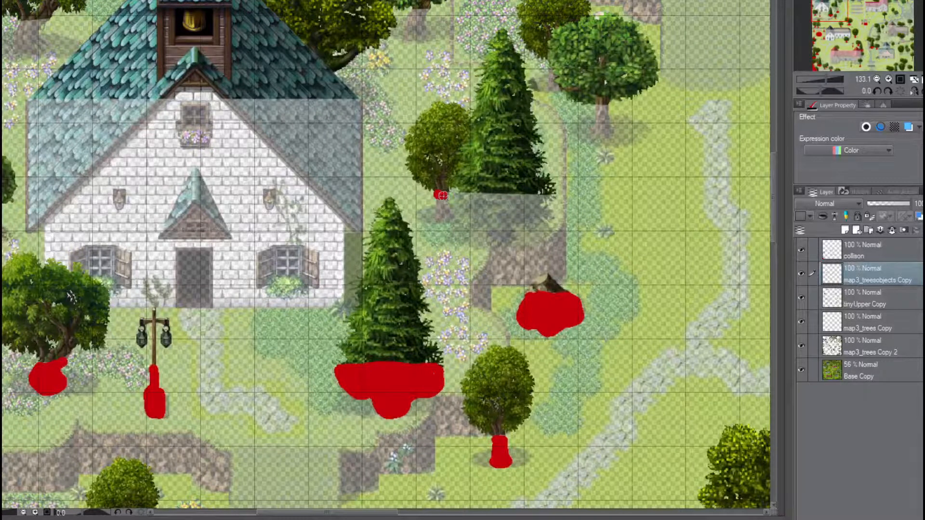
pyautogui.moveTo(442, 195)
pyautogui.mouseDown()
pyautogui.moveTo(434, 221)
pyautogui.moveTo(449, 217)
pyautogui.moveTo(449, 195)
pyautogui.moveTo(553, 197)
pyautogui.moveTo(542, 219)
pyautogui.moveTo(497, 241)
pyautogui.moveTo(482, 224)
pyautogui.moveTo(466, 225)
pyautogui.moveTo(455, 203)
pyautogui.moveTo(472, 215)
pyautogui.moveTo(501, 199)
pyautogui.moveTo(534, 204)
pyautogui.moveTo(524, 218)
pyautogui.moveTo(527, 202)
pyautogui.moveTo(485, 212)
pyautogui.moveTo(501, 233)
pyautogui.moveTo(500, 209)
pyautogui.moveTo(526, 212)
pyautogui.moveTo(512, 205)
pyautogui.mouseUp()
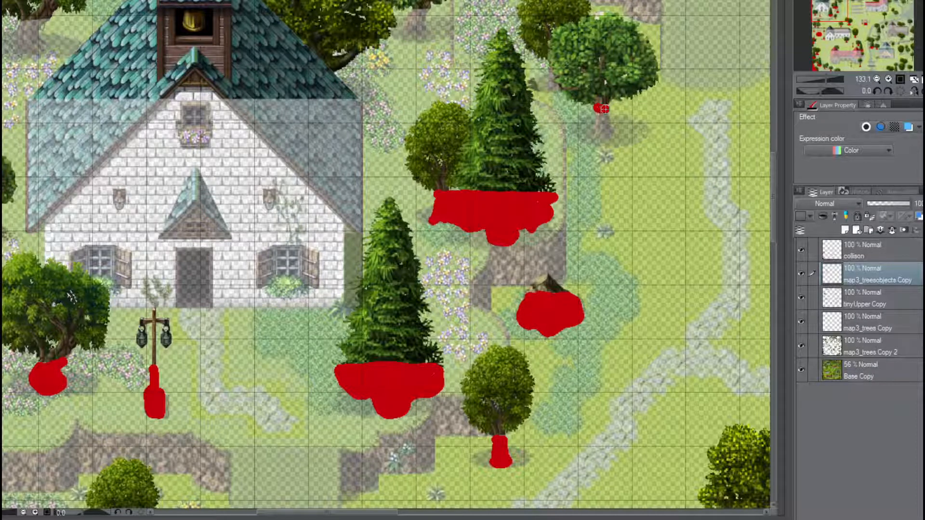
pyautogui.moveTo(605, 108)
pyautogui.mouseDown()
pyautogui.moveTo(609, 138)
pyautogui.moveTo(594, 137)
pyautogui.moveTo(599, 109)
pyautogui.moveTo(603, 138)
pyautogui.mouseUp()
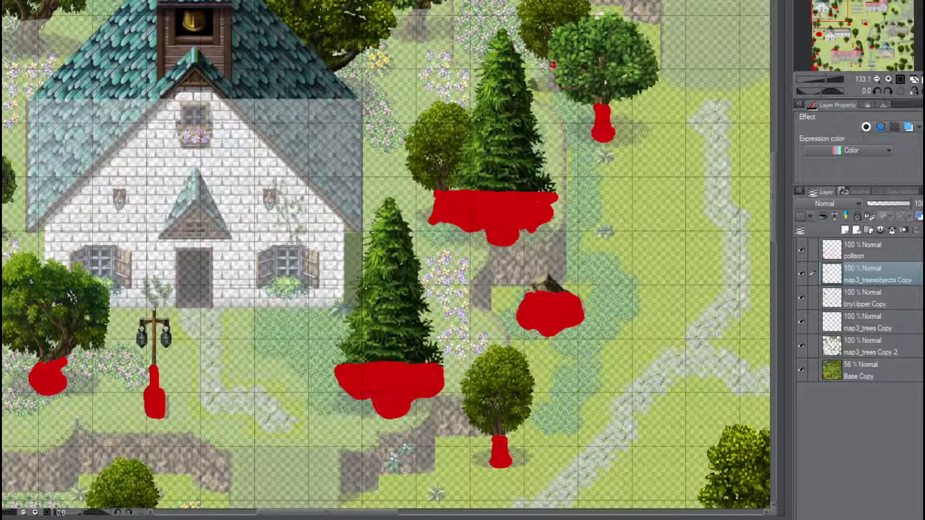
pyautogui.moveTo(551, 67)
pyautogui.mouseDown()
pyautogui.moveTo(549, 90)
pyautogui.moveTo(551, 62)
pyautogui.moveTo(562, 83)
pyautogui.mouseUp()
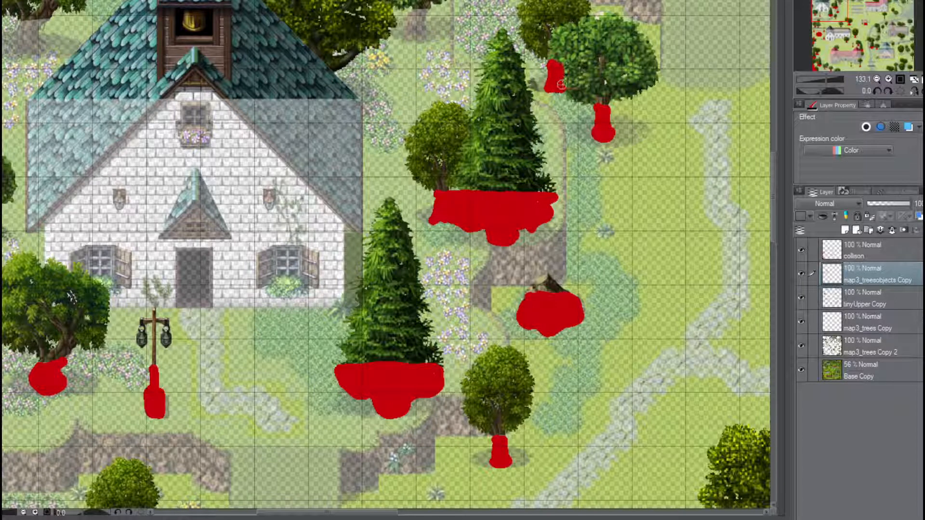
pyautogui.moveTo(415, 13)
pyautogui.mouseDown()
pyautogui.moveTo(425, 14)
pyautogui.moveTo(422, 38)
pyautogui.moveTo(404, 22)
pyautogui.moveTo(412, 16)
pyautogui.moveTo(414, 24)
pyautogui.mouseUp()
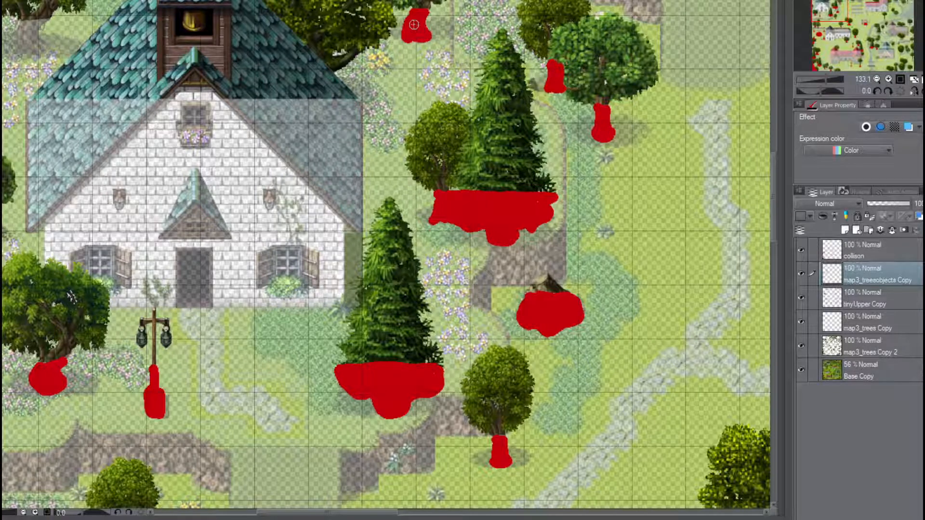
pyautogui.moveTo(826, 7); pyautogui.dragTo(814, 10)
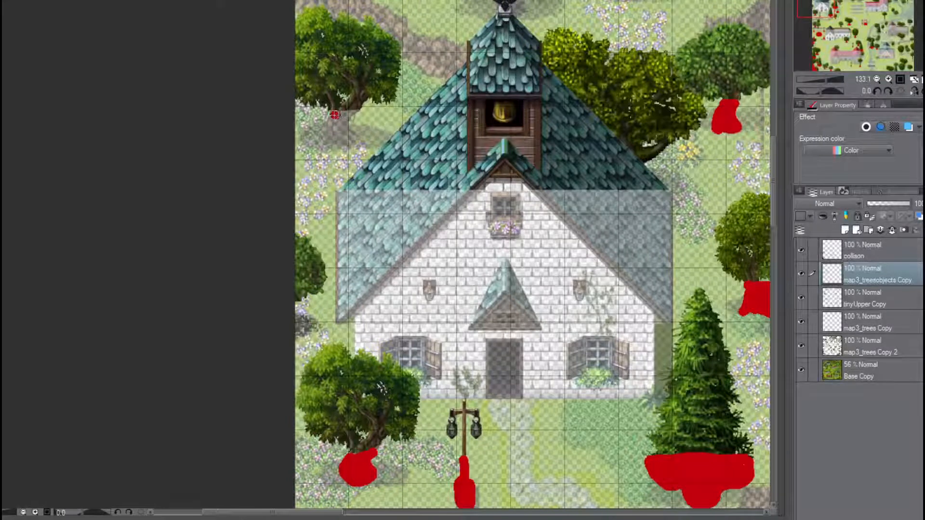
pyautogui.moveTo(334, 115)
pyautogui.mouseDown()
pyautogui.moveTo(357, 109)
pyautogui.moveTo(346, 124)
pyautogui.moveTo(353, 137)
pyautogui.moveTo(337, 147)
pyautogui.moveTo(325, 121)
pyautogui.moveTo(332, 115)
pyautogui.moveTo(336, 134)
pyautogui.moveTo(345, 124)
pyautogui.mouseUp()
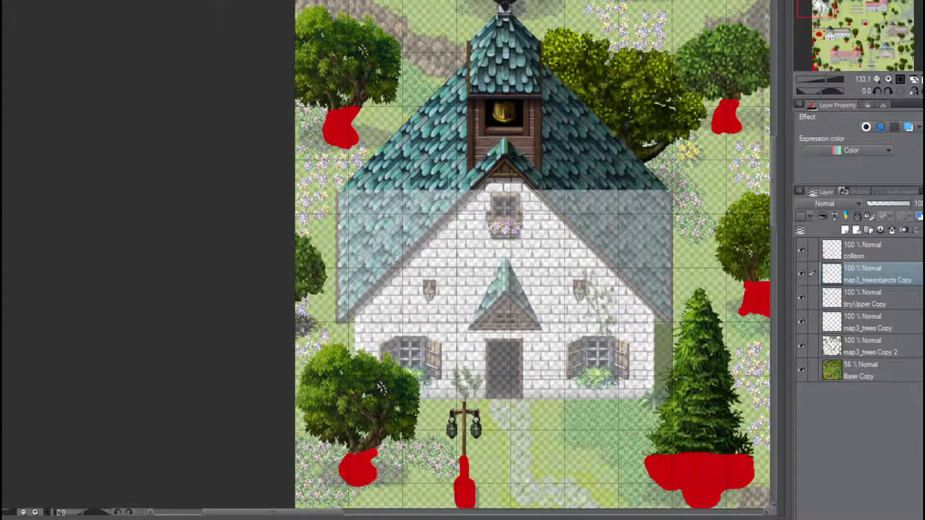
# Paint red collision over the bases of the two pines and the trunks of the two large trees behind the church
pyautogui.scroll(5, 533, 255)
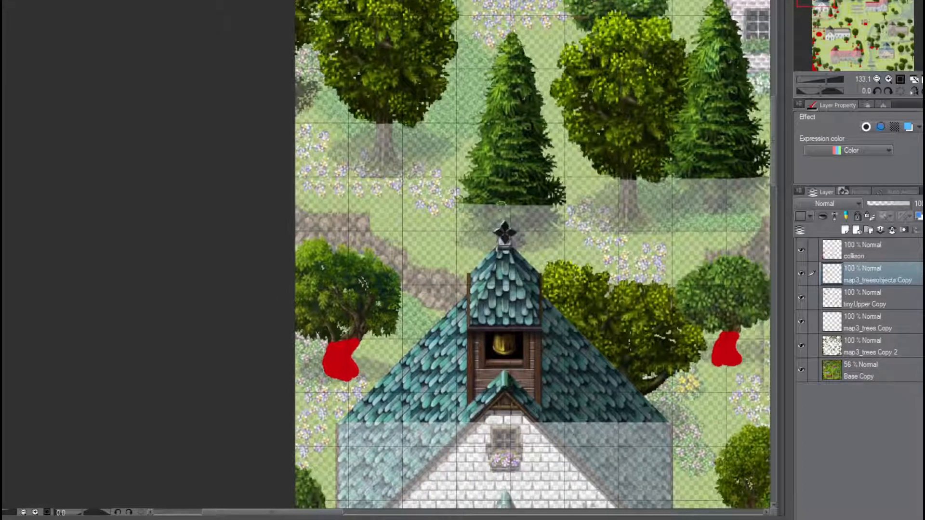
pyautogui.moveTo(463, 206)
pyautogui.mouseDown()
pyautogui.moveTo(556, 212)
pyautogui.moveTo(550, 224)
pyautogui.moveTo(543, 214)
pyautogui.moveTo(542, 228)
pyautogui.moveTo(532, 217)
pyautogui.moveTo(527, 229)
pyautogui.moveTo(519, 214)
pyautogui.moveTo(521, 250)
pyautogui.moveTo(507, 248)
pyautogui.moveTo(501, 221)
pyautogui.moveTo(467, 216)
pyautogui.moveTo(464, 226)
pyautogui.moveTo(486, 230)
pyautogui.moveTo(464, 212)
pyautogui.moveTo(498, 215)
pyautogui.moveTo(482, 231)
pyautogui.moveTo(505, 228)
pyautogui.mouseUp()
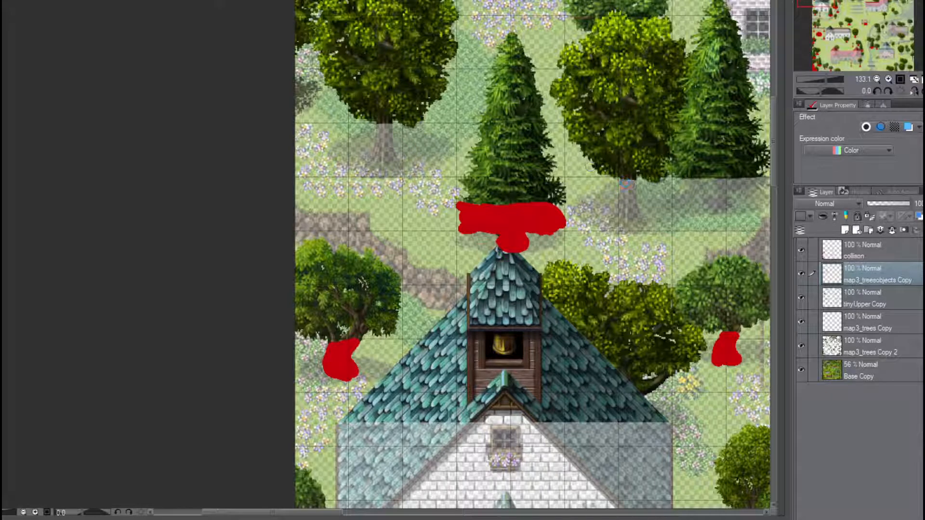
pyautogui.moveTo(623, 183)
pyautogui.mouseDown()
pyautogui.moveTo(640, 226)
pyautogui.moveTo(619, 230)
pyautogui.moveTo(612, 222)
pyautogui.moveTo(624, 187)
pyautogui.moveTo(630, 212)
pyautogui.mouseUp()
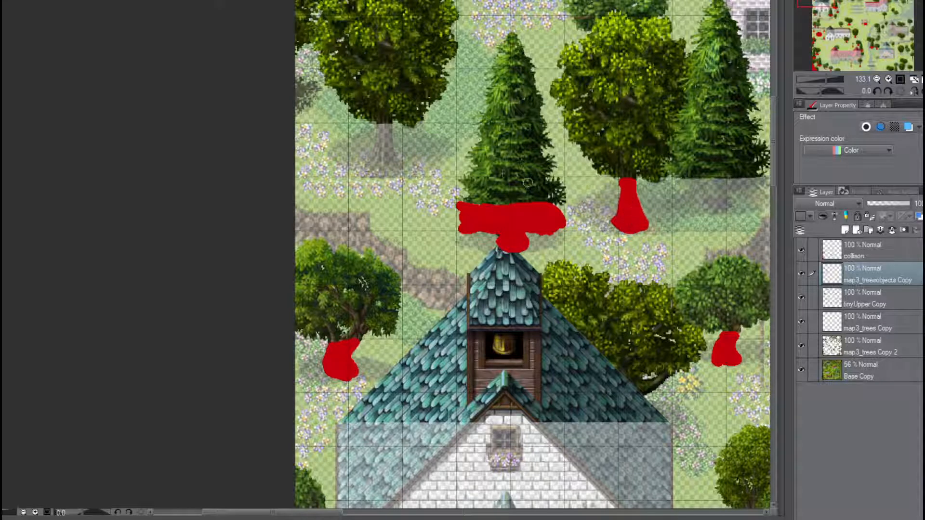
pyautogui.moveTo(381, 125)
pyautogui.mouseDown()
pyautogui.moveTo(392, 128)
pyautogui.moveTo(398, 169)
pyautogui.moveTo(379, 173)
pyautogui.moveTo(368, 159)
pyautogui.moveTo(381, 127)
pyautogui.moveTo(381, 155)
pyautogui.moveTo(391, 165)
pyautogui.mouseUp()
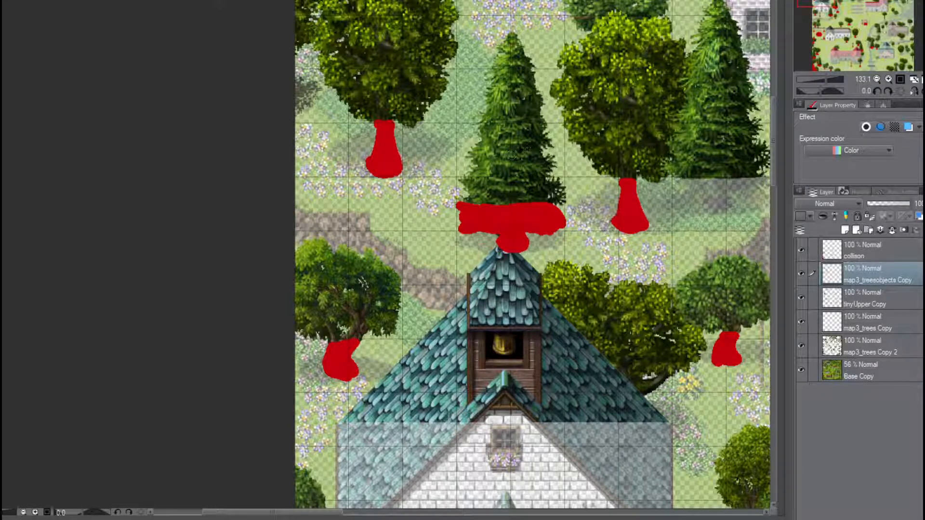
pyautogui.moveTo(816, 4); pyautogui.dragTo(825, 4)
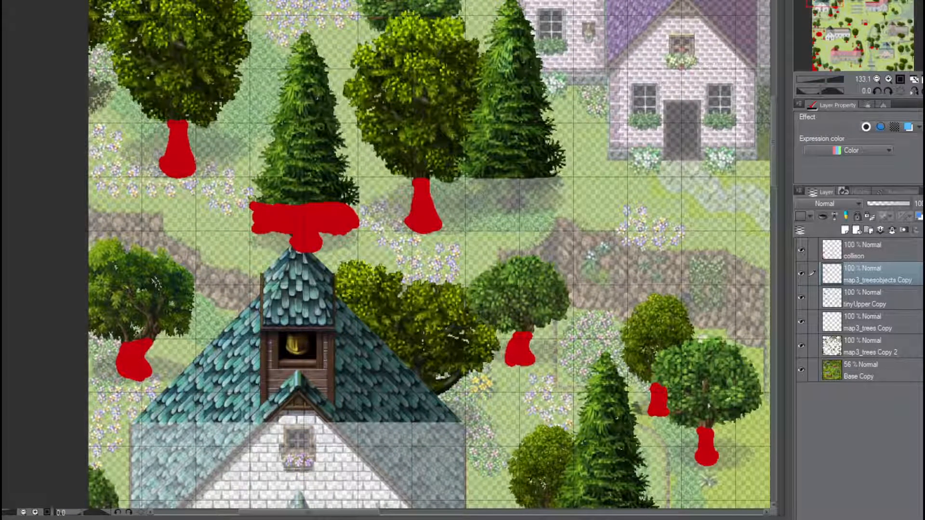
pyautogui.moveTo(467, 182)
pyautogui.mouseDown()
pyautogui.moveTo(555, 181)
pyautogui.moveTo(511, 212)
pyautogui.moveTo(501, 207)
pyautogui.moveTo(503, 192)
pyautogui.moveTo(515, 194)
pyautogui.moveTo(482, 184)
pyautogui.mouseUp()
pyautogui.moveTo(469, 182)
pyautogui.mouseDown()
pyautogui.moveTo(505, 182)
pyautogui.moveTo(523, 197)
pyautogui.mouseUp()
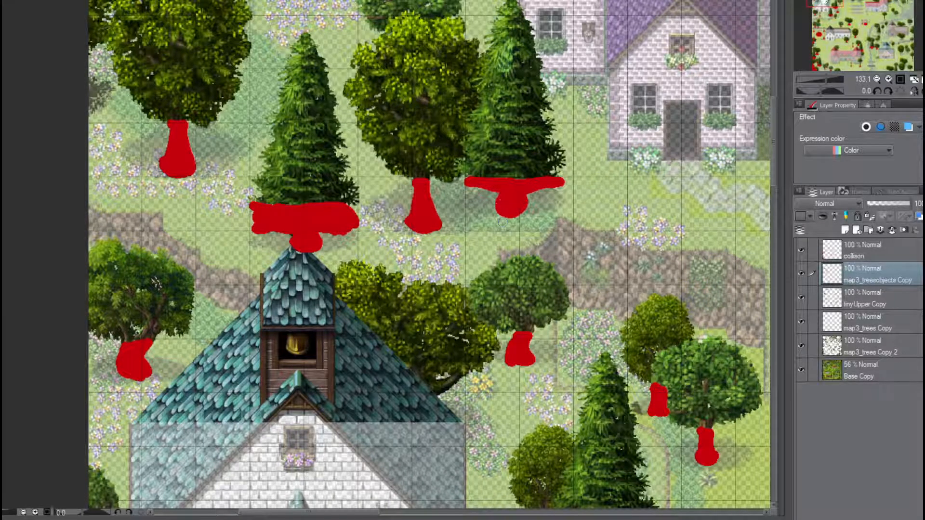
# Paint red collision over the two pointed rocks near the map's upper edge and the tree trunk behind the purple-roofed house's chimney
pyautogui.moveTo(825, 3); pyautogui.dragTo(818, 0)
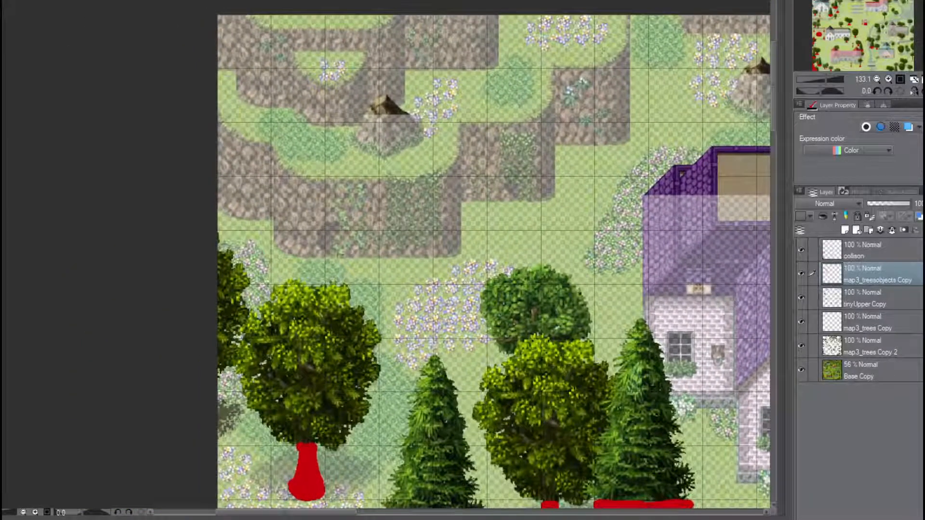
pyautogui.moveTo(368, 118)
pyautogui.mouseDown()
pyautogui.moveTo(401, 116)
pyautogui.moveTo(417, 128)
pyautogui.moveTo(419, 141)
pyautogui.moveTo(380, 152)
pyautogui.moveTo(360, 145)
pyautogui.moveTo(359, 126)
pyautogui.moveTo(366, 135)
pyautogui.moveTo(380, 126)
pyautogui.moveTo(389, 146)
pyautogui.moveTo(411, 132)
pyautogui.moveTo(386, 121)
pyautogui.moveTo(403, 121)
pyautogui.mouseUp()
pyautogui.moveTo(651, 231); pyautogui.dragTo(224, 310, button='middle')
pyautogui.moveTo(322, 150)
pyautogui.mouseDown()
pyautogui.moveTo(315, 154)
pyautogui.moveTo(352, 154)
pyautogui.moveTo(368, 179)
pyautogui.moveTo(335, 194)
pyautogui.moveTo(321, 188)
pyautogui.moveTo(309, 177)
pyautogui.moveTo(311, 160)
pyautogui.moveTo(330, 185)
pyautogui.moveTo(359, 166)
pyautogui.moveTo(331, 161)
pyautogui.moveTo(350, 168)
pyautogui.mouseUp()
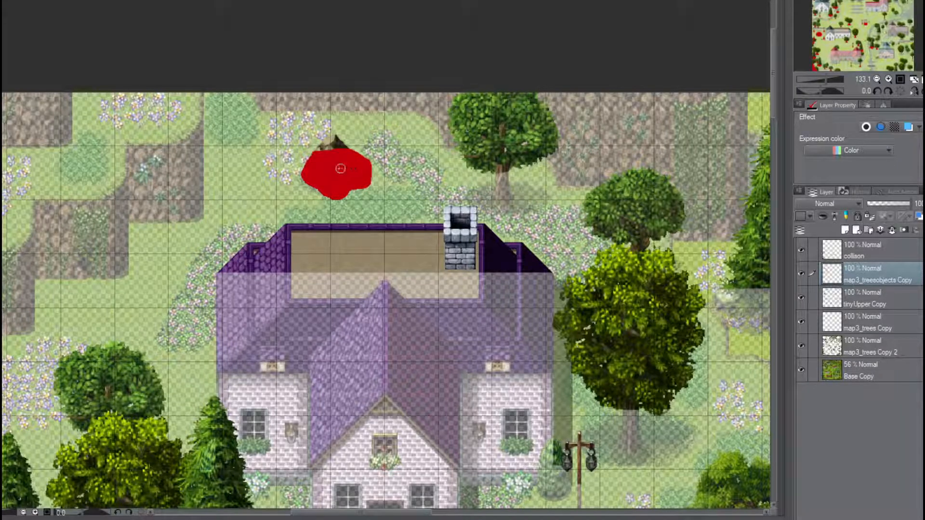
pyautogui.moveTo(494, 178)
pyautogui.mouseDown()
pyautogui.moveTo(504, 174)
pyautogui.moveTo(509, 199)
pyautogui.moveTo(491, 202)
pyautogui.moveTo(496, 180)
pyautogui.moveTo(500, 195)
pyautogui.mouseUp()
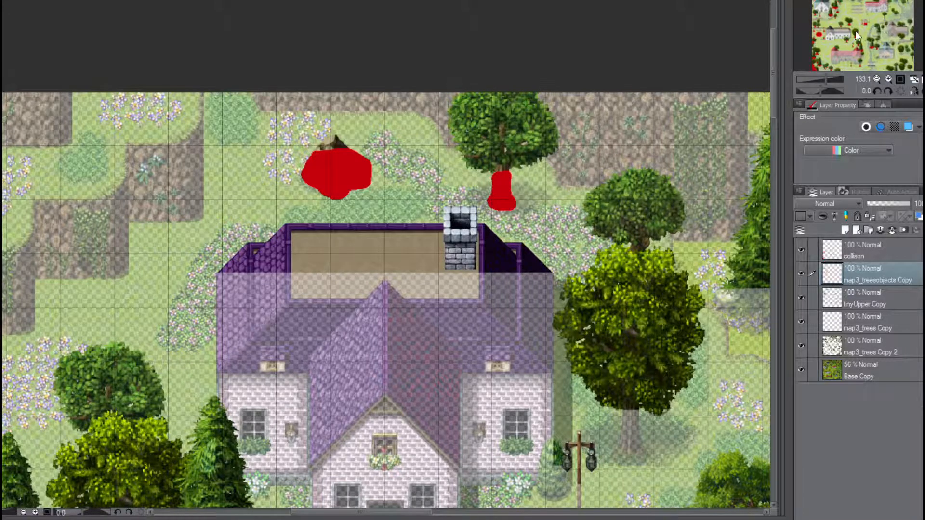
# Paint red collision over the lamp post, the large tree's trunk and the pine's base east of the purple-roofed house
pyautogui.moveTo(538, 408); pyautogui.dragTo(422, 202, button='middle')
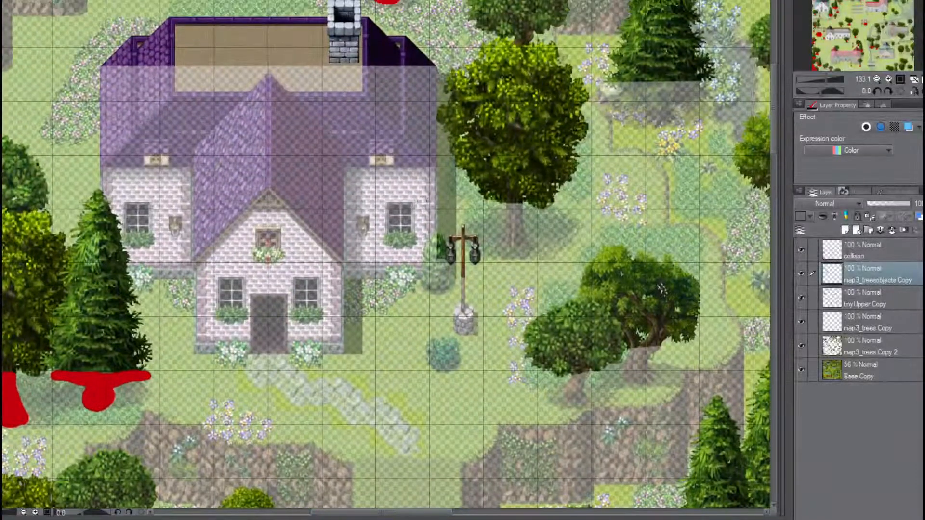
pyautogui.moveTo(461, 279)
pyautogui.mouseDown()
pyautogui.moveTo(462, 331)
pyautogui.moveTo(468, 308)
pyautogui.mouseUp()
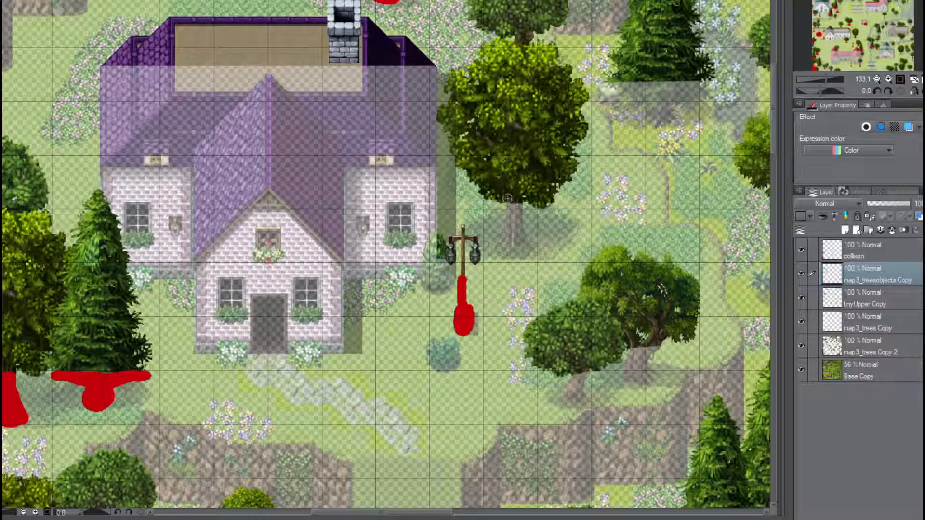
pyautogui.moveTo(510, 203)
pyautogui.mouseDown()
pyautogui.moveTo(496, 248)
pyautogui.moveTo(530, 248)
pyautogui.moveTo(516, 202)
pyautogui.moveTo(507, 242)
pyautogui.mouseUp()
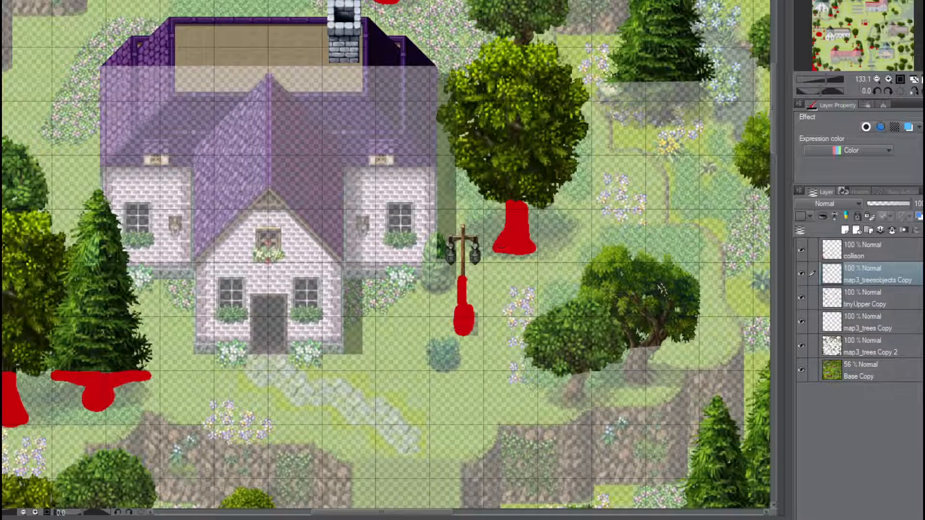
pyautogui.moveTo(611, 88)
pyautogui.mouseDown()
pyautogui.moveTo(699, 87)
pyautogui.moveTo(674, 87)
pyautogui.moveTo(711, 97)
pyautogui.moveTo(650, 126)
pyautogui.moveTo(643, 108)
pyautogui.moveTo(613, 96)
pyautogui.moveTo(696, 93)
pyautogui.moveTo(662, 107)
pyautogui.moveTo(650, 95)
pyautogui.mouseUp()
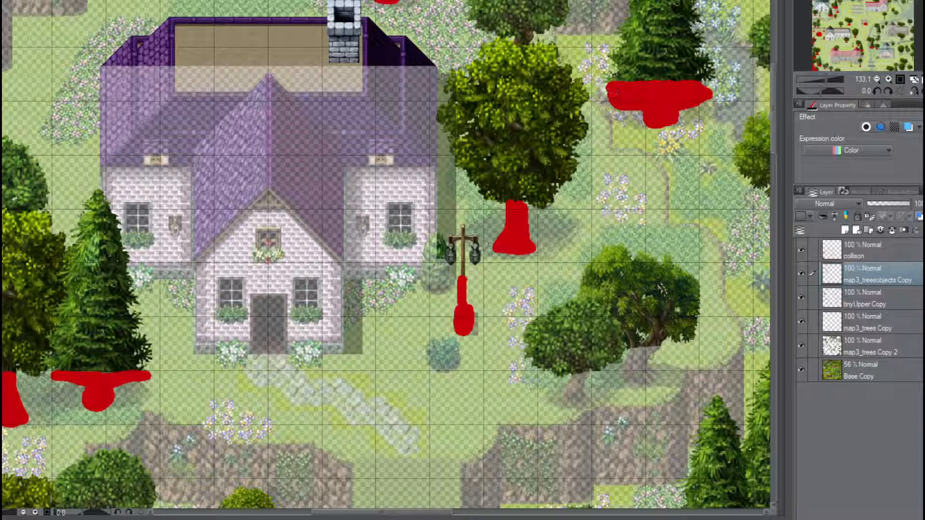
pyautogui.moveTo(578, 308); pyautogui.dragTo(410, 180, button='middle')
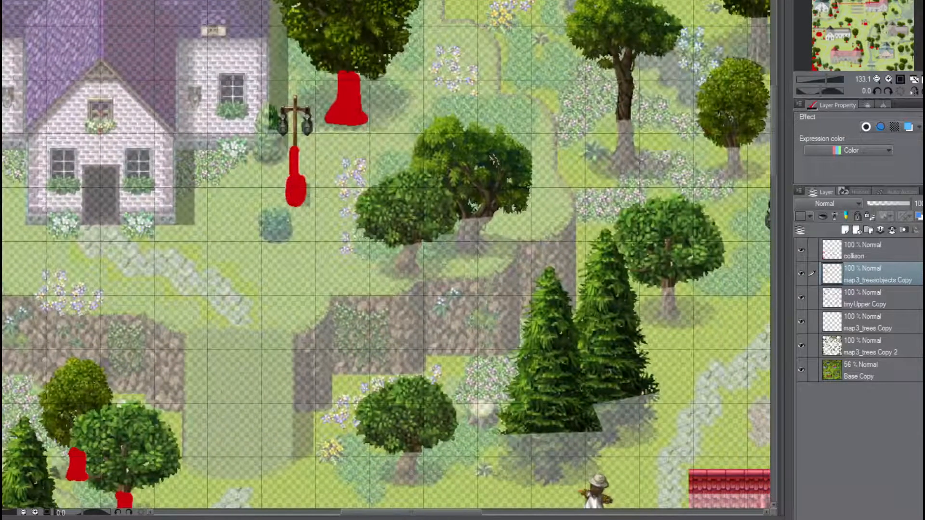
# Paint red collision over the trunks of the three trees around the stone cliff and the bases of the two pines above the scarecrow
pyautogui.moveTo(463, 221)
pyautogui.mouseDown()
pyautogui.moveTo(490, 218)
pyautogui.moveTo(479, 223)
pyautogui.moveTo(484, 248)
pyautogui.moveTo(466, 256)
pyautogui.moveTo(456, 246)
pyautogui.moveTo(463, 226)
pyautogui.moveTo(470, 241)
pyautogui.mouseUp()
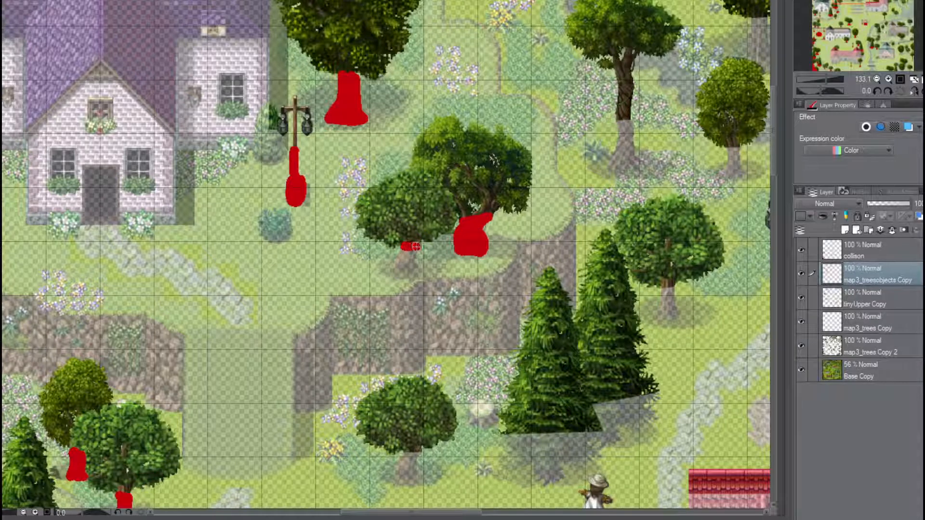
pyautogui.moveTo(416, 246)
pyautogui.mouseDown()
pyautogui.moveTo(419, 277)
pyautogui.moveTo(404, 284)
pyautogui.moveTo(396, 269)
pyautogui.moveTo(404, 253)
pyautogui.moveTo(410, 258)
pyautogui.mouseUp()
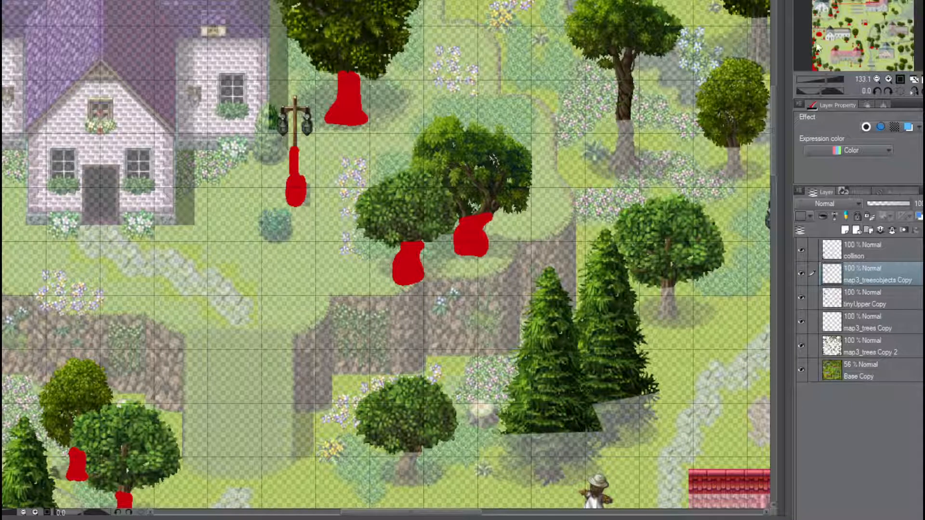
pyautogui.moveTo(849, 0); pyautogui.dragTo(845, 2)
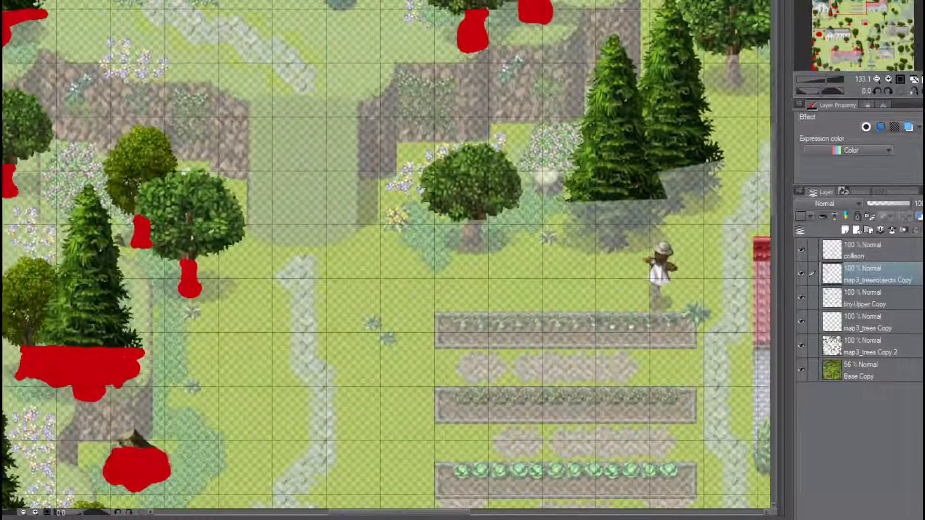
pyautogui.moveTo(469, 223)
pyautogui.mouseDown()
pyautogui.moveTo(480, 224)
pyautogui.moveTo(483, 248)
pyautogui.moveTo(460, 251)
pyautogui.moveTo(462, 225)
pyautogui.moveTo(478, 240)
pyautogui.mouseUp()
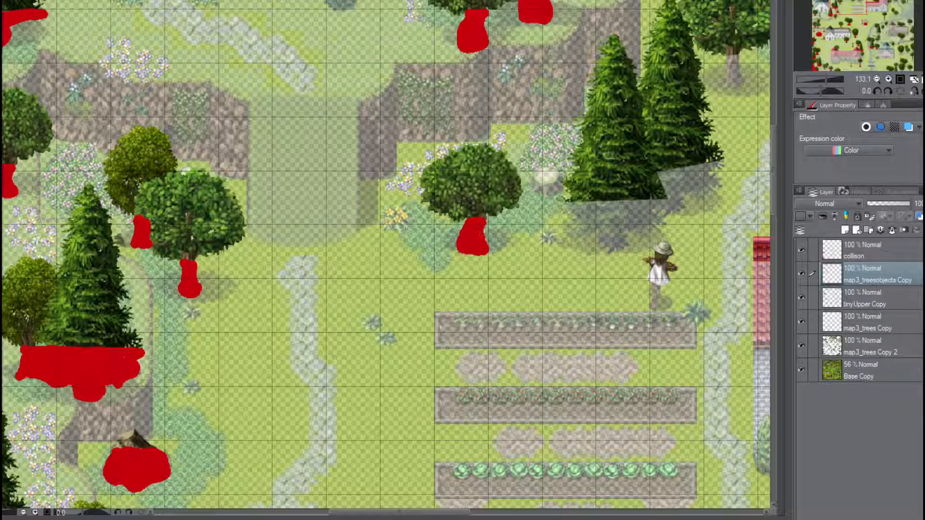
pyautogui.moveTo(569, 205)
pyautogui.mouseDown()
pyautogui.moveTo(655, 200)
pyautogui.moveTo(658, 224)
pyautogui.moveTo(603, 246)
pyautogui.moveTo(598, 231)
pyautogui.moveTo(576, 232)
pyautogui.moveTo(569, 215)
pyautogui.moveTo(569, 237)
pyautogui.moveTo(583, 212)
pyautogui.moveTo(602, 204)
pyautogui.moveTo(611, 242)
pyautogui.moveTo(623, 208)
pyautogui.moveTo(634, 222)
pyautogui.moveTo(646, 207)
pyautogui.moveTo(617, 211)
pyautogui.mouseUp()
pyautogui.moveTo(661, 173)
pyautogui.mouseDown()
pyautogui.moveTo(729, 161)
pyautogui.moveTo(718, 179)
pyautogui.moveTo(711, 173)
pyautogui.moveTo(713, 186)
pyautogui.moveTo(661, 216)
pyautogui.moveTo(673, 195)
pyautogui.moveTo(662, 182)
pyautogui.moveTo(704, 177)
pyautogui.moveTo(677, 177)
pyautogui.mouseUp()
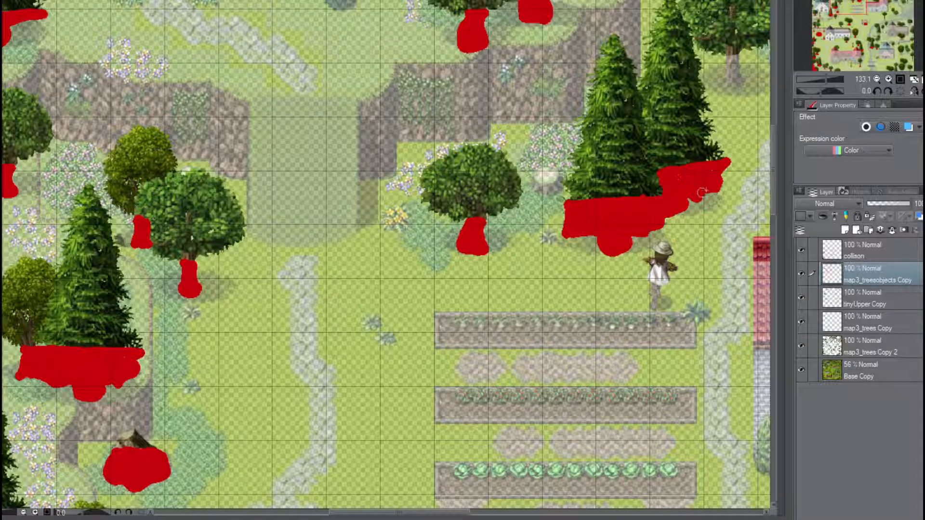
# Paint red collision over the three tree trunks northeast of the scarecrow, plus the nearby pine's base and the lamp post
pyautogui.moveTo(845, 2); pyautogui.dragTo(861, 1)
pyautogui.moveTo(407, 268)
pyautogui.mouseDown()
pyautogui.moveTo(414, 279)
pyautogui.moveTo(403, 294)
pyautogui.moveTo(404, 276)
pyautogui.moveTo(411, 281)
pyautogui.mouseUp()
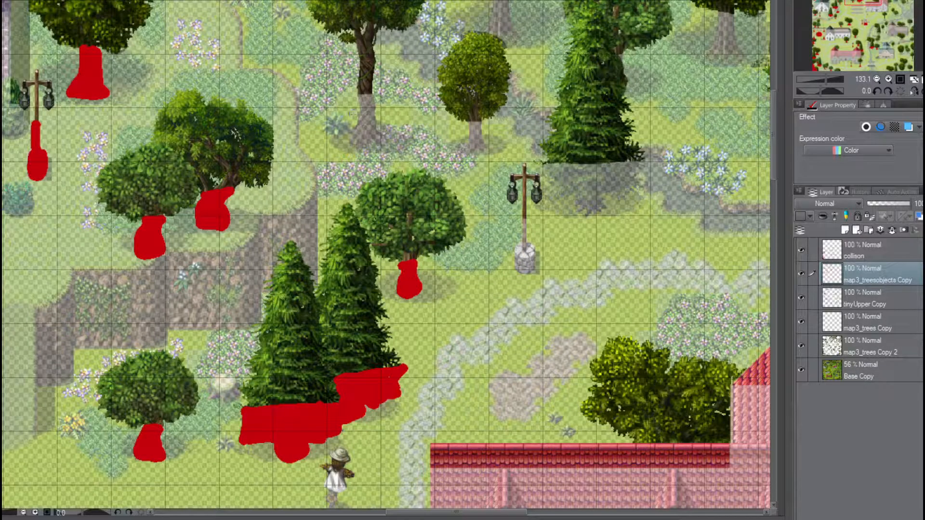
pyautogui.moveTo(363, 96)
pyautogui.mouseDown()
pyautogui.moveTo(378, 142)
pyautogui.moveTo(362, 147)
pyautogui.moveTo(351, 135)
pyautogui.moveTo(359, 109)
pyautogui.moveTo(365, 134)
pyautogui.moveTo(367, 128)
pyautogui.mouseUp()
pyautogui.moveTo(466, 124)
pyautogui.mouseDown()
pyautogui.moveTo(476, 124)
pyautogui.moveTo(481, 153)
pyautogui.moveTo(467, 149)
pyautogui.moveTo(469, 129)
pyautogui.moveTo(475, 139)
pyautogui.mouseUp()
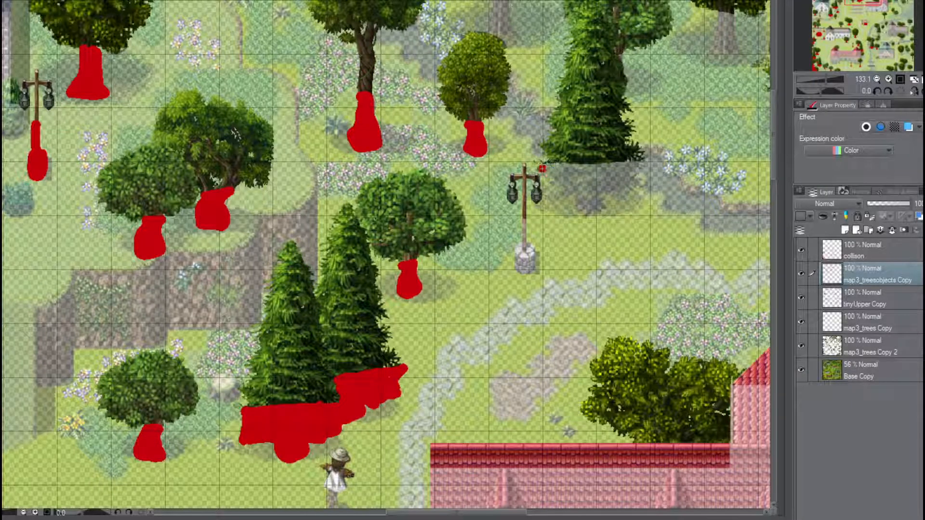
pyautogui.moveTo(539, 169)
pyautogui.mouseDown()
pyautogui.moveTo(635, 168)
pyautogui.moveTo(613, 168)
pyautogui.moveTo(635, 168)
pyautogui.moveTo(639, 182)
pyautogui.moveTo(631, 195)
pyautogui.moveTo(621, 188)
pyautogui.moveTo(602, 207)
pyautogui.moveTo(583, 205)
pyautogui.moveTo(598, 211)
pyautogui.moveTo(544, 174)
pyautogui.moveTo(579, 185)
pyautogui.moveTo(584, 178)
pyautogui.moveTo(589, 196)
pyautogui.moveTo(595, 169)
pyautogui.moveTo(619, 185)
pyautogui.moveTo(608, 164)
pyautogui.moveTo(613, 188)
pyautogui.mouseUp()
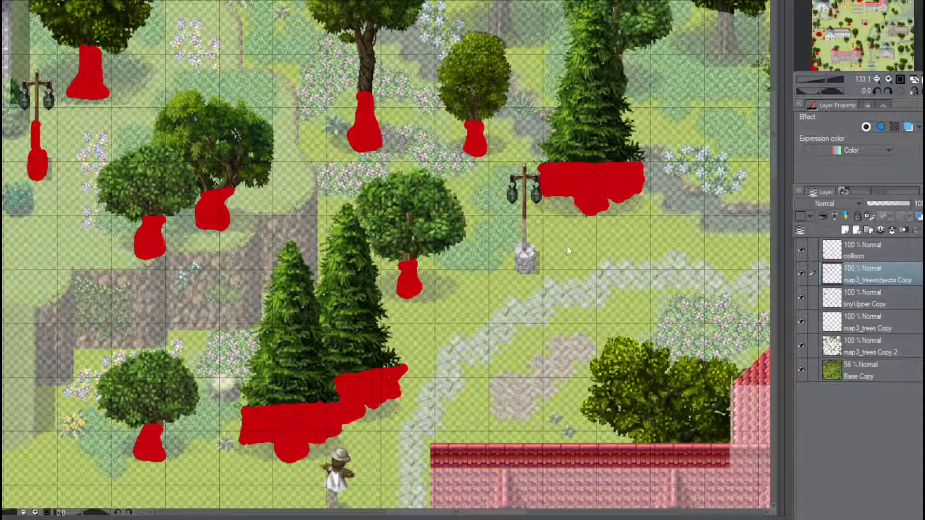
pyautogui.moveTo(524, 222)
pyautogui.mouseDown()
pyautogui.moveTo(522, 273)
pyautogui.moveTo(530, 249)
pyautogui.moveTo(525, 258)
pyautogui.mouseUp()
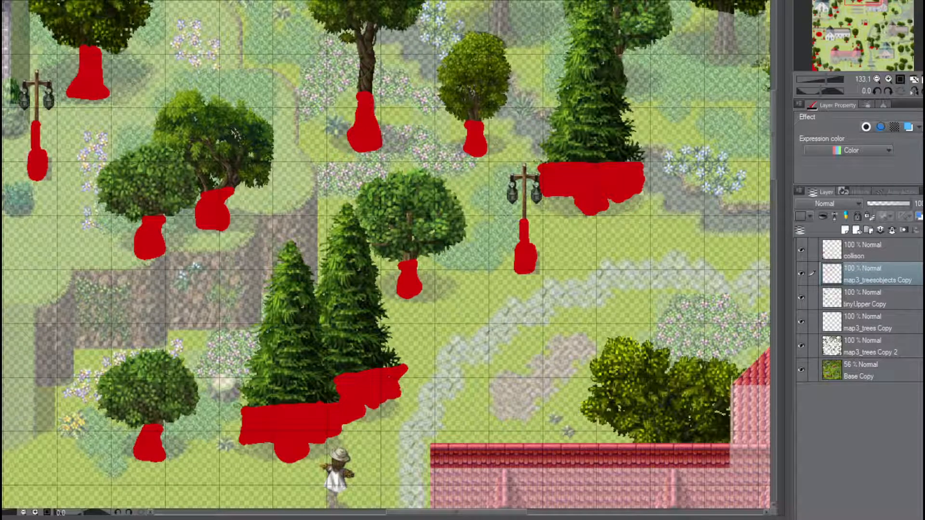
# Paint red collision over two pine bases, two large trunks and the small trunk near the map's upper edge, west of the wooden house
pyautogui.moveTo(524, 192); pyautogui.dragTo(652, 489, button='middle')
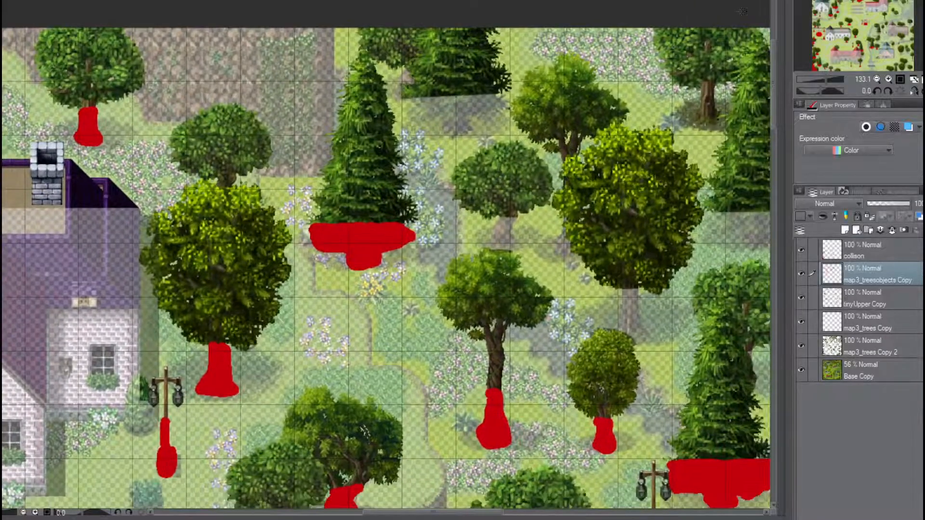
pyautogui.moveTo(406, 102)
pyautogui.mouseDown()
pyautogui.moveTo(504, 107)
pyautogui.moveTo(463, 130)
pyautogui.moveTo(407, 108)
pyautogui.moveTo(448, 111)
pyautogui.moveTo(458, 123)
pyautogui.moveTo(491, 107)
pyautogui.moveTo(477, 111)
pyautogui.mouseUp()
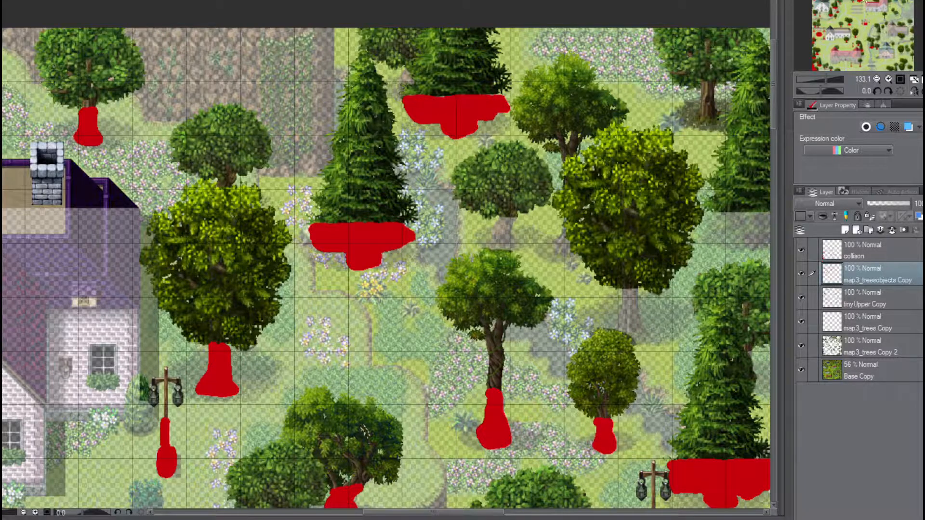
pyautogui.moveTo(629, 281)
pyautogui.mouseDown()
pyautogui.moveTo(450, 202)
pyautogui.moveTo(439, 294)
pyautogui.moveTo(441, 305)
pyautogui.moveTo(462, 308)
pyautogui.moveTo(454, 265)
pyautogui.moveTo(453, 296)
pyautogui.moveTo(446, 270)
pyautogui.mouseUp()
pyautogui.moveTo(670, 286)
pyautogui.mouseDown()
pyautogui.moveTo(692, 331)
pyautogui.moveTo(661, 327)
pyautogui.moveTo(670, 291)
pyautogui.moveTo(670, 319)
pyautogui.mouseUp()
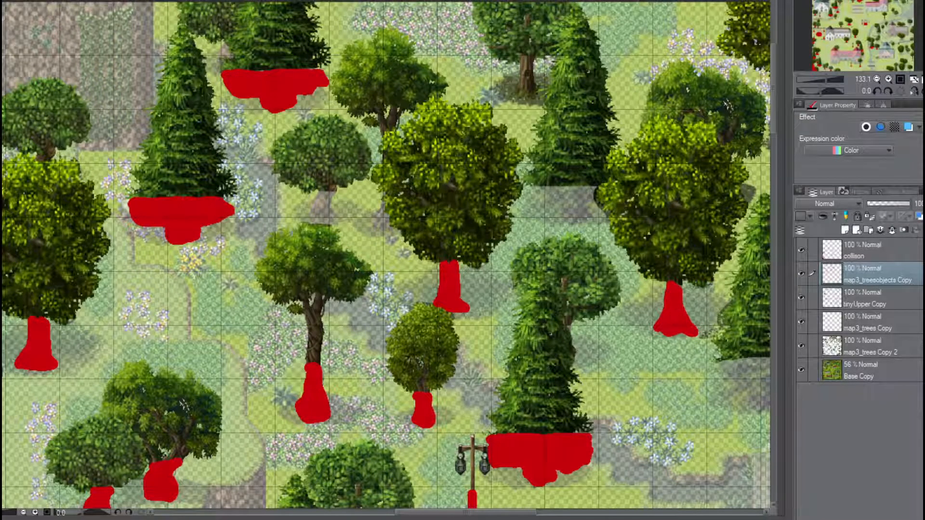
pyautogui.moveTo(864, 3); pyautogui.dragTo(868, 3)
pyautogui.moveTo(434, 201)
pyautogui.mouseDown()
pyautogui.moveTo(486, 202)
pyautogui.moveTo(484, 230)
pyautogui.mouseUp()
pyautogui.moveTo(474, 232)
pyautogui.mouseDown()
pyautogui.moveTo(424, 211)
pyautogui.moveTo(475, 209)
pyautogui.moveTo(482, 222)
pyautogui.moveTo(469, 214)
pyautogui.mouseUp()
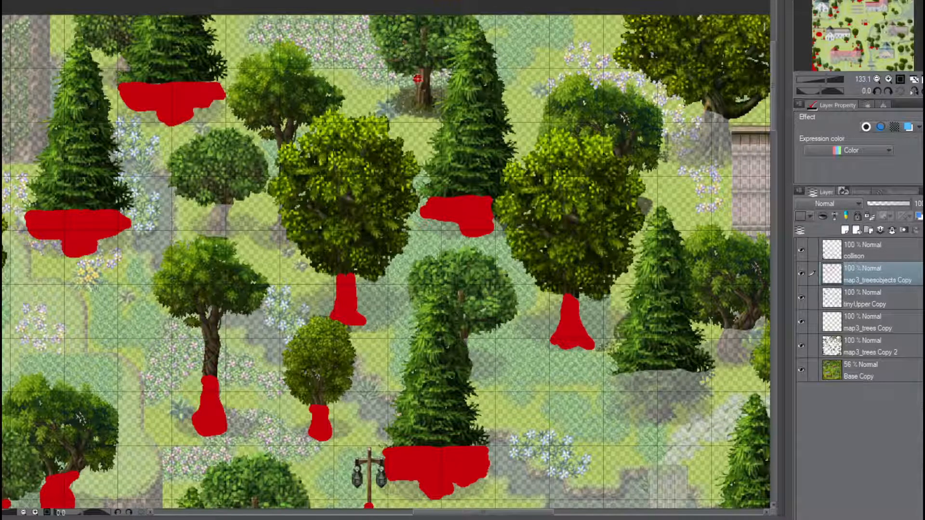
pyautogui.moveTo(417, 78)
pyautogui.mouseDown()
pyautogui.moveTo(432, 109)
pyautogui.moveTo(415, 108)
pyautogui.moveTo(415, 82)
pyautogui.moveTo(423, 99)
pyautogui.mouseUp()
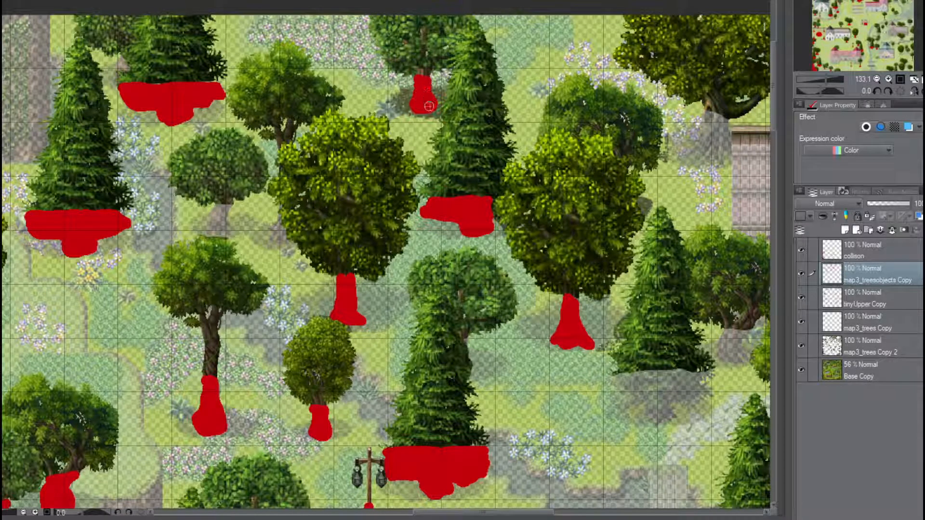
# Paint red collision over the three tree trunks beside and behind the wooden house and the pine's base at the map's eastern edge
pyautogui.moveTo(469, 107); pyautogui.dragTo(171, 69, button='middle')
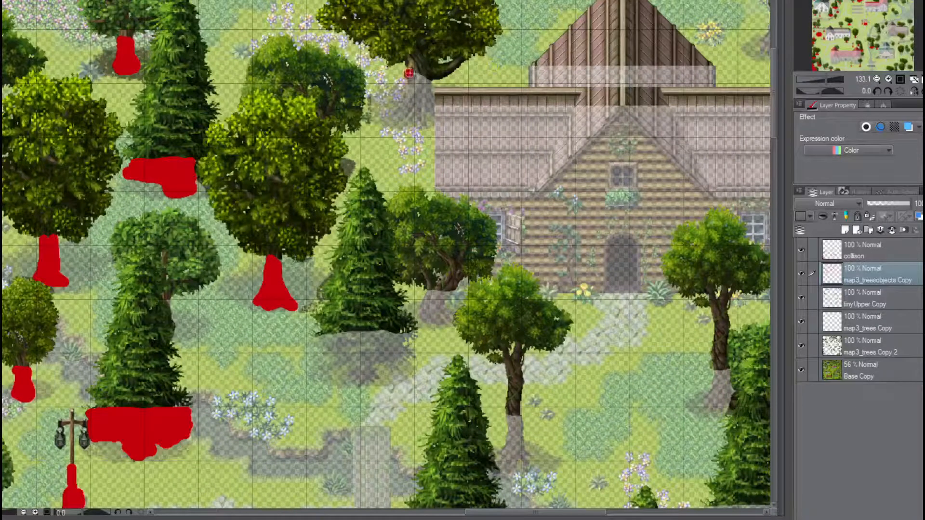
pyautogui.moveTo(409, 72)
pyautogui.mouseDown()
pyautogui.moveTo(428, 87)
pyautogui.moveTo(430, 116)
pyautogui.moveTo(423, 127)
pyautogui.moveTo(388, 123)
pyautogui.moveTo(378, 103)
pyautogui.moveTo(405, 83)
pyautogui.moveTo(388, 99)
pyautogui.moveTo(403, 94)
pyautogui.moveTo(403, 116)
pyautogui.moveTo(419, 108)
pyautogui.moveTo(410, 88)
pyautogui.moveTo(422, 82)
pyautogui.mouseUp()
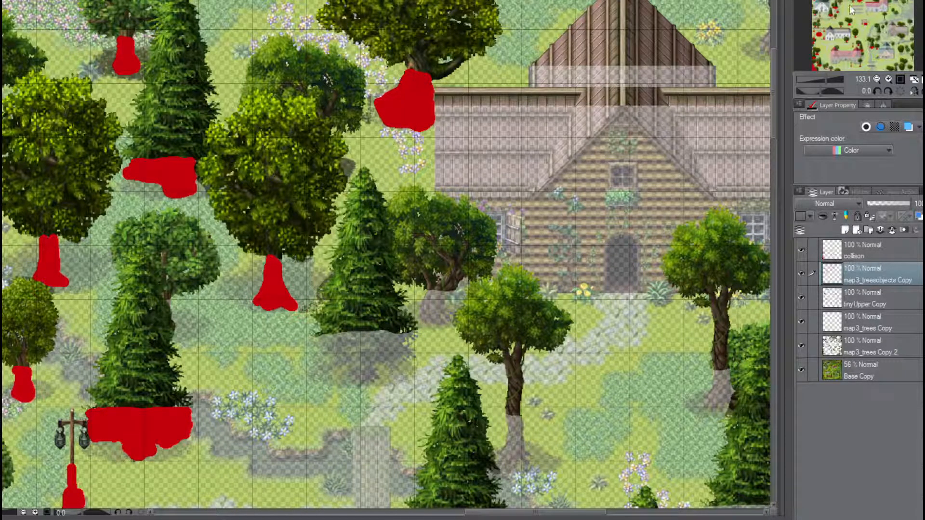
pyautogui.moveTo(752, 111); pyautogui.dragTo(441, 201, button='middle')
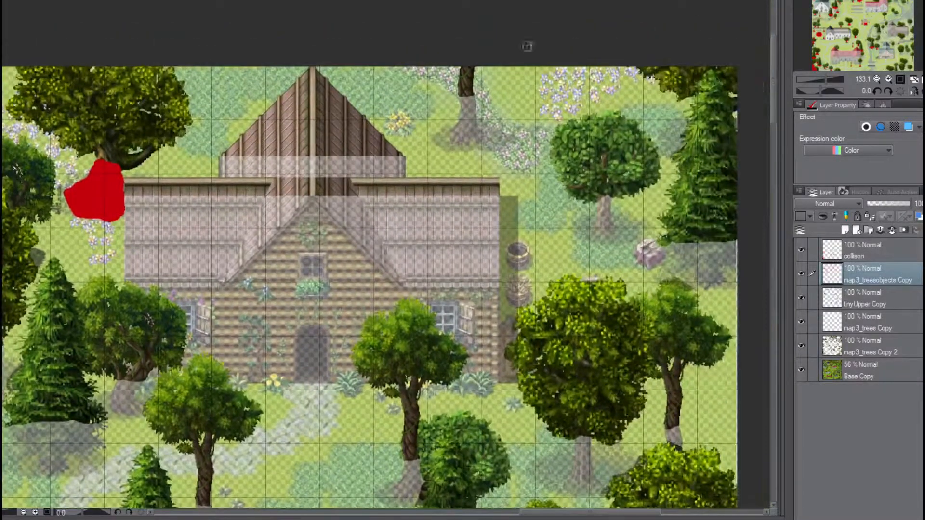
pyautogui.moveTo(464, 100)
pyautogui.mouseDown()
pyautogui.moveTo(477, 135)
pyautogui.moveTo(452, 138)
pyautogui.moveTo(463, 102)
pyautogui.moveTo(461, 132)
pyautogui.mouseUp()
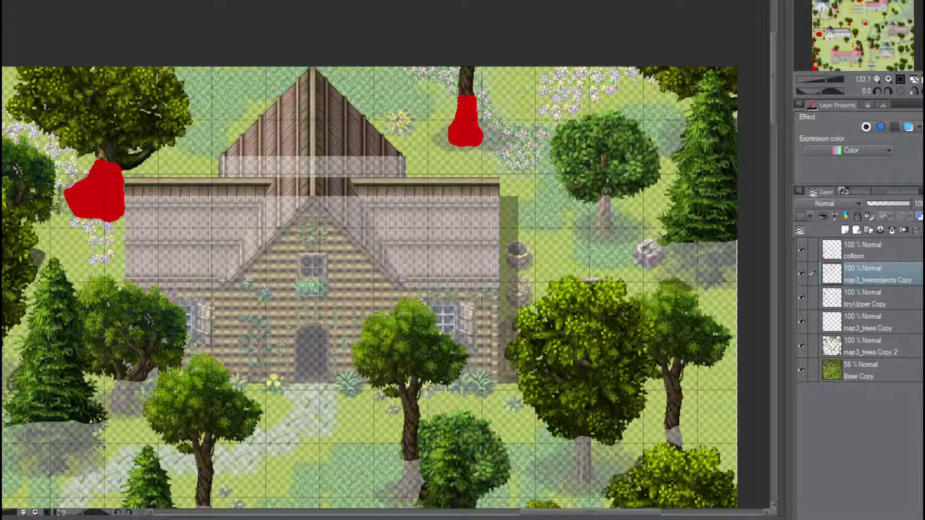
pyautogui.moveTo(601, 203)
pyautogui.mouseDown()
pyautogui.moveTo(604, 195)
pyautogui.moveTo(613, 236)
pyautogui.moveTo(596, 233)
pyautogui.moveTo(597, 222)
pyautogui.moveTo(604, 228)
pyautogui.mouseUp()
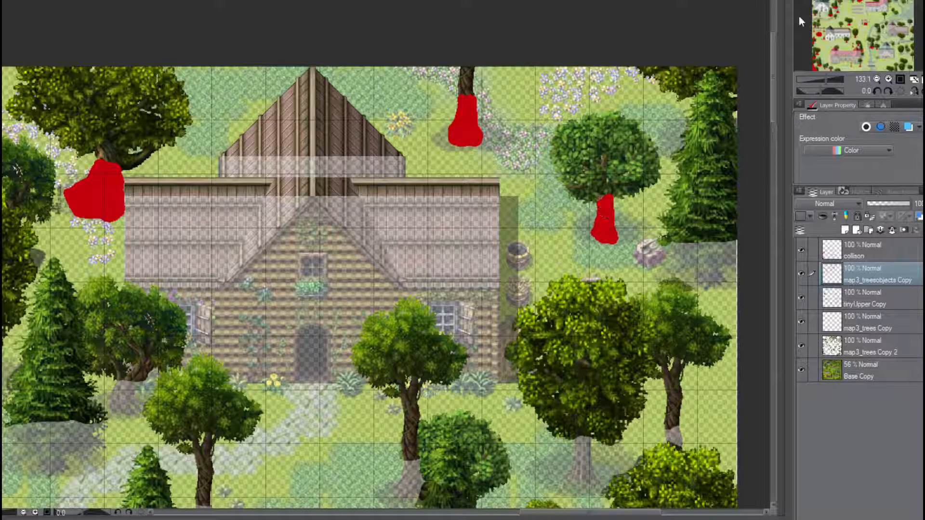
pyautogui.moveTo(895, 1); pyautogui.dragTo(902, 0)
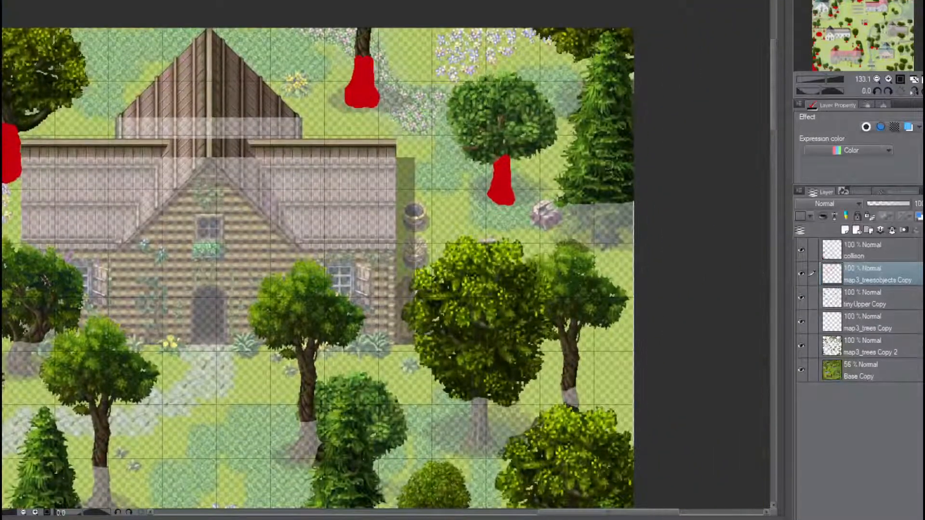
pyautogui.moveTo(563, 207)
pyautogui.mouseDown()
pyautogui.moveTo(633, 207)
pyautogui.moveTo(566, 215)
pyautogui.moveTo(561, 233)
pyautogui.moveTo(581, 231)
pyautogui.moveTo(604, 248)
pyautogui.moveTo(629, 225)
pyautogui.moveTo(602, 237)
pyautogui.moveTo(574, 216)
pyautogui.moveTo(561, 224)
pyautogui.moveTo(576, 218)
pyautogui.moveTo(596, 230)
pyautogui.moveTo(598, 217)
pyautogui.moveTo(629, 212)
pyautogui.mouseUp()
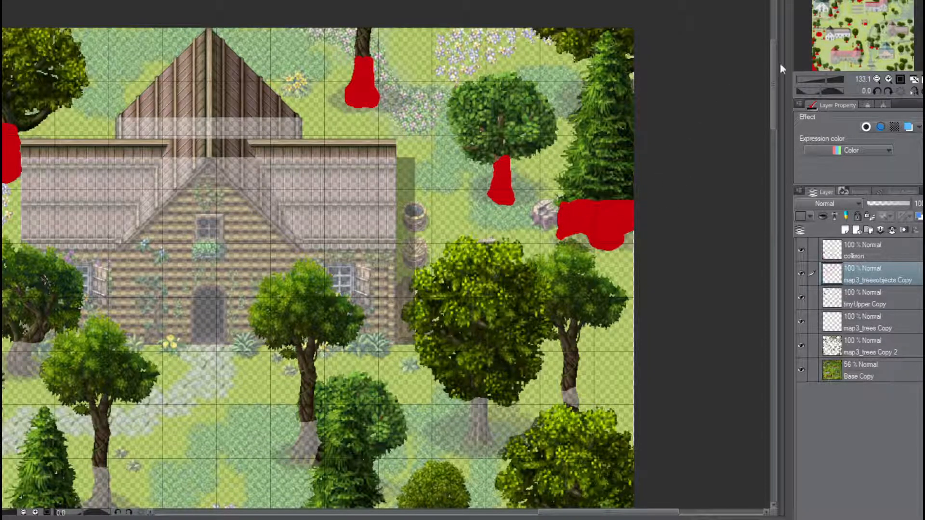
# Paint red collision over the five tree trunks southeast of the wooden house and the base of the pine among them
pyautogui.moveTo(906, 0); pyautogui.dragTo(904, 10)
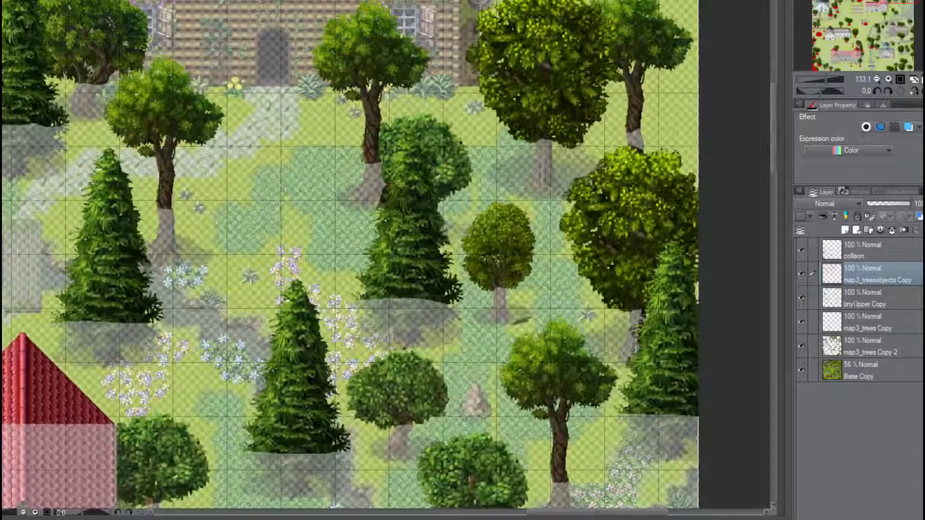
pyautogui.moveTo(634, 135); pyautogui.dragTo(632, 140)
pyautogui.moveTo(891, 2); pyautogui.dragTo(889, 4)
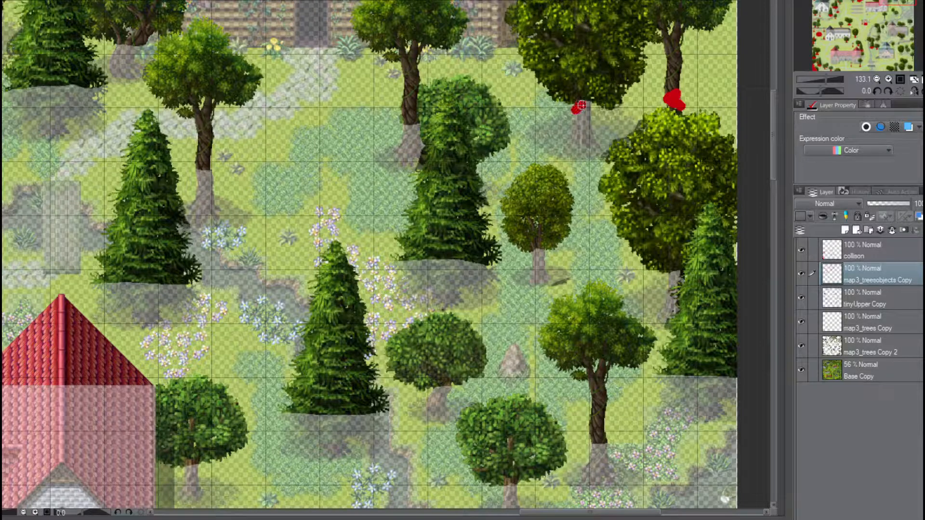
pyautogui.moveTo(579, 106)
pyautogui.mouseDown()
pyautogui.moveTo(599, 152)
pyautogui.moveTo(589, 162)
pyautogui.moveTo(570, 156)
pyautogui.moveTo(578, 110)
pyautogui.moveTo(580, 147)
pyautogui.moveTo(589, 149)
pyautogui.moveTo(575, 142)
pyautogui.mouseUp()
pyautogui.moveTo(405, 128)
pyautogui.mouseDown()
pyautogui.moveTo(419, 147)
pyautogui.moveTo(397, 171)
pyautogui.moveTo(384, 157)
pyautogui.moveTo(395, 136)
pyautogui.moveTo(404, 161)
pyautogui.moveTo(409, 142)
pyautogui.mouseUp()
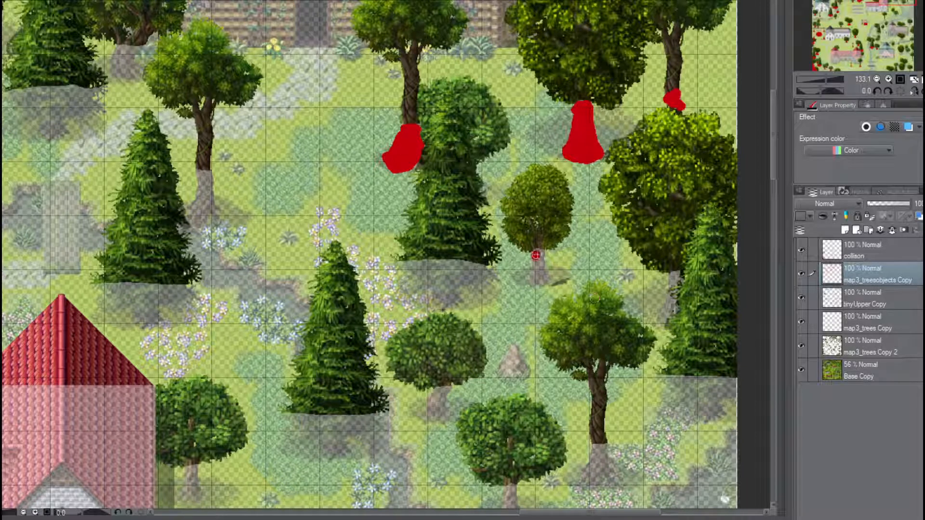
pyautogui.moveTo(536, 255)
pyautogui.mouseDown()
pyautogui.moveTo(542, 281)
pyautogui.moveTo(536, 269)
pyautogui.moveTo(531, 284)
pyautogui.moveTo(545, 279)
pyautogui.mouseUp()
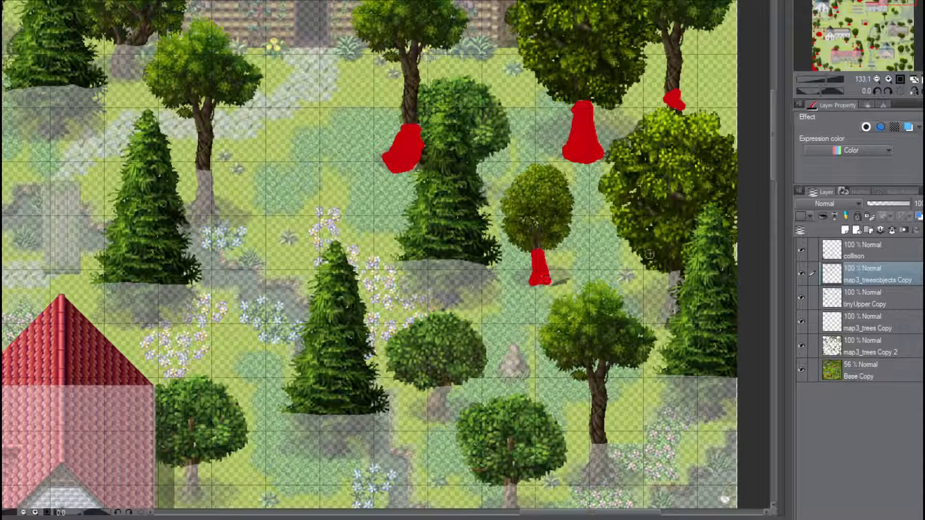
pyautogui.moveTo(671, 279)
pyautogui.mouseDown()
pyautogui.moveTo(684, 321)
pyautogui.moveTo(675, 285)
pyautogui.moveTo(662, 319)
pyautogui.moveTo(680, 317)
pyautogui.moveTo(677, 278)
pyautogui.mouseUp()
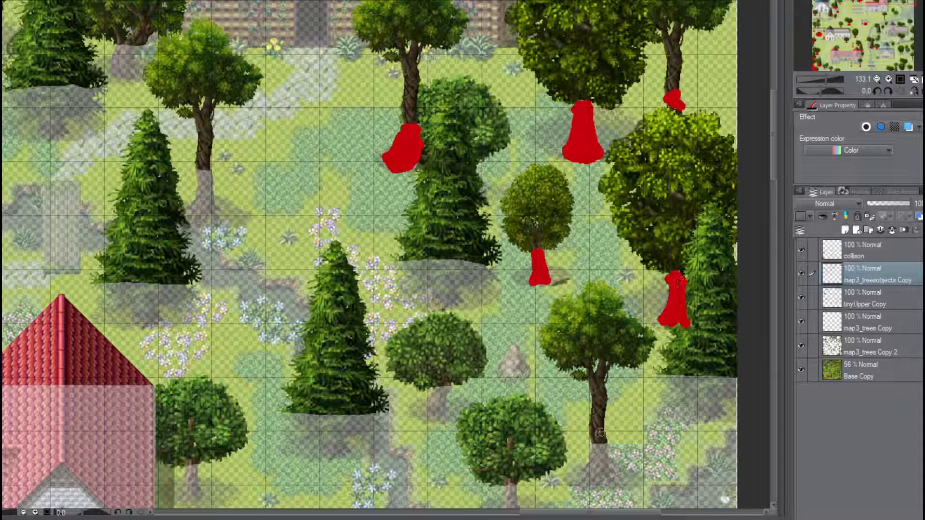
pyautogui.moveTo(394, 265)
pyautogui.mouseDown()
pyautogui.moveTo(460, 262)
pyautogui.moveTo(494, 274)
pyautogui.moveTo(482, 288)
pyautogui.moveTo(477, 273)
pyautogui.moveTo(450, 308)
pyautogui.moveTo(399, 271)
pyautogui.moveTo(455, 274)
pyautogui.moveTo(447, 288)
pyautogui.moveTo(433, 276)
pyautogui.mouseUp()
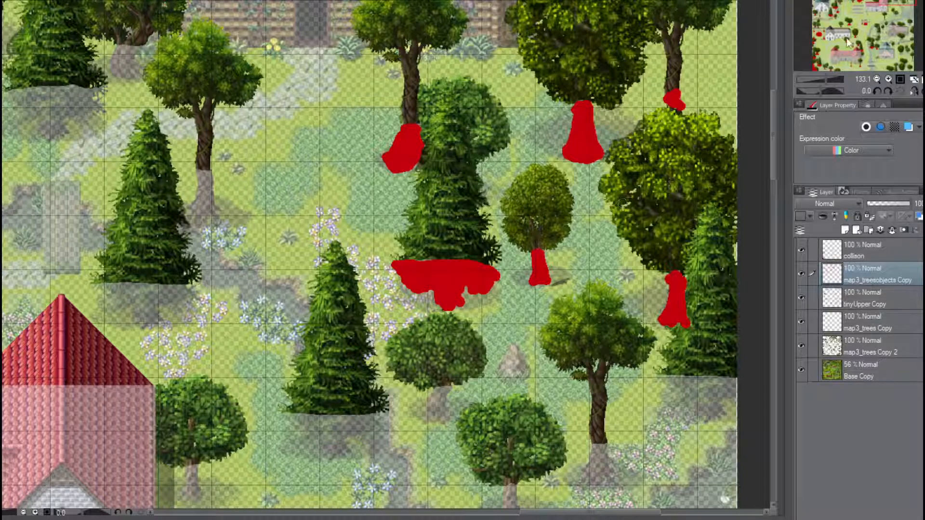
# Paint red collision over two tree trunks, the bases of two pines and the pointed rock northeast of the red-roofed church
pyautogui.moveTo(897, 3); pyautogui.dragTo(887, 3)
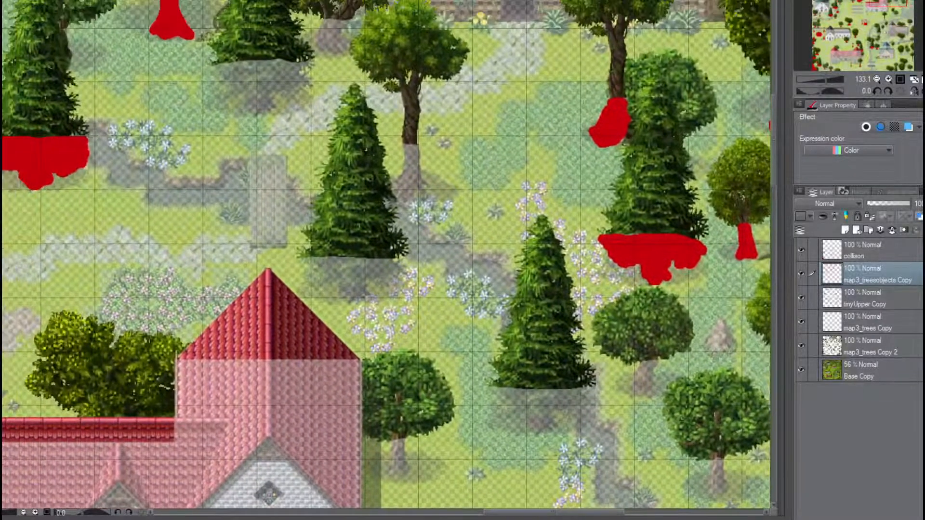
pyautogui.moveTo(407, 149)
pyautogui.mouseDown()
pyautogui.moveTo(421, 189)
pyautogui.moveTo(409, 202)
pyautogui.moveTo(399, 188)
pyautogui.moveTo(406, 162)
pyautogui.moveTo(413, 186)
pyautogui.mouseUp()
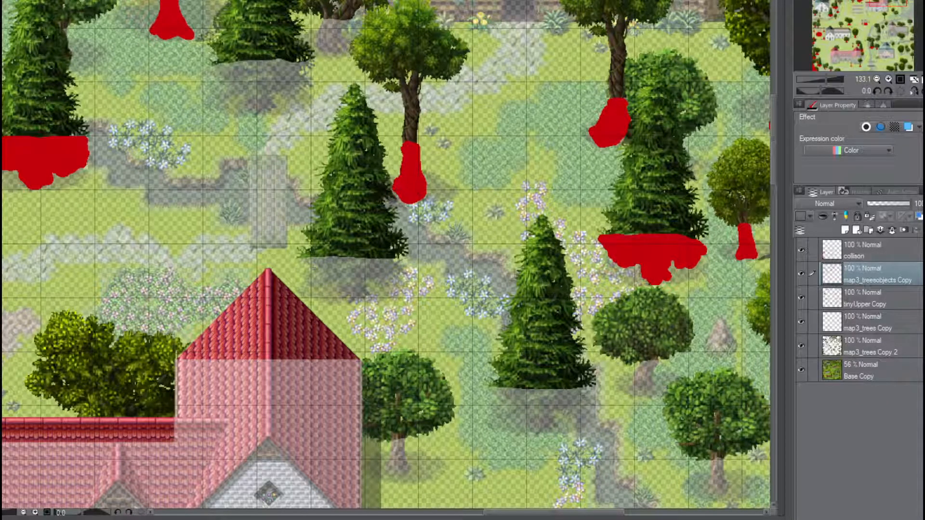
pyautogui.moveTo(302, 264)
pyautogui.mouseDown()
pyautogui.moveTo(397, 264)
pyautogui.moveTo(404, 274)
pyautogui.moveTo(361, 279)
pyautogui.moveTo(354, 298)
pyautogui.moveTo(341, 285)
pyautogui.moveTo(307, 286)
pyautogui.moveTo(303, 267)
pyautogui.moveTo(359, 289)
pyautogui.moveTo(354, 270)
pyautogui.moveTo(393, 269)
pyautogui.moveTo(384, 274)
pyautogui.mouseUp()
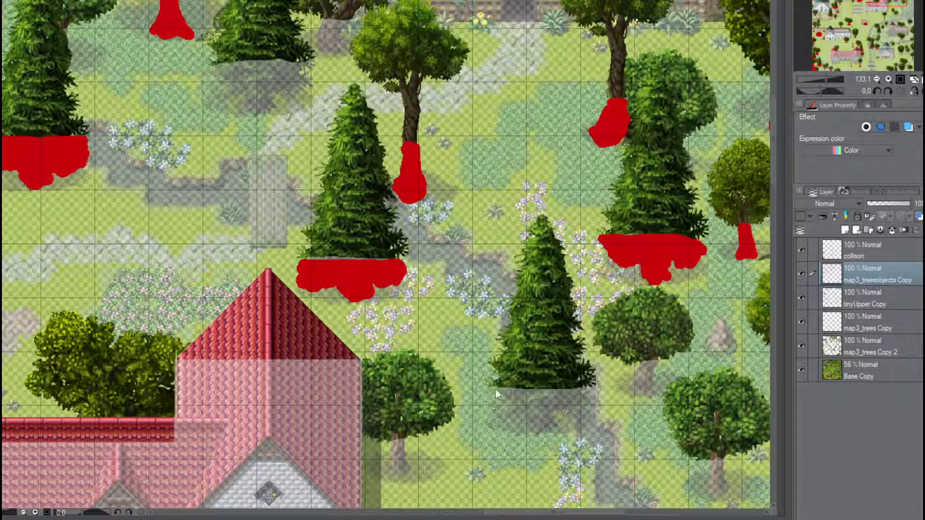
pyautogui.moveTo(486, 391)
pyautogui.mouseDown()
pyautogui.moveTo(586, 392)
pyautogui.moveTo(583, 404)
pyautogui.moveTo(531, 432)
pyautogui.moveTo(521, 415)
pyautogui.moveTo(494, 416)
pyautogui.moveTo(486, 403)
pyautogui.moveTo(487, 391)
pyautogui.moveTo(535, 404)
pyautogui.mouseUp()
pyautogui.moveTo(547, 422)
pyautogui.mouseDown()
pyautogui.moveTo(520, 402)
pyautogui.moveTo(503, 404)
pyautogui.moveTo(530, 399)
pyautogui.moveTo(539, 419)
pyautogui.moveTo(576, 392)
pyautogui.moveTo(554, 403)
pyautogui.mouseUp()
pyautogui.moveTo(638, 361)
pyautogui.mouseDown()
pyautogui.moveTo(655, 363)
pyautogui.moveTo(659, 393)
pyautogui.moveTo(642, 399)
pyautogui.moveTo(632, 384)
pyautogui.moveTo(642, 370)
pyautogui.moveTo(648, 388)
pyautogui.moveTo(647, 375)
pyautogui.mouseUp()
pyautogui.moveTo(722, 320)
pyautogui.mouseDown()
pyautogui.moveTo(709, 344)
pyautogui.moveTo(728, 351)
pyautogui.moveTo(733, 335)
pyautogui.moveTo(723, 326)
pyautogui.moveTo(717, 340)
pyautogui.mouseUp()
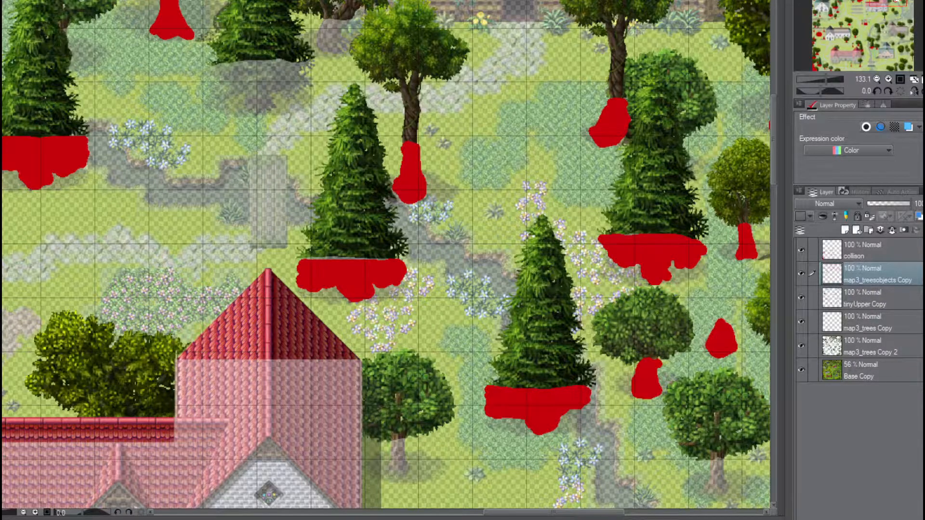
# Paint red collision over the round tree's trunk south of the pointed rock and the pine's base at the map's eastern edge
pyautogui.moveTo(888, 3); pyautogui.dragTo(890, 9)
pyautogui.moveTo(698, 320)
pyautogui.mouseDown()
pyautogui.moveTo(690, 323)
pyautogui.moveTo(699, 346)
pyautogui.moveTo(684, 354)
pyautogui.moveTo(687, 328)
pyautogui.mouseUp()
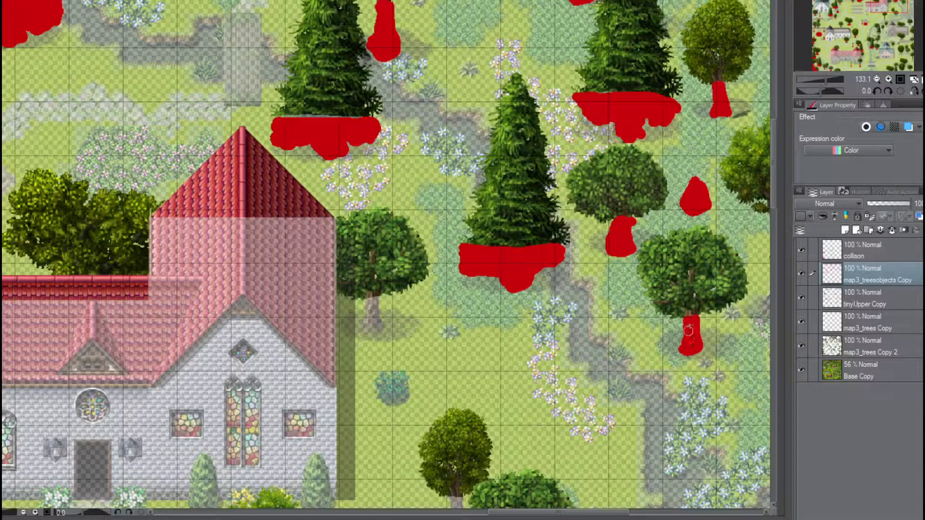
pyautogui.click(772, 299)
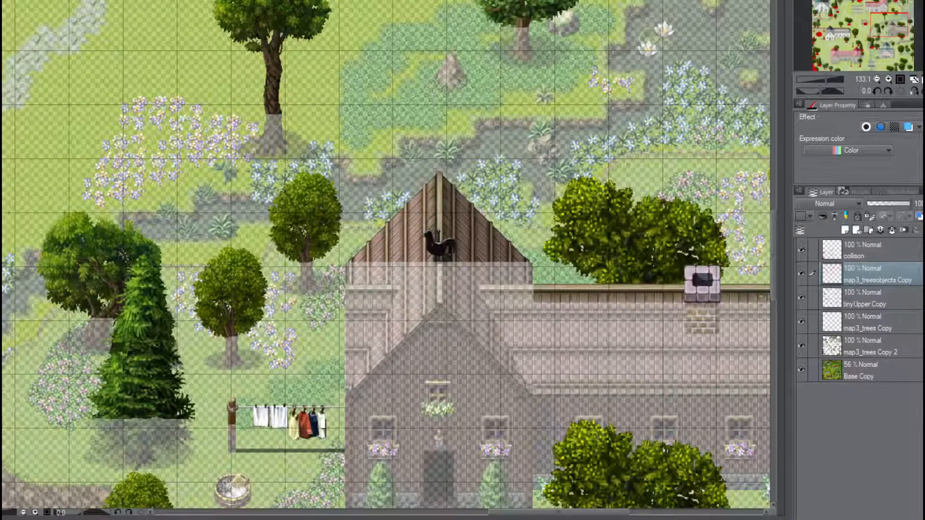
pyautogui.moveTo(890, 28); pyautogui.dragTo(906, 2)
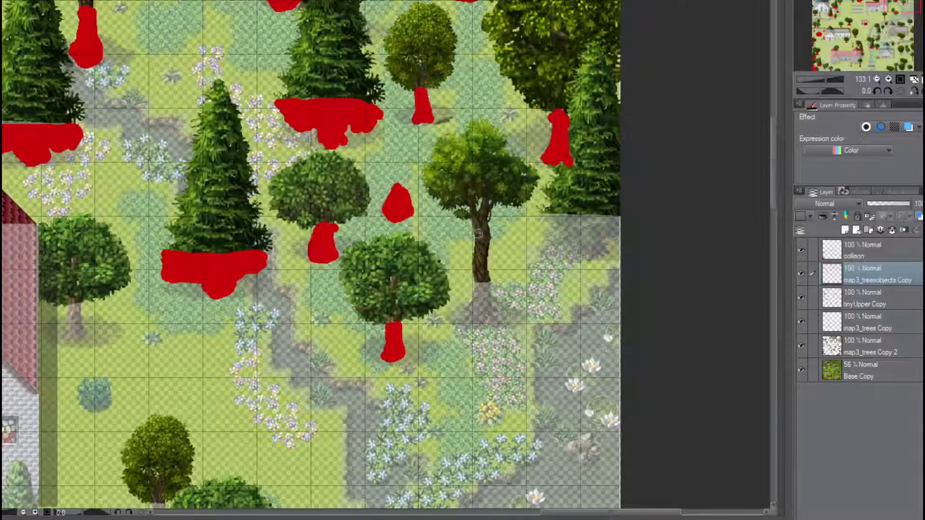
pyautogui.moveTo(543, 216)
pyautogui.mouseDown()
pyautogui.moveTo(618, 218)
pyautogui.moveTo(554, 217)
pyautogui.moveTo(548, 227)
pyautogui.moveTo(547, 241)
pyautogui.moveTo(575, 243)
pyautogui.moveTo(600, 260)
pyautogui.moveTo(602, 246)
pyautogui.moveTo(619, 236)
pyautogui.moveTo(612, 223)
pyautogui.moveTo(566, 226)
pyautogui.moveTo(561, 237)
pyautogui.moveTo(595, 241)
pyautogui.moveTo(578, 248)
pyautogui.moveTo(586, 227)
pyautogui.mouseUp()
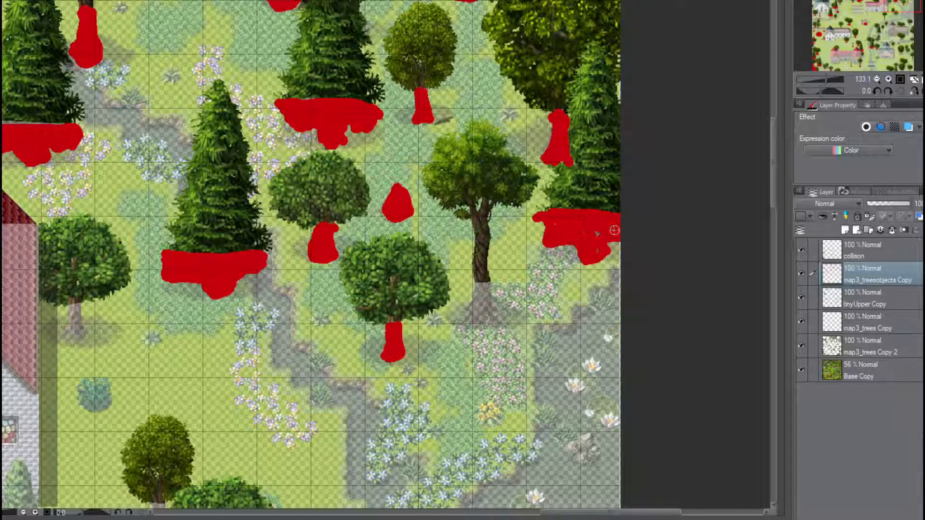
# Paint red collision over the tall tree's trunk northeast of the red-roofed church and the round tree's trunk and two rocks south of it
pyautogui.moveTo(473, 289)
pyautogui.mouseDown()
pyautogui.moveTo(485, 287)
pyautogui.moveTo(498, 312)
pyautogui.moveTo(487, 328)
pyautogui.moveTo(471, 328)
pyautogui.moveTo(476, 297)
pyautogui.moveTo(487, 310)
pyautogui.mouseUp()
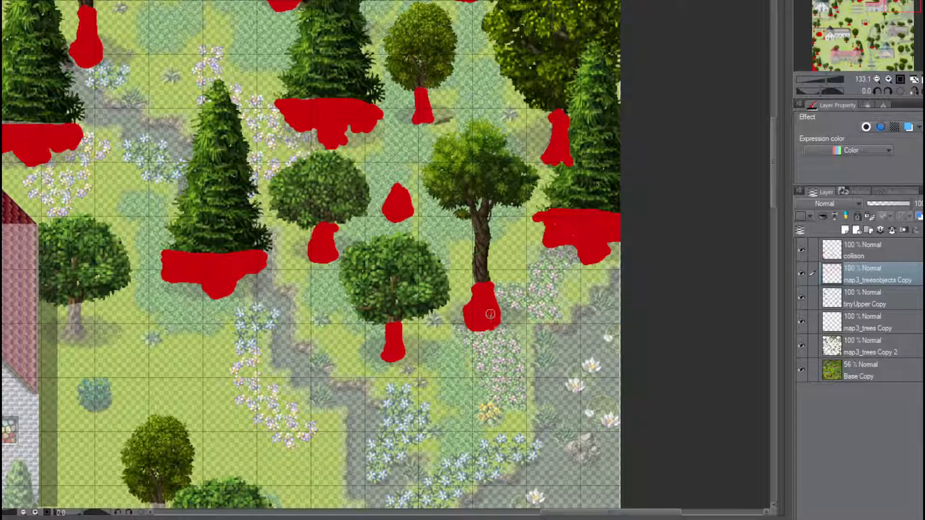
pyautogui.moveTo(905, 5); pyautogui.dragTo(892, 20)
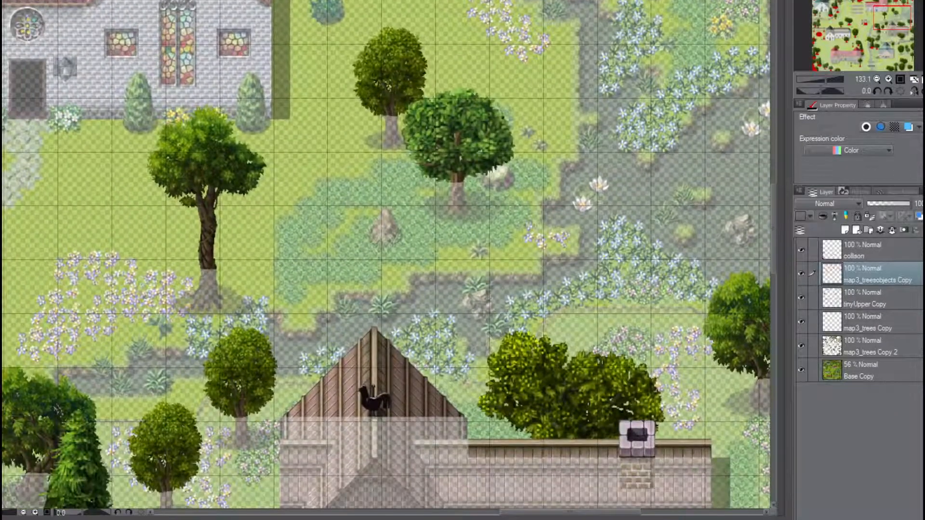
pyautogui.moveTo(483, 179)
pyautogui.mouseDown()
pyautogui.moveTo(508, 179)
pyautogui.moveTo(503, 169)
pyautogui.moveTo(494, 179)
pyautogui.mouseUp()
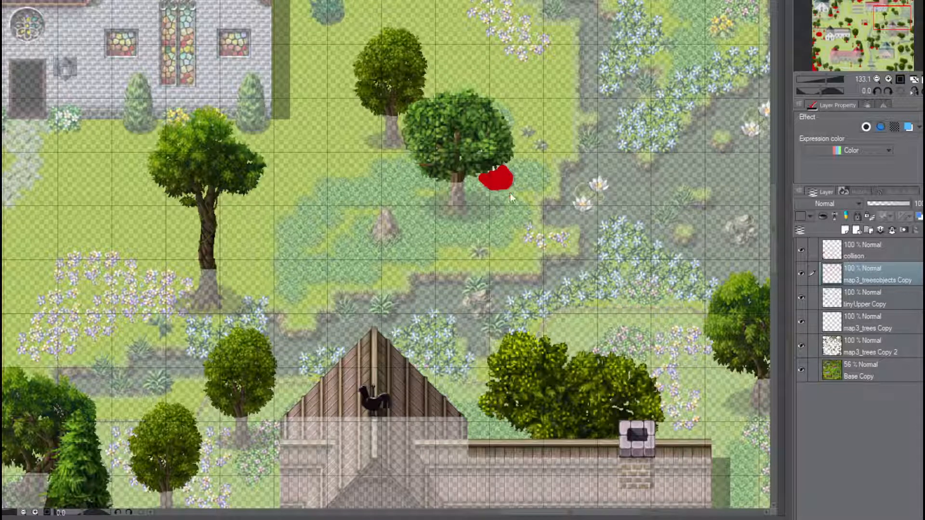
pyautogui.moveTo(456, 185)
pyautogui.mouseDown()
pyautogui.moveTo(466, 212)
pyautogui.moveTo(455, 215)
pyautogui.moveTo(452, 189)
pyautogui.moveTo(455, 212)
pyautogui.moveTo(448, 205)
pyautogui.mouseUp()
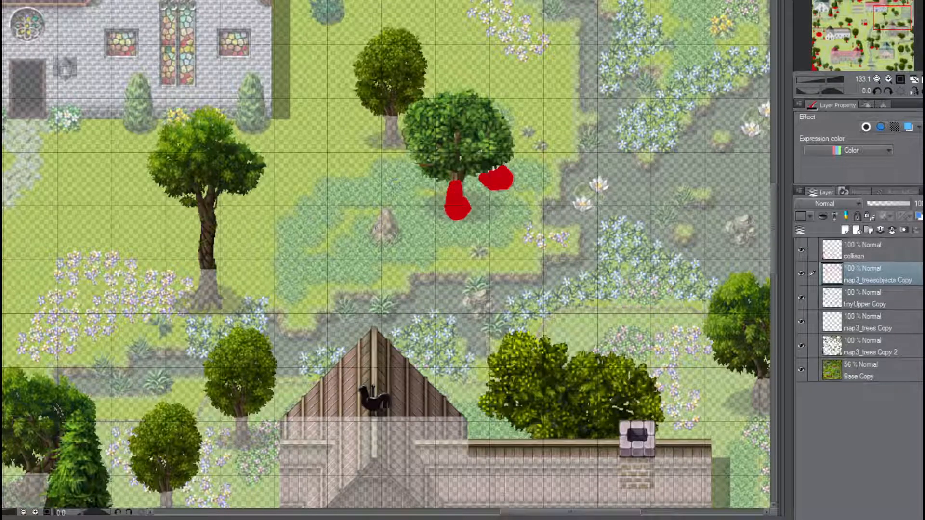
pyautogui.moveTo(375, 233)
pyautogui.mouseDown()
pyautogui.moveTo(388, 213)
pyautogui.moveTo(396, 230)
pyautogui.moveTo(389, 241)
pyautogui.moveTo(378, 230)
pyautogui.moveTo(385, 238)
pyautogui.moveTo(377, 240)
pyautogui.moveTo(386, 228)
pyautogui.mouseUp()
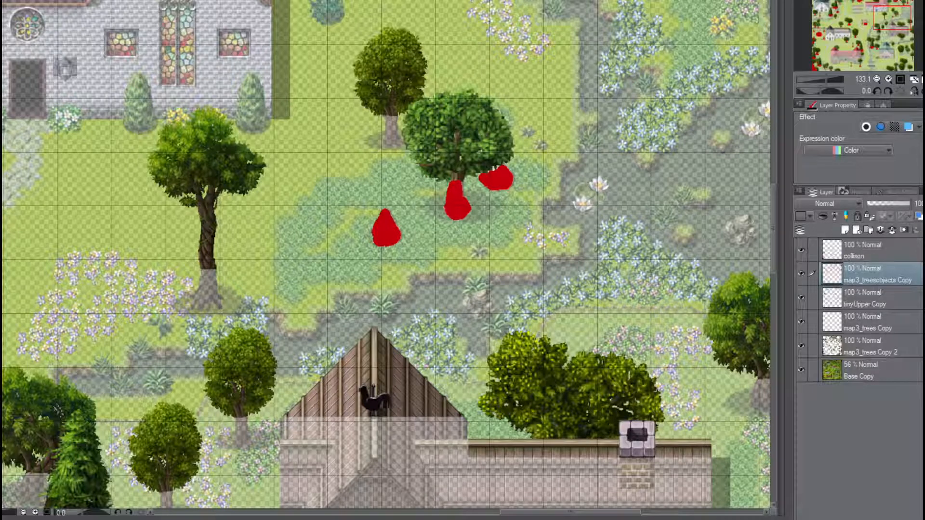
# Undo the red collision strokes over the trees, pines and rocks in the map's eastern half and around the garden plots
pyautogui.hotkey('ctrl', 'z')
pyautogui.hotkey('ctrl', 'z')
pyautogui.hotkey('ctrl', 'z')
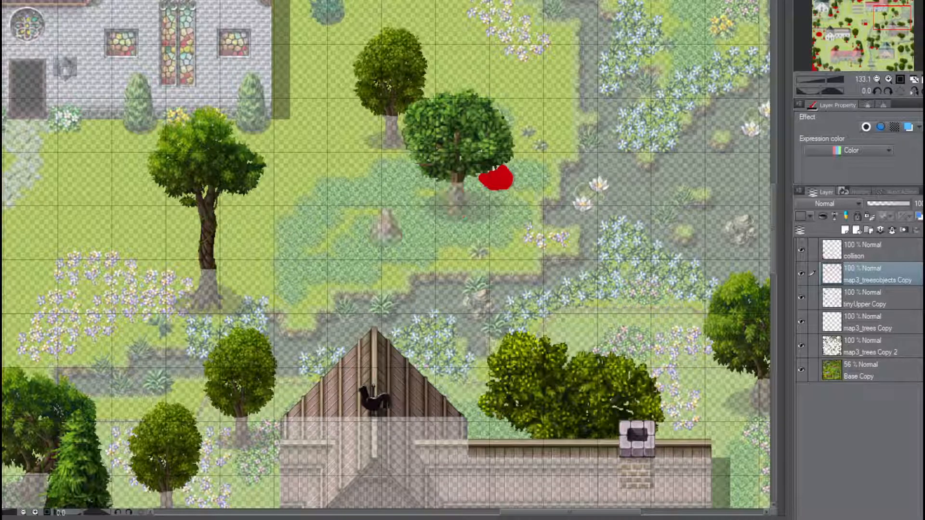
pyautogui.scroll(-5, 383, 169)
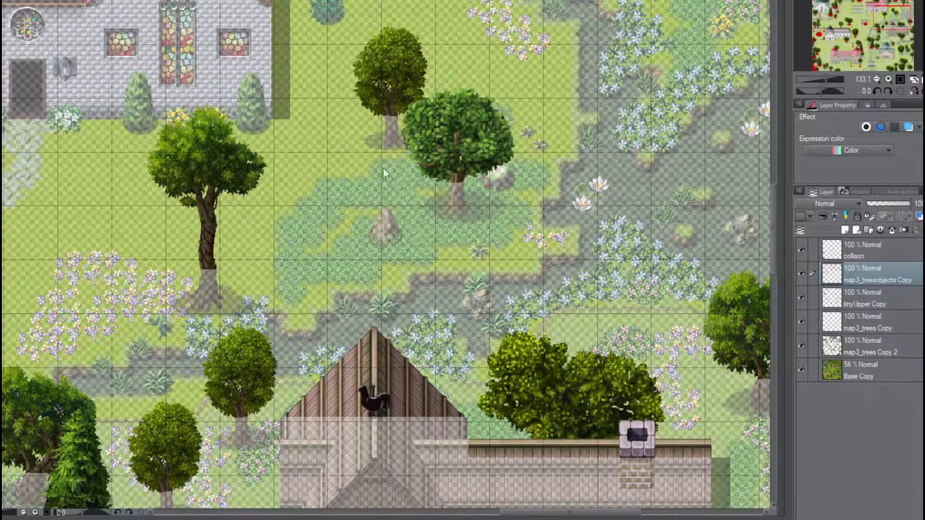
pyautogui.hotkey('ctrl', 'z')
pyautogui.hotkey('ctrl', 'z')
pyautogui.hotkey('ctrl', 'z')
pyautogui.hotkey('ctrl', 'z')
pyautogui.hotkey('ctrl', 'z')
pyautogui.hotkey('ctrl', 'z')
pyautogui.hotkey('ctrl', 'z')
pyautogui.hotkey('ctrl', 'z')
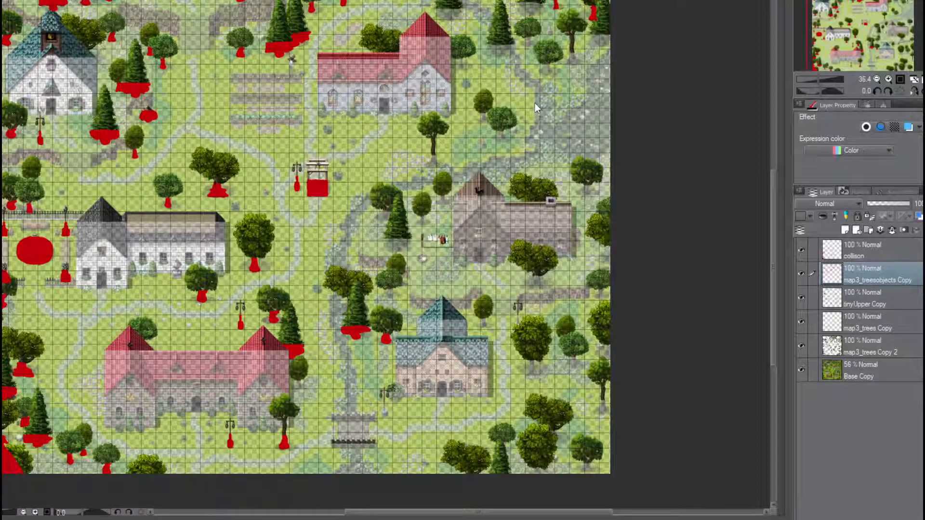
pyautogui.hotkey('ctrl', 'z')
pyautogui.hotkey('ctrl', 'z')
pyautogui.hotkey('ctrl', 'z')
pyautogui.hotkey('ctrl', 'z')
pyautogui.hotkey('ctrl', 'z')
pyautogui.hotkey('ctrl', 'z')
pyautogui.hotkey('ctrl', 'z')
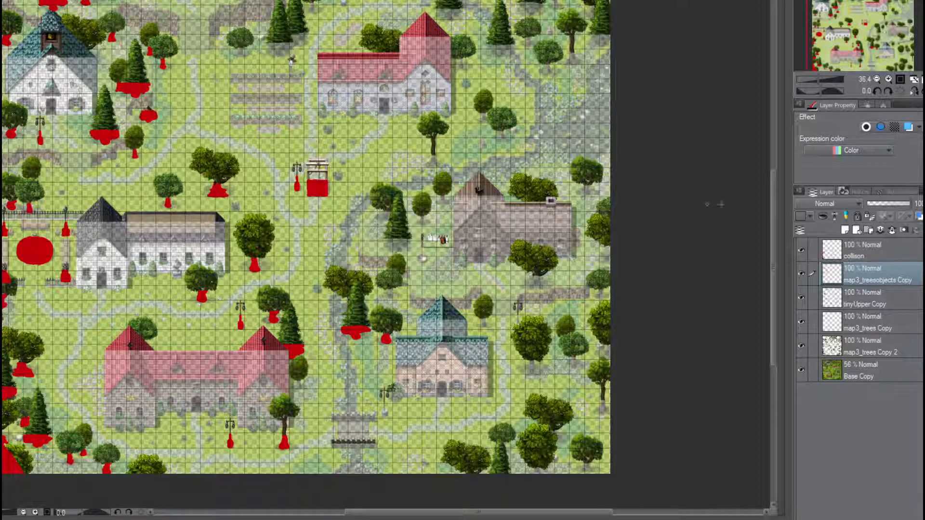
# Undo the misplaced red strokes around the teal-roofed white church back to the fountain, then redo the fountain's red fill
pyautogui.click(800, 270)
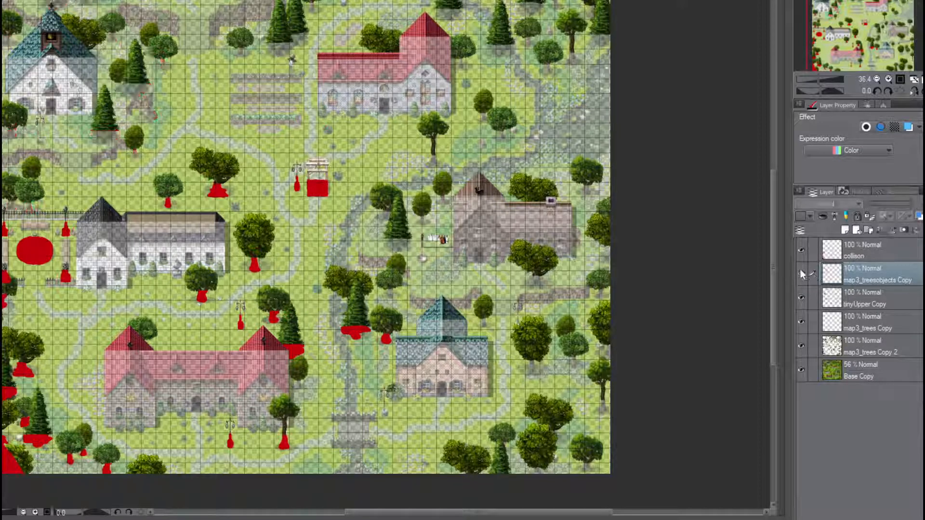
pyautogui.click(800, 270)
pyautogui.hotkey('ctrl', 'z')
pyautogui.hotkey('ctrl', 'z')
pyautogui.hotkey('ctrl', 'z')
pyautogui.hotkey('ctrl', 'z')
pyautogui.hotkey('ctrl', 'z')
pyautogui.hotkey('ctrl', 'z')
pyautogui.hotkey('ctrl', 'z')
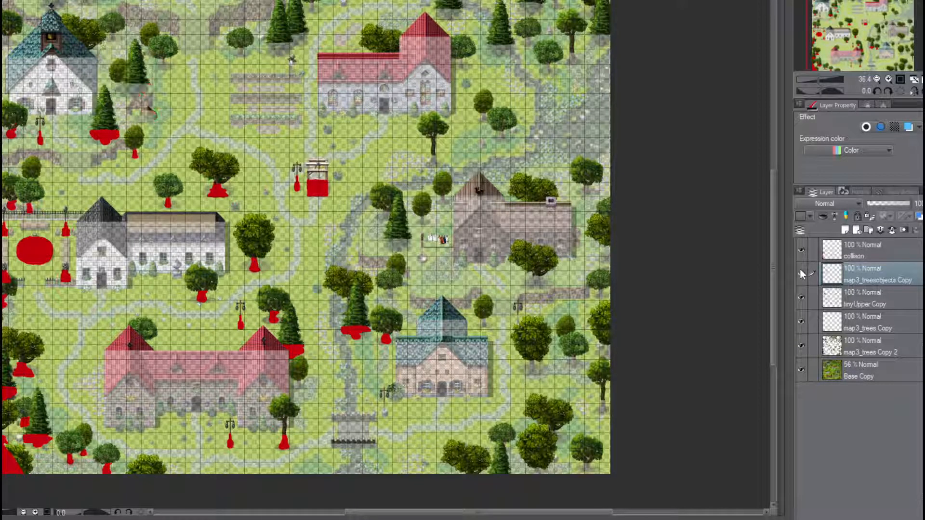
pyautogui.hotkey('ctrl', 'z')
pyautogui.hotkey('ctrl', 'z')
pyautogui.hotkey('ctrl', 'z')
pyautogui.hotkey('ctrl', 'z')
pyautogui.hotkey('ctrl', 'z')
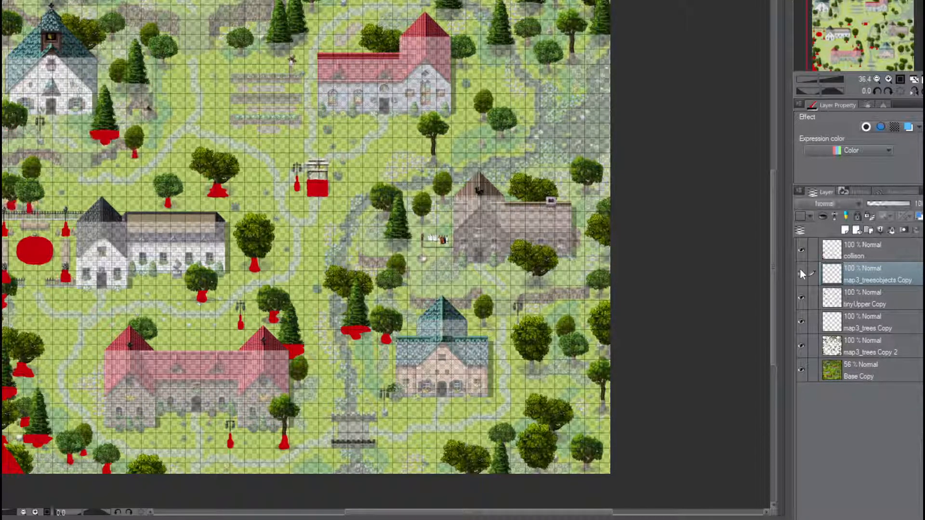
pyautogui.hotkey('ctrl', 'z')
pyautogui.hotkey('ctrl', 'z')
pyautogui.hotkey('ctrl', 'z')
pyautogui.hotkey('ctrl', 'z')
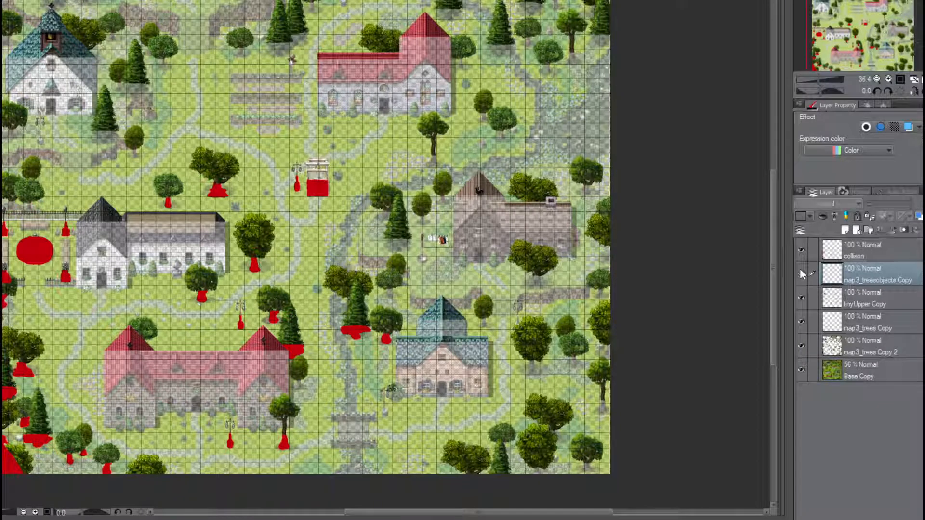
pyautogui.hotkey('ctrl', 'z')
pyautogui.hotkey('ctrl', 'z')
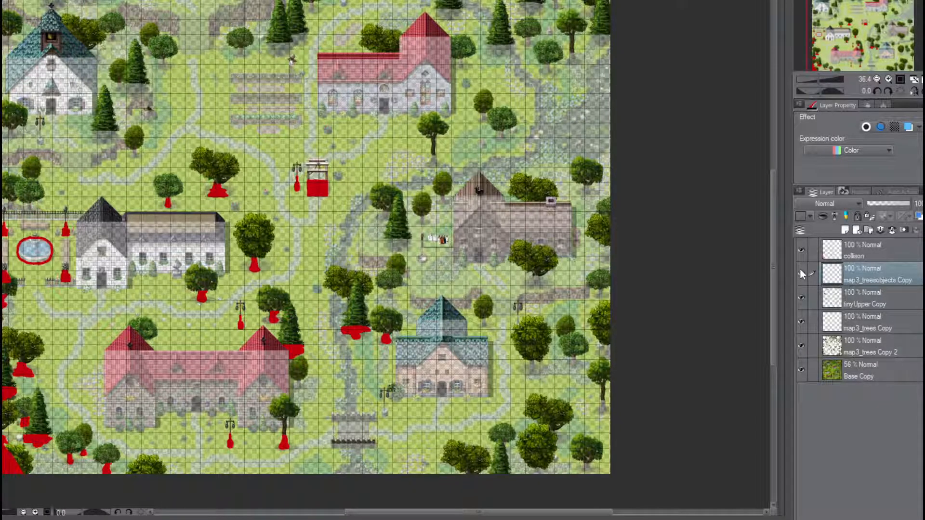
pyautogui.hotkey('ctrl', 'y')
pyautogui.click(800, 270)
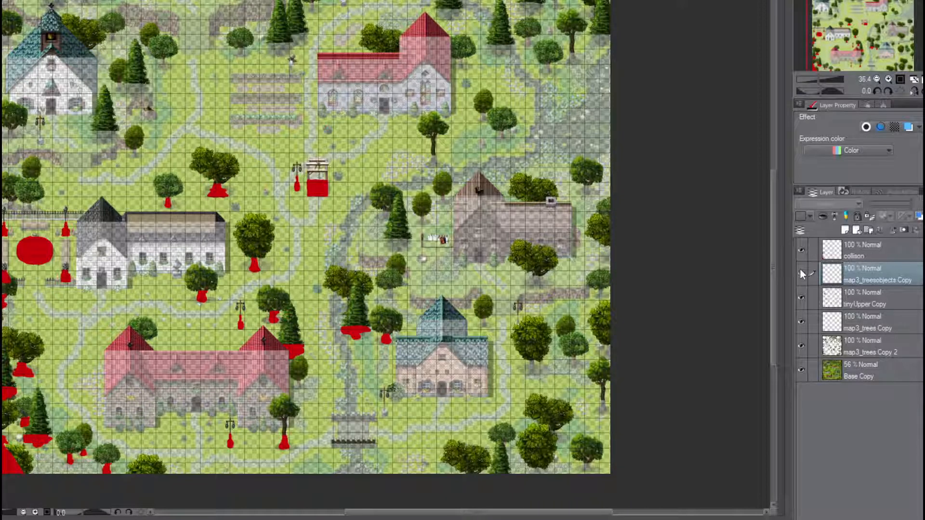
pyautogui.click(800, 270)
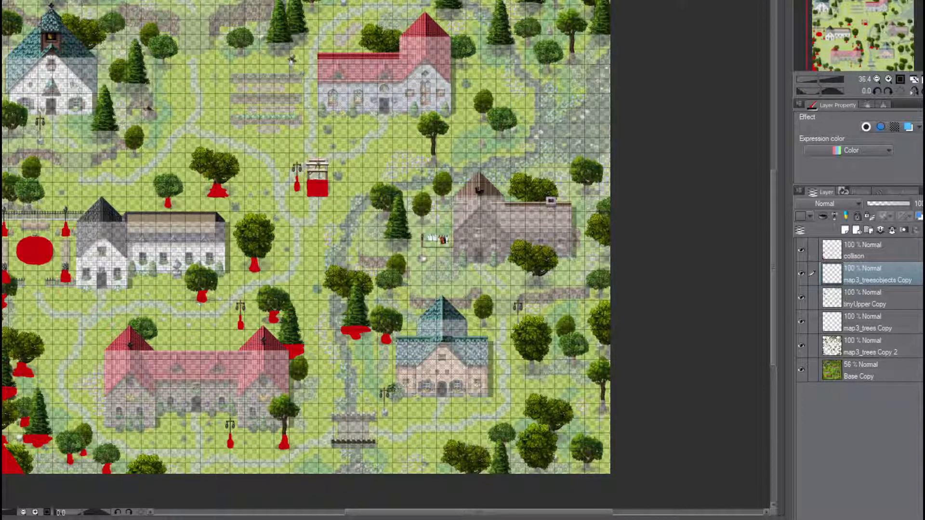
# On the collison layer, paint red over the trunks of the three clustered trees north of the fenced fountain garden
pyautogui.click(889, 250)
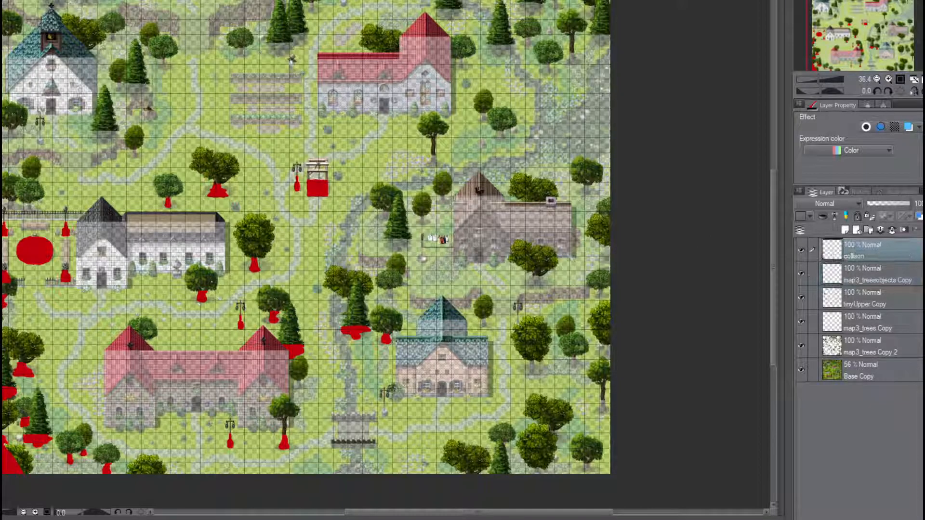
pyautogui.scroll(4, 23, 235)
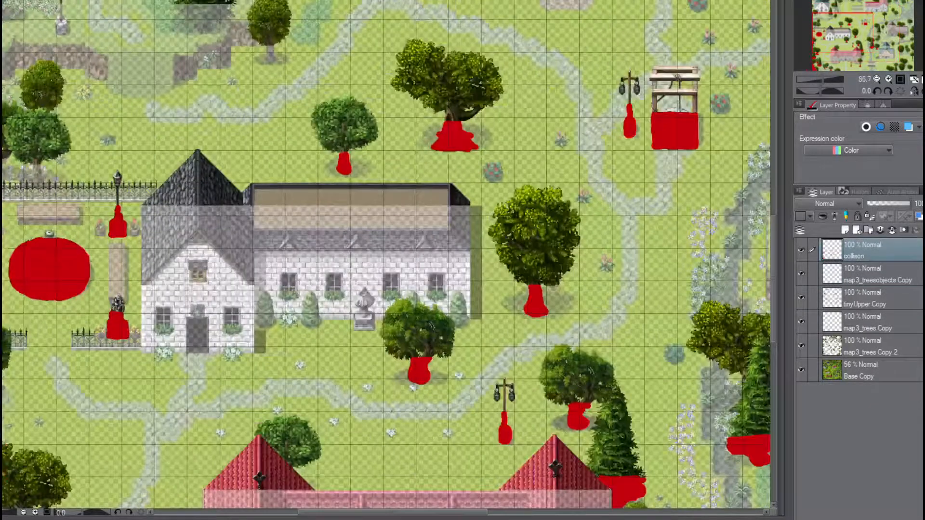
pyautogui.scroll(3, 2, 162)
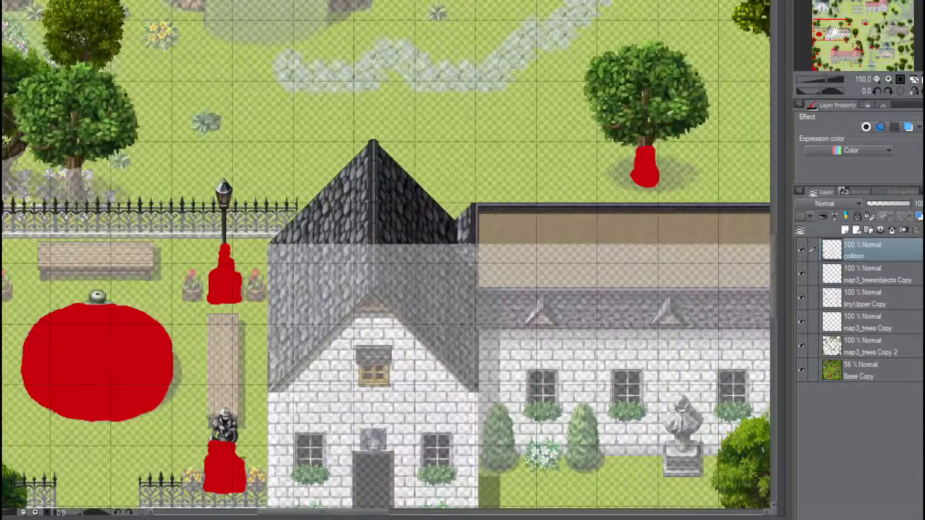
pyautogui.moveTo(834, 30); pyautogui.dragTo(821, 32)
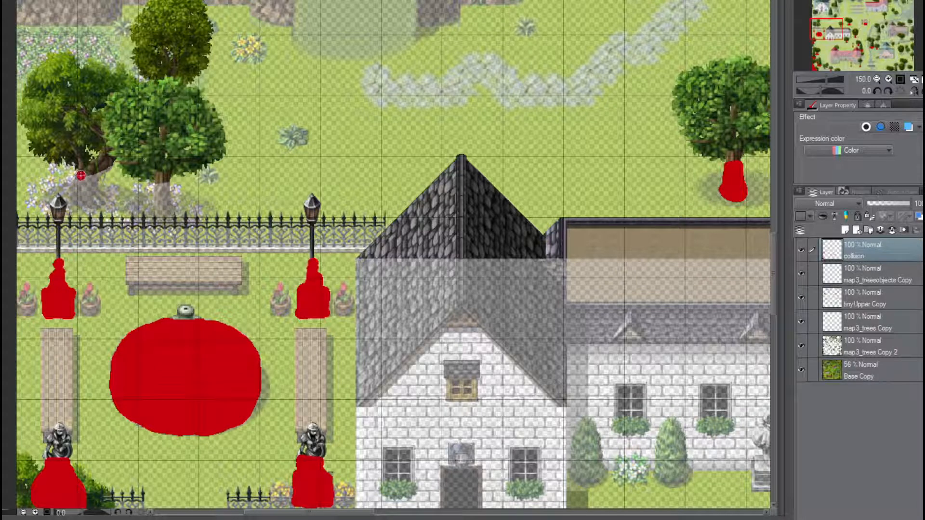
pyautogui.moveTo(81, 175)
pyautogui.mouseDown()
pyautogui.moveTo(71, 188)
pyautogui.moveTo(77, 206)
pyautogui.moveTo(97, 208)
pyautogui.moveTo(104, 197)
pyautogui.moveTo(87, 174)
pyautogui.moveTo(83, 193)
pyautogui.moveTo(92, 199)
pyautogui.mouseUp()
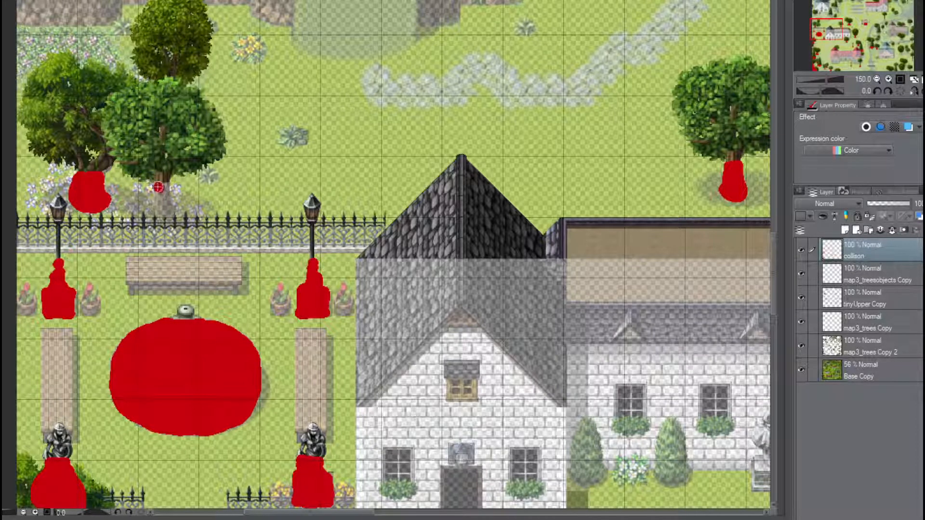
pyautogui.moveTo(158, 188)
pyautogui.mouseDown()
pyautogui.moveTo(177, 212)
pyautogui.moveTo(169, 222)
pyautogui.moveTo(155, 218)
pyautogui.moveTo(151, 192)
pyautogui.moveTo(164, 205)
pyautogui.mouseUp()
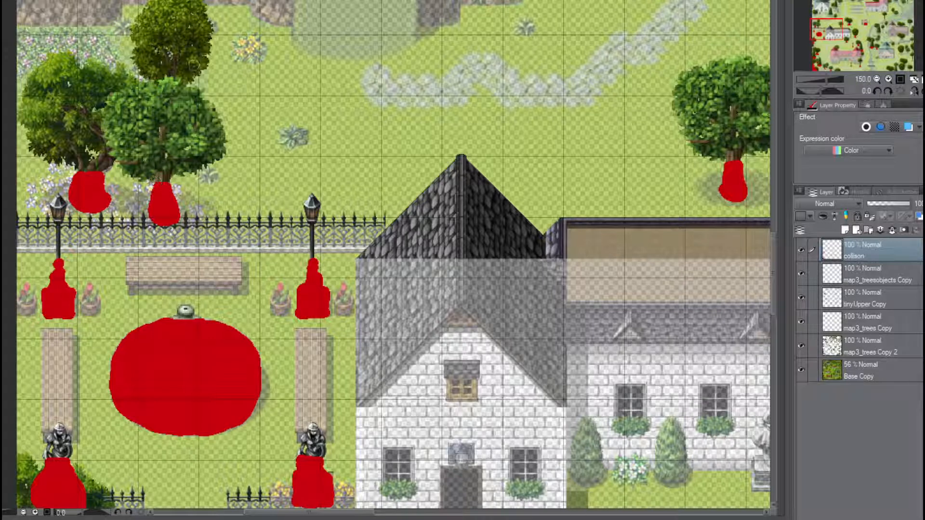
pyautogui.moveTo(169, 98)
pyautogui.mouseDown()
pyautogui.moveTo(169, 113)
pyautogui.moveTo(169, 104)
pyautogui.moveTo(177, 106)
pyautogui.mouseUp()
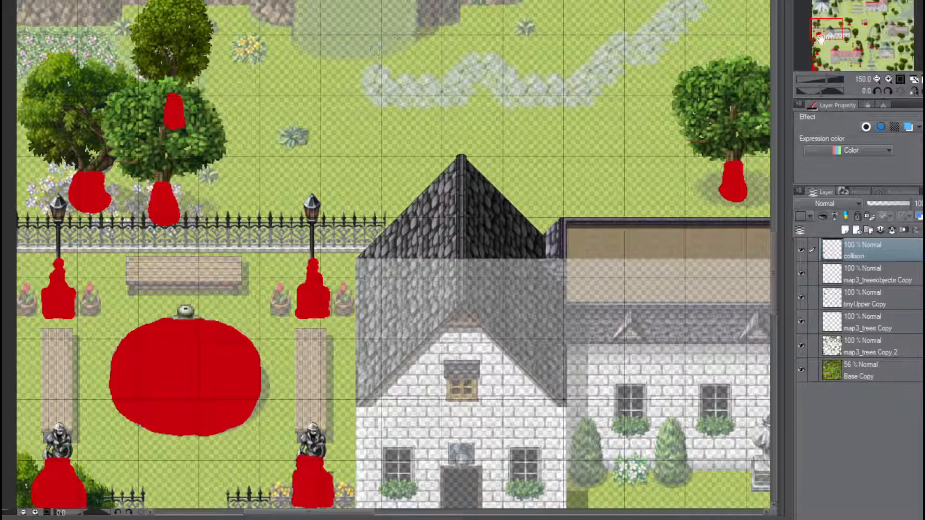
# Paint red collision over two tree trunks, the pine's base, the lamp post and the large rock south and east of the teal-roofed church
pyautogui.moveTo(820, 39); pyautogui.dragTo(825, 17)
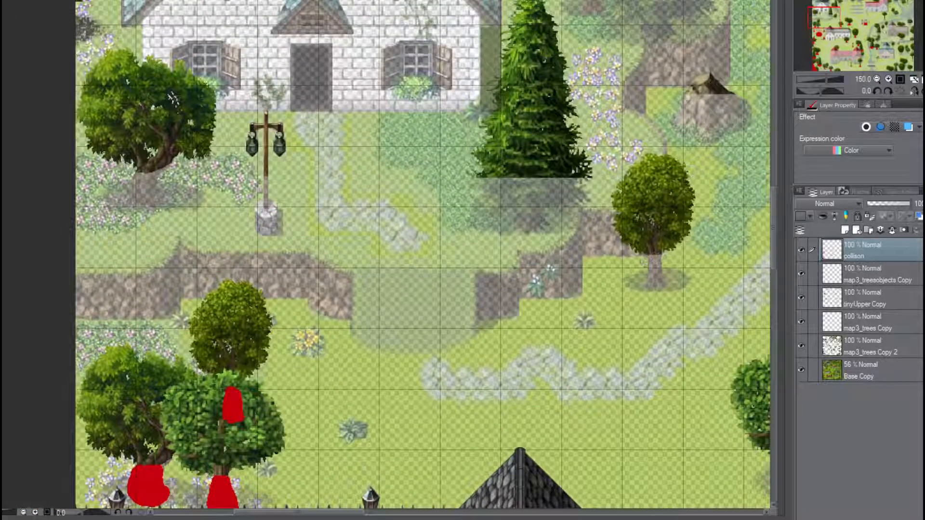
pyautogui.moveTo(648, 258)
pyautogui.mouseDown()
pyautogui.moveTo(662, 282)
pyautogui.moveTo(652, 289)
pyautogui.moveTo(651, 260)
pyautogui.mouseUp()
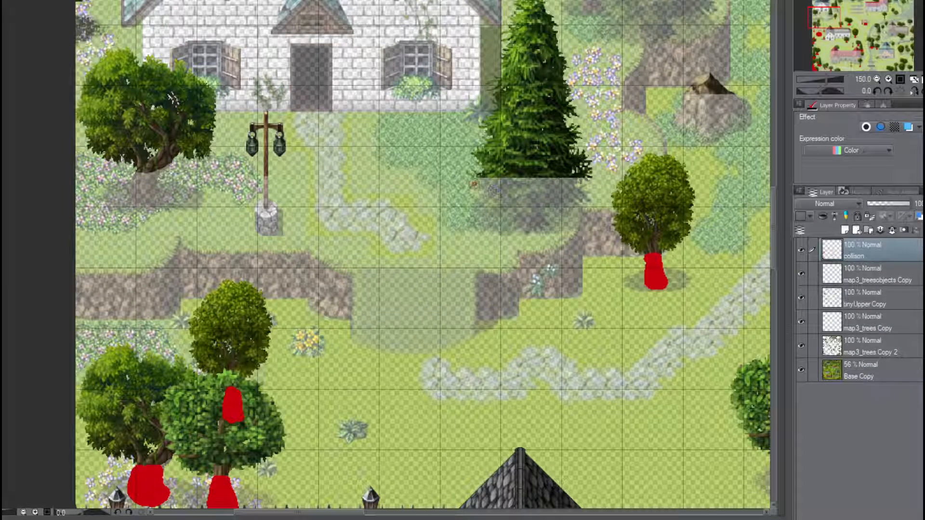
pyautogui.moveTo(471, 182)
pyautogui.mouseDown()
pyautogui.moveTo(581, 182)
pyautogui.moveTo(556, 179)
pyautogui.moveTo(581, 189)
pyautogui.moveTo(581, 200)
pyautogui.moveTo(564, 200)
pyautogui.moveTo(540, 222)
pyautogui.moveTo(521, 220)
pyautogui.moveTo(528, 225)
pyautogui.moveTo(503, 208)
pyautogui.moveTo(482, 209)
pyautogui.moveTo(476, 195)
pyautogui.moveTo(554, 195)
pyautogui.moveTo(562, 184)
pyautogui.moveTo(505, 193)
pyautogui.mouseUp()
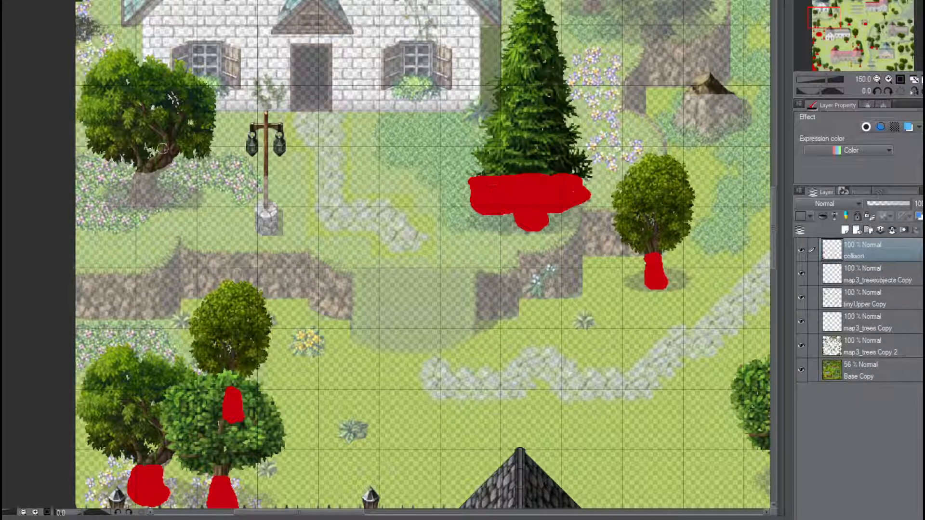
pyautogui.moveTo(138, 175)
pyautogui.mouseDown()
pyautogui.moveTo(153, 175)
pyautogui.moveTo(163, 188)
pyautogui.moveTo(169, 199)
pyautogui.moveTo(156, 205)
pyautogui.mouseUp()
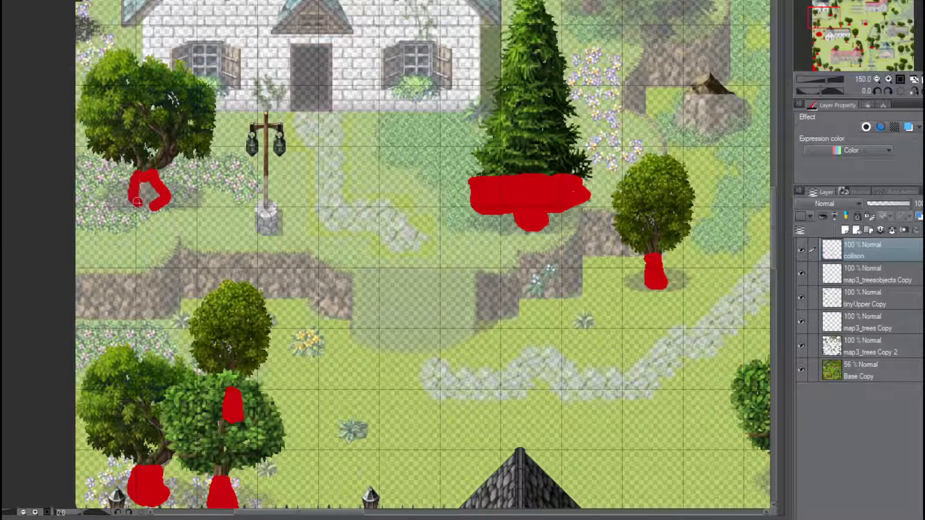
pyautogui.moveTo(138, 202)
pyautogui.mouseDown()
pyautogui.moveTo(152, 204)
pyautogui.moveTo(147, 195)
pyautogui.mouseUp()
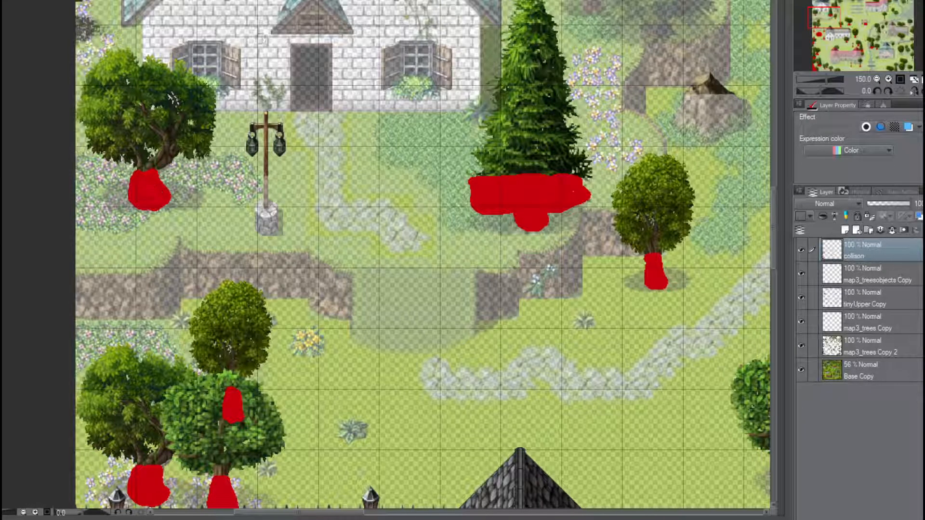
pyautogui.moveTo(266, 180)
pyautogui.mouseDown()
pyautogui.moveTo(259, 227)
pyautogui.moveTo(274, 212)
pyautogui.moveTo(269, 218)
pyautogui.mouseUp()
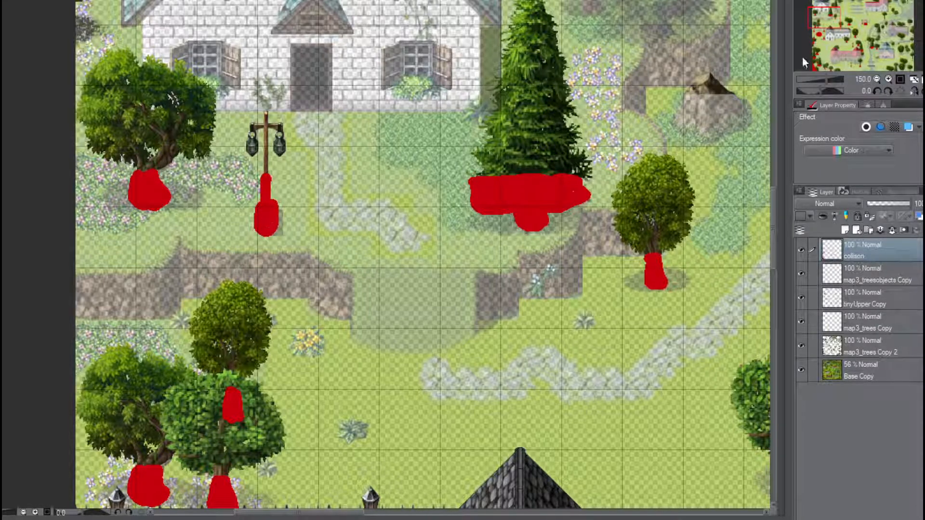
pyautogui.moveTo(824, 12); pyautogui.dragTo(836, 8)
pyautogui.moveTo(423, 171)
pyautogui.mouseDown()
pyautogui.moveTo(413, 197)
pyautogui.moveTo(441, 211)
pyautogui.moveTo(484, 190)
pyautogui.moveTo(475, 173)
pyautogui.moveTo(444, 171)
pyautogui.moveTo(423, 184)
pyautogui.moveTo(455, 208)
pyautogui.moveTo(474, 184)
pyautogui.mouseUp()
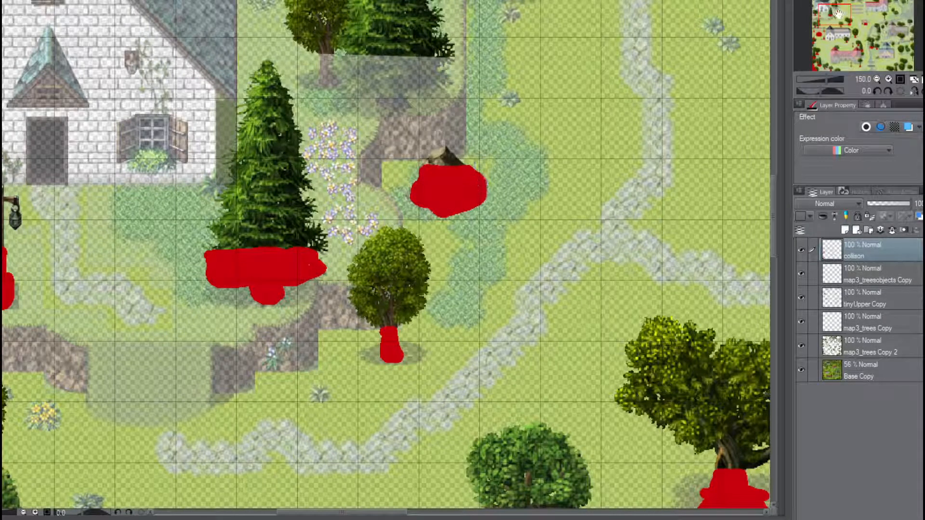
# Paint red collision over two tree trunks northwest of the teal-roofed church and the pine's base behind its bell tower
pyautogui.moveTo(839, 13)
pyautogui.mouseDown()
pyautogui.moveTo(819, 6)
pyautogui.moveTo(827, 2)
pyautogui.mouseUp()
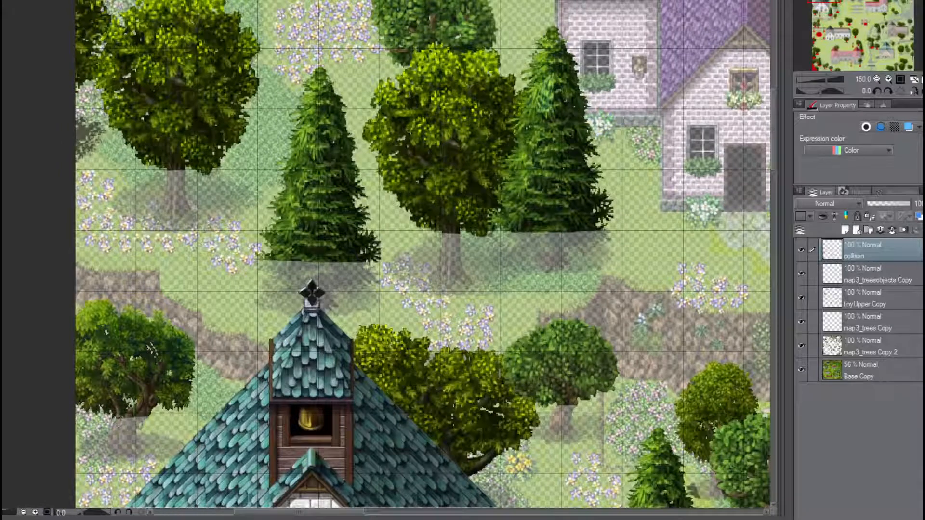
pyautogui.moveTo(120, 422)
pyautogui.mouseDown()
pyautogui.moveTo(144, 418)
pyautogui.moveTo(132, 454)
pyautogui.moveTo(115, 452)
pyautogui.moveTo(113, 422)
pyautogui.moveTo(124, 445)
pyautogui.moveTo(130, 437)
pyautogui.mouseUp()
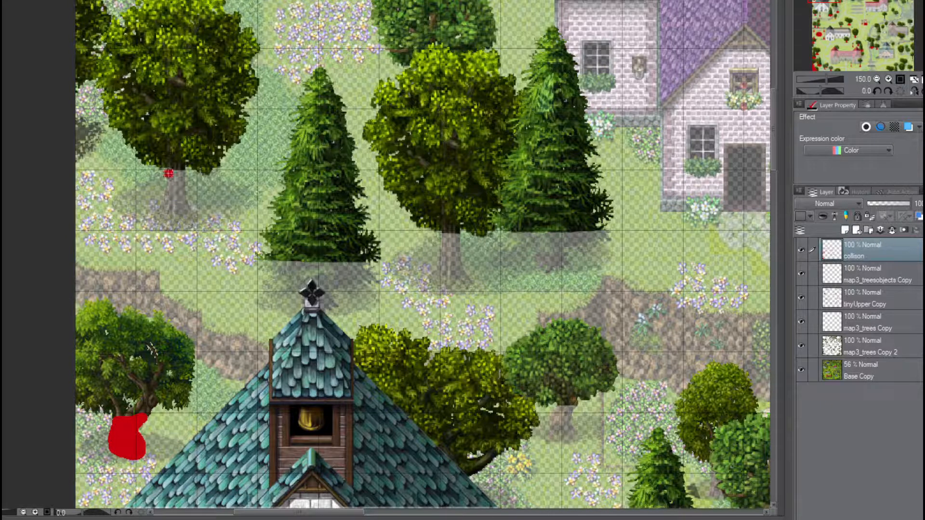
pyautogui.moveTo(168, 173)
pyautogui.mouseDown()
pyautogui.moveTo(182, 182)
pyautogui.moveTo(192, 219)
pyautogui.moveTo(172, 222)
pyautogui.moveTo(159, 212)
pyautogui.moveTo(163, 185)
pyautogui.moveTo(171, 209)
pyautogui.moveTo(177, 185)
pyautogui.moveTo(182, 209)
pyautogui.mouseUp()
pyautogui.moveTo(258, 267)
pyautogui.mouseDown()
pyautogui.moveTo(368, 267)
pyautogui.moveTo(293, 264)
pyautogui.mouseUp()
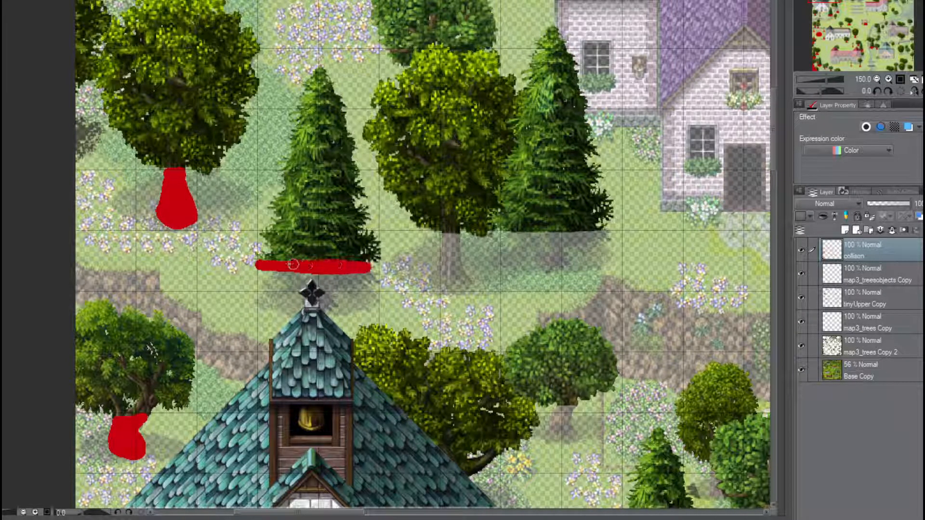
pyautogui.moveTo(371, 279); pyautogui.dragTo(332, 293)
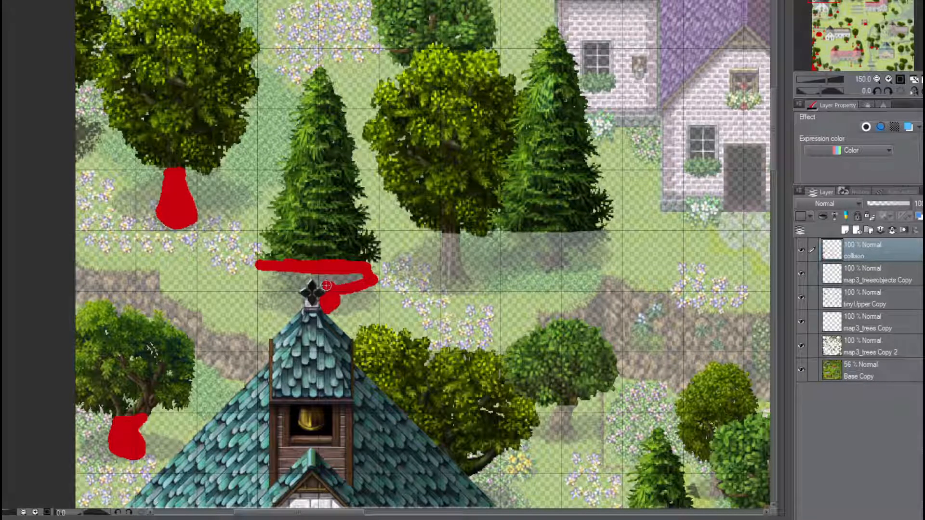
pyautogui.moveTo(319, 277)
pyautogui.mouseDown()
pyautogui.moveTo(332, 300)
pyautogui.moveTo(318, 308)
pyautogui.moveTo(268, 294)
pyautogui.moveTo(258, 270)
pyautogui.moveTo(294, 284)
pyautogui.moveTo(298, 274)
pyautogui.moveTo(295, 285)
pyautogui.moveTo(359, 281)
pyautogui.mouseUp()
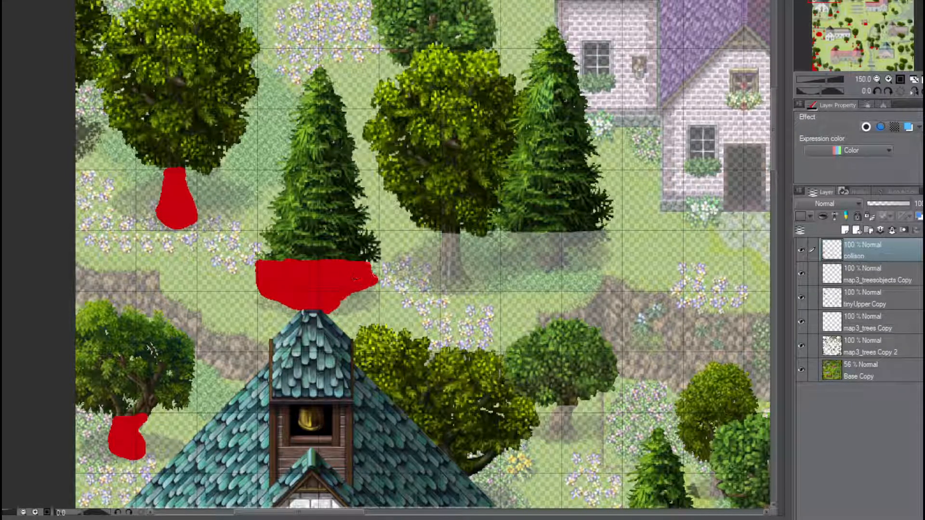
# Paint red collision over the tree trunk and pine's base southwest of the purple-roofed house, and the rock and trunk behind it
pyautogui.moveTo(445, 235)
pyautogui.mouseDown()
pyautogui.moveTo(473, 284)
pyautogui.moveTo(431, 278)
pyautogui.moveTo(441, 251)
pyautogui.moveTo(457, 277)
pyautogui.mouseUp()
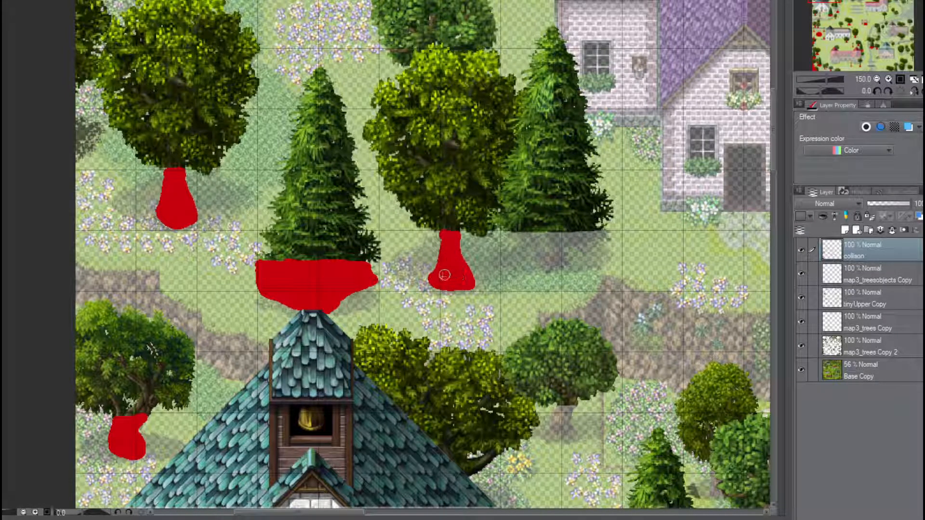
pyautogui.moveTo(501, 234)
pyautogui.mouseDown()
pyautogui.moveTo(613, 235)
pyautogui.moveTo(568, 253)
pyautogui.moveTo(561, 271)
pyautogui.moveTo(536, 265)
pyautogui.moveTo(531, 243)
pyautogui.moveTo(506, 244)
pyautogui.moveTo(563, 239)
pyautogui.moveTo(545, 256)
pyautogui.moveTo(557, 256)
pyautogui.mouseUp()
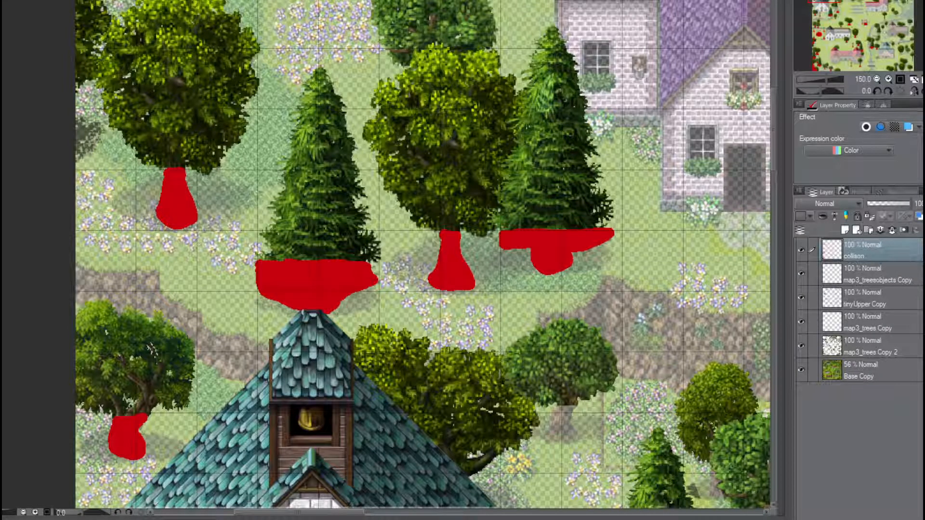
pyautogui.moveTo(496, 103)
pyautogui.mouseDown(button='middle')
pyautogui.moveTo(657, 296)
pyautogui.moveTo(552, 506)
pyautogui.moveTo(523, 414)
pyautogui.moveTo(262, 426)
pyautogui.moveTo(188, 383)
pyautogui.mouseUp(button='middle')
pyautogui.moveTo(361, 34)
pyautogui.mouseDown()
pyautogui.moveTo(404, 34)
pyautogui.moveTo(422, 48)
pyautogui.moveTo(414, 64)
pyautogui.moveTo(371, 78)
pyautogui.moveTo(348, 67)
pyautogui.moveTo(352, 45)
pyautogui.moveTo(384, 66)
pyautogui.moveTo(388, 46)
pyautogui.moveTo(404, 41)
pyautogui.moveTo(408, 61)
pyautogui.moveTo(404, 52)
pyautogui.mouseUp()
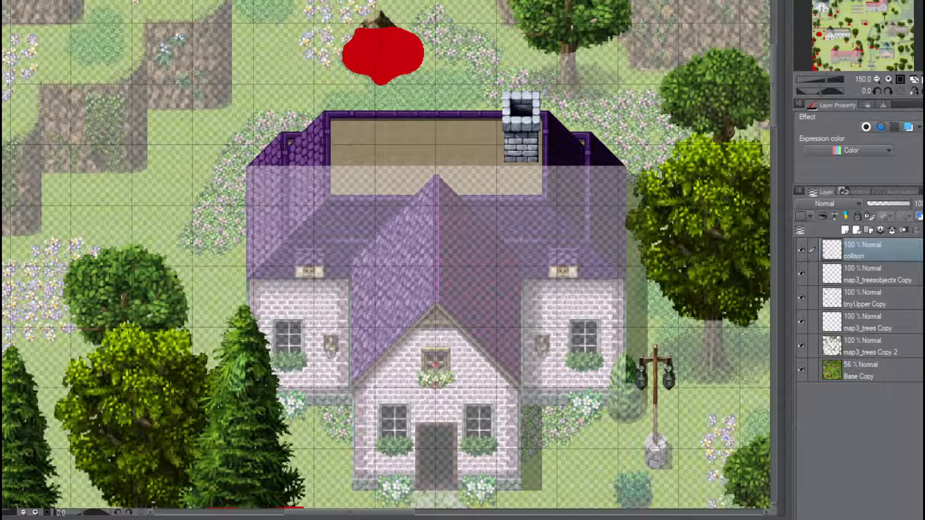
pyautogui.moveTo(560, 54)
pyautogui.mouseDown()
pyautogui.moveTo(573, 61)
pyautogui.moveTo(582, 94)
pyautogui.moveTo(556, 92)
pyautogui.moveTo(561, 73)
pyautogui.moveTo(569, 89)
pyautogui.mouseUp()
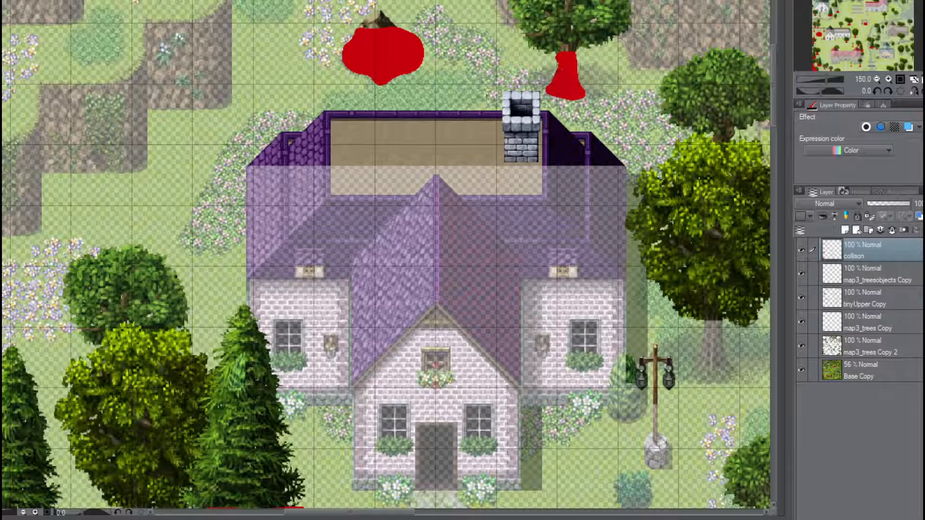
# Paint red collision over the large tree's trunk, the lamp post and the two clustered tree trunks east of the purple-roofed house
pyautogui.moveTo(742, 322)
pyautogui.mouseDown(button='middle')
pyautogui.moveTo(520, 121)
pyautogui.moveTo(536, 44)
pyautogui.mouseUp(button='middle')
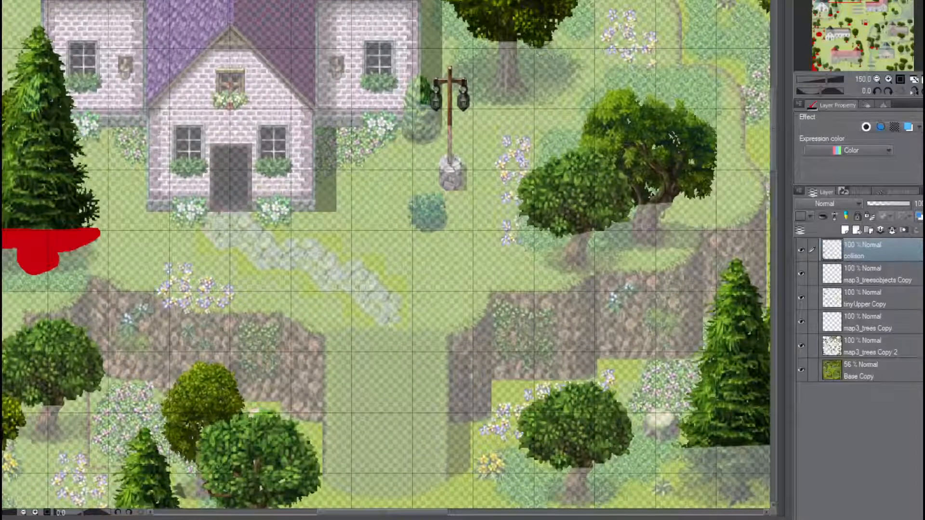
pyautogui.moveTo(503, 46)
pyautogui.mouseDown()
pyautogui.moveTo(526, 92)
pyautogui.moveTo(489, 94)
pyautogui.moveTo(501, 63)
pyautogui.moveTo(514, 89)
pyautogui.moveTo(504, 91)
pyautogui.mouseUp()
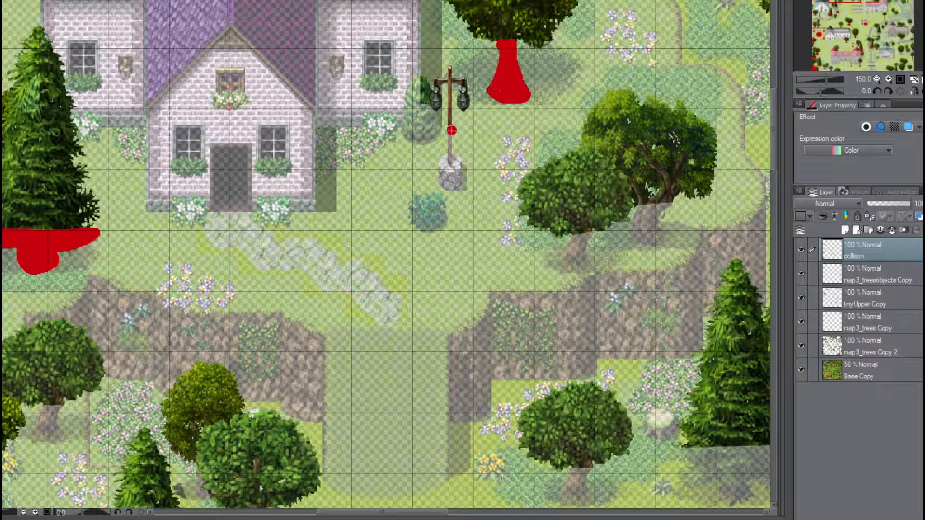
pyautogui.moveTo(451, 130)
pyautogui.mouseDown()
pyautogui.moveTo(446, 178)
pyautogui.moveTo(457, 184)
pyautogui.moveTo(448, 188)
pyautogui.moveTo(455, 168)
pyautogui.mouseUp()
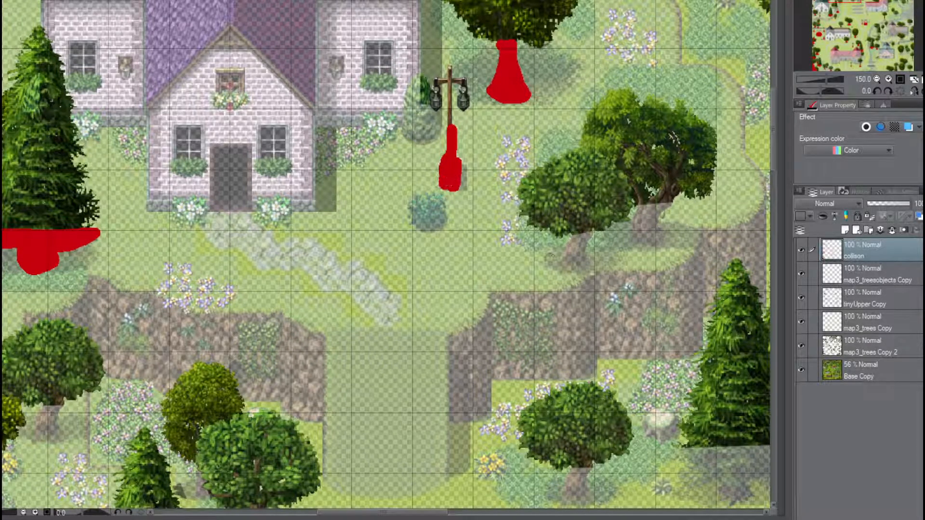
pyautogui.moveTo(569, 238)
pyautogui.mouseDown()
pyautogui.moveTo(591, 235)
pyautogui.moveTo(585, 270)
pyautogui.moveTo(566, 270)
pyautogui.moveTo(573, 241)
pyautogui.moveTo(574, 262)
pyautogui.mouseUp()
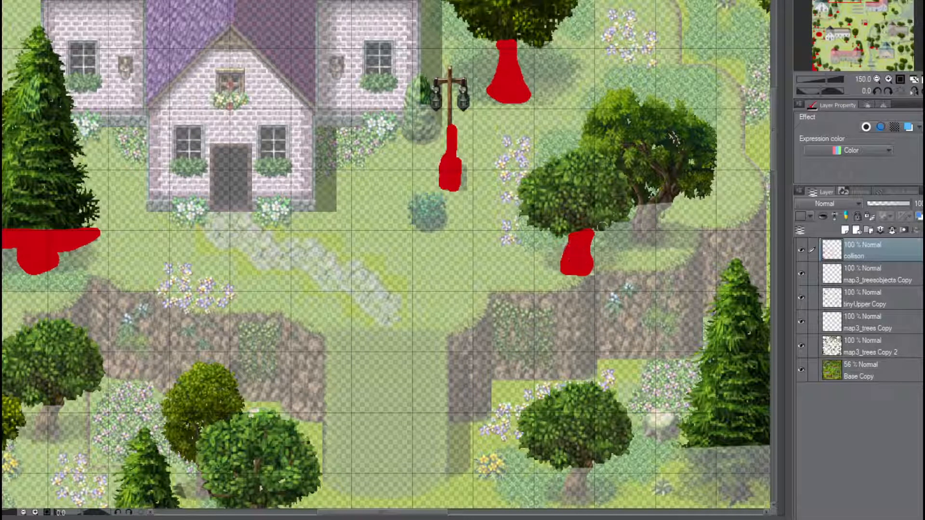
pyautogui.moveTo(667, 208)
pyautogui.mouseDown()
pyautogui.moveTo(635, 212)
pyautogui.moveTo(667, 210)
pyautogui.moveTo(637, 243)
pyautogui.moveTo(636, 215)
pyautogui.moveTo(642, 234)
pyautogui.mouseUp()
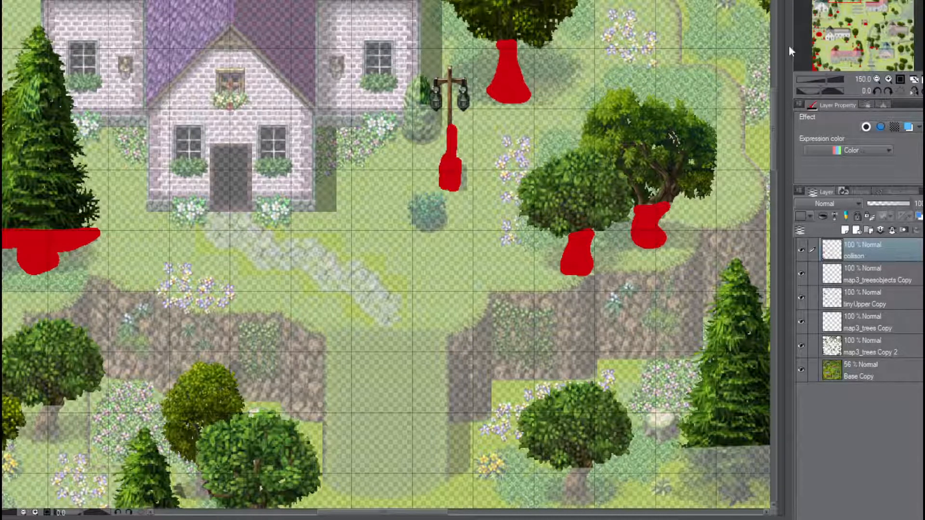
# Paint red collision over the trunks of the two overlapping trees west of the stone path, below the cliff
pyautogui.moveTo(846, 1); pyautogui.dragTo(842, 6)
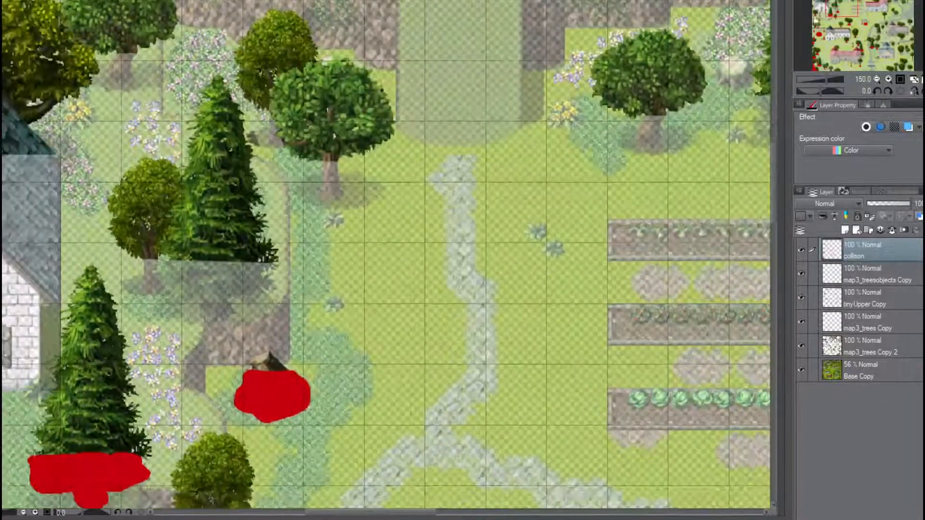
pyautogui.moveTo(273, 114)
pyautogui.mouseDown()
pyautogui.moveTo(279, 145)
pyautogui.moveTo(275, 113)
pyautogui.mouseUp()
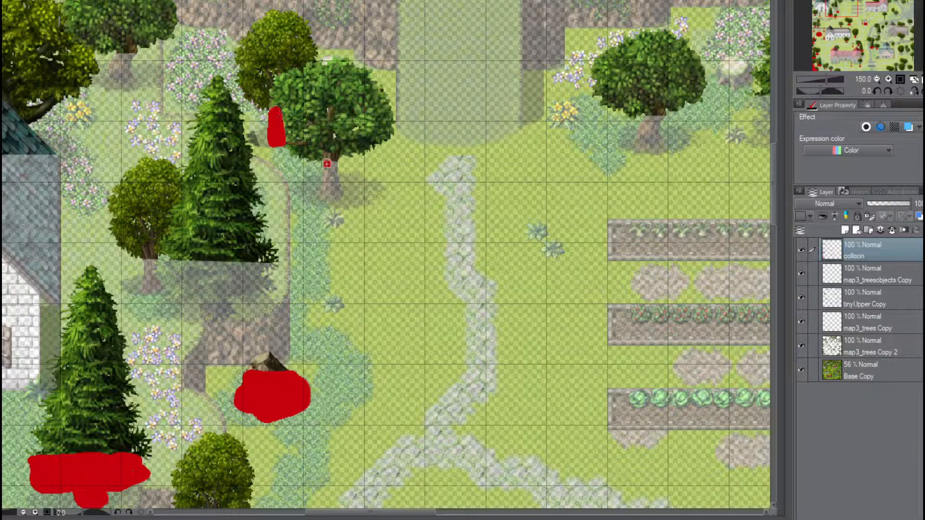
pyautogui.moveTo(327, 163)
pyautogui.mouseDown()
pyautogui.moveTo(339, 193)
pyautogui.moveTo(325, 182)
pyautogui.moveTo(338, 184)
pyautogui.mouseUp()
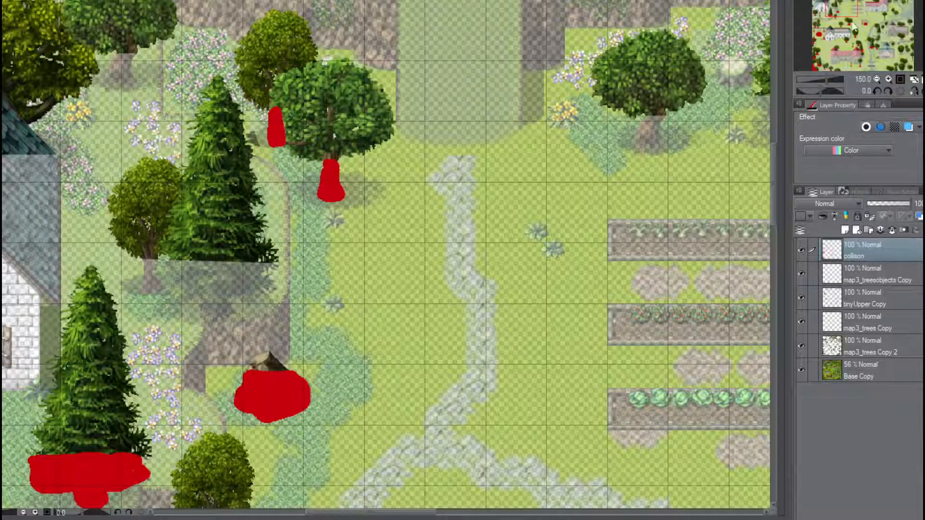
# Paint red collision over the tree trunk, both pine bases, the small rock and the scarecrow's legs north of the vegetable beds
pyautogui.moveTo(827, 7); pyautogui.dragTo(842, 6)
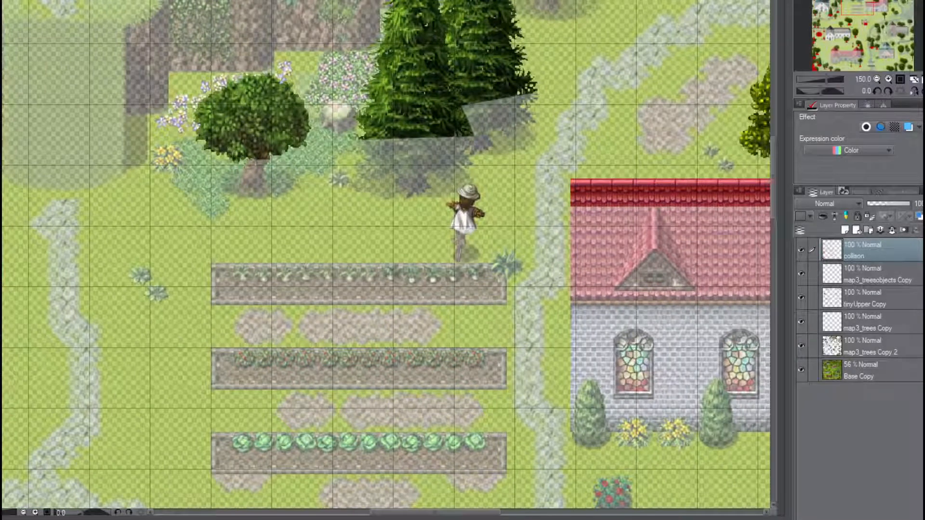
pyautogui.moveTo(249, 159)
pyautogui.mouseDown()
pyautogui.moveTo(242, 193)
pyautogui.moveTo(260, 193)
pyautogui.moveTo(262, 161)
pyautogui.moveTo(251, 174)
pyautogui.moveTo(256, 191)
pyautogui.mouseUp()
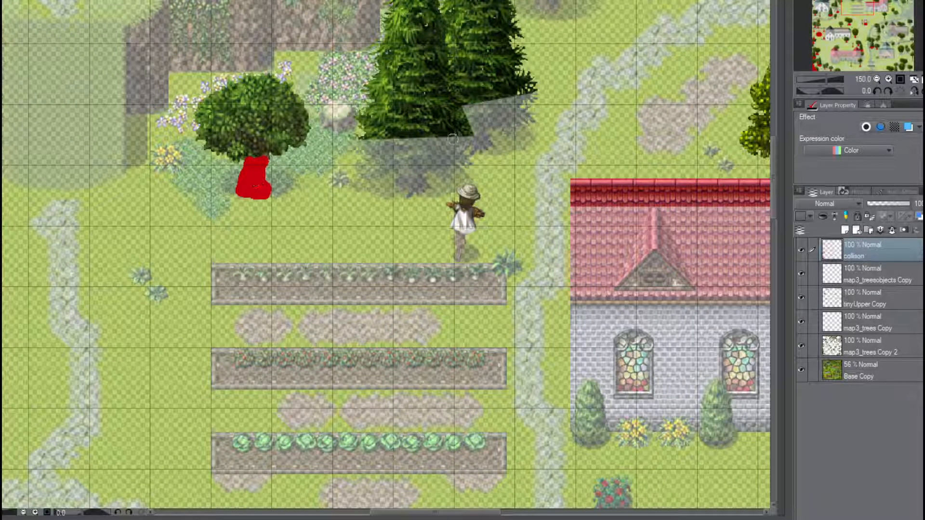
pyautogui.moveTo(358, 141)
pyautogui.mouseDown()
pyautogui.moveTo(469, 149)
pyautogui.moveTo(457, 167)
pyautogui.moveTo(405, 193)
pyautogui.moveTo(398, 178)
pyautogui.moveTo(369, 176)
pyautogui.moveTo(361, 150)
pyautogui.moveTo(373, 170)
pyautogui.moveTo(406, 160)
pyautogui.moveTo(413, 180)
pyautogui.moveTo(425, 158)
pyautogui.moveTo(455, 156)
pyautogui.mouseUp()
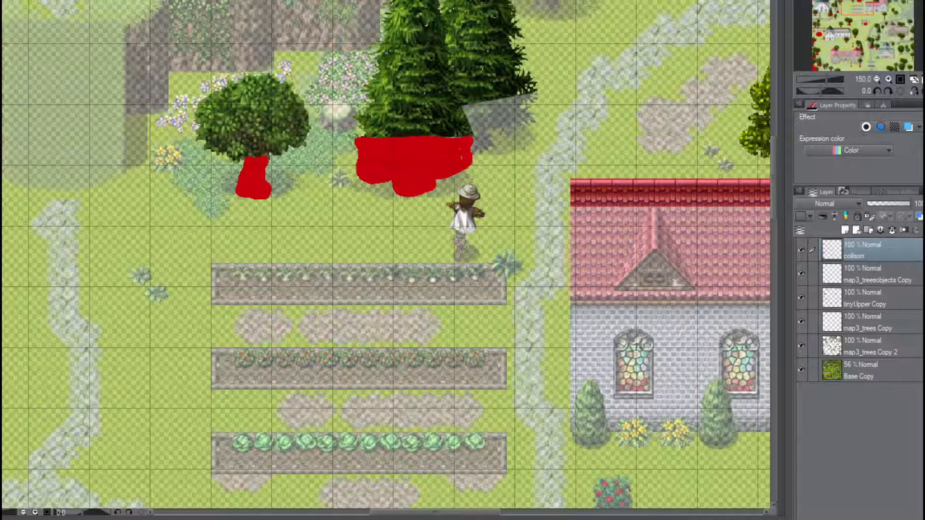
pyautogui.moveTo(462, 241)
pyautogui.mouseDown()
pyautogui.moveTo(467, 233)
pyautogui.moveTo(459, 253)
pyautogui.moveTo(456, 238)
pyautogui.mouseUp()
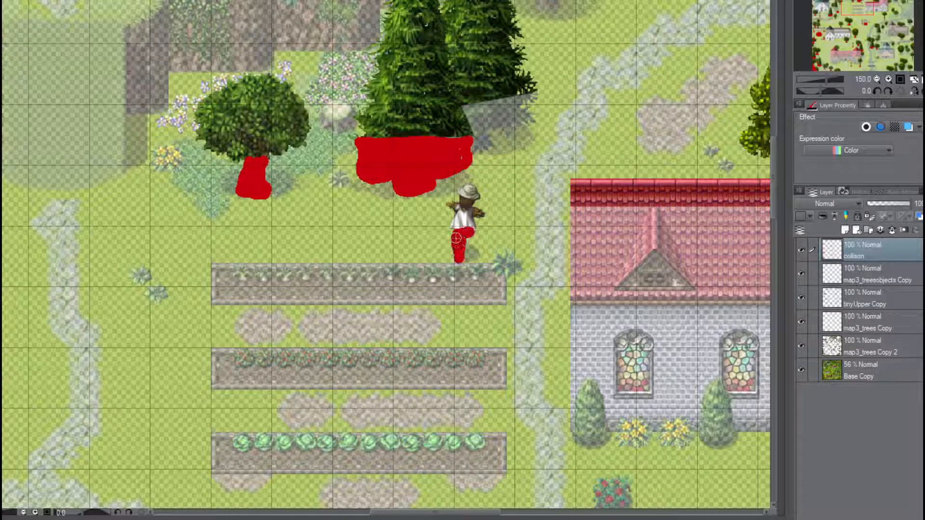
pyautogui.moveTo(337, 101)
pyautogui.mouseDown()
pyautogui.moveTo(328, 106)
pyautogui.moveTo(340, 127)
pyautogui.moveTo(351, 103)
pyautogui.moveTo(340, 111)
pyautogui.mouseUp()
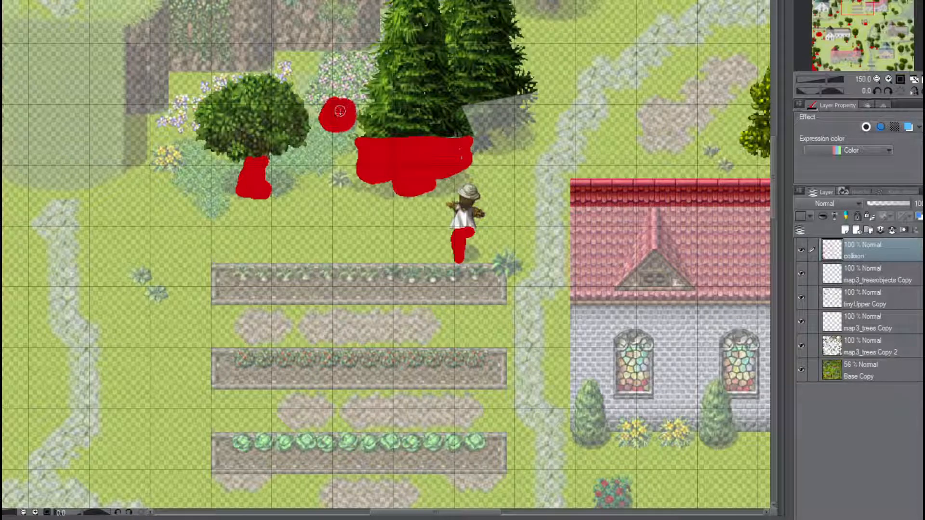
pyautogui.moveTo(859, 6); pyautogui.dragTo(864, 4)
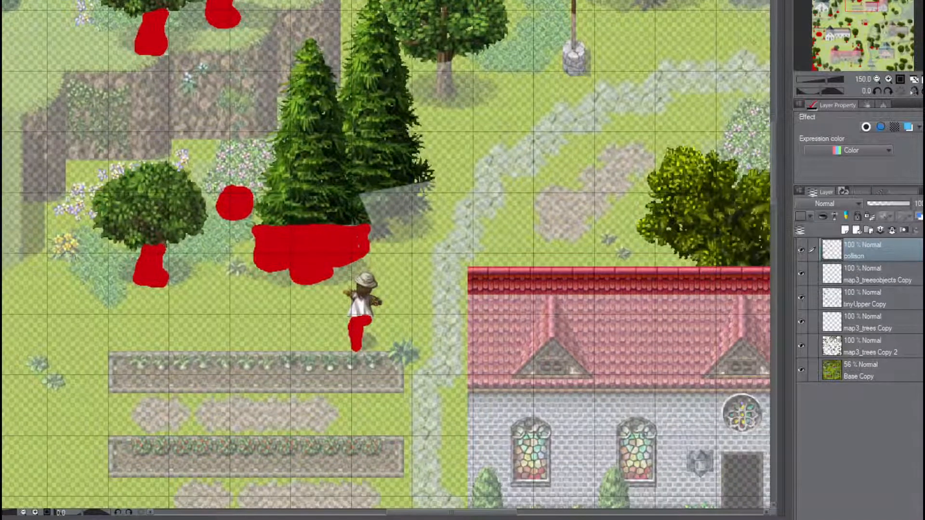
pyautogui.moveTo(363, 195)
pyautogui.mouseDown()
pyautogui.moveTo(377, 234)
pyautogui.moveTo(429, 206)
pyautogui.moveTo(416, 193)
pyautogui.moveTo(430, 185)
pyautogui.moveTo(367, 198)
pyautogui.moveTo(415, 202)
pyautogui.moveTo(382, 206)
pyautogui.moveTo(405, 196)
pyautogui.mouseUp()
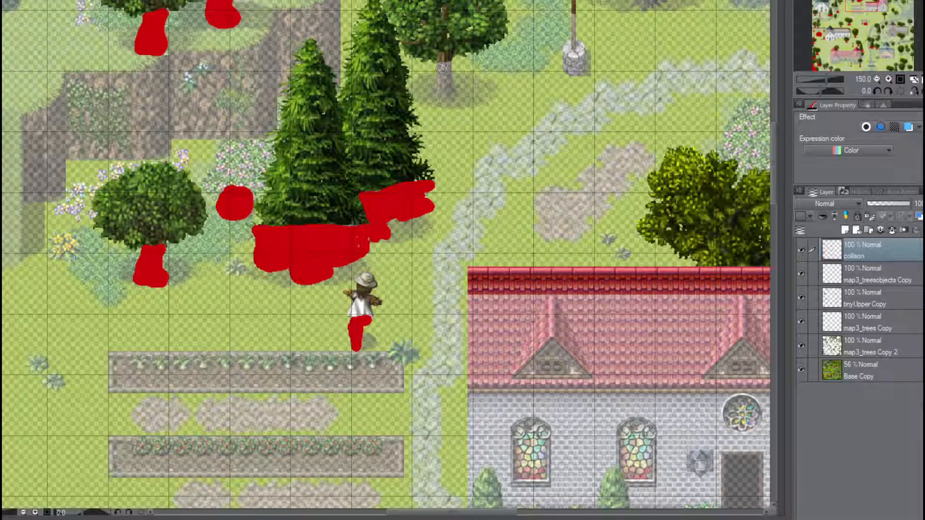
# Paint red collision over the round tree's trunk and the lamp post north of the stone path behind the red-roofed building
pyautogui.moveTo(441, 66)
pyautogui.mouseDown()
pyautogui.moveTo(453, 94)
pyautogui.moveTo(445, 98)
pyautogui.mouseUp()
pyautogui.moveTo(438, 76)
pyautogui.mouseDown()
pyautogui.moveTo(443, 91)
pyautogui.moveTo(451, 74)
pyautogui.mouseUp()
pyautogui.moveTo(874, 4); pyautogui.dragTo(880, 2)
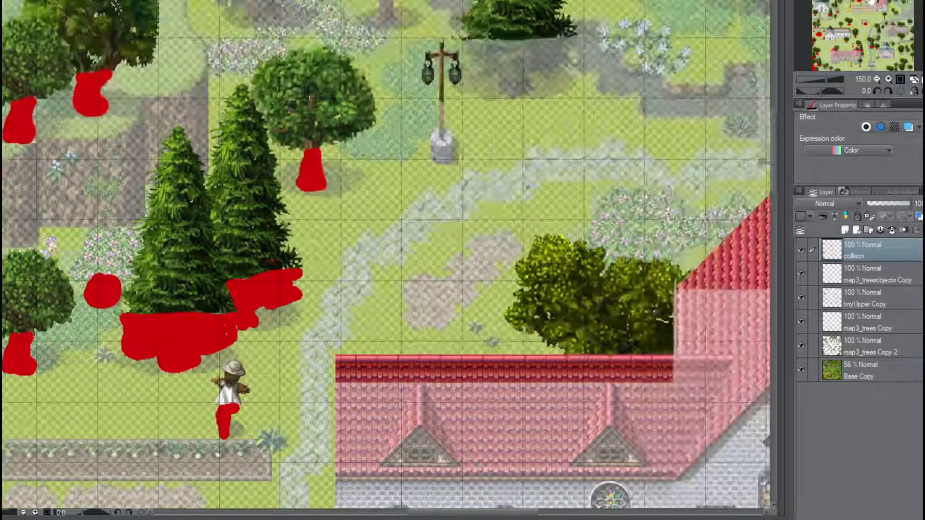
pyautogui.moveTo(441, 104)
pyautogui.mouseDown()
pyautogui.moveTo(436, 157)
pyautogui.moveTo(446, 160)
pyautogui.moveTo(449, 135)
pyautogui.moveTo(447, 145)
pyautogui.mouseUp()
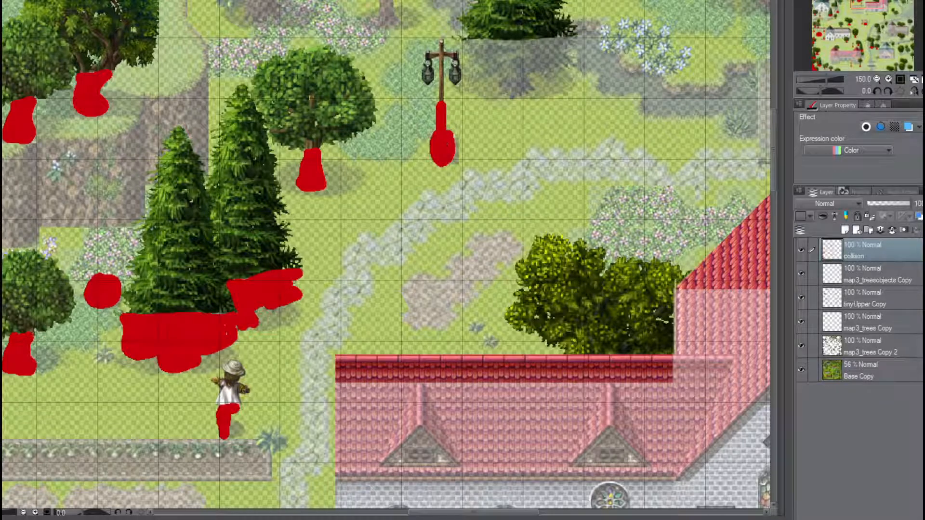
# Paint red collision over four tree trunks and the tall pine's base in the woods east of the purple-roofed house
pyautogui.moveTo(865, 3); pyautogui.dragTo(860, 1)
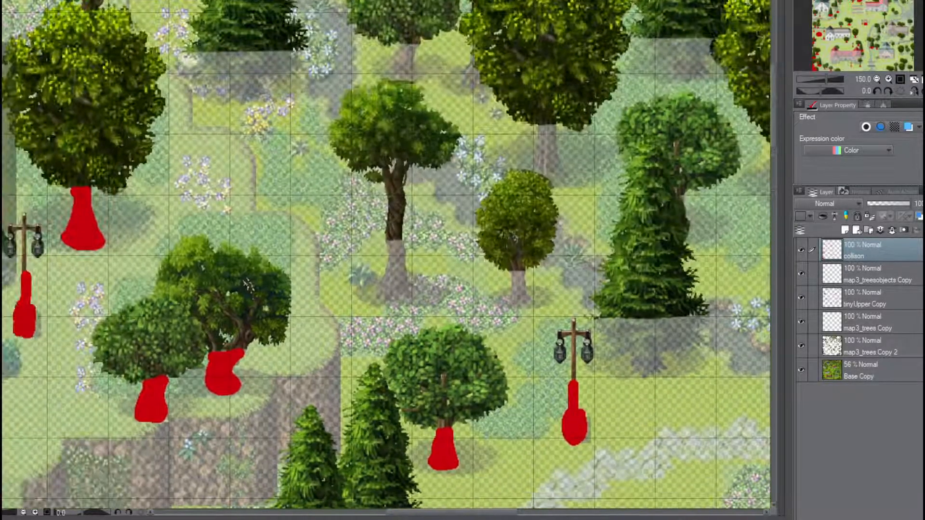
pyautogui.moveTo(392, 239)
pyautogui.mouseDown()
pyautogui.moveTo(385, 297)
pyautogui.moveTo(409, 288)
pyautogui.moveTo(399, 258)
pyautogui.moveTo(398, 281)
pyautogui.mouseUp()
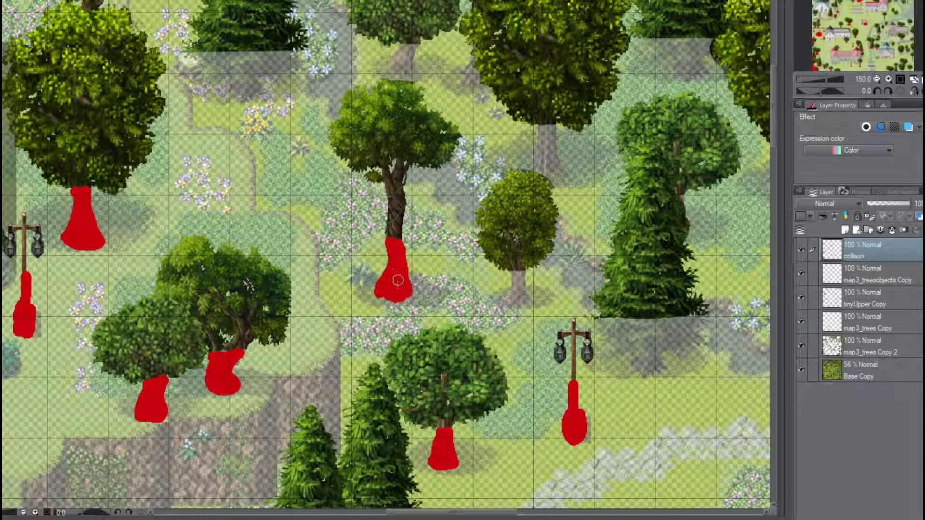
pyautogui.moveTo(518, 276)
pyautogui.mouseDown()
pyautogui.moveTo(526, 302)
pyautogui.moveTo(515, 275)
pyautogui.moveTo(514, 299)
pyautogui.mouseUp()
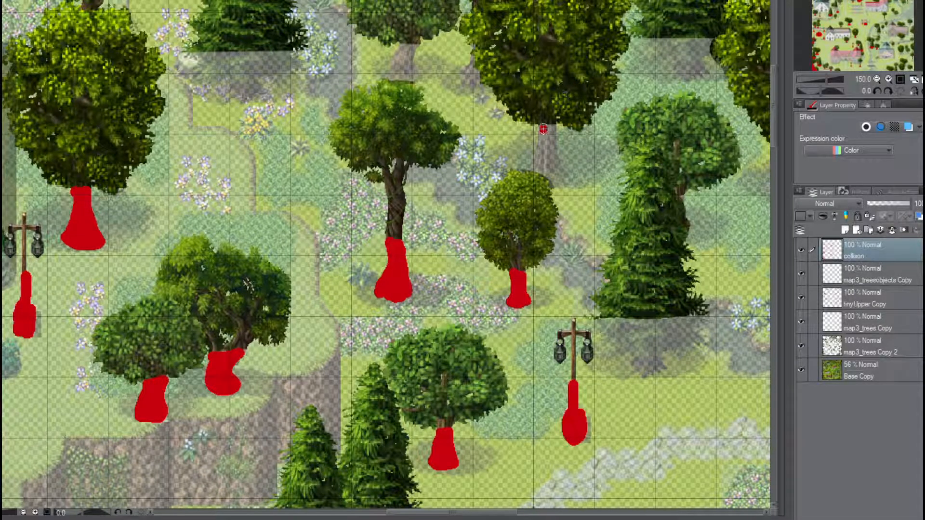
pyautogui.moveTo(548, 130)
pyautogui.mouseDown()
pyautogui.moveTo(561, 179)
pyautogui.moveTo(537, 179)
pyautogui.moveTo(533, 155)
pyautogui.moveTo(542, 144)
pyautogui.moveTo(549, 155)
pyautogui.mouseUp()
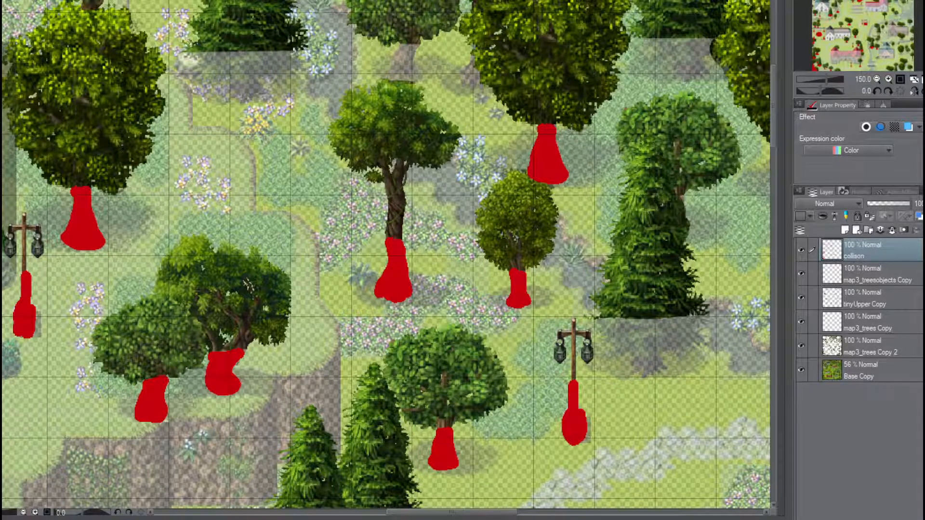
pyautogui.moveTo(386, 241); pyautogui.dragTo(532, 402, button='middle')
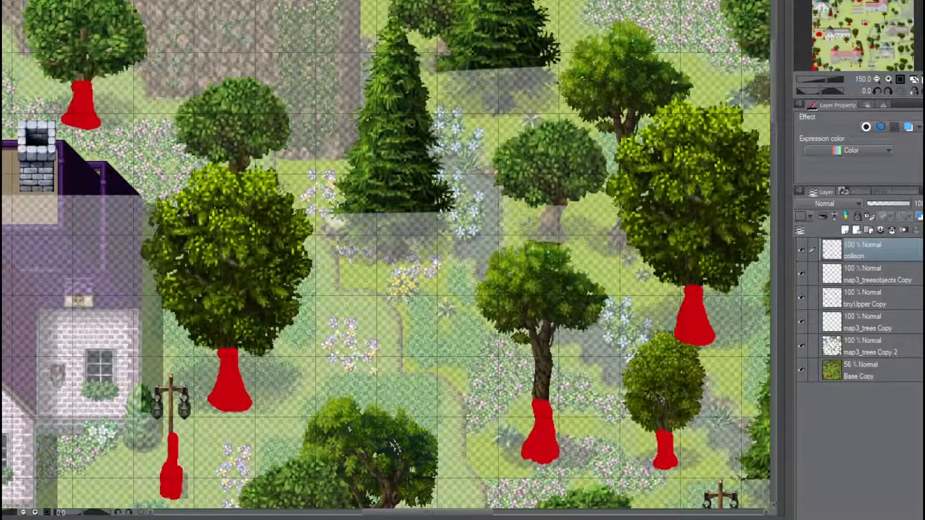
pyautogui.moveTo(558, 207)
pyautogui.mouseDown()
pyautogui.moveTo(558, 226)
pyautogui.moveTo(542, 244)
pyautogui.moveTo(541, 208)
pyautogui.moveTo(561, 229)
pyautogui.mouseUp()
pyautogui.moveTo(333, 216)
pyautogui.mouseDown()
pyautogui.moveTo(443, 218)
pyautogui.moveTo(448, 228)
pyautogui.moveTo(429, 239)
pyautogui.moveTo(407, 233)
pyautogui.moveTo(400, 262)
pyautogui.moveTo(385, 257)
pyautogui.moveTo(383, 242)
pyautogui.moveTo(338, 229)
pyautogui.moveTo(430, 226)
pyautogui.moveTo(344, 223)
pyautogui.moveTo(392, 253)
pyautogui.moveTo(396, 231)
pyautogui.mouseUp()
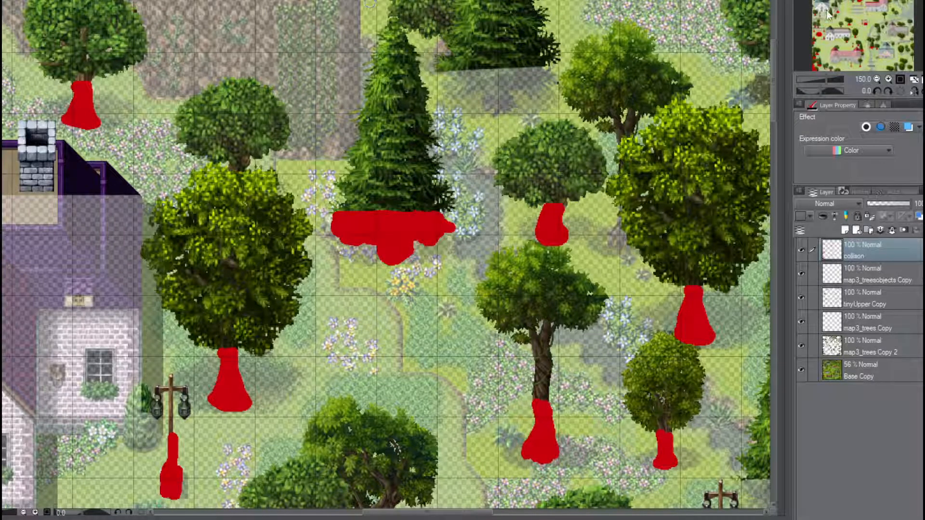
# Paint red collision over two pine bases and two tree trunks in the woods along the map's northern edge, undoing a stray stroke
pyautogui.moveTo(589, 13); pyautogui.dragTo(413, 87, button='middle')
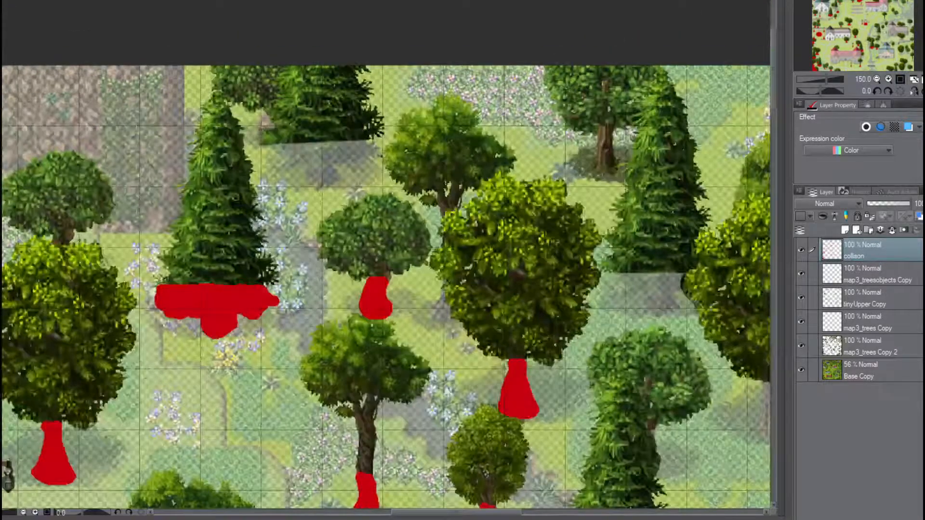
pyautogui.moveTo(273, 145)
pyautogui.mouseDown()
pyautogui.moveTo(375, 150)
pyautogui.moveTo(332, 163)
pyautogui.moveTo(320, 187)
pyautogui.moveTo(306, 162)
pyautogui.moveTo(274, 167)
pyautogui.moveTo(280, 150)
pyautogui.moveTo(314, 163)
pyautogui.moveTo(315, 174)
pyautogui.moveTo(321, 157)
pyautogui.moveTo(366, 149)
pyautogui.moveTo(340, 143)
pyautogui.mouseUp()
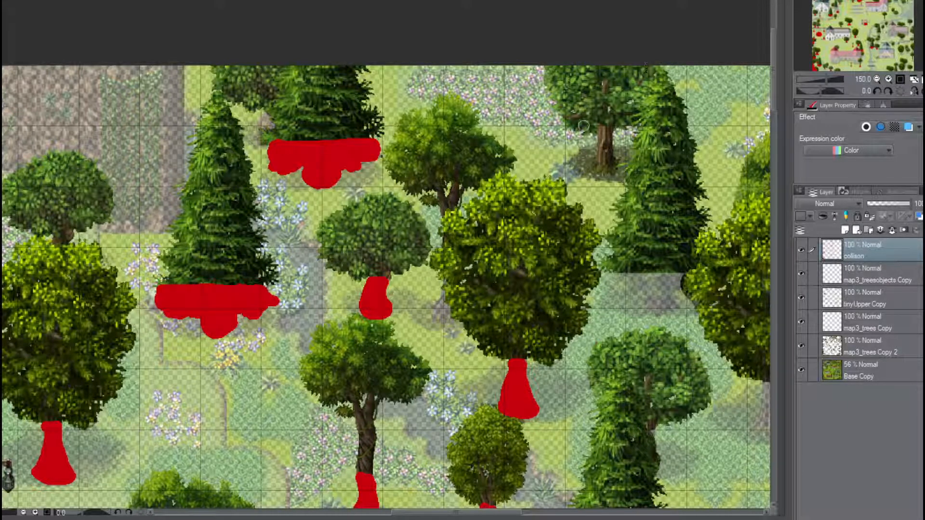
pyautogui.moveTo(446, 218)
pyautogui.mouseDown()
pyautogui.moveTo(447, 264)
pyautogui.moveTo(465, 313)
pyautogui.moveTo(450, 285)
pyautogui.moveTo(442, 315)
pyautogui.moveTo(439, 302)
pyautogui.moveTo(458, 320)
pyautogui.moveTo(452, 311)
pyautogui.mouseUp()
pyautogui.hotkey('ctrl', 'z')
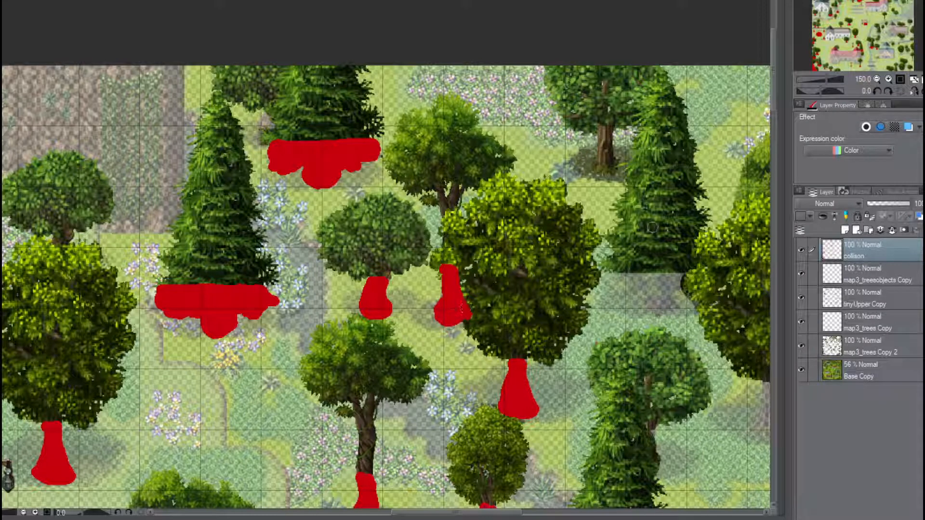
pyautogui.moveTo(602, 131)
pyautogui.mouseDown()
pyautogui.moveTo(601, 167)
pyautogui.moveTo(603, 153)
pyautogui.mouseUp()
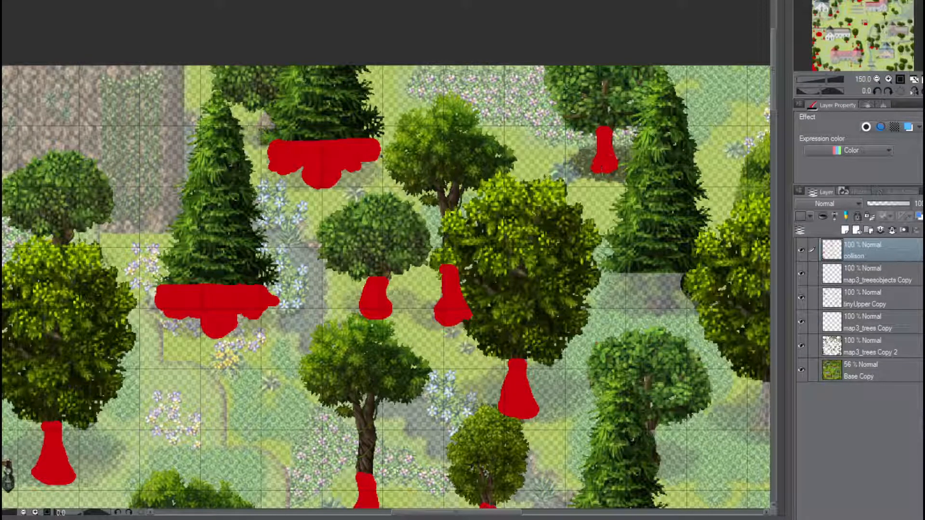
pyautogui.moveTo(602, 276)
pyautogui.mouseDown()
pyautogui.moveTo(670, 277)
pyautogui.moveTo(678, 291)
pyautogui.moveTo(661, 316)
pyautogui.moveTo(631, 289)
pyautogui.moveTo(605, 285)
pyautogui.moveTo(663, 284)
pyautogui.moveTo(651, 299)
pyautogui.moveTo(661, 277)
pyautogui.mouseUp()
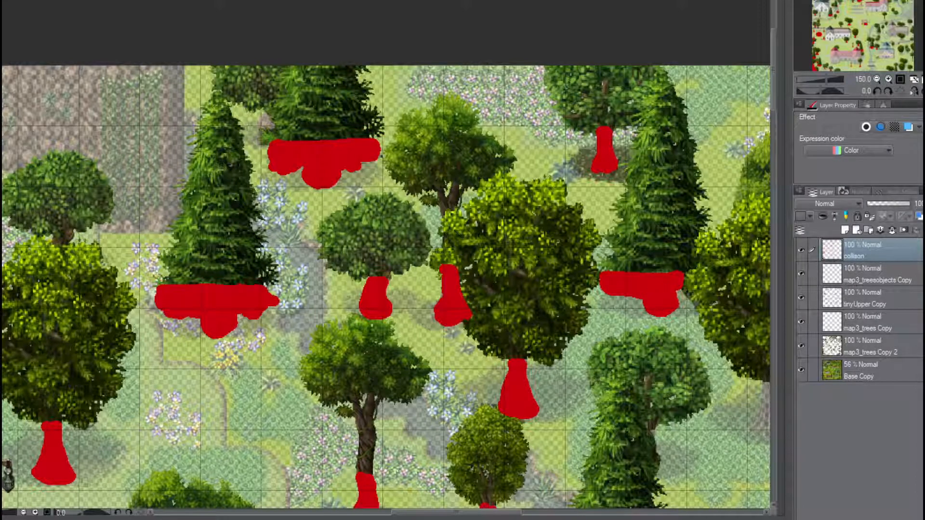
# Paint red collision over the large tree's trunk west of the log cabin and the trunk beside the cabin's western roof edge
pyautogui.moveTo(766, 437); pyautogui.dragTo(540, 278, button='middle')
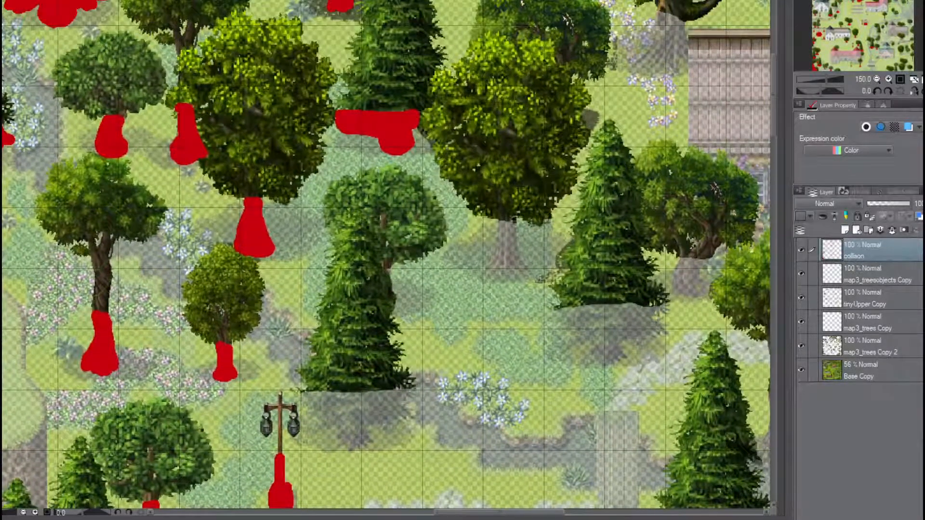
pyautogui.moveTo(500, 224)
pyautogui.mouseDown()
pyautogui.moveTo(512, 230)
pyautogui.moveTo(526, 278)
pyautogui.moveTo(488, 270)
pyautogui.moveTo(501, 226)
pyautogui.moveTo(502, 266)
pyautogui.moveTo(513, 269)
pyautogui.mouseUp()
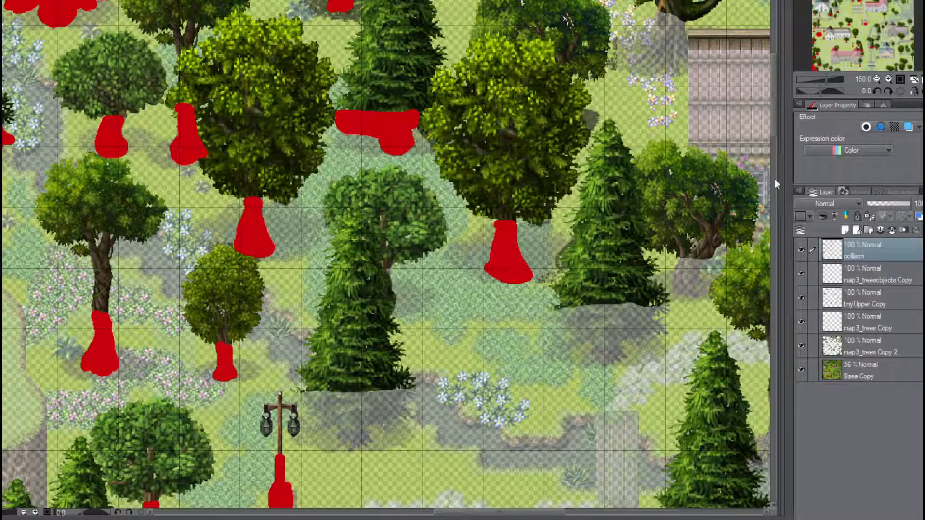
pyautogui.moveTo(766, 50); pyautogui.dragTo(577, 167, button='middle')
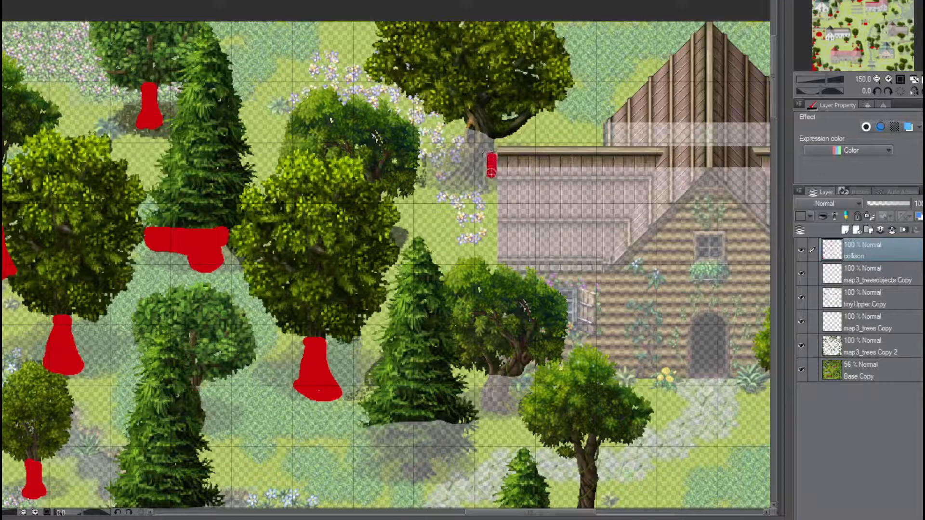
pyautogui.moveTo(491, 179)
pyautogui.mouseDown()
pyautogui.moveTo(484, 192)
pyautogui.moveTo(456, 194)
pyautogui.moveTo(438, 179)
pyautogui.moveTo(460, 162)
pyautogui.moveTo(461, 140)
pyautogui.moveTo(479, 133)
pyautogui.moveTo(492, 145)
pyautogui.moveTo(462, 166)
pyautogui.moveTo(455, 185)
pyautogui.moveTo(475, 156)
pyautogui.moveTo(484, 174)
pyautogui.mouseUp()
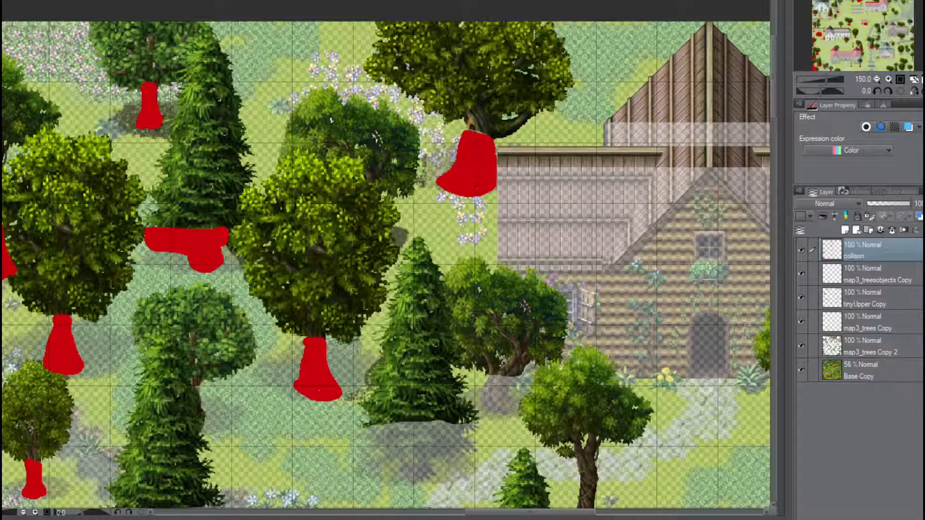
# Paint red collision over the pine base and the gnarled trunk southwest of the log cabin and two twisted trunks south of it
pyautogui.scroll(-10, 581, 156)
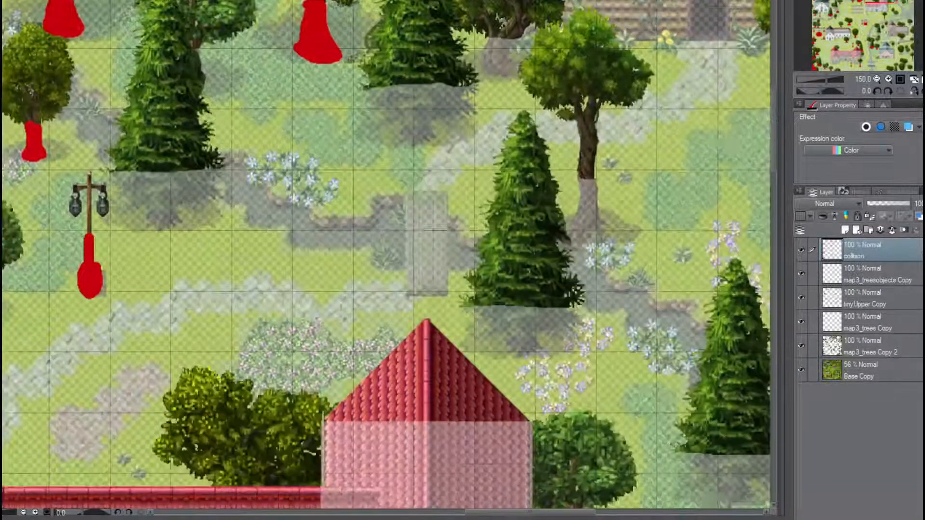
pyautogui.moveTo(377, 123)
pyautogui.mouseDown()
pyautogui.moveTo(411, 112)
pyautogui.moveTo(487, 117)
pyautogui.moveTo(484, 137)
pyautogui.moveTo(443, 154)
pyautogui.moveTo(443, 168)
pyautogui.moveTo(421, 167)
pyautogui.moveTo(412, 151)
pyautogui.moveTo(391, 154)
pyautogui.moveTo(380, 128)
pyautogui.moveTo(394, 145)
pyautogui.moveTo(402, 132)
pyautogui.moveTo(436, 140)
pyautogui.moveTo(427, 156)
pyautogui.moveTo(457, 125)
pyautogui.moveTo(468, 133)
pyautogui.moveTo(454, 130)
pyautogui.mouseUp()
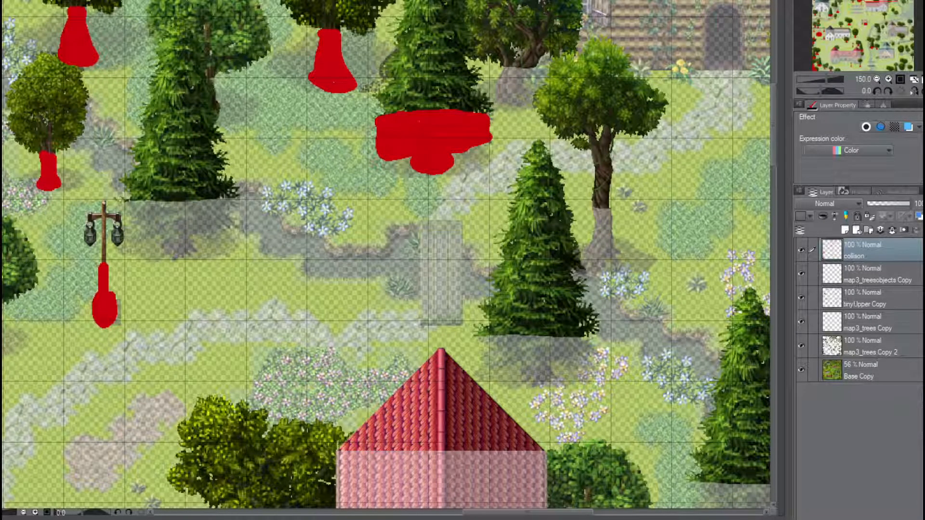
pyautogui.click(507, 70)
pyautogui.moveTo(523, 71)
pyautogui.mouseDown()
pyautogui.moveTo(529, 99)
pyautogui.moveTo(513, 108)
pyautogui.moveTo(498, 95)
pyautogui.moveTo(505, 81)
pyautogui.moveTo(516, 95)
pyautogui.mouseUp()
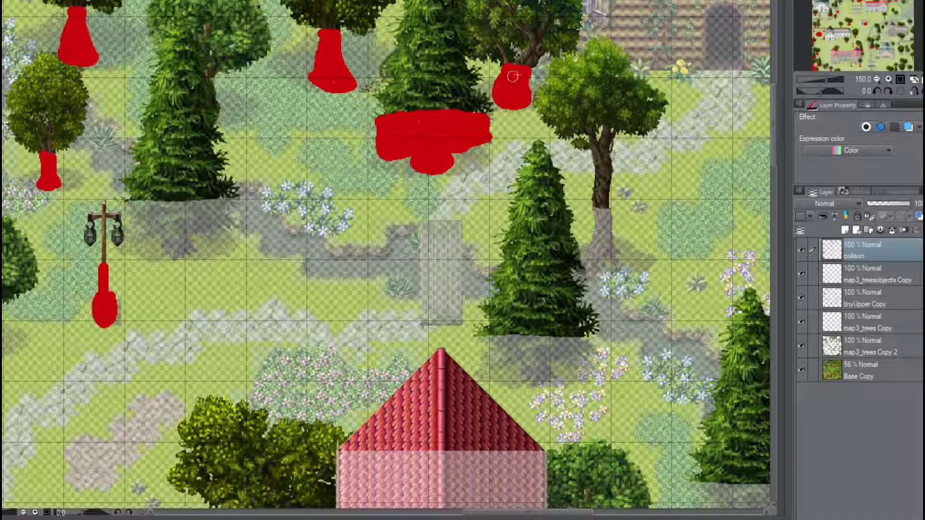
pyautogui.moveTo(441, 348); pyautogui.dragTo(309, 275, button='middle')
pyautogui.moveTo(461, 139)
pyautogui.mouseDown()
pyautogui.moveTo(475, 141)
pyautogui.moveTo(480, 182)
pyautogui.moveTo(459, 195)
pyautogui.moveTo(453, 180)
pyautogui.moveTo(465, 147)
pyautogui.moveTo(470, 182)
pyautogui.mouseUp()
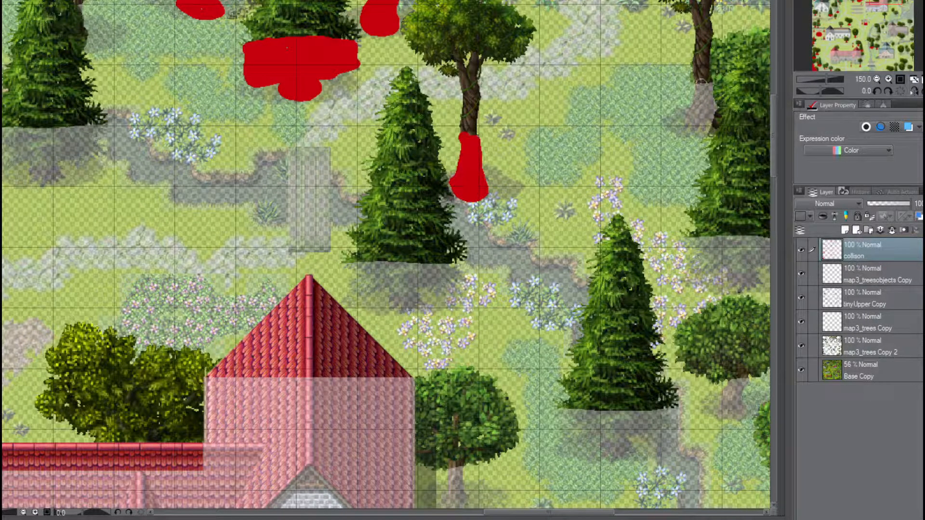
pyautogui.click(701, 87)
pyautogui.moveTo(707, 87)
pyautogui.mouseDown()
pyautogui.moveTo(700, 126)
pyautogui.moveTo(698, 94)
pyautogui.moveTo(700, 115)
pyautogui.mouseUp()
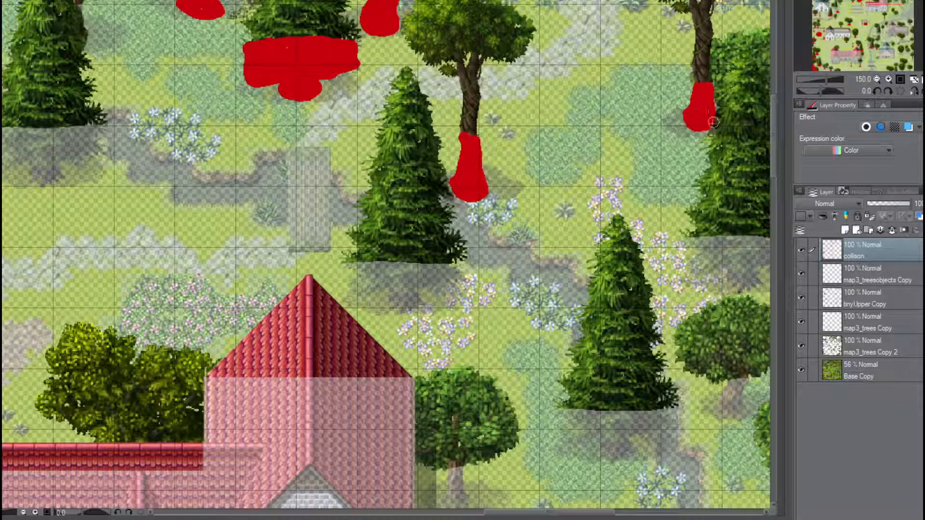
# Paint red collision over two tree trunks, the stump and the pine base between the log cabin and the map's eastern edge
pyautogui.moveTo(881, 1); pyautogui.dragTo(900, 0)
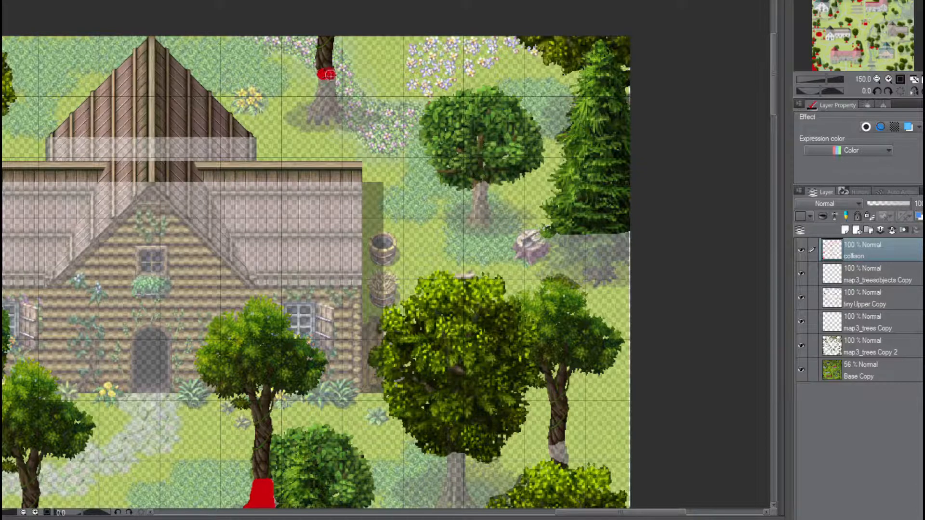
pyautogui.moveTo(329, 74)
pyautogui.mouseDown()
pyautogui.moveTo(336, 114)
pyautogui.moveTo(313, 117)
pyautogui.moveTo(324, 78)
pyautogui.moveTo(329, 111)
pyautogui.mouseUp()
pyautogui.moveTo(476, 193)
pyautogui.mouseDown()
pyautogui.moveTo(489, 230)
pyautogui.moveTo(473, 229)
pyautogui.moveTo(475, 200)
pyautogui.moveTo(479, 217)
pyautogui.mouseUp()
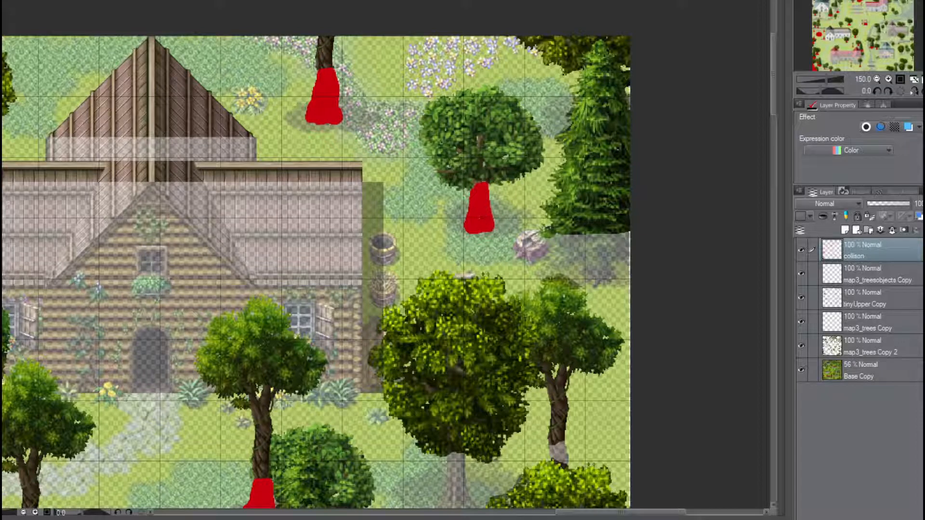
pyautogui.moveTo(534, 242)
pyautogui.mouseDown()
pyautogui.moveTo(525, 244)
pyautogui.moveTo(535, 256)
pyautogui.moveTo(523, 243)
pyautogui.moveTo(627, 237)
pyautogui.moveTo(550, 239)
pyautogui.moveTo(600, 286)
pyautogui.moveTo(627, 258)
pyautogui.moveTo(613, 244)
pyautogui.moveTo(565, 254)
pyautogui.moveTo(599, 267)
pyautogui.moveTo(618, 251)
pyautogui.moveTo(597, 250)
pyautogui.moveTo(615, 258)
pyautogui.mouseUp()
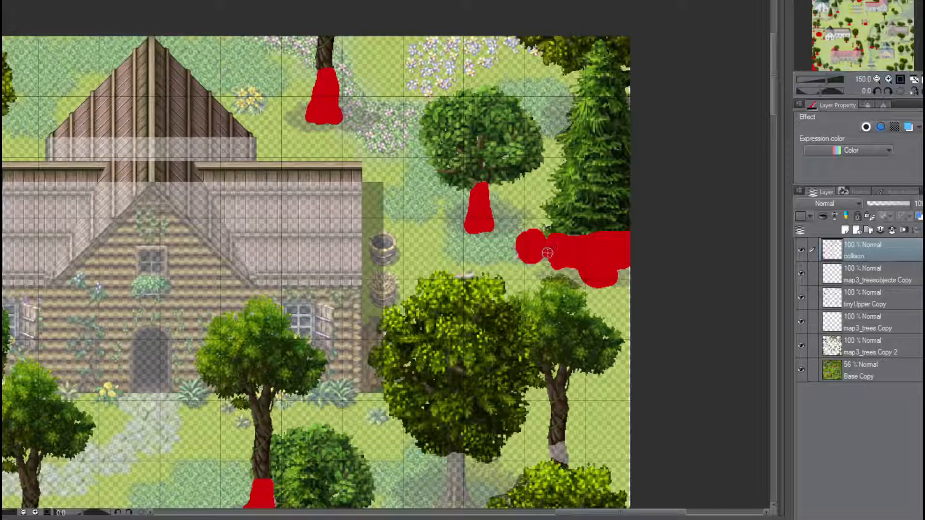
# Paint red collision over the four tree trunks southeast of the log cabin, including the one partly behind the eastern-edge pine
pyautogui.moveTo(873, 1); pyautogui.dragTo(874, 9)
pyautogui.moveTo(538, 155)
pyautogui.mouseDown()
pyautogui.moveTo(556, 190)
pyautogui.moveTo(538, 166)
pyautogui.moveTo(538, 198)
pyautogui.moveTo(538, 183)
pyautogui.moveTo(552, 195)
pyautogui.moveTo(536, 187)
pyautogui.mouseUp()
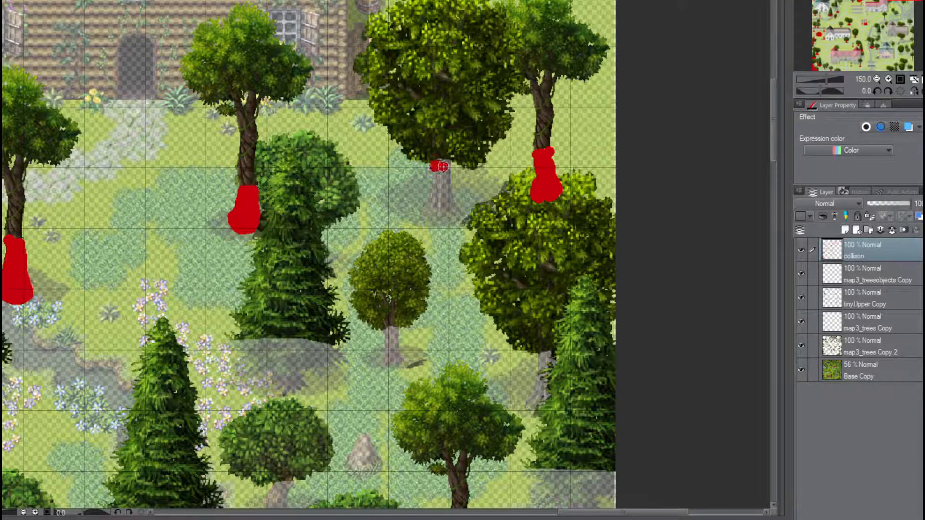
pyautogui.moveTo(439, 166)
pyautogui.mouseDown()
pyautogui.moveTo(458, 216)
pyautogui.moveTo(430, 223)
pyautogui.moveTo(420, 208)
pyautogui.moveTo(431, 181)
pyautogui.moveTo(434, 204)
pyautogui.moveTo(439, 192)
pyautogui.moveTo(448, 211)
pyautogui.mouseUp()
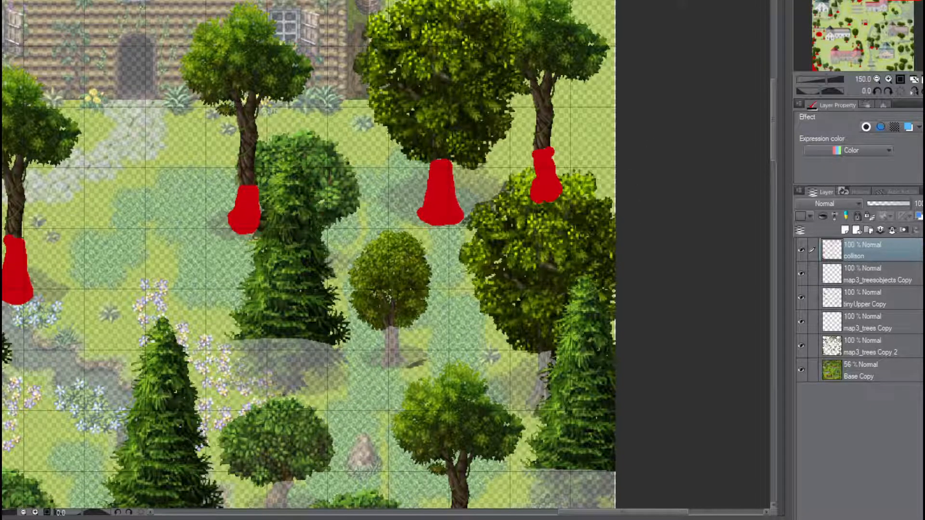
pyautogui.moveTo(906, 1)
pyautogui.mouseDown()
pyautogui.moveTo(899, 8)
pyautogui.moveTo(904, 1)
pyautogui.mouseUp()
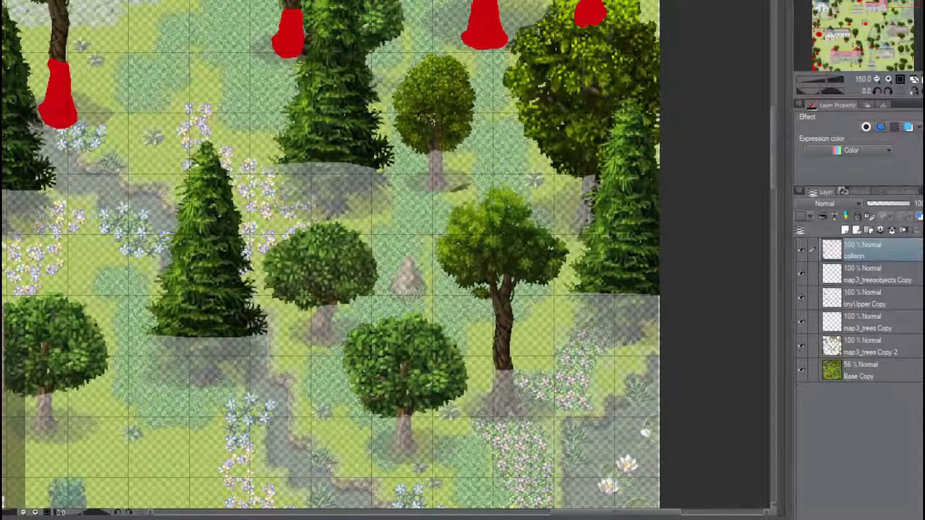
pyautogui.moveTo(432, 155)
pyautogui.mouseDown()
pyautogui.moveTo(443, 183)
pyautogui.moveTo(434, 189)
pyautogui.moveTo(434, 162)
pyautogui.moveTo(432, 177)
pyautogui.mouseUp()
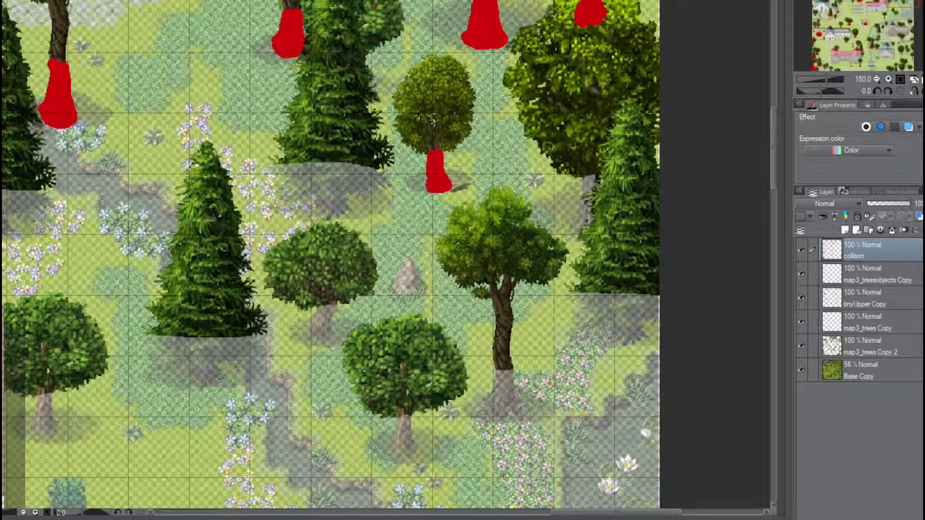
pyautogui.click(583, 181)
pyautogui.moveTo(595, 178)
pyautogui.mouseDown()
pyautogui.moveTo(600, 230)
pyautogui.moveTo(574, 229)
pyautogui.moveTo(586, 188)
pyautogui.moveTo(587, 217)
pyautogui.moveTo(593, 193)
pyautogui.moveTo(589, 231)
pyautogui.mouseUp()
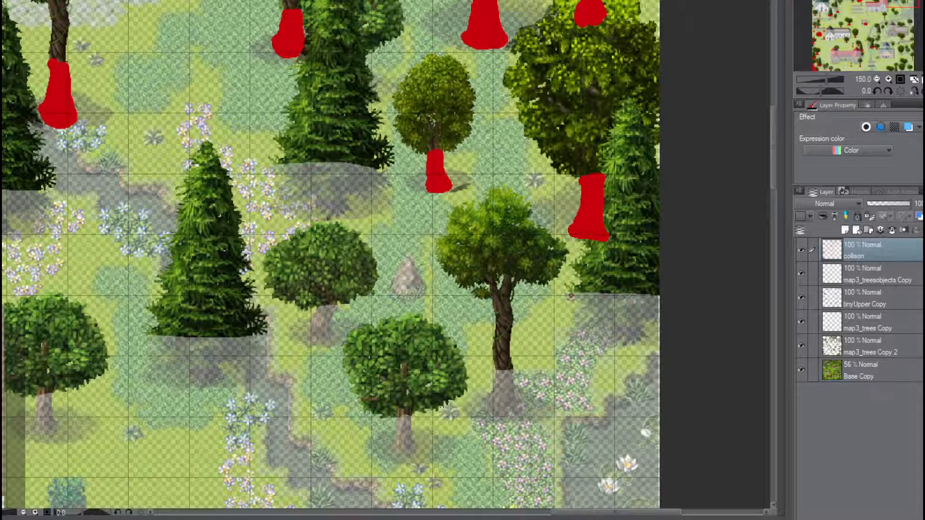
# Paint red collision over the pine base at the map's eastern edge and the twisted trunk north of the water-lily pond
pyautogui.moveTo(569, 296); pyautogui.dragTo(658, 301)
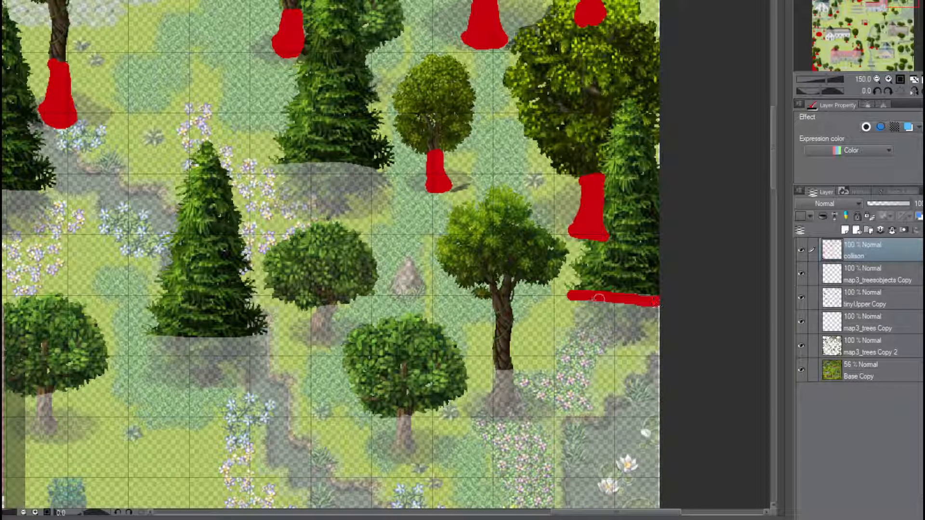
pyautogui.moveTo(575, 299)
pyautogui.mouseDown()
pyautogui.moveTo(578, 321)
pyautogui.moveTo(605, 324)
pyautogui.moveTo(622, 342)
pyautogui.moveTo(653, 319)
pyautogui.moveTo(583, 299)
pyautogui.moveTo(604, 314)
pyautogui.moveTo(637, 312)
pyautogui.moveTo(592, 304)
pyautogui.moveTo(629, 331)
pyautogui.moveTo(639, 318)
pyautogui.mouseUp()
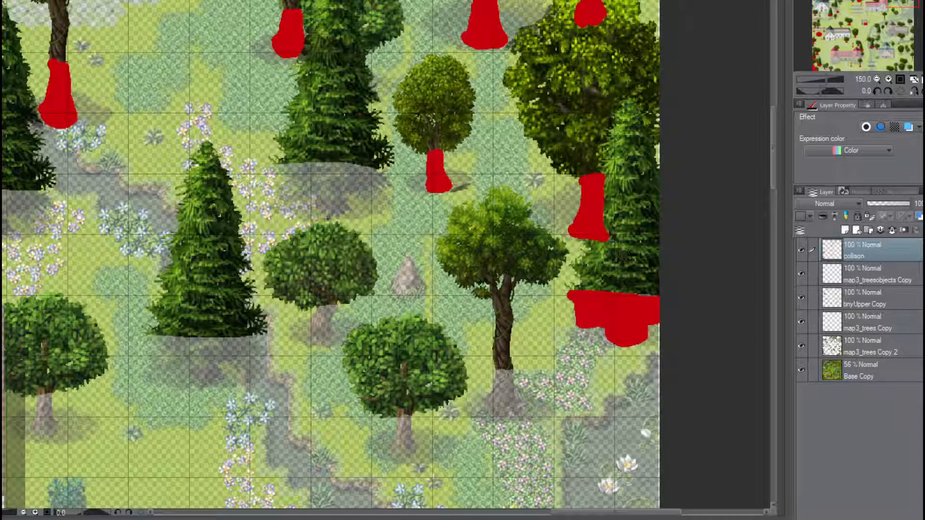
pyautogui.moveTo(501, 371)
pyautogui.mouseDown()
pyautogui.moveTo(488, 411)
pyautogui.moveTo(515, 415)
pyautogui.moveTo(504, 372)
pyautogui.moveTo(502, 395)
pyautogui.moveTo(508, 372)
pyautogui.mouseUp()
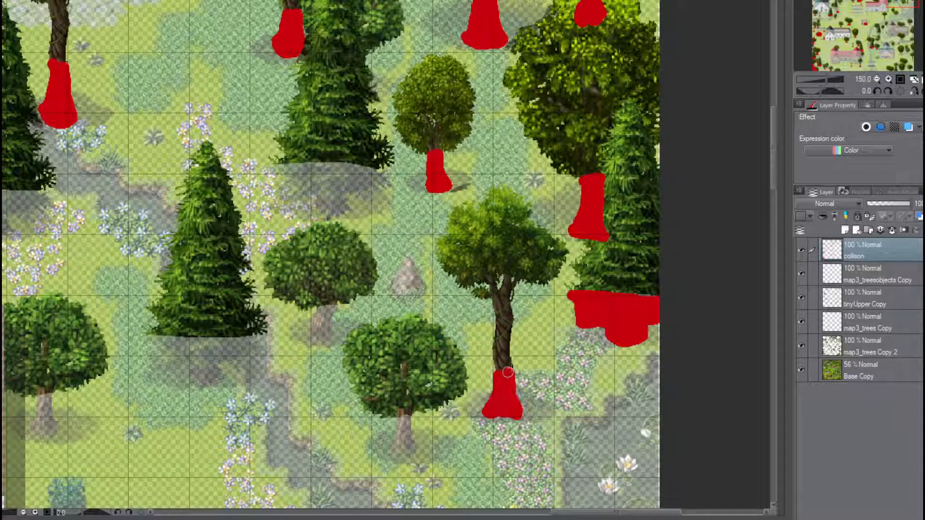
# Paint red collision over the pine base and the two round trees' trunks in the woods northeast of the stream
pyautogui.moveTo(892, 4); pyautogui.dragTo(887, 10)
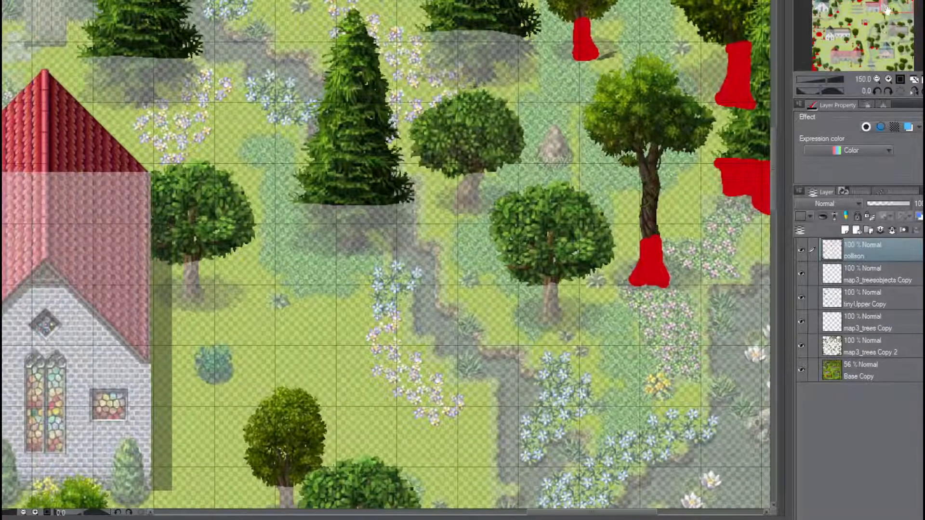
pyautogui.moveTo(422, 34)
pyautogui.mouseDown()
pyautogui.moveTo(518, 40)
pyautogui.moveTo(437, 38)
pyautogui.moveTo(433, 58)
pyautogui.moveTo(432, 51)
pyautogui.moveTo(464, 65)
pyautogui.moveTo(477, 81)
pyautogui.moveTo(530, 52)
pyautogui.moveTo(455, 41)
pyautogui.moveTo(443, 50)
pyautogui.moveTo(522, 50)
pyautogui.moveTo(452, 54)
pyautogui.moveTo(481, 66)
pyautogui.moveTo(478, 76)
pyautogui.moveTo(475, 58)
pyautogui.moveTo(497, 45)
pyautogui.mouseUp()
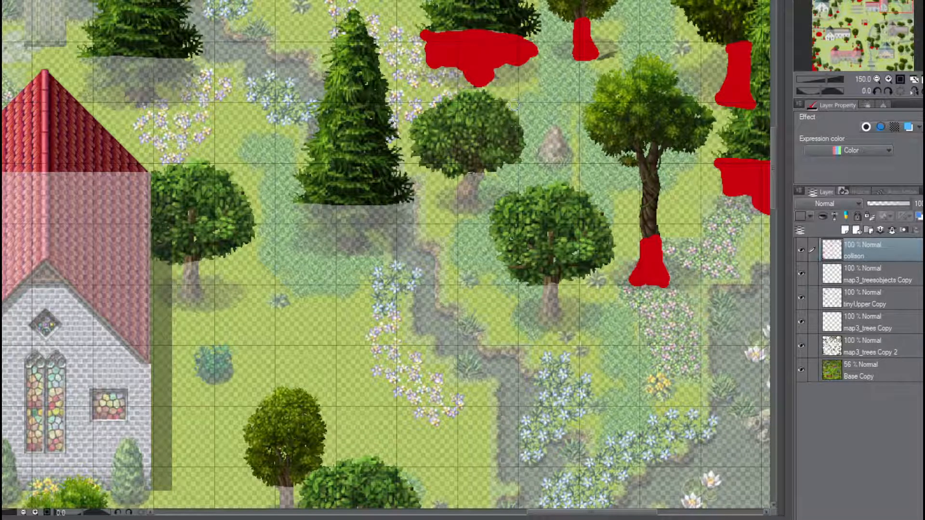
pyautogui.moveTo(466, 178)
pyautogui.mouseDown()
pyautogui.moveTo(478, 185)
pyautogui.moveTo(477, 205)
pyautogui.moveTo(456, 210)
pyautogui.moveTo(464, 179)
pyautogui.moveTo(470, 201)
pyautogui.mouseUp()
pyautogui.moveTo(545, 286)
pyautogui.mouseDown()
pyautogui.moveTo(555, 290)
pyautogui.moveTo(559, 325)
pyautogui.moveTo(539, 316)
pyautogui.moveTo(547, 290)
pyautogui.moveTo(548, 314)
pyautogui.mouseUp()
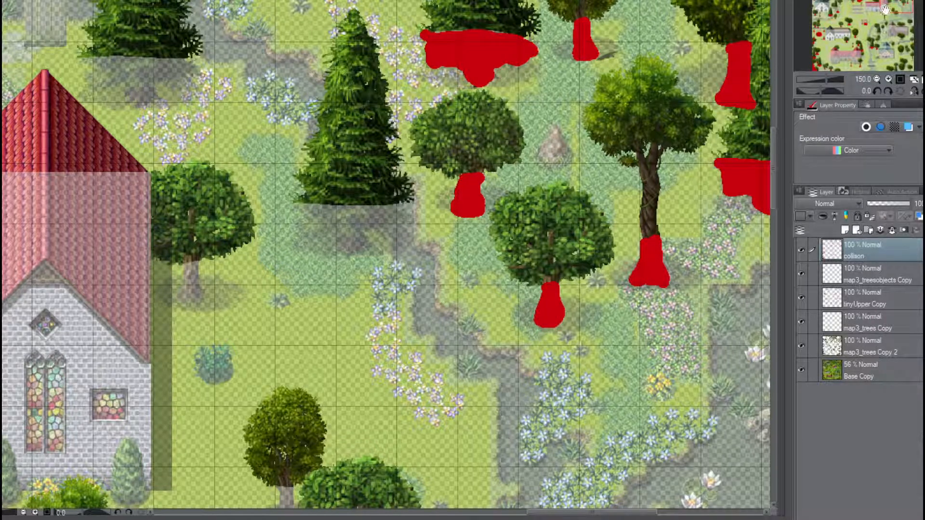
# Paint red collision over the round tree's trunk beside the church and two pine bases northeast of it, undoing a stray stroke
pyautogui.moveTo(897, 1); pyautogui.dragTo(890, 2)
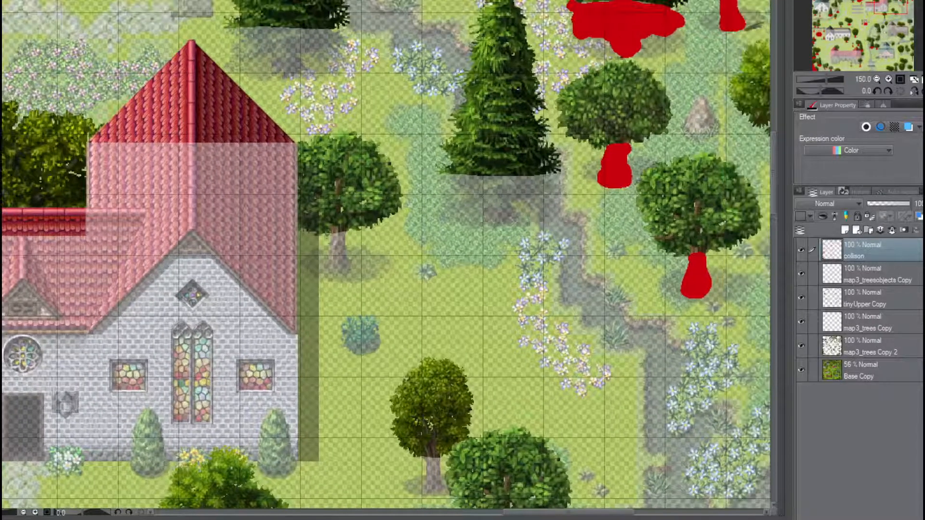
pyautogui.moveTo(330, 237)
pyautogui.mouseDown()
pyautogui.moveTo(340, 236)
pyautogui.moveTo(347, 262)
pyautogui.moveTo(333, 269)
pyautogui.moveTo(323, 255)
pyautogui.moveTo(337, 238)
pyautogui.moveTo(343, 258)
pyautogui.mouseUp()
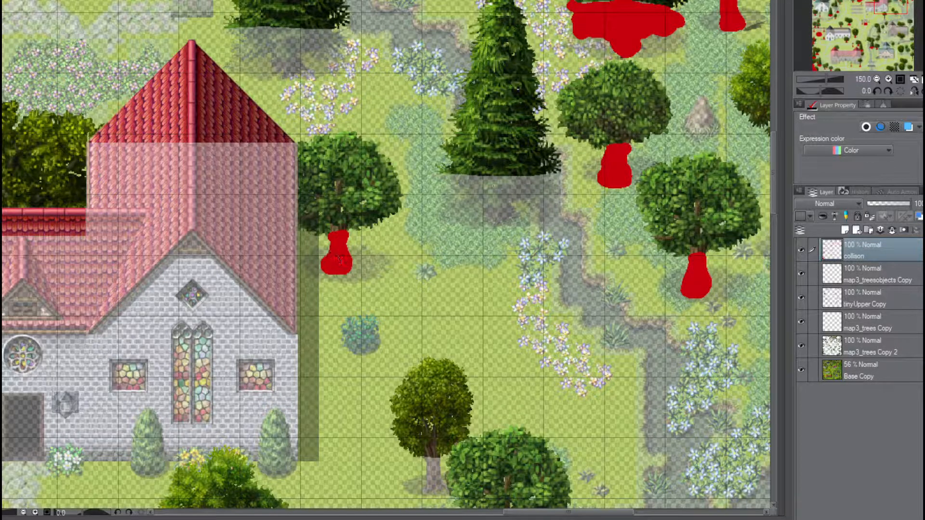
pyautogui.moveTo(436, 177); pyautogui.dragTo(503, 182)
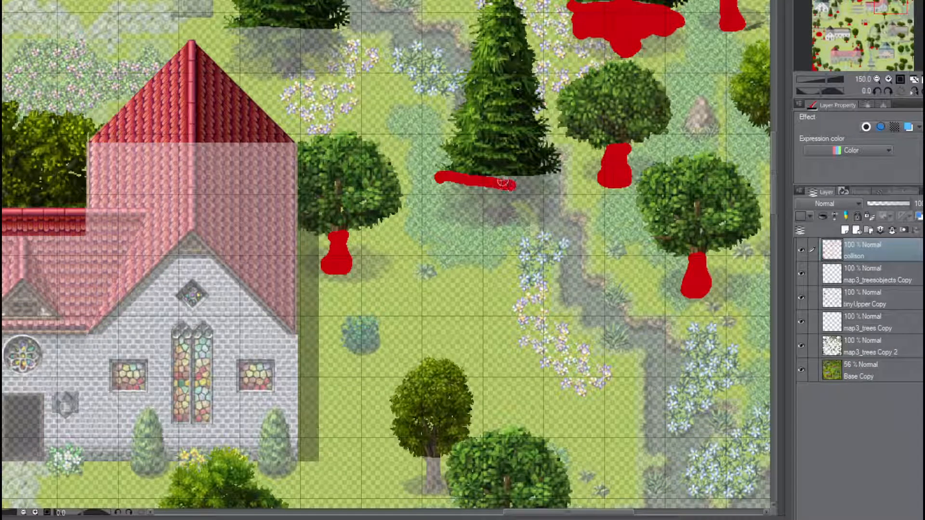
pyautogui.hotkey('ctrl', 'z')
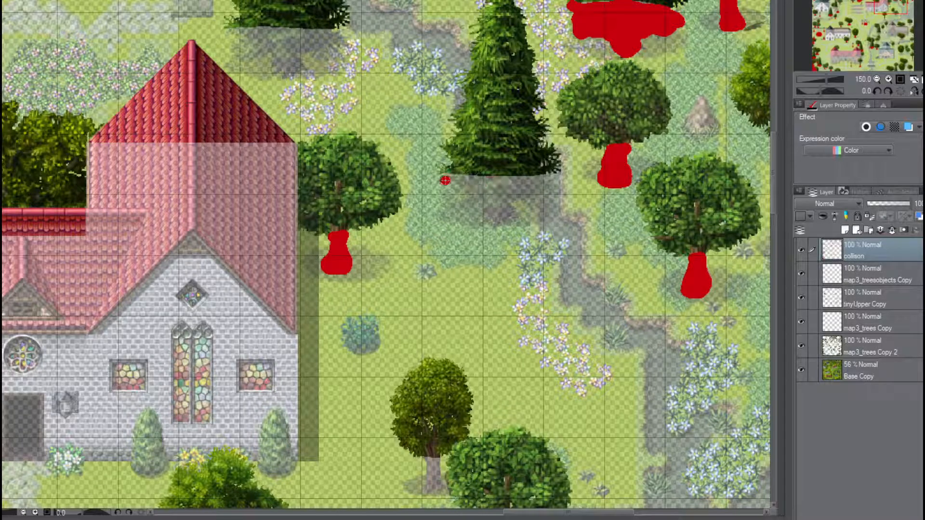
pyautogui.moveTo(445, 181)
pyautogui.mouseDown()
pyautogui.moveTo(555, 179)
pyautogui.moveTo(511, 201)
pyautogui.moveTo(506, 219)
pyautogui.moveTo(475, 205)
pyautogui.moveTo(448, 208)
pyautogui.moveTo(444, 185)
pyautogui.moveTo(495, 196)
pyautogui.moveTo(502, 213)
pyautogui.moveTo(511, 189)
pyautogui.moveTo(540, 186)
pyautogui.moveTo(509, 197)
pyautogui.mouseUp()
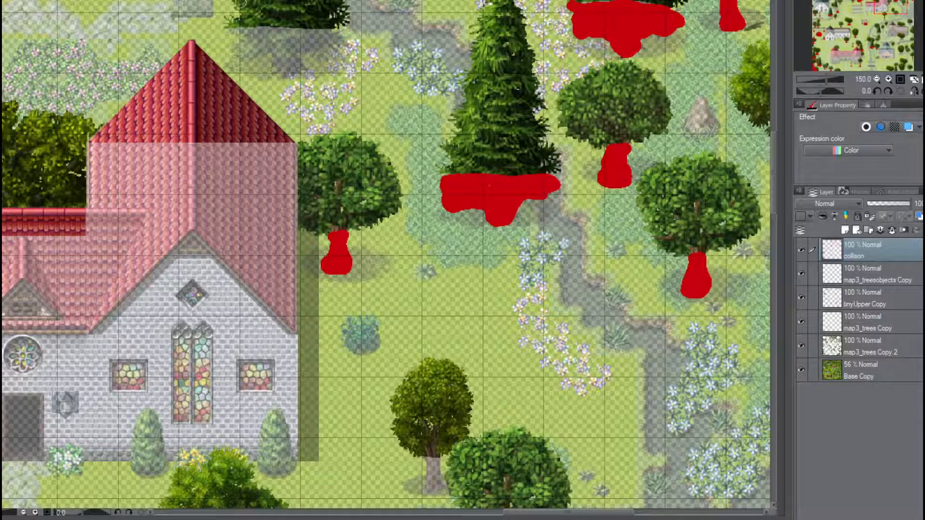
pyautogui.moveTo(229, 30)
pyautogui.mouseDown()
pyautogui.moveTo(337, 31)
pyautogui.moveTo(345, 41)
pyautogui.moveTo(304, 48)
pyautogui.moveTo(298, 65)
pyautogui.moveTo(280, 72)
pyautogui.moveTo(270, 54)
pyautogui.moveTo(234, 46)
pyautogui.moveTo(229, 34)
pyautogui.moveTo(335, 46)
pyautogui.moveTo(284, 41)
pyautogui.moveTo(280, 56)
pyautogui.moveTo(289, 58)
pyautogui.mouseUp()
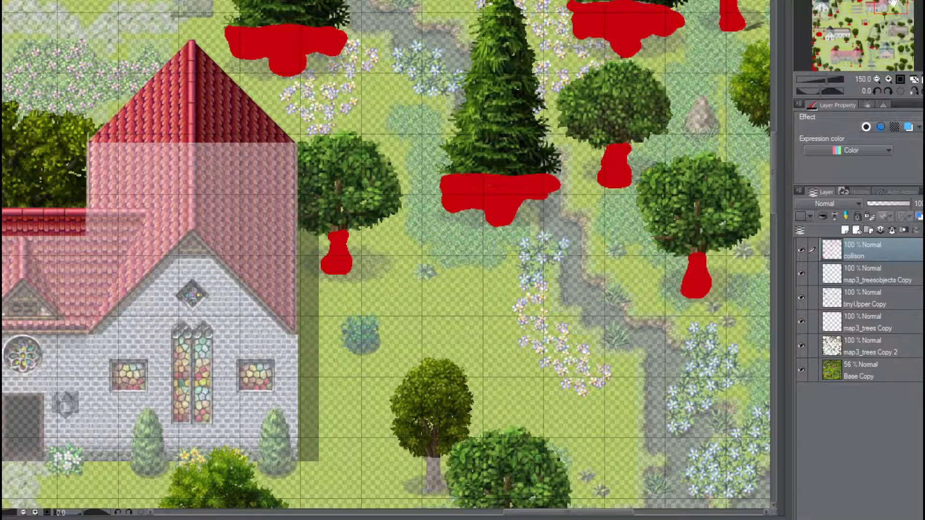
# Paint red collision over three tree trunks and the pale rock behind the round tree on the lawn southeast of the church
pyautogui.scroll(-10, 386, 256)
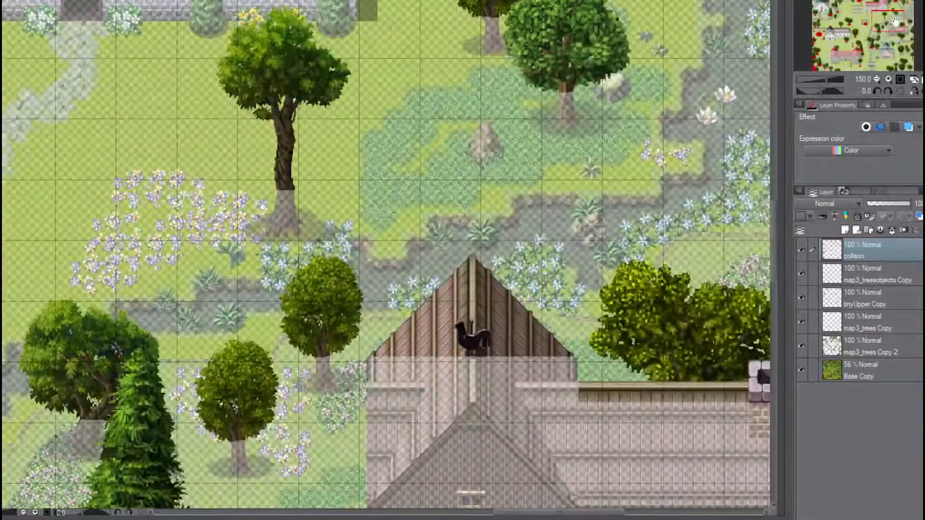
pyautogui.moveTo(895, 22); pyautogui.dragTo(894, 15)
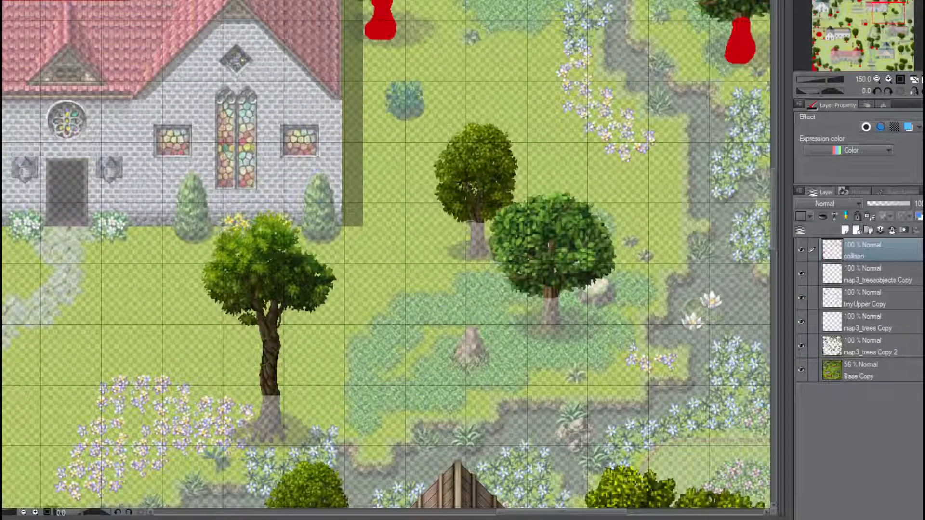
pyautogui.moveTo(470, 223)
pyautogui.mouseDown()
pyautogui.moveTo(485, 260)
pyautogui.moveTo(475, 223)
pyautogui.mouseUp()
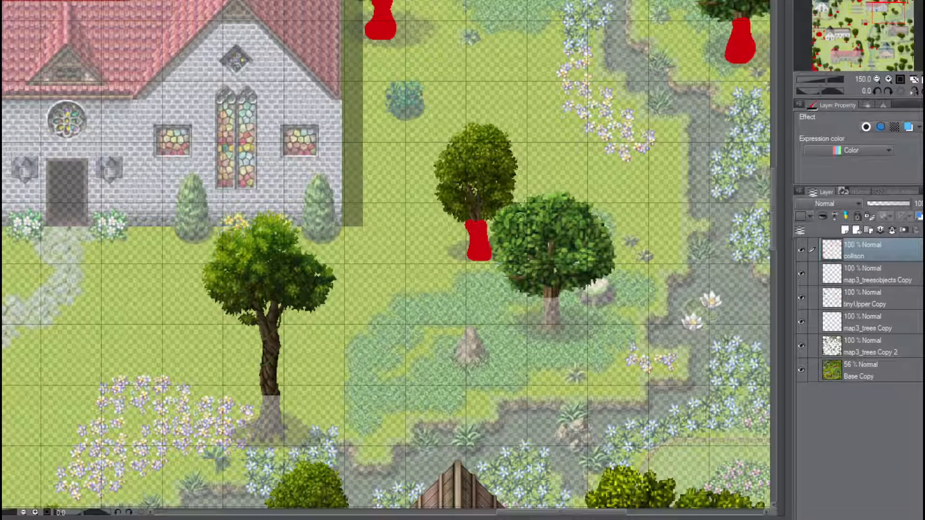
pyautogui.click(550, 304)
pyautogui.moveTo(552, 302)
pyautogui.mouseDown()
pyautogui.moveTo(562, 335)
pyautogui.moveTo(542, 334)
pyautogui.moveTo(545, 316)
pyautogui.moveTo(553, 326)
pyautogui.mouseUp()
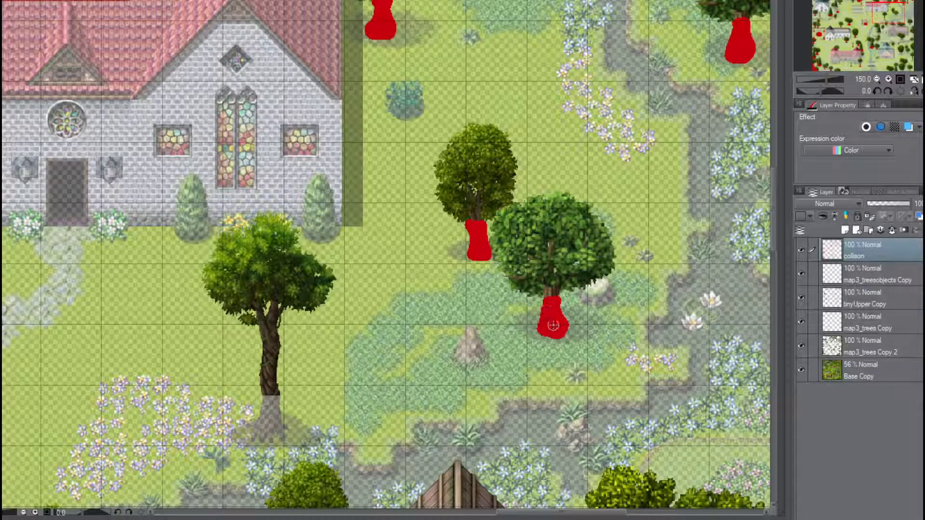
pyautogui.moveTo(580, 288)
pyautogui.mouseDown()
pyautogui.moveTo(597, 305)
pyautogui.moveTo(609, 294)
pyautogui.moveTo(588, 278)
pyautogui.mouseUp()
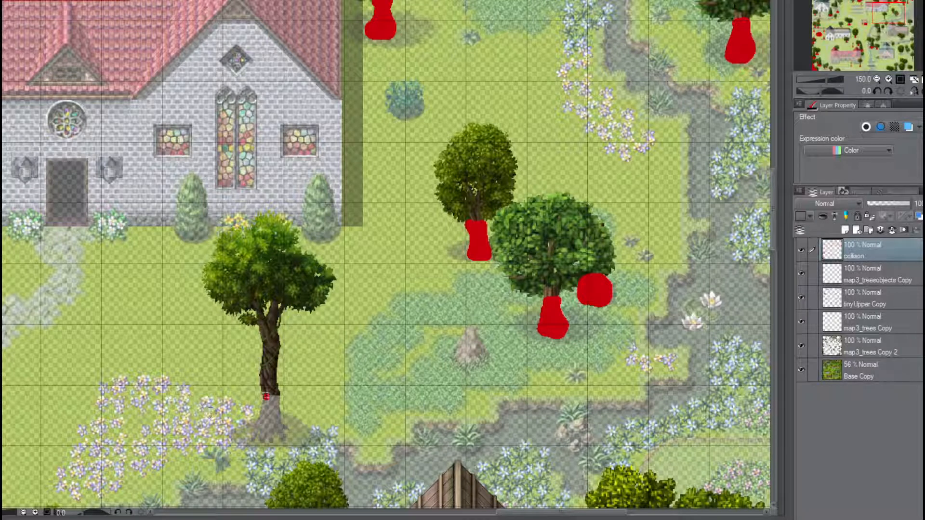
pyautogui.moveTo(266, 396)
pyautogui.mouseDown()
pyautogui.moveTo(288, 436)
pyautogui.moveTo(256, 430)
pyautogui.moveTo(266, 409)
pyautogui.moveTo(273, 424)
pyautogui.moveTo(262, 417)
pyautogui.mouseUp()
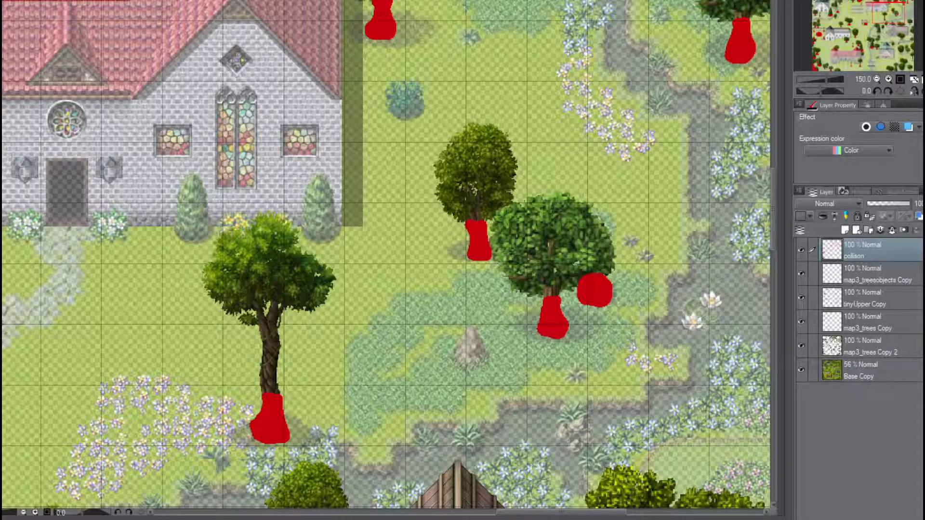
# Paint red collision over the four tree trunks around the eastern side of the brown house, including the large twisted tree in front
pyautogui.moveTo(906, 11); pyautogui.dragTo(914, 29)
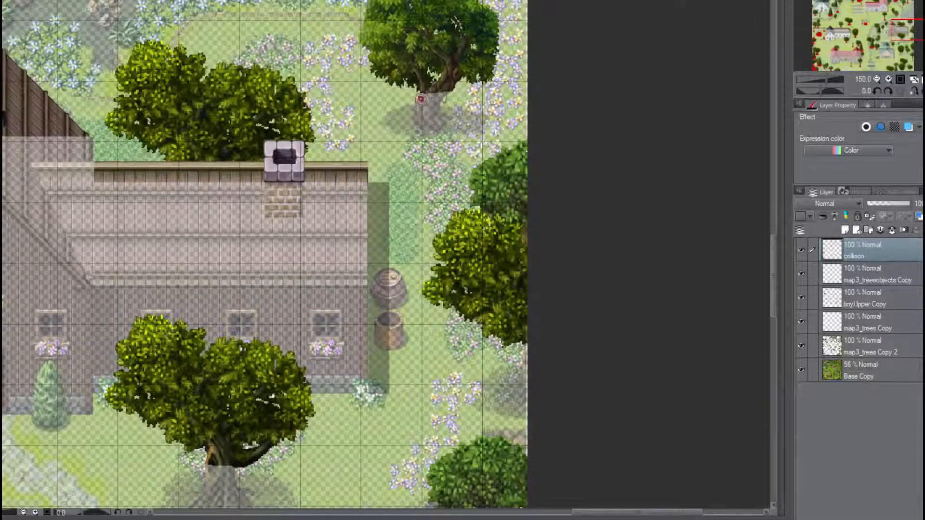
pyautogui.moveTo(420, 99)
pyautogui.mouseDown()
pyautogui.moveTo(443, 102)
pyautogui.moveTo(443, 120)
pyautogui.moveTo(429, 127)
pyautogui.moveTo(418, 104)
pyautogui.moveTo(433, 111)
pyautogui.mouseUp()
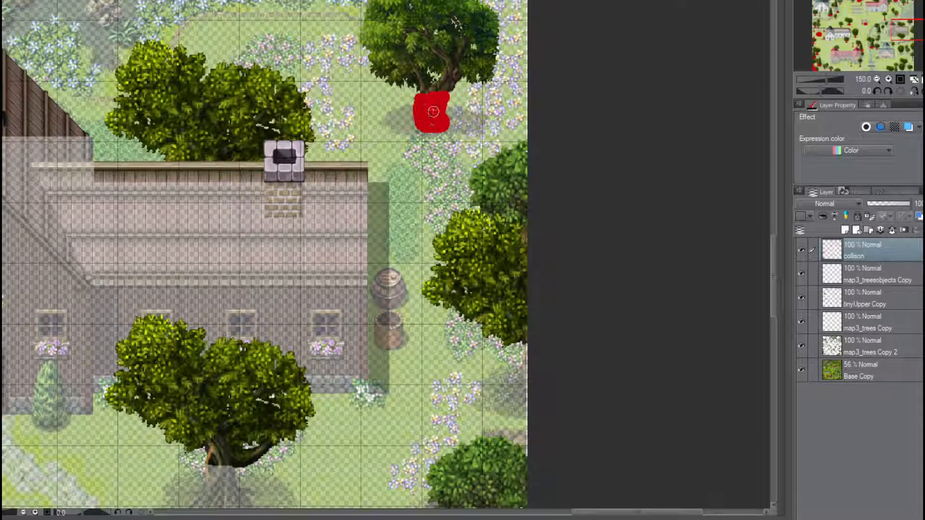
pyautogui.moveTo(899, 32); pyautogui.dragTo(899, 38)
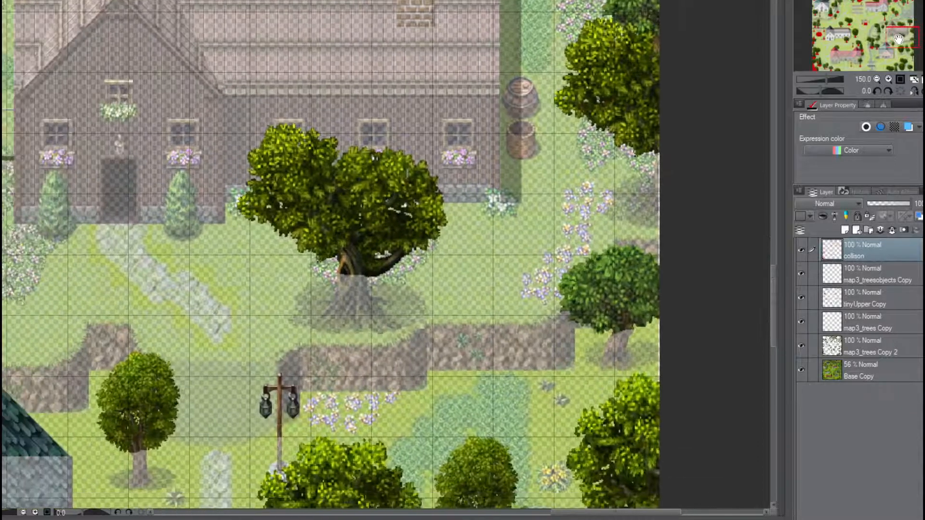
pyautogui.moveTo(661, 159)
pyautogui.mouseDown()
pyautogui.moveTo(655, 200)
pyautogui.moveTo(636, 218)
pyautogui.moveTo(655, 224)
pyautogui.moveTo(653, 208)
pyautogui.mouseUp()
pyautogui.moveTo(611, 336)
pyautogui.mouseDown()
pyautogui.moveTo(628, 333)
pyautogui.moveTo(631, 369)
pyautogui.moveTo(606, 365)
pyautogui.moveTo(619, 337)
pyautogui.moveTo(606, 352)
pyautogui.mouseUp()
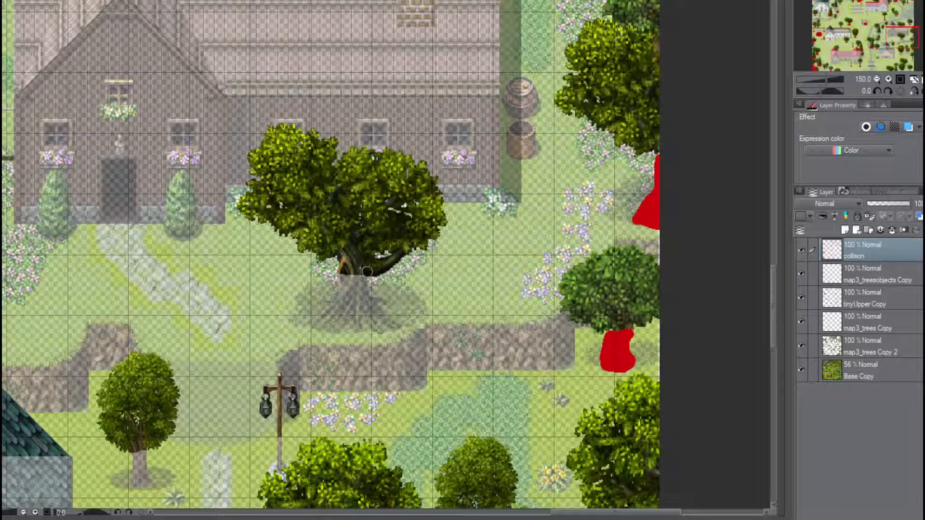
pyautogui.moveTo(340, 275)
pyautogui.mouseDown()
pyautogui.moveTo(364, 282)
pyautogui.moveTo(395, 324)
pyautogui.moveTo(380, 315)
pyautogui.moveTo(371, 326)
pyautogui.moveTo(318, 328)
pyautogui.moveTo(343, 277)
pyautogui.moveTo(331, 314)
pyautogui.moveTo(367, 311)
pyautogui.moveTo(355, 294)
pyautogui.moveTo(356, 305)
pyautogui.mouseUp()
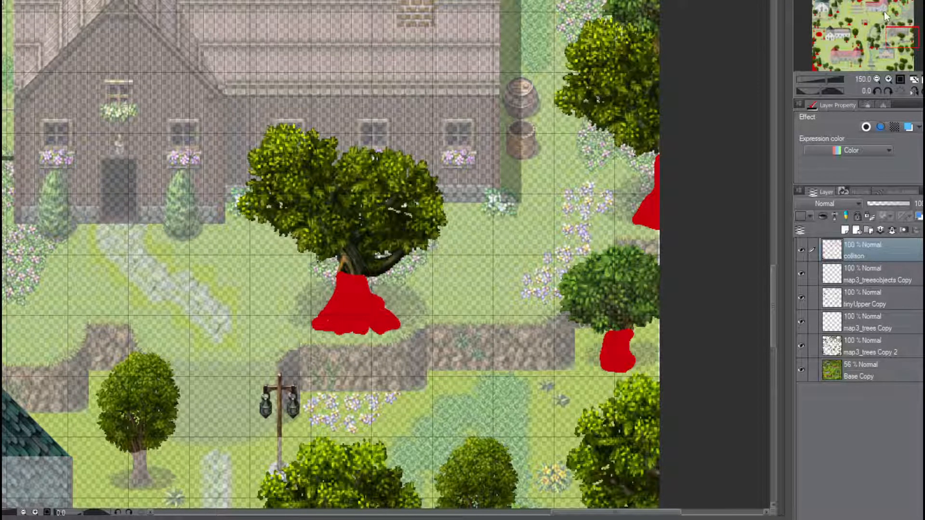
# Paint red collision over the two round trees' trunks and the trunk behind the pine, west of the brown house
pyautogui.moveTo(907, 38); pyautogui.dragTo(887, 25)
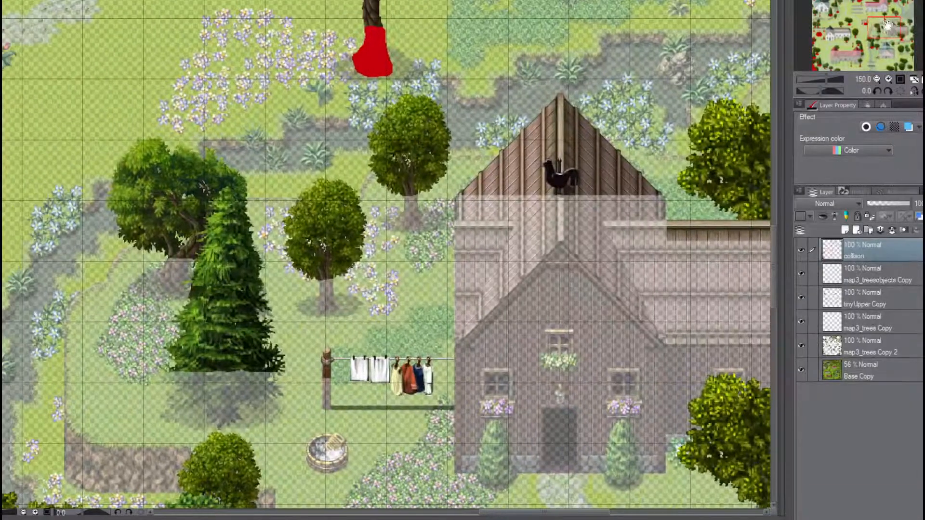
pyautogui.moveTo(403, 199)
pyautogui.mouseDown()
pyautogui.moveTo(420, 219)
pyautogui.moveTo(415, 230)
pyautogui.moveTo(408, 221)
pyautogui.mouseUp()
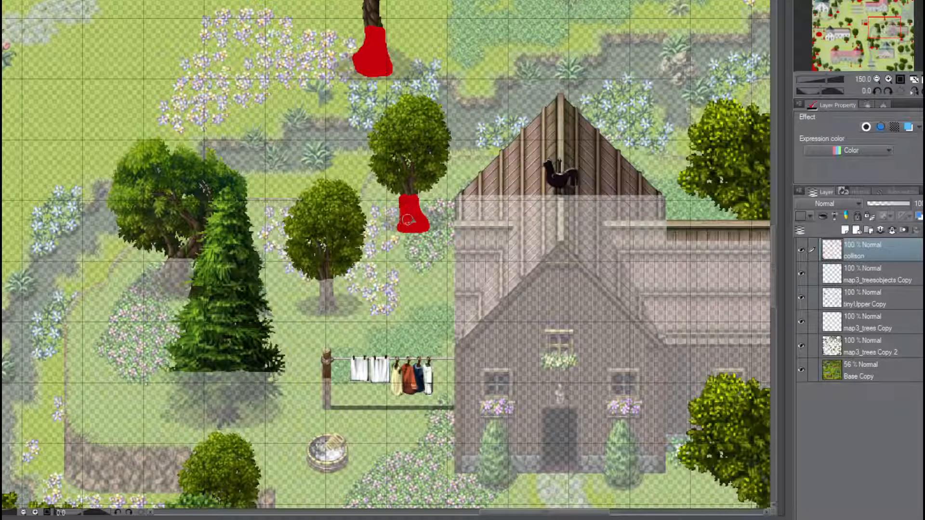
pyautogui.moveTo(338, 282)
pyautogui.mouseDown()
pyautogui.moveTo(322, 285)
pyautogui.moveTo(317, 315)
pyautogui.moveTo(333, 313)
pyautogui.moveTo(330, 294)
pyautogui.mouseUp()
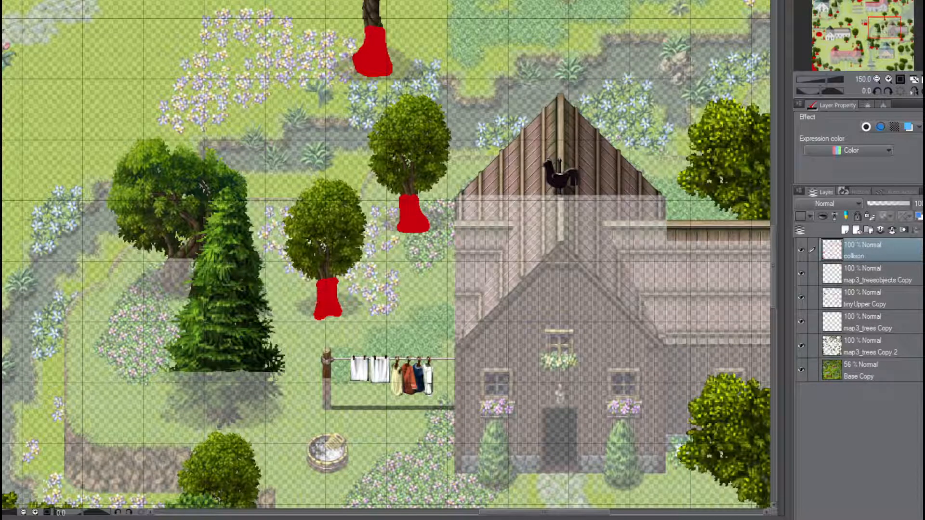
pyautogui.moveTo(165, 263)
pyautogui.mouseDown()
pyautogui.moveTo(189, 274)
pyautogui.moveTo(168, 287)
pyautogui.moveTo(164, 265)
pyautogui.moveTo(161, 289)
pyautogui.moveTo(173, 285)
pyautogui.mouseUp()
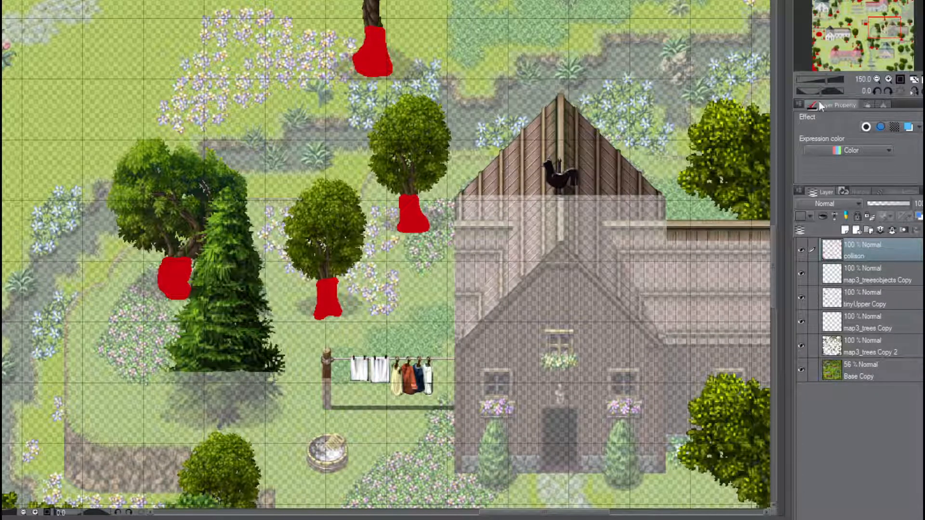
# Paint red collision over the pine base, the clothesline post and the washtub in the brown house's yard
pyautogui.moveTo(887, 20); pyautogui.dragTo(879, 32)
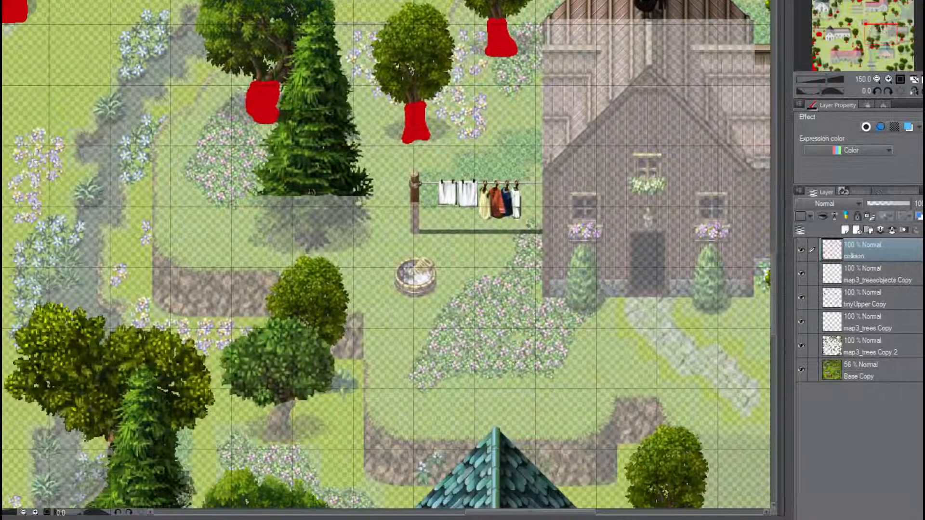
pyautogui.moveTo(258, 197)
pyautogui.mouseDown()
pyautogui.moveTo(369, 197)
pyautogui.moveTo(373, 217)
pyautogui.moveTo(330, 231)
pyautogui.moveTo(318, 249)
pyautogui.moveTo(282, 232)
pyautogui.moveTo(260, 233)
pyautogui.moveTo(258, 203)
pyautogui.moveTo(270, 222)
pyautogui.moveTo(280, 204)
pyautogui.moveTo(314, 238)
pyautogui.moveTo(318, 212)
pyautogui.moveTo(332, 222)
pyautogui.moveTo(354, 206)
pyautogui.moveTo(344, 222)
pyautogui.mouseUp()
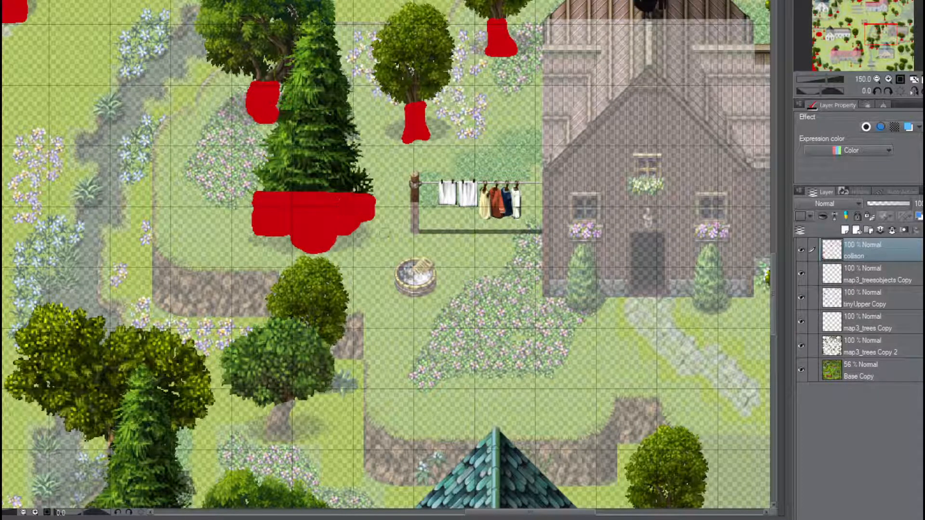
pyautogui.moveTo(414, 204); pyautogui.dragTo(416, 216)
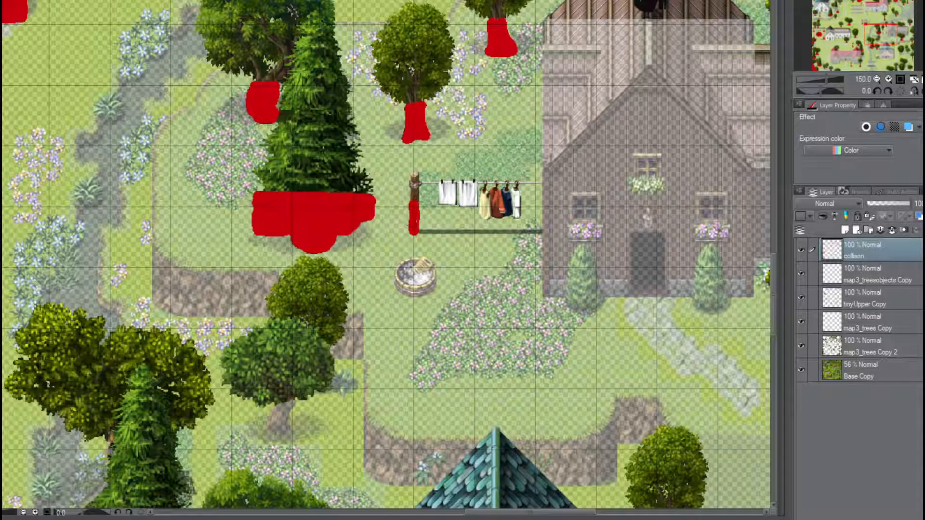
pyautogui.moveTo(409, 264)
pyautogui.mouseDown()
pyautogui.moveTo(396, 280)
pyautogui.moveTo(415, 291)
pyautogui.moveTo(427, 273)
pyautogui.moveTo(420, 262)
pyautogui.moveTo(431, 287)
pyautogui.moveTo(412, 293)
pyautogui.moveTo(402, 277)
pyautogui.moveTo(413, 279)
pyautogui.mouseUp()
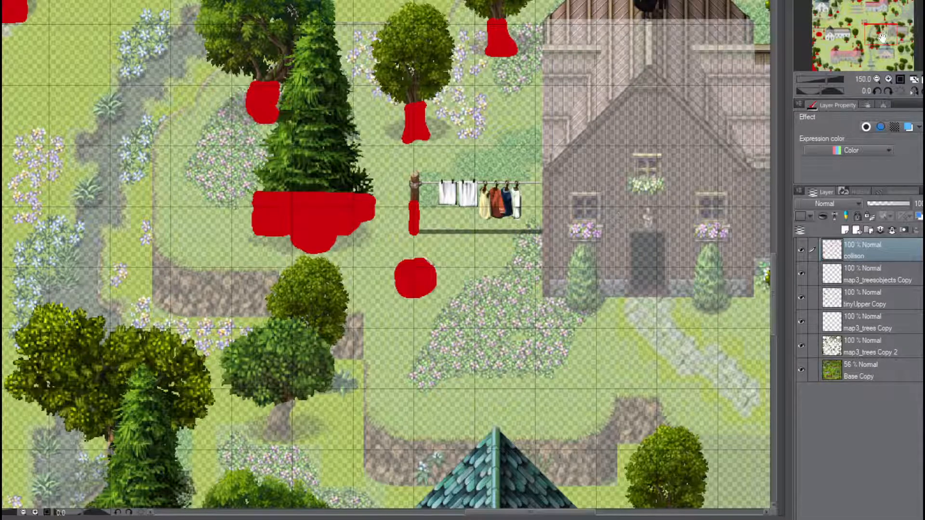
# Paint red collision over the three tree trunks northeast and east of the teal-roofed brick house
pyautogui.moveTo(883, 37); pyautogui.dragTo(900, 51)
pyautogui.moveTo(905, 51); pyautogui.dragTo(893, 53)
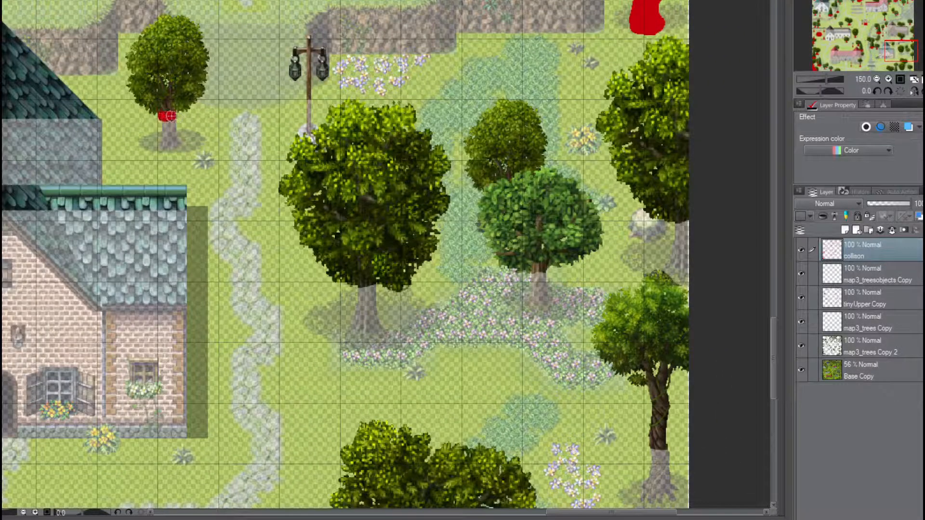
pyautogui.moveTo(167, 115)
pyautogui.mouseDown()
pyautogui.moveTo(177, 143)
pyautogui.moveTo(170, 153)
pyautogui.moveTo(164, 126)
pyautogui.mouseUp()
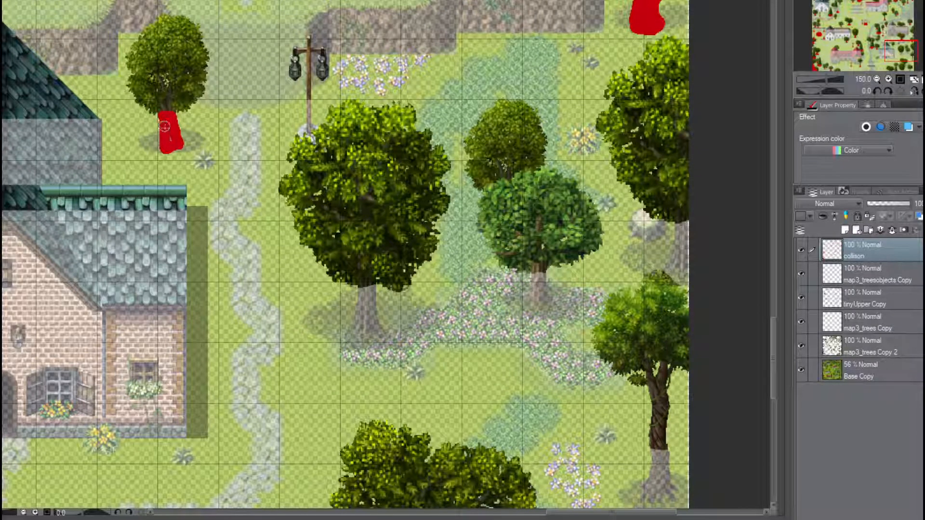
pyautogui.moveTo(361, 286)
pyautogui.mouseDown()
pyautogui.moveTo(349, 337)
pyautogui.moveTo(380, 337)
pyautogui.moveTo(371, 287)
pyautogui.moveTo(367, 324)
pyautogui.mouseUp()
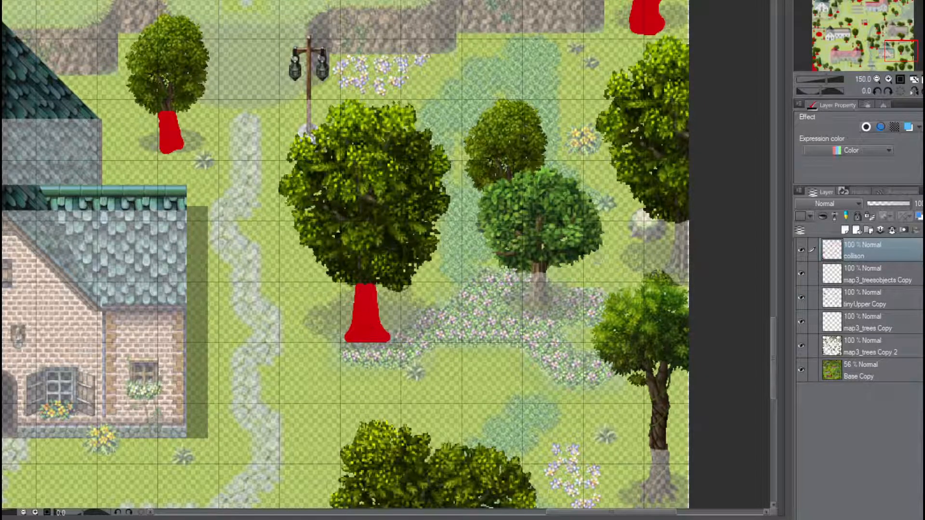
pyautogui.moveTo(537, 276)
pyautogui.mouseDown()
pyautogui.moveTo(554, 311)
pyautogui.moveTo(530, 308)
pyautogui.moveTo(535, 293)
pyautogui.moveTo(542, 303)
pyautogui.mouseUp()
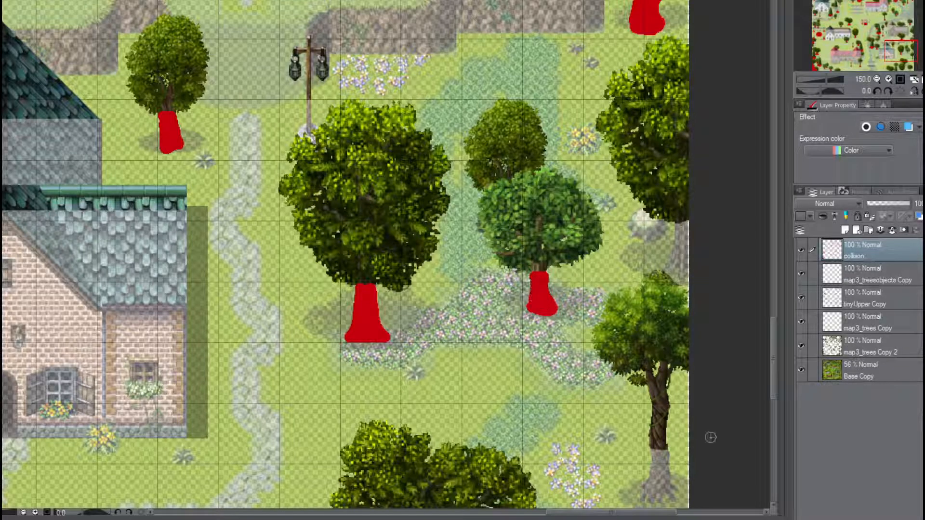
# Paint red collision over the twisted trunk by the eastern edge and the bushy tree's trunk in the map's southeast corner
pyautogui.moveTo(901, 46); pyautogui.dragTo(890, 67)
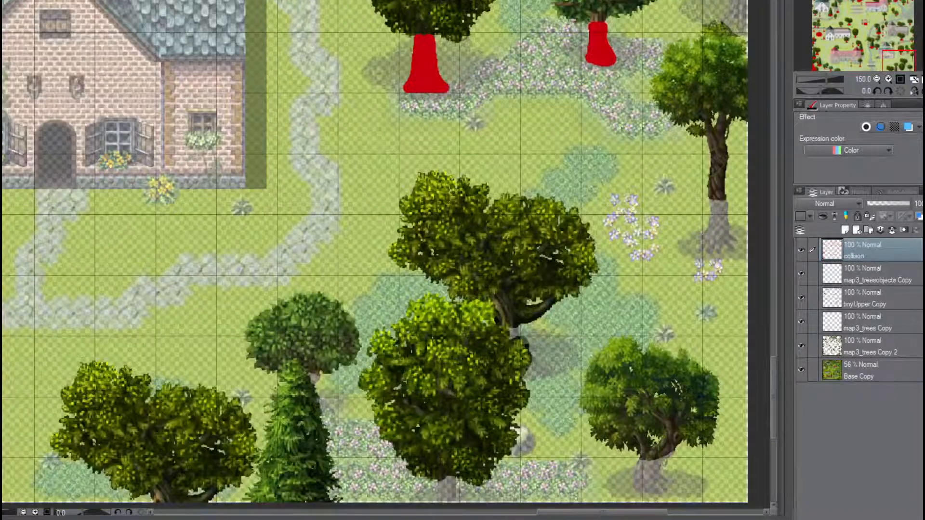
pyautogui.moveTo(721, 205)
pyautogui.mouseDown()
pyautogui.moveTo(709, 203)
pyautogui.moveTo(727, 212)
pyautogui.moveTo(728, 250)
pyautogui.moveTo(705, 247)
pyautogui.moveTo(718, 212)
pyautogui.moveTo(703, 250)
pyautogui.moveTo(723, 229)
pyautogui.mouseUp()
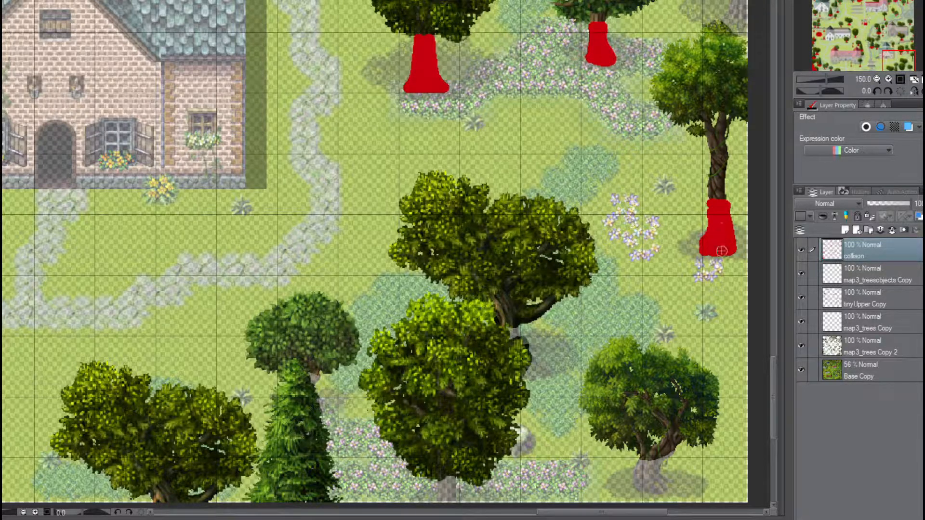
pyautogui.moveTo(902, 60); pyautogui.dragTo(899, 66)
pyautogui.moveTo(658, 310)
pyautogui.mouseDown()
pyautogui.moveTo(679, 331)
pyautogui.moveTo(669, 341)
pyautogui.moveTo(652, 337)
pyautogui.moveTo(650, 320)
pyautogui.moveTo(665, 329)
pyautogui.mouseUp()
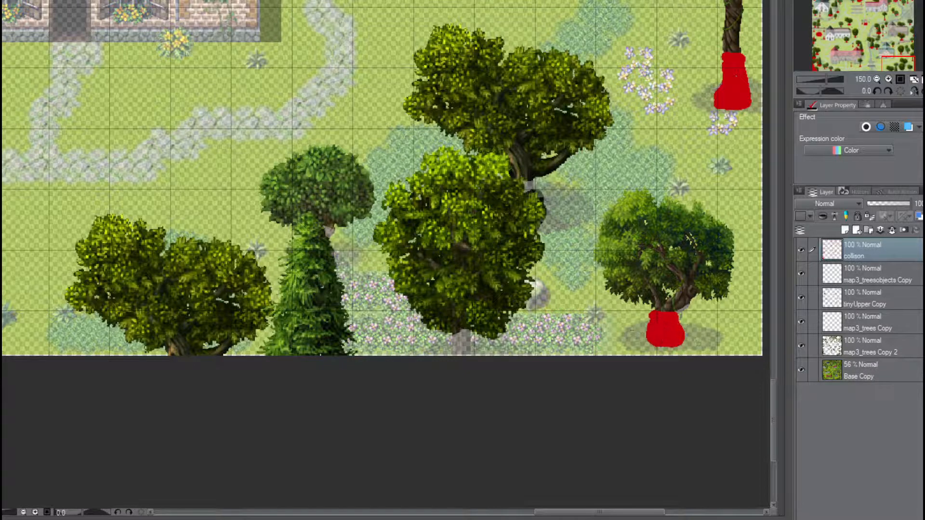
# Paint red collision over the large tree's trunk at the southern edge, the twisted tree's roots behind it and the trunk behind the pine
pyautogui.moveTo(455, 341)
pyautogui.mouseDown()
pyautogui.moveTo(463, 332)
pyautogui.moveTo(468, 349)
pyautogui.moveTo(459, 349)
pyautogui.mouseUp()
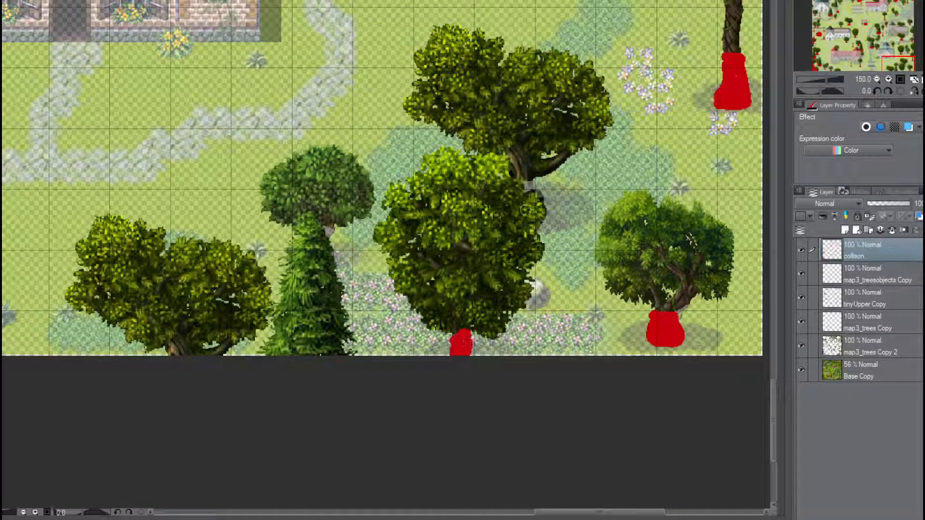
pyautogui.moveTo(515, 186)
pyautogui.mouseDown()
pyautogui.moveTo(537, 184)
pyautogui.moveTo(508, 201)
pyautogui.moveTo(500, 227)
pyautogui.moveTo(518, 203)
pyautogui.moveTo(520, 224)
pyautogui.moveTo(530, 202)
pyautogui.moveTo(543, 226)
pyautogui.moveTo(555, 224)
pyautogui.moveTo(537, 193)
pyautogui.mouseUp()
pyautogui.moveTo(325, 231)
pyautogui.mouseDown()
pyautogui.moveTo(320, 256)
pyautogui.moveTo(337, 288)
pyautogui.moveTo(324, 254)
pyautogui.moveTo(317, 284)
pyautogui.moveTo(316, 273)
pyautogui.mouseUp()
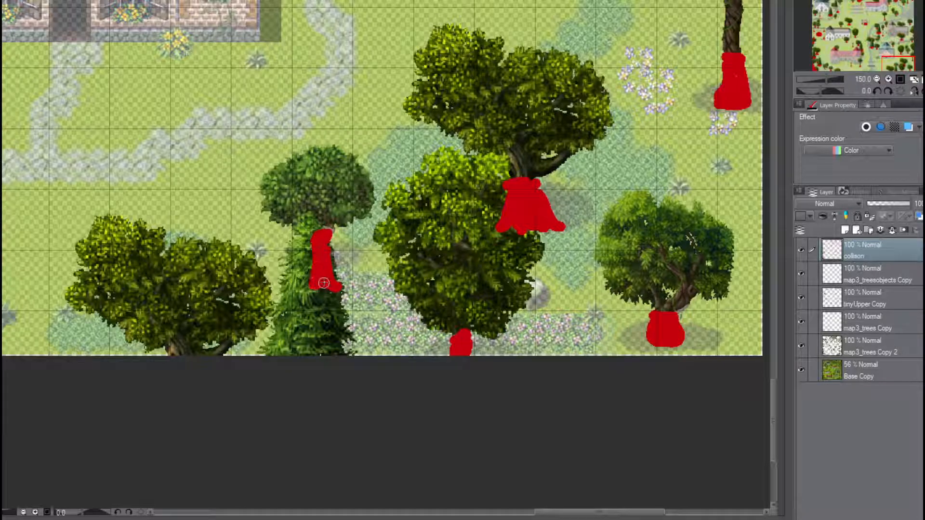
# Paint red collision over the lamp post by the bridge and two trunks northwest of the brick house, one behind a pine
pyautogui.moveTo(897, 61)
pyautogui.mouseDown()
pyautogui.moveTo(871, 56)
pyautogui.moveTo(882, 56)
pyautogui.mouseUp()
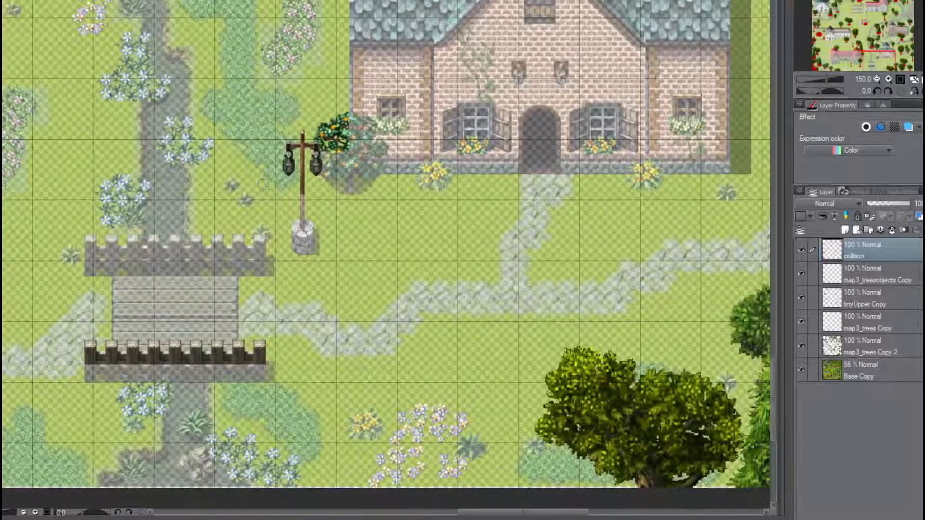
pyautogui.moveTo(302, 195)
pyautogui.mouseDown()
pyautogui.moveTo(296, 240)
pyautogui.moveTo(304, 228)
pyautogui.moveTo(308, 243)
pyautogui.mouseUp()
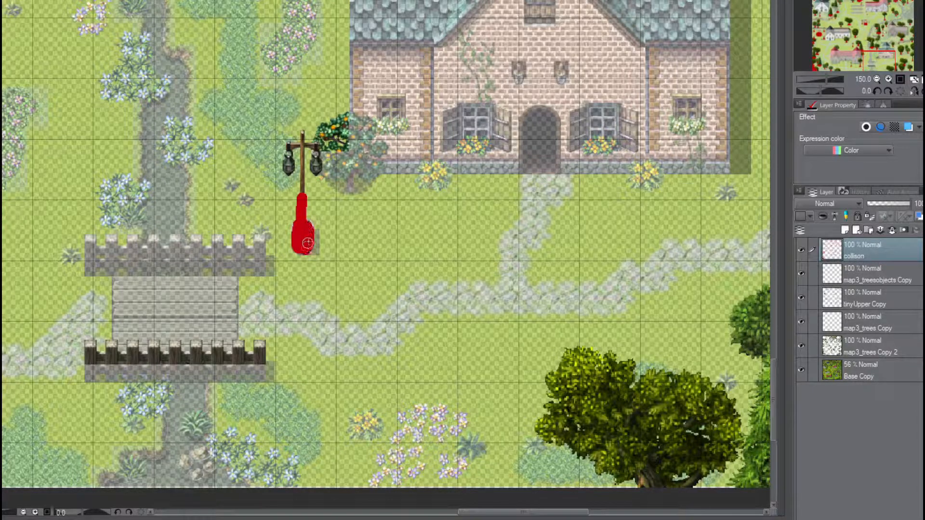
pyautogui.moveTo(878, 57); pyautogui.dragTo(871, 40)
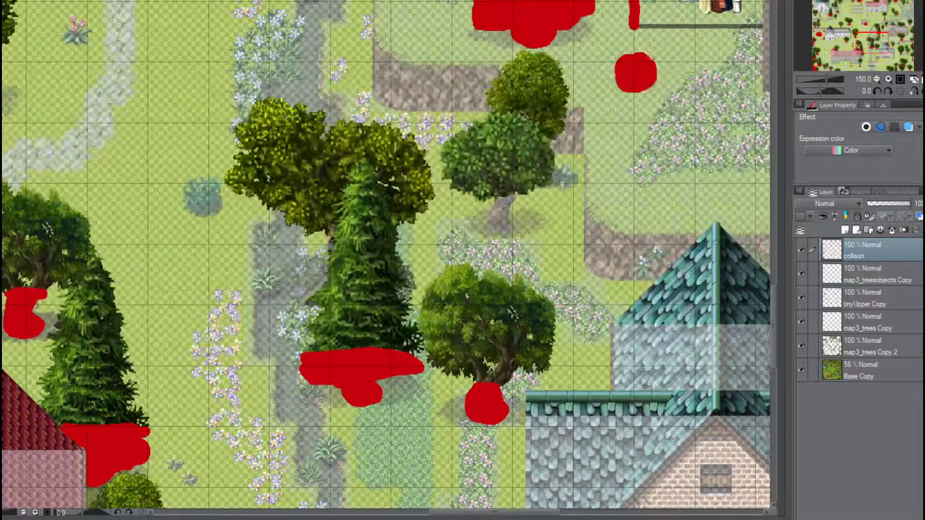
pyautogui.moveTo(501, 202)
pyautogui.mouseDown()
pyautogui.moveTo(509, 198)
pyautogui.moveTo(501, 231)
pyautogui.moveTo(494, 207)
pyautogui.moveTo(496, 231)
pyautogui.moveTo(498, 224)
pyautogui.mouseUp()
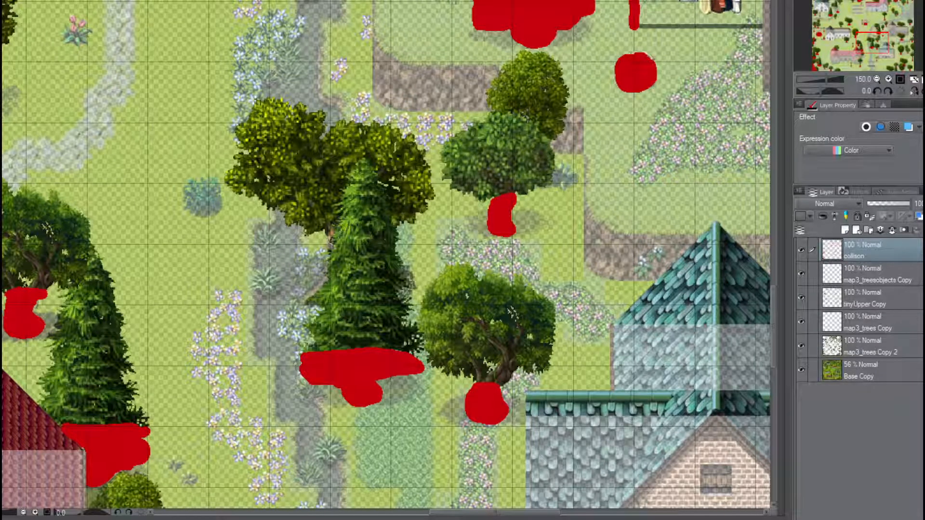
pyautogui.moveTo(334, 237)
pyautogui.mouseDown()
pyautogui.moveTo(348, 235)
pyautogui.moveTo(371, 288)
pyautogui.moveTo(331, 241)
pyautogui.moveTo(330, 290)
pyautogui.moveTo(345, 257)
pyautogui.moveTo(357, 285)
pyautogui.moveTo(337, 292)
pyautogui.moveTo(368, 293)
pyautogui.mouseUp()
# Paint red collision over two trunks east of the white bell-tower house and the round tree's trunk beside the red-roofed stone building
pyautogui.moveTo(882, 41); pyautogui.dragTo(828, 10)
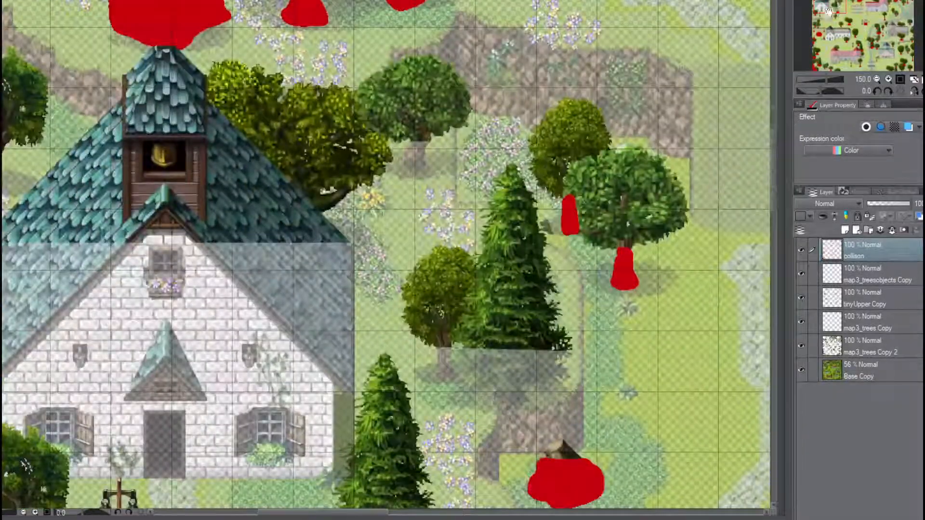
pyautogui.moveTo(438, 351)
pyautogui.mouseDown()
pyautogui.moveTo(448, 349)
pyautogui.moveTo(458, 379)
pyautogui.moveTo(437, 379)
pyautogui.moveTo(441, 370)
pyautogui.mouseUp()
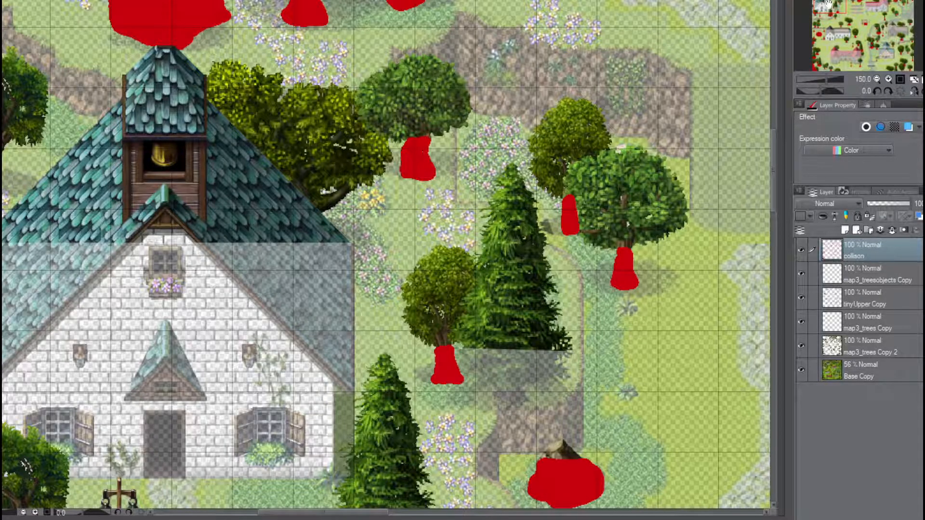
pyautogui.moveTo(828, 4); pyautogui.dragTo(864, 57)
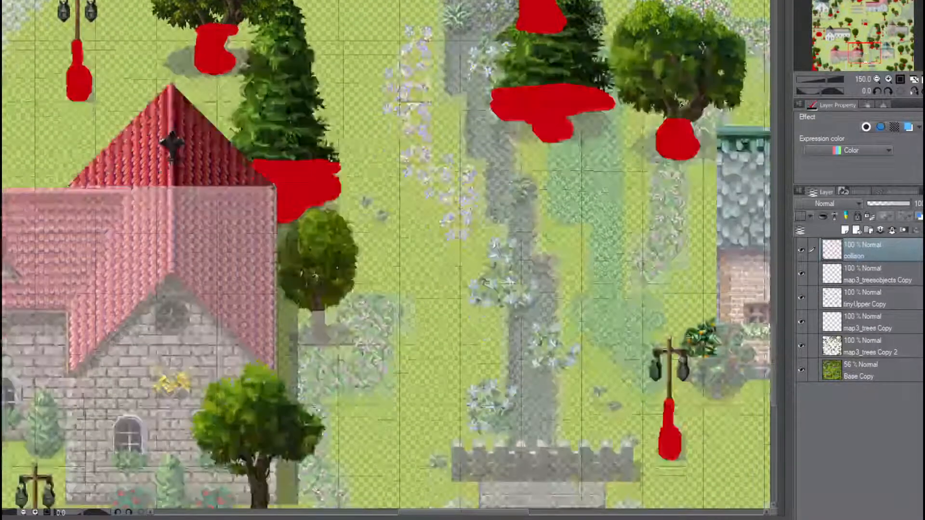
pyautogui.moveTo(319, 309)
pyautogui.mouseDown()
pyautogui.moveTo(328, 339)
pyautogui.moveTo(315, 328)
pyautogui.moveTo(314, 340)
pyautogui.mouseUp()
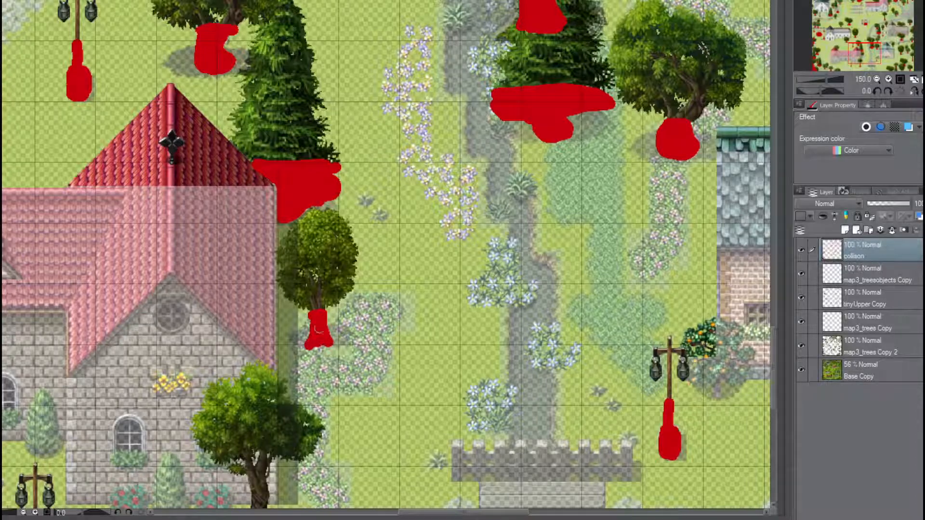
# Paint red collision over the large tree's trunk at the map's eastern edge and the pale rock beside it
pyautogui.moveTo(864, 56); pyautogui.dragTo(902, 52)
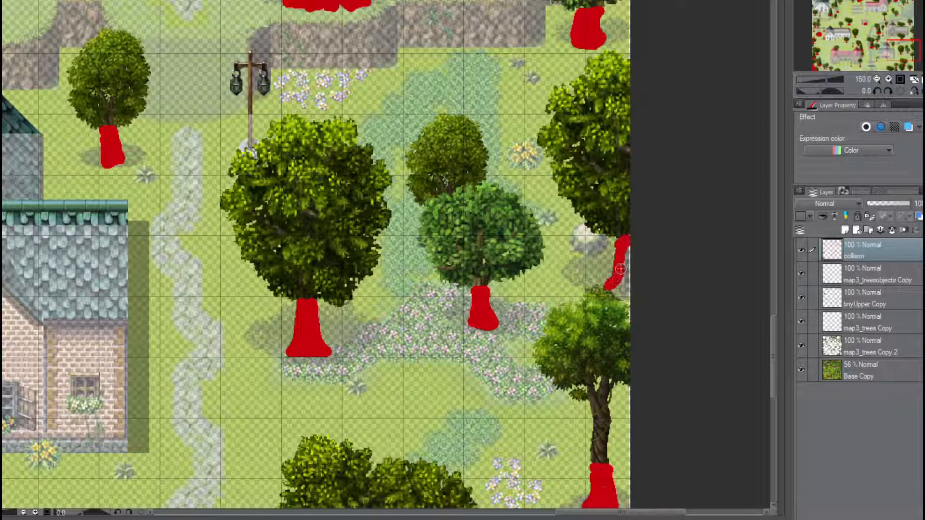
pyautogui.moveTo(623, 285); pyautogui.dragTo(623, 250)
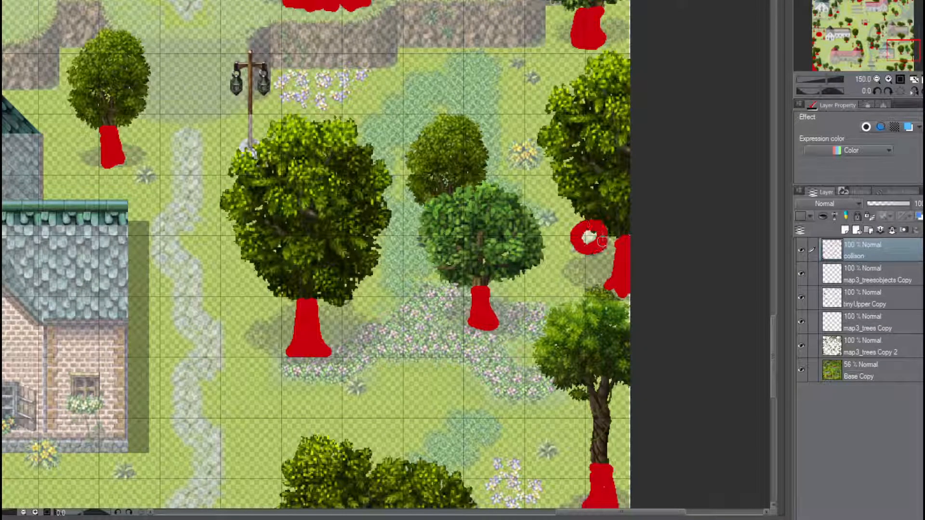
pyautogui.moveTo(603, 241)
pyautogui.mouseDown()
pyautogui.moveTo(587, 237)
pyautogui.moveTo(595, 239)
pyautogui.mouseUp()
# Paint red collision over the round tree's trunk behind the pine and the pine's base near the lamp post, undoing stray strokes
pyautogui.moveTo(909, 42); pyautogui.dragTo(861, 5)
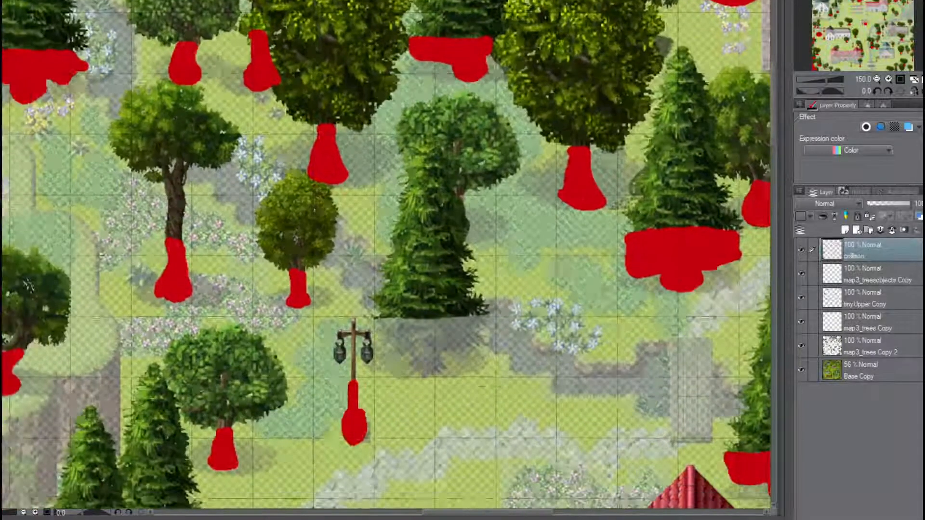
pyautogui.moveTo(461, 195)
pyautogui.mouseDown()
pyautogui.moveTo(460, 236)
pyautogui.moveTo(456, 197)
pyautogui.moveTo(452, 236)
pyautogui.moveTo(453, 199)
pyautogui.moveTo(450, 233)
pyautogui.moveTo(464, 206)
pyautogui.moveTo(463, 229)
pyautogui.moveTo(453, 200)
pyautogui.moveTo(448, 235)
pyautogui.mouseUp()
pyautogui.hotkey('ctrl', 'z')
pyautogui.hotkey('ctrl', 'z')
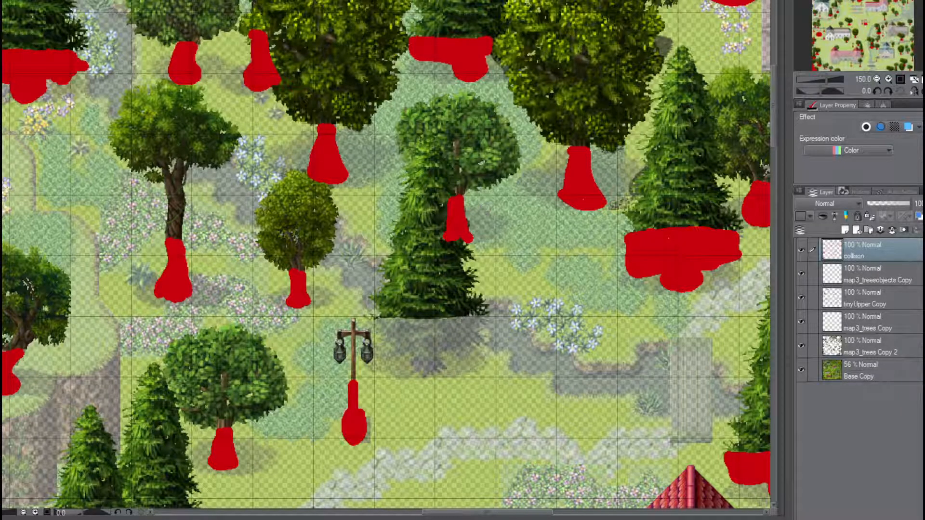
pyautogui.moveTo(365, 322)
pyautogui.mouseDown()
pyautogui.moveTo(465, 319)
pyautogui.moveTo(489, 328)
pyautogui.moveTo(482, 347)
pyautogui.moveTo(418, 373)
pyautogui.moveTo(411, 354)
pyautogui.moveTo(384, 357)
pyautogui.moveTo(370, 321)
pyautogui.moveTo(387, 323)
pyautogui.moveTo(391, 348)
pyautogui.moveTo(408, 335)
pyautogui.moveTo(426, 356)
pyautogui.moveTo(420, 365)
pyautogui.moveTo(418, 338)
pyautogui.moveTo(472, 340)
pyautogui.moveTo(464, 325)
pyautogui.mouseUp()
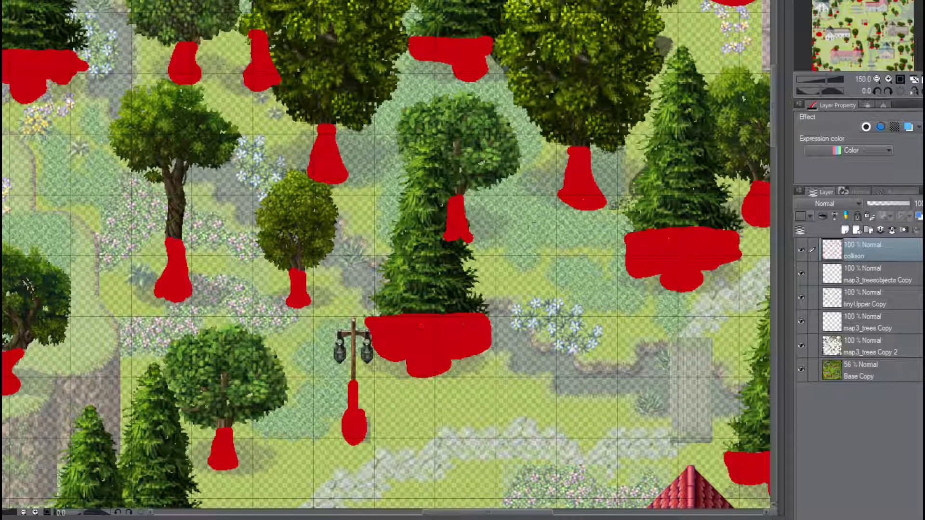
# Paint red collision over the partly hidden trunk just west of the pine at the map's northern edge
pyautogui.moveTo(289, 193); pyautogui.dragTo(567, 412, button='middle')
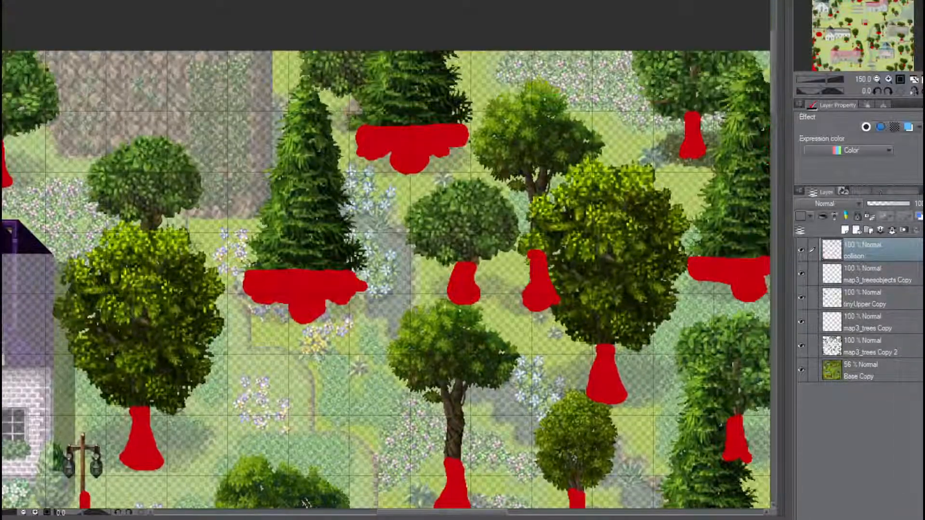
pyautogui.moveTo(305, 504); pyautogui.dragTo(277, 488, button='middle')
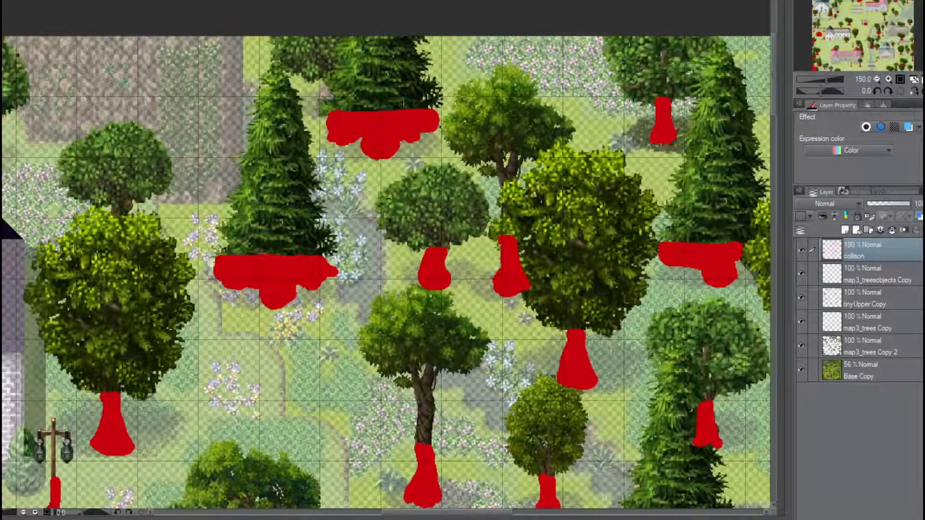
pyautogui.click(331, 80)
pyautogui.moveTo(345, 76); pyautogui.dragTo(350, 114)
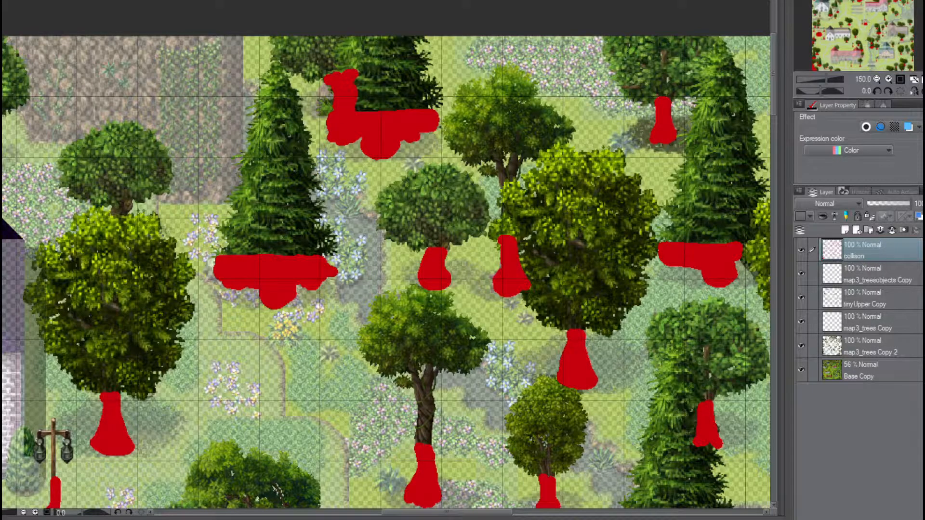
# Paint red collision over the small pale rock west of the pine near the map's southwest corner
pyautogui.moveTo(61, 308); pyautogui.dragTo(707, 337, button='middle')
pyautogui.moveTo(224, 434); pyautogui.dragTo(561, 199, button='middle')
pyautogui.moveTo(723, 286); pyautogui.dragTo(63, 271, button='middle')
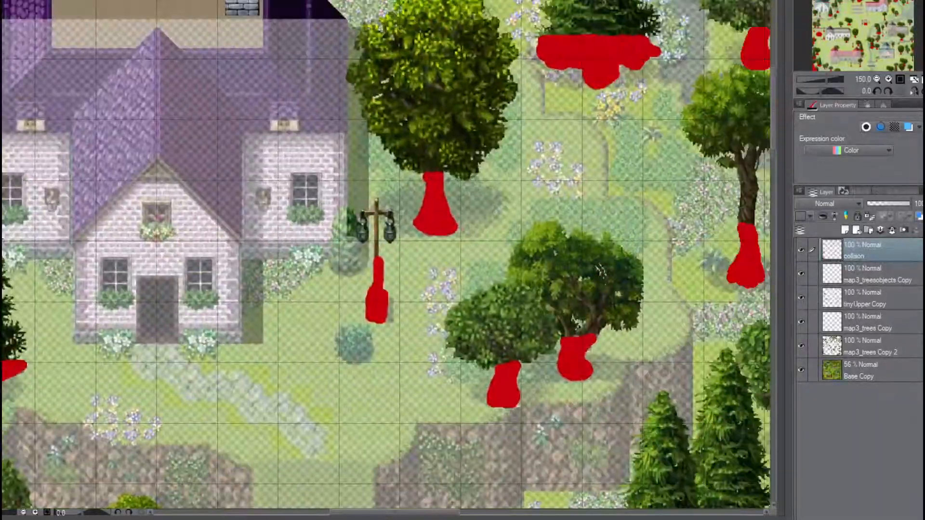
pyautogui.moveTo(859, 0); pyautogui.dragTo(864, 32)
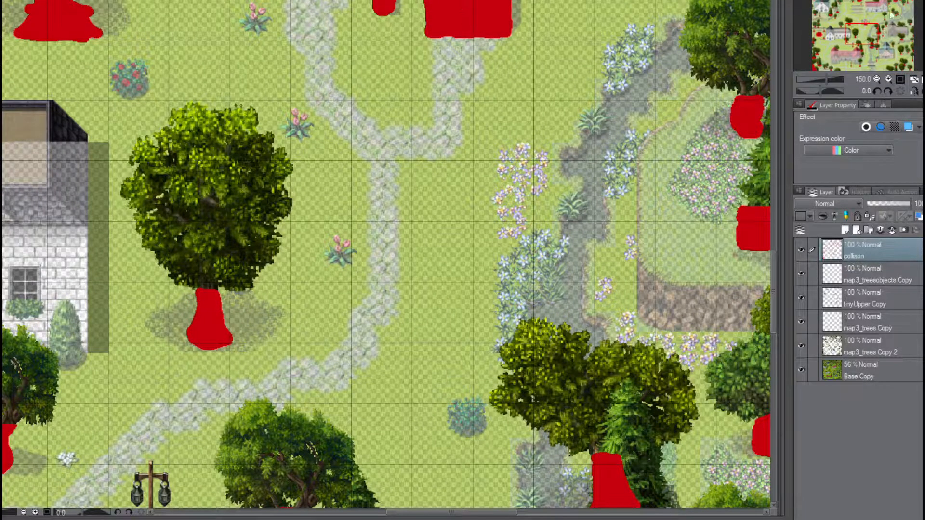
pyautogui.moveTo(865, 36); pyautogui.dragTo(835, 68)
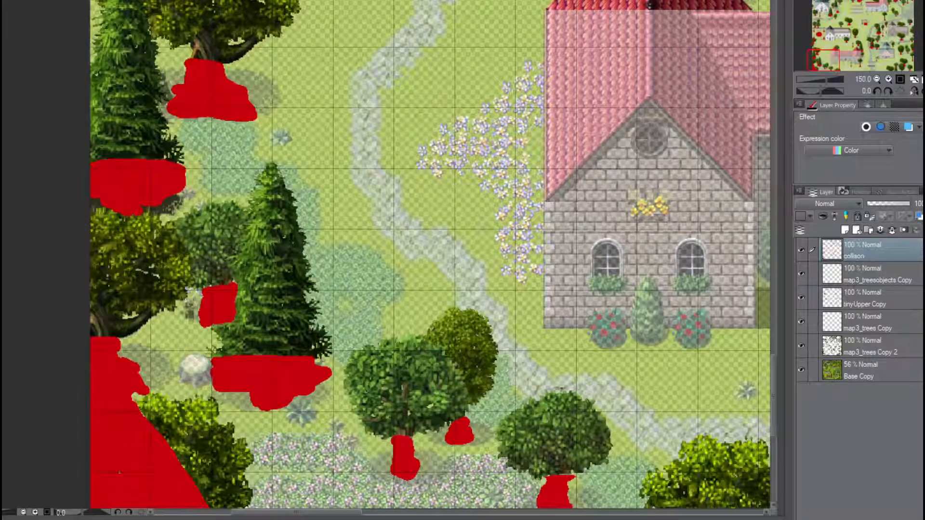
pyautogui.moveTo(195, 365)
pyautogui.mouseDown()
pyautogui.moveTo(191, 378)
pyautogui.moveTo(188, 360)
pyautogui.moveTo(184, 367)
pyautogui.moveTo(194, 381)
pyautogui.moveTo(192, 361)
pyautogui.mouseUp()
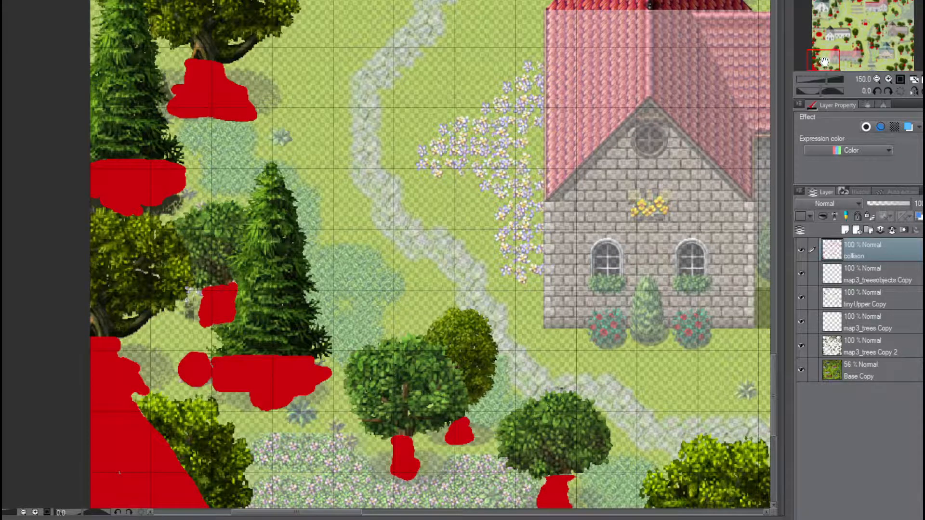
# Fill rectangular red collision over the west wing and middle section of the red-roofed stone building, below the tower roof
pyautogui.moveTo(825, 62)
pyautogui.mouseDown()
pyautogui.moveTo(850, 59)
pyautogui.moveTo(829, 65)
pyautogui.mouseUp()
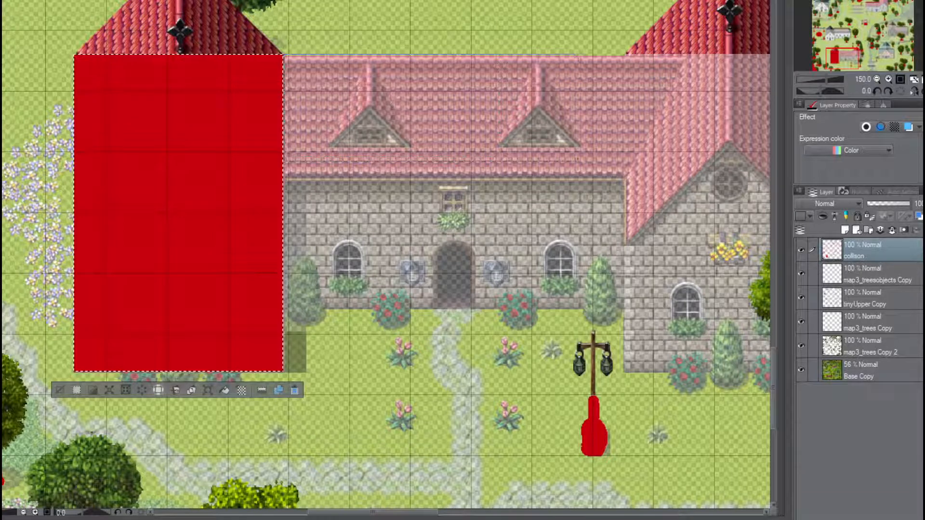
pyautogui.moveTo(626, 177); pyautogui.dragTo(624, 309)
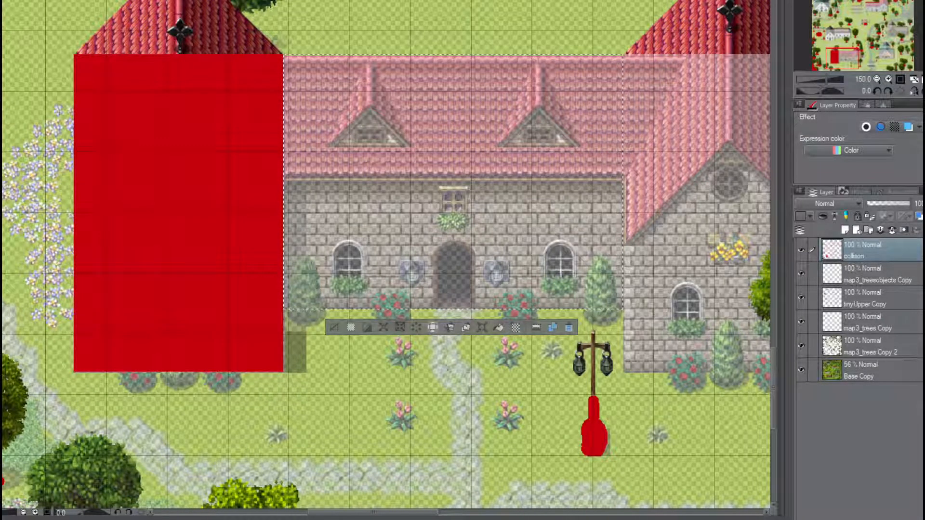
pyautogui.click(461, 129)
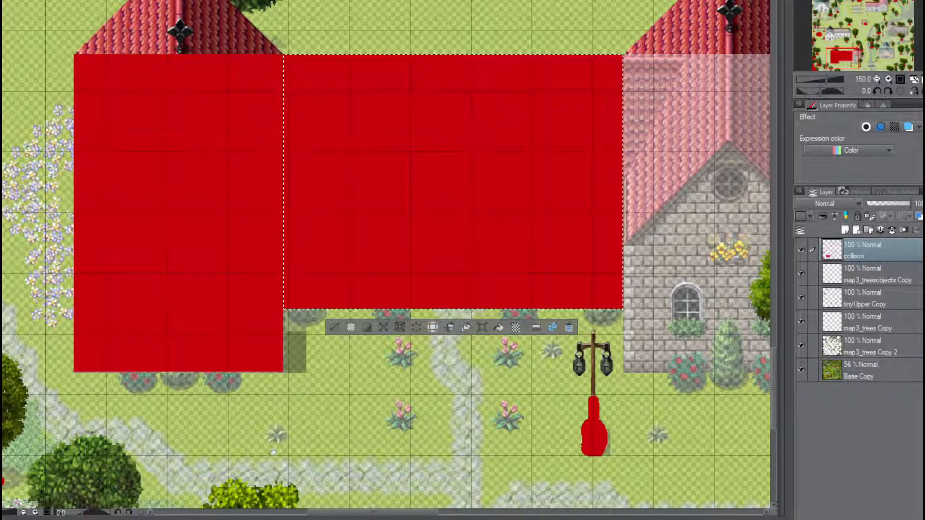
# Fill a red collision rectangle over the stone building's east wing below its tower roof, and clear the selection
pyautogui.moveTo(329, 512); pyautogui.dragTo(403, 511)
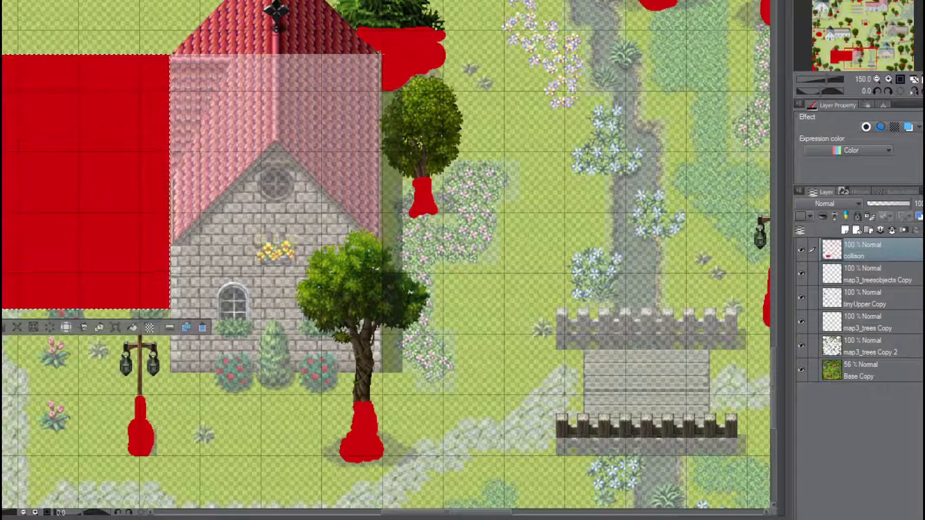
pyautogui.moveTo(380, 54); pyautogui.dragTo(170, 372)
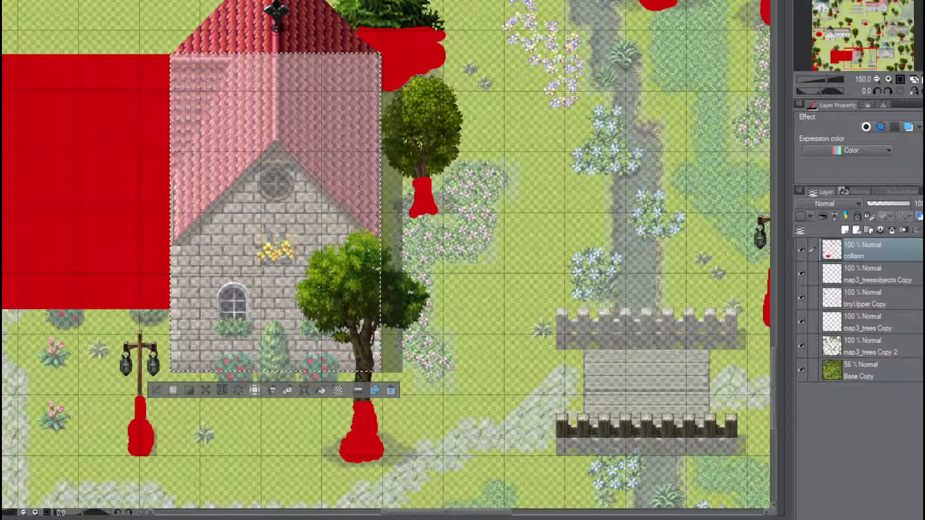
pyautogui.click(302, 205)
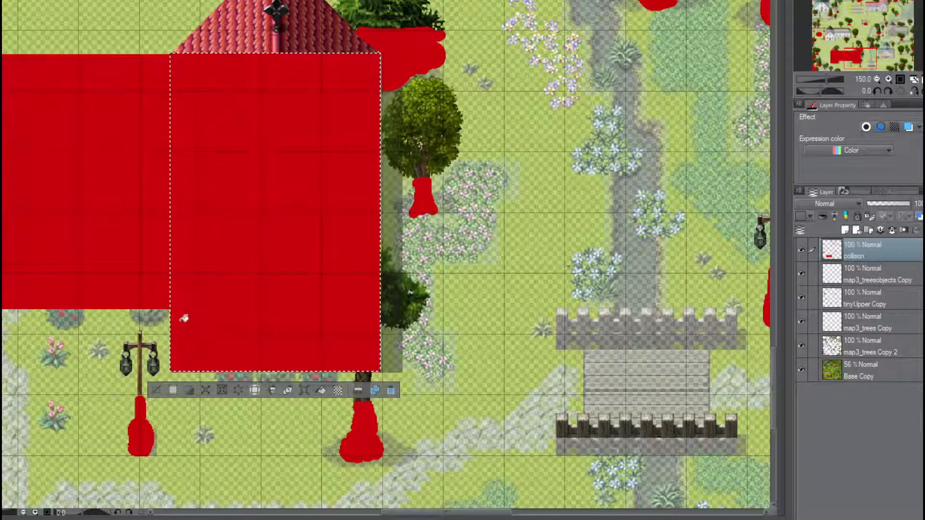
pyautogui.click(156, 390)
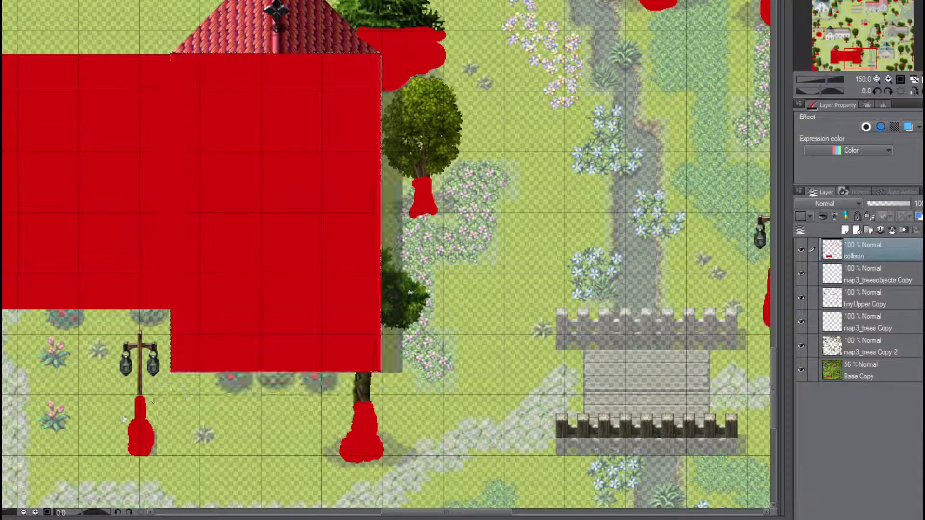
# Fill red collision over the bridge's whole northern parapet and the stone base of its southern one, leaving the deck free
pyautogui.moveTo(392, 512); pyautogui.dragTo(441, 515)
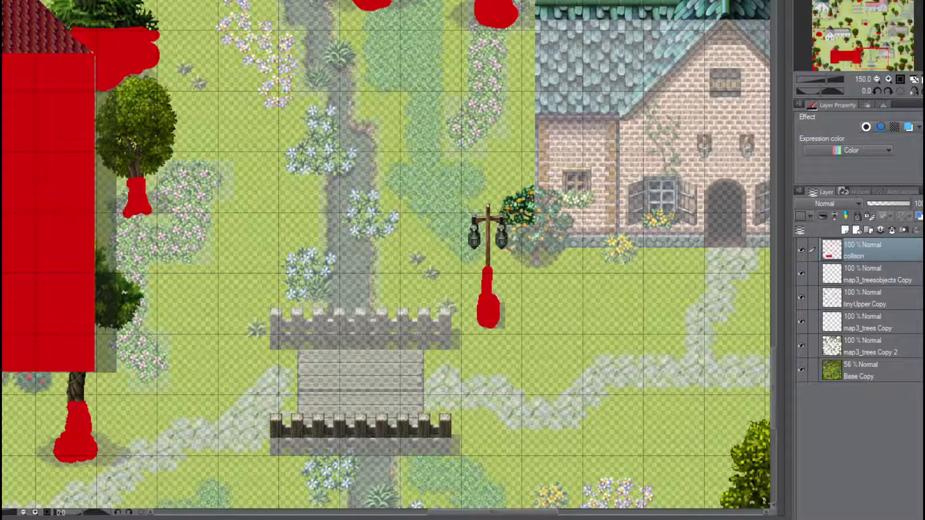
pyautogui.moveTo(270, 307); pyautogui.dragTo(450, 346)
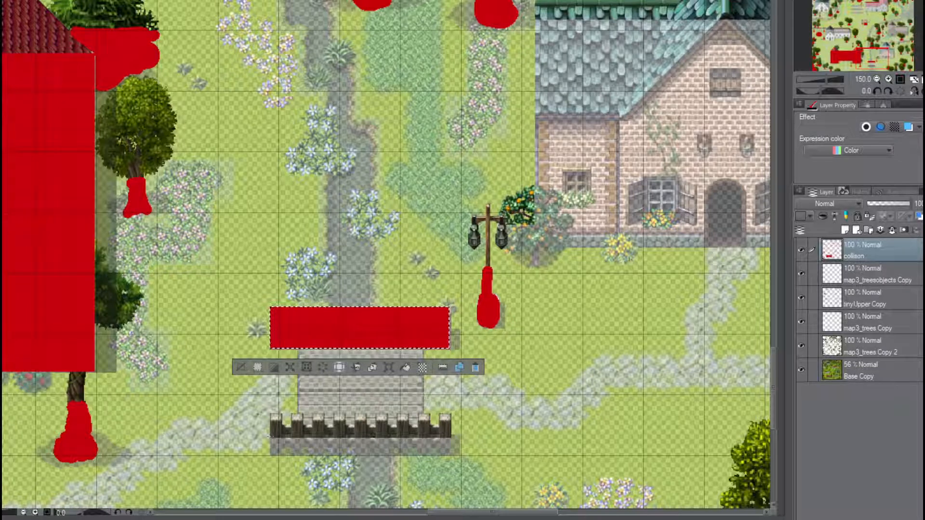
pyautogui.moveTo(270, 437)
pyautogui.mouseDown()
pyautogui.moveTo(409, 460)
pyautogui.moveTo(453, 456)
pyautogui.mouseUp()
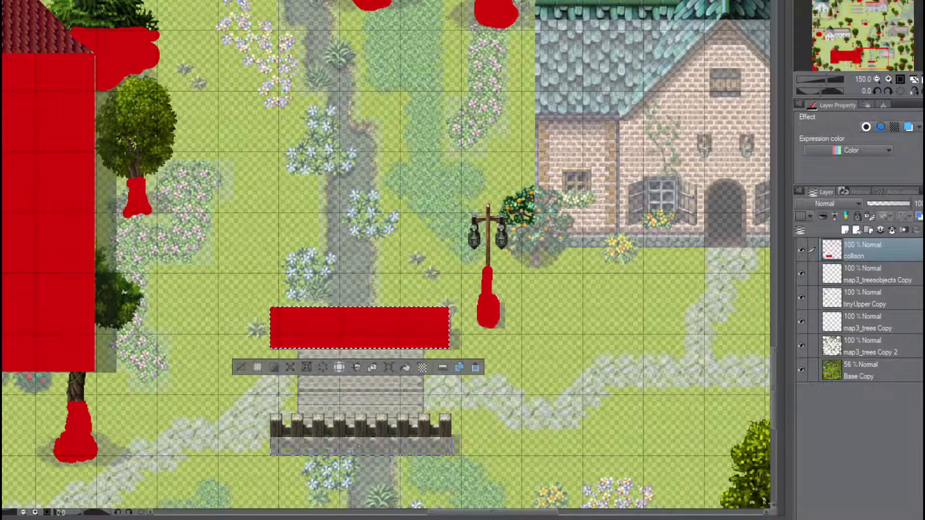
pyautogui.moveTo(452, 455); pyautogui.dragTo(451, 454)
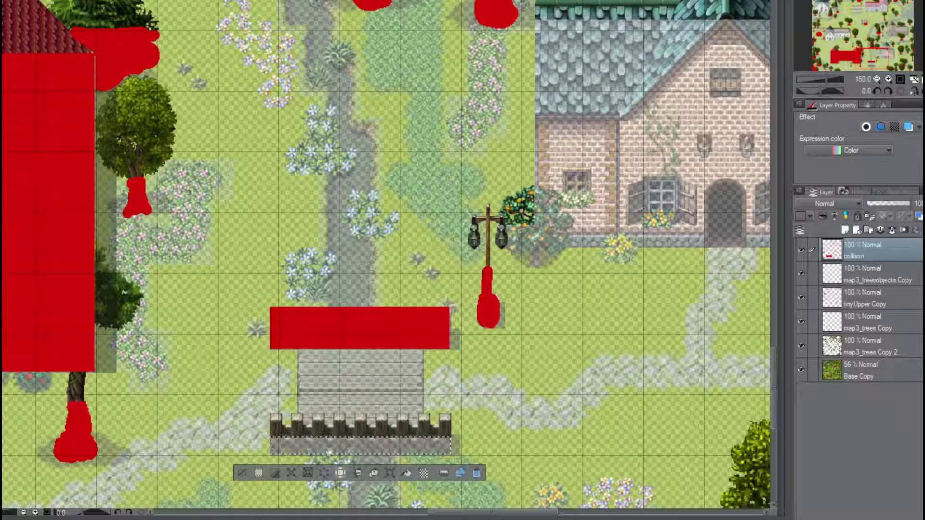
pyautogui.click(326, 446)
pyautogui.click(240, 474)
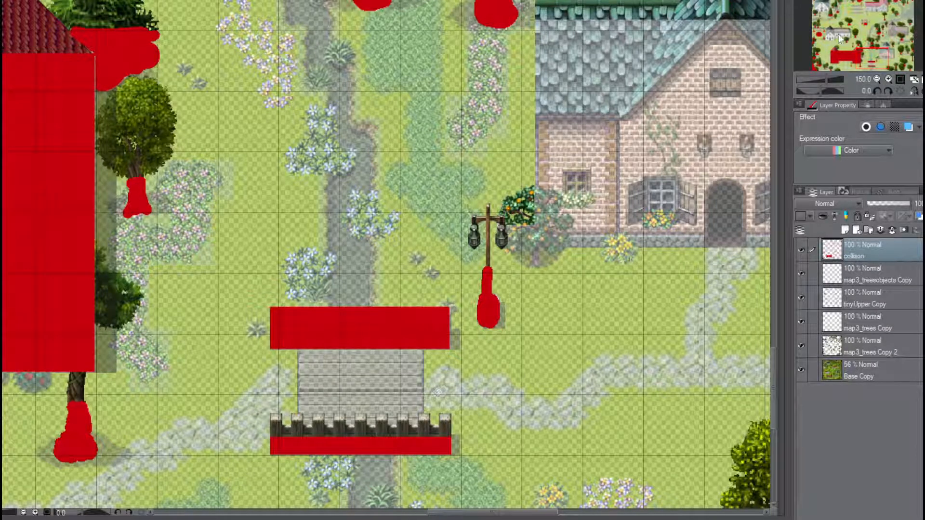
# Fill a red collision rectangle over the teal-roofed brick house's main body, from below the roof ridge to the ground
pyautogui.moveTo(867, 56); pyautogui.dragTo(888, 49)
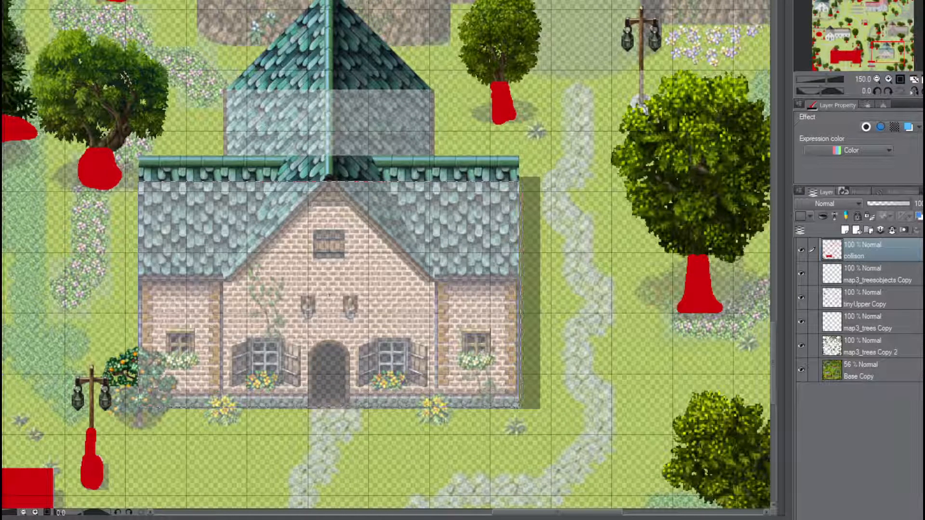
pyautogui.moveTo(520, 410); pyautogui.dragTo(520, 409)
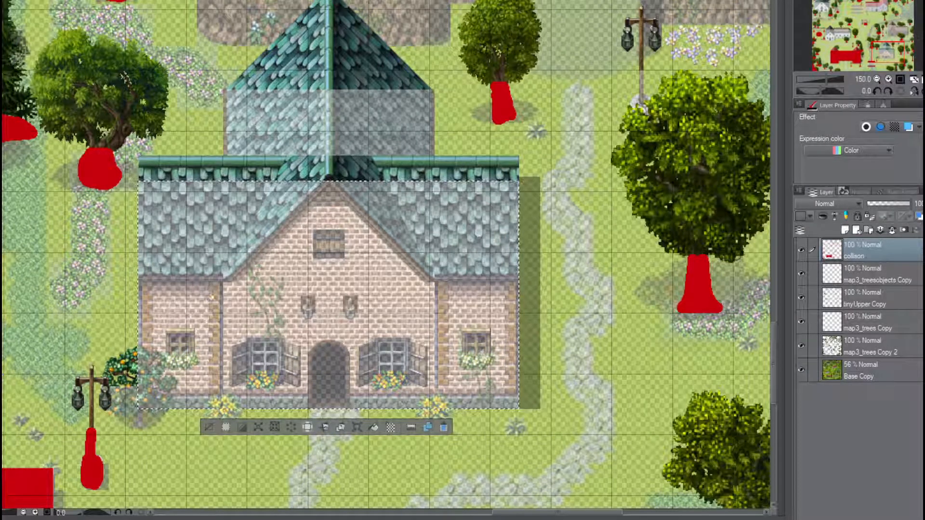
pyautogui.click(360, 270)
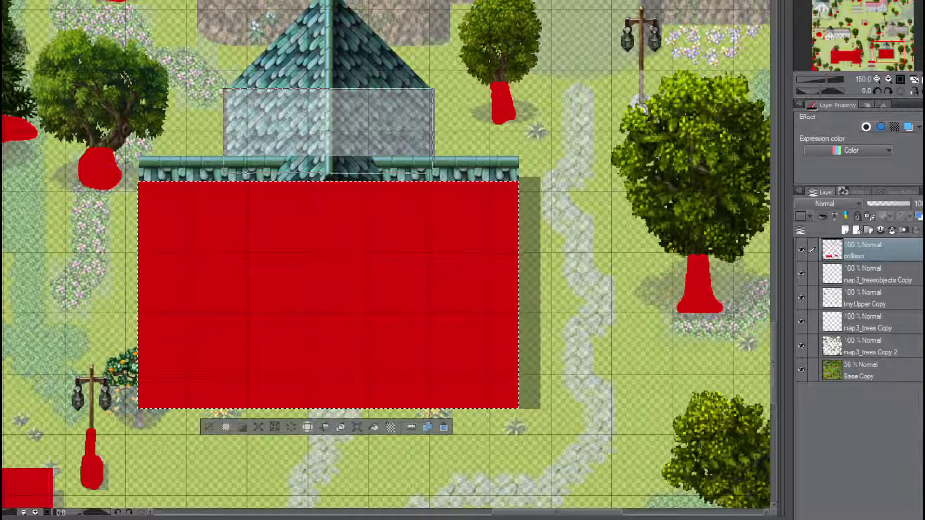
# Fill red collision over the teal-roofed house's rear section between the pointed roof and the main body, and clear the selection
pyautogui.moveTo(433, 173); pyautogui.dragTo(432, 181)
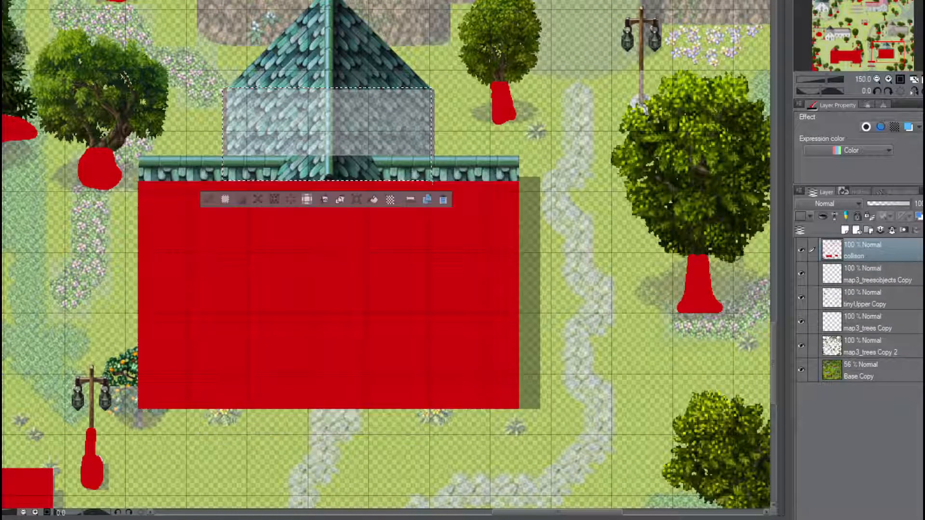
pyautogui.hotkey('ctrl', 'd')
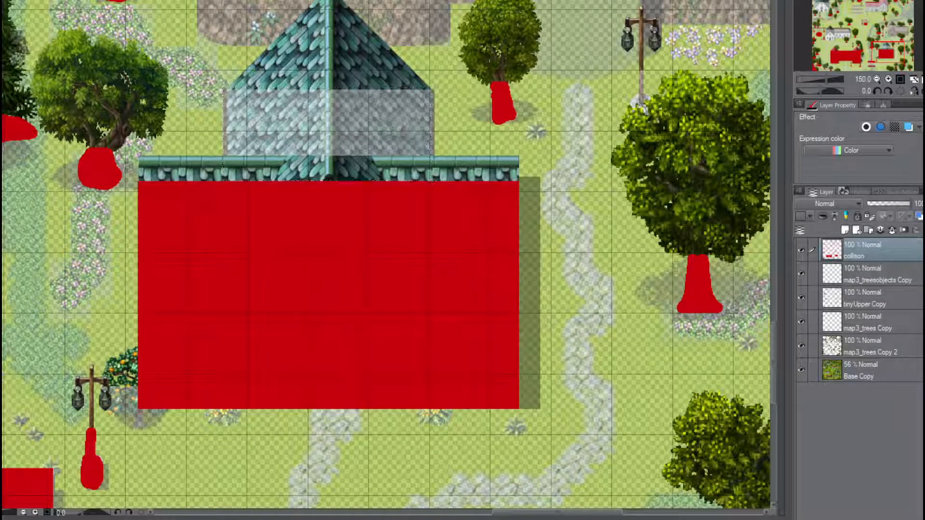
pyautogui.moveTo(223, 88); pyautogui.dragTo(434, 181)
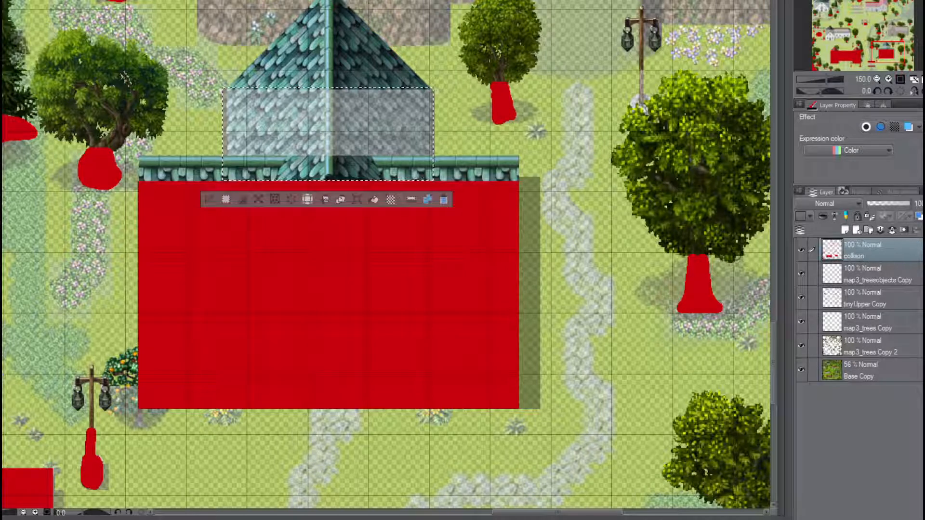
pyautogui.click(294, 120)
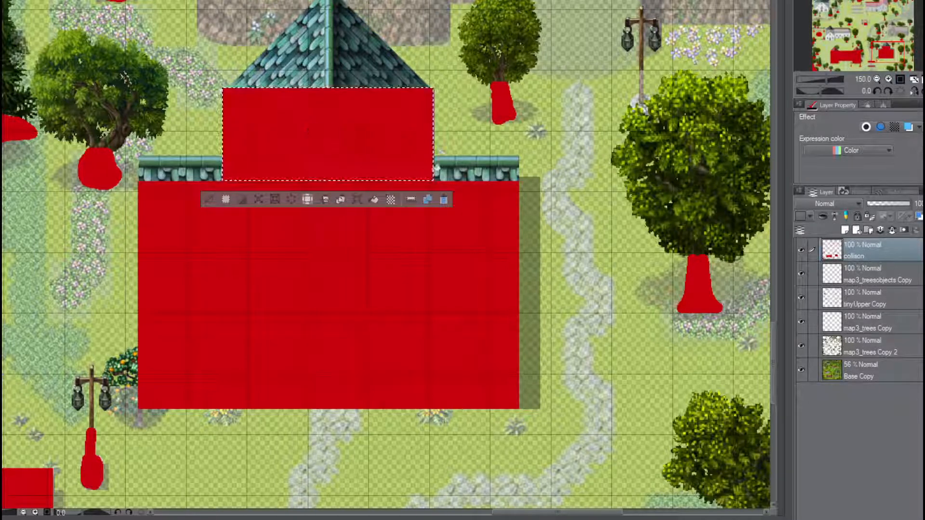
pyautogui.click(215, 203)
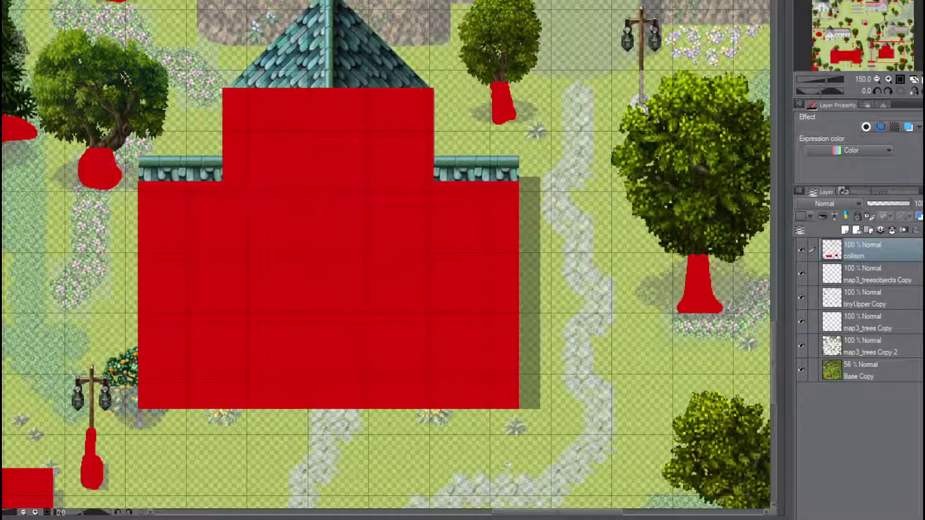
# Fill a red collision rectangle over the gabled front wing of the grey-roofed house beside the clothesline
pyautogui.moveTo(558, 518); pyautogui.dragTo(613, 515)
pyautogui.scroll(-1, 505, 368)
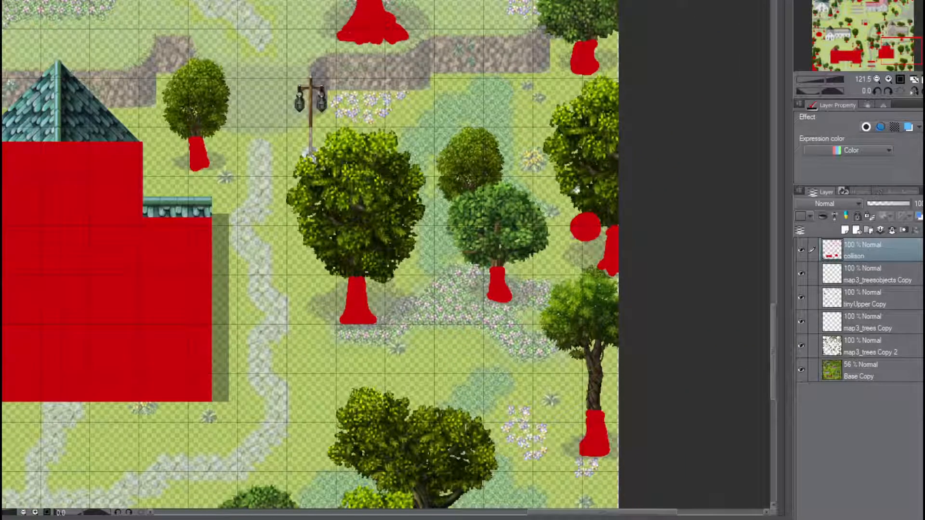
pyautogui.moveTo(896, 54); pyautogui.dragTo(887, 42)
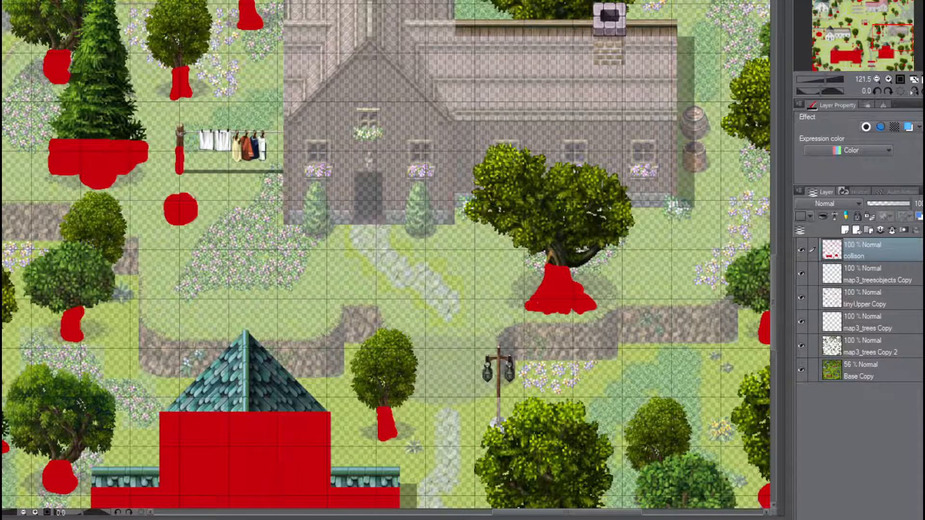
pyautogui.moveTo(282, 1); pyautogui.dragTo(447, 185)
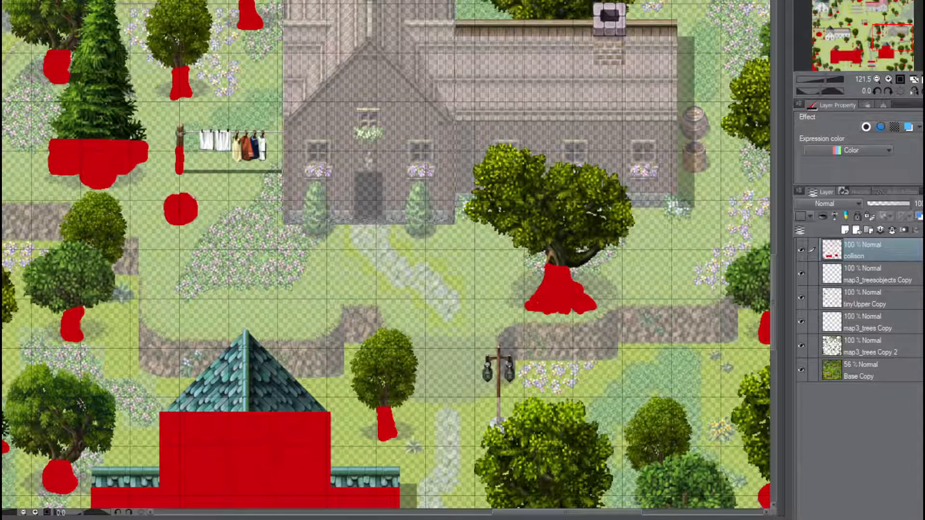
pyautogui.moveTo(455, 225); pyautogui.dragTo(454, 224)
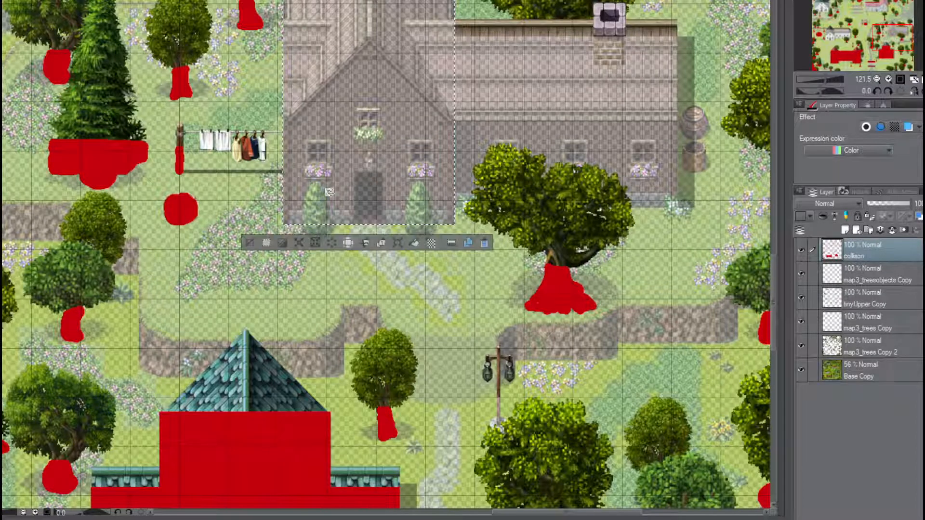
pyautogui.click(347, 85)
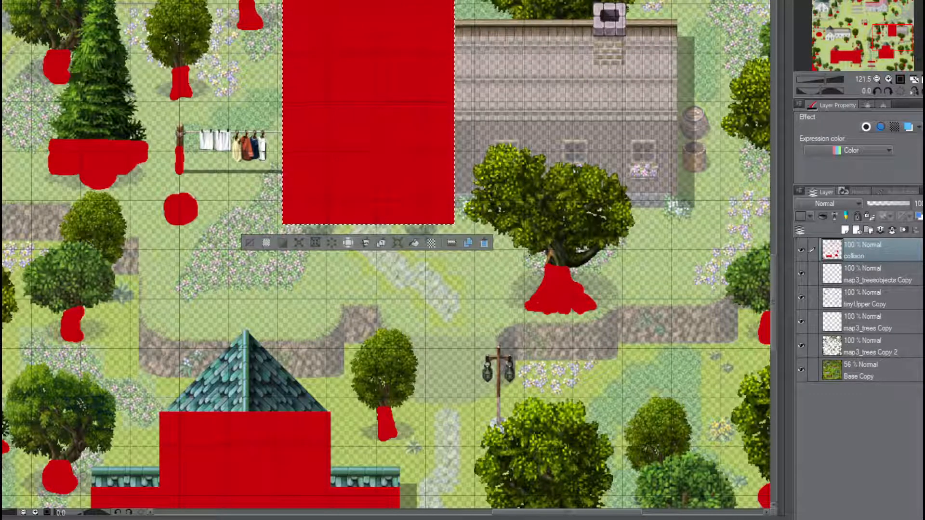
# Fill red collision over the grey-roofed house's east wing, from below the roof ridge to the wall's base, and clear the selection
pyautogui.moveTo(678, 36); pyautogui.dragTo(452, 208)
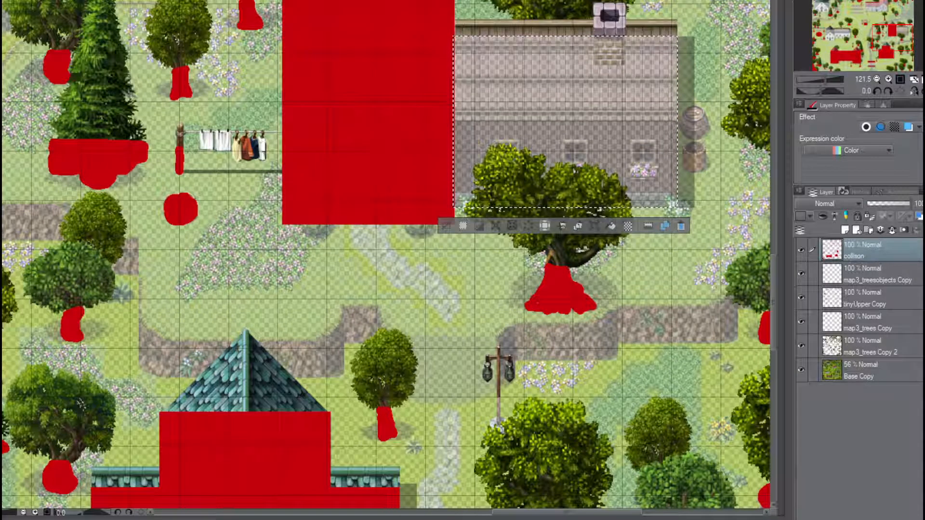
pyautogui.press('g')
pyautogui.click(526, 89)
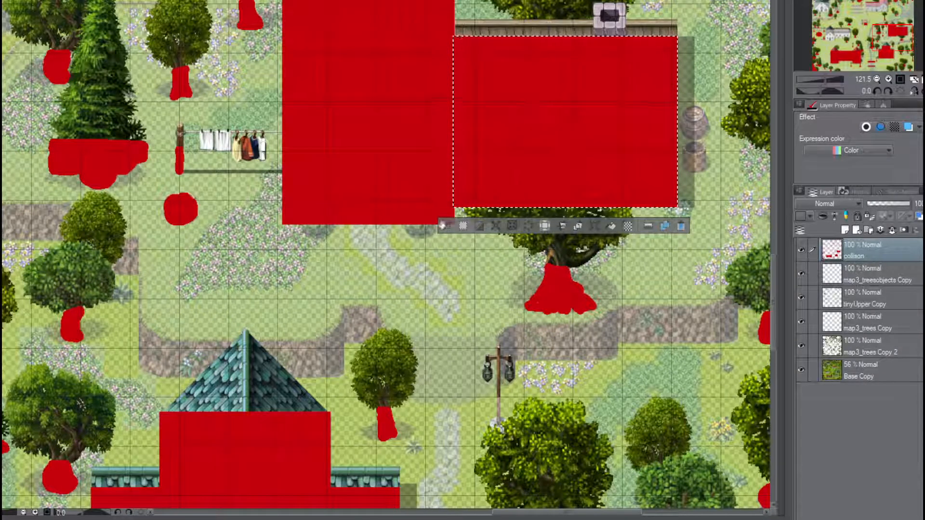
pyautogui.hotkey('ctrl', 'd')
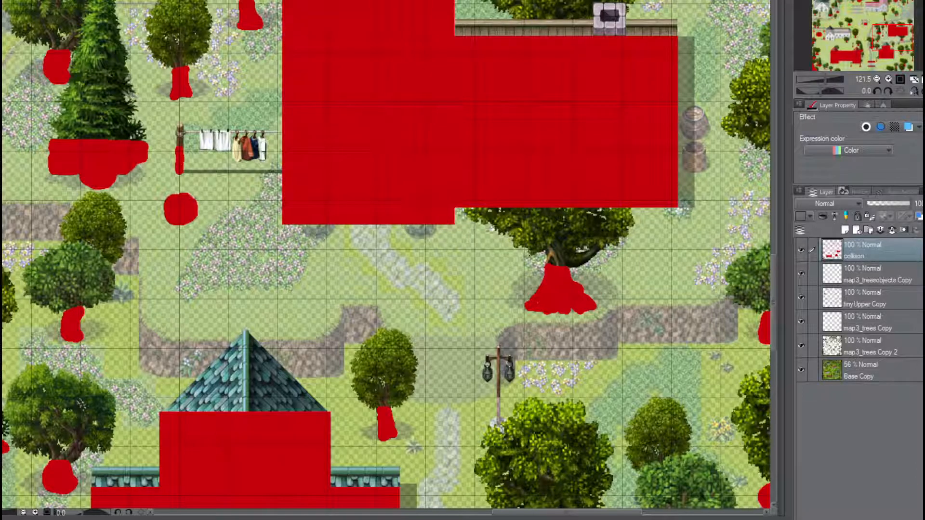
# Fill red collision rectangles over the red-roofed church's gabled east section and its west wing, from below the roof ridges to the ground
pyautogui.moveTo(895, 44); pyautogui.dragTo(880, 10)
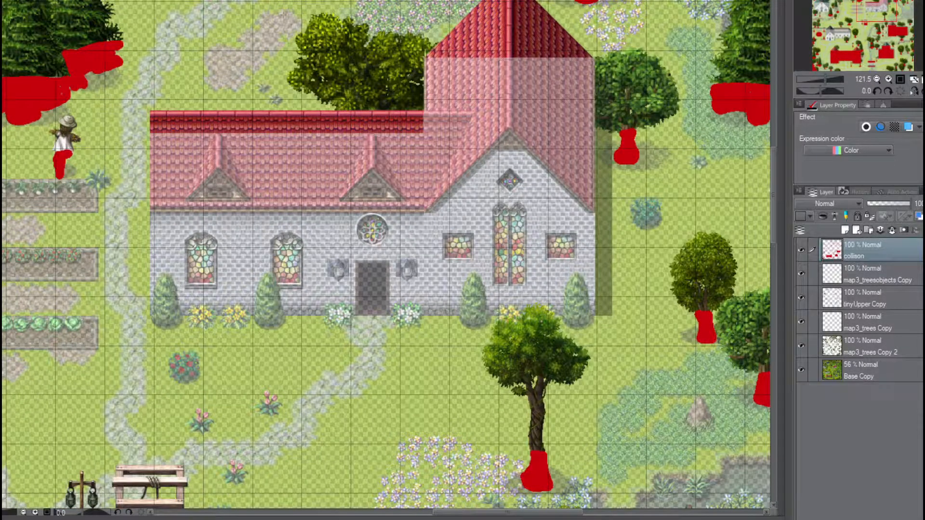
pyautogui.moveTo(425, 56); pyautogui.dragTo(596, 314)
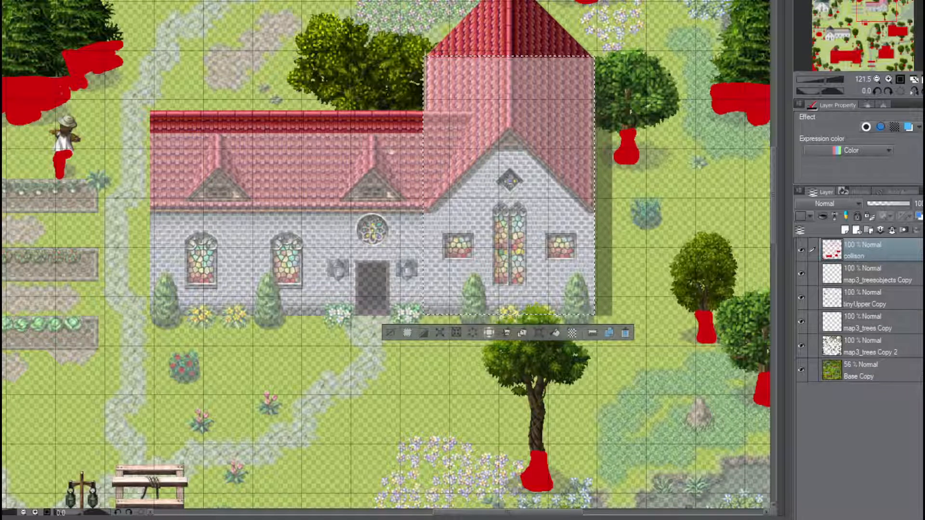
pyautogui.click(500, 130)
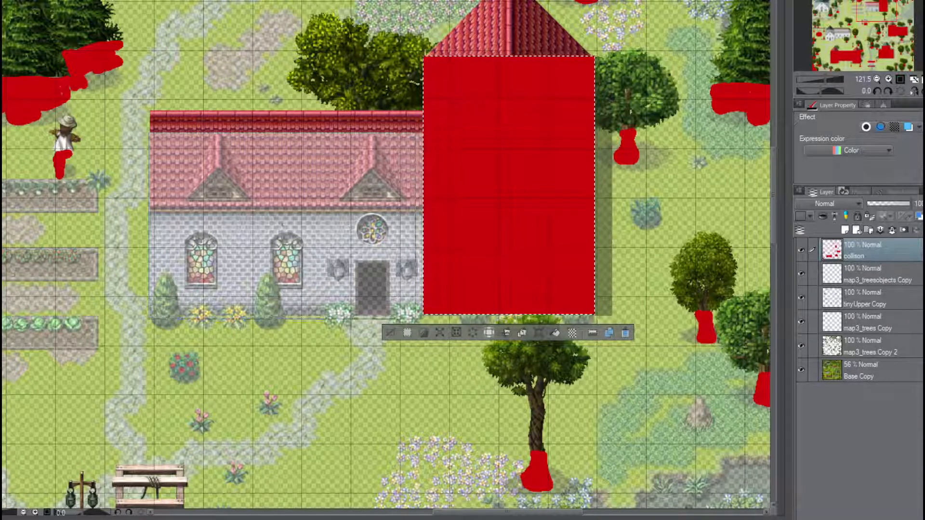
pyautogui.click(286, 225)
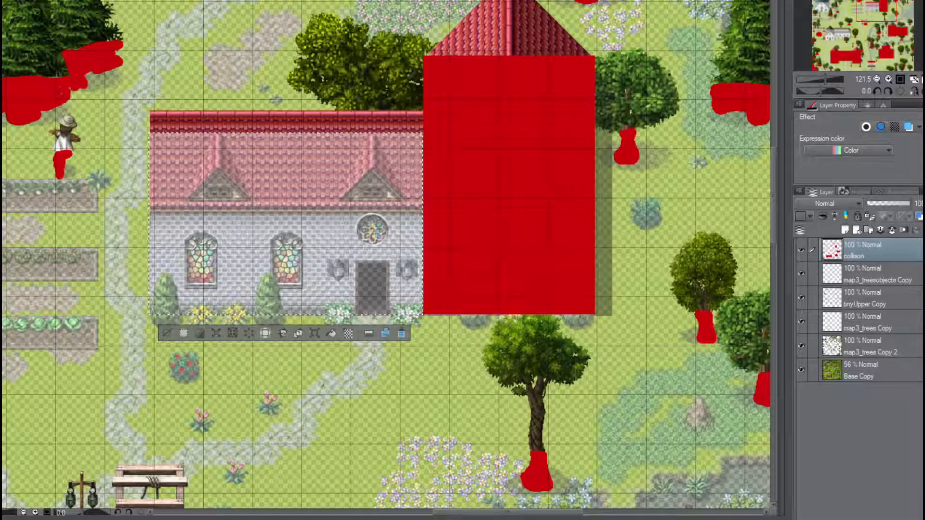
pyautogui.click(291, 219)
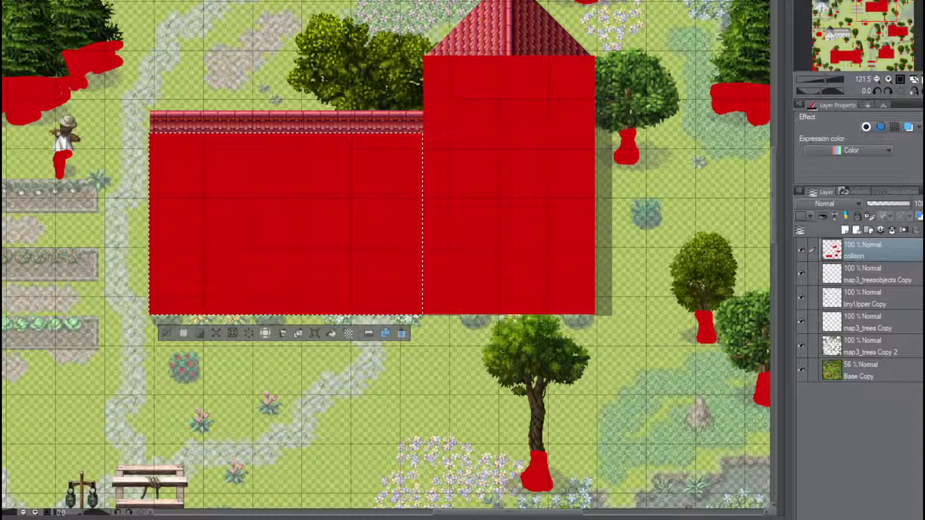
# Fill a red collision rectangle over the log cabin's main body in the forest, from below the roof ridge to the wall's base
pyautogui.scroll(-1, 478, 192)
pyautogui.scroll(-2, 478, 192)
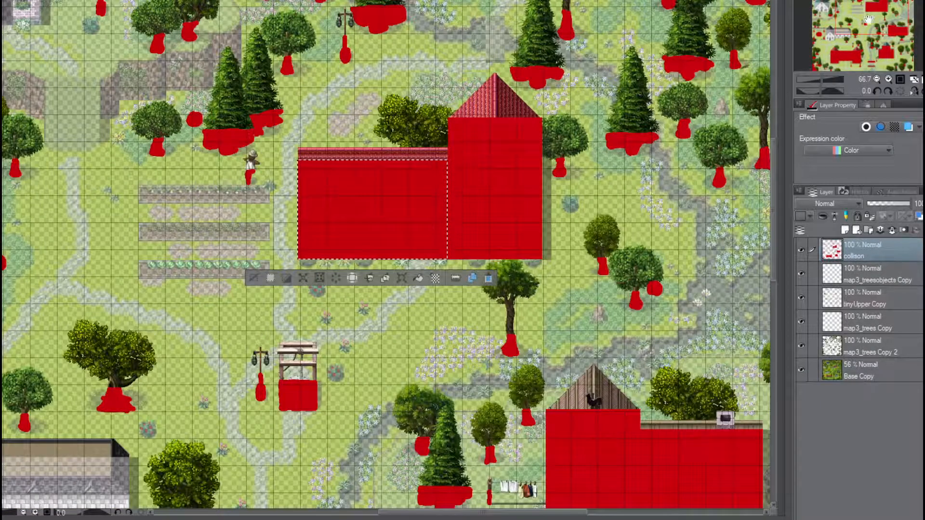
pyautogui.moveTo(865, 22); pyautogui.dragTo(880, 1)
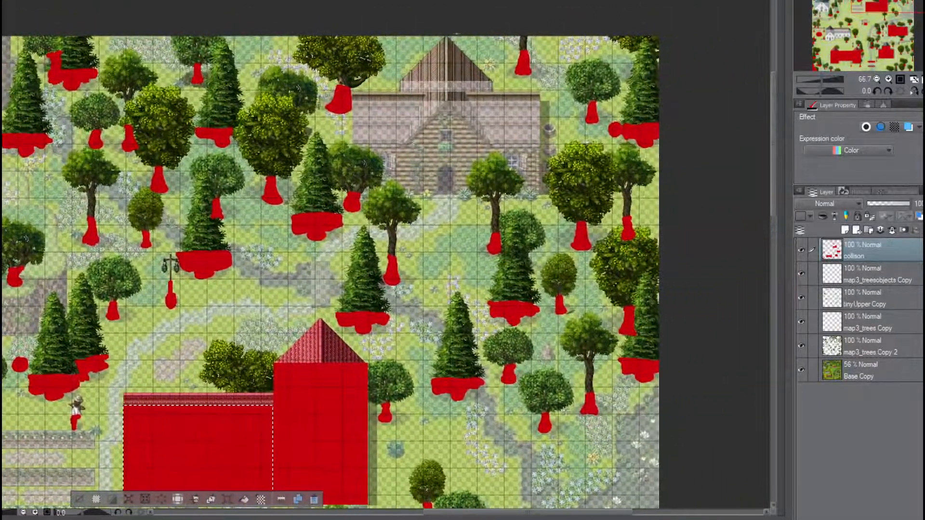
pyautogui.scroll(3, 400, 59)
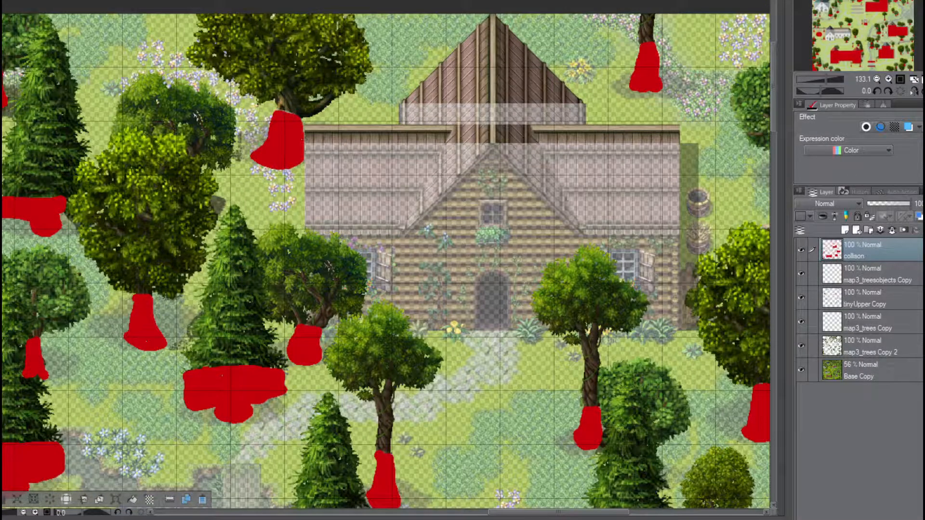
pyautogui.moveTo(693, 330)
pyautogui.mouseDown()
pyautogui.moveTo(718, 326)
pyautogui.moveTo(709, 330)
pyautogui.mouseUp()
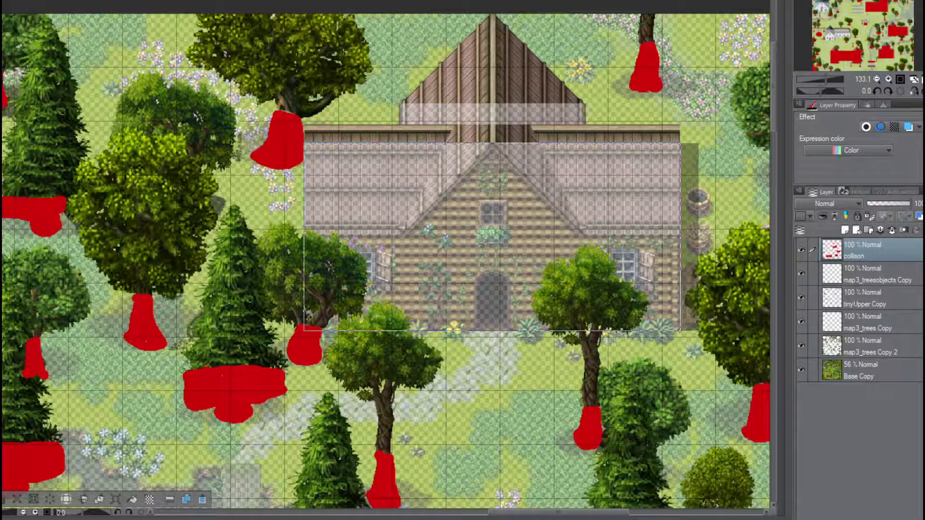
pyautogui.moveTo(680, 331); pyautogui.dragTo(680, 331)
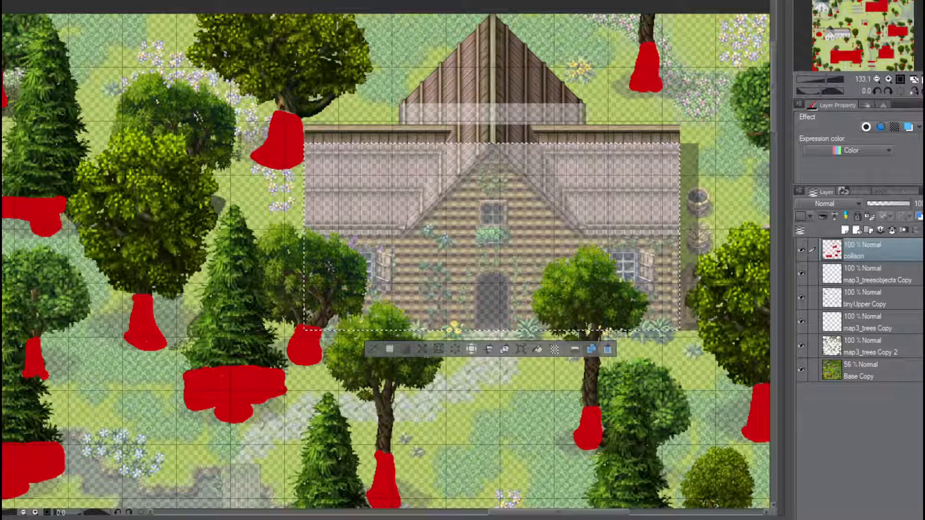
pyautogui.hotkey('alt', 'Delete')
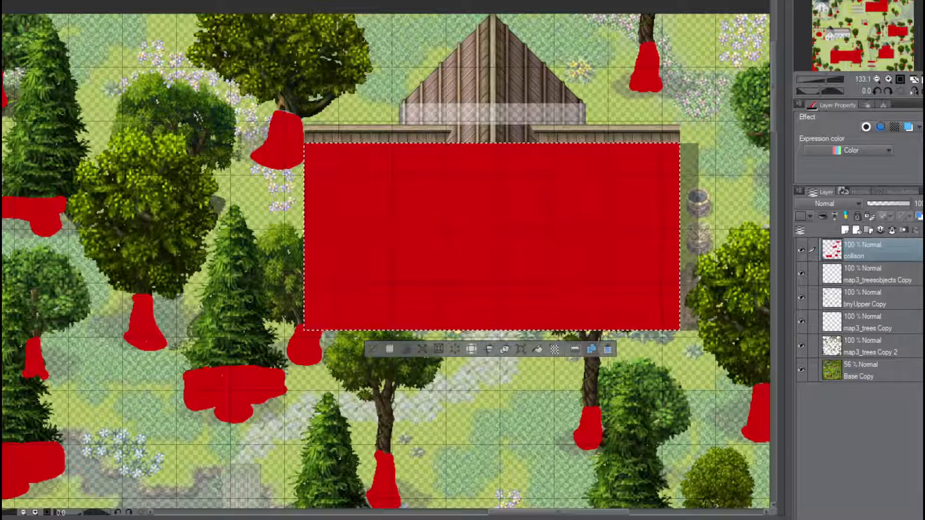
# Fill red collision over the log cabin's rear section between the pointed roof and the main body, and clear the selection
pyautogui.moveTo(397, 101); pyautogui.dragTo(586, 148)
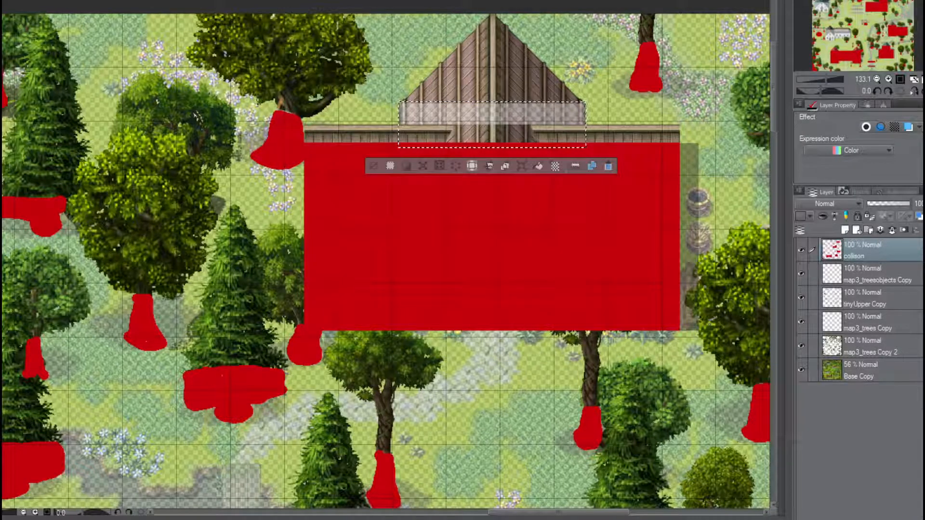
pyautogui.click(572, 116)
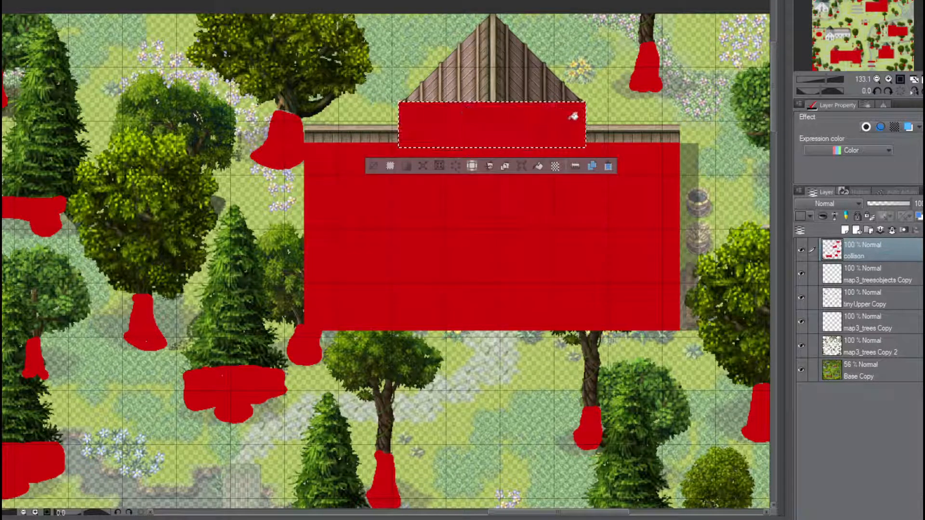
pyautogui.click(374, 165)
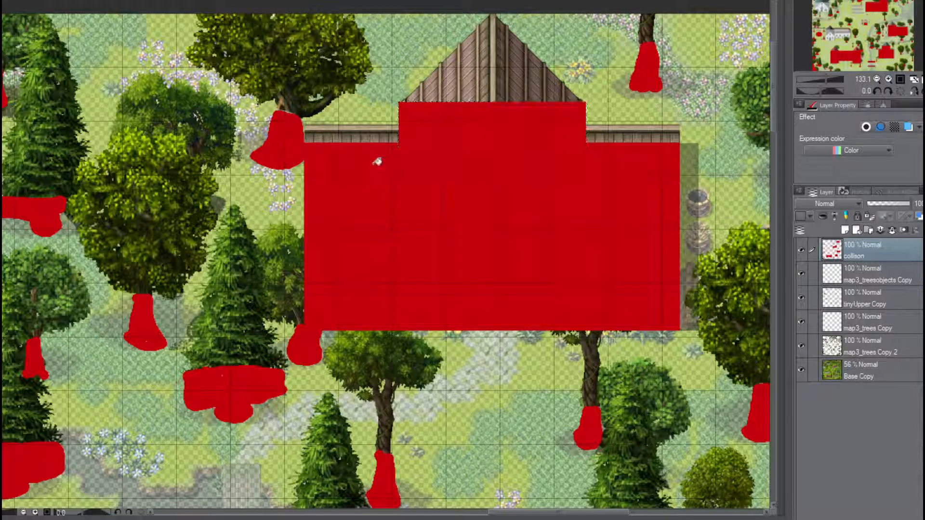
# Try a red collision rectangle over the purple-roofed house's main body, and undo it
pyautogui.scroll(-5, 377, 161)
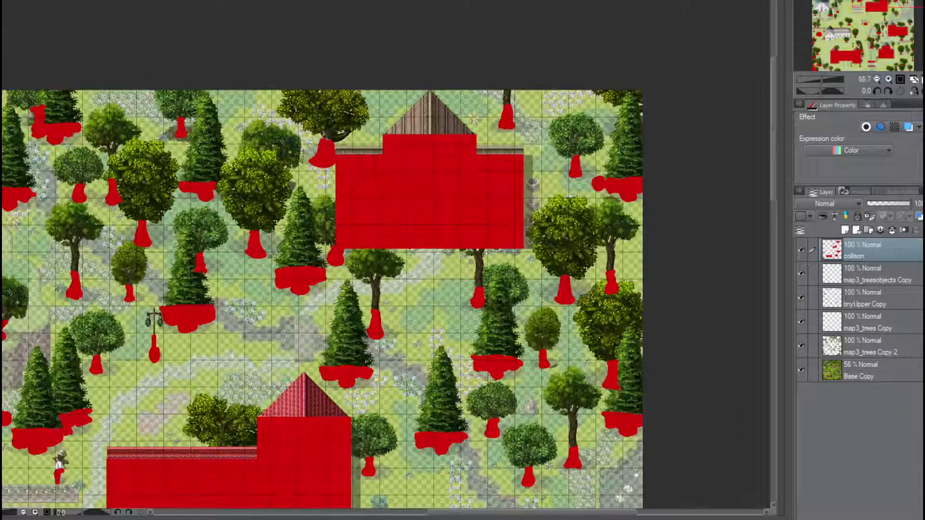
pyautogui.moveTo(889, 1); pyautogui.dragTo(838, 0)
pyautogui.scroll(2, 441, 108)
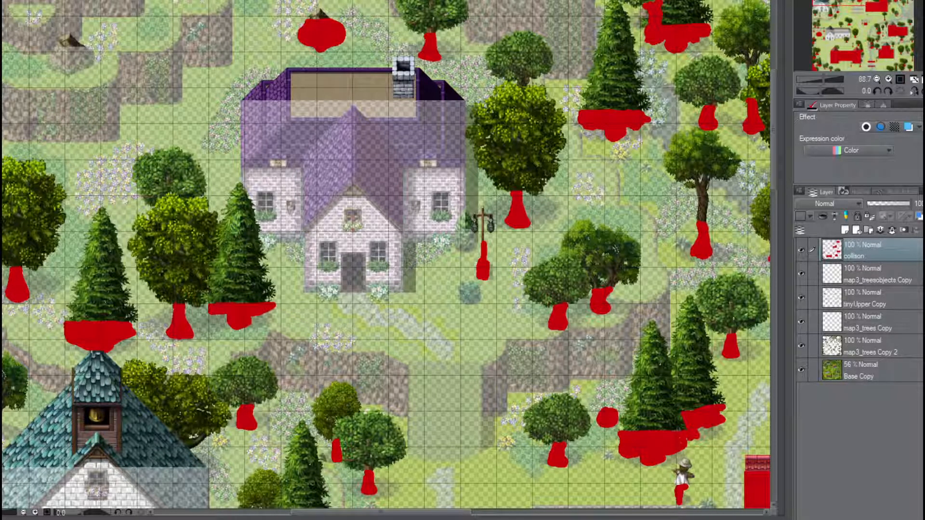
pyautogui.scroll(4, 232, 84)
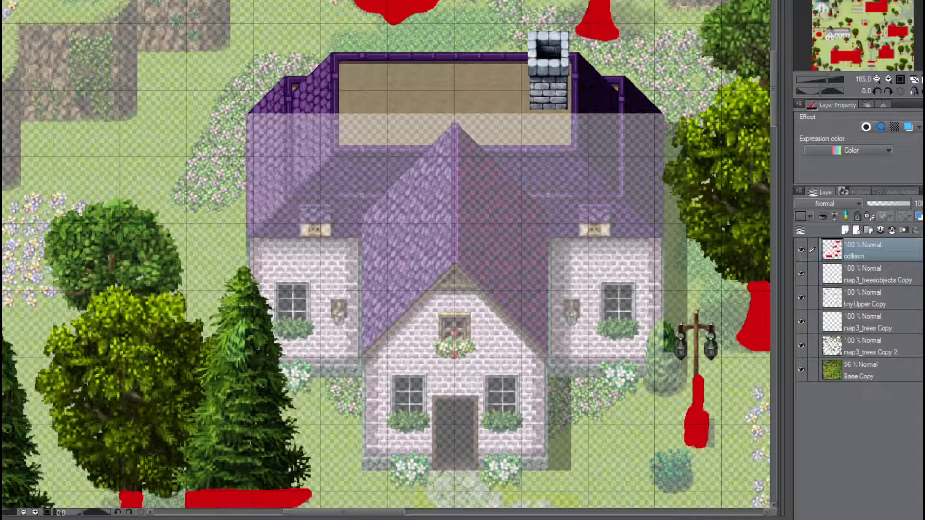
pyautogui.moveTo(246, 114); pyautogui.dragTo(663, 378)
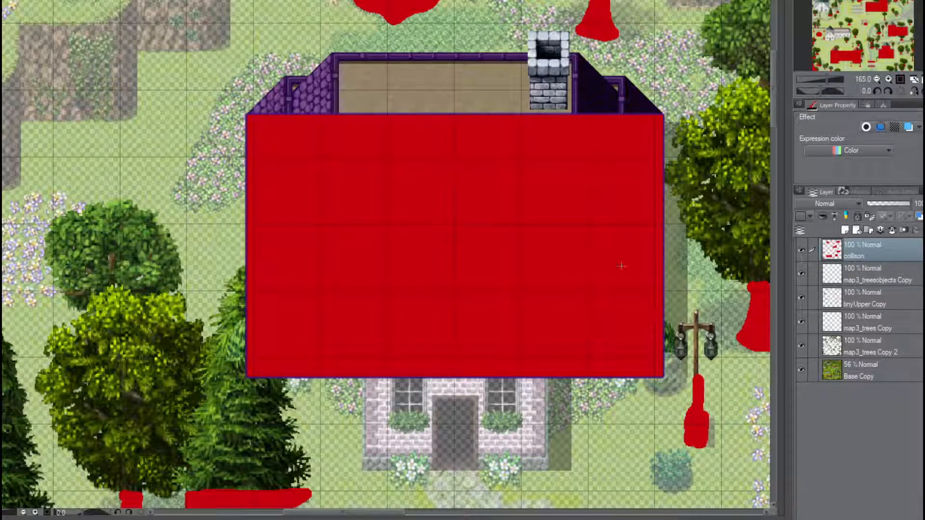
pyautogui.moveTo(883, 53); pyautogui.dragTo(888, 61)
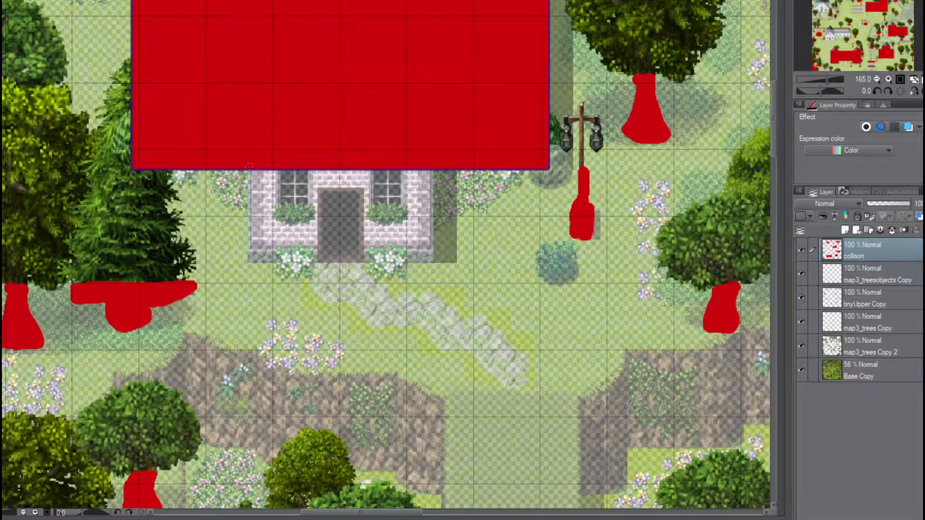
pyautogui.hotkey('ctrl', 'z')
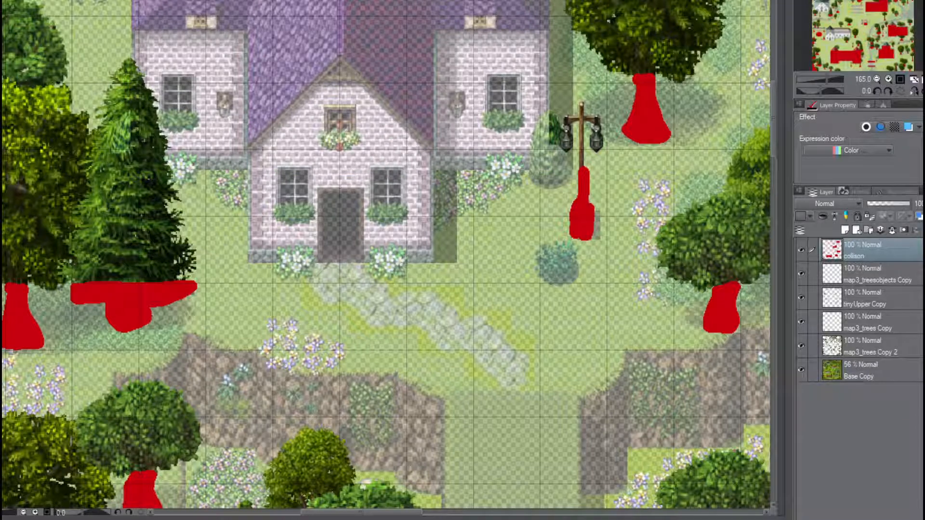
# Try a shorter red collision rectangle over the purple roof, ending at the top of the fir beside the house
pyautogui.scroll(1, 163, 109)
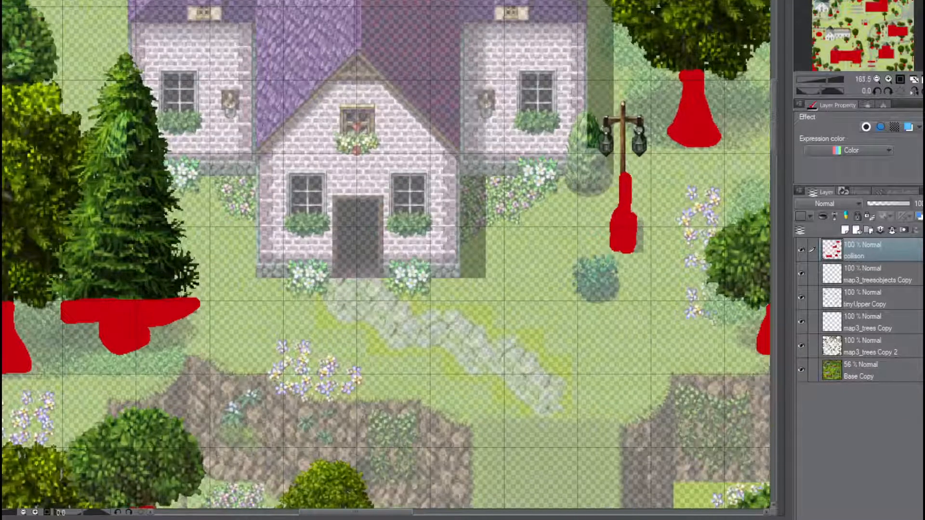
pyautogui.scroll(-2, 163, 110)
pyautogui.moveTo(163, 110); pyautogui.dragTo(265, 242, button='middle')
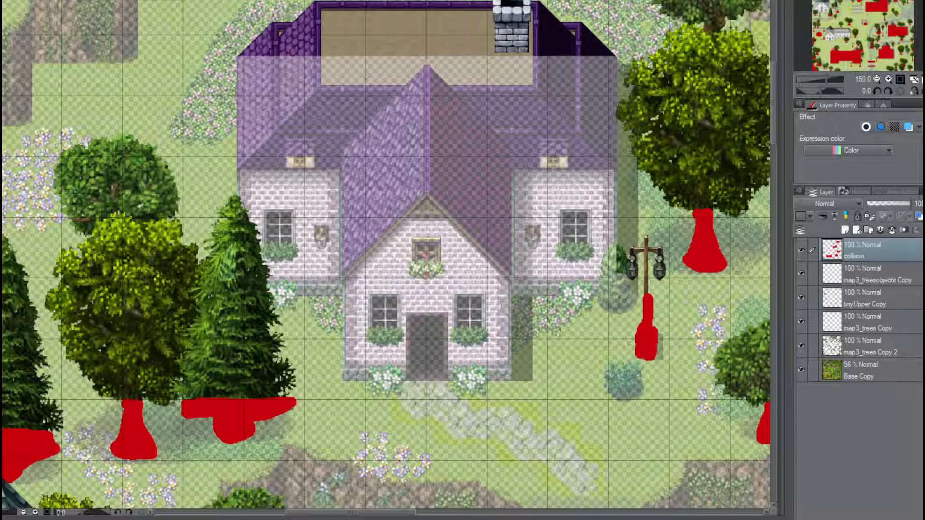
pyautogui.moveTo(235, 56); pyautogui.dragTo(617, 195)
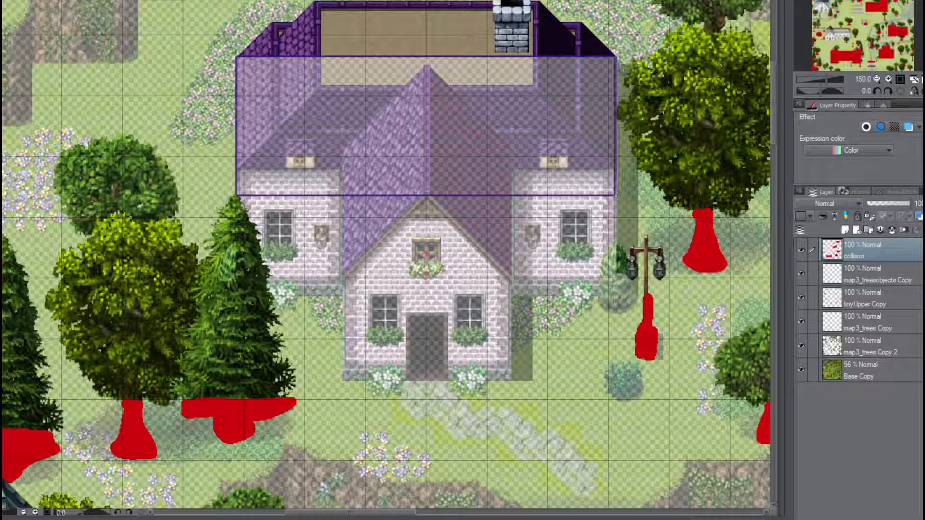
pyautogui.hotkey('alt', 'Delete')
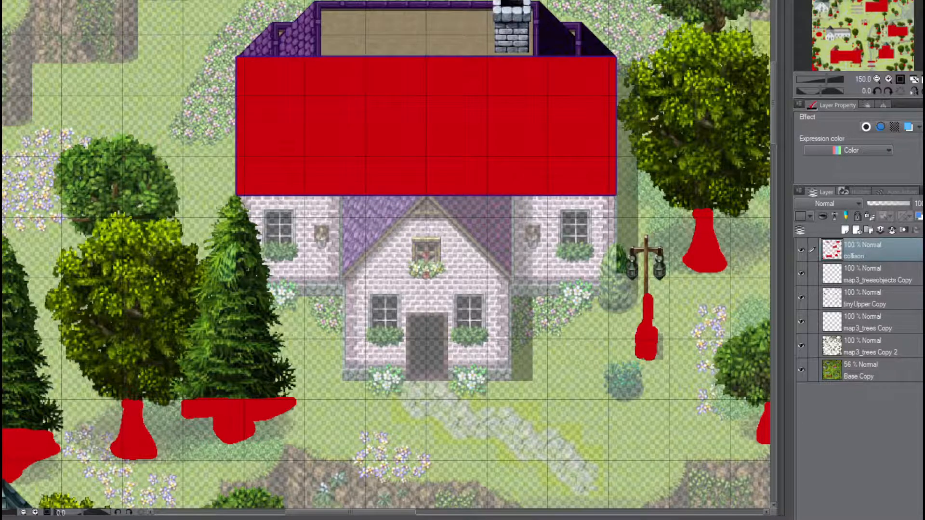
# Try painting red collision by hand along the fir's edge, the house's west wall and the wall's base
pyautogui.scroll(3, 278, 201)
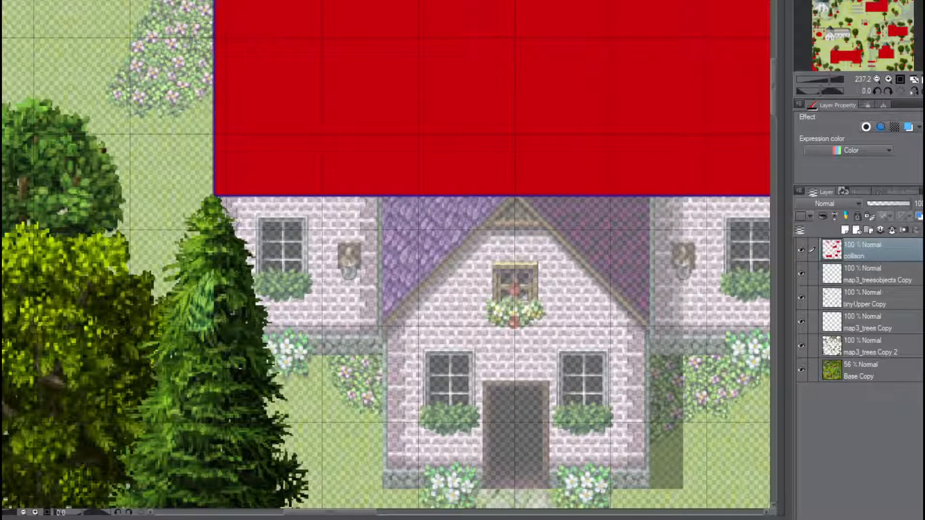
pyautogui.moveTo(237, 206)
pyautogui.mouseDown()
pyautogui.moveTo(227, 201)
pyautogui.moveTo(263, 259)
pyautogui.moveTo(258, 284)
pyautogui.moveTo(279, 354)
pyautogui.mouseUp()
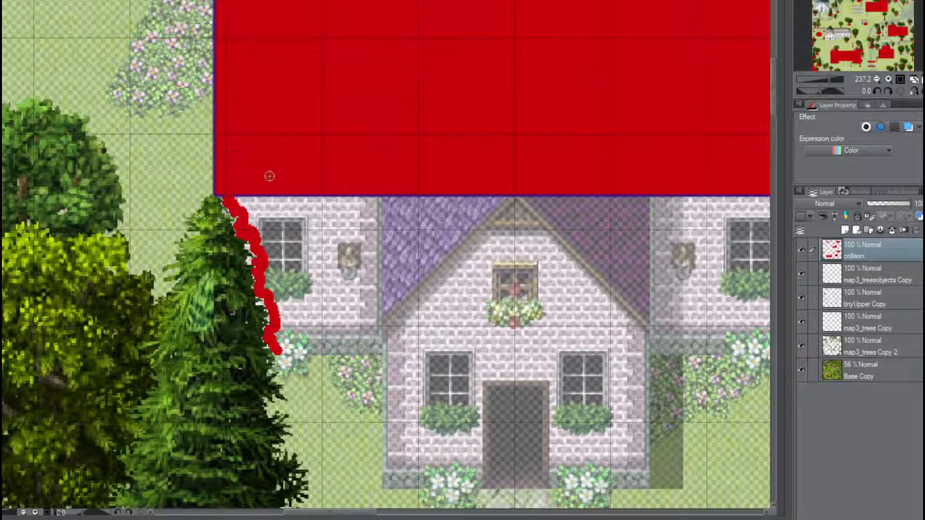
pyautogui.scroll(5, 269, 176)
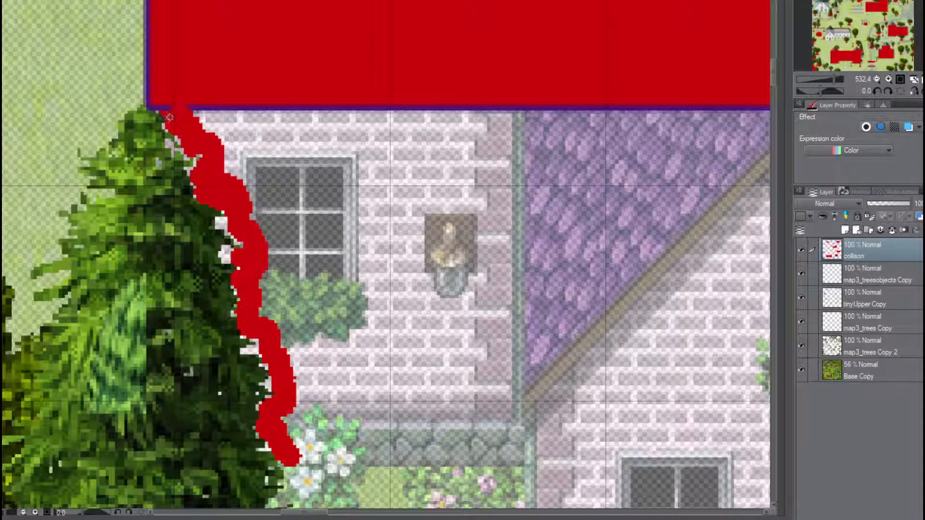
pyautogui.moveTo(166, 131); pyautogui.dragTo(167, 125)
pyautogui.click(168, 144)
pyautogui.moveTo(169, 144); pyautogui.dragTo(176, 150)
pyautogui.hotkey('ctrl', 'z')
pyautogui.moveTo(296, 456); pyautogui.dragTo(515, 455)
pyautogui.moveTo(285, 109)
pyautogui.mouseDown()
pyautogui.moveTo(298, 114)
pyautogui.moveTo(311, 393)
pyautogui.moveTo(300, 380)
pyautogui.moveTo(293, 427)
pyautogui.moveTo(289, 341)
pyautogui.moveTo(268, 283)
pyautogui.moveTo(299, 258)
pyautogui.moveTo(287, 127)
pyautogui.moveTo(256, 107)
pyautogui.moveTo(198, 101)
pyautogui.moveTo(266, 221)
pyautogui.moveTo(262, 136)
pyautogui.moveTo(283, 116)
pyautogui.moveTo(185, 100)
pyautogui.moveTo(223, 143)
pyautogui.moveTo(295, 122)
pyautogui.moveTo(285, 87)
pyautogui.mouseUp()
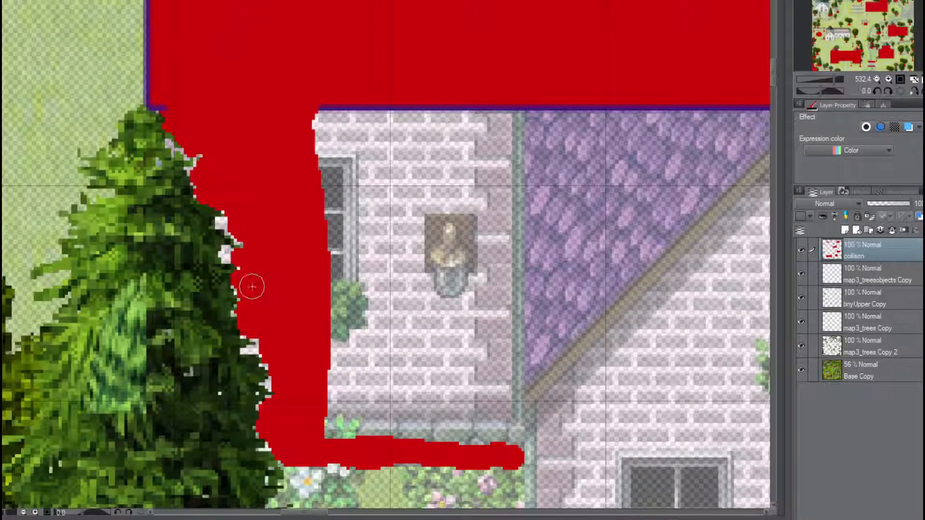
# Try a red rectangle over the rest of the house's lower facade, and undo all the collision painted on this house
pyautogui.scroll(-5, 250, 285)
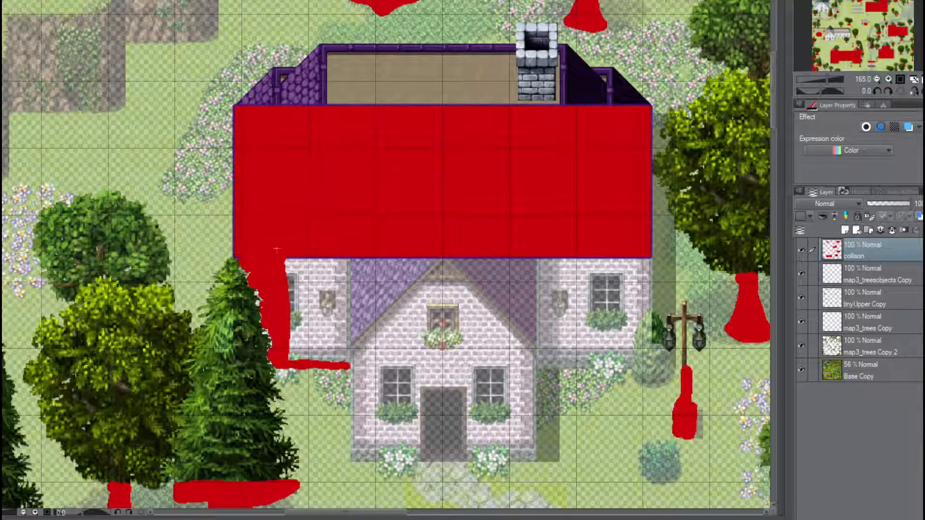
pyautogui.moveTo(280, 247); pyautogui.dragTo(645, 353)
pyautogui.moveTo(646, 364); pyautogui.dragTo(651, 369)
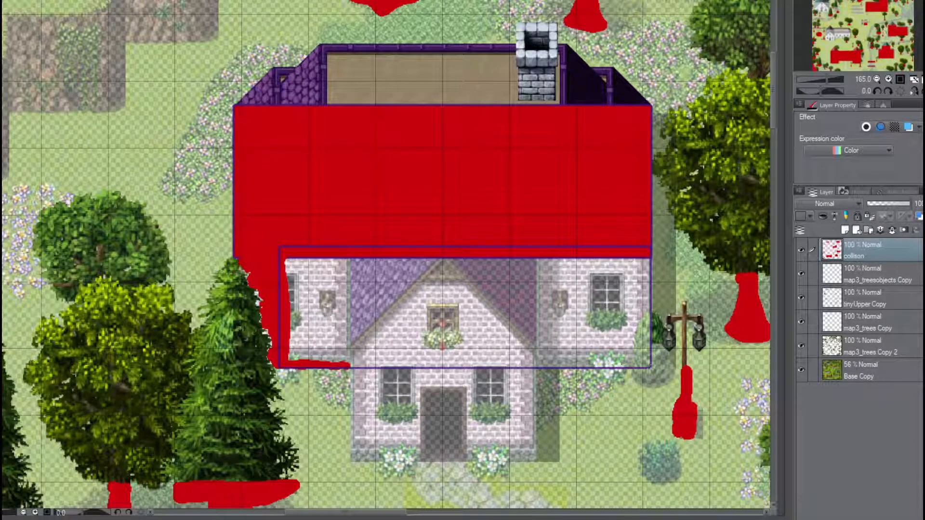
pyautogui.moveTo(651, 367); pyautogui.dragTo(651, 370)
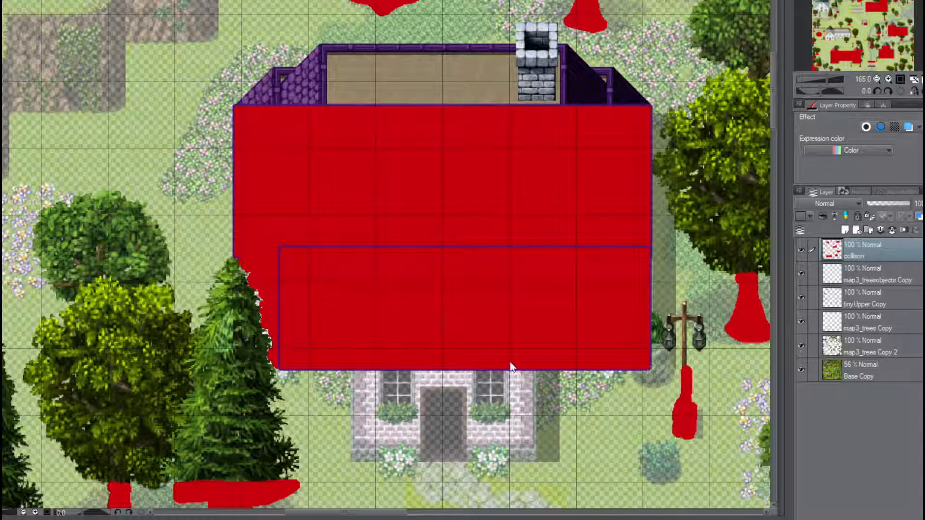
pyautogui.hotkey('ctrl', 'z')
pyautogui.hotkey('ctrl', 'z')
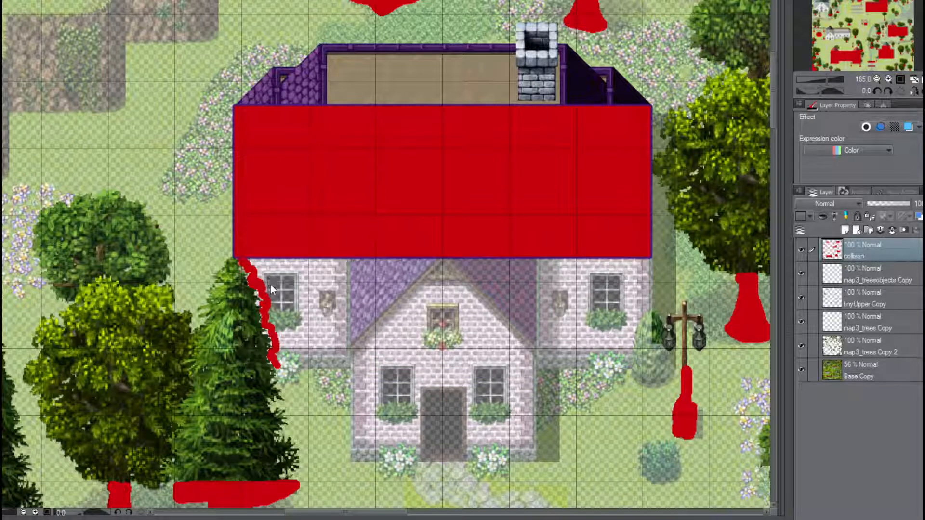
pyautogui.hotkey('ctrl', 'z')
pyautogui.hotkey('ctrl', 'z')
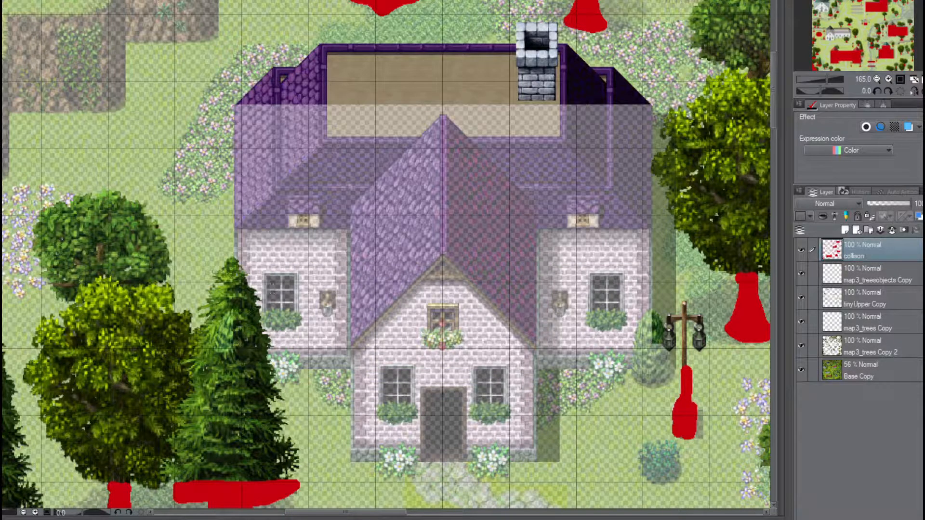
# Fill red collision rectangles over the purple-roofed house's full main body, overlapping the fir, and over its front entrance wing
pyautogui.moveTo(234, 104); pyautogui.dragTo(652, 370)
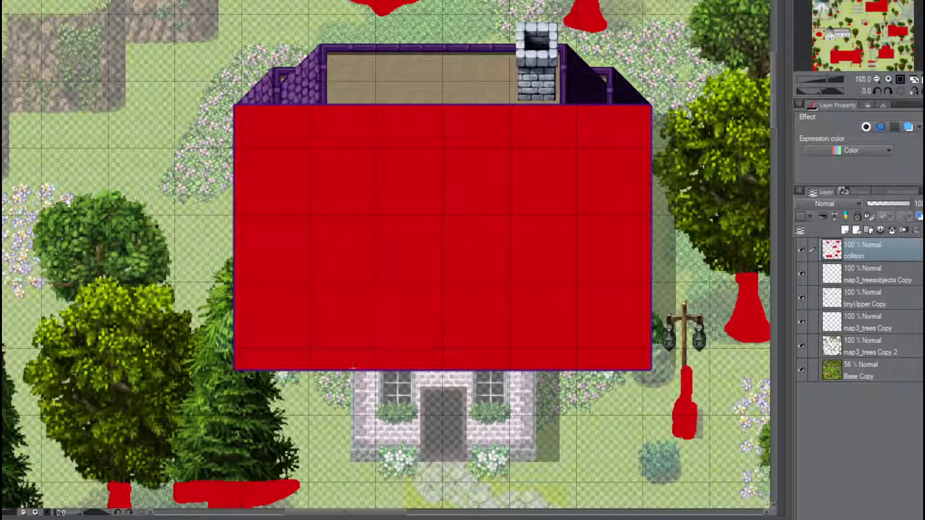
pyautogui.moveTo(350, 370); pyautogui.dragTo(538, 463)
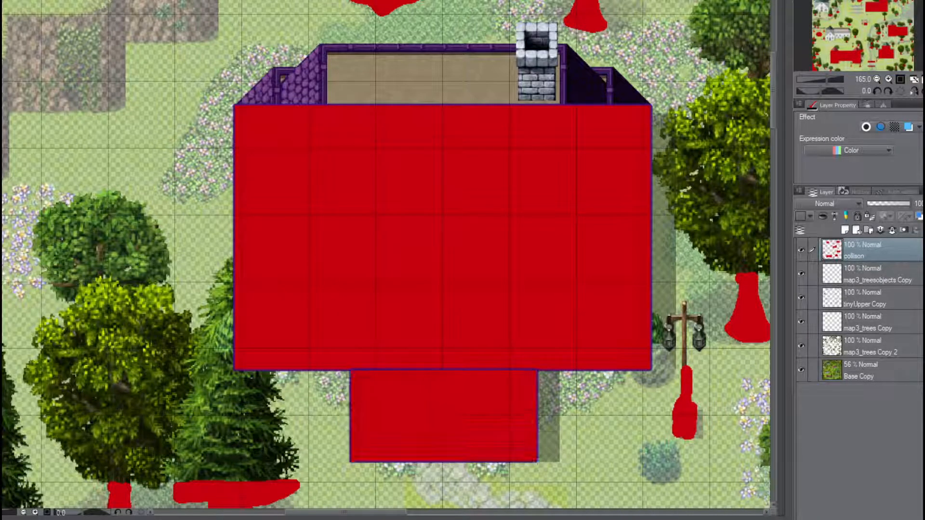
# Try a red collision rectangle over the teal-roofed church's full width, including its overhanging roof edges, down to the wall's base
pyautogui.scroll(-4, 464, 351)
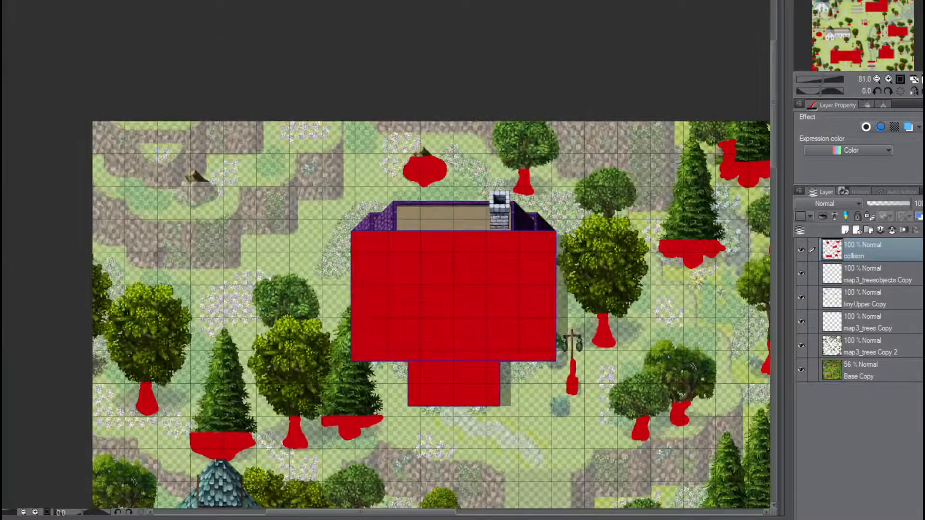
pyautogui.moveTo(842, 0); pyautogui.dragTo(830, 9)
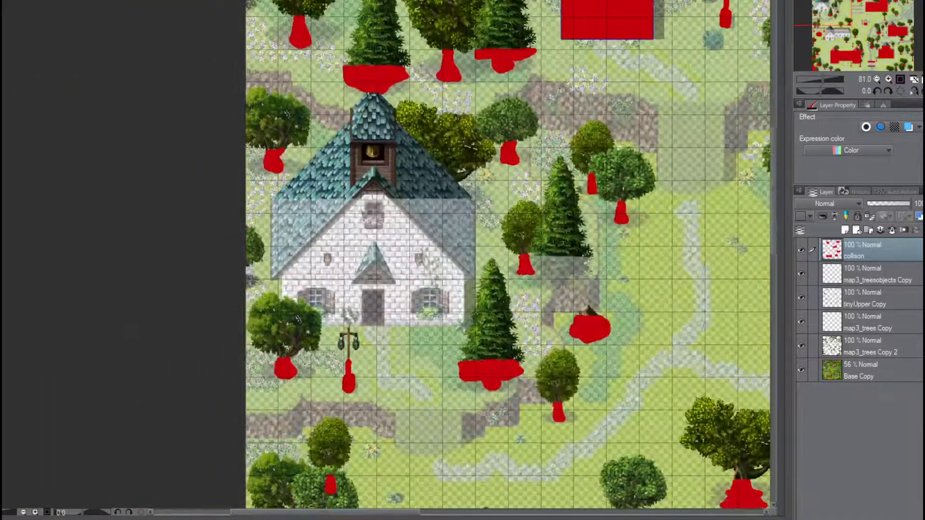
pyautogui.moveTo(270, 198); pyautogui.dragTo(475, 327)
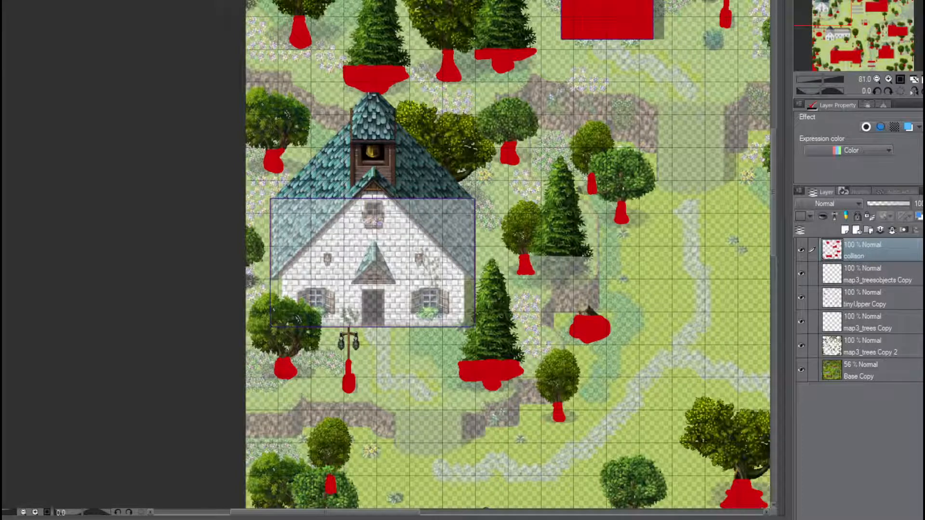
pyautogui.click(475, 327)
pyautogui.hotkey('ctrl', 'z')
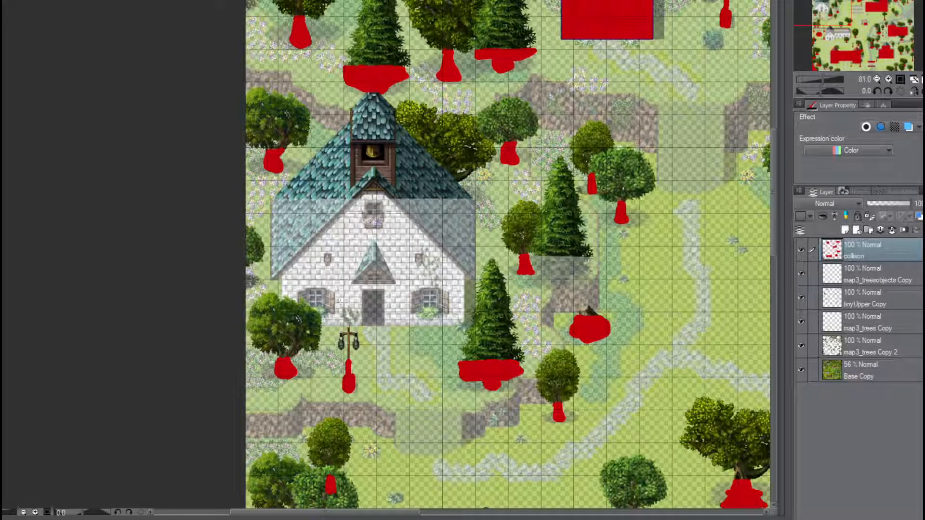
# Fill red collision rectangles over the church's front wall and over the narrow roof overhangs on its west and east sides
pyautogui.moveTo(466, 327); pyautogui.dragTo(277, 201)
pyautogui.click(278, 200)
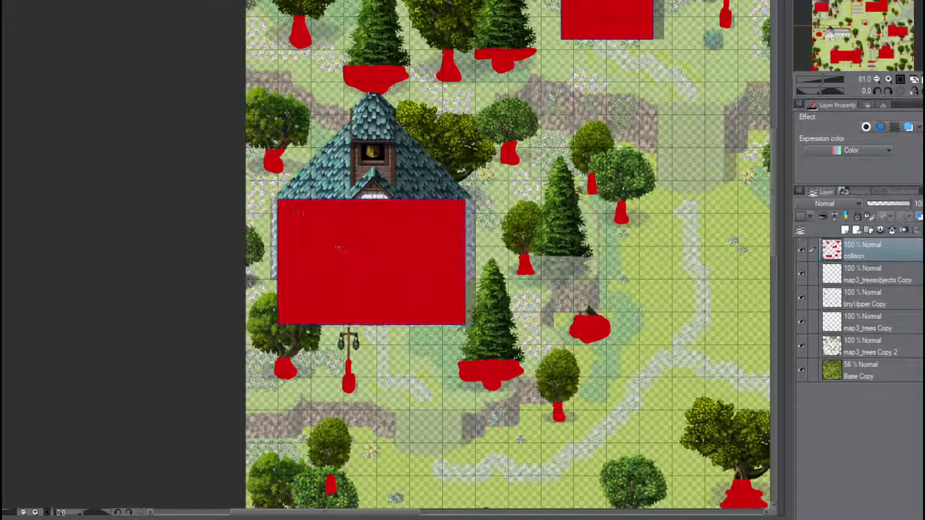
pyautogui.scroll(3, 309, 258)
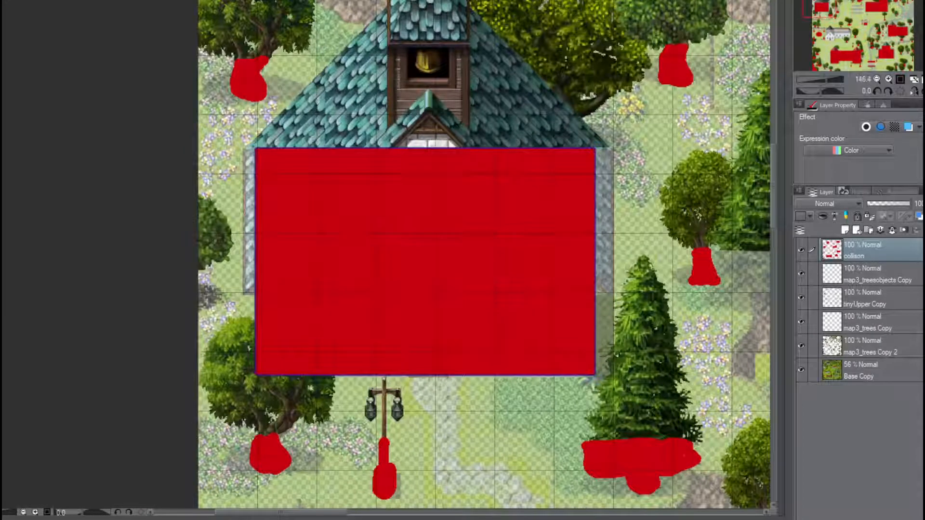
pyautogui.moveTo(244, 147); pyautogui.dragTo(256, 294)
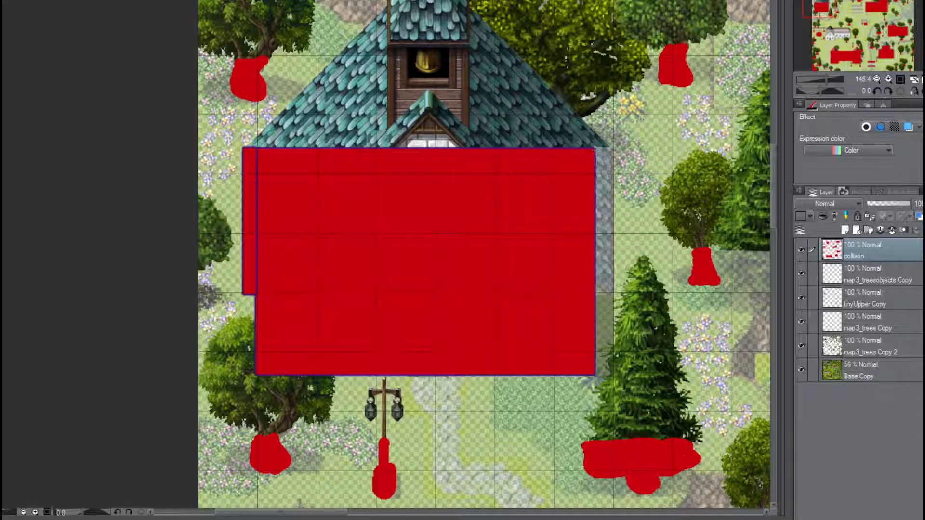
pyautogui.moveTo(595, 147); pyautogui.dragTo(613, 295)
# Fill a long red collision rectangle along the iron fence behind the garden benches, ending near the dark-roofed house
pyautogui.scroll(-4, 479, 263)
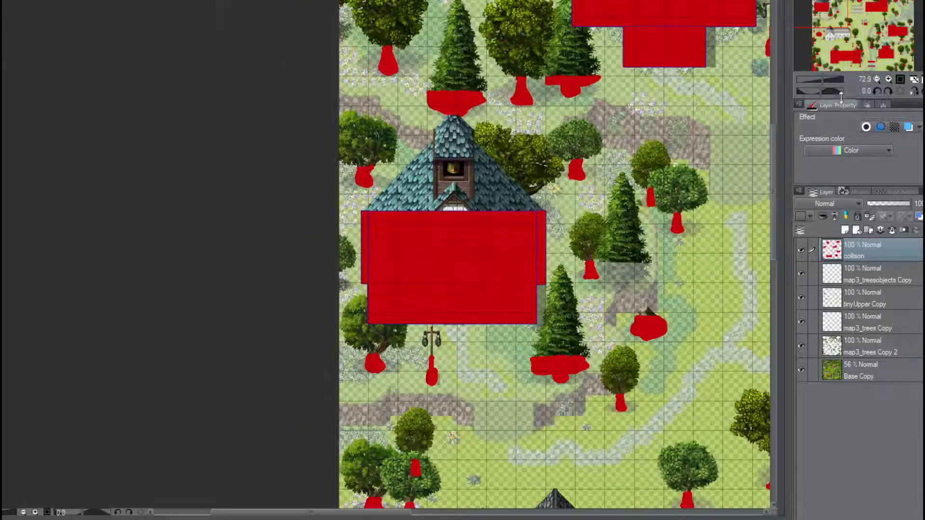
pyautogui.moveTo(827, 6); pyautogui.dragTo(840, 31)
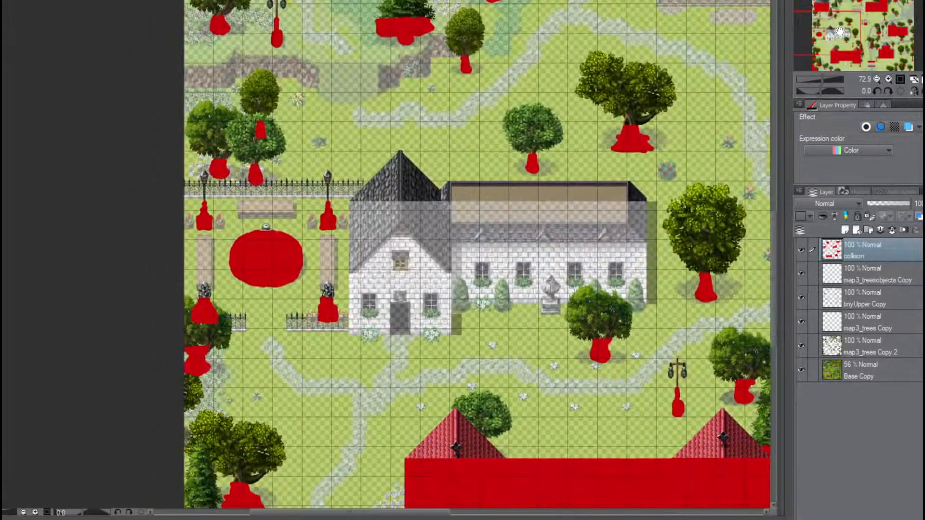
pyautogui.scroll(7, 191, 259)
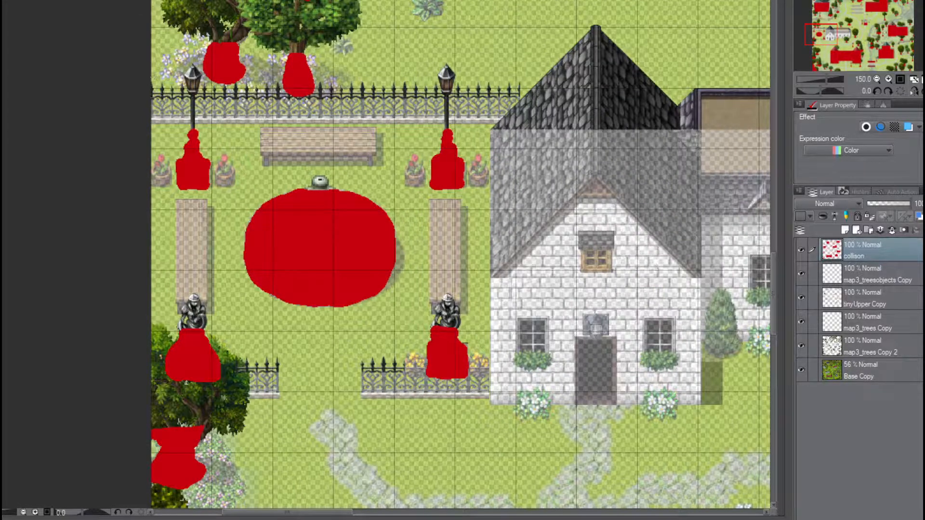
pyautogui.moveTo(149, 98); pyautogui.dragTo(494, 124)
# Paint the fence's remaining east end red by hand, following the slanted edge of the dark roof
pyautogui.scroll(12, 535, 111)
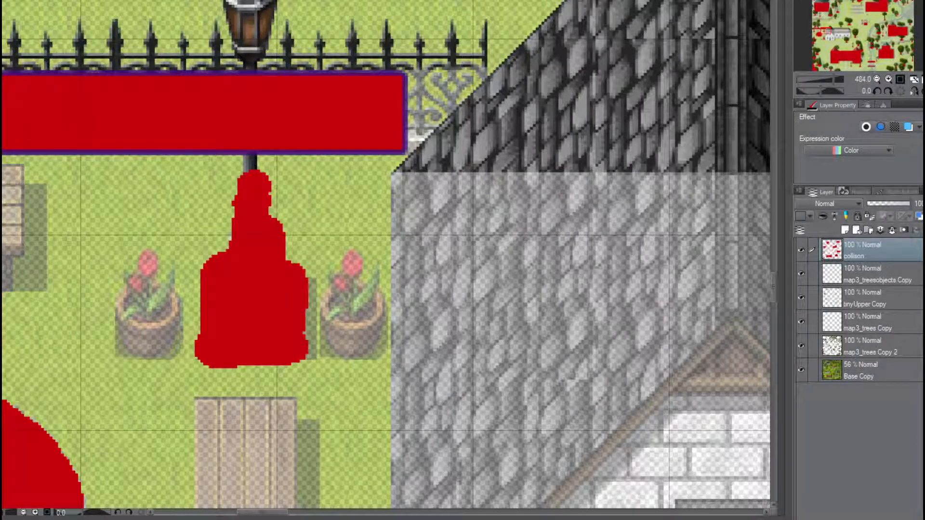
pyautogui.moveTo(406, 73)
pyautogui.mouseDown()
pyautogui.moveTo(491, 68)
pyautogui.moveTo(447, 117)
pyautogui.mouseUp()
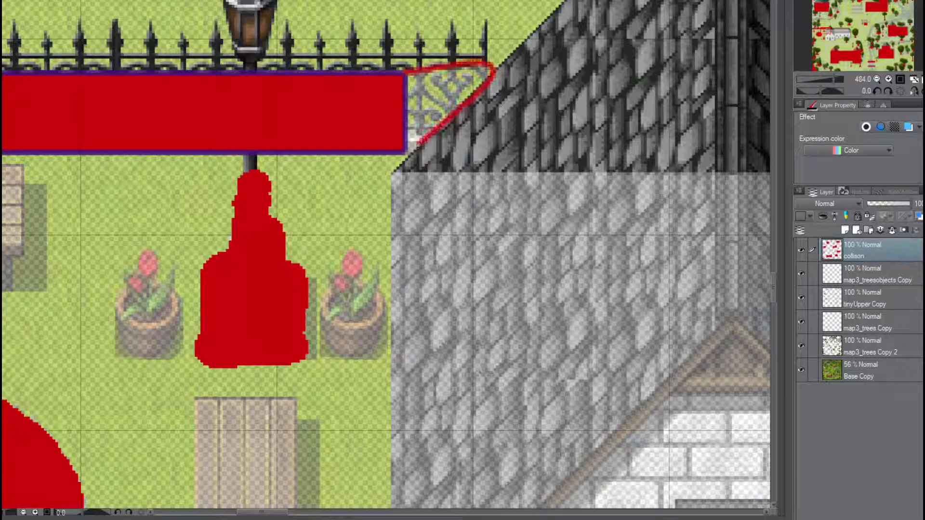
pyautogui.moveTo(485, 77)
pyautogui.mouseDown()
pyautogui.moveTo(406, 153)
pyautogui.moveTo(406, 70)
pyautogui.mouseUp()
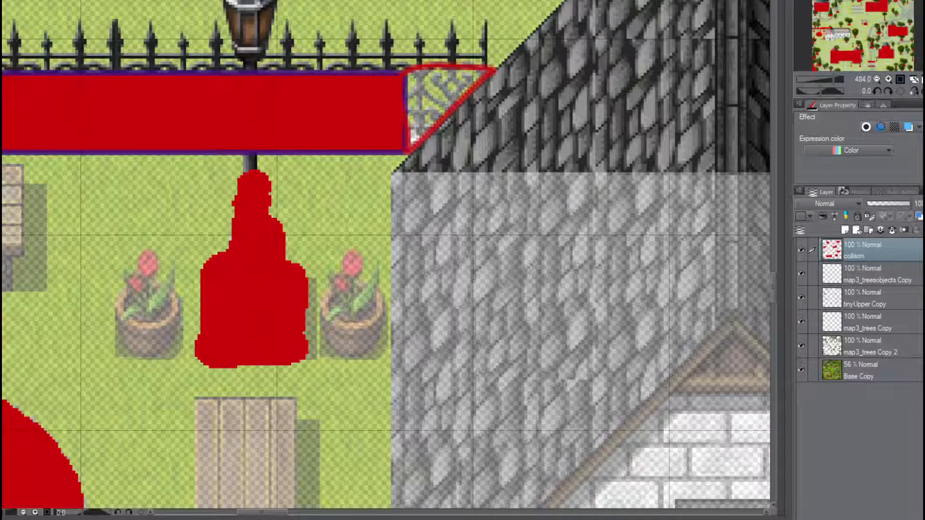
pyautogui.moveTo(419, 70)
pyautogui.mouseDown()
pyautogui.moveTo(413, 82)
pyautogui.moveTo(470, 74)
pyautogui.moveTo(427, 94)
pyautogui.moveTo(413, 115)
pyautogui.moveTo(411, 89)
pyautogui.moveTo(413, 142)
pyautogui.mouseUp()
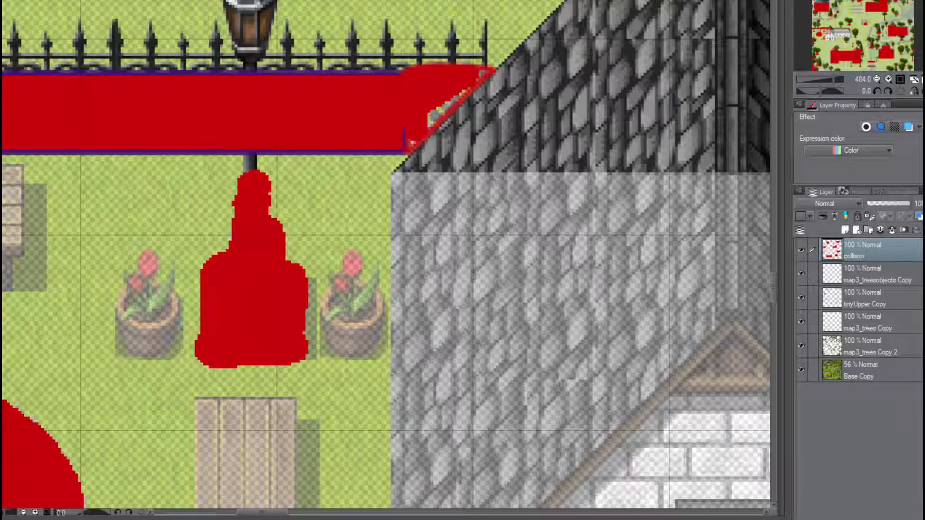
pyautogui.moveTo(445, 83)
pyautogui.mouseDown()
pyautogui.moveTo(481, 75)
pyautogui.moveTo(409, 136)
pyautogui.mouseUp()
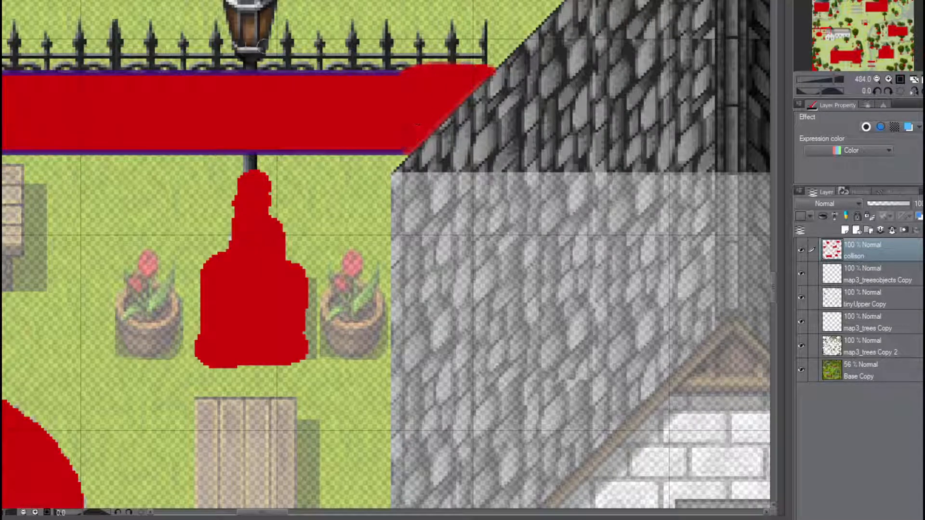
# Hide the tree, object, upper and base map layers so that only the collison layer is visible
pyautogui.click(801, 273)
pyautogui.click(802, 297)
pyautogui.click(802, 321)
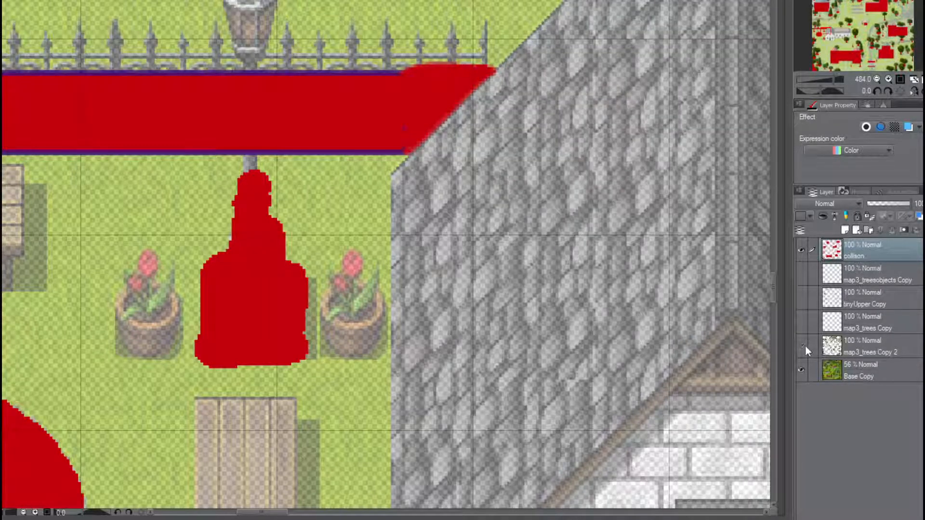
pyautogui.click(801, 346)
pyautogui.click(801, 369)
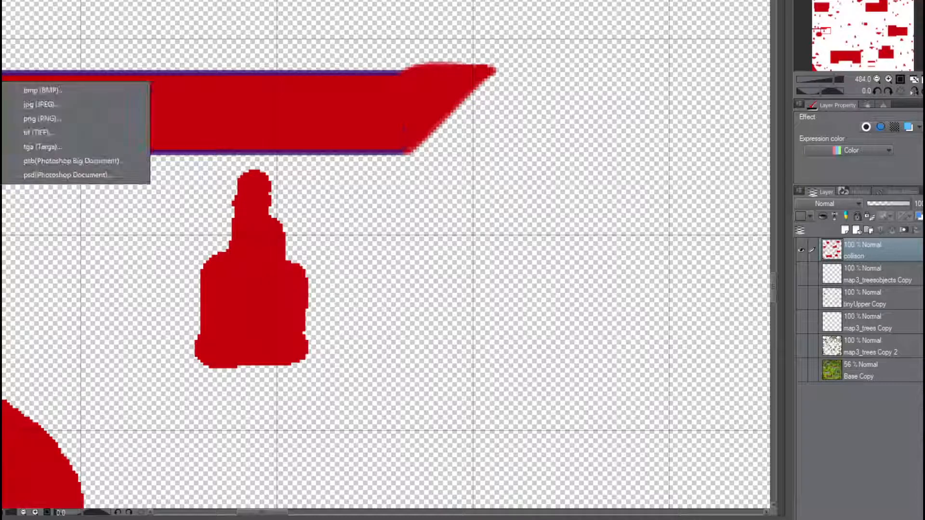
# Export the collision map as a PNG at 100% scale with the output preview
pyautogui.click(55, 118)
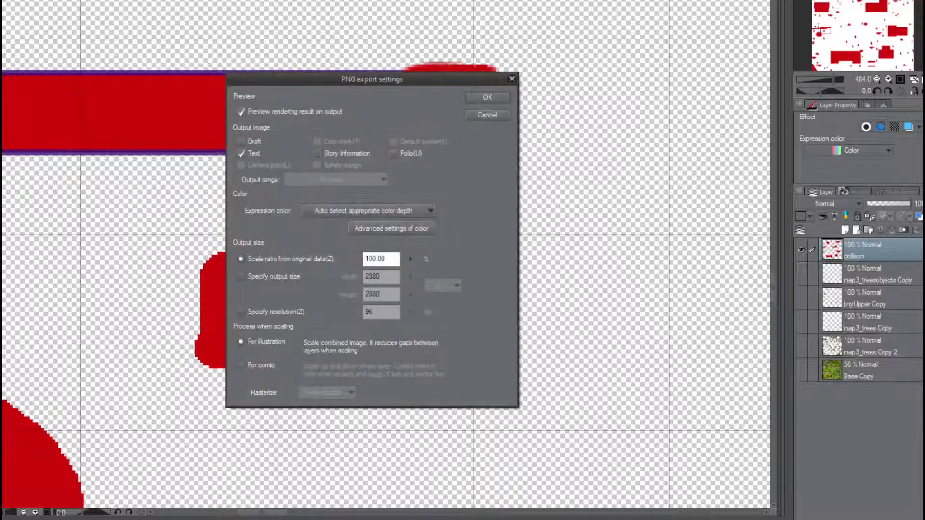
pyautogui.click(494, 97)
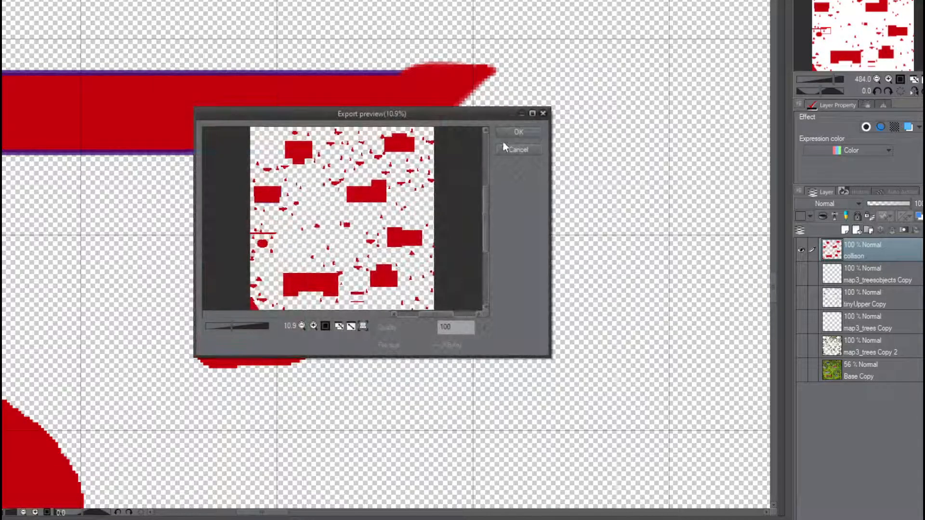
# Export the collision layer image with the settings shown in the preview
pyautogui.click(508, 128)
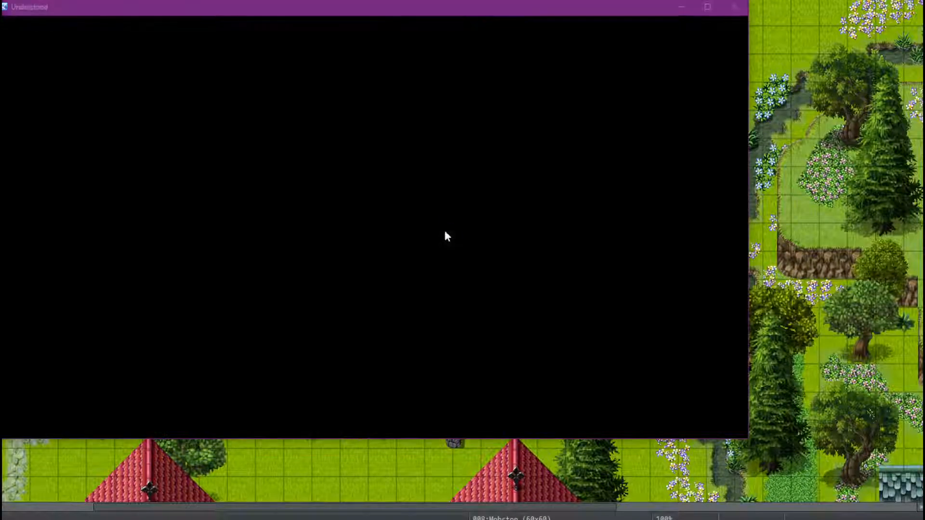
# In the RPG Maker playtest, walk the character along the pink house's front, from the pine tree to the lamp post, to test collisions
pyautogui.press('Left')
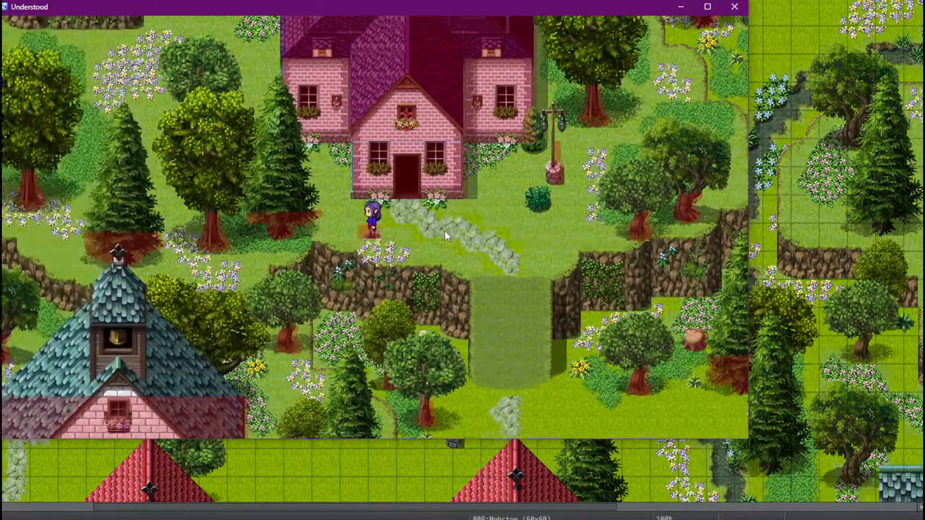
pyautogui.press('Up')
pyautogui.press('Right')
pyautogui.press('Up')
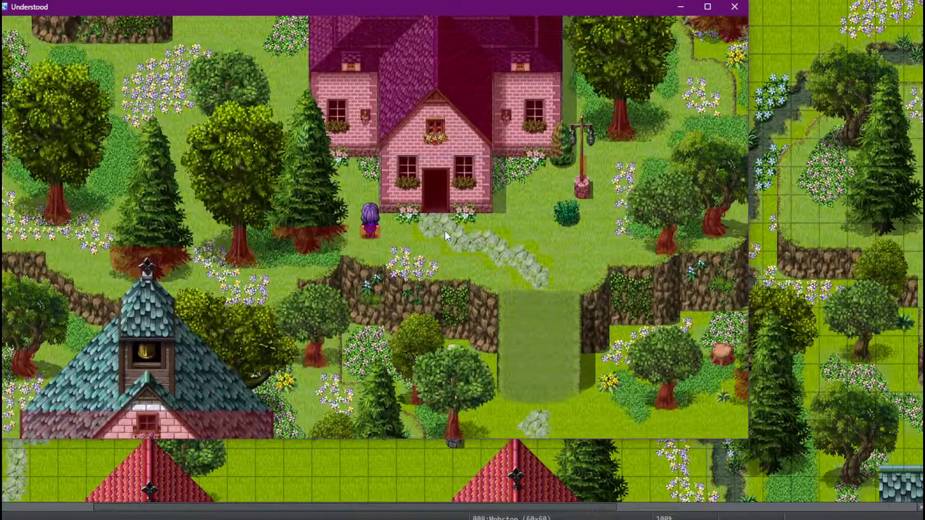
pyautogui.press('Right')
pyautogui.press('Up')
pyautogui.press('Down')
pyautogui.press('Left')
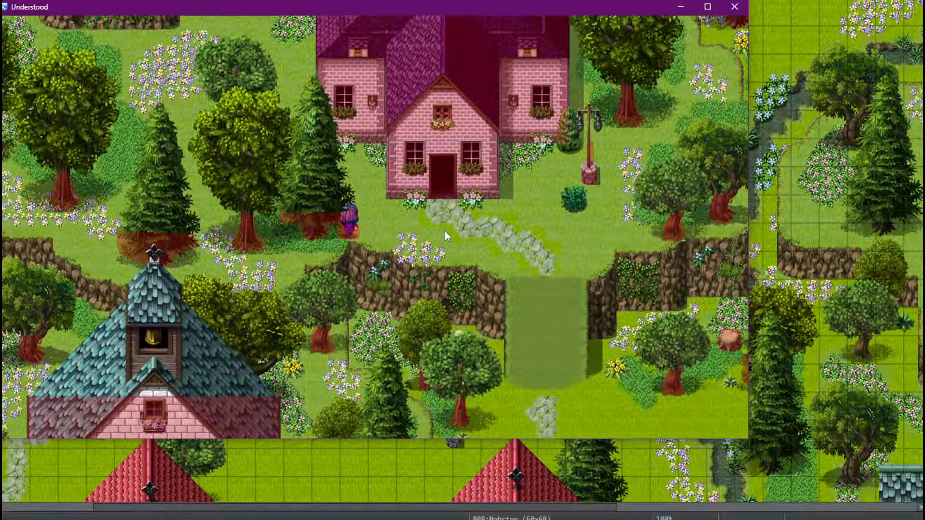
pyautogui.press('Right')
pyautogui.press('Up')
pyautogui.press('Right')
pyautogui.press('Up')
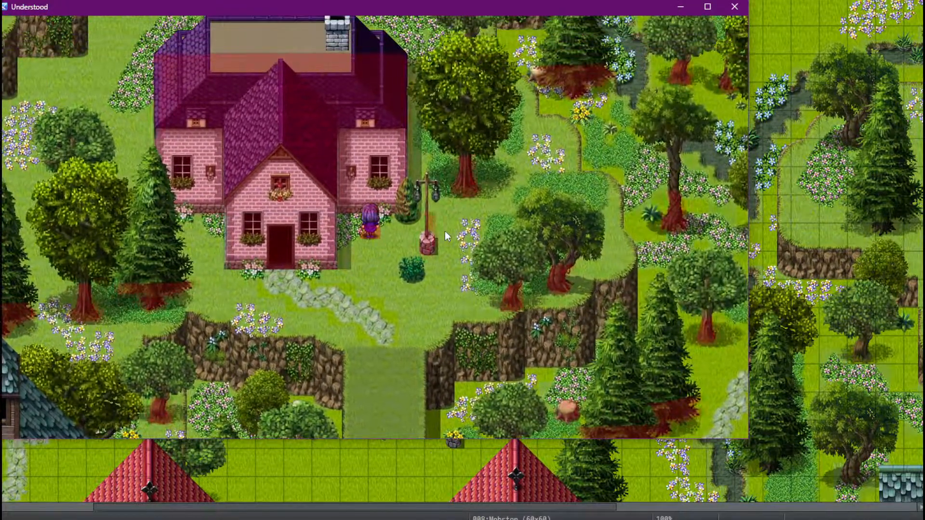
# Walk the character back to the pine tree above the cliff and test the collision at its base from several sides
pyautogui.press('Left')
pyautogui.press('Down')
pyautogui.press('Left')
pyautogui.press('Down')
pyautogui.press('Left')
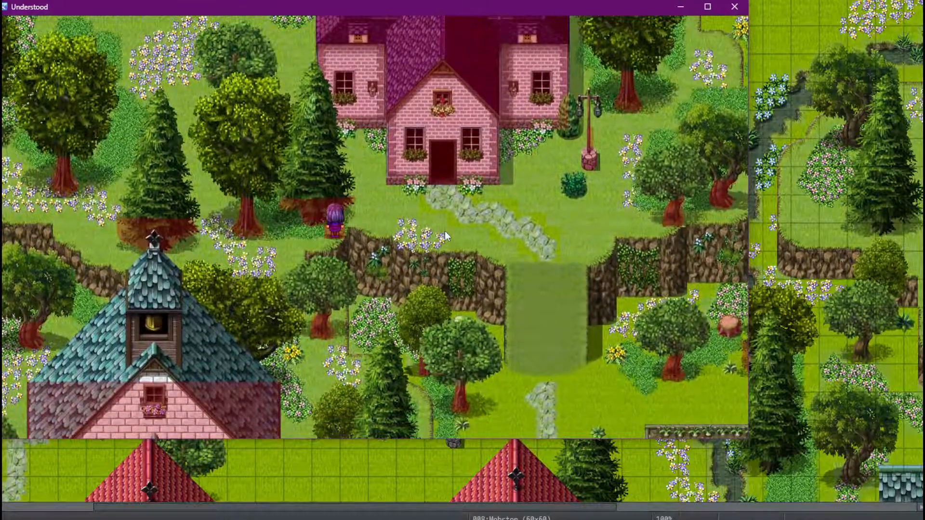
pyautogui.press('Right')
pyautogui.press('Up')
pyautogui.press('Left')
pyautogui.press('Down')
pyautogui.press('Right')
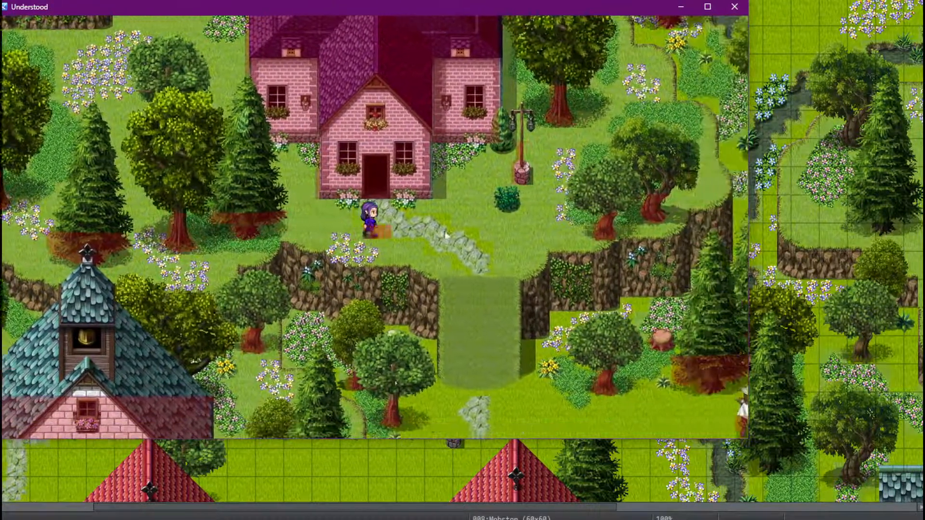
# Follow the stone path to the bell-tower house and test collisions at its front wall and around the neighbouring pine trees
pyautogui.press('Down')
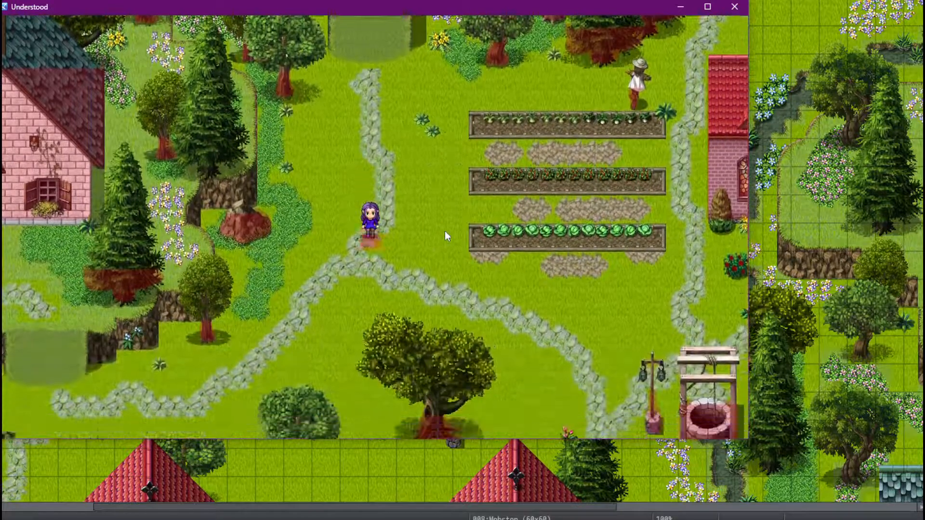
pyautogui.press('Left')
pyautogui.press('Left')
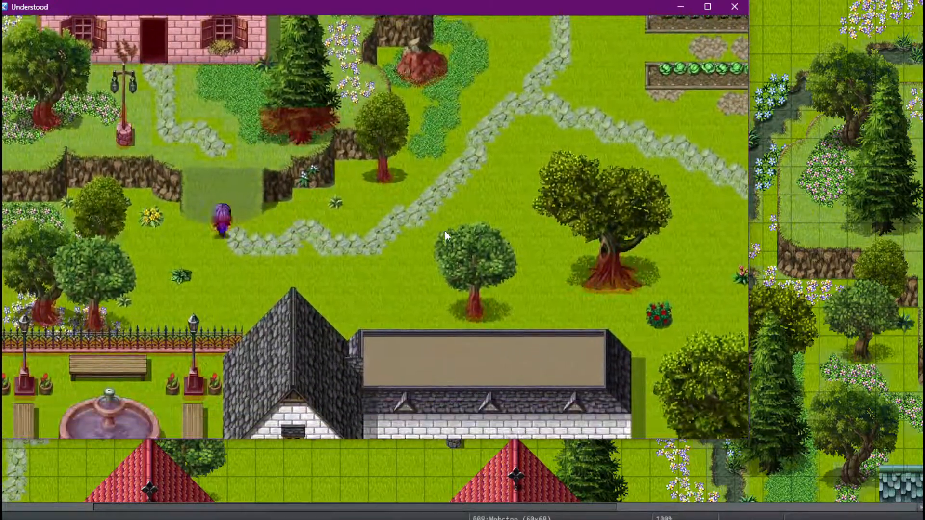
pyautogui.press('Up')
pyautogui.press('Up')
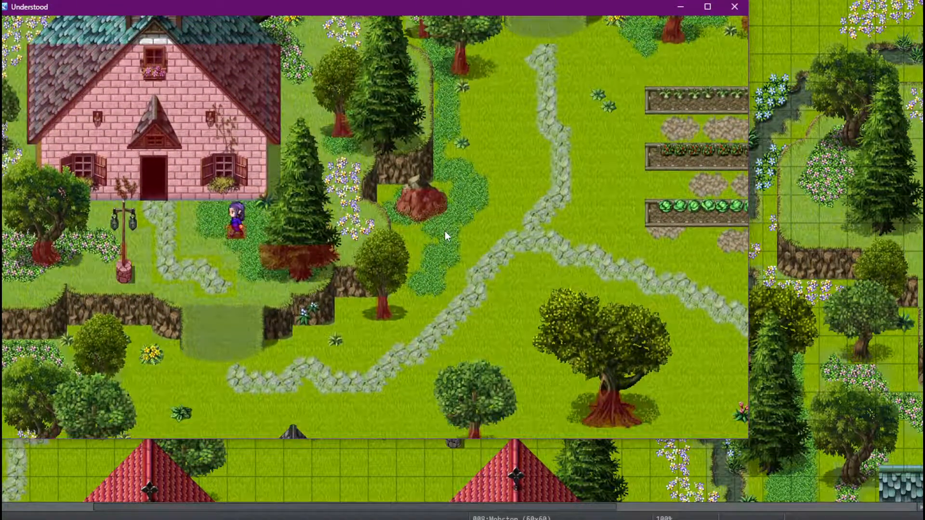
pyautogui.press('Right')
pyautogui.press('Up')
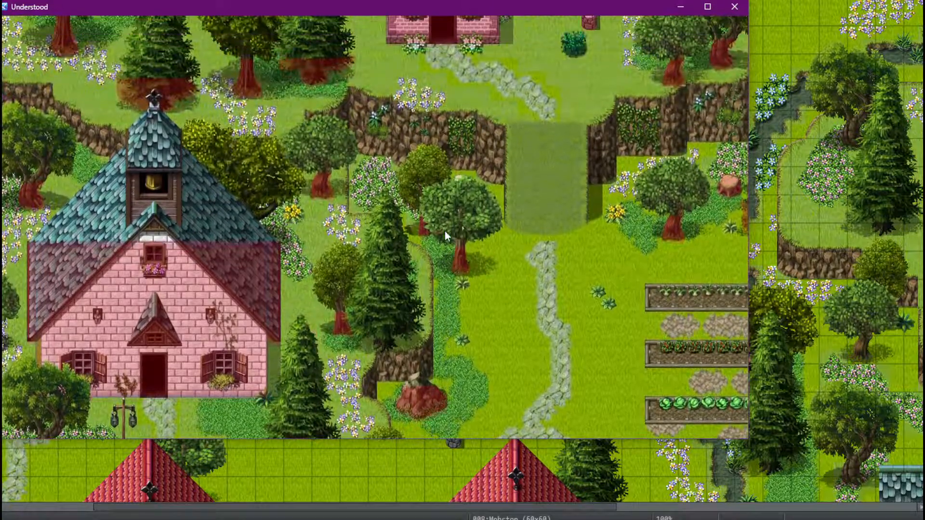
pyautogui.press('Down')
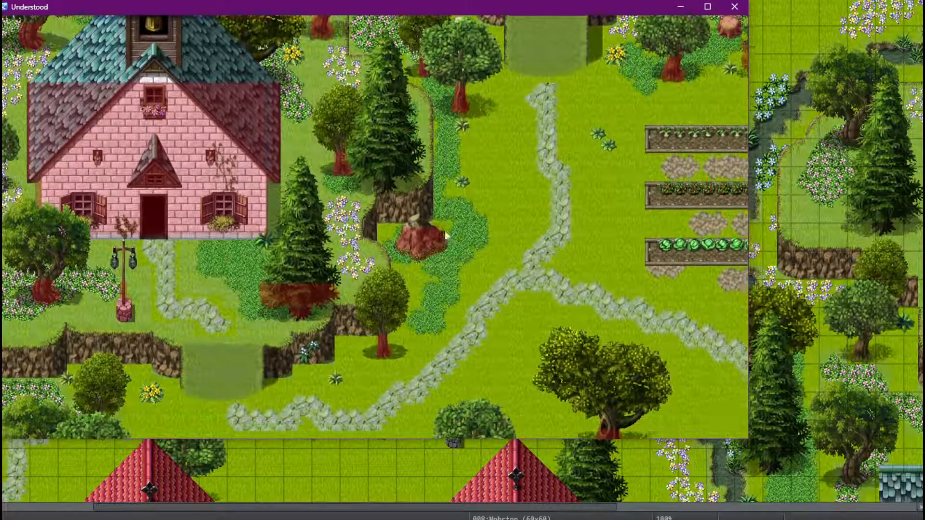
pyautogui.press('Down')
pyautogui.press('Left')
pyautogui.press('Left')
pyautogui.press('Up')
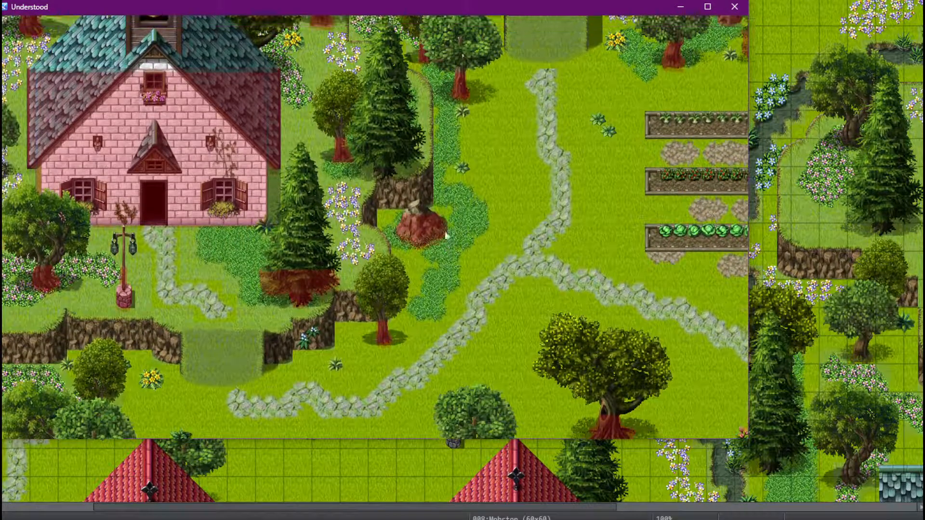
pyautogui.press('Down')
pyautogui.press('Right')
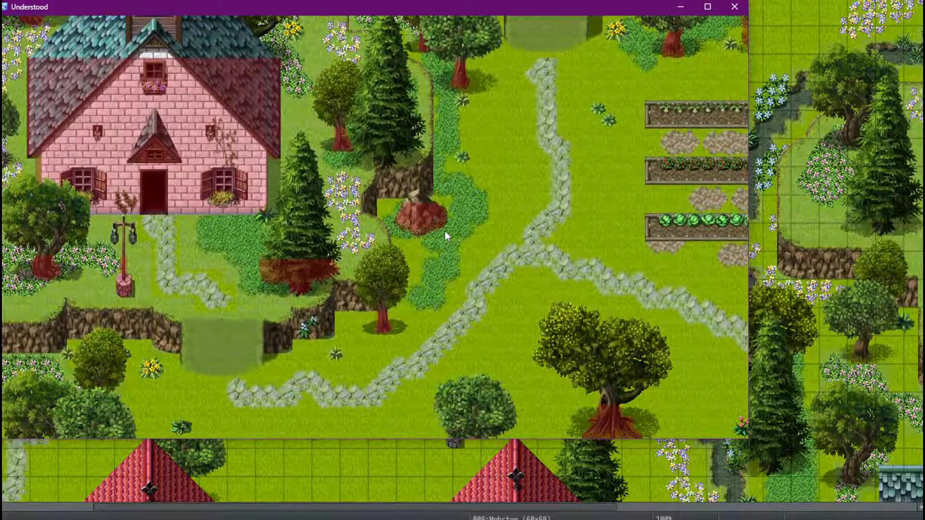
# Walk around the grey-roofed white building, testing collisions behind its roof, at the iron fence and at the front
pyautogui.press('Down')
pyautogui.press('Right')
pyautogui.press('Down')
pyautogui.press('Left')
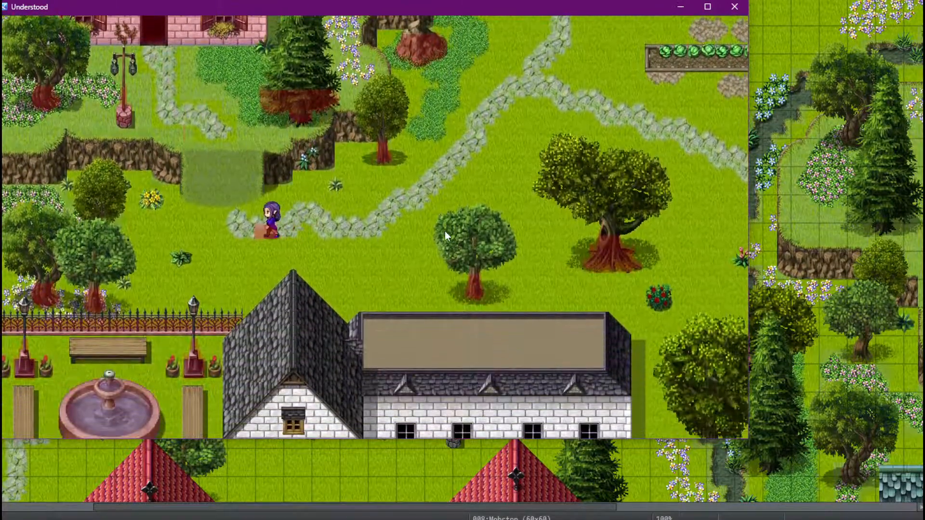
pyautogui.press('Down')
pyautogui.press('Left')
pyautogui.press('Right')
pyautogui.press('Down')
pyautogui.press('Up')
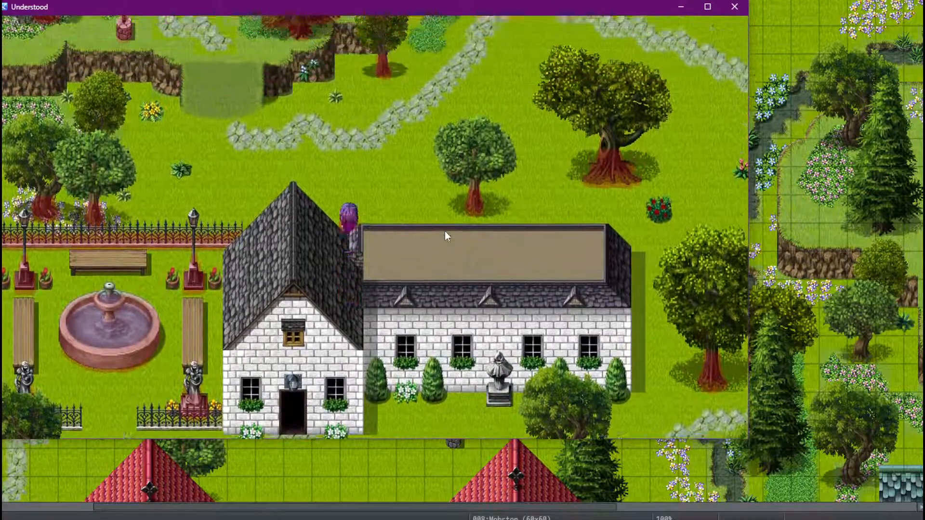
pyautogui.press('Left')
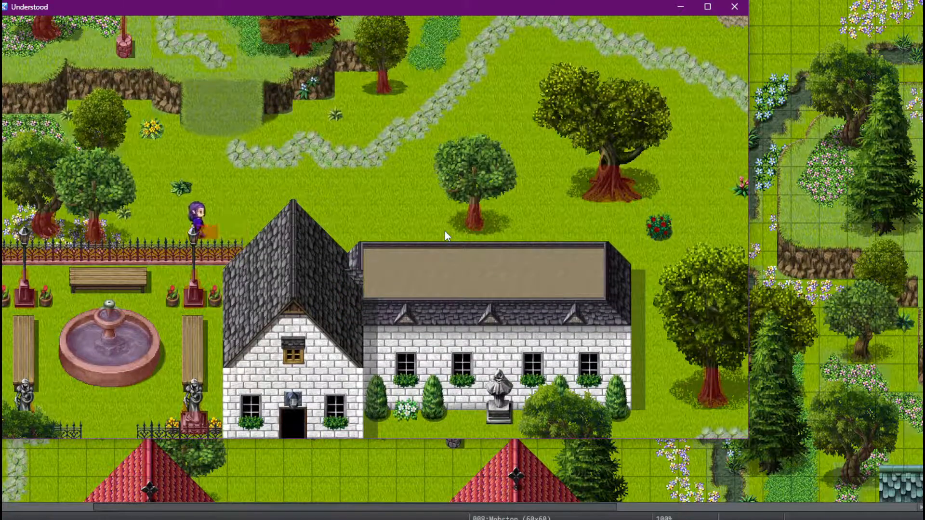
pyautogui.press('Right')
pyautogui.press('Down')
pyautogui.press('Left')
pyautogui.press('Down')
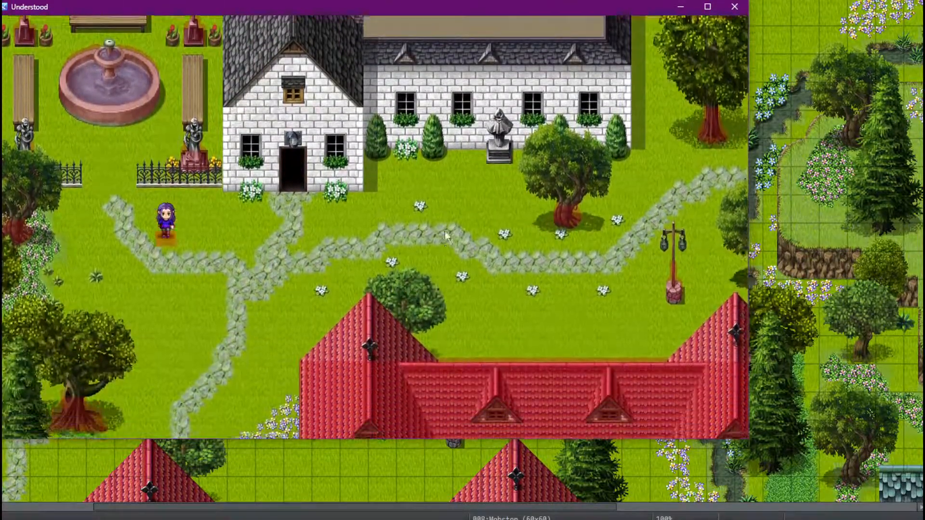
# Test collisions behind the large red-roofed building, around the nearby lamp post and trees, and along the stream bank
pyautogui.press('Up')
pyautogui.press('Right')
pyautogui.press('Down')
pyautogui.press('Right')
pyautogui.press('Down')
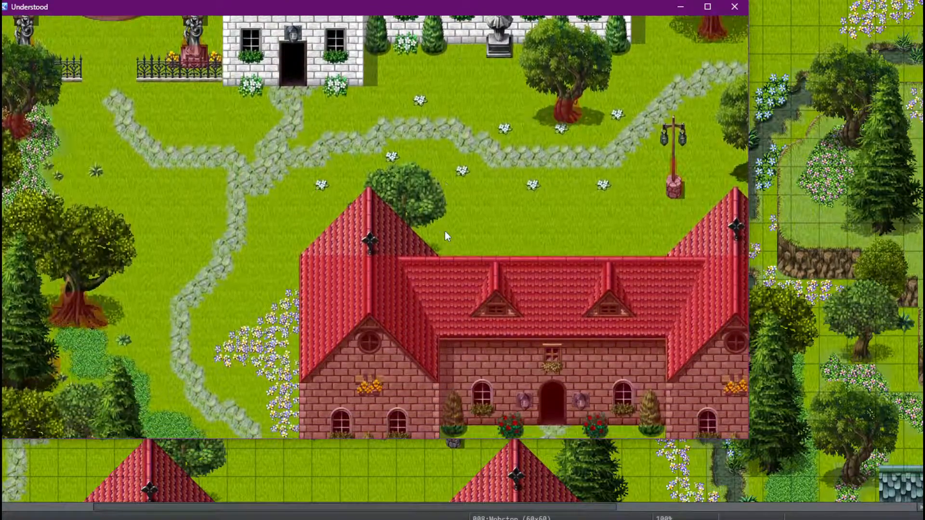
pyautogui.press('Up')
pyautogui.press('Right')
pyautogui.press('Up')
pyautogui.press('Right')
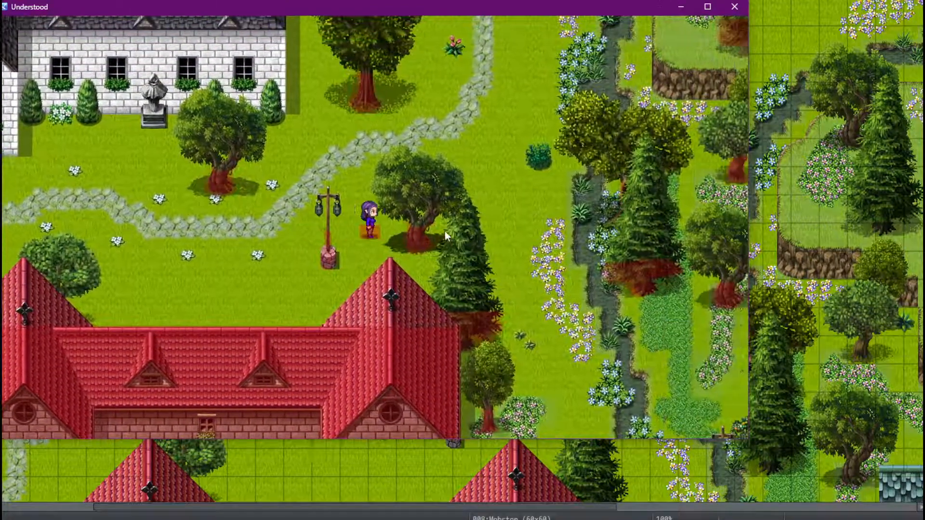
pyautogui.press('Right')
pyautogui.press('Up')
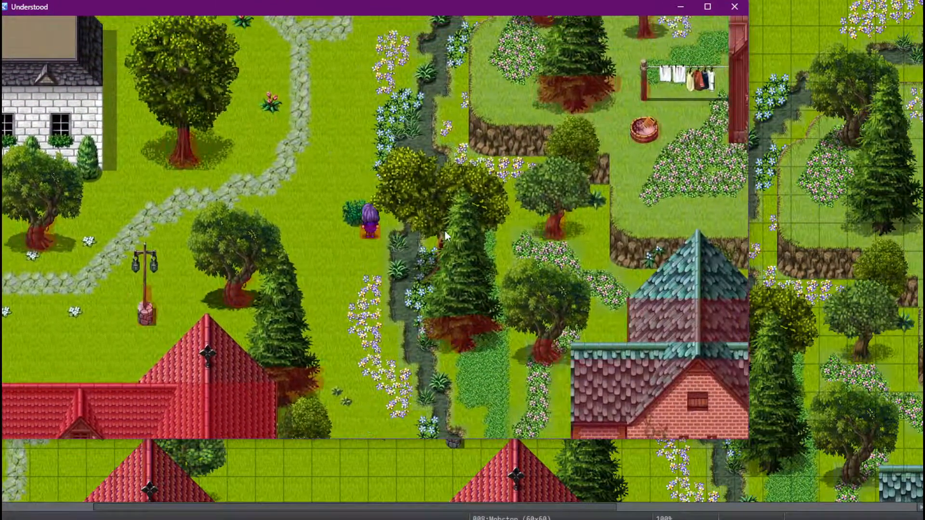
pyautogui.press('Left')
pyautogui.press('Up')
pyautogui.press('Left')
pyautogui.press('Up')
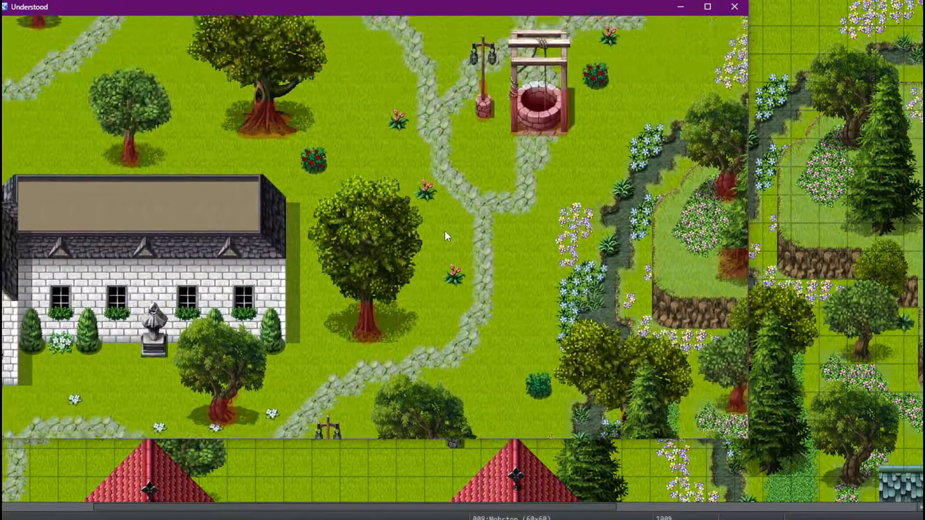
# Walk past the well to the stained-glass building and test collisions around its neighbouring trees and front wall
pyautogui.press('Up')
pyautogui.press('Right')
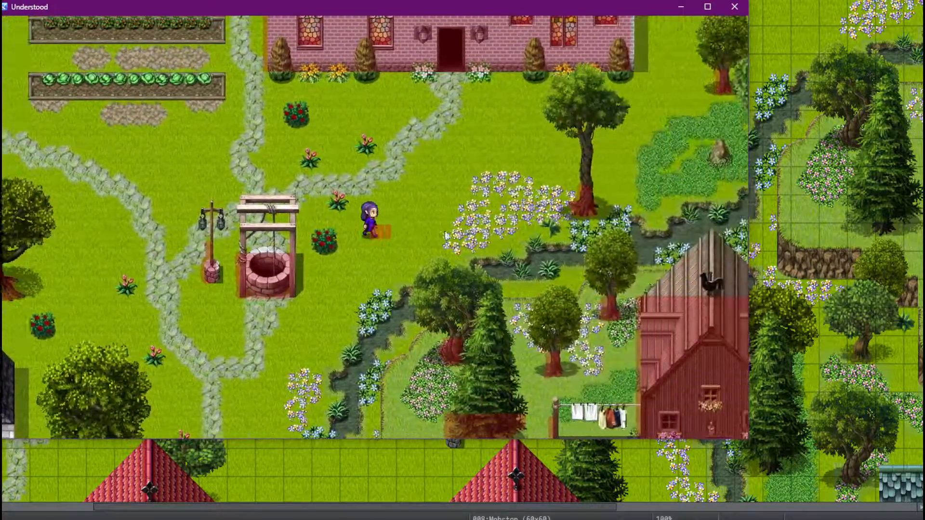
pyautogui.press('Up')
pyautogui.press('Right')
pyautogui.press('Up')
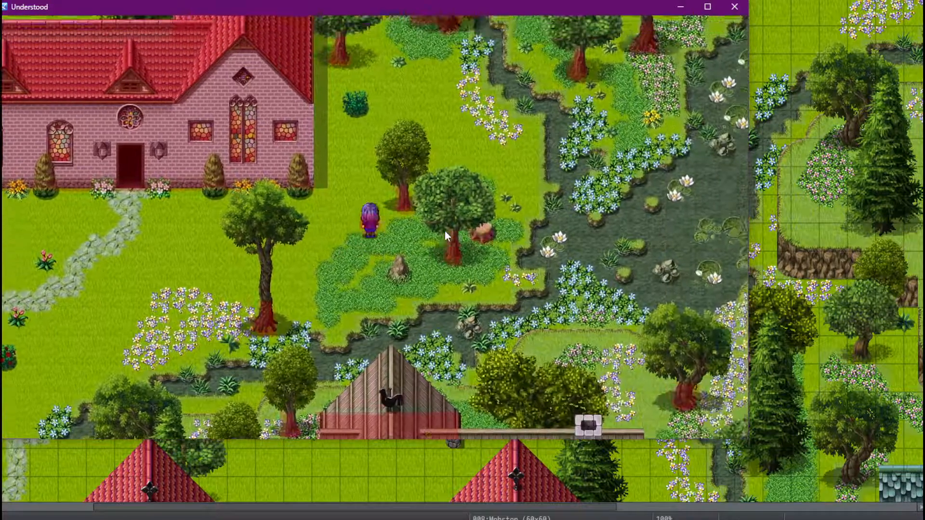
pyautogui.press('Up')
pyautogui.press('Left')
pyautogui.press('Down')
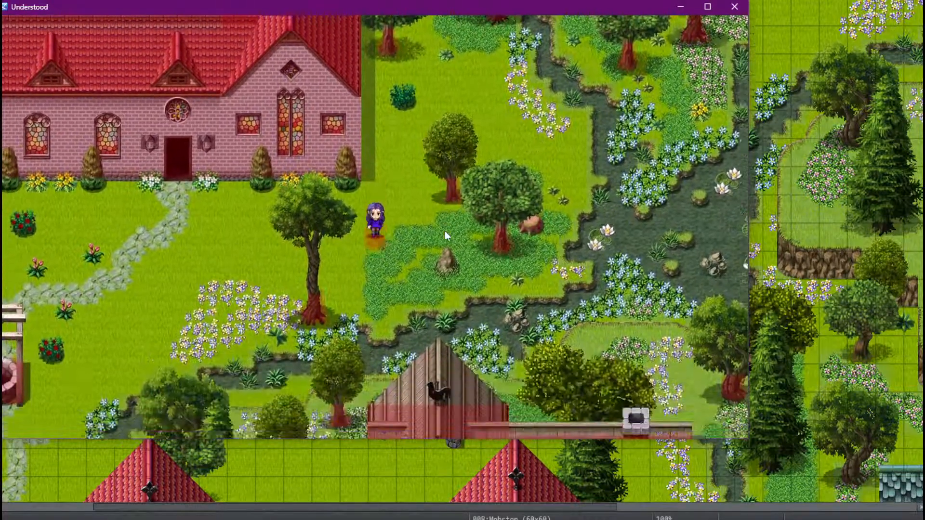
pyautogui.press('Down')
pyautogui.press('Left')
pyautogui.press('Up')
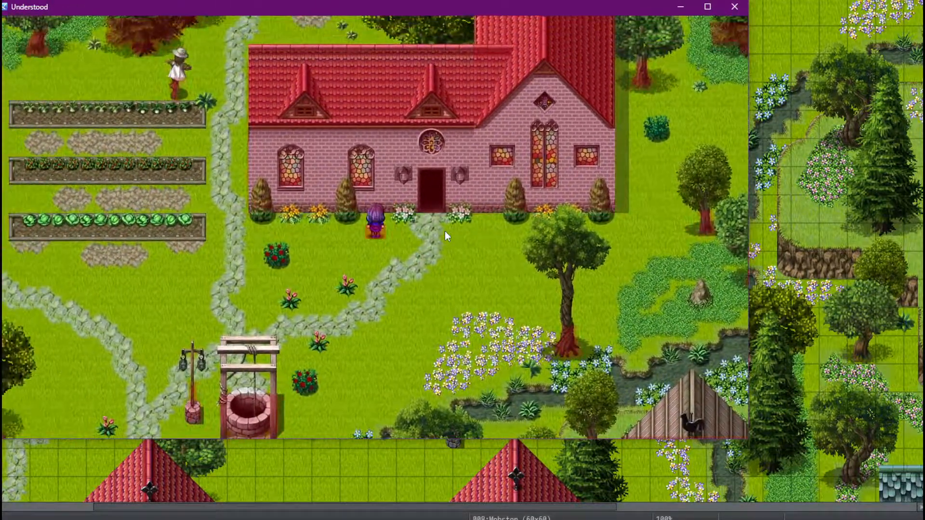
# Test collisions around the well, its lamp post and the large tree by the path, and close the playtest
pyautogui.press('Down')
pyautogui.press('Left')
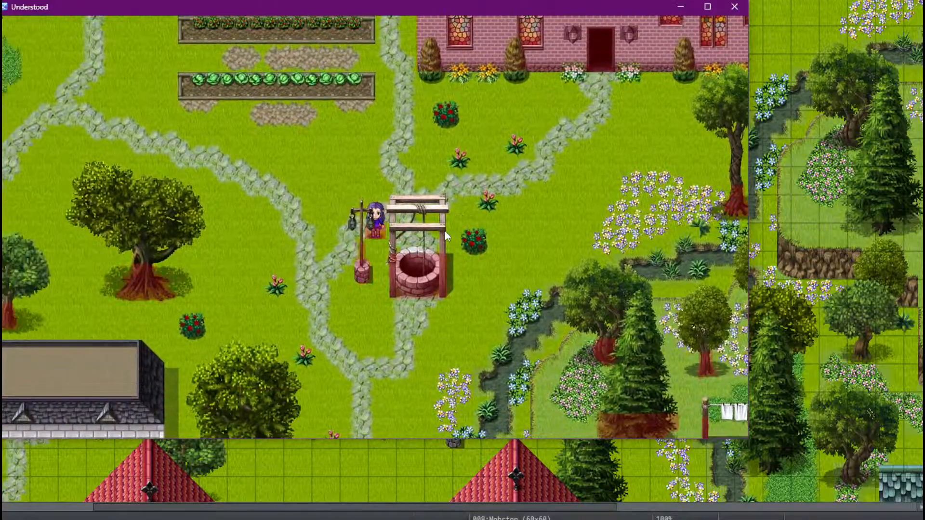
pyautogui.press('Left')
pyautogui.press('Down')
pyautogui.press('Right')
pyautogui.press('Down')
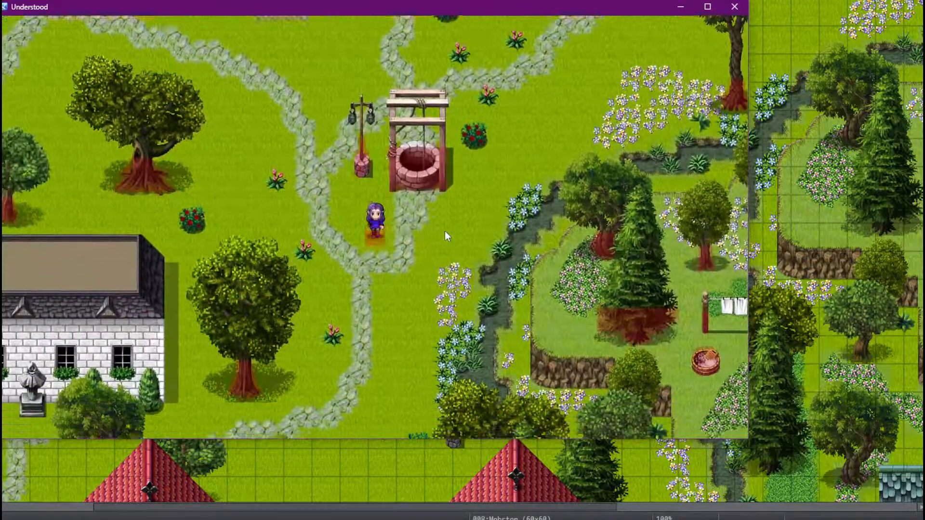
pyautogui.press('Right')
pyautogui.press('Down')
pyautogui.press('Left')
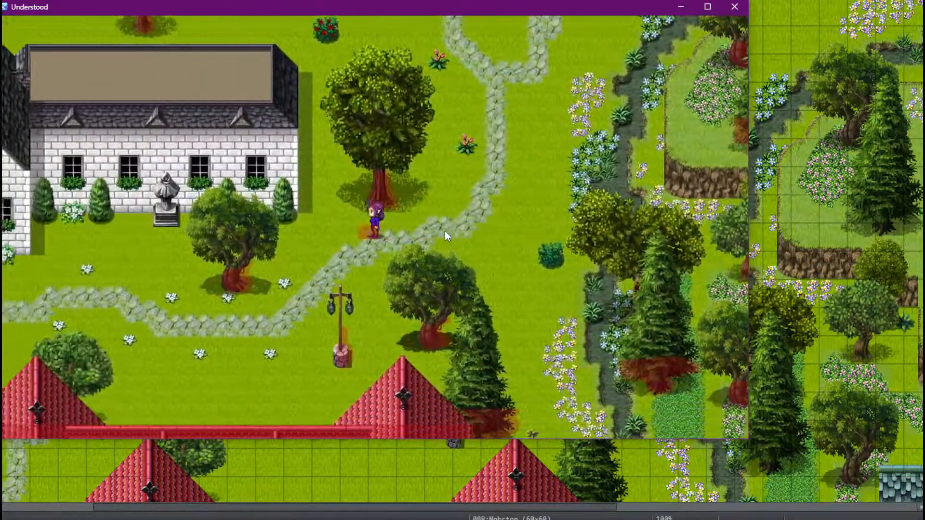
pyautogui.press('Down')
pyautogui.press('Left')
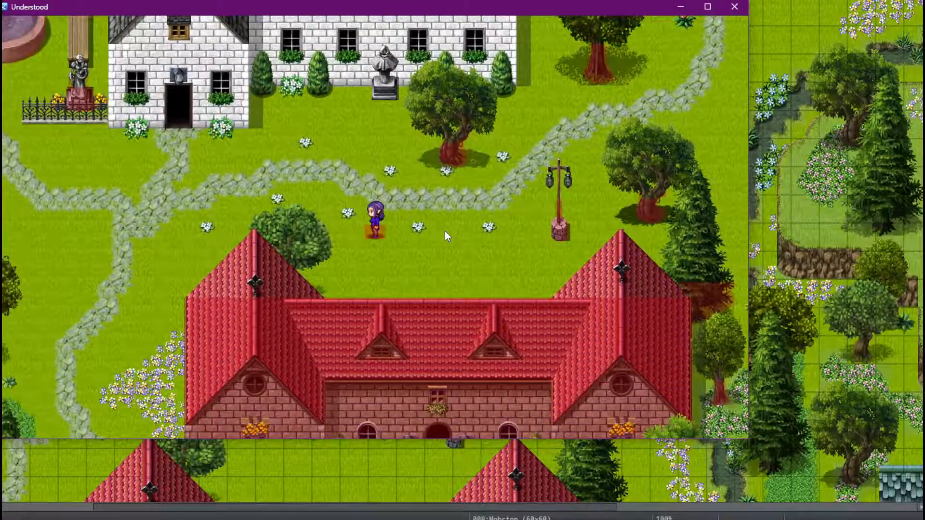
pyautogui.click(735, 7)
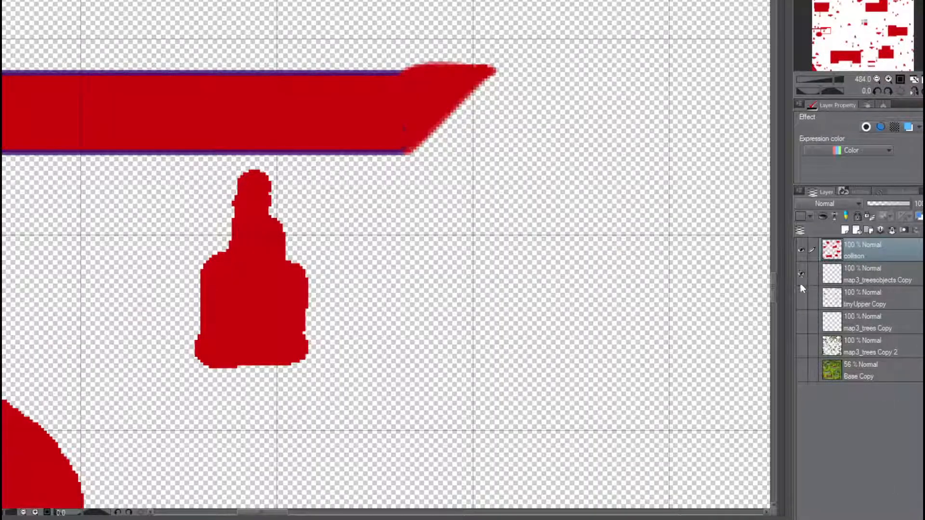
# In Clip Studio Paint, show all the hidden tree, object and base map layers beneath the collision layer
pyautogui.click(801, 298)
pyautogui.click(801, 346)
pyautogui.click(802, 370)
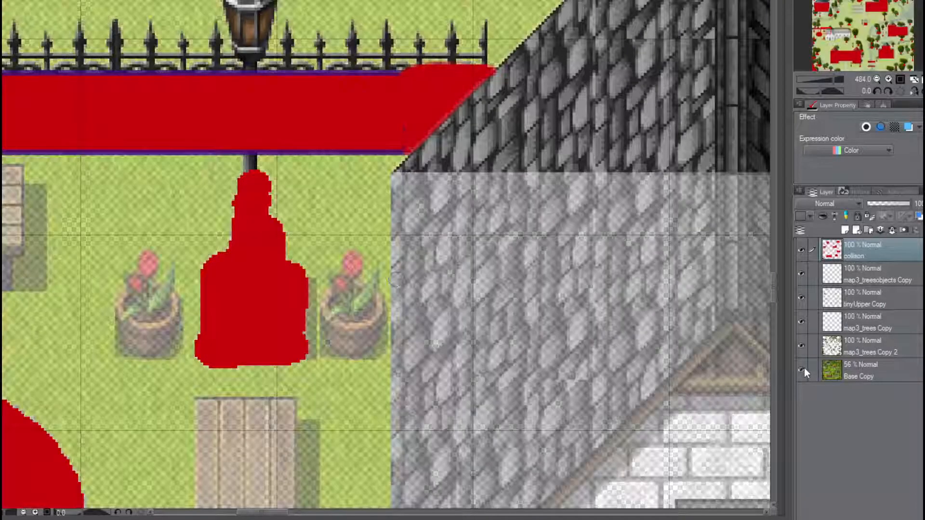
# Erase the pointed outer tip of the red collision shape under the pine tree beside the large house
pyautogui.scroll(-5, 313, 170)
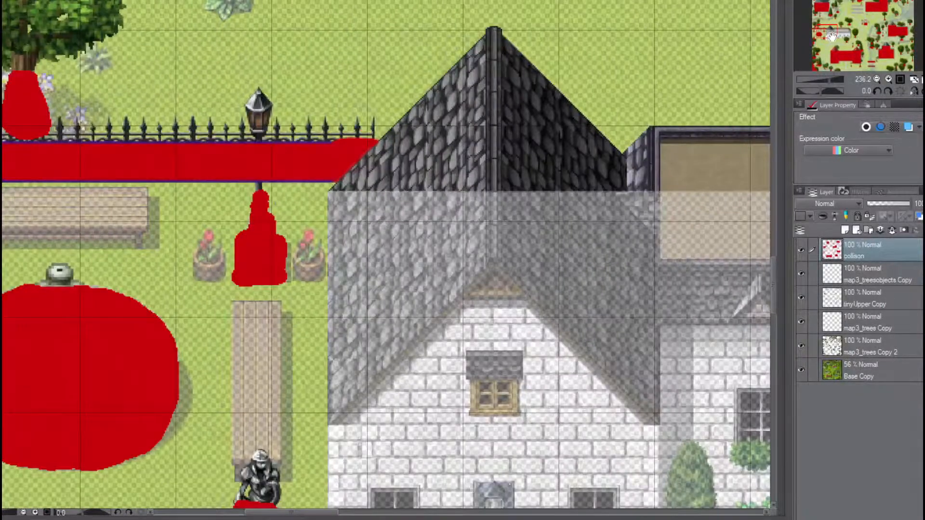
pyautogui.moveTo(832, 37); pyautogui.dragTo(842, 0)
pyautogui.scroll(-3, 234, 218)
pyautogui.scroll(2, 322, 245)
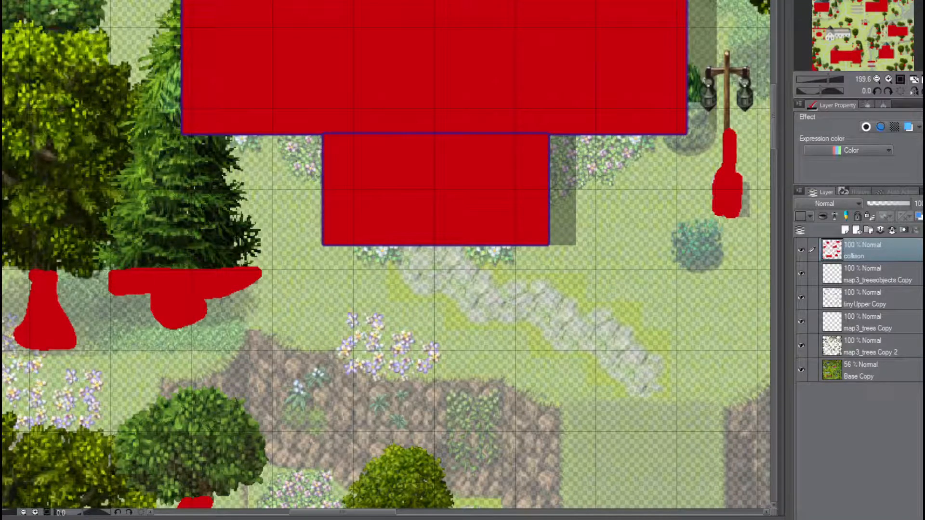
pyautogui.moveTo(258, 276)
pyautogui.mouseDown()
pyautogui.moveTo(264, 266)
pyautogui.moveTo(262, 284)
pyautogui.mouseUp()
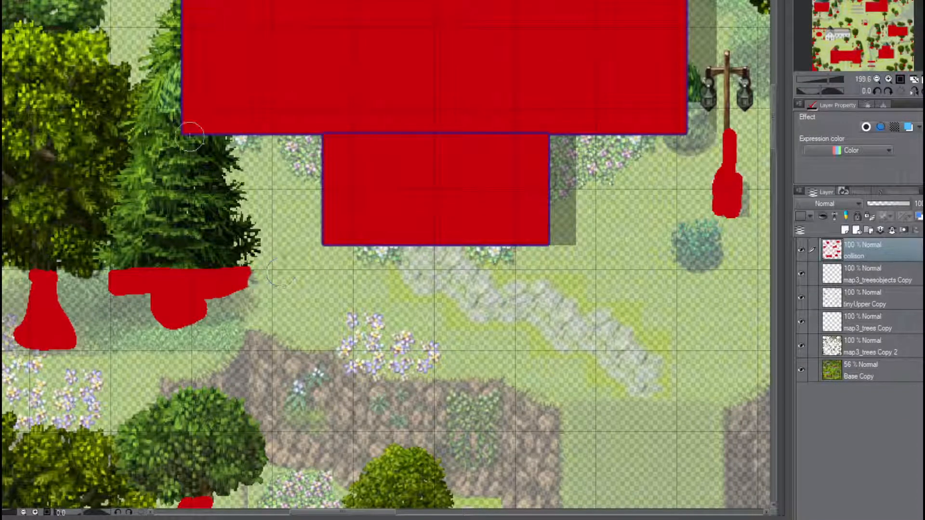
# Paint a trunk-shaped collision for the round tree hidden behind the large leafy tree beside the big house
pyautogui.moveTo(186, 126); pyautogui.dragTo(360, 204, button='middle')
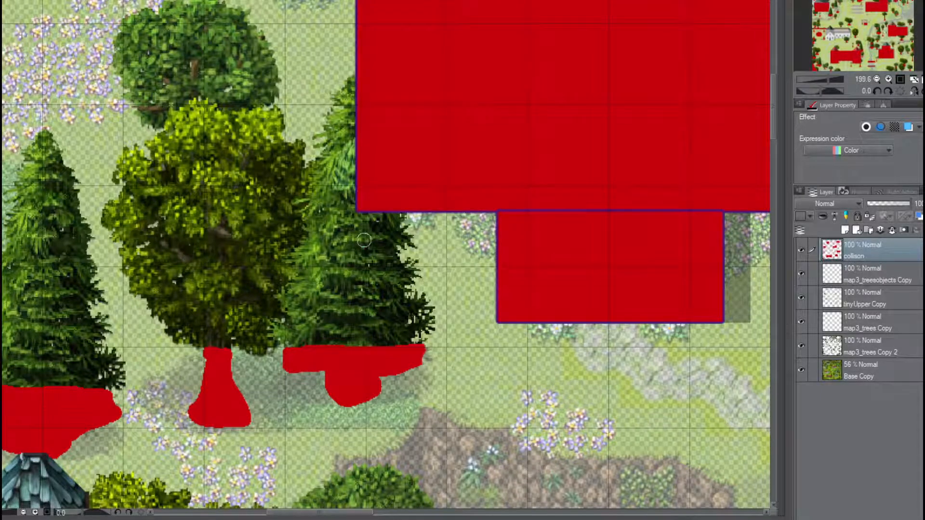
pyautogui.moveTo(207, 142)
pyautogui.mouseDown()
pyautogui.moveTo(219, 205)
pyautogui.moveTo(198, 176)
pyautogui.moveTo(198, 206)
pyautogui.moveTo(191, 167)
pyautogui.moveTo(191, 208)
pyautogui.moveTo(208, 189)
pyautogui.mouseUp()
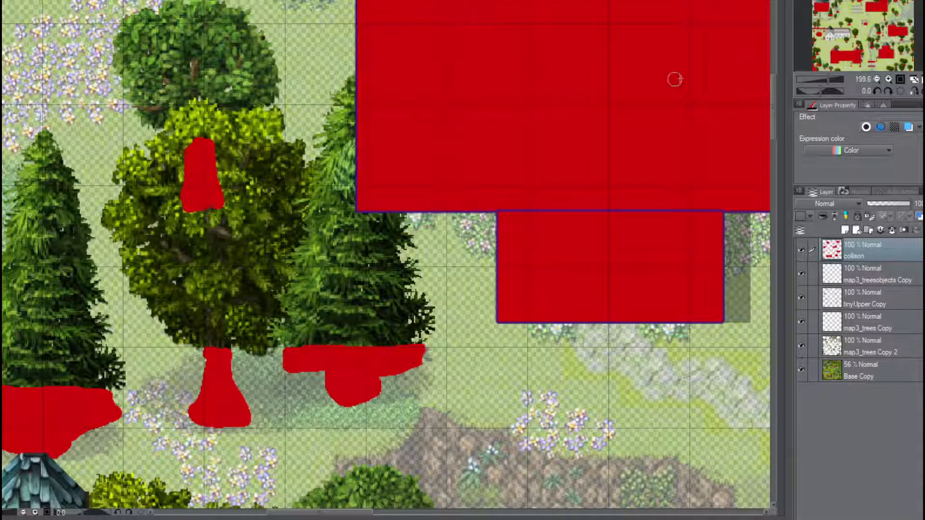
# Fill rectangular collision areas over the three wooden benches surrounding the oval collision shape in the fenced garden
pyautogui.moveTo(834, 4); pyautogui.dragTo(839, 25)
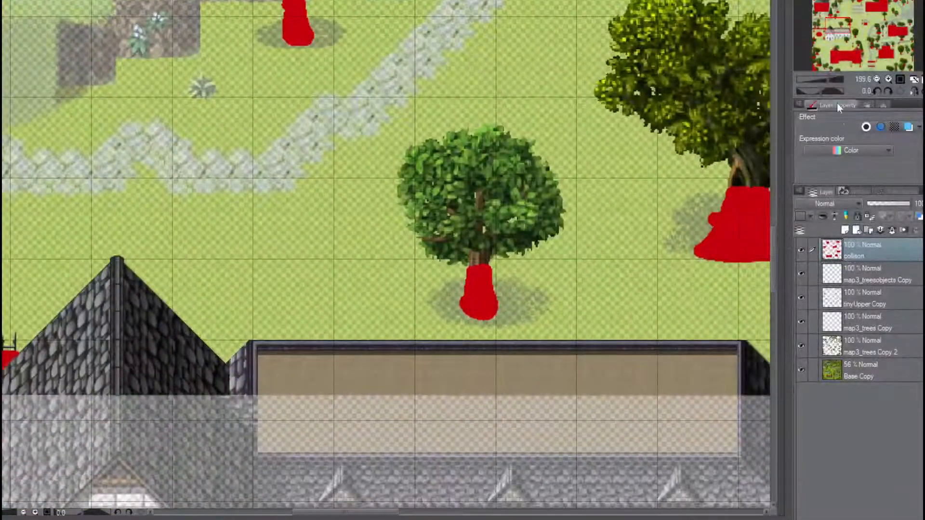
pyautogui.moveTo(828, 78); pyautogui.dragTo(823, 79)
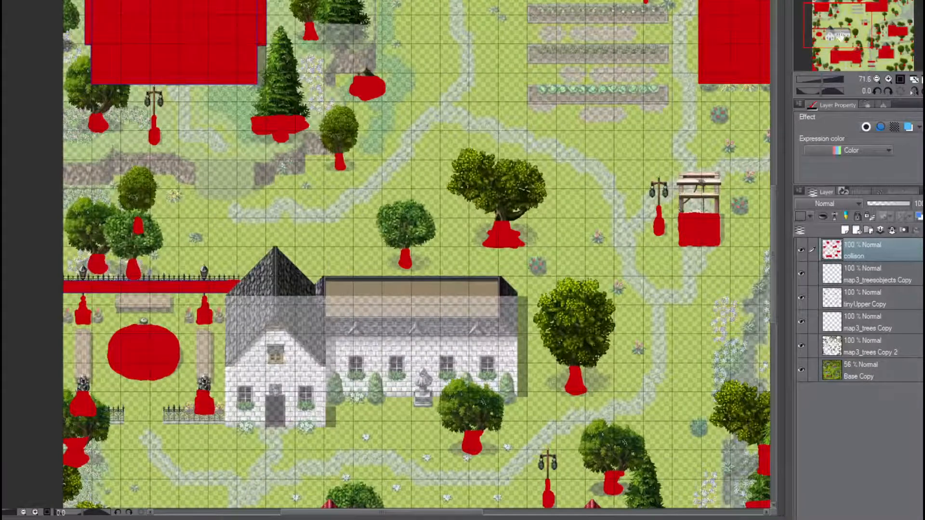
pyautogui.moveTo(839, 34); pyautogui.dragTo(839, 42)
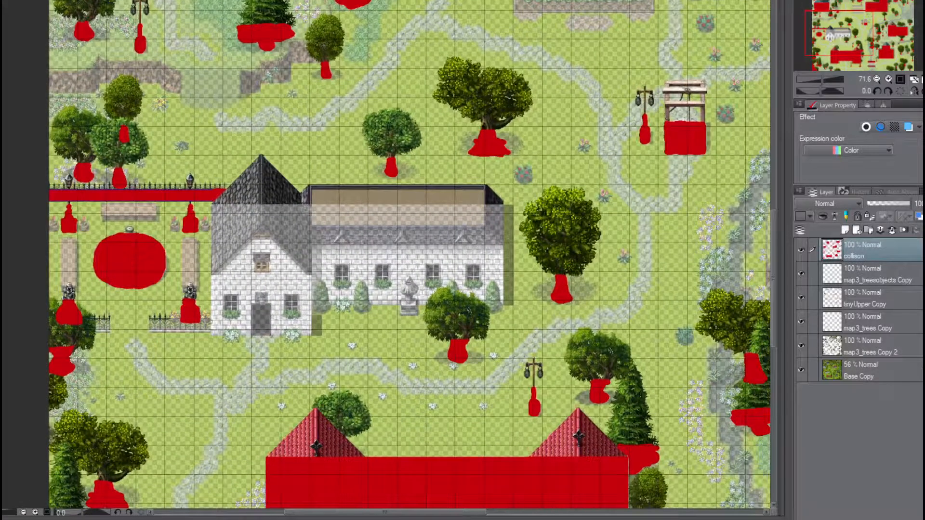
pyautogui.moveTo(826, 85); pyautogui.dragTo(826, 76)
pyautogui.moveTo(833, 35); pyautogui.dragTo(823, 33)
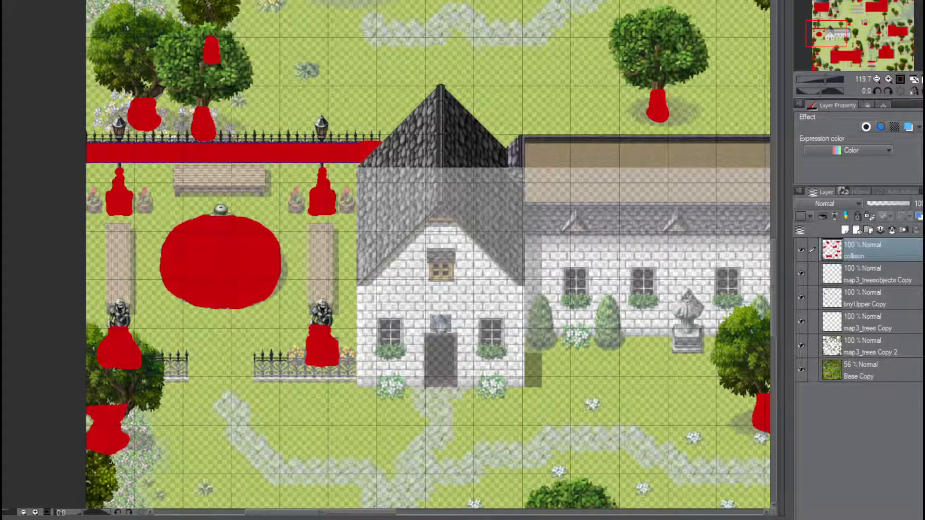
pyautogui.scroll(3, 105, 224)
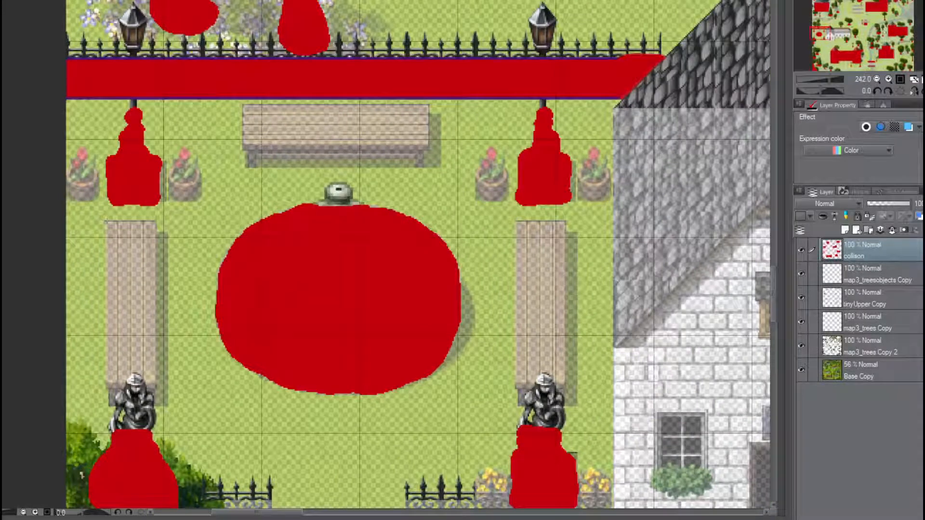
pyautogui.moveTo(105, 221); pyautogui.dragTo(158, 404)
pyautogui.hotkey('alt', 'Delete')
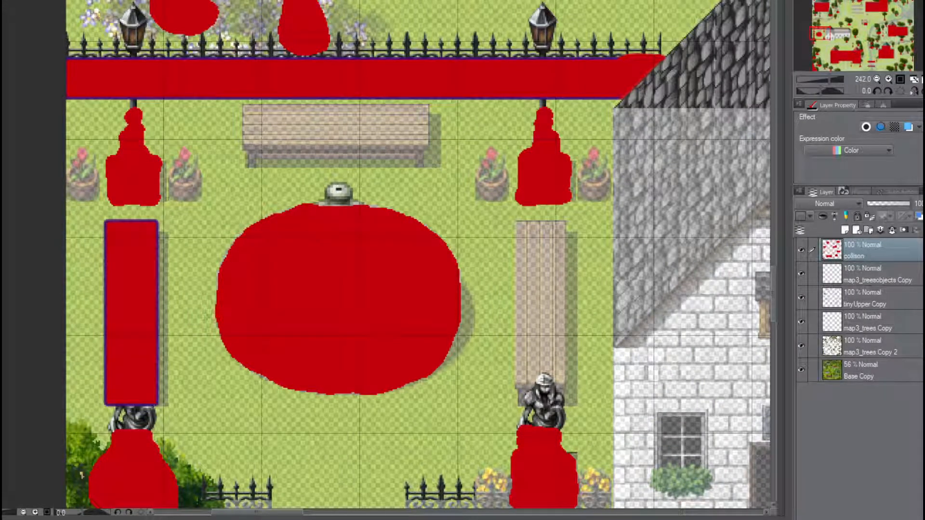
pyautogui.moveTo(241, 103); pyautogui.dragTo(429, 155)
pyautogui.hotkey('alt', 'Delete')
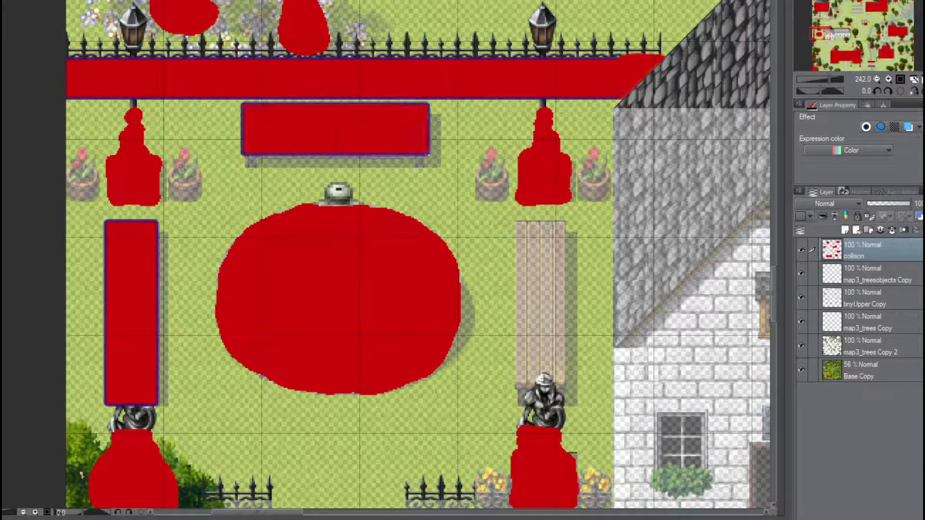
pyautogui.moveTo(515, 220); pyautogui.dragTo(567, 390)
pyautogui.hotkey('alt', 'Delete')
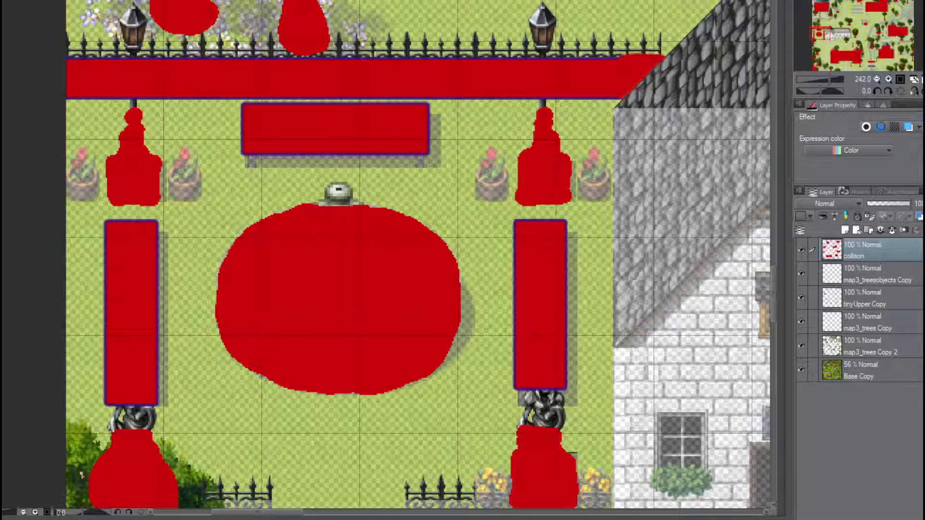
# Trim the lower end of the left bench's collision above the statue and clear the selection
pyautogui.moveTo(102, 392); pyautogui.dragTo(165, 412)
pyautogui.press('Delete')
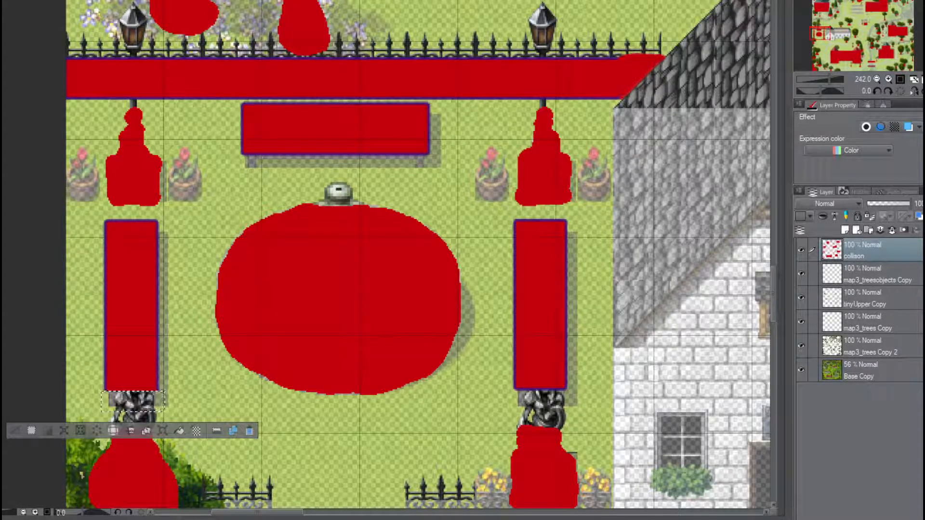
pyautogui.click(16, 431)
# Cover the white brick building's gabled front wing and its long side wing with two adjoining collision rectangles
pyautogui.scroll(-5, 412, 356)
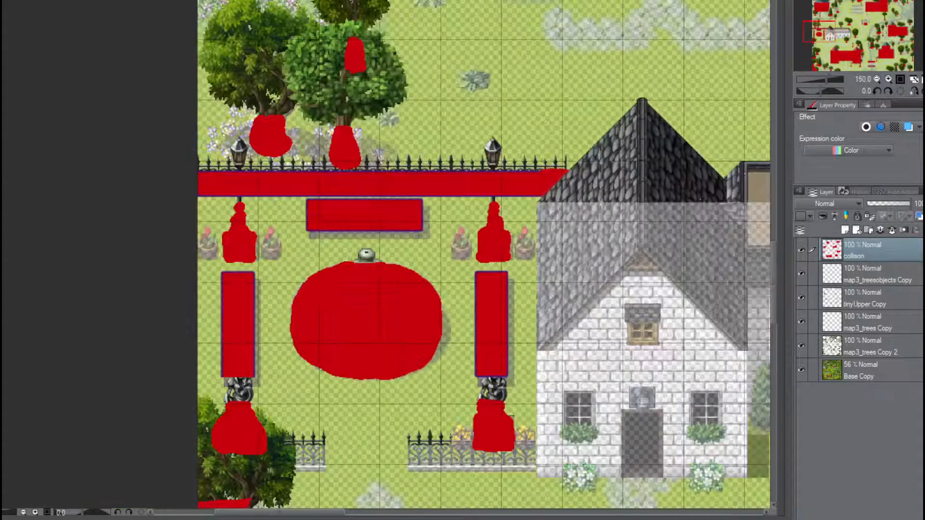
pyautogui.moveTo(819, 34); pyautogui.dragTo(839, 36)
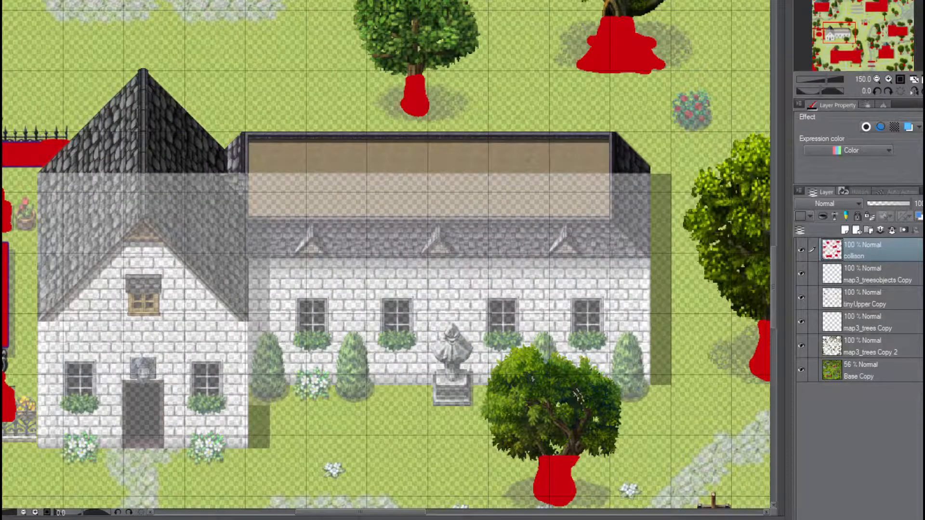
pyautogui.moveTo(34, 171); pyautogui.dragTo(248, 448)
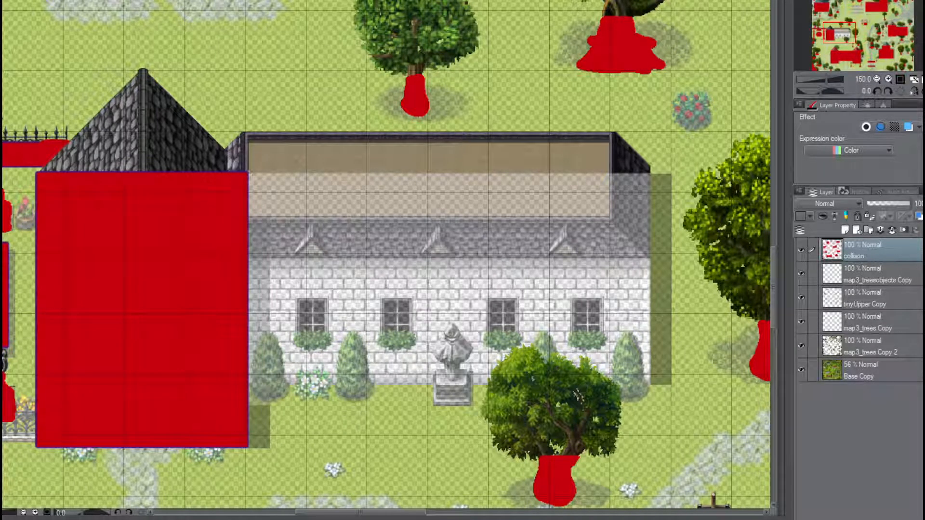
pyautogui.moveTo(248, 172); pyautogui.dragTo(650, 384)
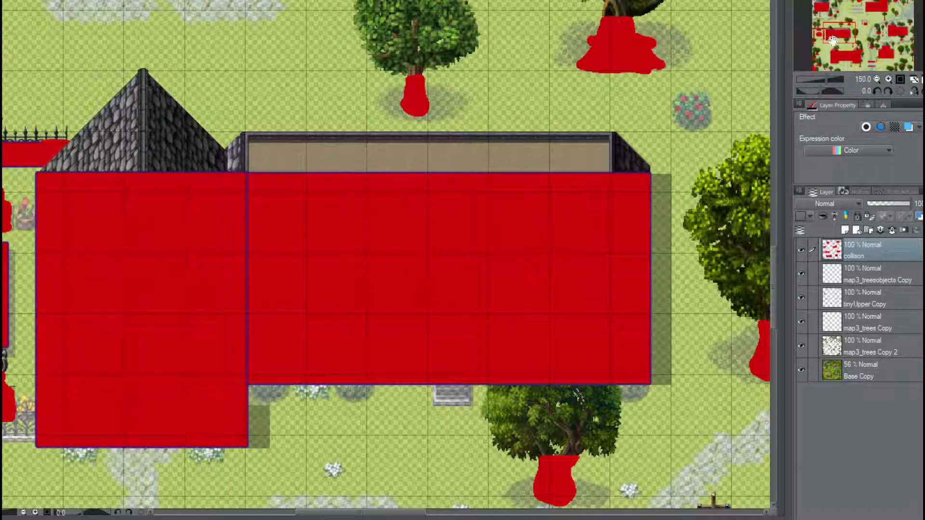
# Add collision over the wood stack and the two barrels along the side wall of the house near the map's eastern edge
pyautogui.moveTo(833, 39); pyautogui.dragTo(901, 17)
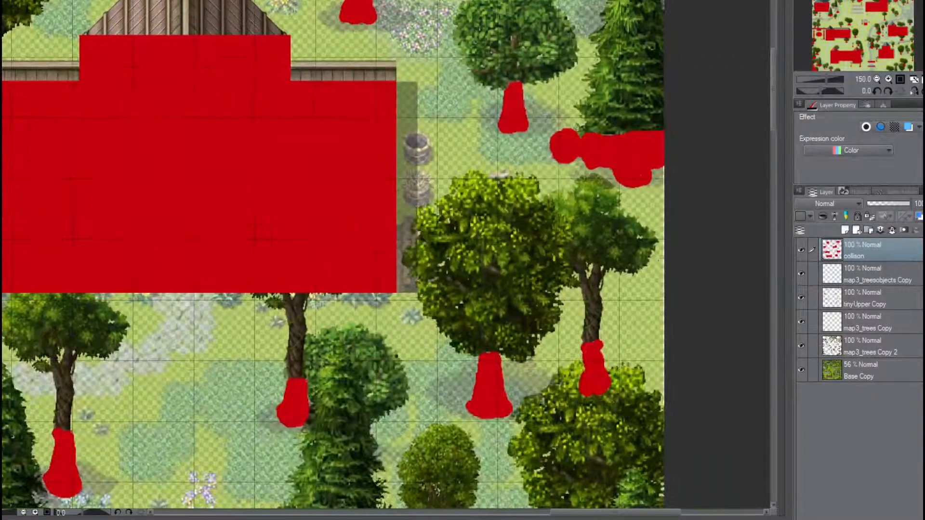
pyautogui.scroll(4, 358, 235)
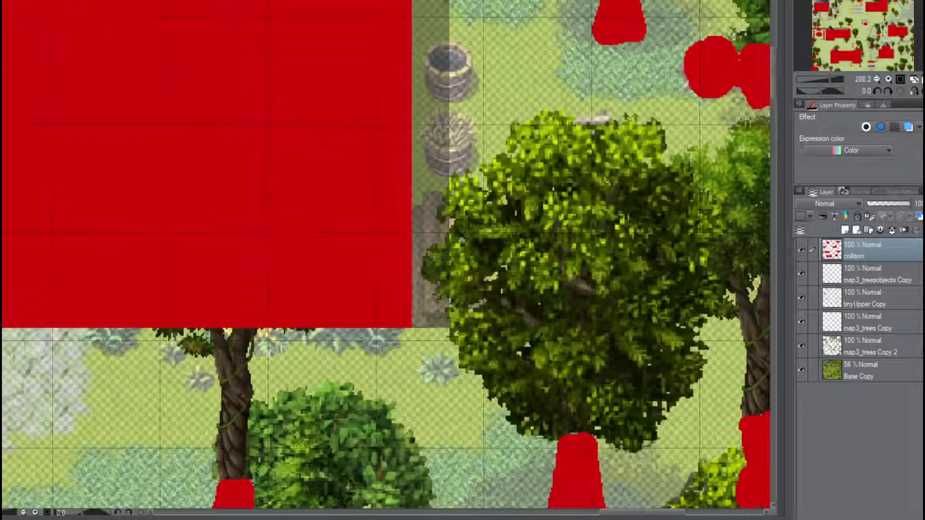
pyautogui.moveTo(412, 187); pyautogui.dragTo(490, 327)
pyautogui.hotkey('alt', 'BackSpace')
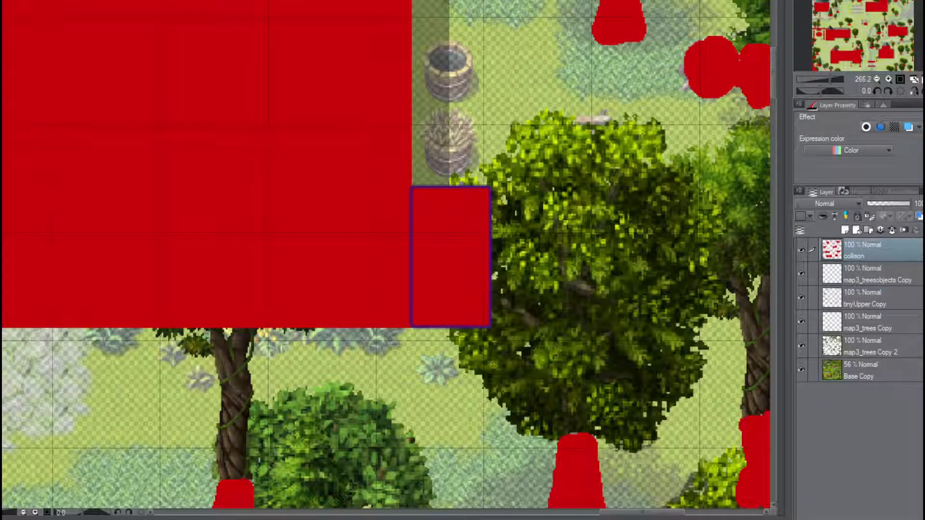
pyautogui.moveTo(439, 57)
pyautogui.mouseDown()
pyautogui.moveTo(452, 51)
pyautogui.moveTo(457, 80)
pyautogui.moveTo(445, 87)
pyautogui.moveTo(434, 70)
pyautogui.moveTo(458, 81)
pyautogui.mouseUp()
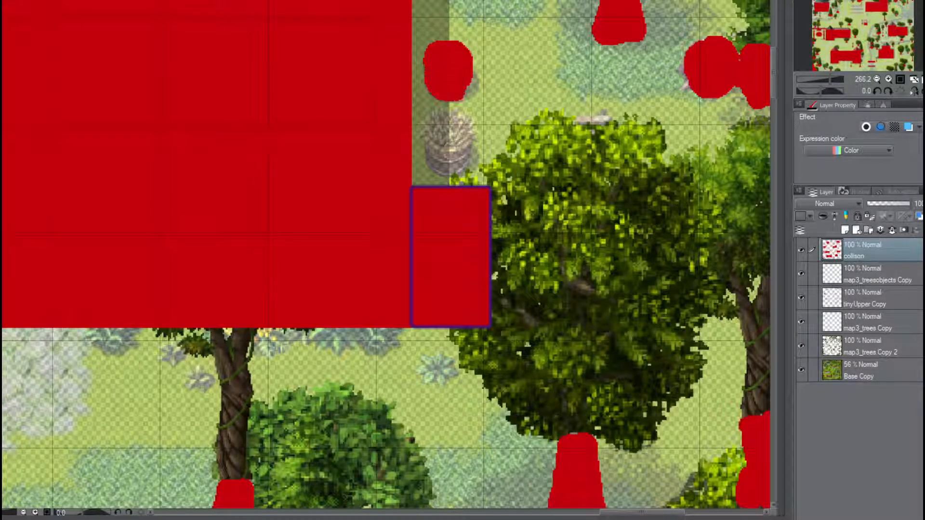
pyautogui.moveTo(449, 155)
pyautogui.mouseDown()
pyautogui.moveTo(435, 118)
pyautogui.moveTo(454, 126)
pyautogui.moveTo(461, 146)
pyautogui.moveTo(442, 143)
pyautogui.moveTo(456, 153)
pyautogui.moveTo(437, 161)
pyautogui.moveTo(440, 135)
pyautogui.moveTo(462, 155)
pyautogui.moveTo(469, 144)
pyautogui.mouseUp()
# Paint collision over the bush beside the red-roofed house and the two barrels beside the wooden-roofed house
pyautogui.moveTo(833, 80); pyautogui.dragTo(826, 79)
pyautogui.moveTo(896, 1); pyautogui.dragTo(872, 13)
pyautogui.moveTo(447, 244)
pyautogui.mouseDown()
pyautogui.moveTo(450, 232)
pyautogui.moveTo(463, 240)
pyautogui.moveTo(451, 247)
pyautogui.mouseUp()
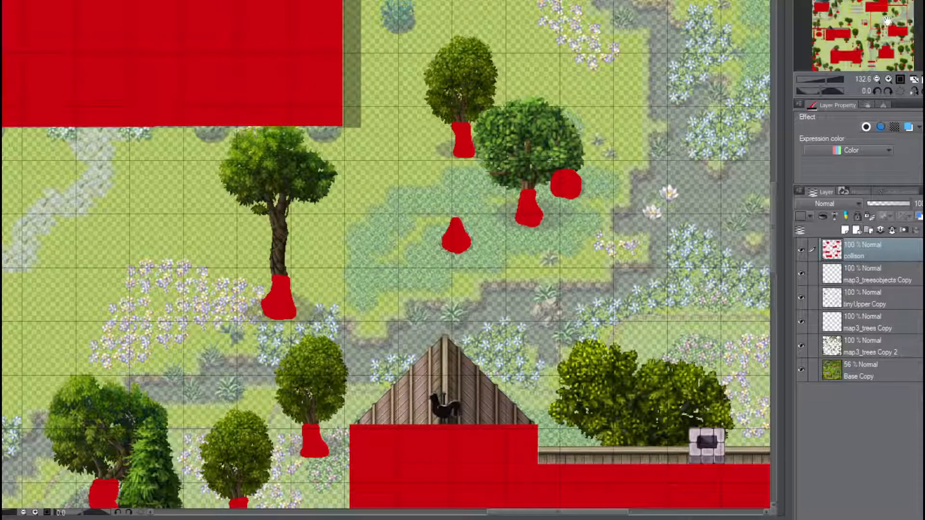
pyautogui.moveTo(890, 18); pyautogui.dragTo(891, 15)
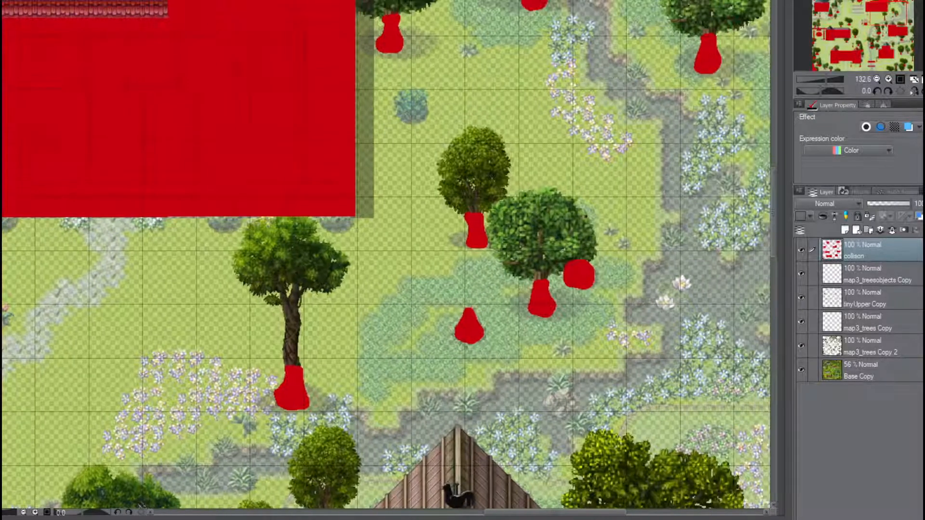
pyautogui.moveTo(401, 115)
pyautogui.mouseDown()
pyautogui.moveTo(409, 99)
pyautogui.moveTo(414, 117)
pyautogui.moveTo(402, 96)
pyautogui.moveTo(416, 90)
pyautogui.moveTo(421, 112)
pyautogui.mouseUp()
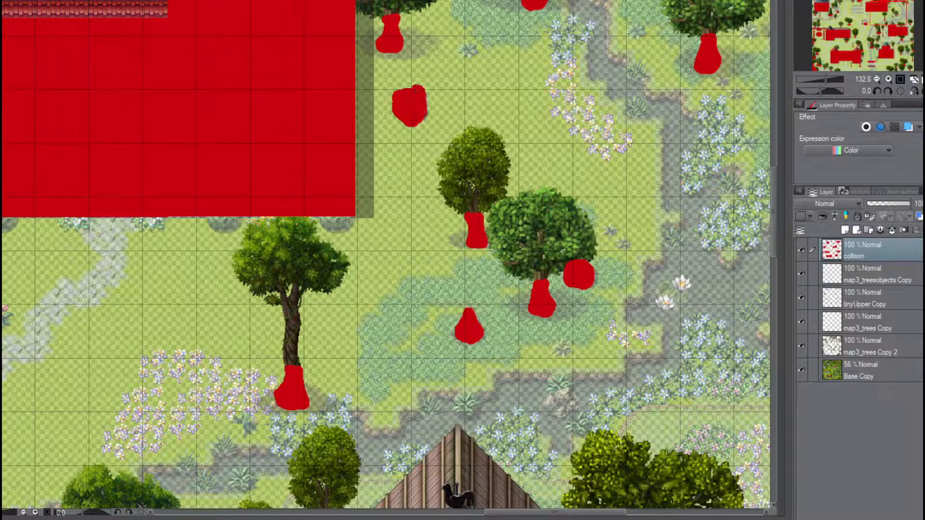
pyautogui.moveTo(889, 11); pyautogui.dragTo(901, 30)
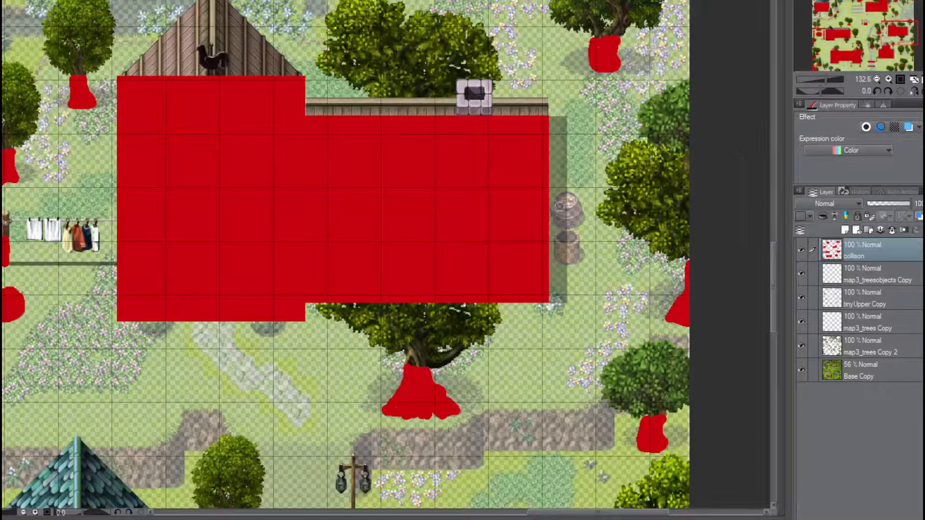
pyautogui.moveTo(560, 202)
pyautogui.mouseDown()
pyautogui.moveTo(554, 218)
pyautogui.moveTo(565, 227)
pyautogui.moveTo(577, 213)
pyautogui.moveTo(571, 195)
pyautogui.moveTo(559, 203)
pyautogui.moveTo(554, 215)
pyautogui.moveTo(566, 212)
pyautogui.moveTo(557, 260)
pyautogui.moveTo(574, 264)
pyautogui.moveTo(579, 235)
pyautogui.moveTo(562, 247)
pyautogui.moveTo(568, 238)
pyautogui.mouseUp()
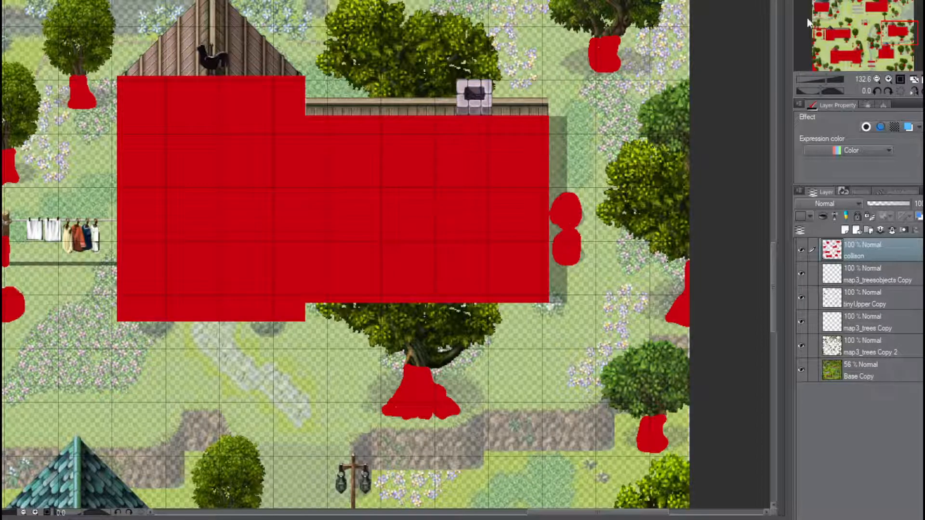
# Paint round collision spots over the bushes in the open grass near the stone paths and beside the well
pyautogui.moveTo(902, 34); pyautogui.dragTo(866, 33)
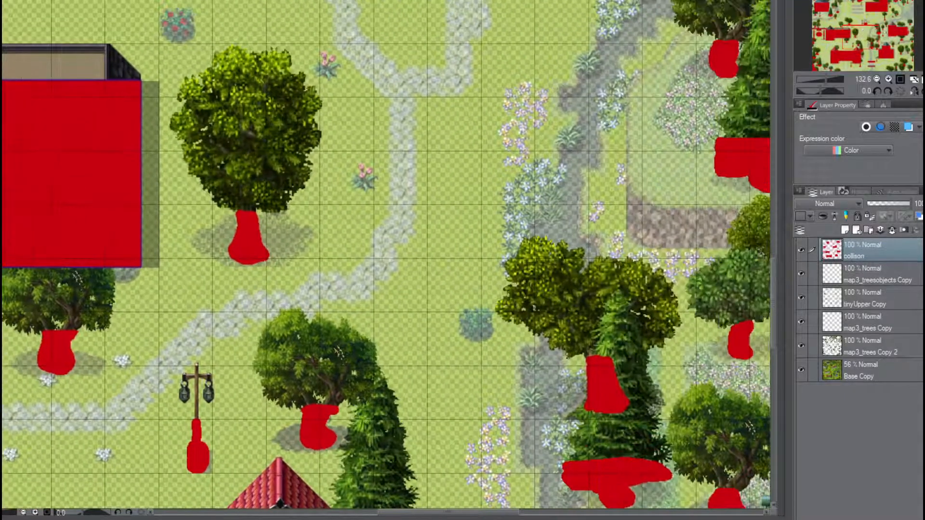
pyautogui.moveTo(464, 316); pyautogui.dragTo(482, 331)
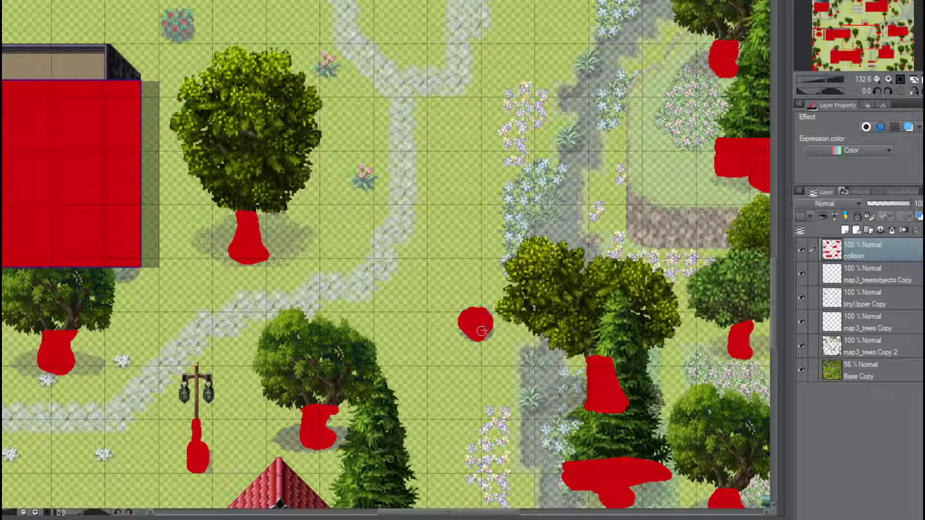
pyautogui.moveTo(857, 34); pyautogui.dragTo(847, 23)
pyautogui.moveTo(398, 261)
pyautogui.mouseDown()
pyautogui.moveTo(410, 277)
pyautogui.moveTo(417, 259)
pyautogui.mouseUp()
pyautogui.moveTo(849, 31); pyautogui.dragTo(867, 17)
pyautogui.moveTo(365, 252)
pyautogui.mouseDown()
pyautogui.moveTo(371, 270)
pyautogui.moveTo(373, 257)
pyautogui.mouseUp()
pyautogui.moveTo(398, 420)
pyautogui.mouseDown()
pyautogui.moveTo(405, 439)
pyautogui.moveTo(409, 422)
pyautogui.mouseUp()
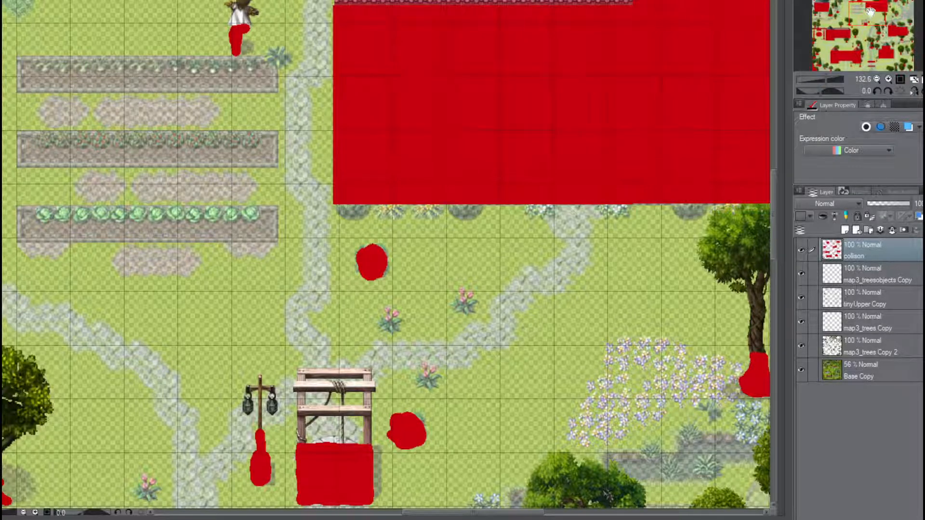
# Paint collision over the river stretch south of the bridge, down to the map's lower edge
pyautogui.moveTo(870, 10); pyautogui.dragTo(874, 64)
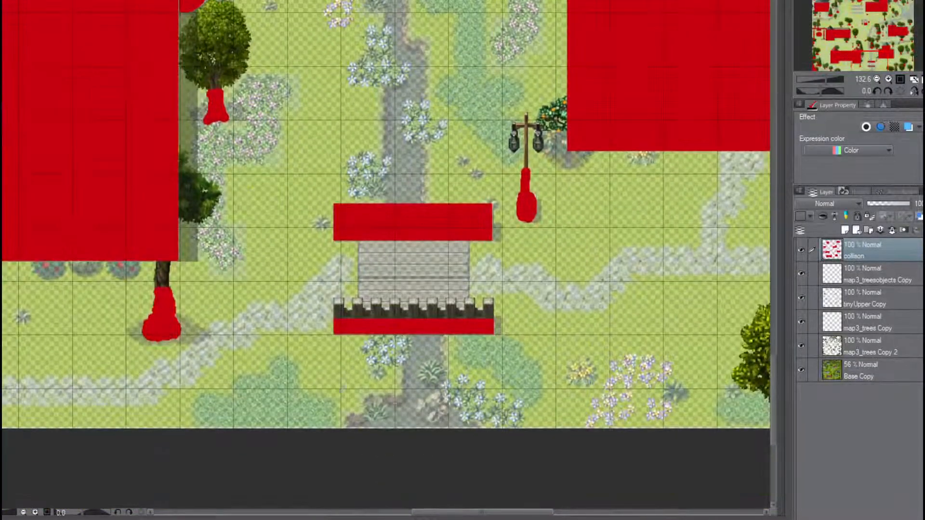
pyautogui.moveTo(355, 424)
pyautogui.mouseDown()
pyautogui.moveTo(410, 394)
pyautogui.moveTo(410, 343)
pyautogui.moveTo(424, 336)
pyautogui.moveTo(436, 337)
pyautogui.moveTo(436, 380)
pyautogui.moveTo(476, 426)
pyautogui.moveTo(361, 424)
pyautogui.moveTo(380, 412)
pyautogui.moveTo(446, 414)
pyautogui.moveTo(414, 391)
pyautogui.moveTo(433, 413)
pyautogui.moveTo(420, 415)
pyautogui.moveTo(420, 338)
pyautogui.moveTo(434, 401)
pyautogui.mouseUp()
pyautogui.moveTo(420, 348); pyautogui.dragTo(415, 369)
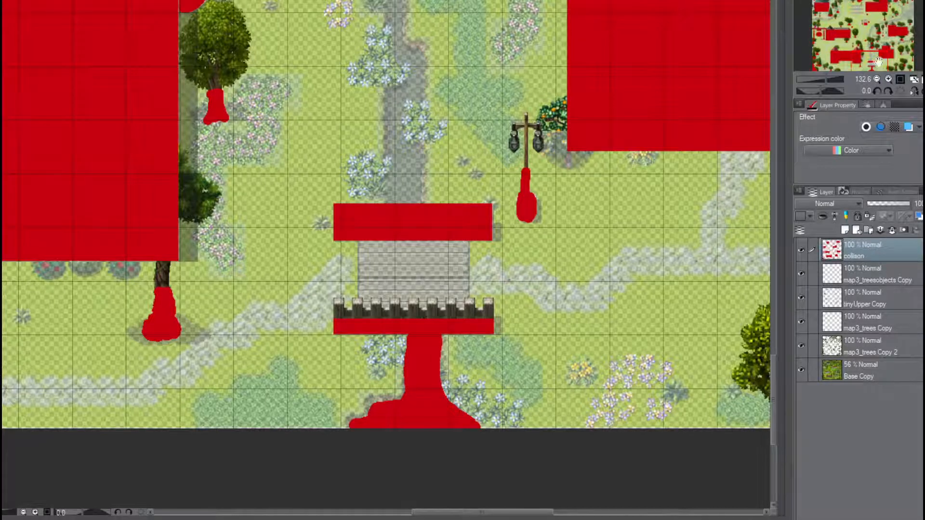
# Paint collision over the river from the bridge's upper railing north between the flower clusters
pyautogui.moveTo(878, 62); pyautogui.dragTo(873, 48)
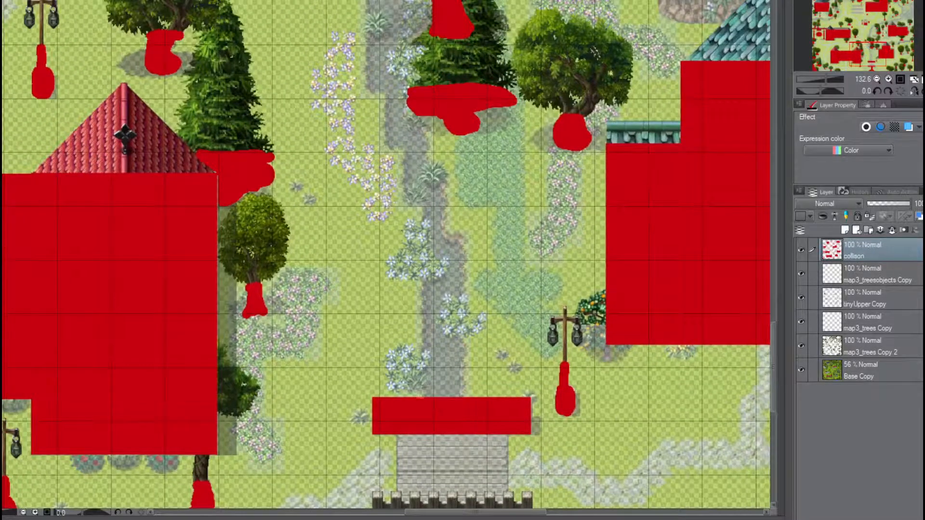
pyautogui.moveTo(426, 395)
pyautogui.mouseDown()
pyautogui.moveTo(446, 395)
pyautogui.moveTo(458, 356)
pyautogui.moveTo(440, 301)
pyautogui.moveTo(457, 256)
pyautogui.moveTo(435, 189)
pyautogui.moveTo(427, 195)
pyautogui.moveTo(430, 348)
pyautogui.moveTo(442, 380)
pyautogui.moveTo(453, 369)
pyautogui.moveTo(446, 337)
pyautogui.moveTo(441, 360)
pyautogui.moveTo(435, 315)
pyautogui.mouseUp()
pyautogui.moveTo(437, 366); pyautogui.dragTo(440, 289)
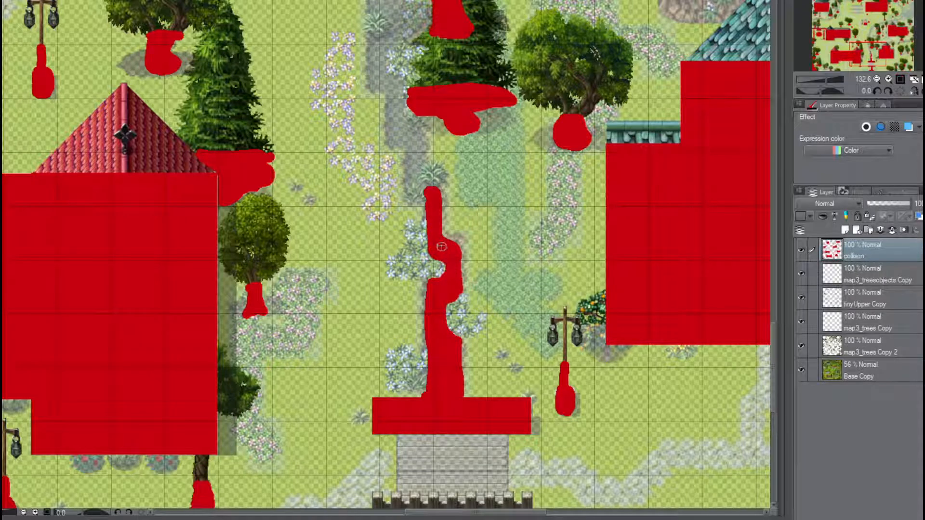
# Extend the river collision north past the pine tree up to the foot of the double-crowned tree
pyautogui.moveTo(874, 49); pyautogui.dragTo(873, 37)
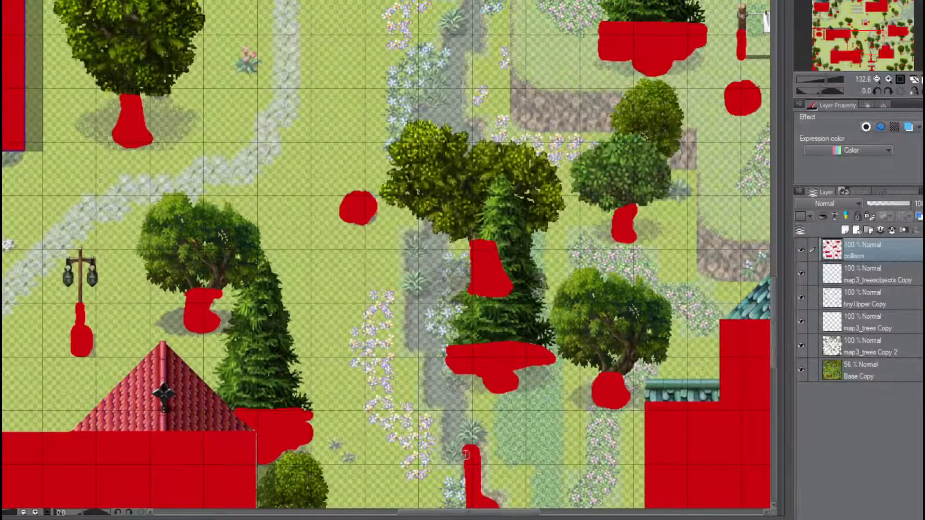
pyautogui.moveTo(466, 455)
pyautogui.mouseDown()
pyautogui.moveTo(454, 451)
pyautogui.moveTo(450, 408)
pyautogui.moveTo(459, 410)
pyautogui.moveTo(436, 393)
pyautogui.moveTo(434, 352)
pyautogui.moveTo(439, 381)
pyautogui.mouseUp()
pyautogui.click(458, 400)
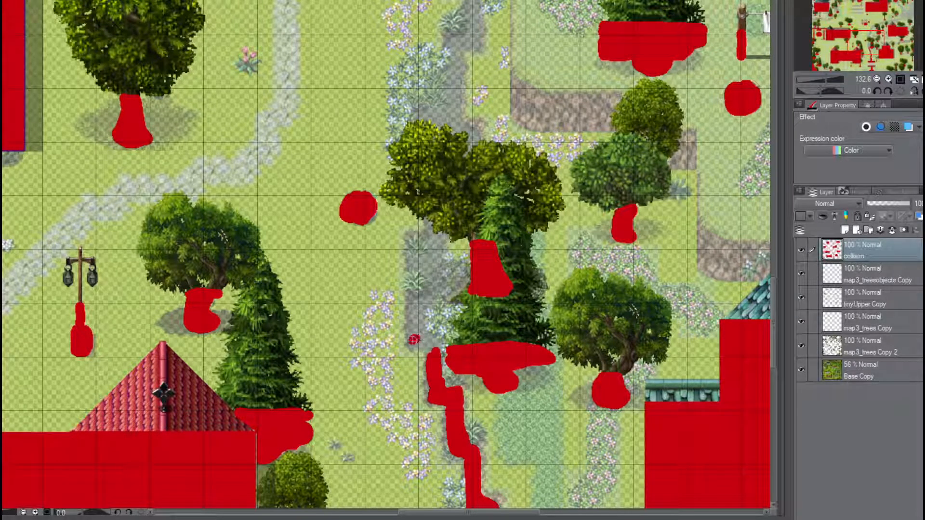
pyautogui.moveTo(414, 340)
pyautogui.mouseDown()
pyautogui.moveTo(420, 350)
pyautogui.moveTo(435, 344)
pyautogui.moveTo(415, 302)
pyautogui.moveTo(413, 334)
pyautogui.moveTo(416, 241)
pyautogui.moveTo(437, 263)
pyautogui.moveTo(435, 295)
pyautogui.moveTo(425, 253)
pyautogui.mouseUp()
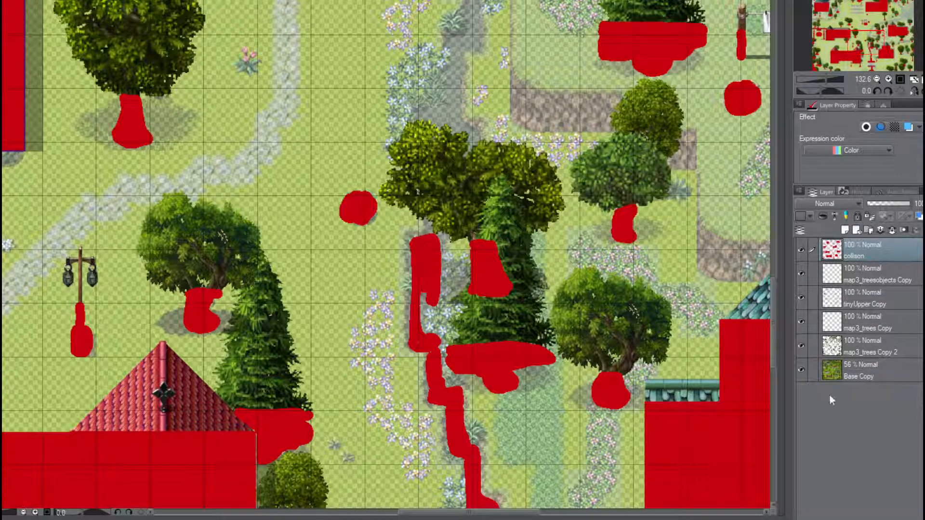
# Raise the Base Copy layer's opacity to 79% and make the collision layer active again
pyautogui.click(886, 367)
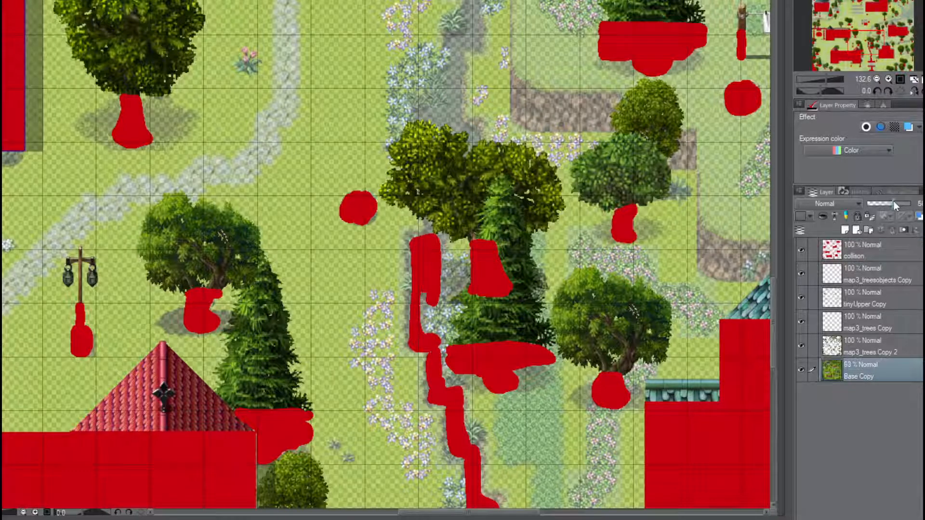
pyautogui.moveTo(893, 201); pyautogui.dragTo(900, 201)
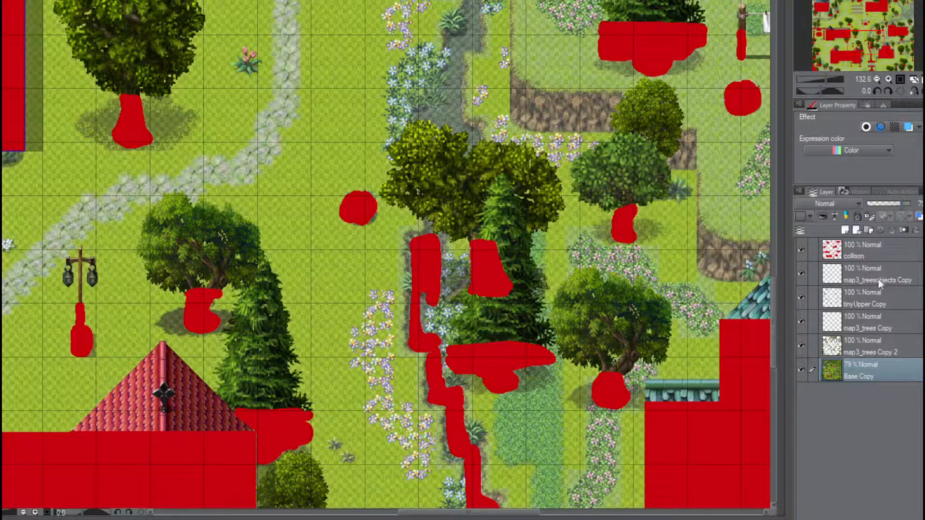
pyautogui.click(880, 249)
# Thicken the river collision beside the pine and extend it north across the double-crowned tree to the spiky plant above the blue flowers
pyautogui.moveTo(413, 309)
pyautogui.mouseDown()
pyautogui.moveTo(427, 299)
pyautogui.moveTo(425, 336)
pyautogui.mouseUp()
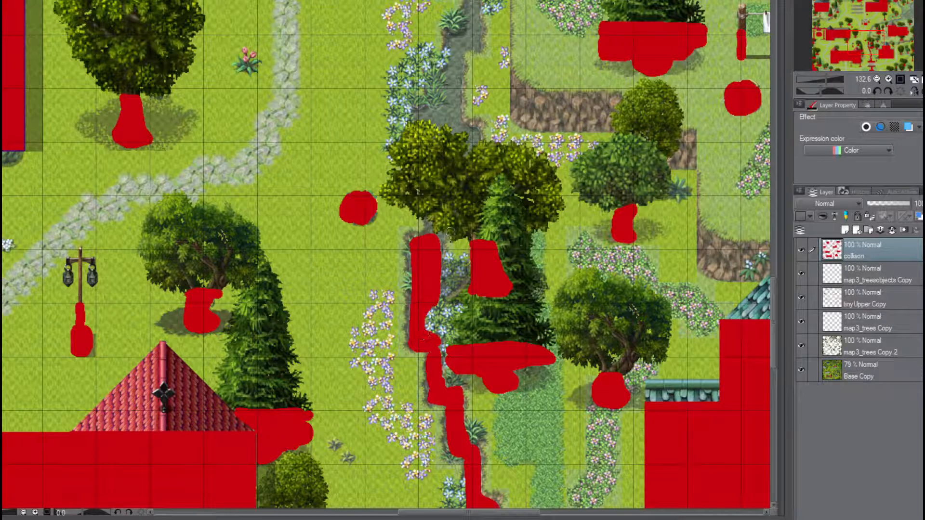
pyautogui.moveTo(434, 236)
pyautogui.mouseDown()
pyautogui.moveTo(428, 224)
pyautogui.moveTo(442, 225)
pyautogui.mouseUp()
pyautogui.moveTo(802, 275); pyautogui.dragTo(799, 356)
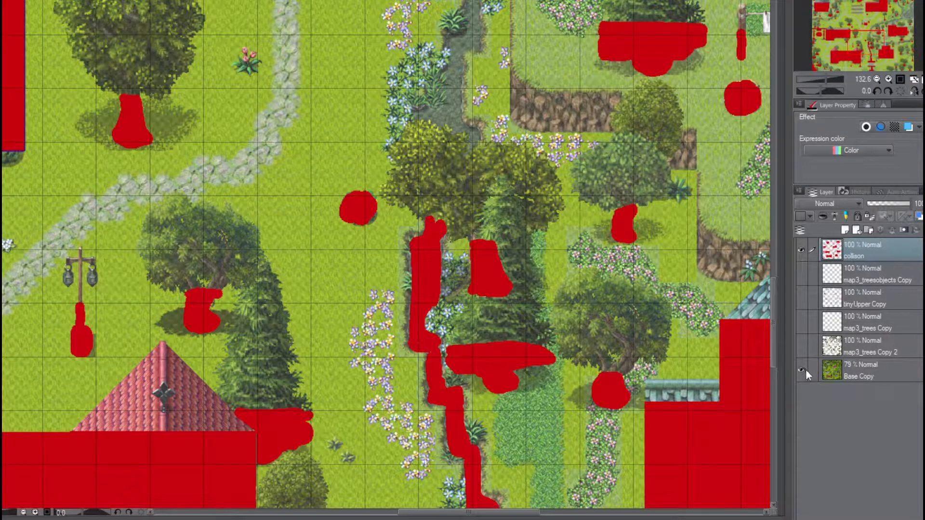
pyautogui.moveTo(802, 345); pyautogui.dragTo(802, 280)
pyautogui.click(802, 279)
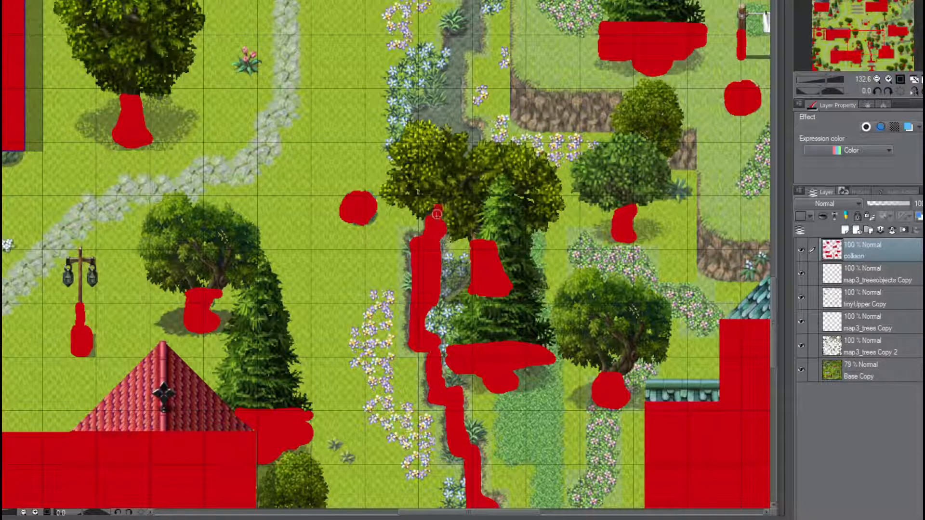
pyautogui.moveTo(436, 214)
pyautogui.mouseDown()
pyautogui.moveTo(472, 131)
pyautogui.moveTo(463, 142)
pyautogui.moveTo(469, 124)
pyautogui.moveTo(419, 122)
pyautogui.moveTo(447, 137)
pyautogui.moveTo(452, 162)
pyautogui.moveTo(459, 137)
pyautogui.moveTo(436, 102)
pyautogui.moveTo(453, 107)
pyautogui.moveTo(454, 96)
pyautogui.moveTo(439, 77)
pyautogui.moveTo(438, 87)
pyautogui.moveTo(453, 44)
pyautogui.moveTo(453, 68)
pyautogui.moveTo(467, 36)
pyautogui.moveTo(473, 44)
pyautogui.mouseUp()
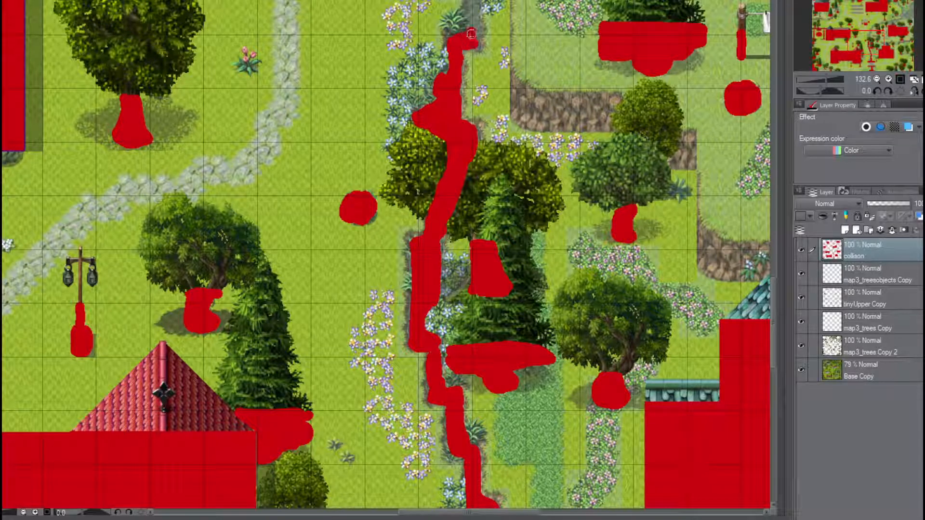
# Extend the river collision northeast across the broad tree beside the pine, up to the round tree near the wooden-roofed house
pyautogui.moveTo(881, 40); pyautogui.dragTo(872, 30)
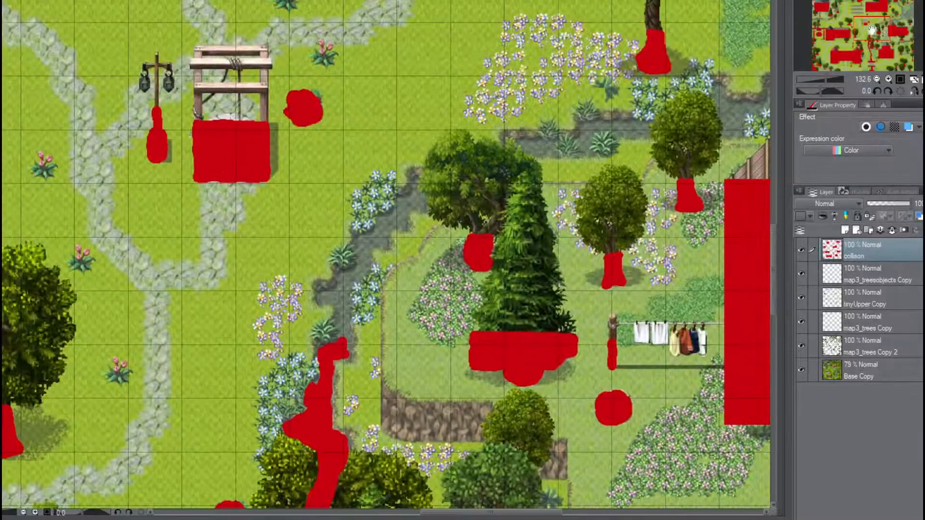
pyautogui.moveTo(337, 342)
pyautogui.mouseDown()
pyautogui.moveTo(342, 317)
pyautogui.moveTo(347, 337)
pyautogui.moveTo(346, 296)
pyautogui.moveTo(322, 296)
pyautogui.moveTo(335, 302)
pyautogui.moveTo(371, 231)
pyautogui.moveTo(376, 244)
pyautogui.moveTo(388, 219)
pyautogui.moveTo(400, 218)
pyautogui.moveTo(401, 199)
pyautogui.moveTo(412, 207)
pyautogui.moveTo(417, 181)
pyautogui.moveTo(415, 189)
pyautogui.moveTo(506, 158)
pyautogui.moveTo(424, 191)
pyautogui.moveTo(482, 171)
pyautogui.moveTo(522, 154)
pyautogui.moveTo(515, 143)
pyautogui.moveTo(604, 153)
pyautogui.moveTo(585, 133)
pyautogui.moveTo(648, 128)
pyautogui.moveTo(612, 129)
pyautogui.moveTo(635, 125)
pyautogui.mouseUp()
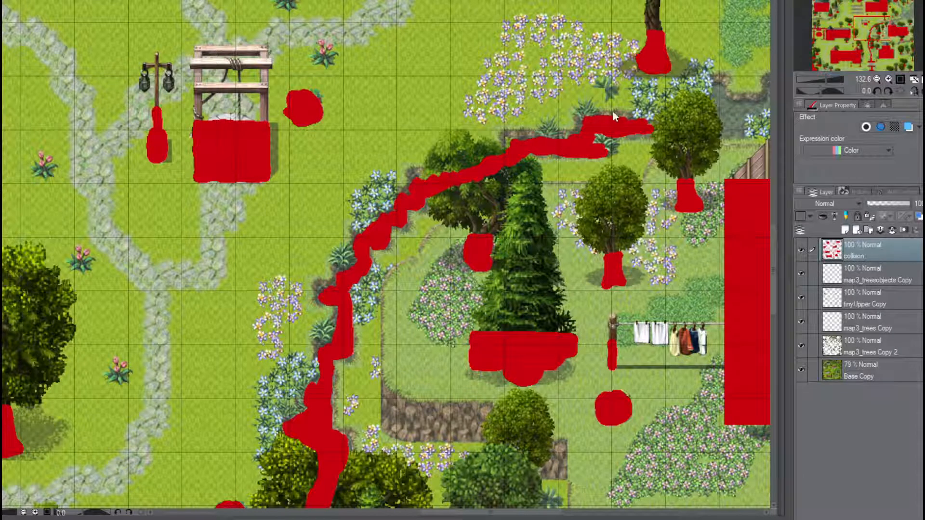
pyautogui.click(574, 73)
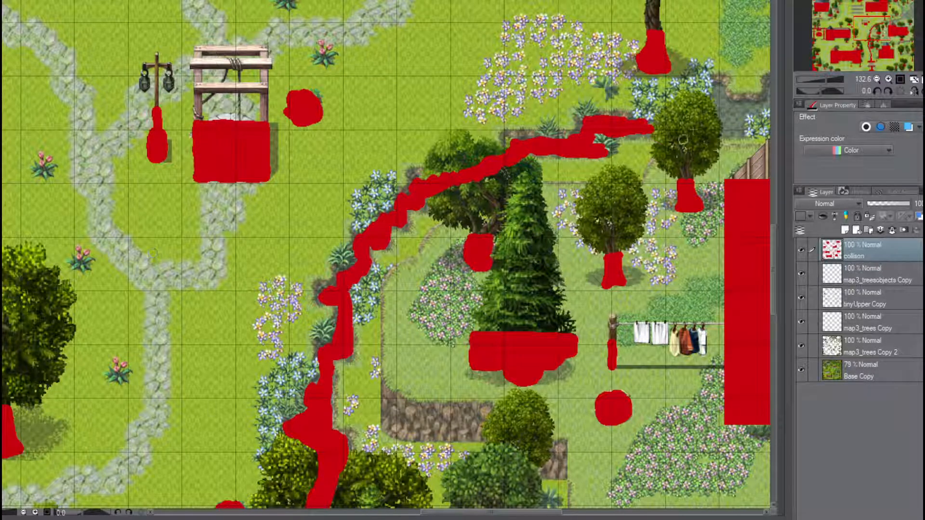
# Examine the cut-off plant above the river bend and look over the map for an intact plant of the same kind
pyautogui.moveTo(876, 32); pyautogui.dragTo(887, 26)
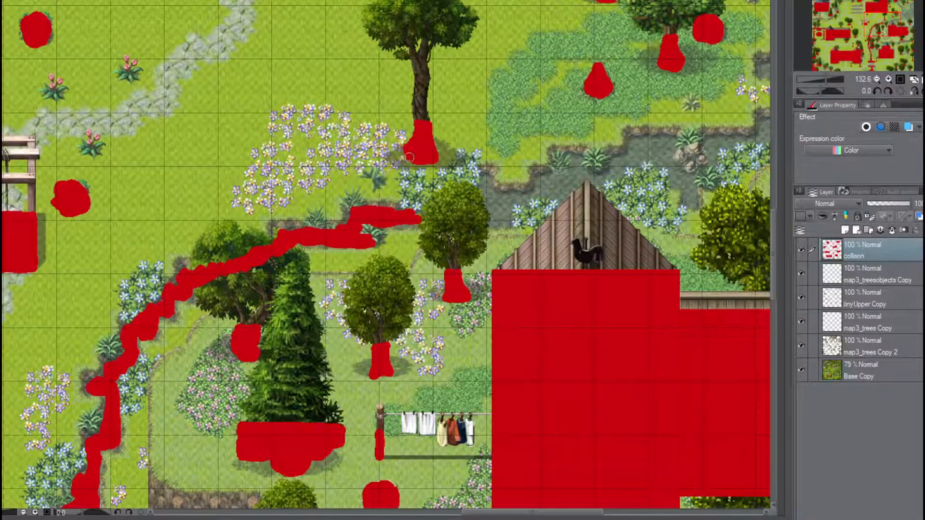
pyautogui.scroll(7, 383, 182)
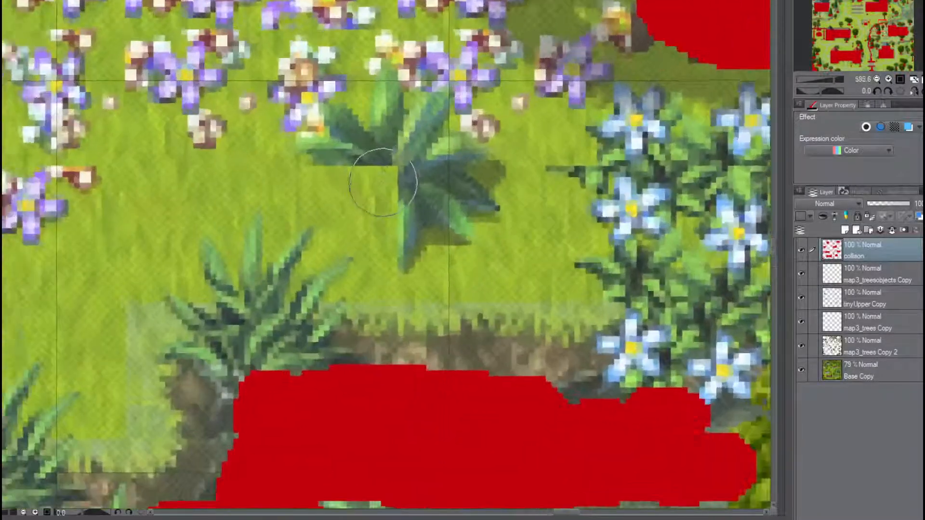
pyautogui.scroll(2, 383, 182)
pyautogui.scroll(-4, 371, 175)
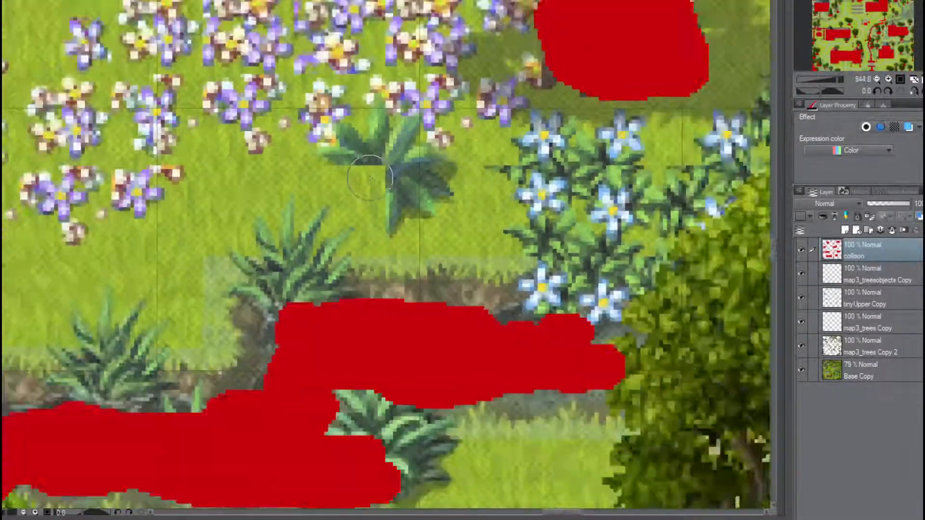
pyautogui.scroll(-5, 370, 178)
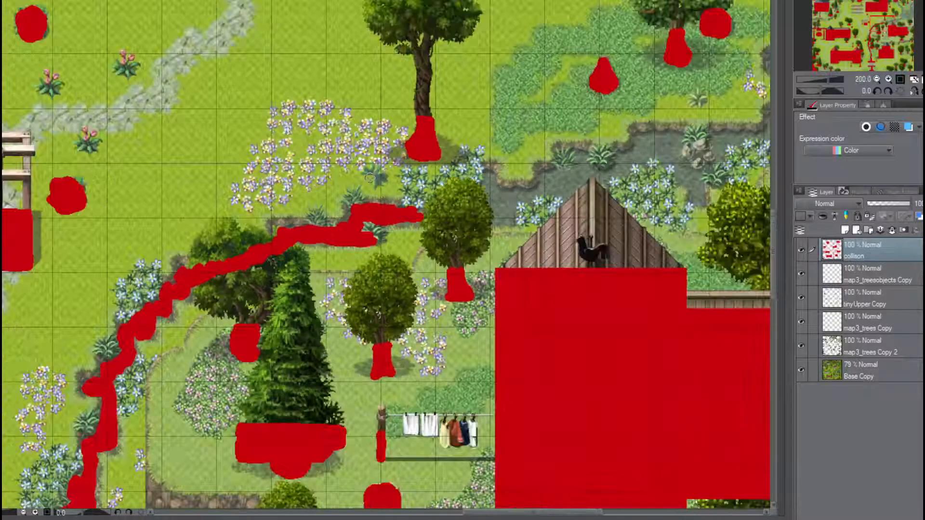
pyautogui.scroll(-2, 370, 178)
pyautogui.moveTo(890, 22); pyautogui.dragTo(860, 20)
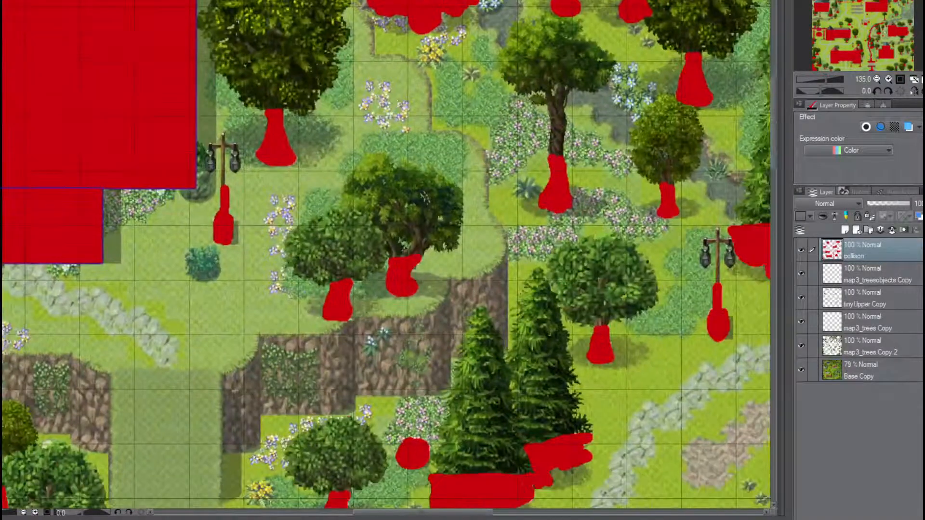
pyautogui.moveTo(425, 197); pyautogui.dragTo(174, 508)
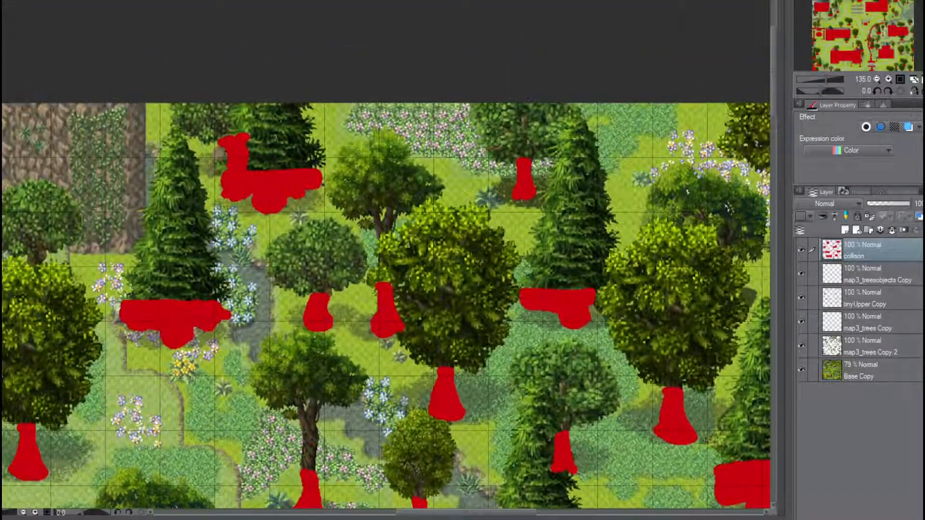
pyautogui.moveTo(524, 179); pyautogui.dragTo(301, 322)
pyautogui.moveTo(651, 482); pyautogui.dragTo(62, 159)
pyautogui.moveTo(908, 0); pyautogui.dragTo(891, 61)
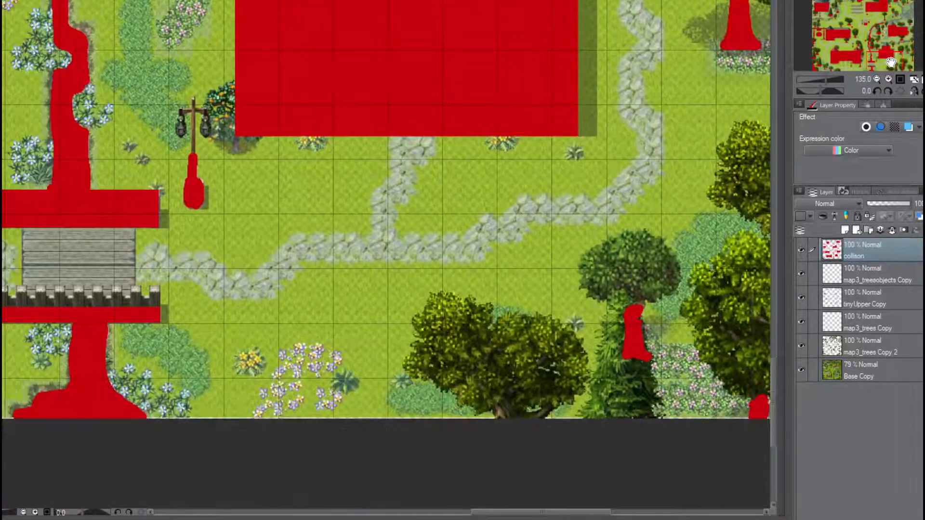
# Mask the intact dark green plant beside the flowers near the map's lower edge and turn the mask into a selection
pyautogui.scroll(8, 339, 404)
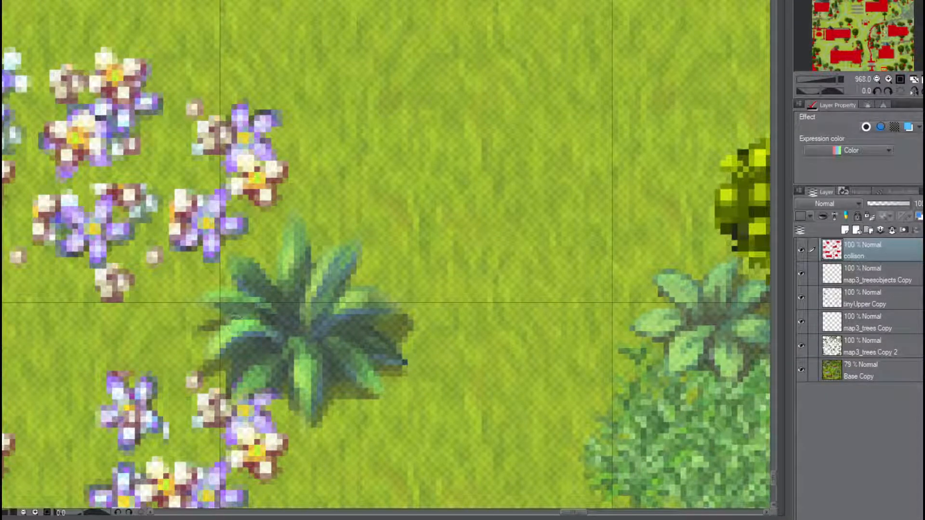
pyautogui.moveTo(213, 363); pyautogui.dragTo(207, 373)
pyautogui.moveTo(218, 360); pyautogui.dragTo(244, 323)
pyautogui.moveTo(244, 324)
pyautogui.mouseDown()
pyautogui.moveTo(205, 356)
pyautogui.moveTo(253, 343)
pyautogui.moveTo(228, 396)
pyautogui.moveTo(272, 356)
pyautogui.moveTo(294, 362)
pyautogui.moveTo(301, 380)
pyautogui.moveTo(286, 386)
pyautogui.moveTo(321, 364)
pyautogui.moveTo(333, 376)
pyautogui.moveTo(356, 373)
pyautogui.moveTo(381, 357)
pyautogui.moveTo(373, 308)
pyautogui.moveTo(349, 284)
pyautogui.moveTo(308, 270)
pyautogui.moveTo(275, 227)
pyautogui.mouseUp()
pyautogui.click(122, 370)
pyautogui.moveTo(308, 286); pyautogui.dragTo(236, 272)
pyautogui.moveTo(302, 217); pyautogui.dragTo(302, 230)
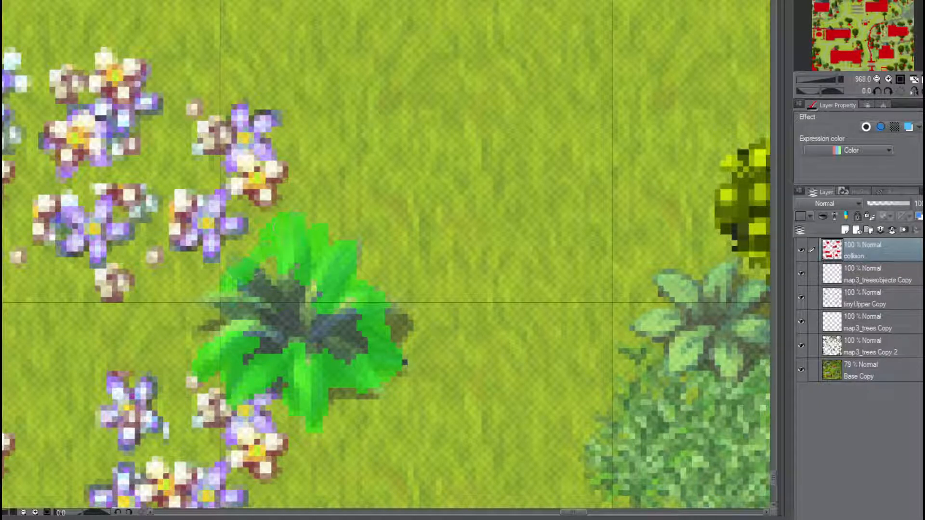
pyautogui.moveTo(226, 303)
pyautogui.mouseDown()
pyautogui.moveTo(205, 328)
pyautogui.moveTo(246, 298)
pyautogui.moveTo(275, 347)
pyautogui.moveTo(298, 327)
pyautogui.mouseUp()
pyautogui.moveTo(274, 385)
pyautogui.mouseDown()
pyautogui.moveTo(279, 396)
pyautogui.moveTo(335, 340)
pyautogui.moveTo(338, 395)
pyautogui.moveTo(375, 392)
pyautogui.mouseUp()
pyautogui.moveTo(405, 362)
pyautogui.mouseDown()
pyautogui.moveTo(400, 330)
pyautogui.moveTo(412, 373)
pyautogui.moveTo(393, 308)
pyautogui.moveTo(407, 367)
pyautogui.moveTo(349, 313)
pyautogui.moveTo(314, 327)
pyautogui.moveTo(282, 274)
pyautogui.moveTo(246, 284)
pyautogui.moveTo(257, 234)
pyautogui.mouseUp()
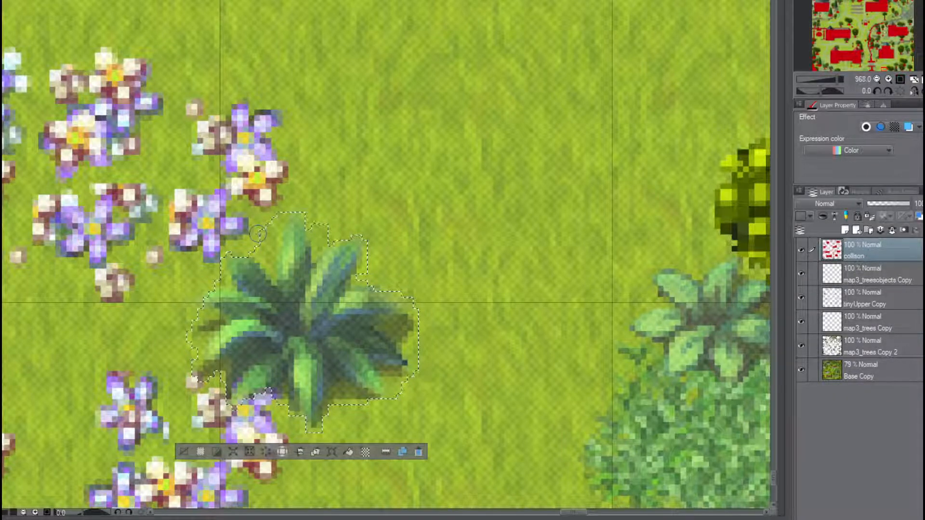
# Try to paste the selected plant onto a new layer and transform it
pyautogui.hotkey('ctrl', 'v')
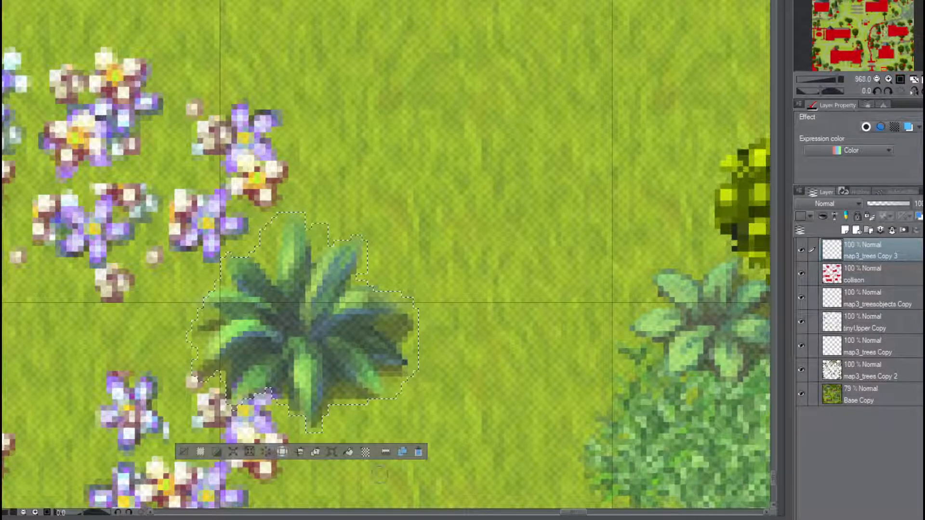
pyautogui.hotkey('ctrl', 't')
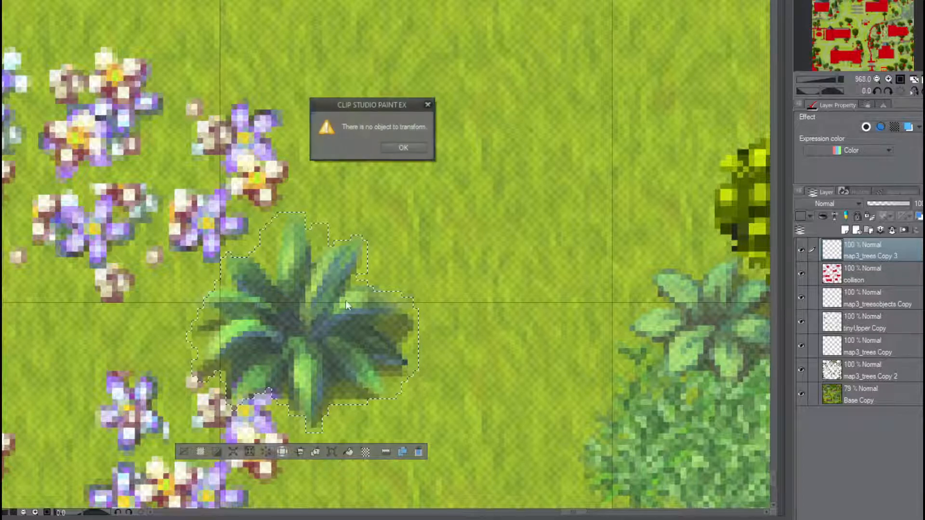
pyautogui.click(403, 148)
# Copy the selected plant from the Base Copy layer onto a new layer and start transforming it, moving it up and right of the original
pyautogui.click(891, 392)
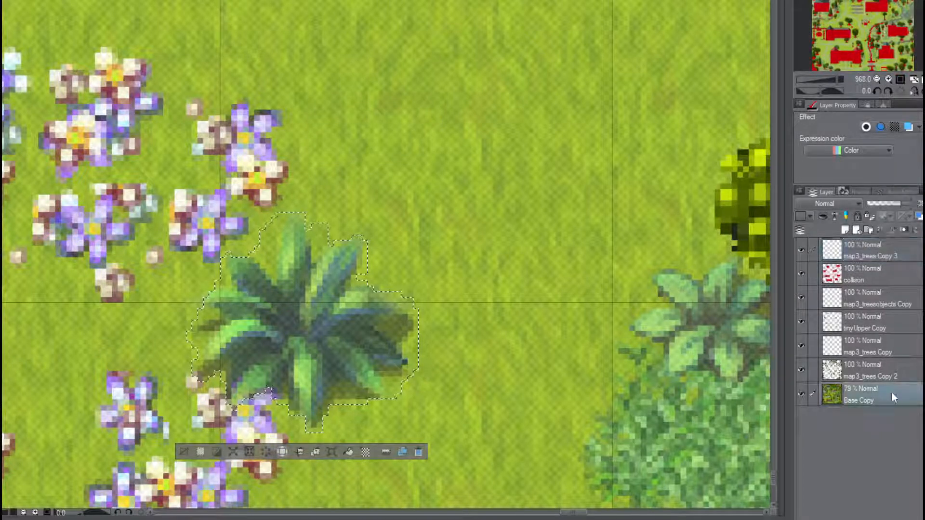
pyautogui.hotkey('ctrl', 'c')
pyautogui.hotkey('ctrl', 'v')
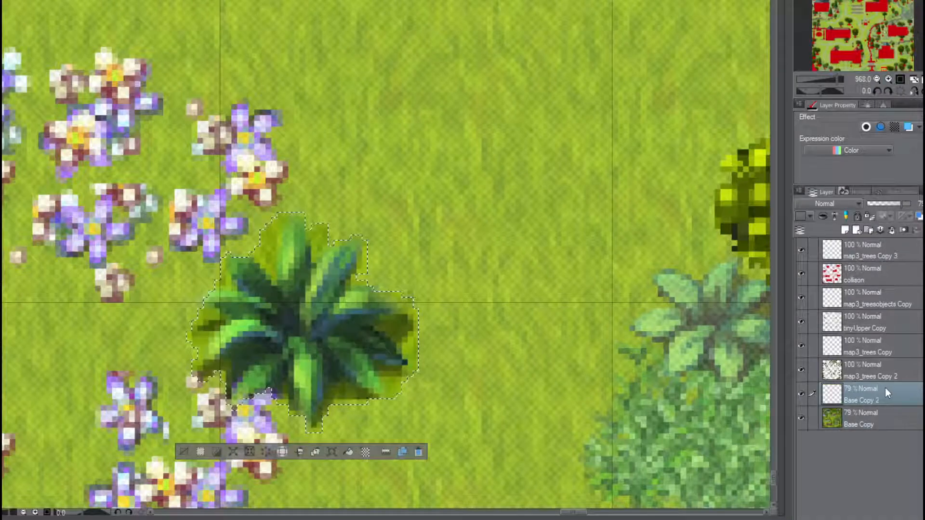
pyautogui.click(331, 451)
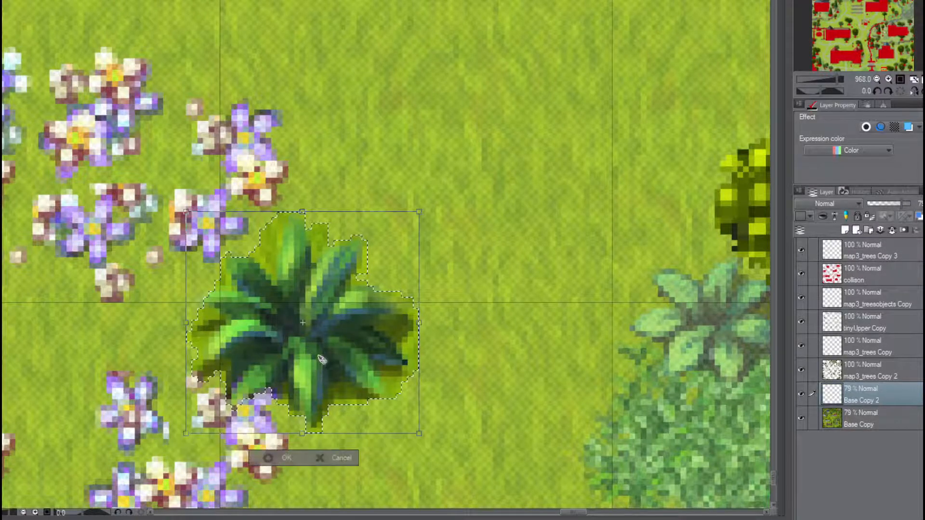
pyautogui.moveTo(321, 371); pyautogui.dragTo(481, 161)
# Try to move the plant copy far north to the garden beside the clothesline
pyautogui.scroll(-6, 482, 160)
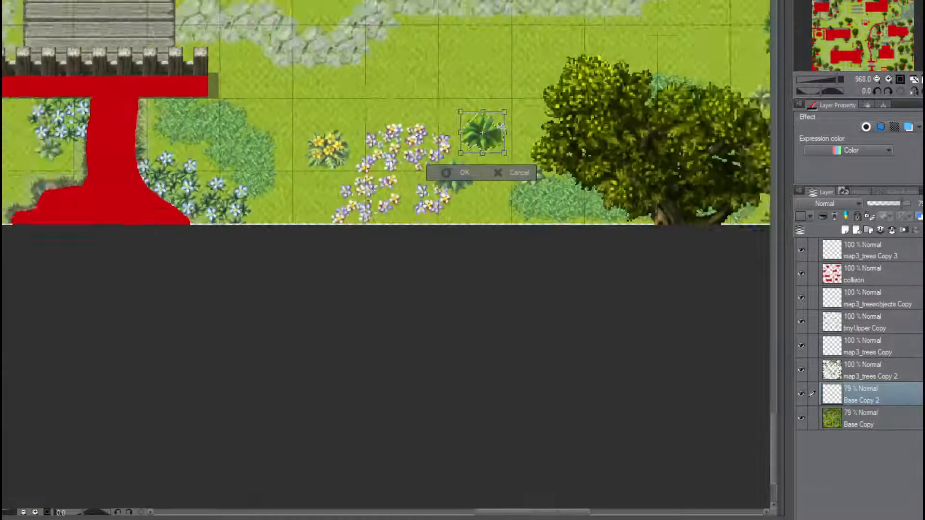
pyautogui.moveTo(880, 62); pyautogui.dragTo(897, 27)
pyautogui.moveTo(327, 492); pyautogui.dragTo(330, 486)
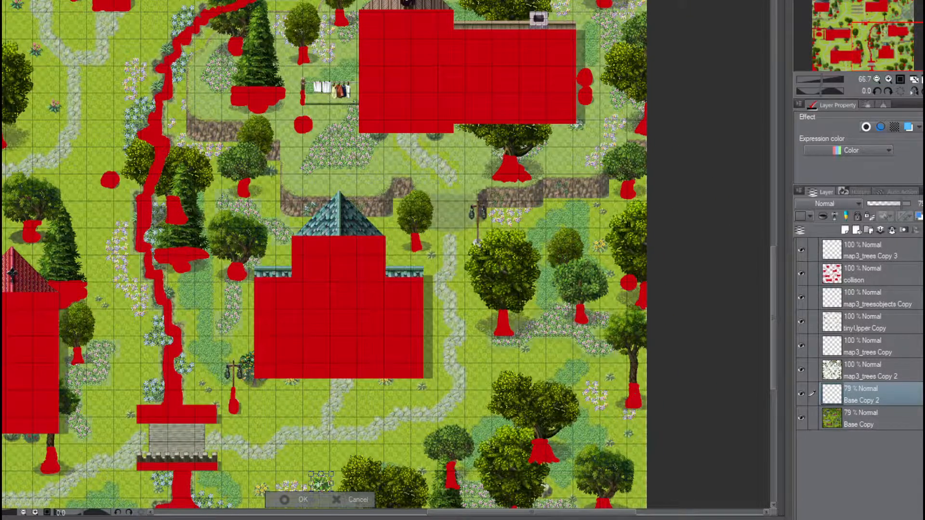
pyautogui.moveTo(328, 486); pyautogui.dragTo(308, 45)
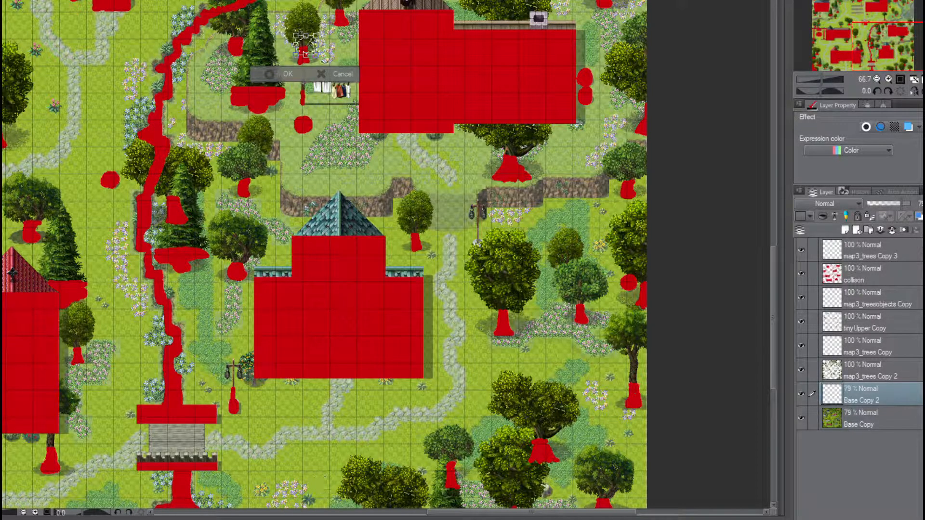
pyautogui.hotkey('ctrl', 'z')
pyautogui.scroll(-3, 327, 392)
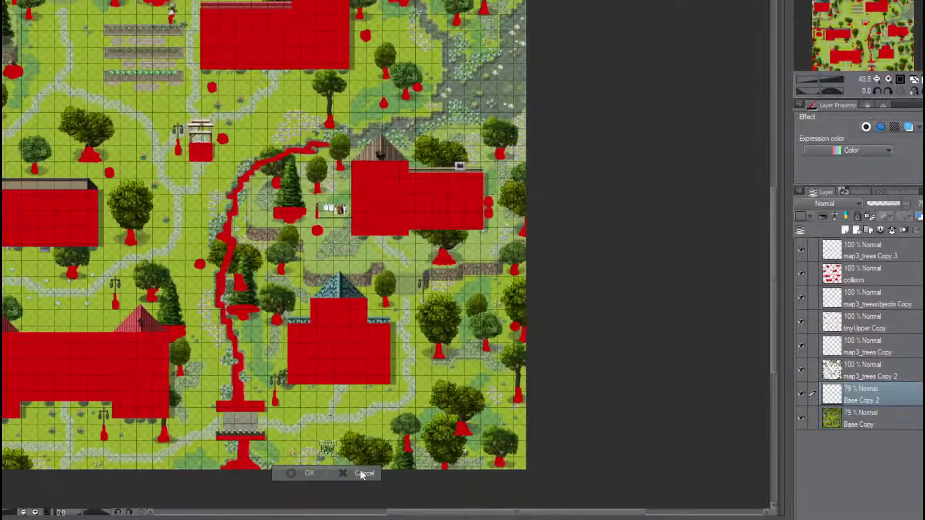
pyautogui.scroll(5, 337, 467)
pyautogui.scroll(5, 320, 450)
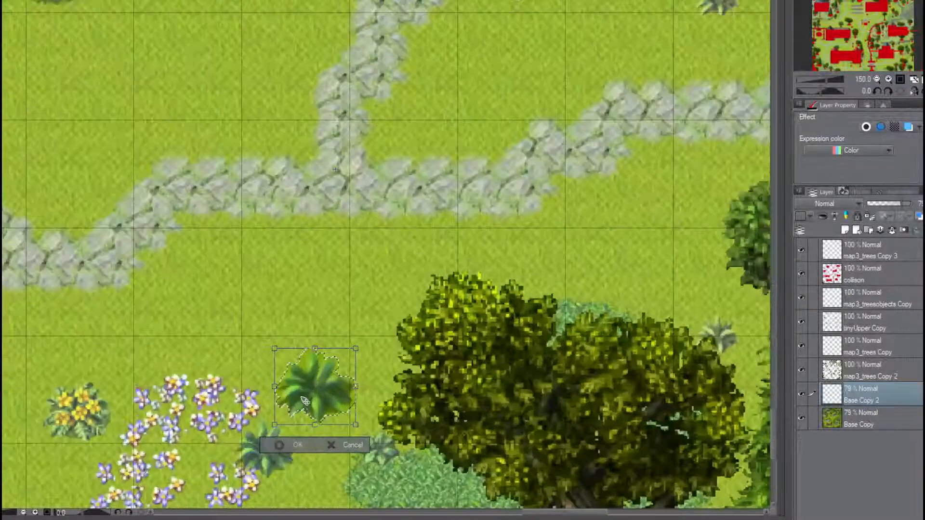
# Move the plant copy north over the cut-off plant between the purple and blue flowers above the river and apply the transformation
pyautogui.moveTo(311, 362); pyautogui.dragTo(326, 58)
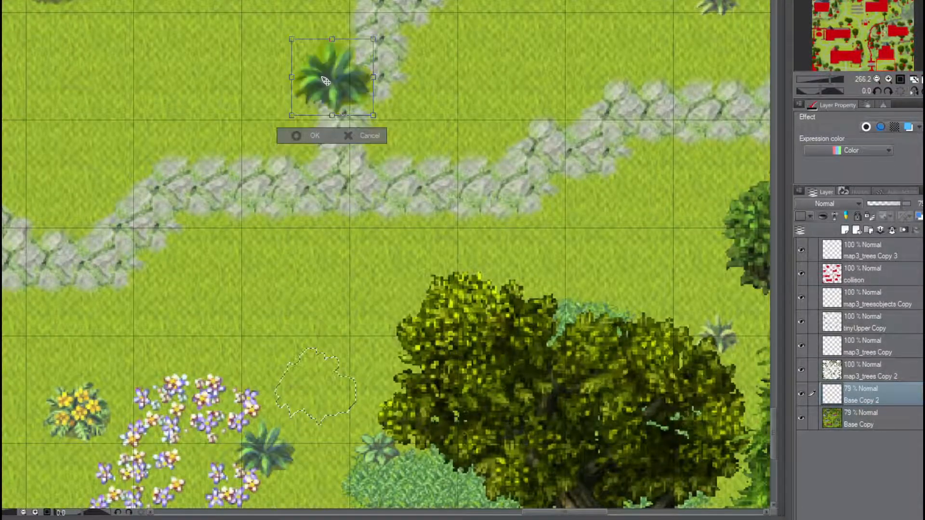
pyautogui.scroll(-1, 330, 91)
pyautogui.scroll(-1, 330, 91)
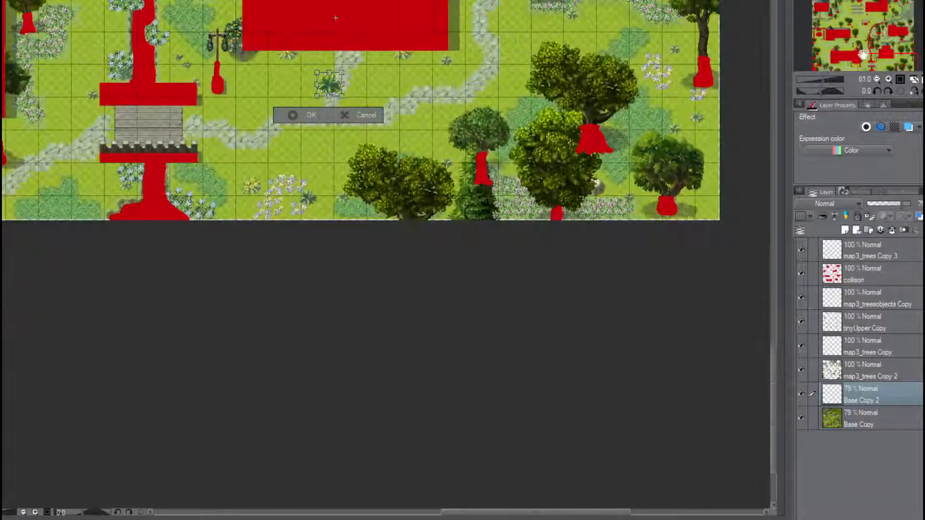
pyautogui.moveTo(862, 54); pyautogui.dragTo(859, 23)
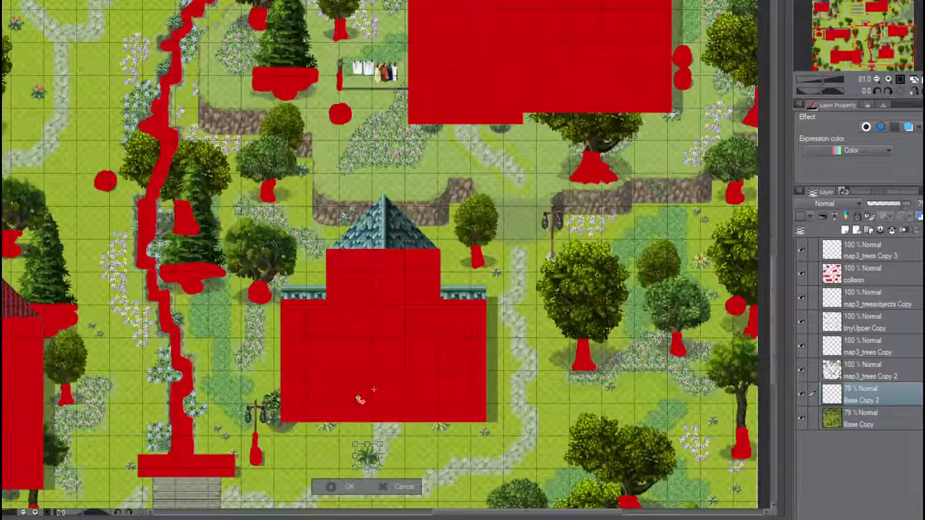
pyautogui.moveTo(367, 457); pyautogui.dragTo(378, 30)
pyautogui.scroll(2, 375, 26)
pyautogui.moveTo(893, 41); pyautogui.dragTo(890, 23)
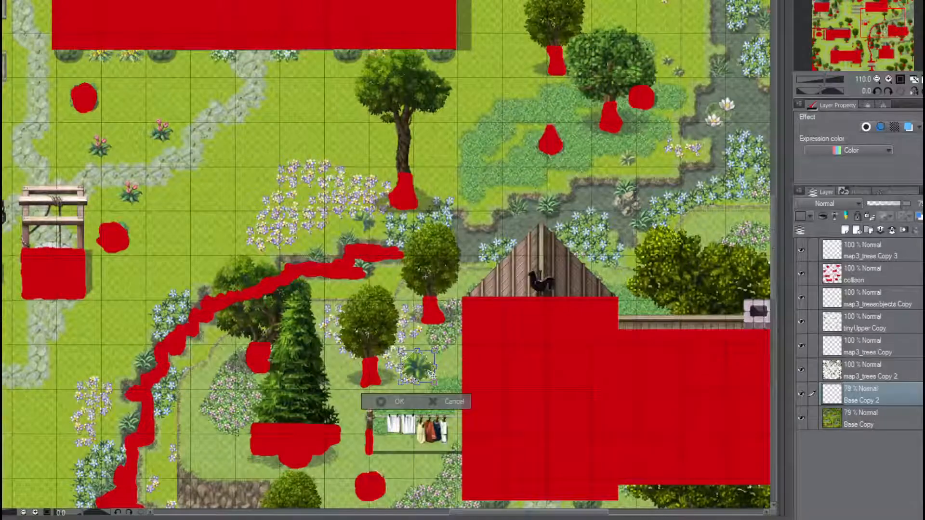
pyautogui.moveTo(417, 367); pyautogui.dragTo(373, 223)
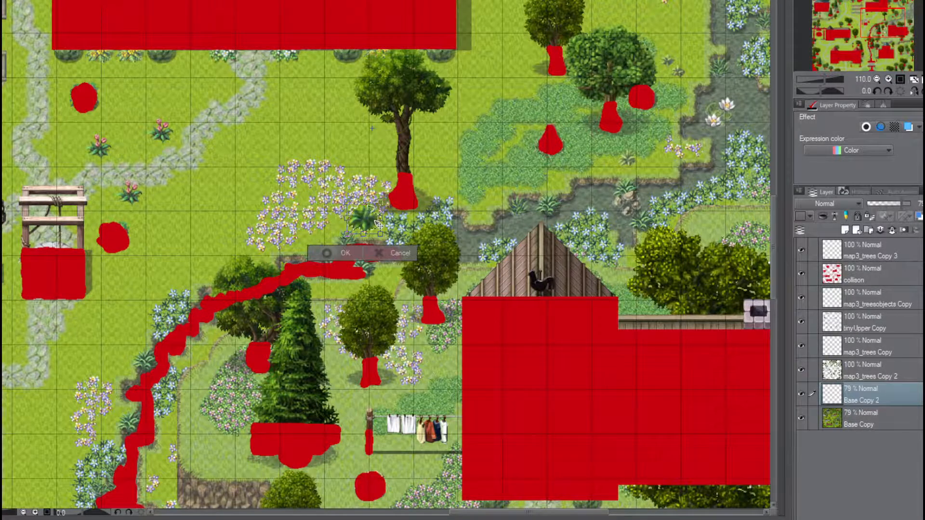
pyautogui.scroll(5, 373, 223)
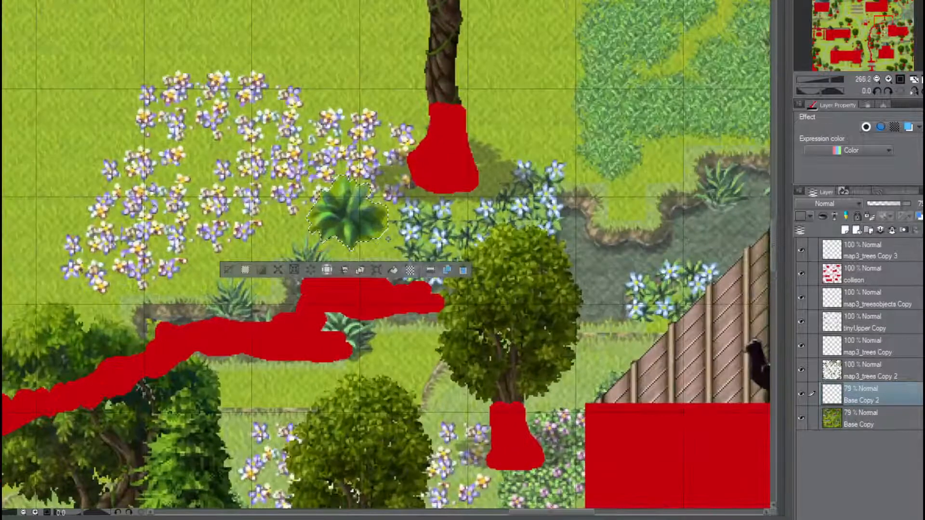
# Deselect the plant copy and compare it with the original plant near the map's southern edge
pyautogui.click(331, 273)
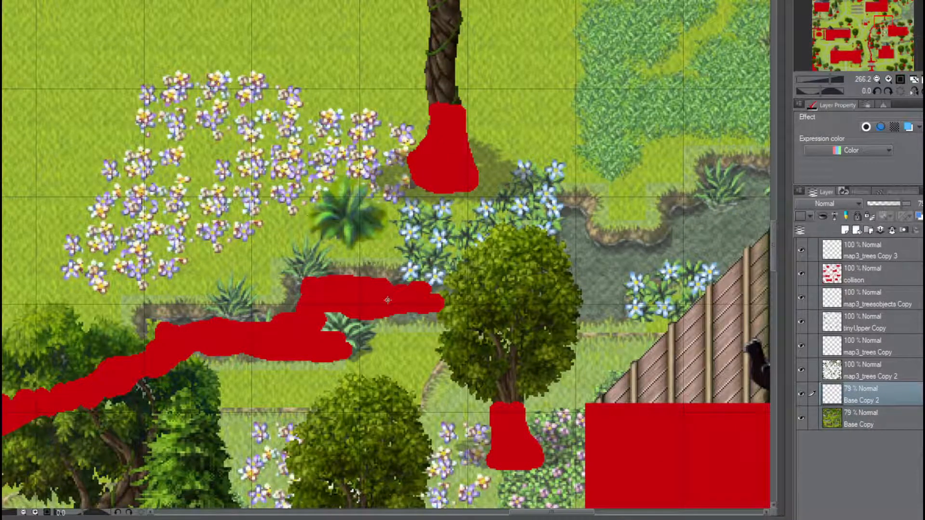
pyautogui.scroll(-8, 388, 301)
pyautogui.scroll(1, 386, 298)
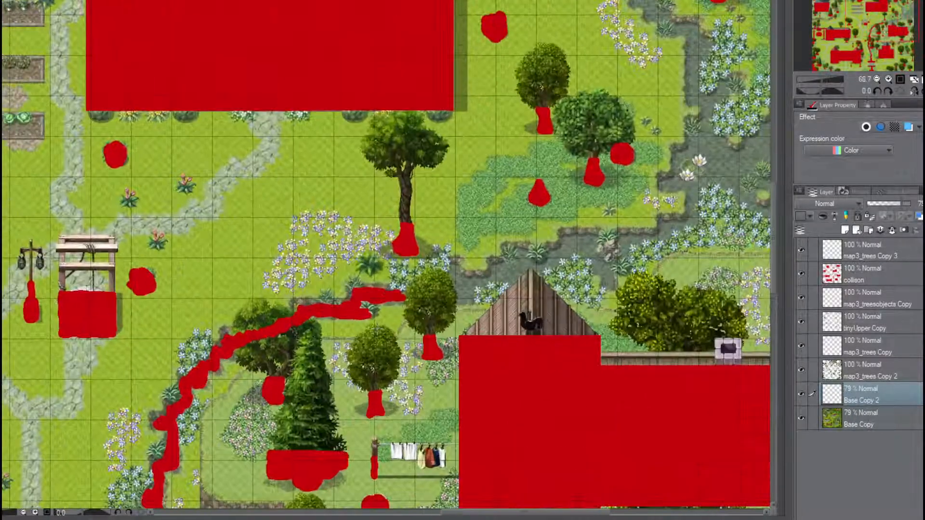
pyautogui.scroll(1, 776, 99)
pyautogui.moveTo(879, 20); pyautogui.dragTo(873, 64)
pyautogui.scroll(4, 356, 260)
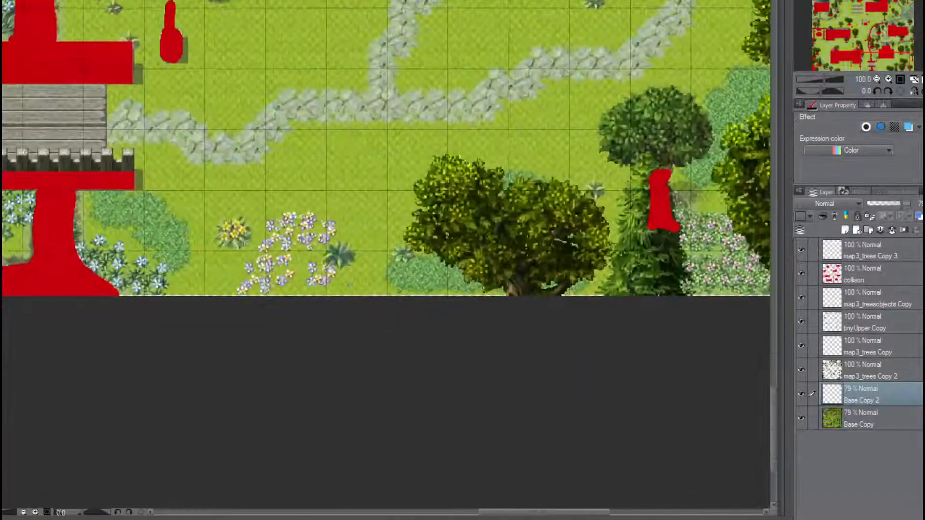
pyautogui.scroll(-4, 356, 261)
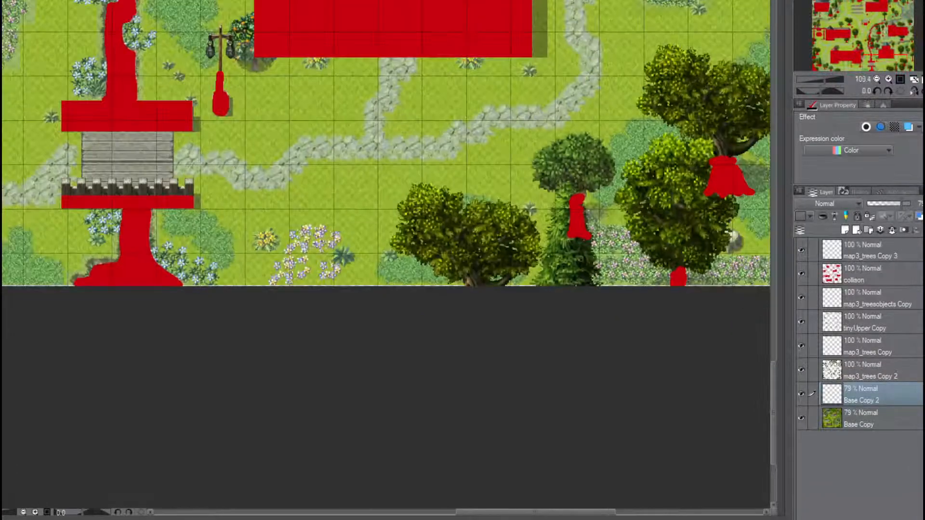
pyautogui.moveTo(873, 57); pyautogui.dragTo(875, 20)
pyautogui.scroll(4, 447, 131)
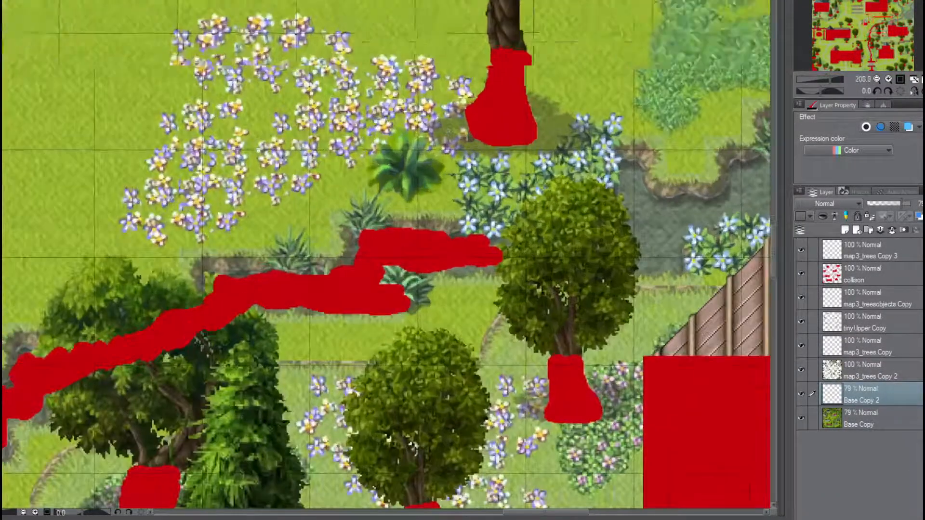
# Undo the plant copy's placement and its extra layers, along with the selection of the original plant near the southern edge
pyautogui.hotkey('ctrl', 'z')
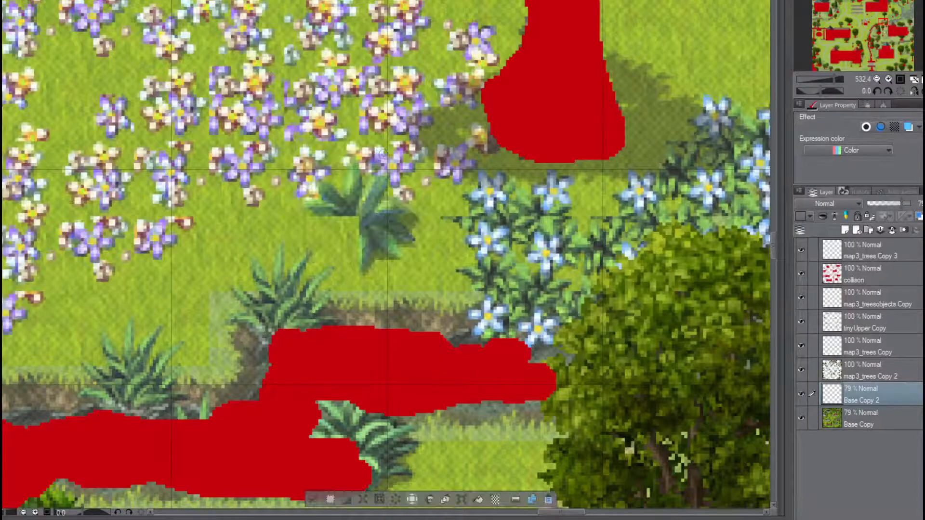
pyautogui.hotkey('ctrl', 'e')
pyautogui.scroll(-4, 398, 286)
pyautogui.scroll(-2, 457, 263)
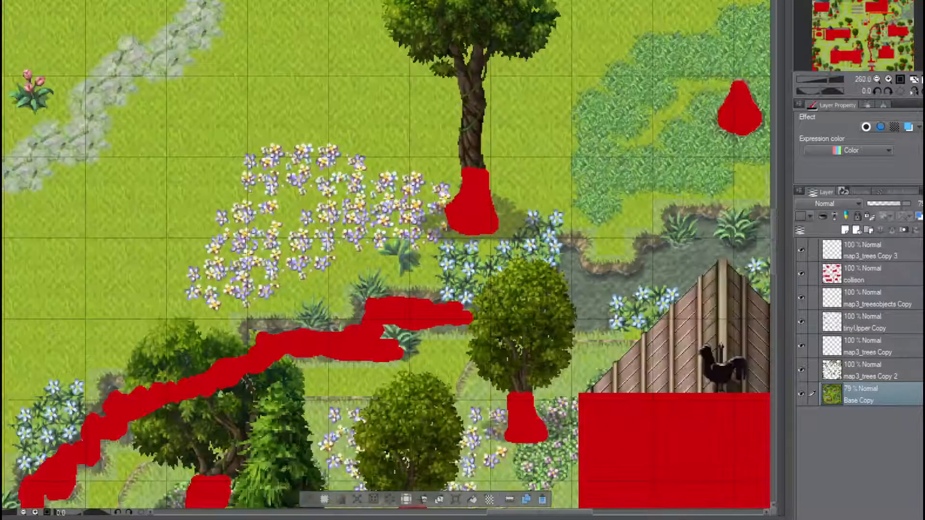
pyautogui.moveTo(895, 21); pyautogui.dragTo(883, 67)
pyautogui.hotkey('ctrl', 'z')
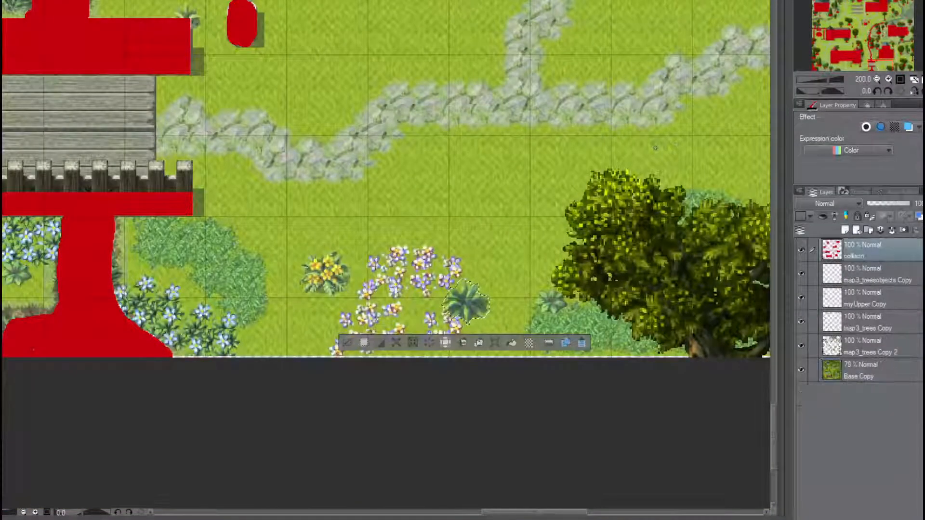
pyautogui.hotkey('ctrl', 'z')
pyautogui.scroll(-3, 530, 167)
pyautogui.scroll(-2, 530, 167)
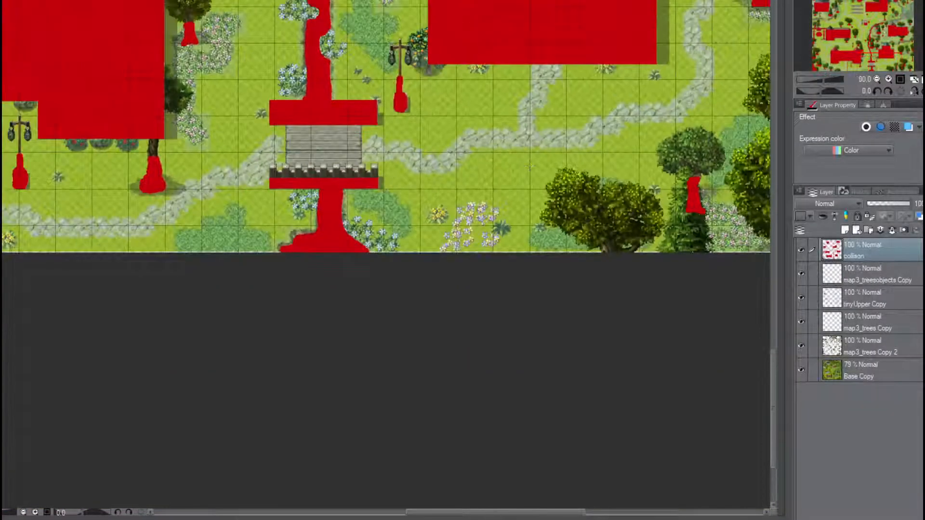
# Copy a rectangular grass patch above the purple flowers onto a new layer, apply it in place and merge it down into Base Copy
pyautogui.moveTo(852, 56); pyautogui.dragTo(869, 9)
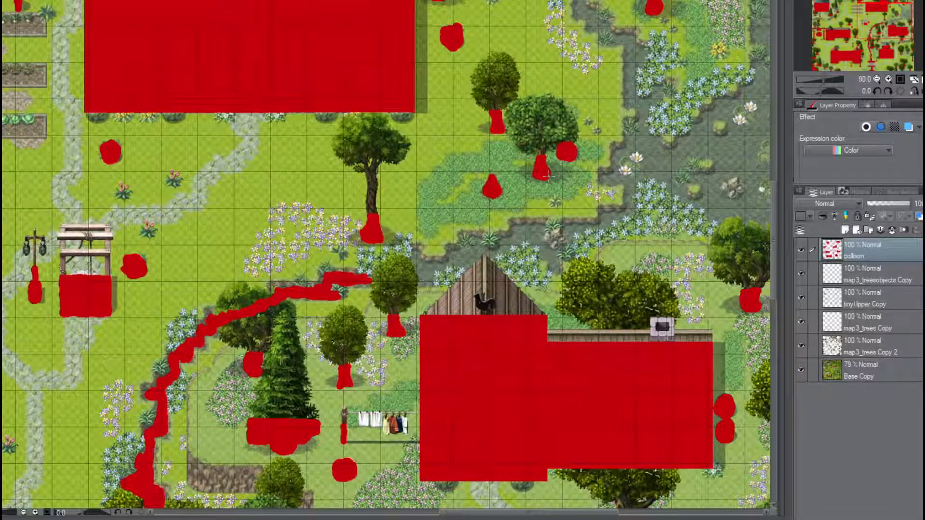
pyautogui.moveTo(891, 25)
pyautogui.mouseDown()
pyautogui.moveTo(902, 55)
pyautogui.moveTo(887, 32)
pyautogui.moveTo(892, 66)
pyautogui.moveTo(849, 66)
pyautogui.moveTo(874, 55)
pyautogui.moveTo(886, 28)
pyautogui.mouseUp()
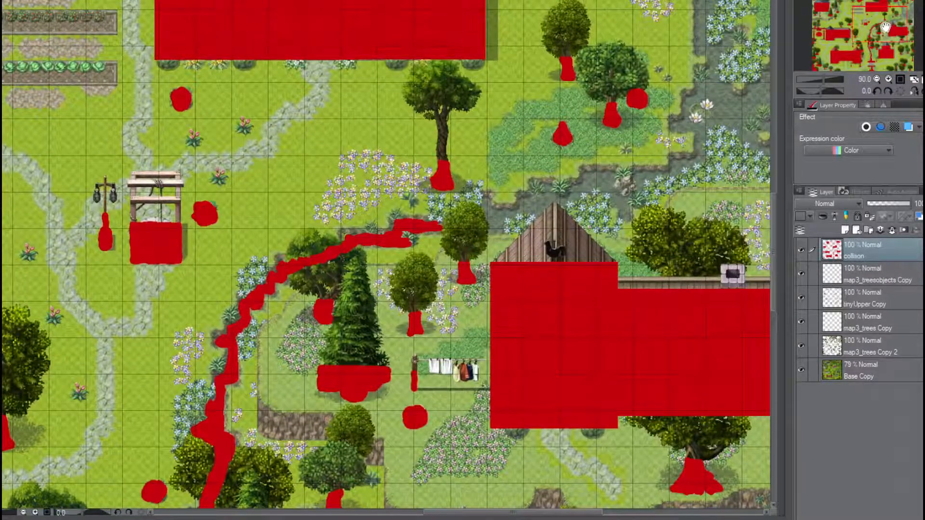
pyautogui.scroll(6, 405, 182)
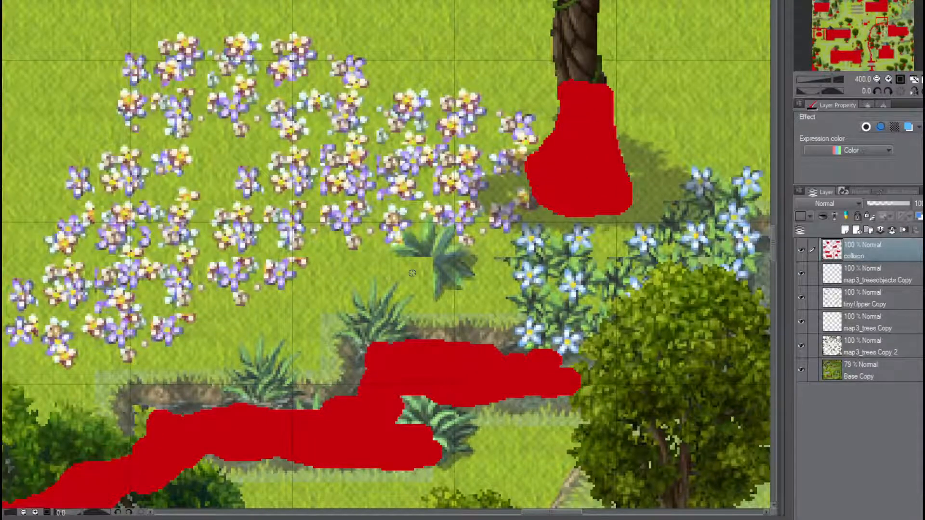
pyautogui.scroll(-1, 412, 273)
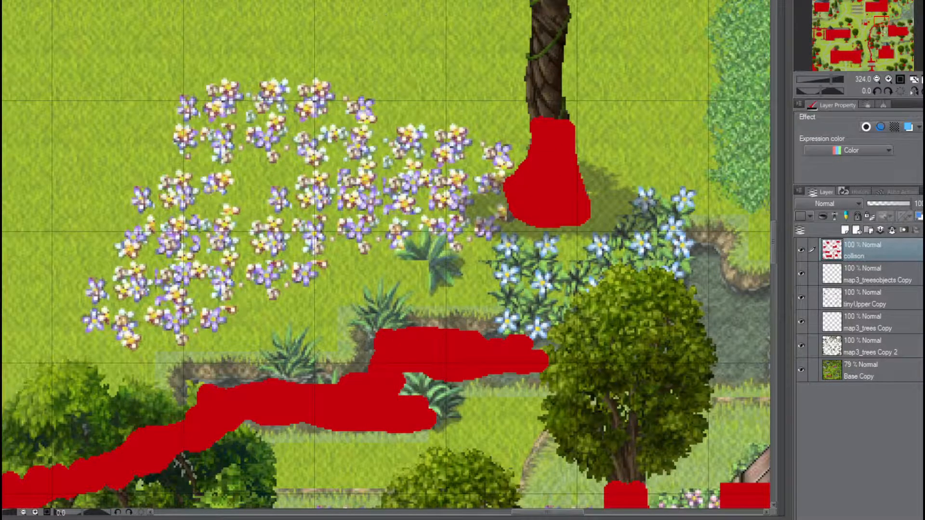
pyautogui.click(880, 370)
pyautogui.moveTo(369, 2); pyautogui.dragTo(467, 88)
pyautogui.hotkey('ctrl', 'c')
pyautogui.hotkey('ctrl', 'v')
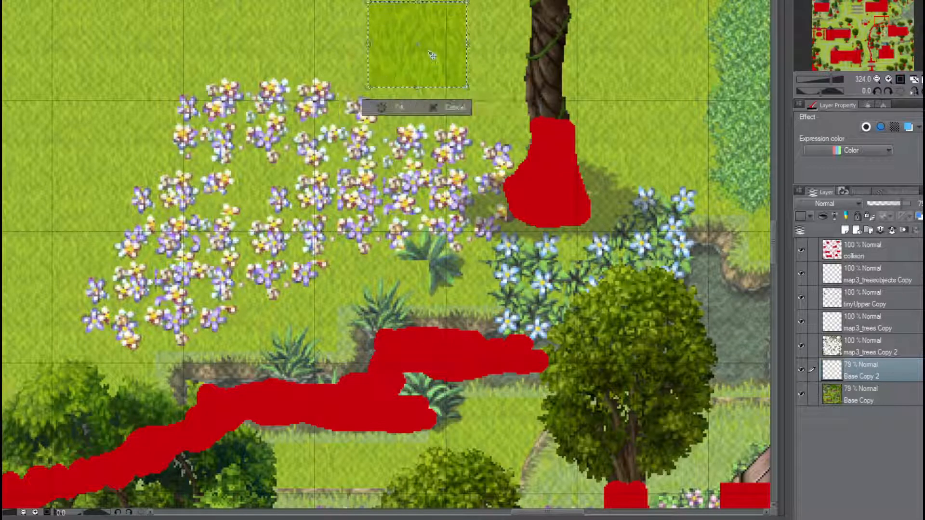
pyautogui.click(447, 106)
pyautogui.moveTo(429, 47)
pyautogui.mouseDown()
pyautogui.moveTo(438, 249)
pyautogui.moveTo(442, 49)
pyautogui.mouseUp()
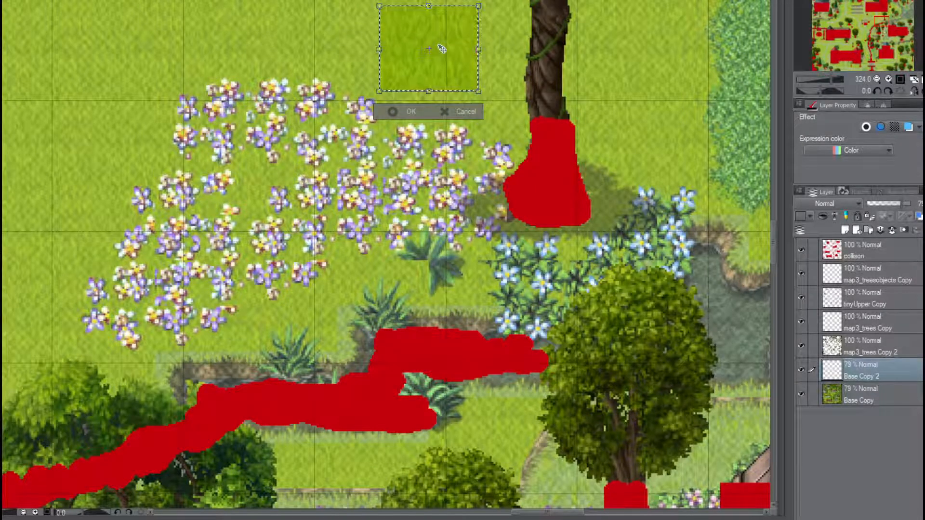
pyautogui.hotkey('ctrl', 'z')
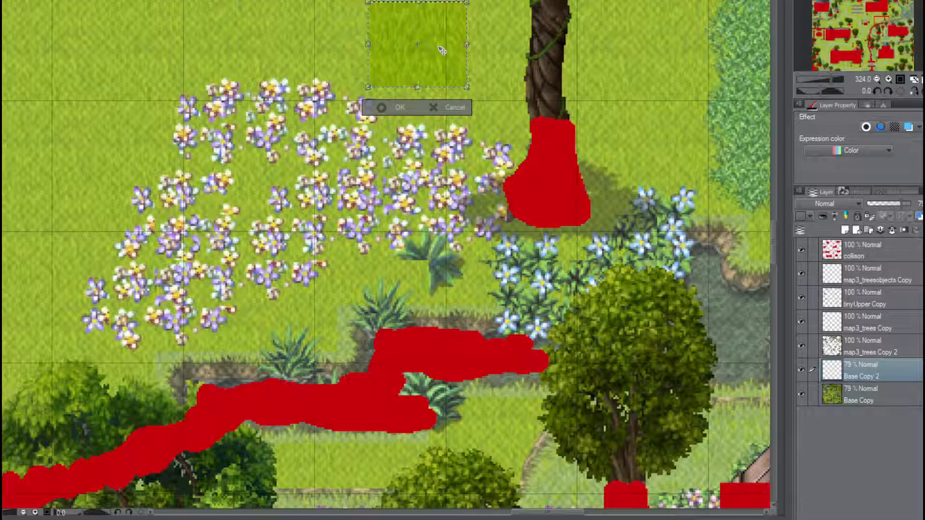
pyautogui.click(405, 108)
pyautogui.hotkey('ctrl', 'e')
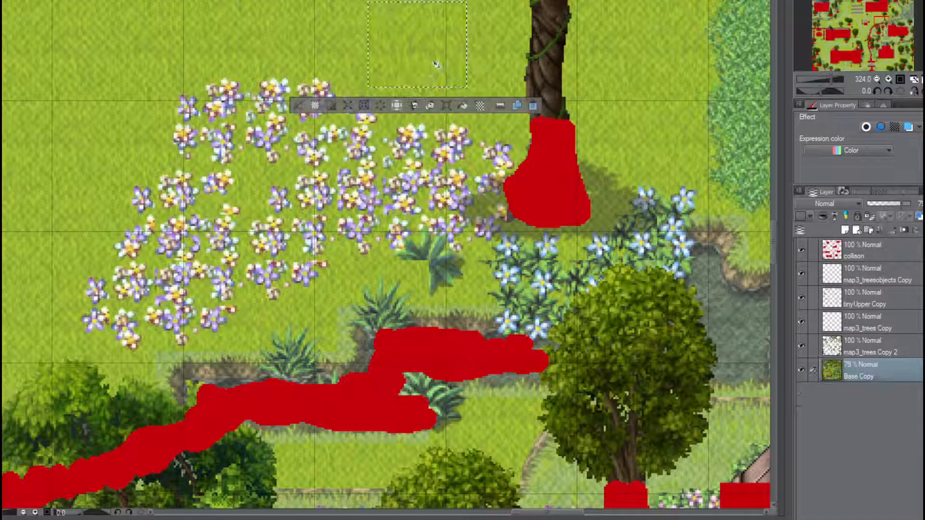
pyautogui.hotkey('ctrl', 'd')
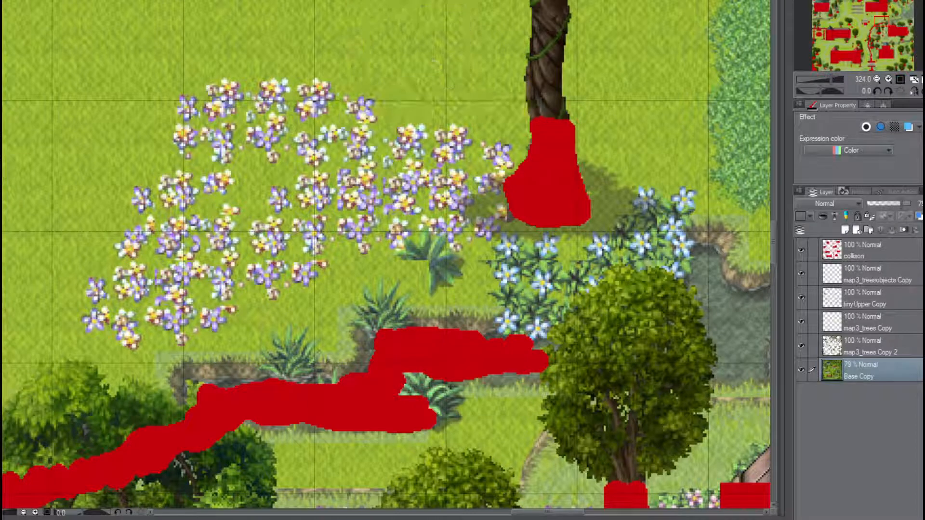
# Try to cover the cut-off plant with a smaller grass patch copied from above the purple flowers, and undo the copy
pyautogui.moveTo(391, 30); pyautogui.dragTo(451, 85)
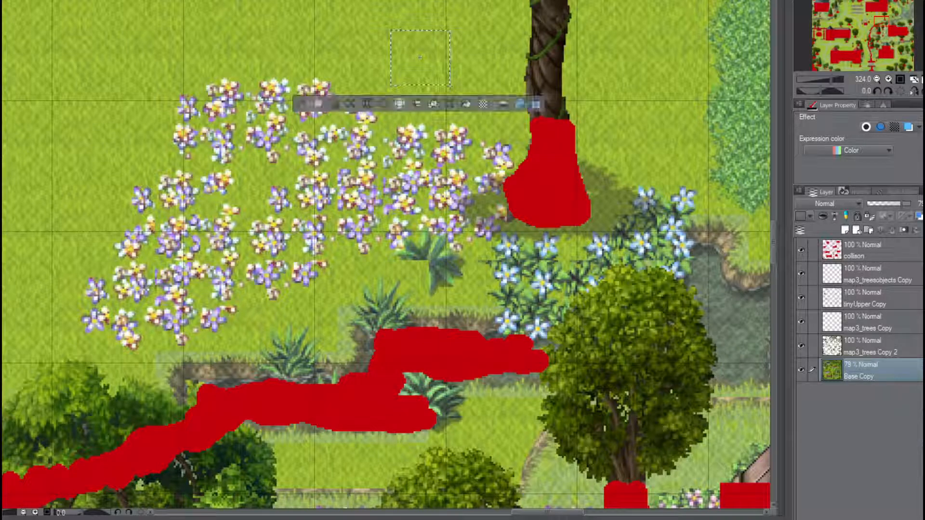
pyautogui.click(433, 103)
pyautogui.click(450, 103)
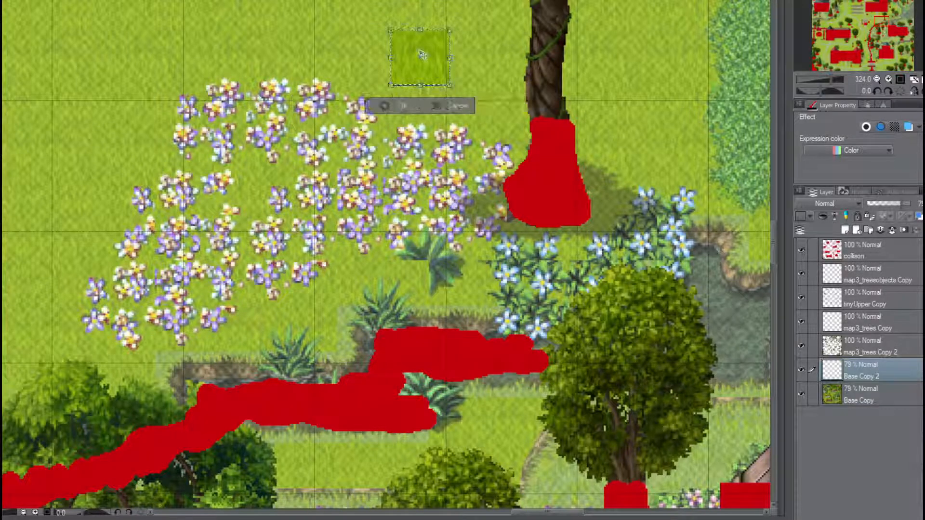
pyautogui.moveTo(420, 54); pyautogui.dragTo(448, 266)
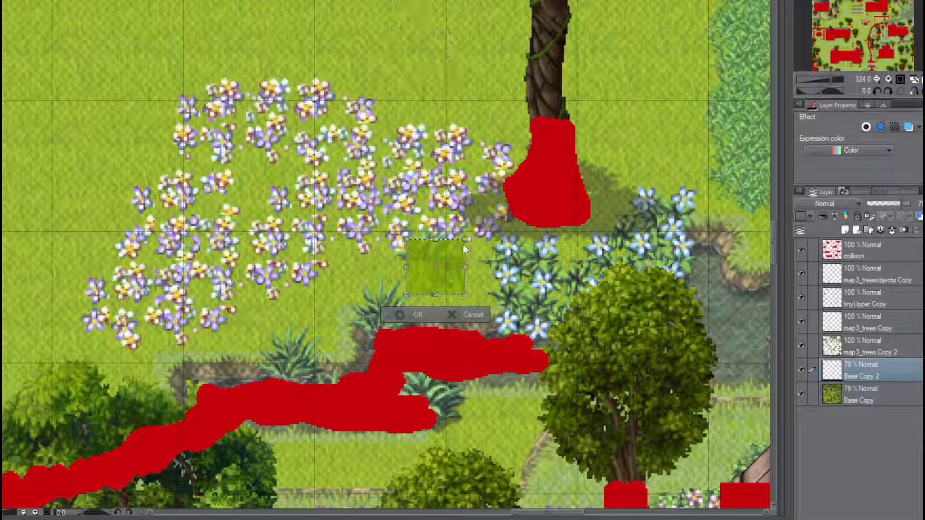
pyautogui.click(467, 315)
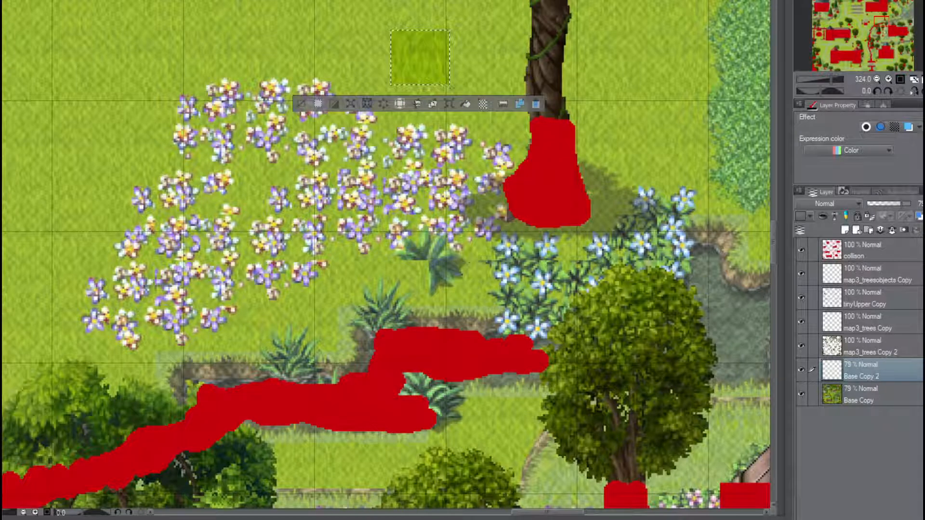
pyautogui.hotkey('ctrl', 'z')
pyautogui.hotkey('ctrl', 'd')
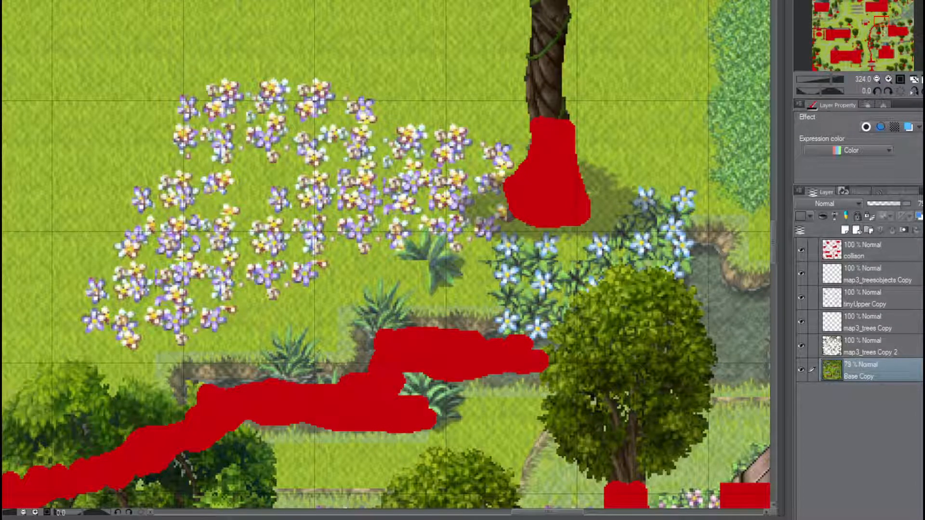
# Examine the collision areas across the map, from the river and the houses to the bridge near the southern edge
pyautogui.scroll(-2, 368, 168)
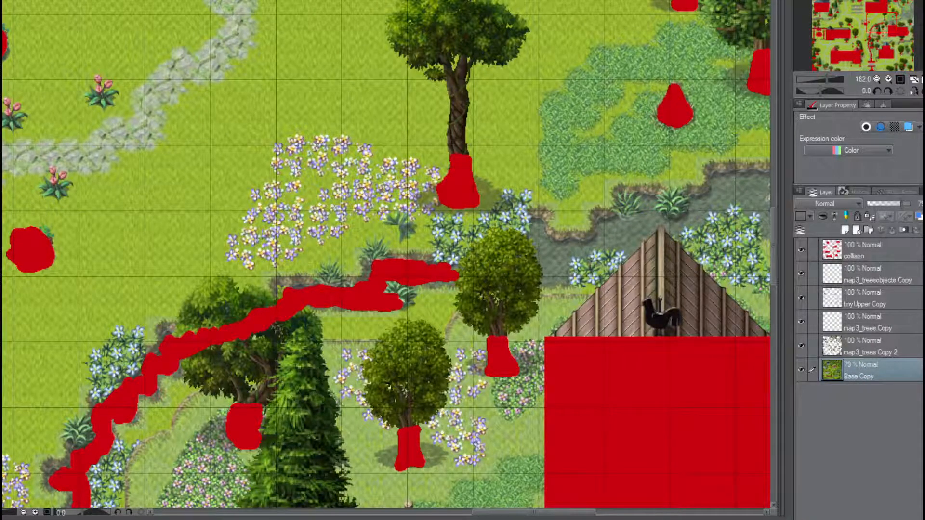
pyautogui.scroll(-1, 350, 70)
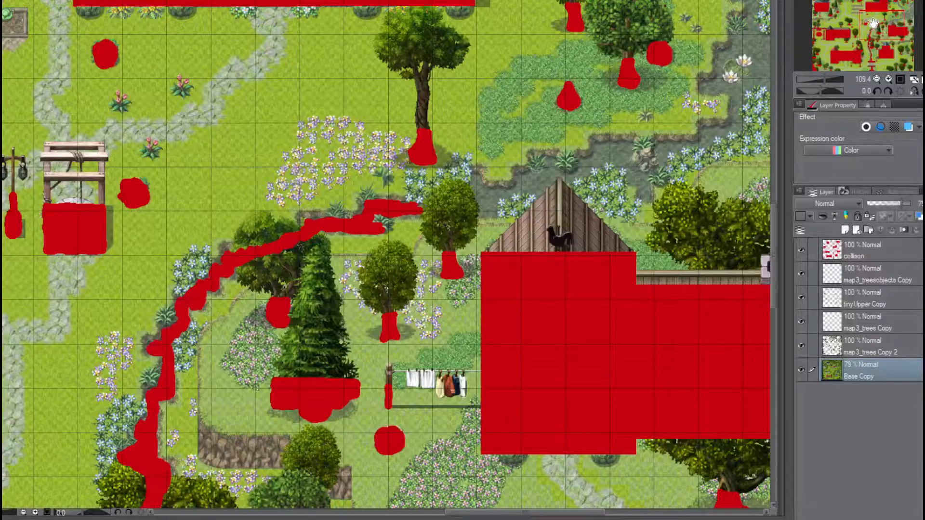
pyautogui.moveTo(873, 22); pyautogui.dragTo(865, 1)
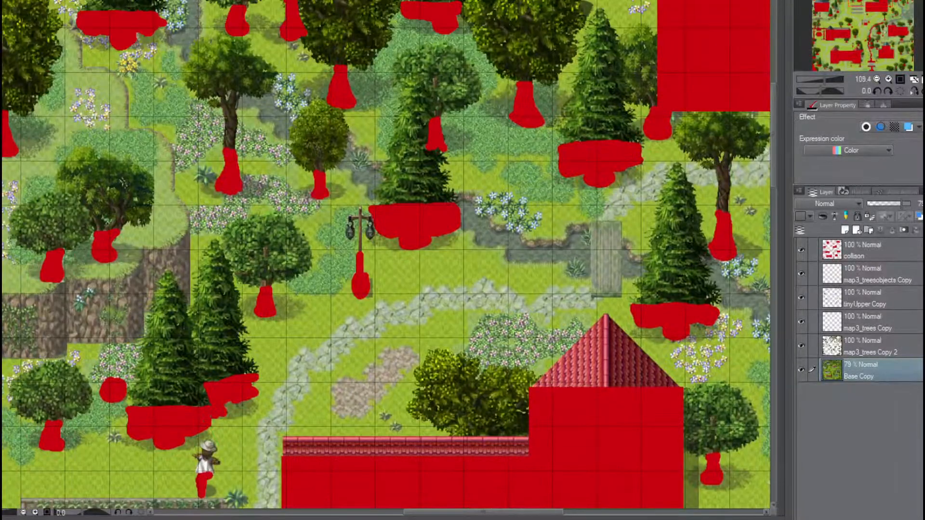
pyautogui.scroll(4, 187, 175)
pyautogui.scroll(-3, 188, 175)
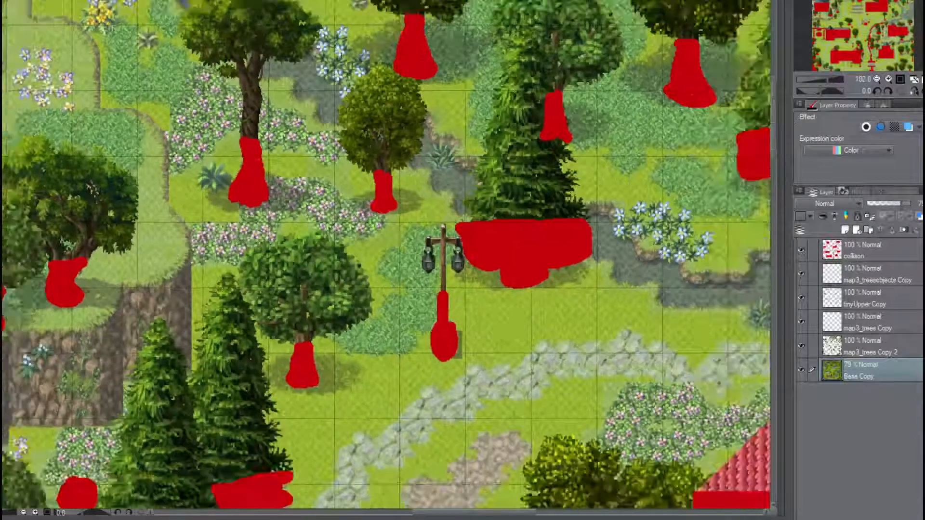
pyautogui.scroll(-2, 183, 164)
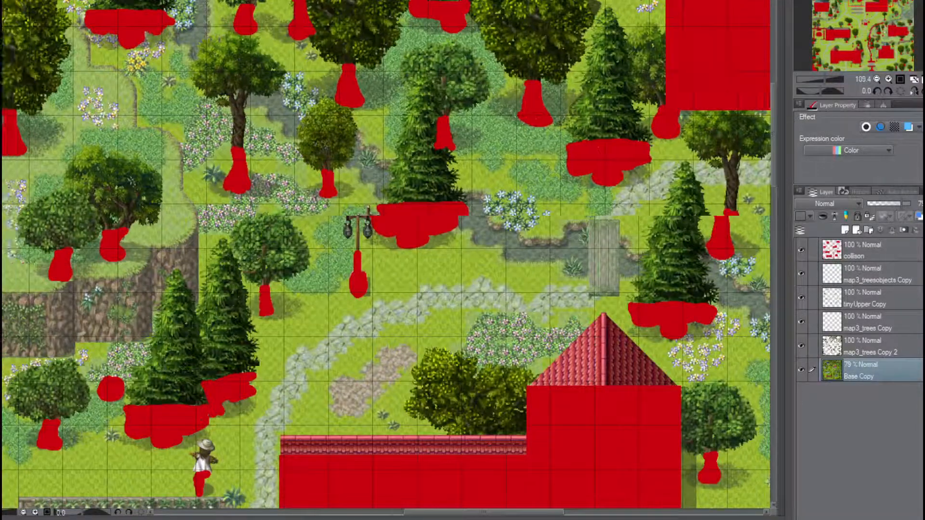
pyautogui.moveTo(188, 175); pyautogui.dragTo(632, 323, button='middle')
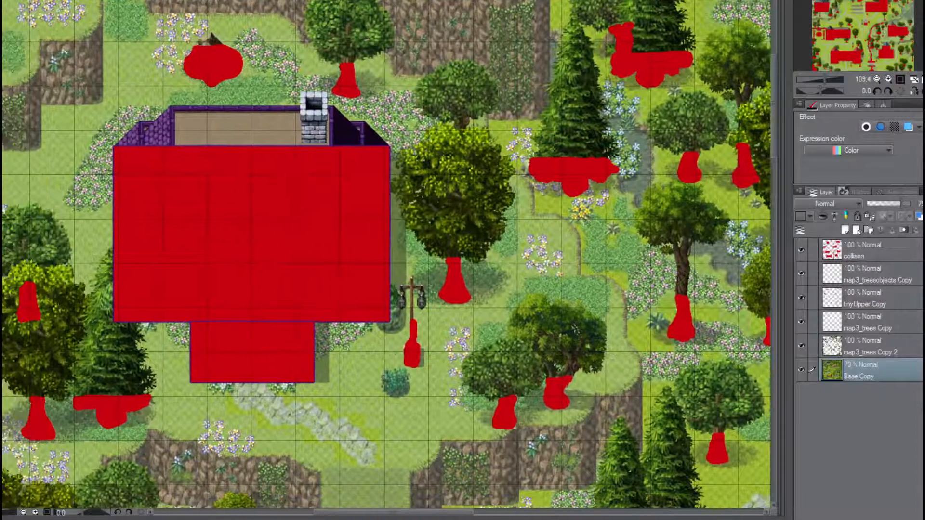
pyautogui.moveTo(148, 418); pyautogui.dragTo(455, 407, button='middle')
pyautogui.moveTo(838, 0); pyautogui.dragTo(894, 56)
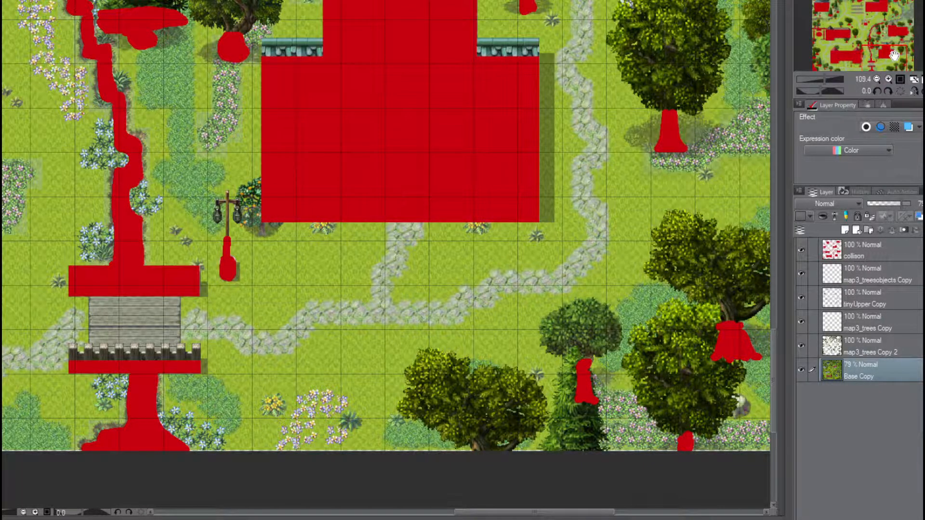
pyautogui.moveTo(894, 56); pyautogui.dragTo(900, 20)
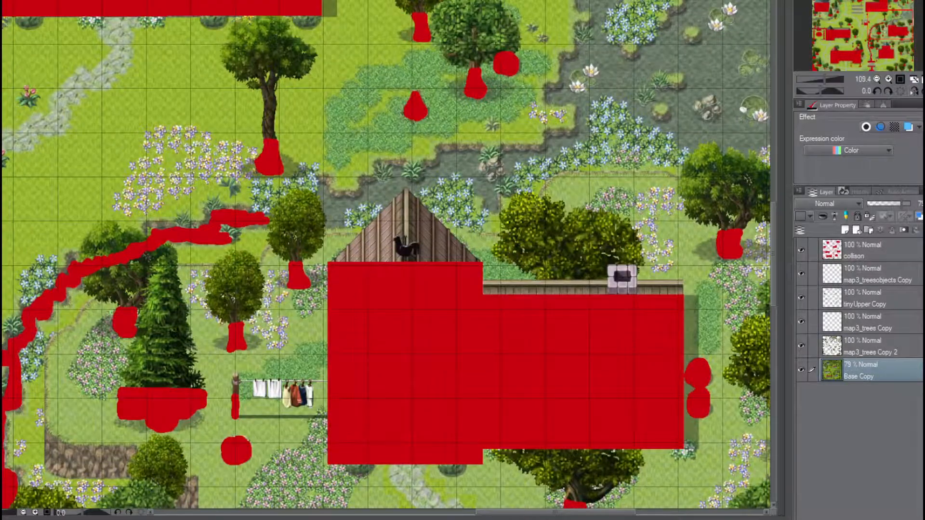
pyautogui.scroll(-2, 586, 153)
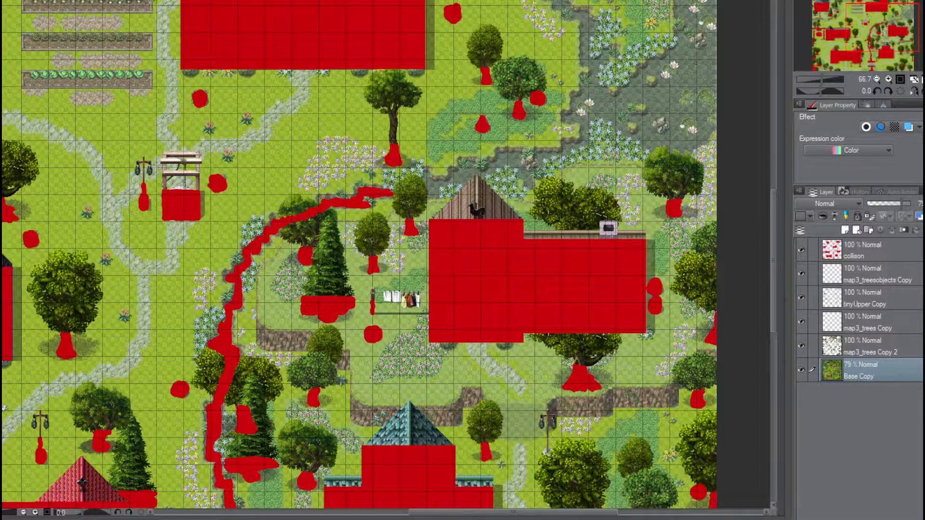
# On the collison layer, paint collision along the river behind the wooden-roofed house, past the round tree to the riverside rocks
pyautogui.click(870, 246)
pyautogui.scroll(3, 400, 195)
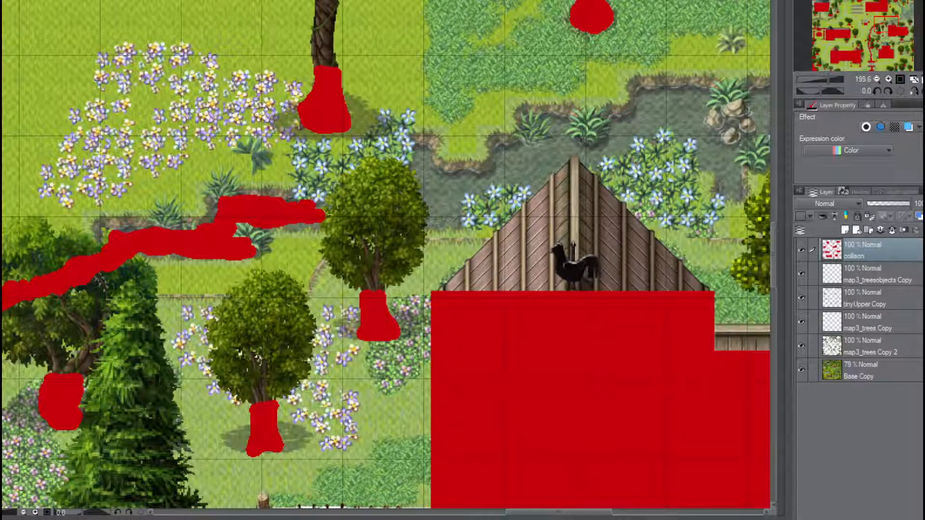
pyautogui.moveTo(321, 214)
pyautogui.mouseDown()
pyautogui.moveTo(384, 204)
pyautogui.moveTo(414, 177)
pyautogui.moveTo(423, 146)
pyautogui.moveTo(427, 214)
pyautogui.moveTo(435, 209)
pyautogui.moveTo(433, 174)
pyautogui.moveTo(489, 177)
pyautogui.moveTo(458, 185)
pyautogui.moveTo(446, 221)
pyautogui.mouseUp()
pyautogui.moveTo(486, 170)
pyautogui.mouseDown()
pyautogui.moveTo(502, 185)
pyautogui.moveTo(528, 172)
pyautogui.moveTo(506, 150)
pyautogui.moveTo(503, 168)
pyautogui.moveTo(561, 118)
pyautogui.moveTo(552, 136)
pyautogui.moveTo(629, 121)
pyautogui.moveTo(553, 148)
pyautogui.moveTo(529, 182)
pyautogui.moveTo(592, 161)
pyautogui.moveTo(559, 157)
pyautogui.moveTo(661, 124)
pyautogui.moveTo(641, 115)
pyautogui.moveTo(673, 94)
pyautogui.moveTo(706, 94)
pyautogui.moveTo(684, 118)
pyautogui.moveTo(670, 102)
pyautogui.mouseUp()
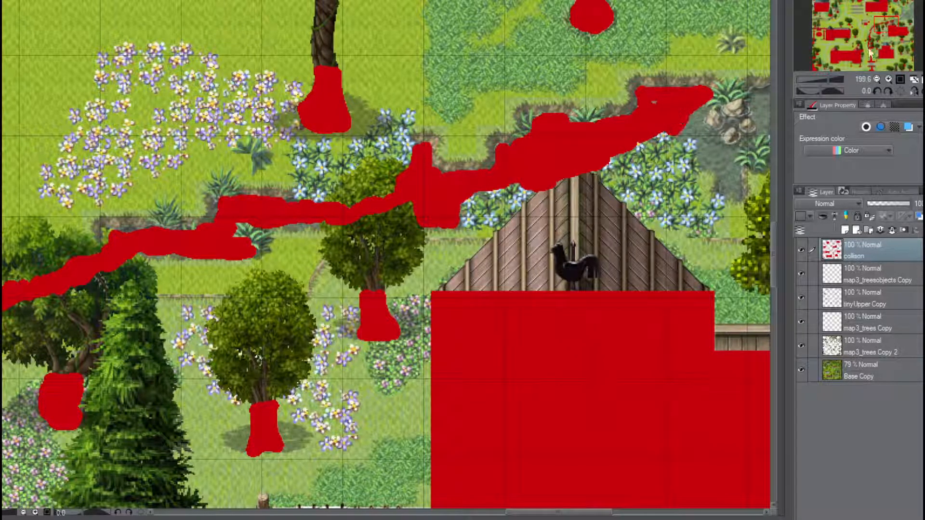
# Continue the river's collision past the rocks and blue flowers, up the grassy bank to the water lily at the pond's western edge
pyautogui.moveTo(888, 26); pyautogui.dragTo(906, 22)
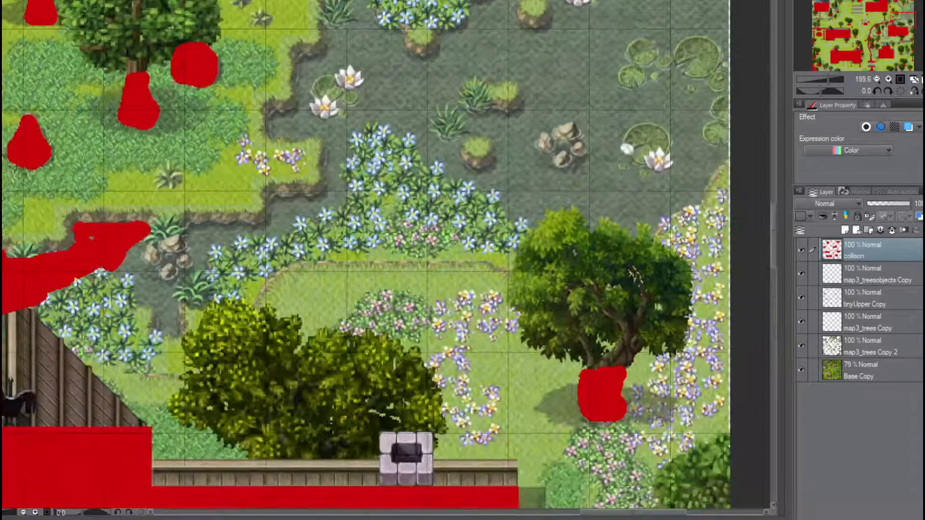
pyautogui.moveTo(83, 249)
pyautogui.mouseDown()
pyautogui.moveTo(140, 282)
pyautogui.moveTo(166, 325)
pyautogui.moveTo(181, 268)
pyautogui.moveTo(143, 265)
pyautogui.moveTo(186, 233)
pyautogui.moveTo(231, 223)
pyautogui.mouseUp()
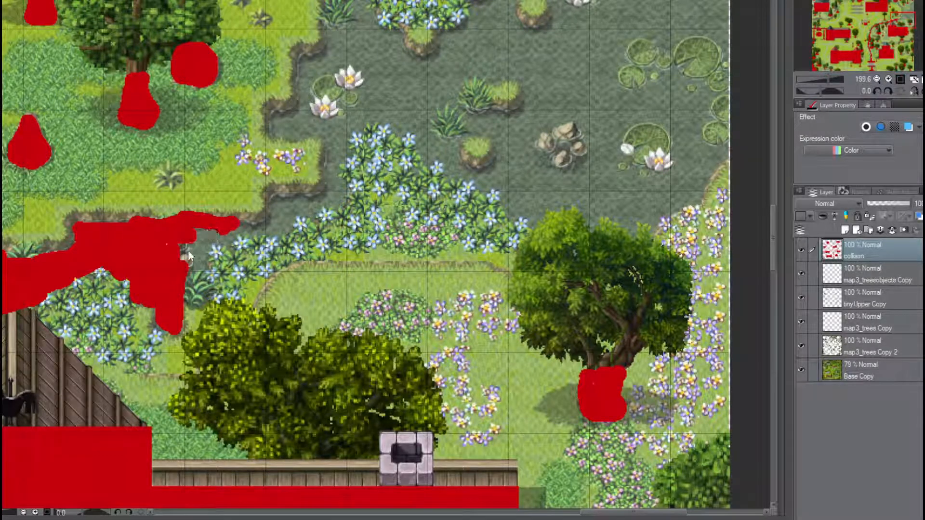
pyautogui.hotkey('ctrl', 'z')
pyautogui.moveTo(161, 227)
pyautogui.mouseDown()
pyautogui.moveTo(150, 235)
pyautogui.moveTo(260, 229)
pyautogui.moveTo(142, 243)
pyautogui.moveTo(128, 274)
pyautogui.moveTo(173, 330)
pyautogui.moveTo(169, 277)
pyautogui.moveTo(140, 258)
pyautogui.moveTo(166, 241)
pyautogui.moveTo(205, 270)
pyautogui.moveTo(198, 239)
pyautogui.moveTo(226, 249)
pyautogui.moveTo(289, 219)
pyautogui.moveTo(274, 207)
pyautogui.moveTo(332, 201)
pyautogui.moveTo(339, 137)
pyautogui.moveTo(284, 131)
pyautogui.moveTo(272, 118)
pyautogui.moveTo(336, 108)
pyautogui.moveTo(306, 74)
pyautogui.moveTo(320, 60)
pyautogui.moveTo(337, 131)
pyautogui.moveTo(347, 110)
pyautogui.mouseUp()
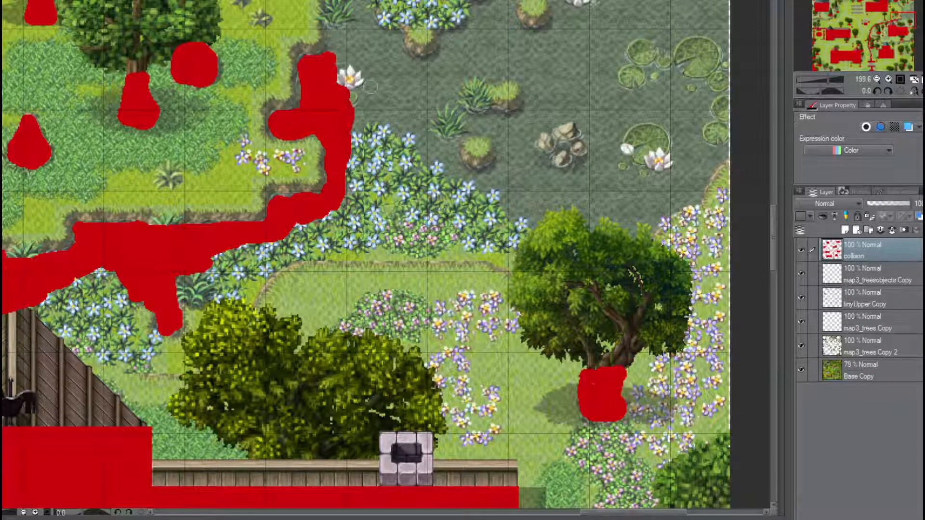
# Outline the lily pond along its banks and the map's eastern edge, and fill the enclosed water with the collision red
pyautogui.moveTo(895, 18); pyautogui.dragTo(899, 11)
pyautogui.moveTo(254, 340)
pyautogui.mouseDown()
pyautogui.moveTo(303, 339)
pyautogui.moveTo(421, 423)
pyautogui.moveTo(532, 443)
pyautogui.moveTo(596, 408)
pyautogui.moveTo(626, 356)
pyautogui.moveTo(633, 19)
pyautogui.mouseUp()
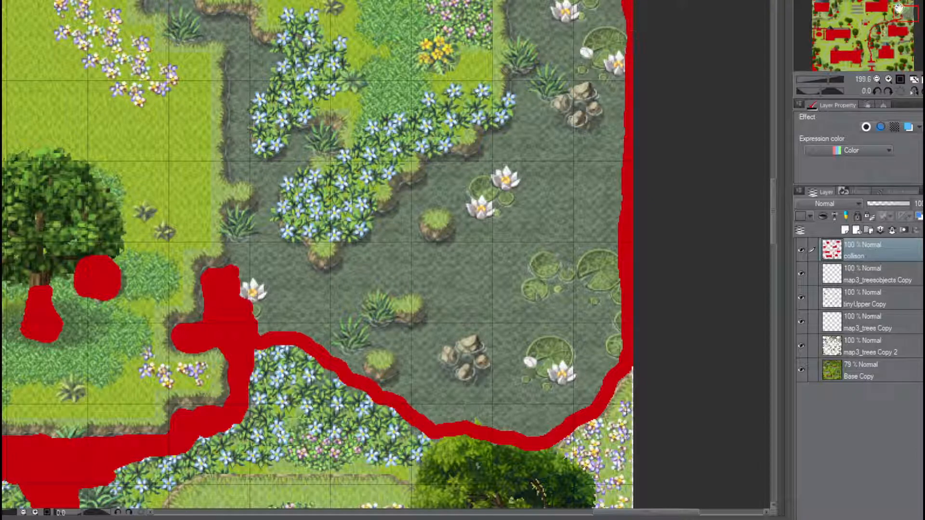
pyautogui.moveTo(899, 8); pyautogui.dragTo(905, 6)
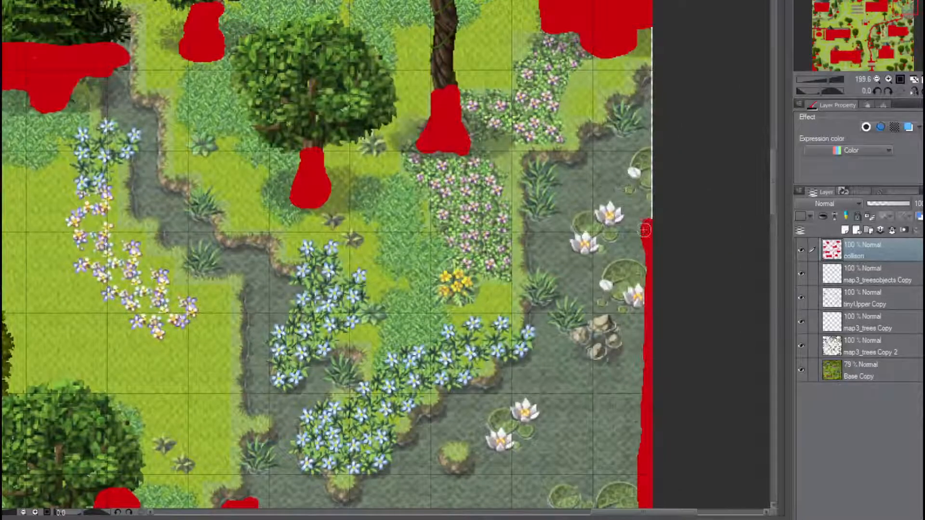
pyautogui.moveTo(644, 230)
pyautogui.mouseDown()
pyautogui.moveTo(649, 102)
pyautogui.moveTo(584, 163)
pyautogui.moveTo(555, 167)
pyautogui.moveTo(535, 183)
pyautogui.moveTo(533, 259)
pyautogui.moveTo(558, 285)
pyautogui.moveTo(549, 305)
pyautogui.moveTo(492, 393)
pyautogui.moveTo(474, 392)
pyautogui.moveTo(407, 448)
pyautogui.mouseUp()
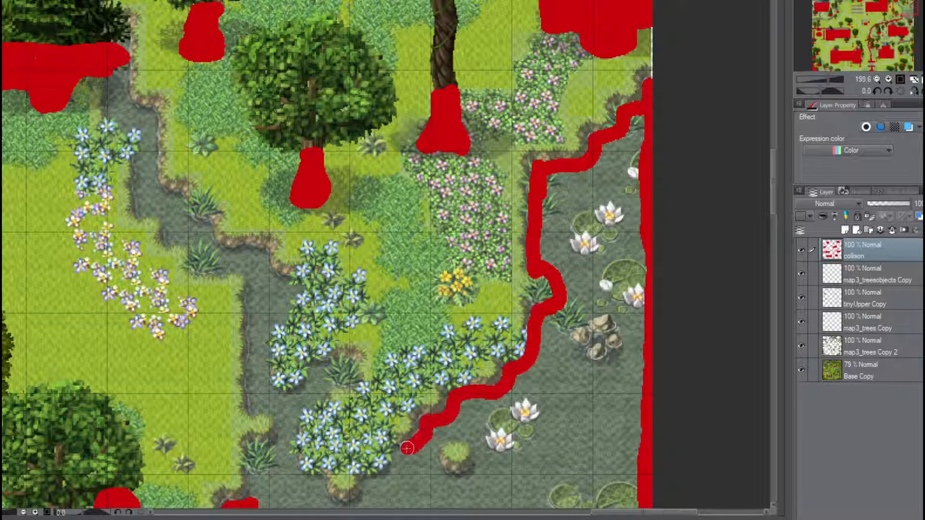
pyautogui.moveTo(912, 4); pyautogui.dragTo(857, 29)
pyautogui.moveTo(531, 200)
pyautogui.mouseDown()
pyautogui.moveTo(497, 243)
pyautogui.moveTo(471, 253)
pyautogui.moveTo(436, 224)
pyautogui.moveTo(424, 198)
pyautogui.moveTo(387, 202)
pyautogui.moveTo(391, 235)
pyautogui.mouseUp()
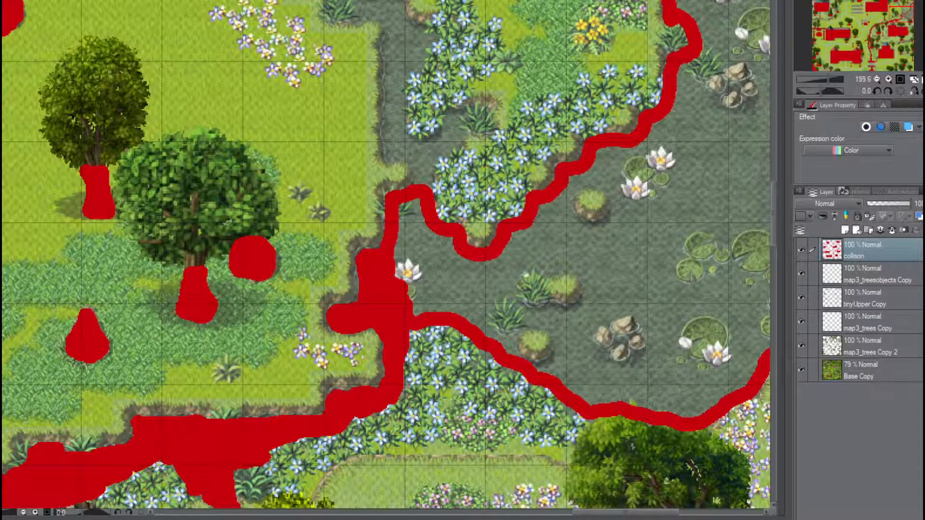
pyautogui.click(606, 285)
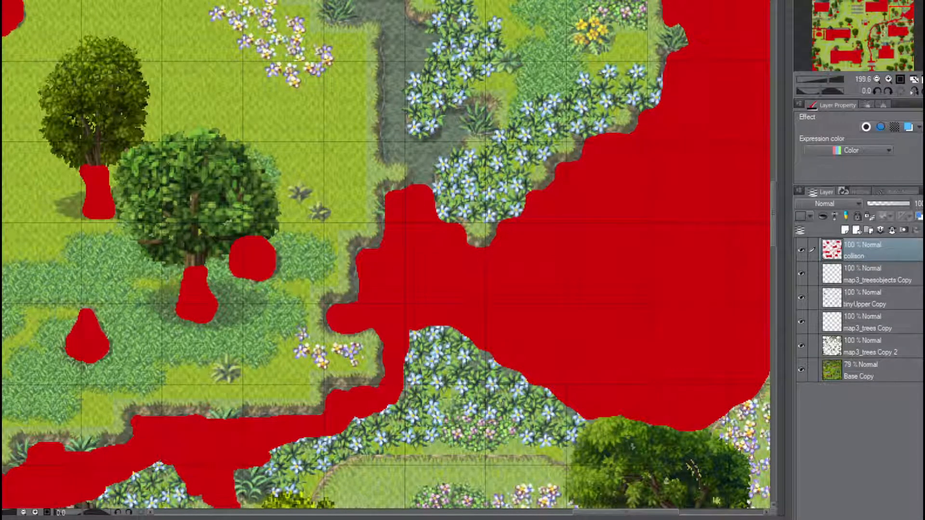
# Paint collision up the narrow stream northwest of the pond, past the blue flowers and across the pine east of the red-roofed house
pyautogui.moveTo(893, 33); pyautogui.dragTo(906, 8)
pyautogui.moveTo(523, 413)
pyautogui.mouseDown()
pyautogui.moveTo(530, 385)
pyautogui.moveTo(560, 357)
pyautogui.moveTo(545, 359)
pyautogui.moveTo(516, 405)
pyautogui.moveTo(484, 364)
pyautogui.moveTo(506, 380)
pyautogui.moveTo(489, 355)
pyautogui.moveTo(496, 324)
pyautogui.moveTo(486, 337)
pyautogui.moveTo(487, 264)
pyautogui.moveTo(493, 304)
pyautogui.moveTo(530, 263)
pyautogui.moveTo(504, 267)
pyautogui.moveTo(489, 230)
pyautogui.moveTo(431, 241)
pyautogui.moveTo(492, 254)
pyautogui.moveTo(488, 247)
pyautogui.mouseUp()
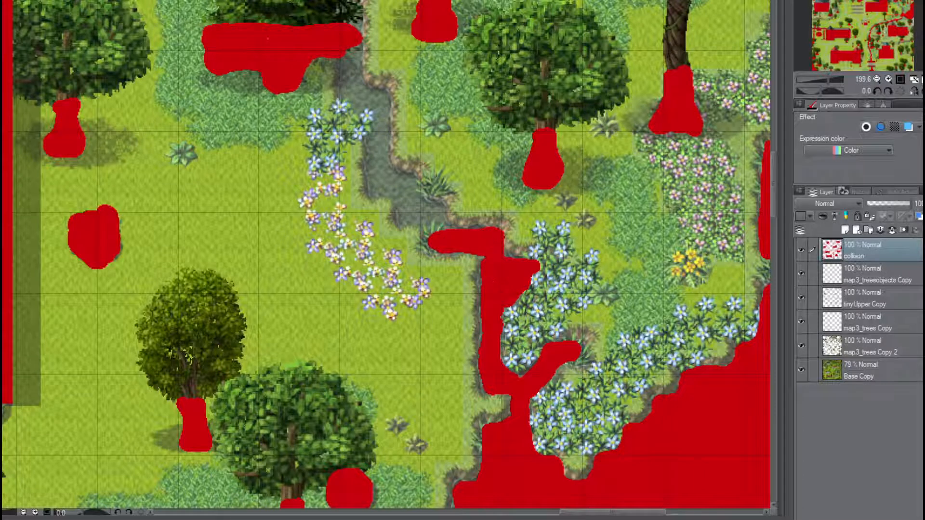
pyautogui.moveTo(907, 7); pyautogui.dragTo(902, 3)
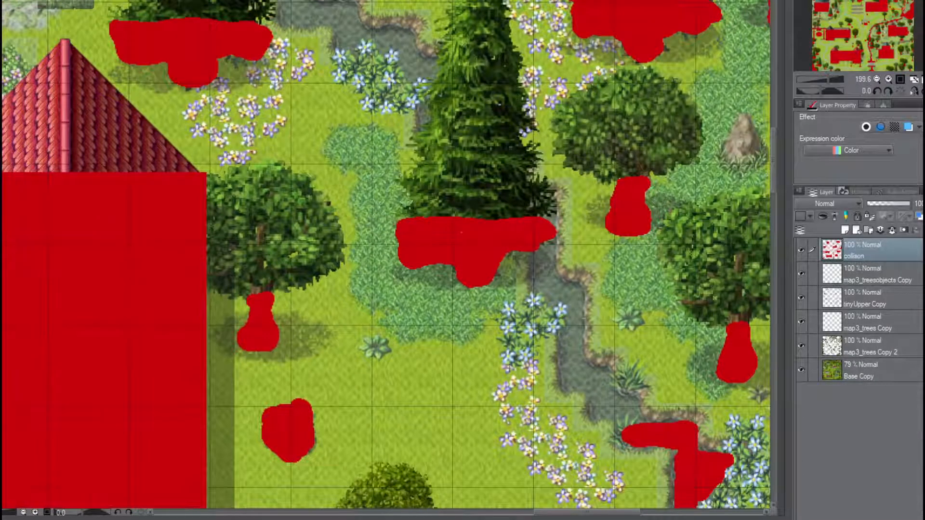
pyautogui.moveTo(633, 428)
pyautogui.mouseDown()
pyautogui.moveTo(608, 411)
pyautogui.moveTo(635, 401)
pyautogui.moveTo(602, 400)
pyautogui.moveTo(606, 372)
pyautogui.moveTo(590, 383)
pyautogui.moveTo(563, 361)
pyautogui.moveTo(573, 369)
pyautogui.moveTo(581, 349)
pyautogui.moveTo(576, 308)
pyautogui.moveTo(565, 340)
pyautogui.moveTo(571, 302)
pyautogui.moveTo(549, 272)
pyautogui.moveTo(550, 236)
pyautogui.moveTo(540, 284)
pyautogui.moveTo(566, 299)
pyautogui.mouseUp()
pyautogui.moveTo(545, 229)
pyautogui.mouseDown()
pyautogui.moveTo(547, 203)
pyautogui.moveTo(485, 180)
pyautogui.moveTo(434, 126)
pyautogui.moveTo(487, 178)
pyautogui.mouseUp()
pyautogui.moveTo(520, 203); pyautogui.dragTo(450, 123)
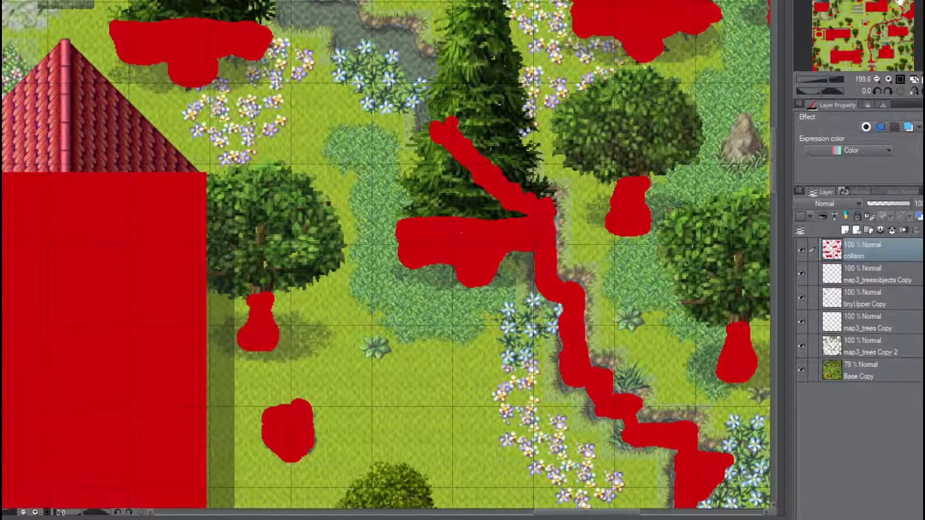
# Extend the stream's collision northwest from that pine, along the rocky bank and across the pine beside the wooden bridge
pyautogui.moveTo(899, 2); pyautogui.dragTo(893, 0)
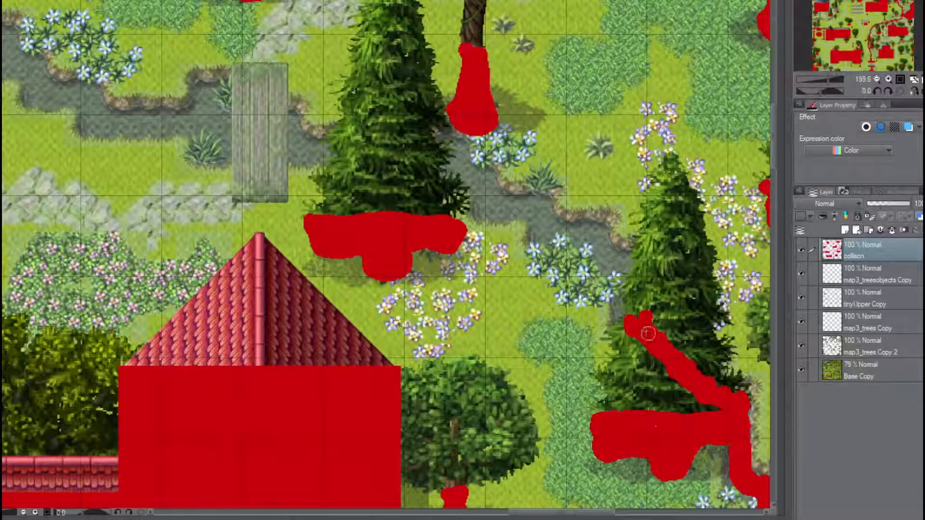
pyautogui.moveTo(646, 319)
pyautogui.mouseDown()
pyautogui.moveTo(621, 312)
pyautogui.moveTo(625, 251)
pyautogui.moveTo(618, 271)
pyautogui.moveTo(605, 239)
pyautogui.moveTo(586, 224)
pyautogui.moveTo(568, 229)
pyautogui.moveTo(602, 253)
pyautogui.moveTo(566, 232)
pyautogui.moveTo(540, 234)
pyautogui.moveTo(551, 238)
pyautogui.moveTo(533, 215)
pyautogui.moveTo(540, 196)
pyautogui.moveTo(546, 206)
pyautogui.moveTo(536, 205)
pyautogui.mouseUp()
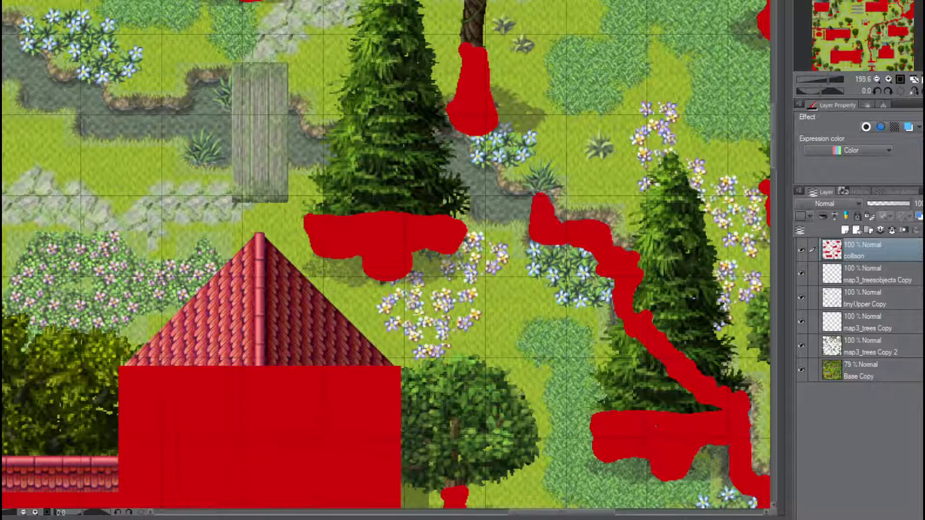
pyautogui.moveTo(536, 205); pyautogui.dragTo(651, 379, button='middle')
pyautogui.moveTo(657, 383)
pyautogui.mouseDown()
pyautogui.moveTo(653, 373)
pyautogui.moveTo(598, 383)
pyautogui.moveTo(608, 366)
pyautogui.moveTo(597, 348)
pyautogui.moveTo(588, 356)
pyautogui.moveTo(576, 316)
pyautogui.moveTo(457, 325)
pyautogui.moveTo(558, 323)
pyautogui.moveTo(567, 338)
pyautogui.mouseUp()
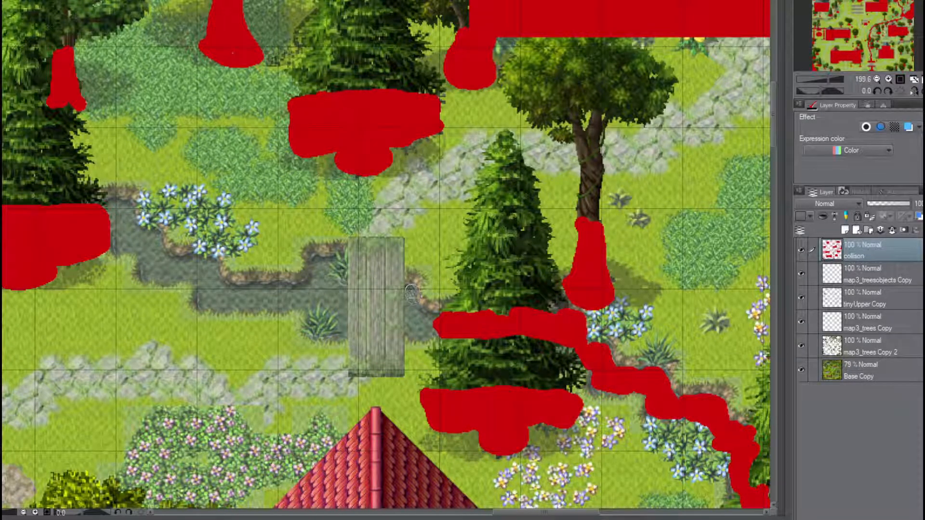
# Paint the stream's collision on both sides of the wooden bridge, leaving the planks clear, and continue west to the next pine
pyautogui.moveTo(412, 288)
pyautogui.mouseDown()
pyautogui.moveTo(410, 323)
pyautogui.moveTo(419, 336)
pyautogui.moveTo(414, 316)
pyautogui.moveTo(444, 320)
pyautogui.mouseUp()
pyautogui.moveTo(340, 258)
pyautogui.mouseDown()
pyautogui.moveTo(336, 336)
pyautogui.moveTo(315, 329)
pyautogui.moveTo(323, 260)
pyautogui.moveTo(326, 307)
pyautogui.mouseUp()
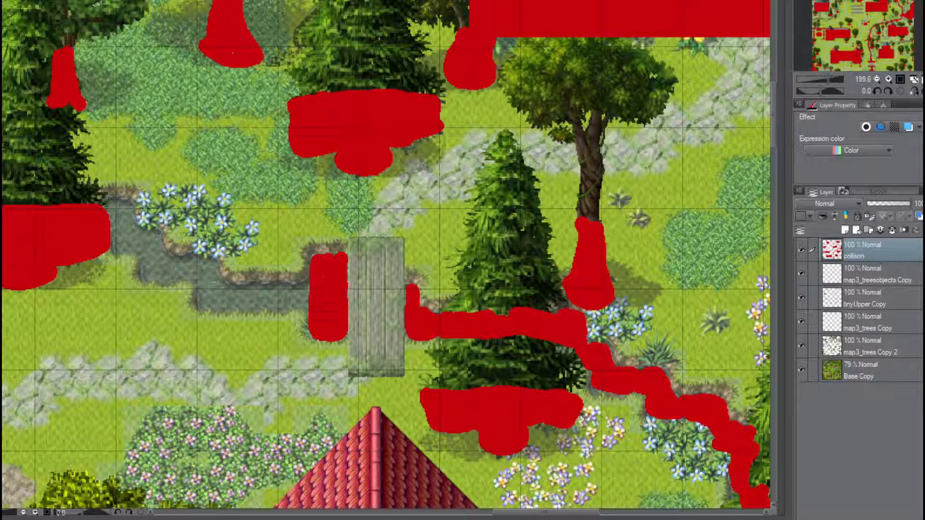
pyautogui.moveTo(237, 290)
pyautogui.mouseDown()
pyautogui.moveTo(309, 290)
pyautogui.moveTo(262, 298)
pyautogui.moveTo(314, 304)
pyautogui.mouseUp()
pyautogui.moveTo(202, 301)
pyautogui.mouseDown()
pyautogui.moveTo(210, 276)
pyautogui.moveTo(195, 260)
pyautogui.moveTo(145, 262)
pyautogui.moveTo(175, 274)
pyautogui.moveTo(151, 277)
pyautogui.moveTo(129, 244)
pyautogui.moveTo(116, 247)
pyautogui.moveTo(109, 206)
pyautogui.moveTo(123, 203)
pyautogui.moveTo(132, 226)
pyautogui.moveTo(162, 241)
pyautogui.moveTo(145, 243)
pyautogui.moveTo(120, 219)
pyautogui.moveTo(137, 238)
pyautogui.moveTo(120, 209)
pyautogui.mouseUp()
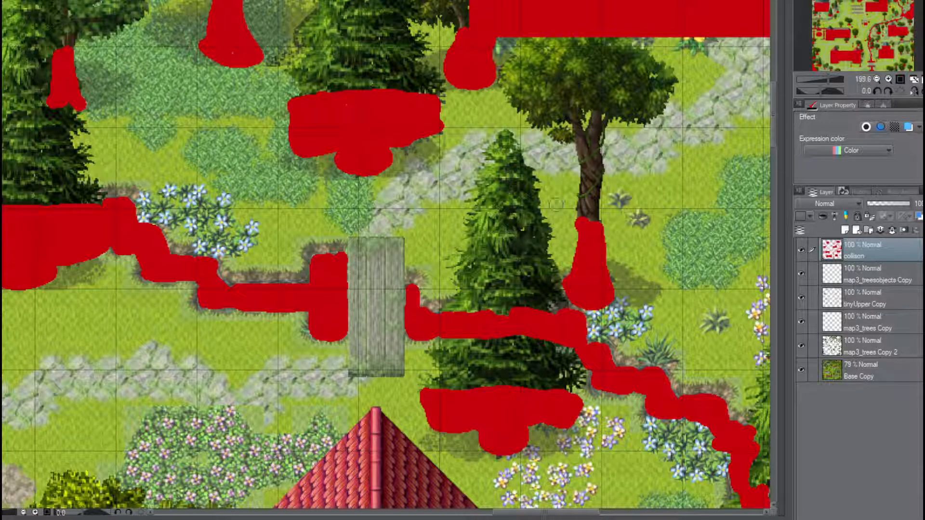
# Paint collision along the stream from the pine near the street lamp, northwest through the trees to the northern cliff
pyautogui.scroll(-1, 270, 500)
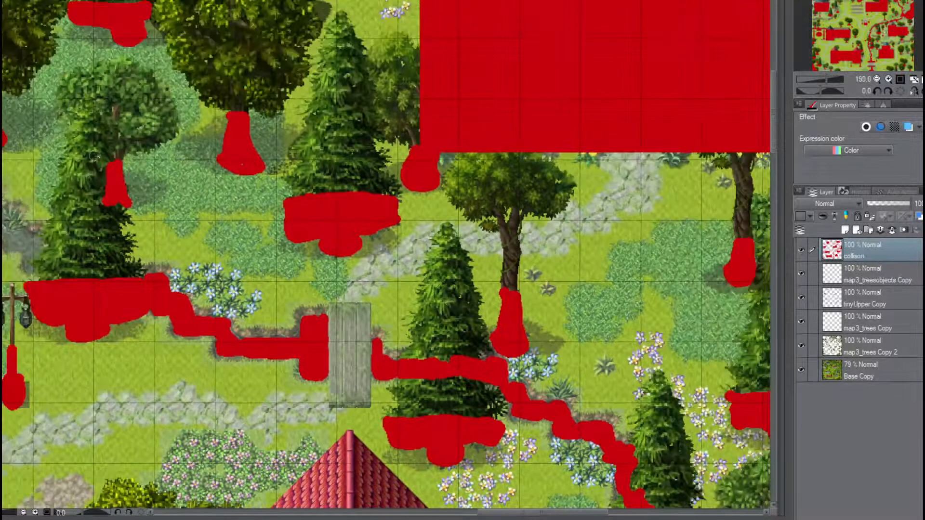
pyautogui.moveTo(193, 217); pyautogui.dragTo(618, 348, button='middle')
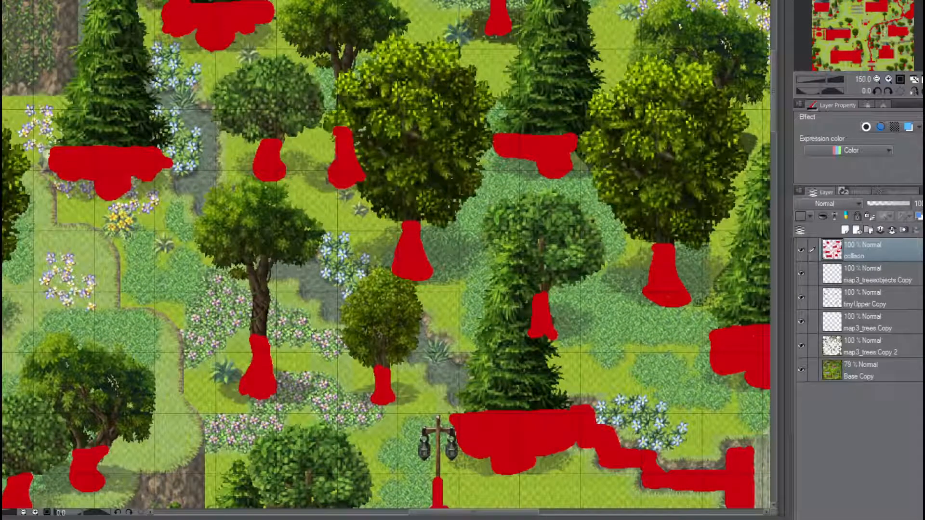
pyautogui.moveTo(535, 406)
pyautogui.mouseDown()
pyautogui.moveTo(573, 407)
pyautogui.moveTo(461, 388)
pyautogui.moveTo(501, 416)
pyautogui.moveTo(457, 388)
pyautogui.moveTo(463, 372)
pyautogui.moveTo(454, 376)
pyautogui.moveTo(476, 407)
pyautogui.moveTo(455, 413)
pyautogui.moveTo(466, 405)
pyautogui.moveTo(500, 415)
pyautogui.mouseUp()
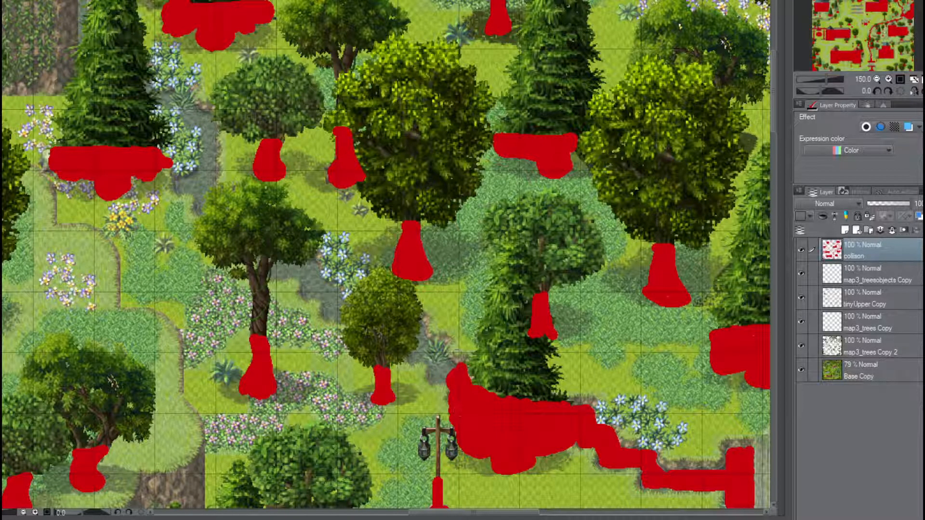
pyautogui.moveTo(466, 373)
pyautogui.mouseDown()
pyautogui.moveTo(436, 376)
pyautogui.moveTo(432, 354)
pyautogui.moveTo(414, 357)
pyautogui.moveTo(426, 345)
pyautogui.moveTo(421, 327)
pyautogui.moveTo(412, 340)
pyautogui.moveTo(371, 311)
pyautogui.moveTo(386, 322)
pyautogui.moveTo(340, 315)
pyautogui.moveTo(330, 308)
pyautogui.moveTo(359, 312)
pyautogui.moveTo(330, 287)
pyautogui.moveTo(324, 296)
pyautogui.moveTo(303, 291)
pyautogui.moveTo(320, 282)
pyautogui.moveTo(305, 283)
pyautogui.moveTo(313, 270)
pyautogui.moveTo(276, 267)
pyautogui.moveTo(183, 187)
pyautogui.moveTo(205, 176)
pyautogui.moveTo(208, 155)
pyautogui.moveTo(210, 167)
pyautogui.moveTo(206, 115)
pyautogui.moveTo(105, 54)
pyautogui.moveTo(83, 5)
pyautogui.moveTo(88, 38)
pyautogui.moveTo(137, 71)
pyautogui.moveTo(114, 45)
pyautogui.moveTo(155, 90)
pyautogui.moveTo(165, 86)
pyautogui.mouseUp()
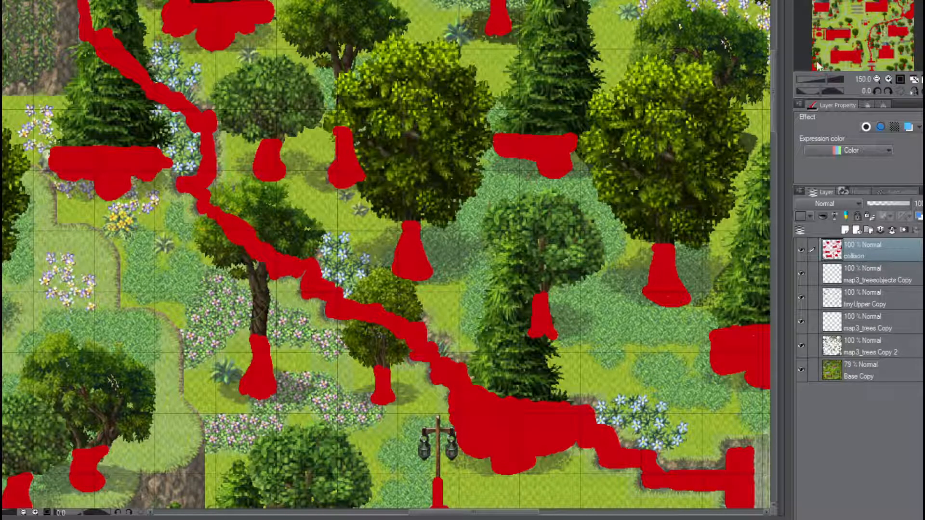
# Cover the stepped cliff faces in the map's northwestern corner with filled collision rectangles
pyautogui.moveTo(839, 86); pyautogui.dragTo(821, 84)
pyautogui.moveTo(881, 3); pyautogui.dragTo(840, 4)
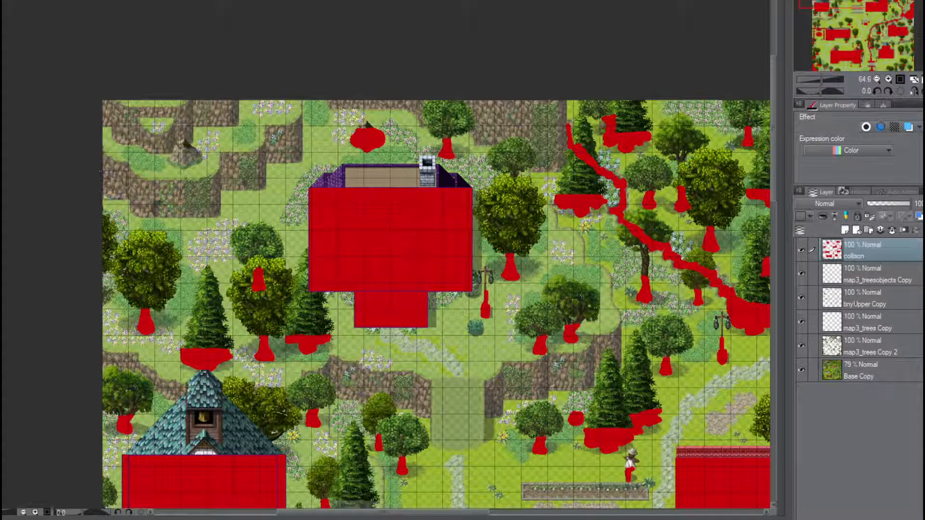
pyautogui.click(116, 185)
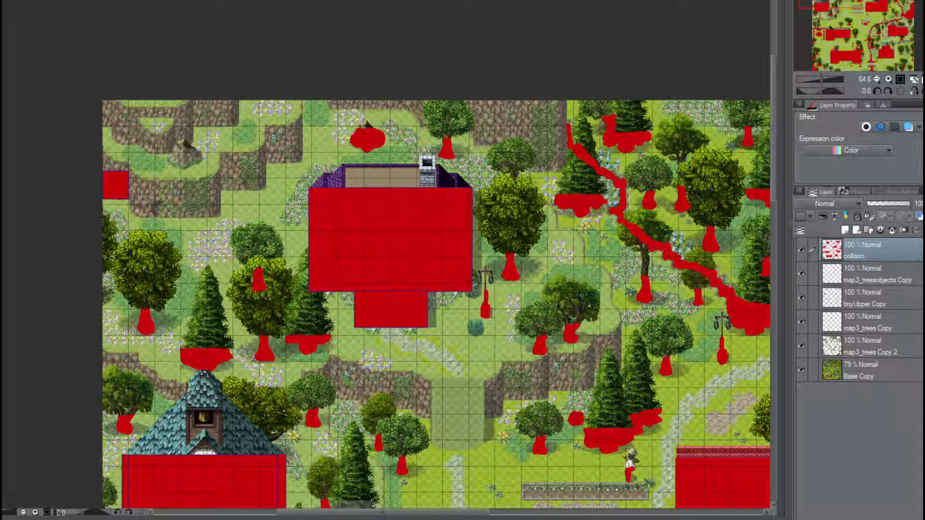
pyautogui.moveTo(127, 186); pyautogui.dragTo(221, 217)
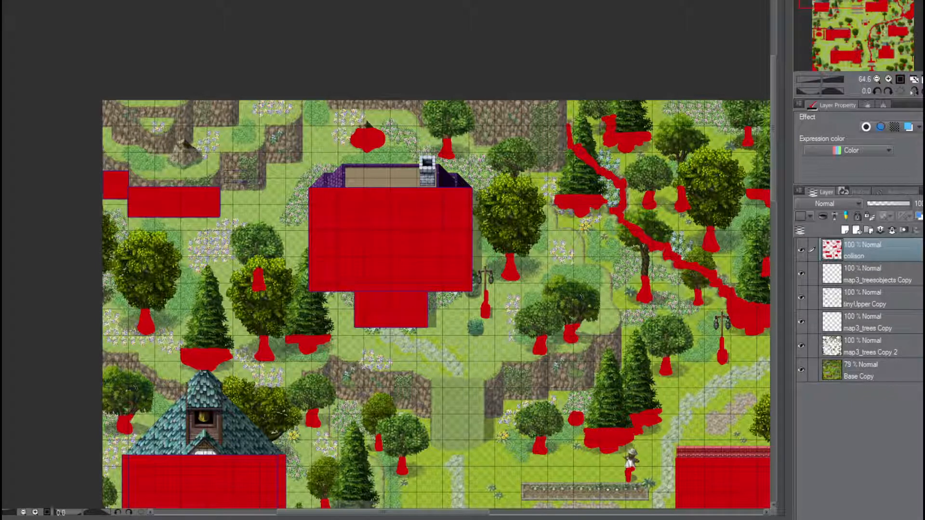
pyautogui.moveTo(260, 182); pyautogui.dragTo(264, 190)
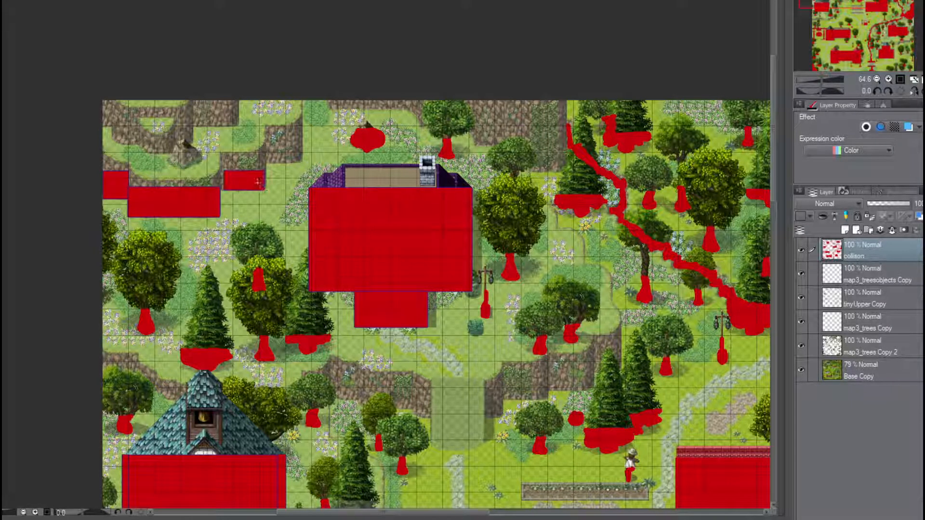
pyautogui.hotkey('ctrl', 'z')
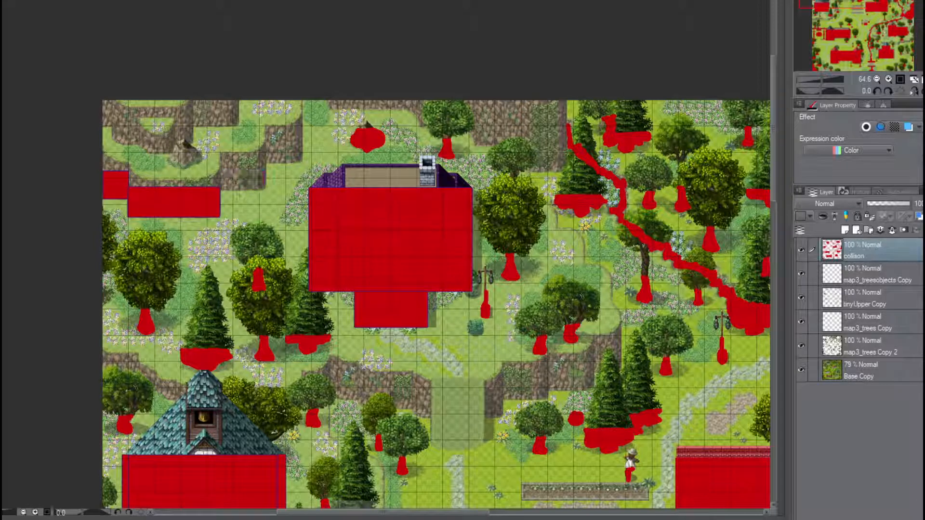
pyautogui.moveTo(220, 165); pyautogui.dragTo(265, 190)
pyautogui.moveTo(266, 139); pyautogui.dragTo(301, 162)
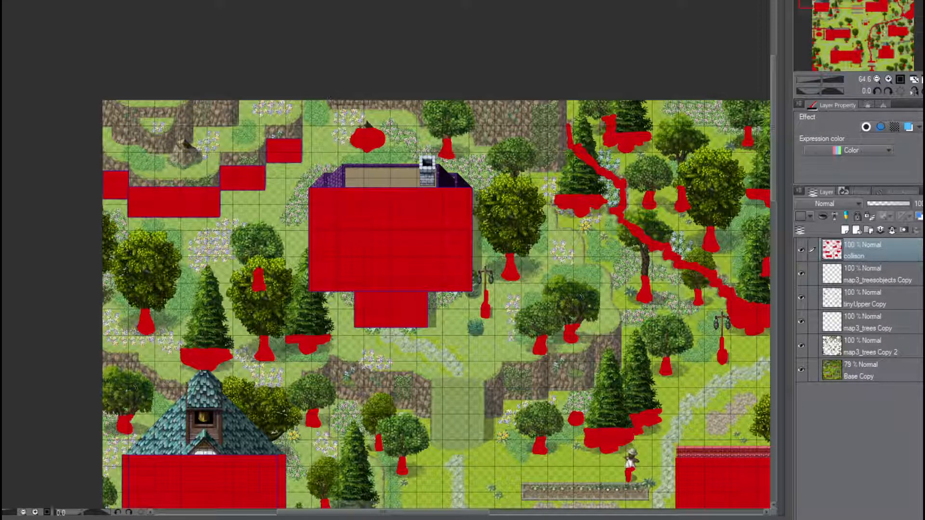
# Cover the cliff faces along the northern edge with filled collision rectangles, from above the purple-roofed house east to the stream
pyautogui.moveTo(329, 98); pyautogui.dragTo(407, 109)
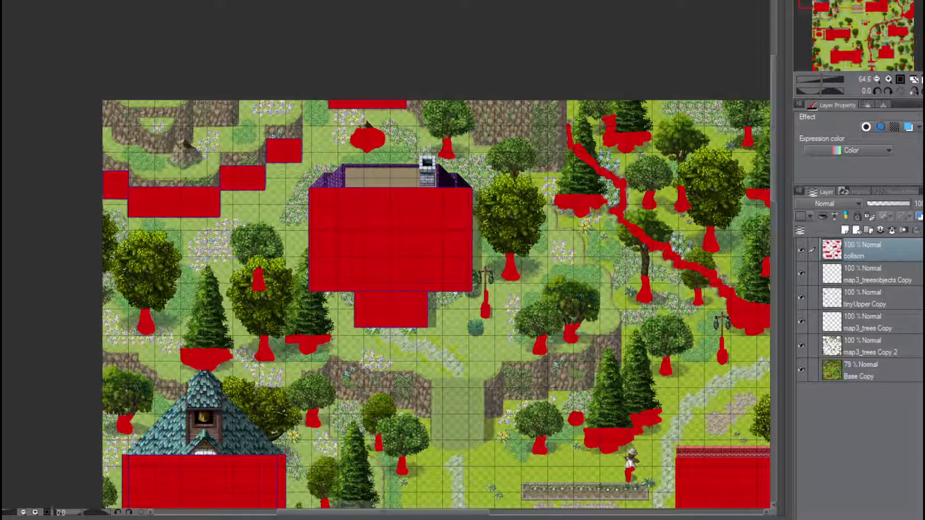
pyautogui.moveTo(407, 109)
pyautogui.mouseDown()
pyautogui.moveTo(419, 101)
pyautogui.moveTo(430, 123)
pyautogui.mouseUp()
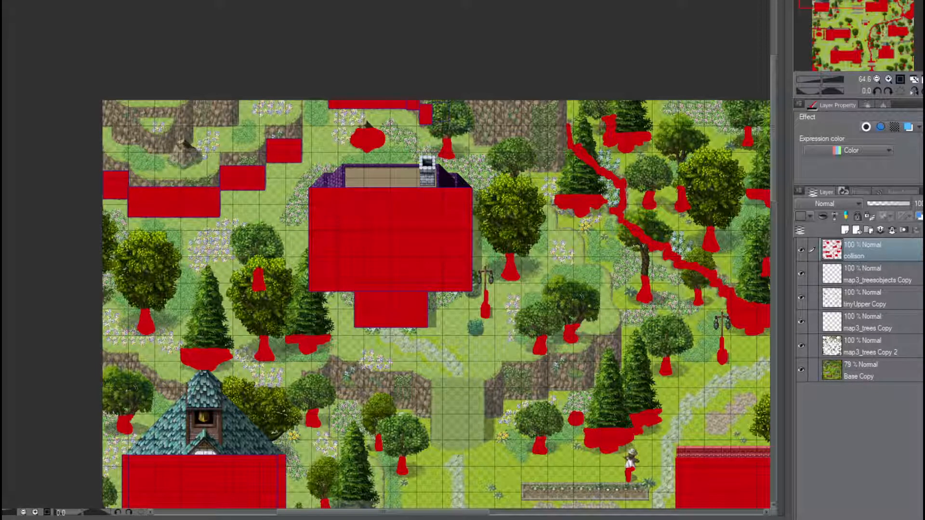
pyautogui.moveTo(433, 103); pyautogui.dragTo(500, 144)
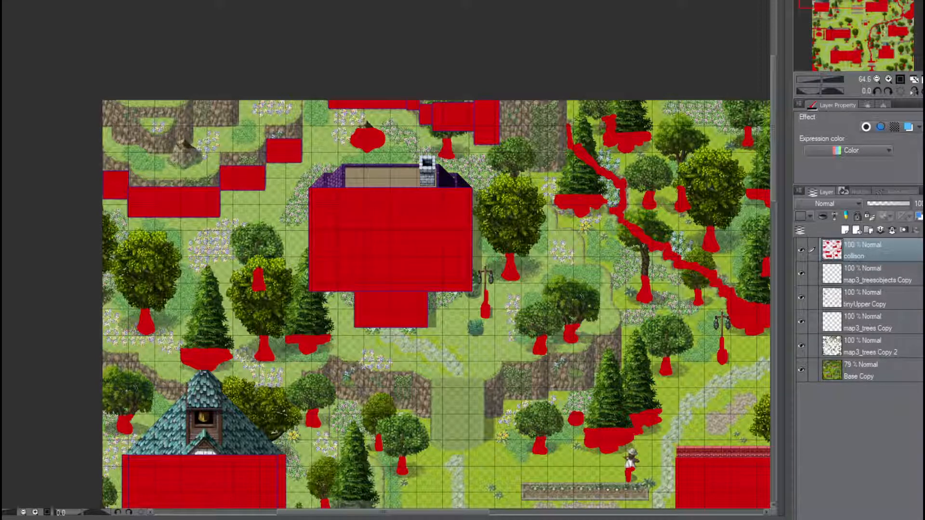
pyautogui.hotkey('ctrl', 'z')
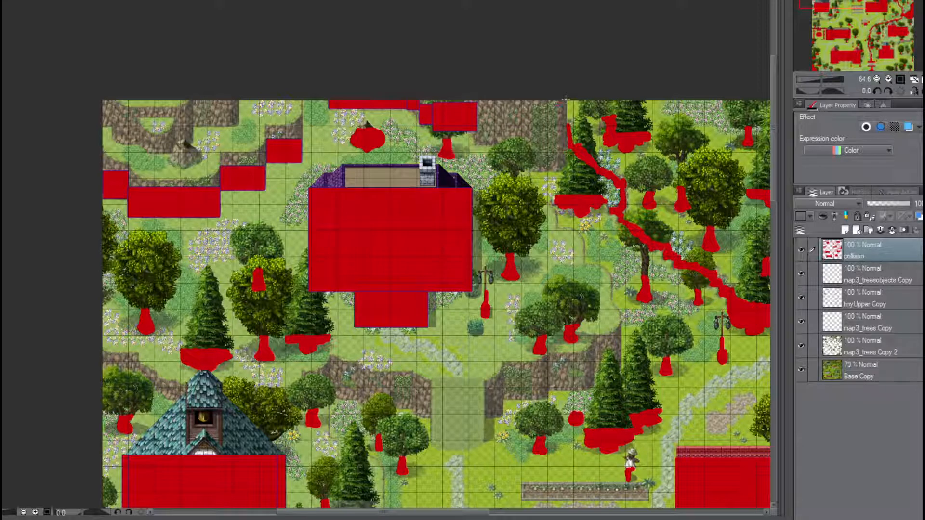
pyautogui.moveTo(566, 100); pyautogui.dragTo(515, 170)
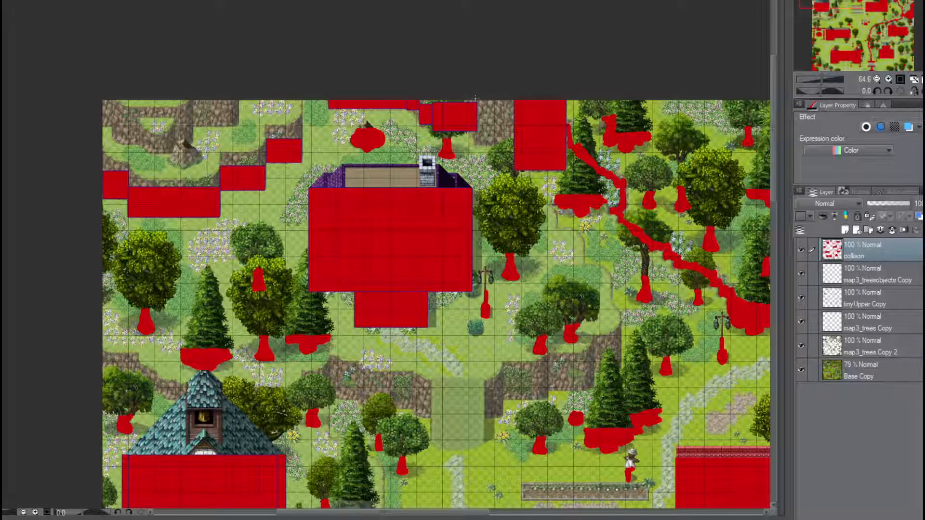
pyautogui.moveTo(477, 100); pyautogui.dragTo(513, 142)
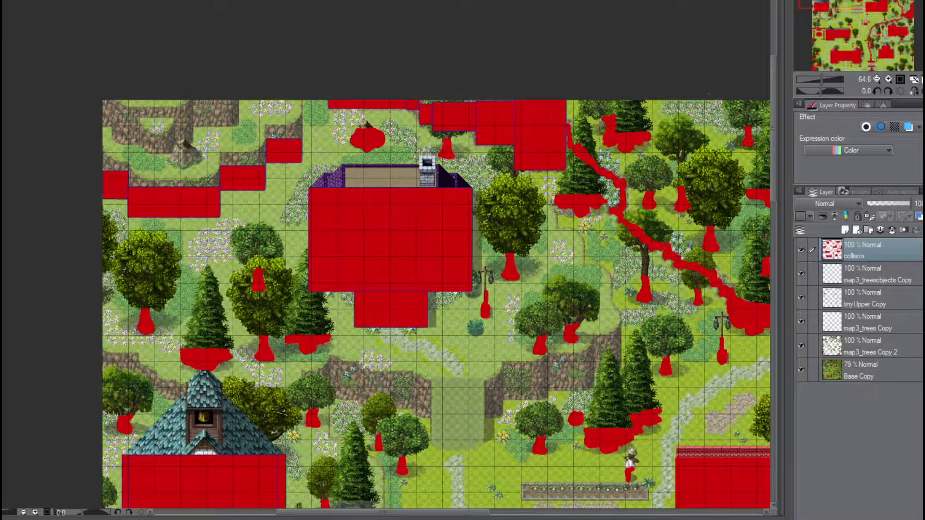
pyautogui.moveTo(851, 0); pyautogui.dragTo(827, 11)
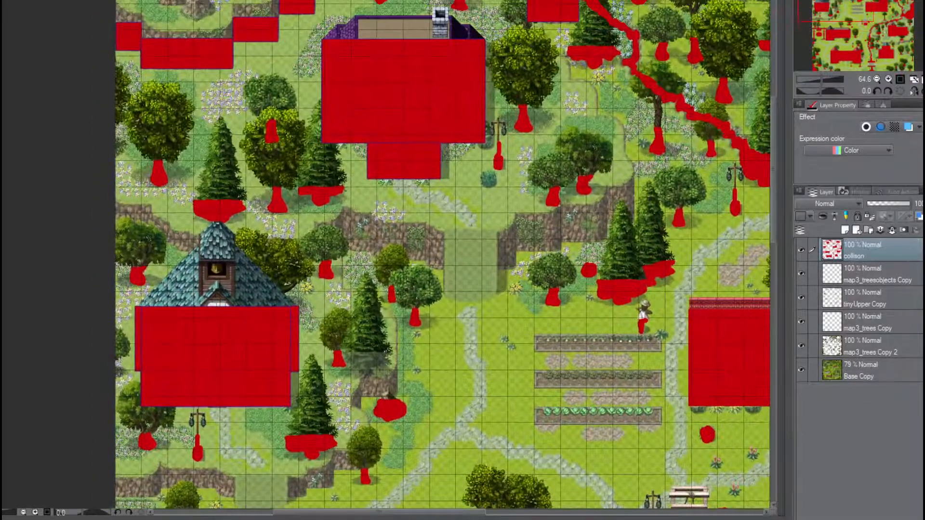
# Cover the stepped cliff faces east of the grassy ramp below the purple-roofed house with filled collision rectangles
pyautogui.moveTo(606, 186); pyautogui.dragTo(634, 224)
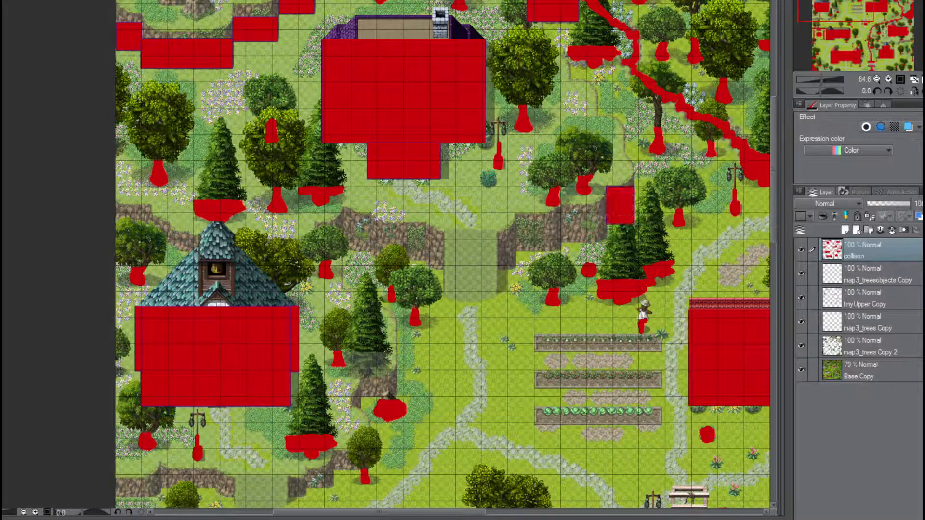
pyautogui.moveTo(560, 204); pyautogui.dragTo(606, 241)
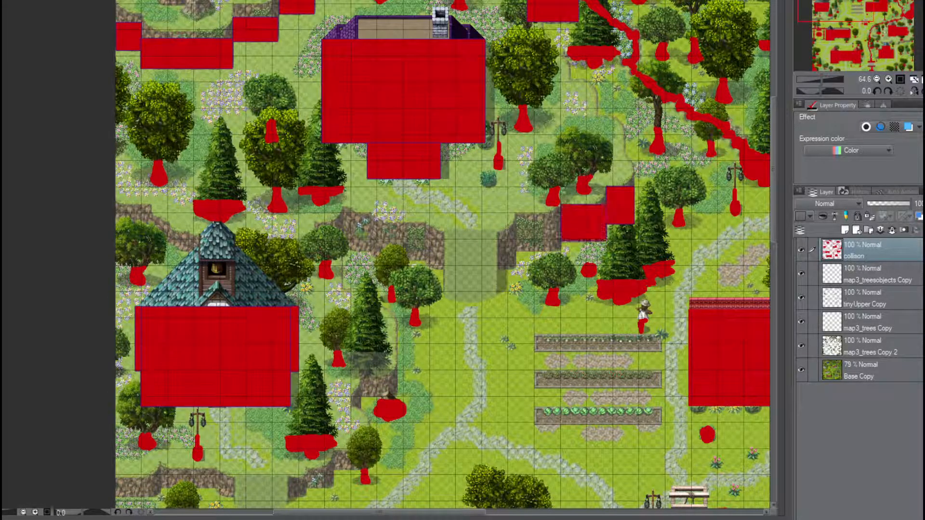
pyautogui.moveTo(515, 213); pyautogui.dragTo(561, 252)
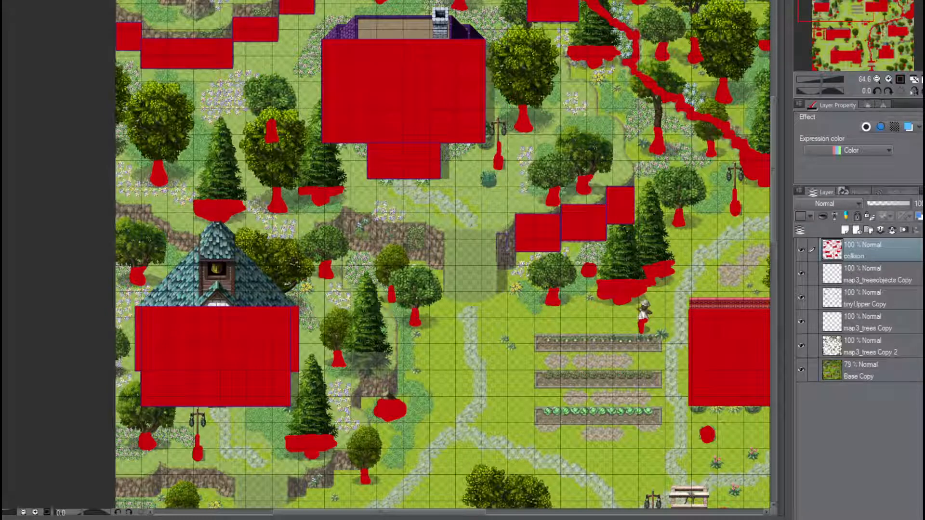
pyautogui.click(506, 251)
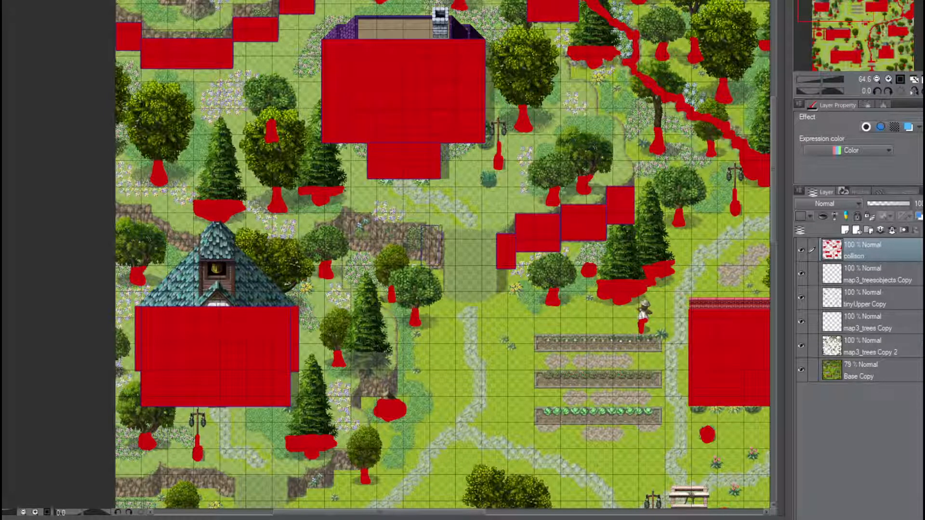
# Cover the cliff faces west of the same ramp with filled collision rectangles, as far as the blue-roofed bell-tower house
pyautogui.click(432, 246)
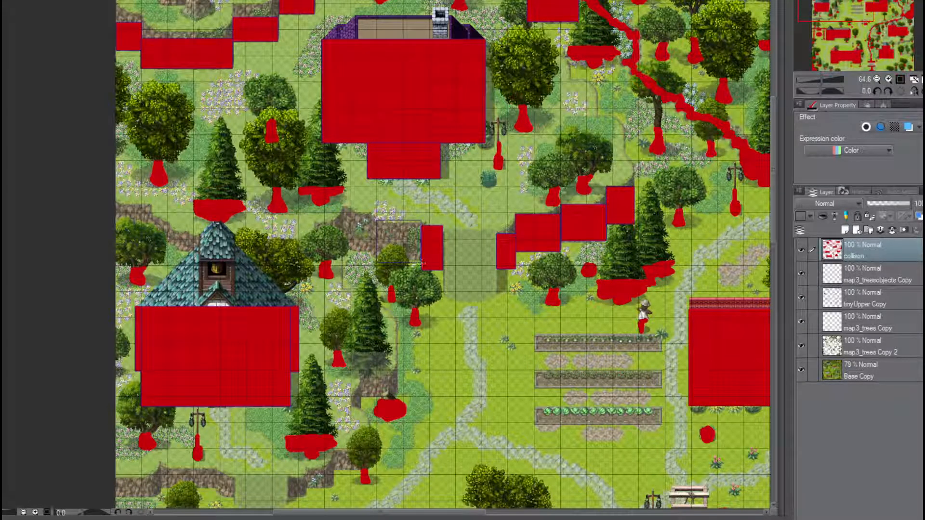
pyautogui.click(399, 241)
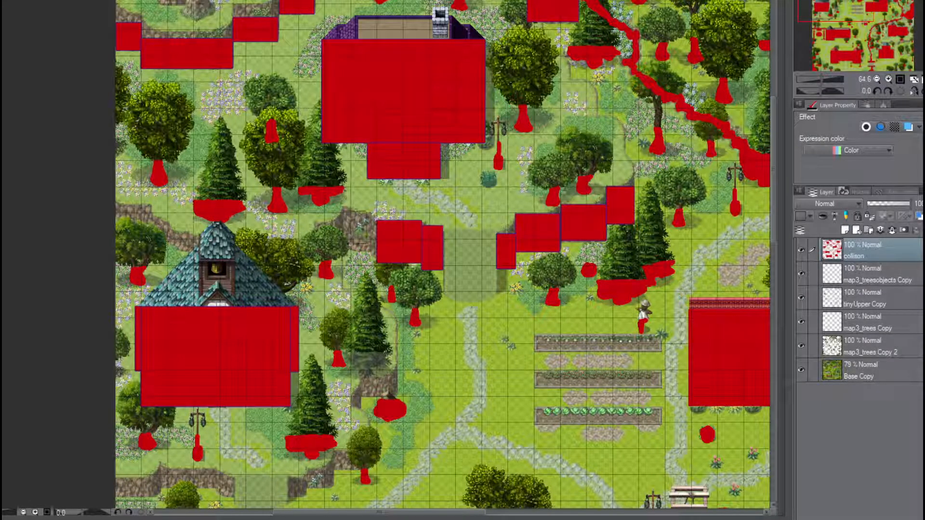
pyautogui.click(358, 231)
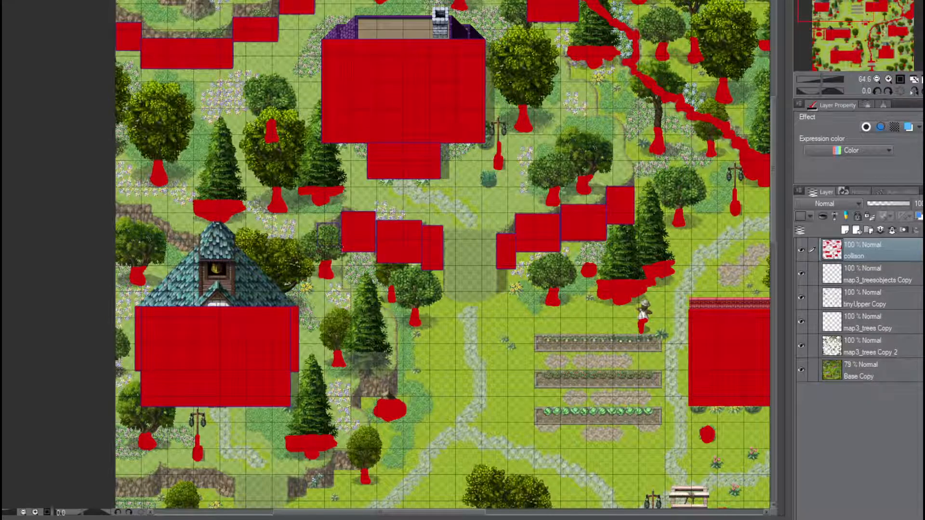
pyautogui.click(329, 236)
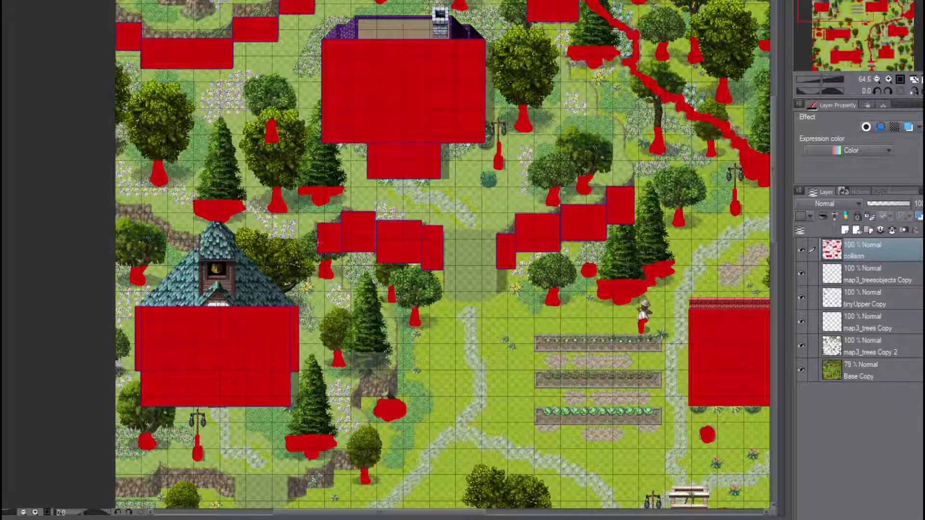
pyautogui.click(308, 246)
pyautogui.moveTo(268, 240); pyautogui.dragTo(299, 256)
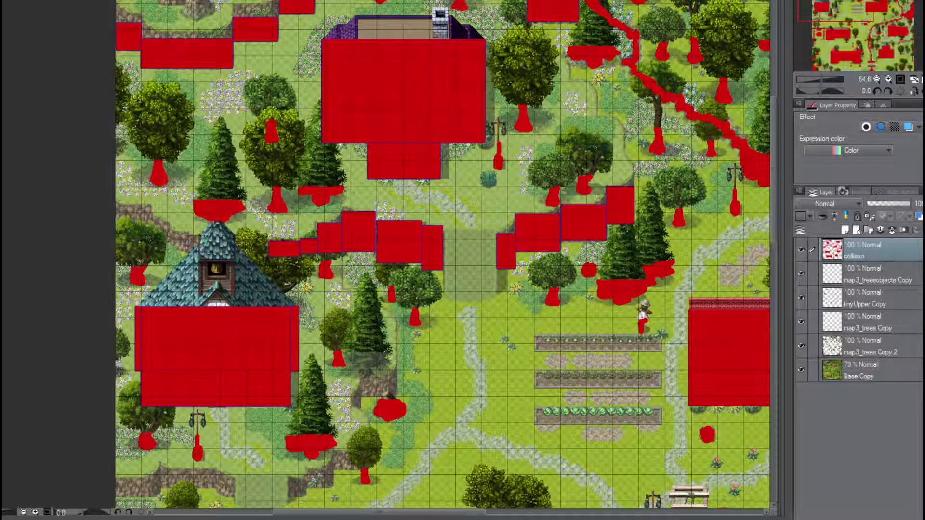
# Continue the collision rectangles along the cliff behind the bell-tower roof to the map's western edge
pyautogui.moveTo(185, 237); pyautogui.dragTo(268, 254)
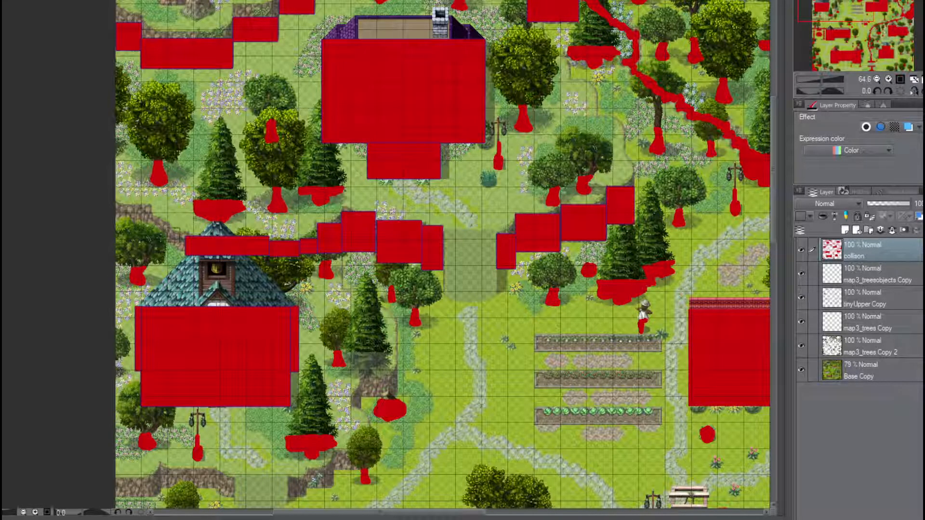
pyautogui.moveTo(166, 228); pyautogui.dragTo(185, 247)
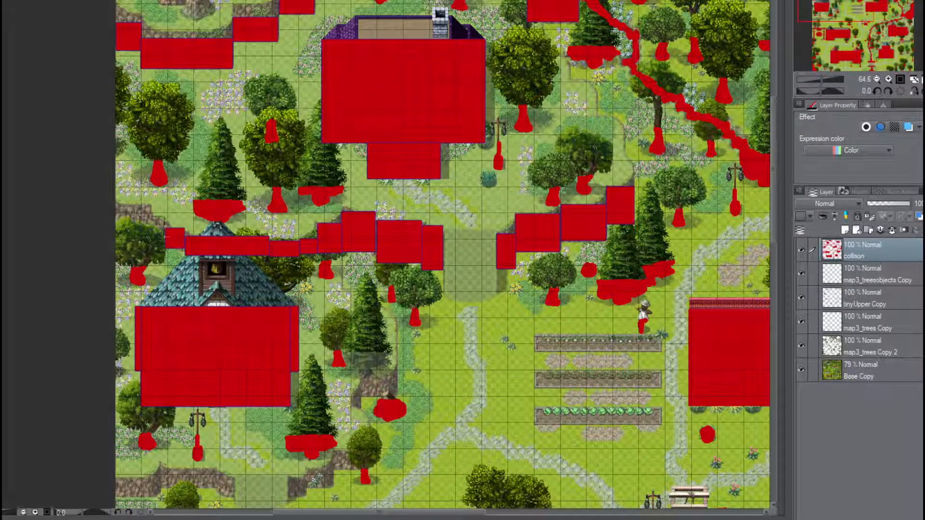
pyautogui.moveTo(140, 217); pyautogui.dragTo(164, 236)
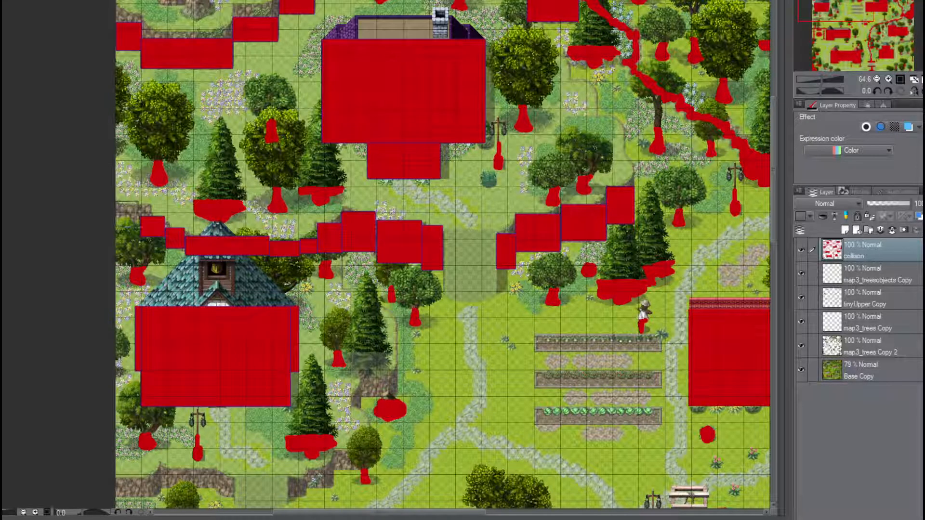
pyautogui.moveTo(117, 202); pyautogui.dragTo(139, 226)
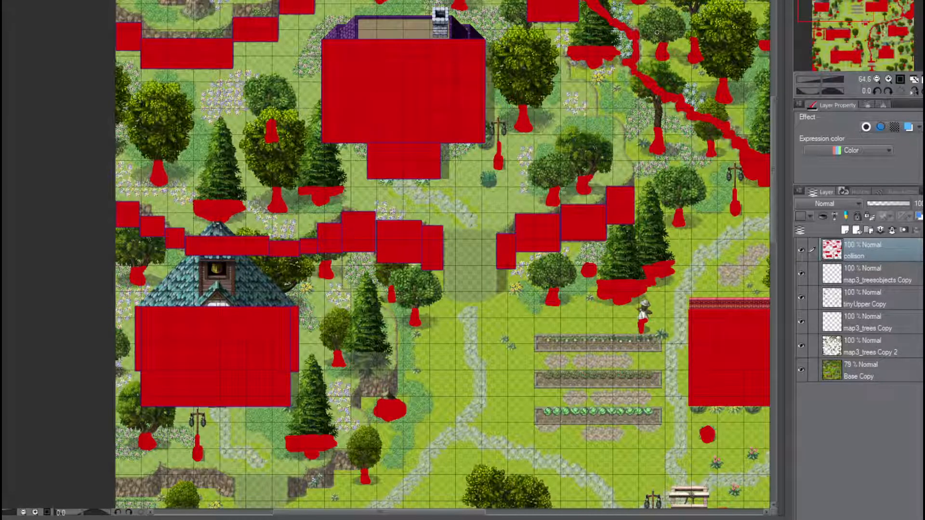
# Paint a thin collision line along the winding ledge east of the purple-roofed house, joining its southern cliff to the northern one
pyautogui.moveTo(840, 3); pyautogui.dragTo(852, 0)
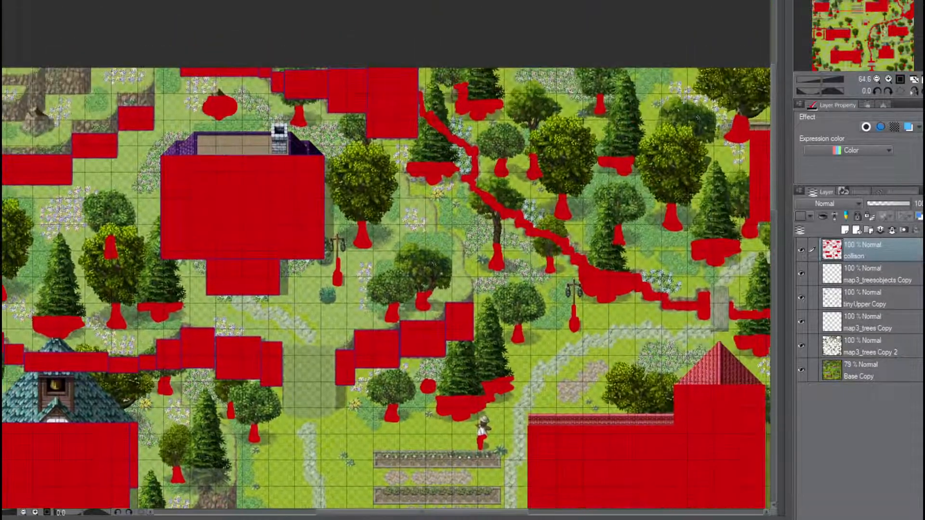
pyautogui.moveTo(821, 79); pyautogui.dragTo(826, 80)
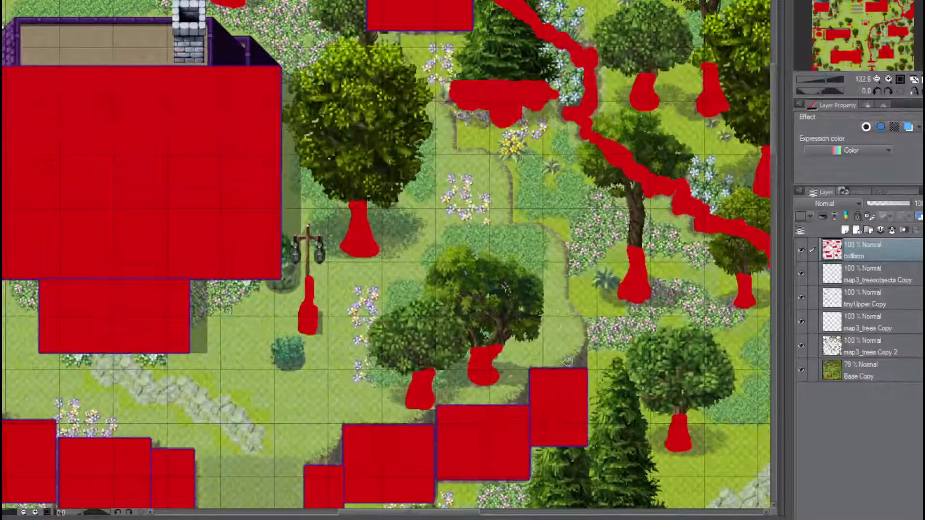
pyautogui.moveTo(568, 361)
pyautogui.mouseDown()
pyautogui.moveTo(581, 361)
pyautogui.moveTo(584, 326)
pyautogui.moveTo(563, 248)
pyautogui.moveTo(540, 223)
pyautogui.moveTo(511, 223)
pyautogui.moveTo(495, 153)
pyautogui.moveTo(455, 148)
pyautogui.moveTo(455, 107)
pyautogui.moveTo(407, 78)
pyautogui.moveTo(395, 23)
pyautogui.mouseUp()
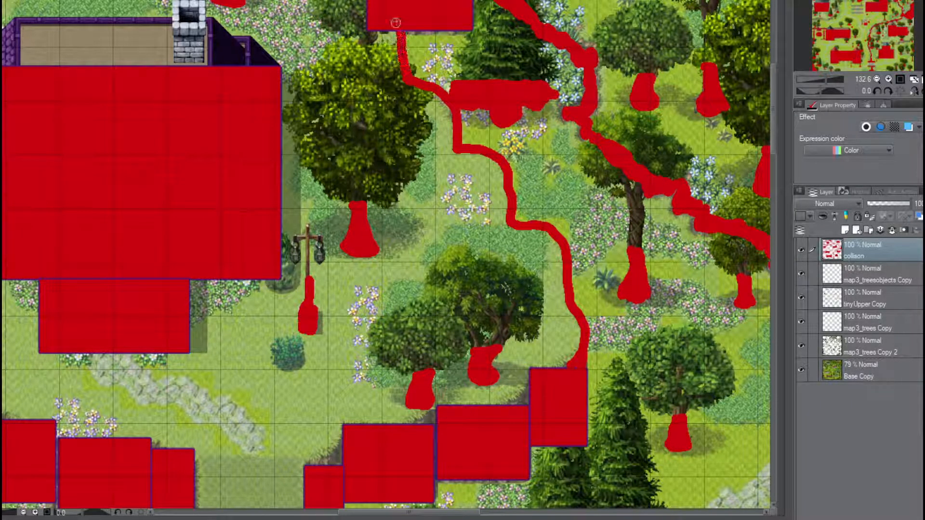
# Paint short collision lines down both sides of the ramp north of the vegetable beds, redoing the western line
pyautogui.moveTo(866, 20); pyautogui.dragTo(844, 2)
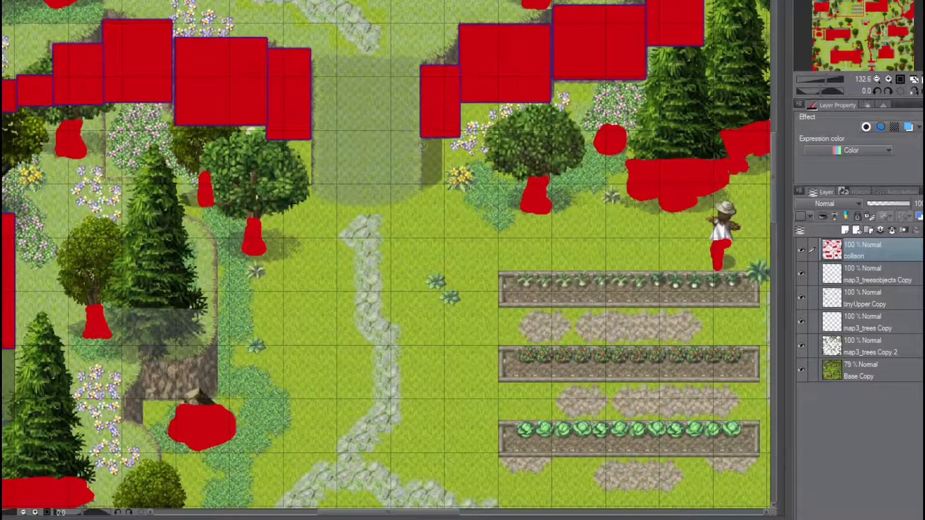
pyautogui.moveTo(418, 134); pyautogui.dragTo(422, 191)
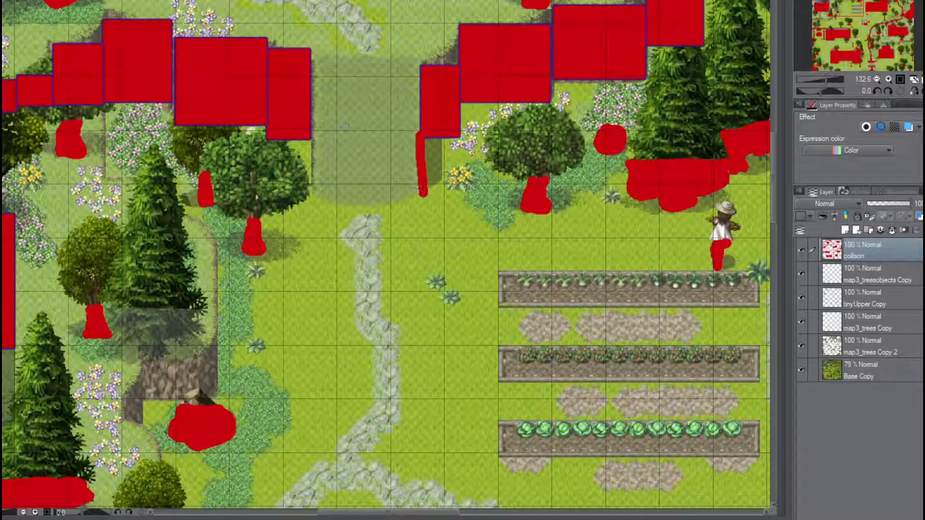
pyautogui.moveTo(309, 135); pyautogui.dragTo(310, 198)
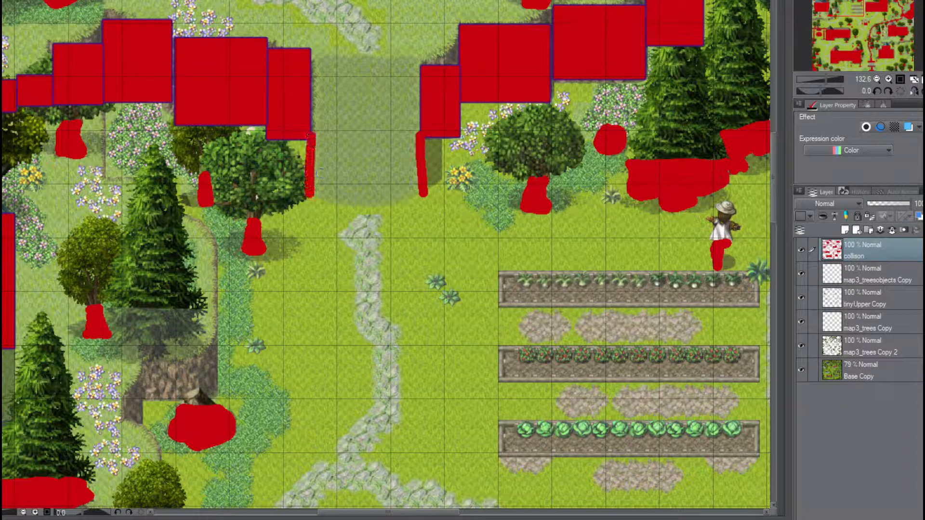
pyautogui.moveTo(855, 6)
pyautogui.mouseDown()
pyautogui.moveTo(842, 14)
pyautogui.moveTo(847, 2)
pyautogui.mouseUp()
pyautogui.hotkey('ctrl', 'z')
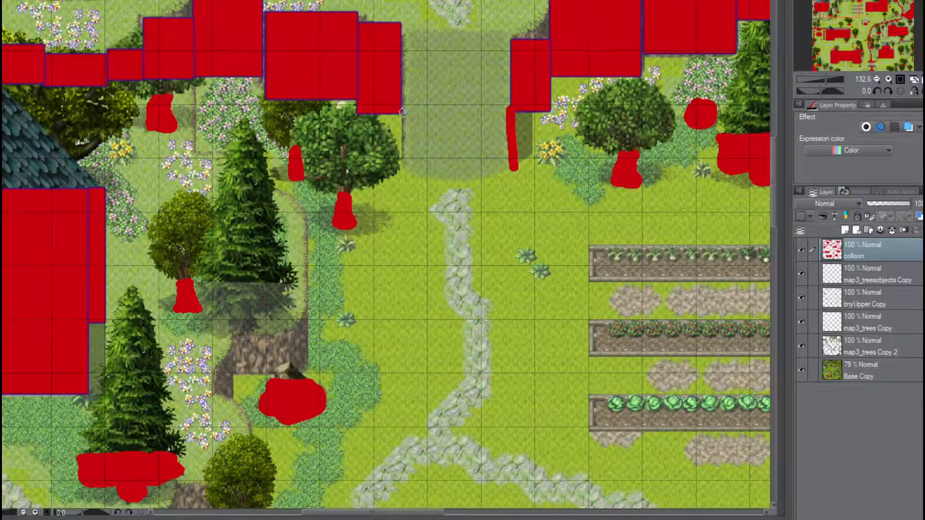
pyautogui.moveTo(402, 112); pyautogui.dragTo(406, 164)
pyautogui.hotkey('ctrl', 'z')
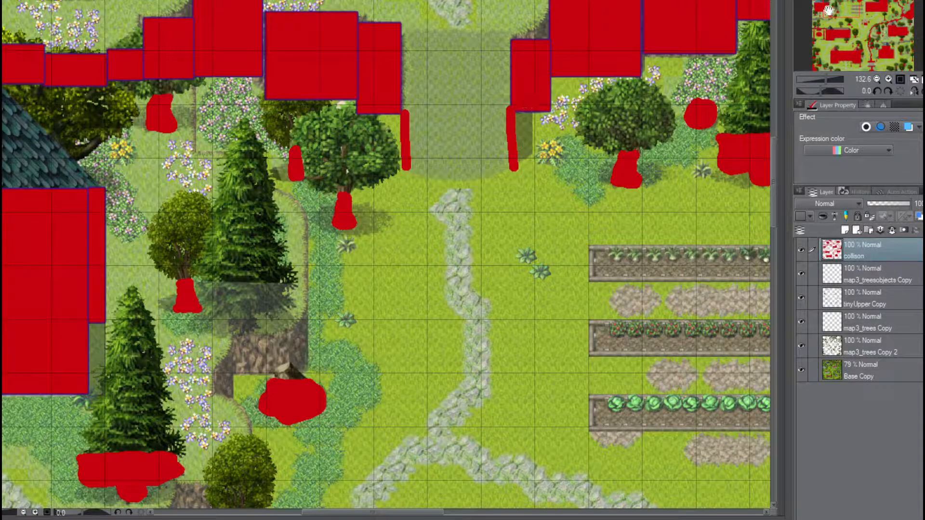
# Cover the cliff faces south of the bell-tower house with collision rectangles, from the map's western edge to the ramp
pyautogui.moveTo(828, 9)
pyautogui.mouseDown()
pyautogui.moveTo(825, 2)
pyautogui.moveTo(828, 9)
pyautogui.mouseUp()
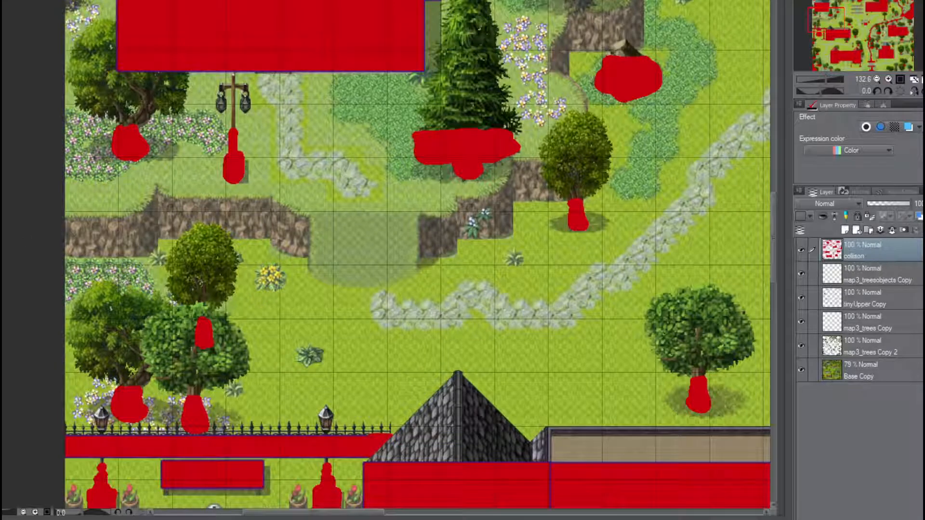
pyautogui.moveTo(66, 217); pyautogui.dragTo(145, 258)
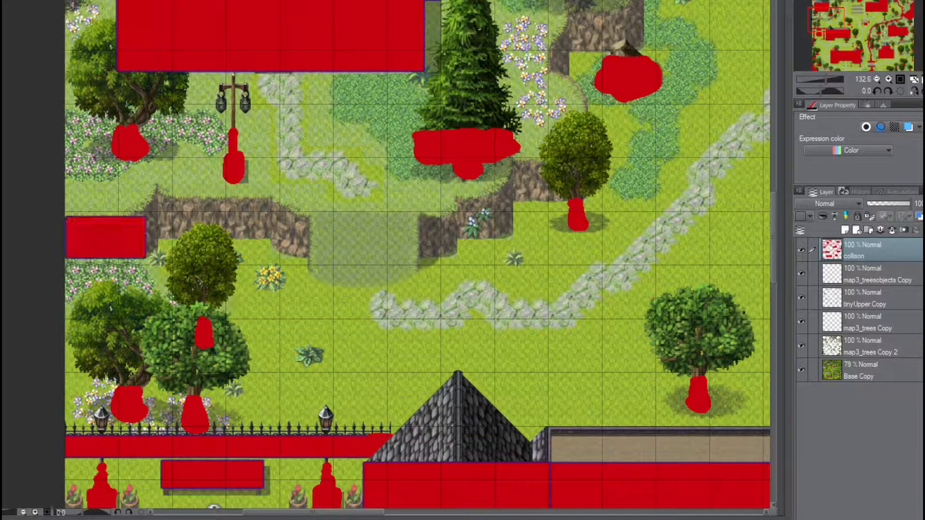
pyautogui.moveTo(145, 201); pyautogui.dragTo(159, 257)
pyautogui.moveTo(157, 192); pyautogui.dragTo(271, 240)
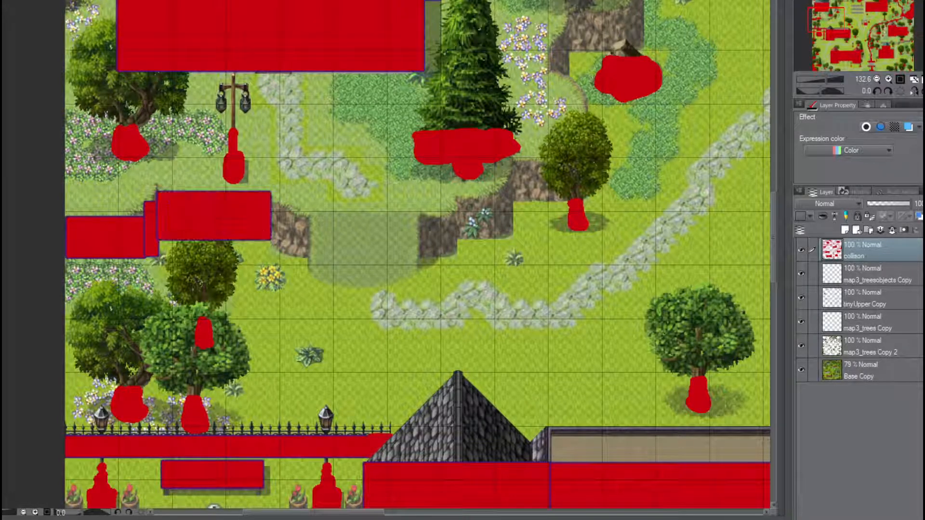
pyautogui.moveTo(270, 204); pyautogui.dragTo(313, 275)
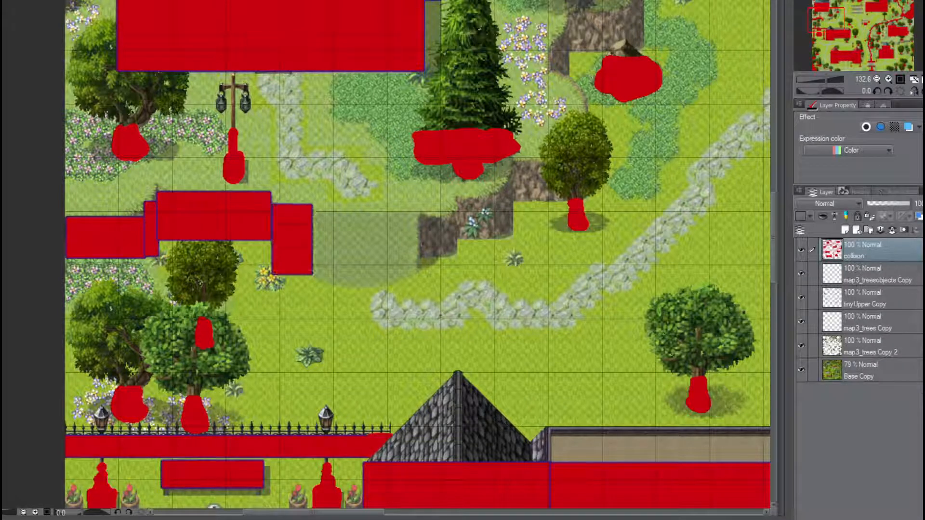
# Cover the stepped cliff faces east of the ramp below the bell-tower house with three filled collision rectangles
pyautogui.moveTo(415, 211); pyautogui.dragTo(456, 266)
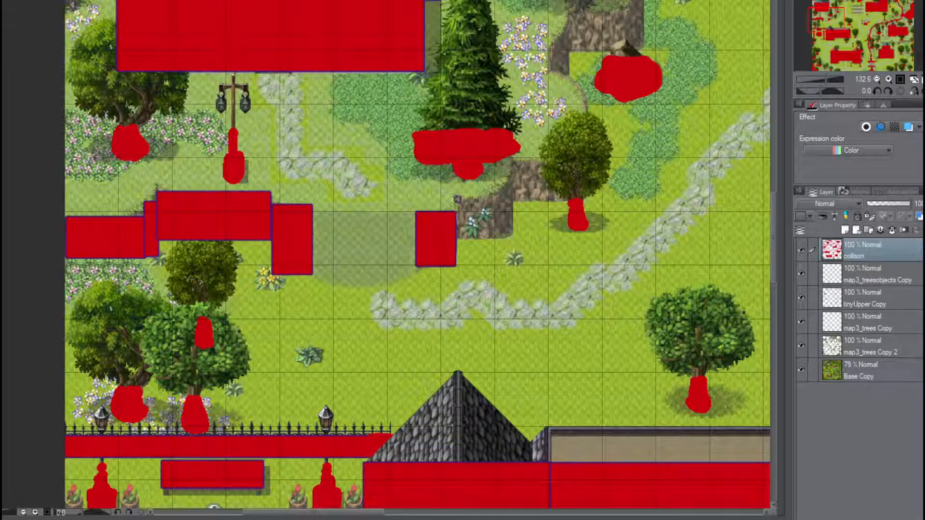
pyautogui.moveTo(456, 198); pyautogui.dragTo(513, 238)
pyautogui.moveTo(511, 159); pyautogui.dragTo(583, 203)
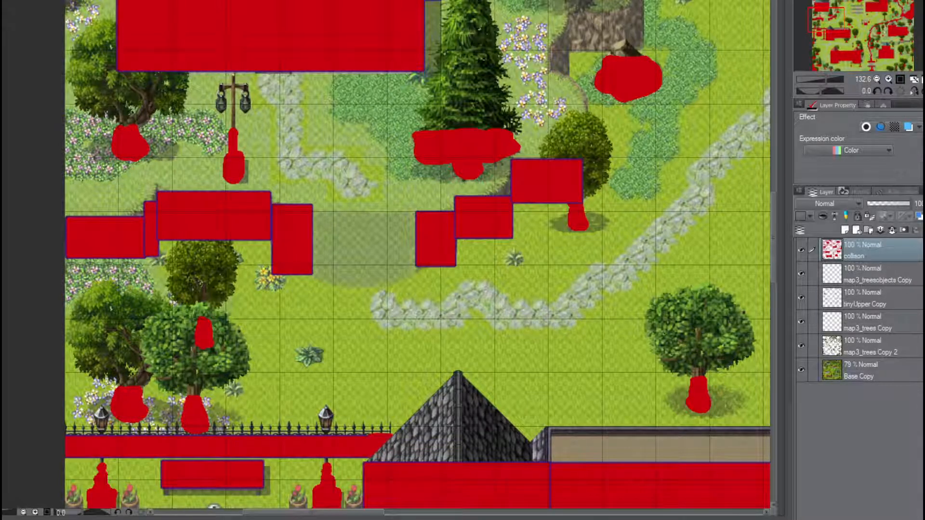
# Block the cliff face above the tree stump with a rectangle and paint the curved ledge linking it to the southern cliff
pyautogui.moveTo(827, 24); pyautogui.dragTo(832, 16)
pyautogui.moveTo(467, 180); pyautogui.dragTo(535, 214)
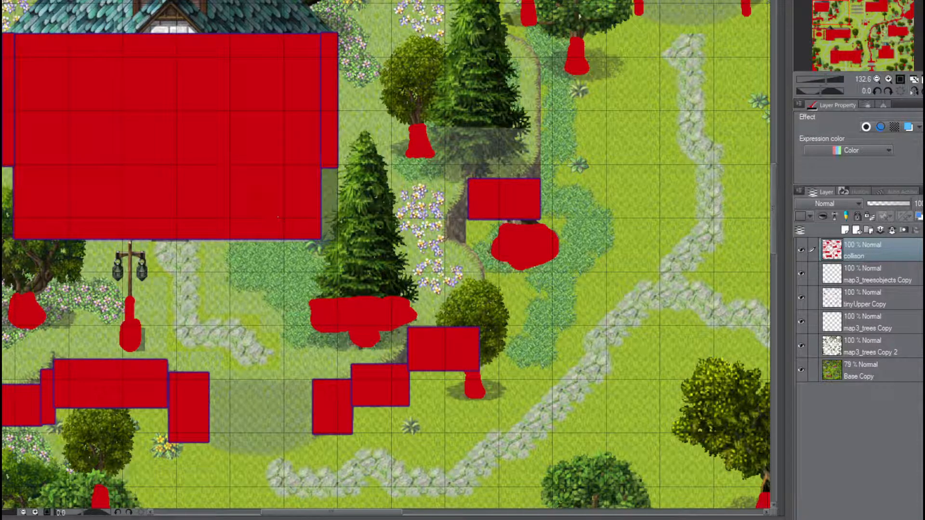
pyautogui.moveTo(388, 365)
pyautogui.mouseDown()
pyautogui.moveTo(408, 339)
pyautogui.moveTo(479, 299)
pyautogui.moveTo(484, 273)
pyautogui.moveTo(452, 214)
pyautogui.moveTo(458, 234)
pyautogui.moveTo(464, 189)
pyautogui.moveTo(463, 241)
pyautogui.mouseUp()
pyautogui.moveTo(518, 181); pyautogui.dragTo(531, 171)
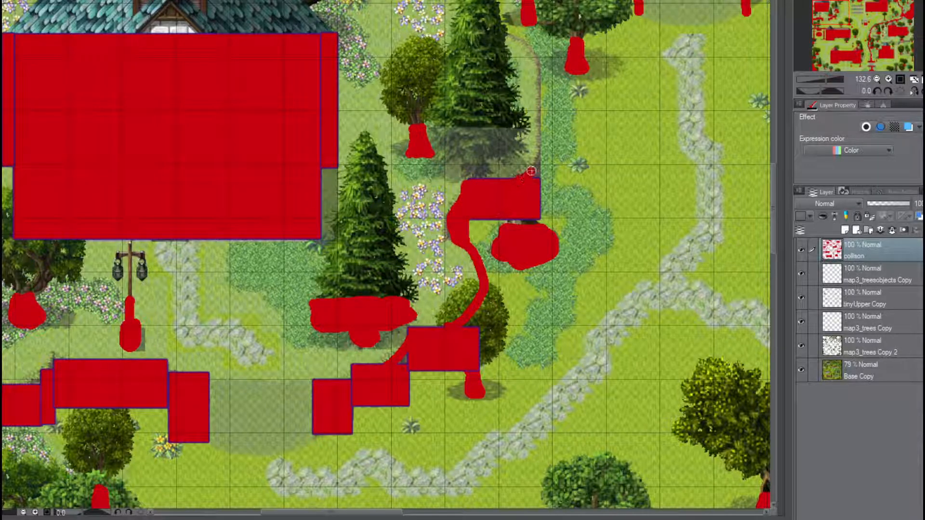
# Paint a collision line along the ledge from the stump's cliff north past the pine to the cliff above
pyautogui.moveTo(826, 13)
pyautogui.mouseDown()
pyautogui.moveTo(832, 3)
pyautogui.moveTo(818, 5)
pyautogui.mouseUp()
pyautogui.moveTo(492, 361)
pyautogui.mouseDown()
pyautogui.moveTo(503, 311)
pyautogui.moveTo(495, 257)
pyautogui.moveTo(431, 195)
pyautogui.moveTo(388, 182)
pyautogui.moveTo(387, 120)
pyautogui.mouseUp()
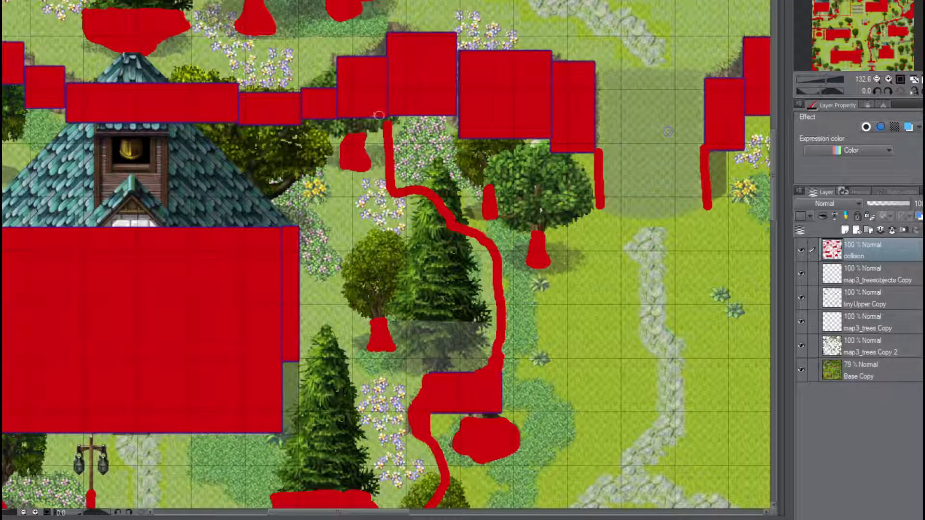
pyautogui.moveTo(385, 113); pyautogui.dragTo(387, 116)
# Cover the eastern cliff faces with filled collision rectangles, from the map's eastern edge west to the ramp beside the street lamp
pyautogui.moveTo(838, 28); pyautogui.dragTo(903, 31)
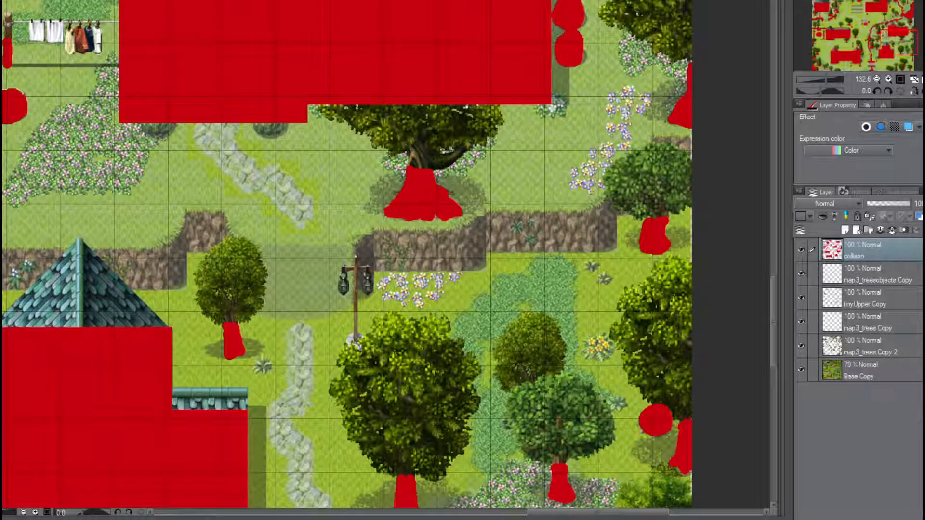
pyautogui.moveTo(654, 133); pyautogui.dragTo(691, 186)
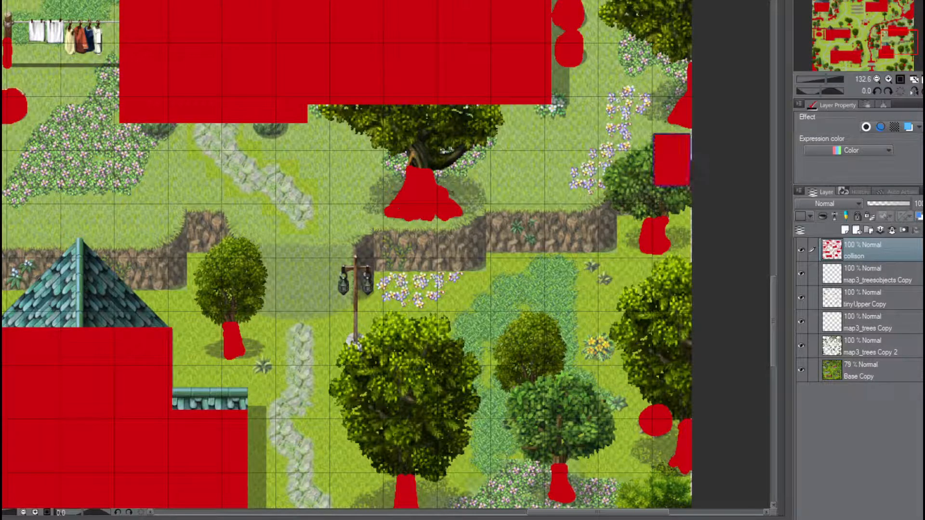
pyautogui.moveTo(615, 181); pyautogui.dragTo(646, 208)
pyautogui.moveTo(485, 209); pyautogui.dragTo(618, 252)
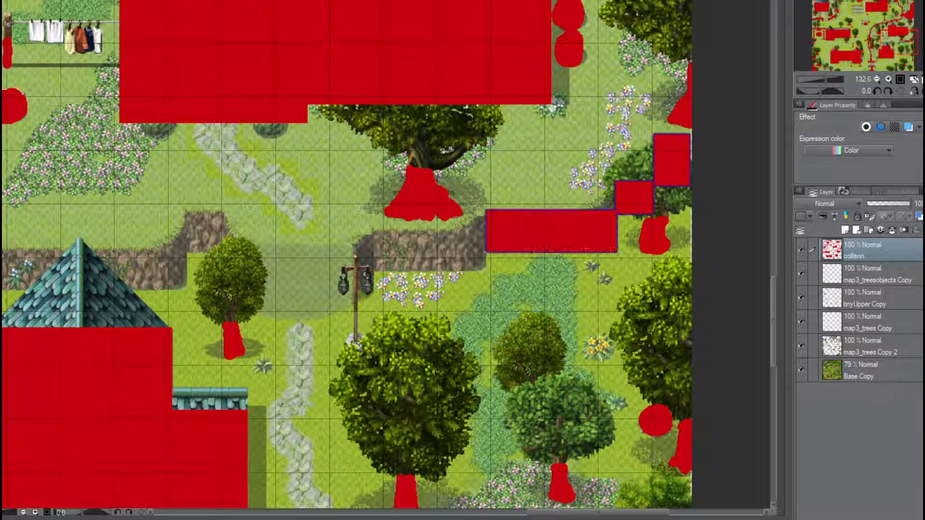
pyautogui.moveTo(374, 226); pyautogui.dragTo(486, 271)
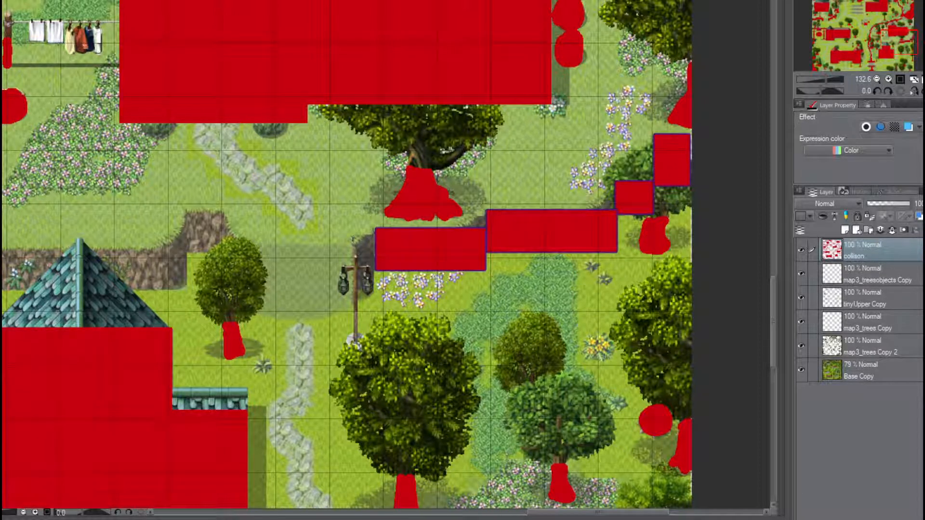
pyautogui.moveTo(350, 239); pyautogui.dragTo(370, 299)
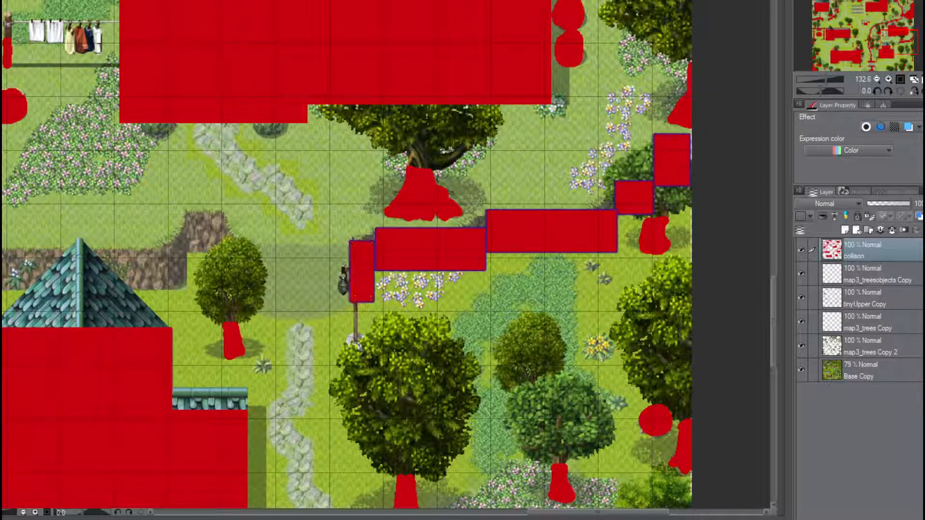
# Cover the stepped cliff faces west of the ramp and behind the teal-roofed house with three filled collision rectangles
pyautogui.moveTo(223, 239); pyautogui.dragTo(257, 313)
pyautogui.moveTo(187, 212); pyautogui.dragTo(223, 254)
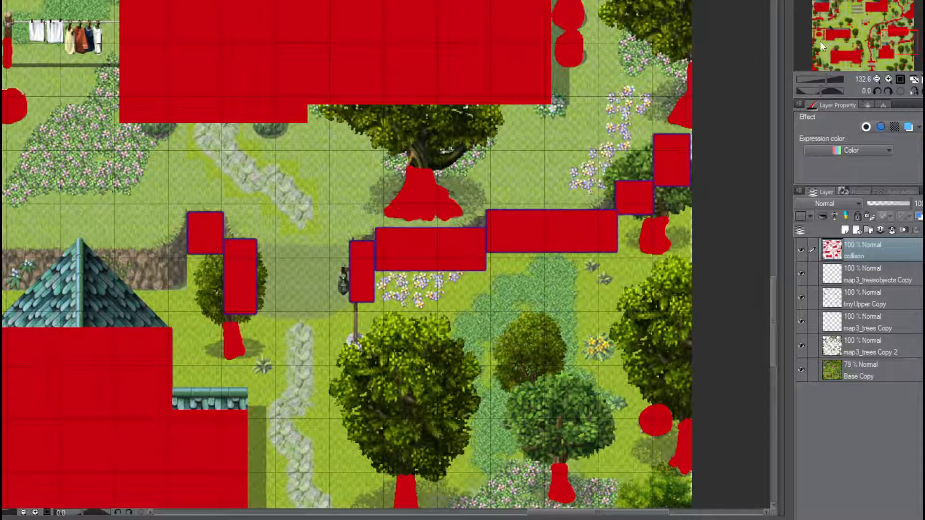
pyautogui.moveTo(906, 40); pyautogui.dragTo(891, 43)
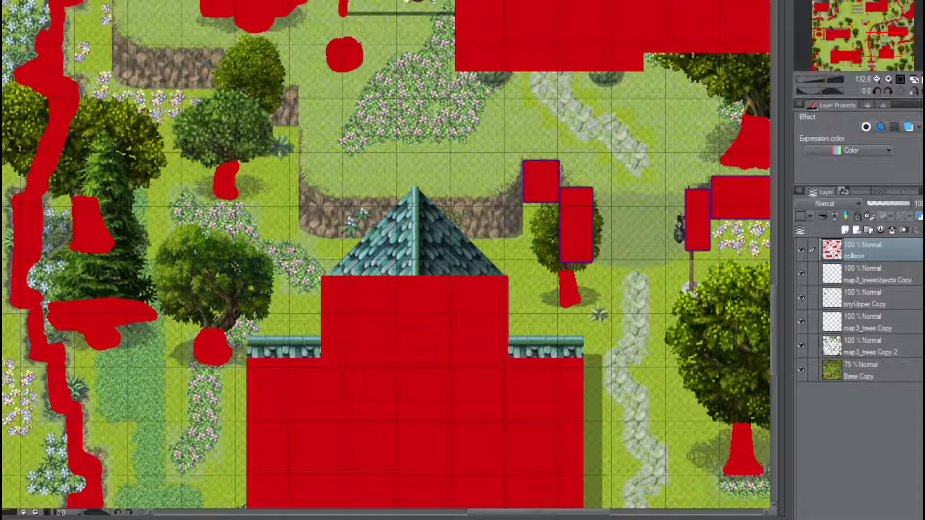
pyautogui.moveTo(299, 187); pyautogui.dragTo(522, 235)
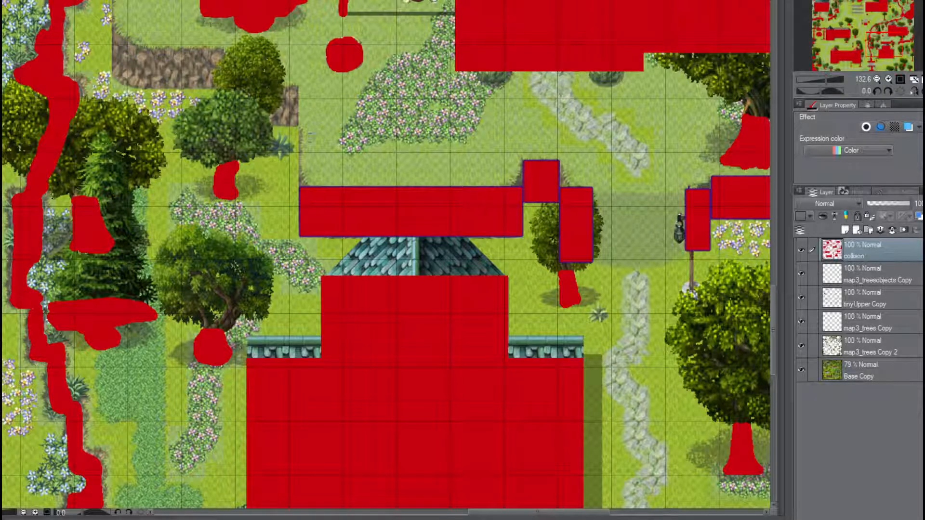
# Paint the short vertical ledge northwest of the teal roof and cover the two cliff faces west of it with filled rectangles
pyautogui.moveTo(301, 122); pyautogui.dragTo(304, 167)
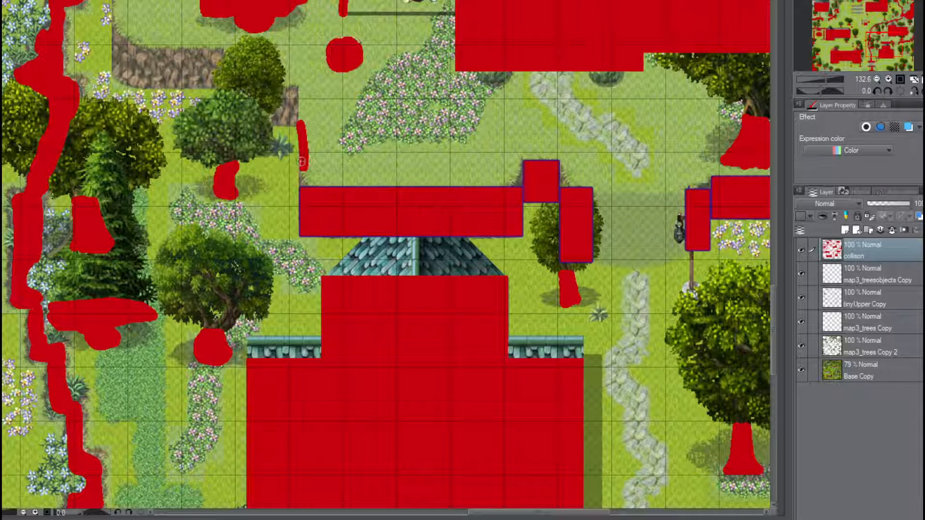
pyautogui.hotkey('ctrl', 'z')
pyautogui.moveTo(302, 124); pyautogui.dragTo(300, 189)
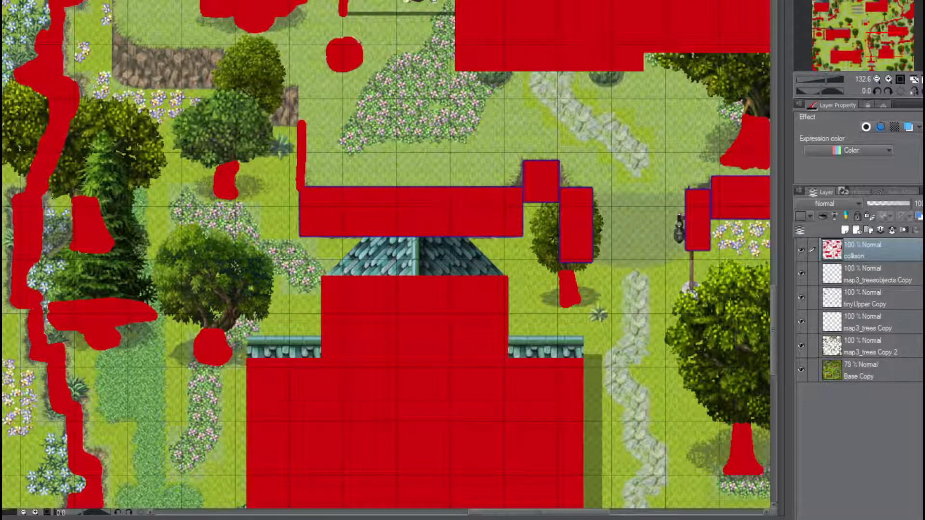
pyautogui.moveTo(239, 77); pyautogui.dragTo(298, 129)
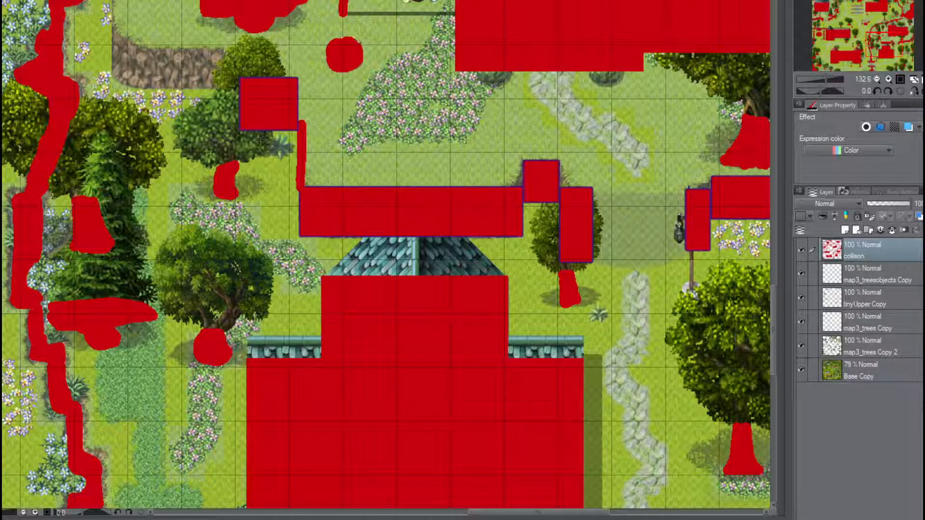
pyautogui.moveTo(112, 32); pyautogui.dragTo(242, 93)
pyautogui.hotkey('ctrl', 'z')
pyautogui.moveTo(110, 47); pyautogui.dragTo(240, 92)
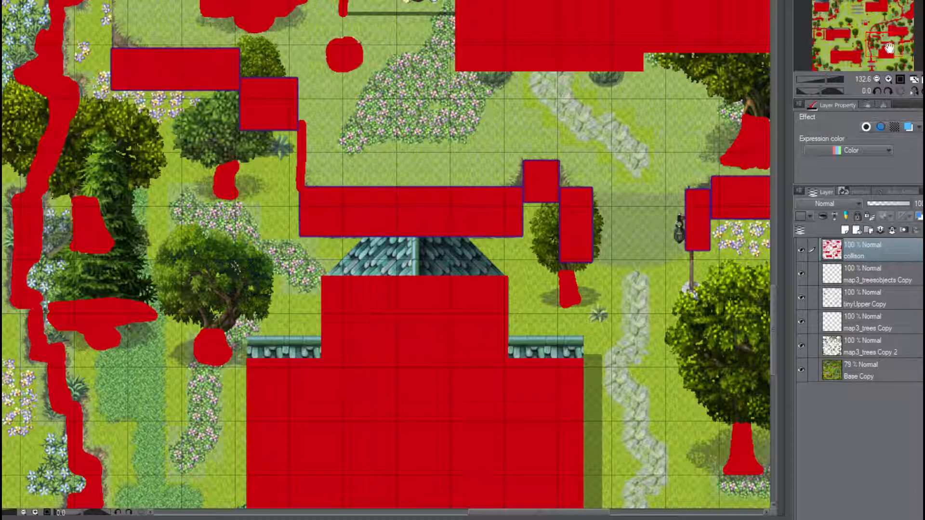
# Paint a collision line along the plateau's western ledge, from the corner of the westernmost cliff face up to the tree beside the river
pyautogui.moveTo(889, 48); pyautogui.dragTo(865, 37)
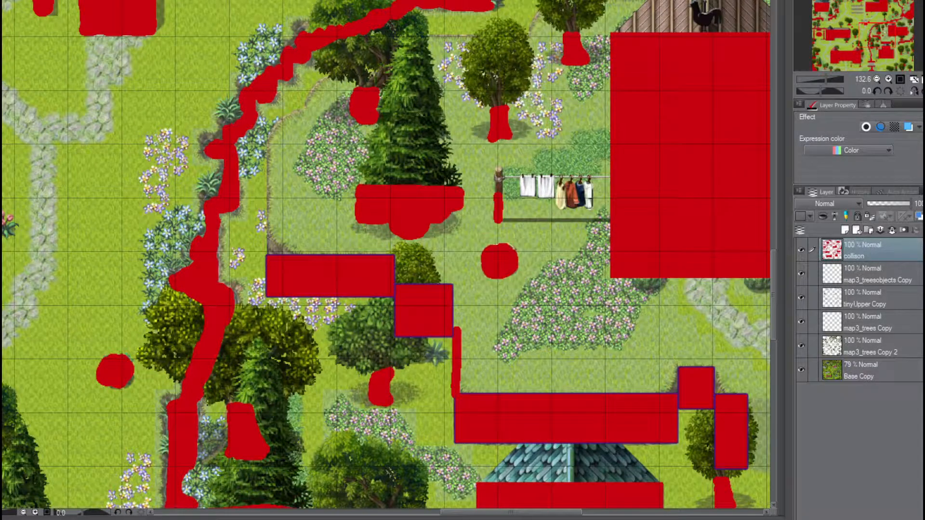
pyautogui.moveTo(271, 236)
pyautogui.mouseDown()
pyautogui.moveTo(287, 252)
pyautogui.moveTo(271, 243)
pyautogui.moveTo(279, 254)
pyautogui.mouseUp()
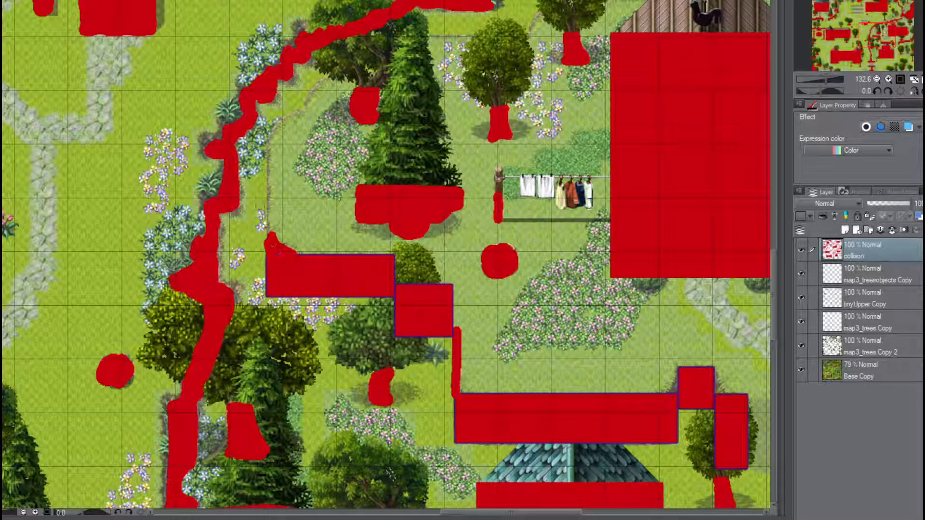
pyautogui.moveTo(268, 144); pyautogui.dragTo(270, 200)
pyautogui.hotkey('ctrl', 'z')
pyautogui.moveTo(268, 147); pyautogui.dragTo(271, 243)
pyautogui.moveTo(269, 147)
pyautogui.mouseDown()
pyautogui.moveTo(271, 124)
pyautogui.moveTo(303, 110)
pyautogui.moveTo(321, 78)
pyautogui.moveTo(341, 67)
pyautogui.mouseUp()
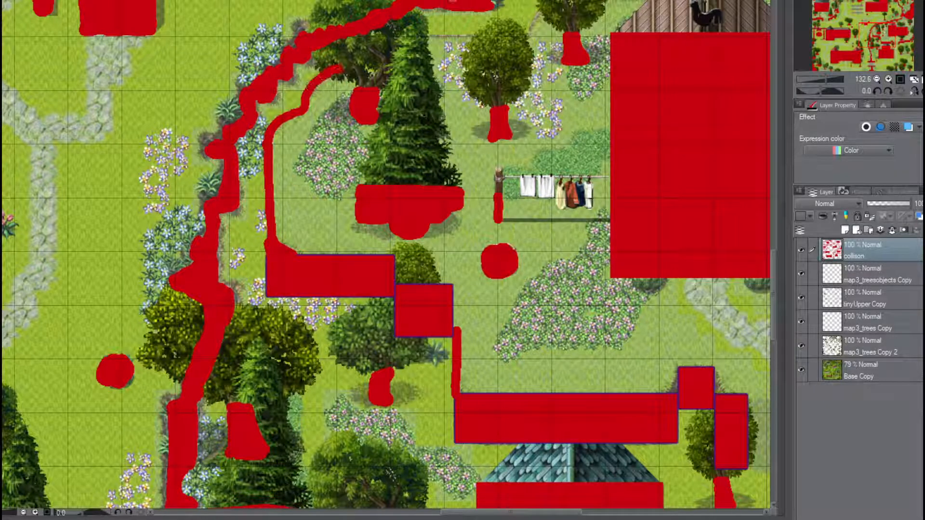
# Continue the collision line east along the plateau's northern ledge, past the trees and across the rooster-topped roof to the bushes
pyautogui.moveTo(857, 18); pyautogui.dragTo(865, 6)
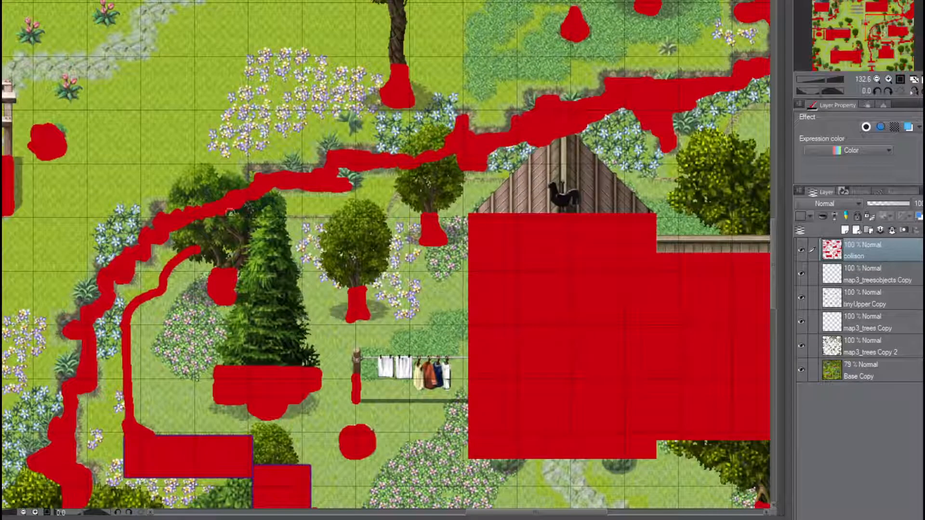
pyautogui.moveTo(192, 250)
pyautogui.mouseDown()
pyautogui.moveTo(212, 225)
pyautogui.moveTo(262, 212)
pyautogui.moveTo(388, 214)
pyautogui.mouseUp()
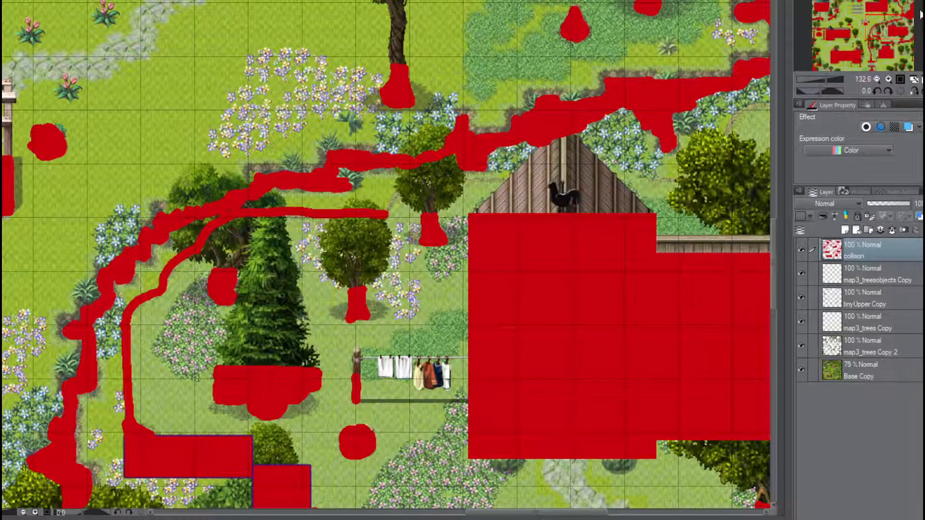
pyautogui.moveTo(890, 25); pyautogui.dragTo(882, 18)
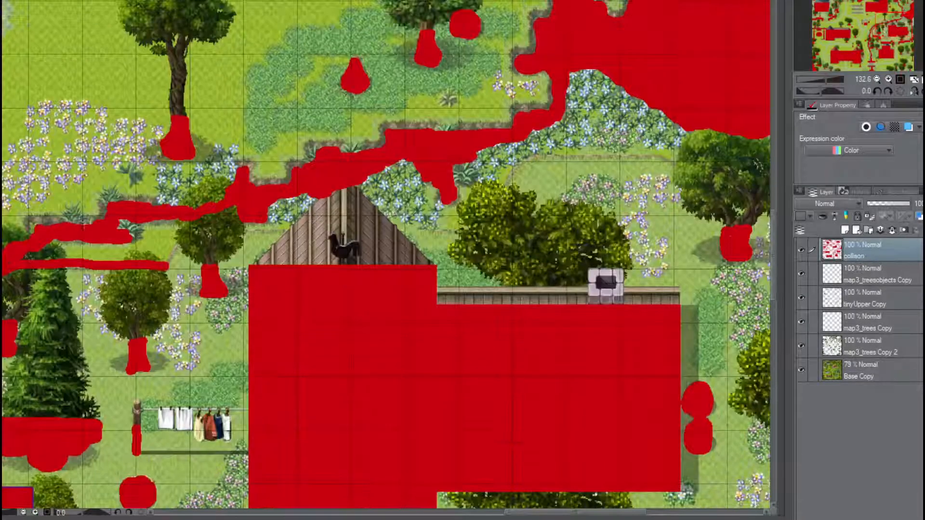
pyautogui.moveTo(169, 264)
pyautogui.mouseDown()
pyautogui.moveTo(194, 233)
pyautogui.moveTo(229, 226)
pyautogui.moveTo(289, 231)
pyautogui.moveTo(393, 218)
pyautogui.mouseUp()
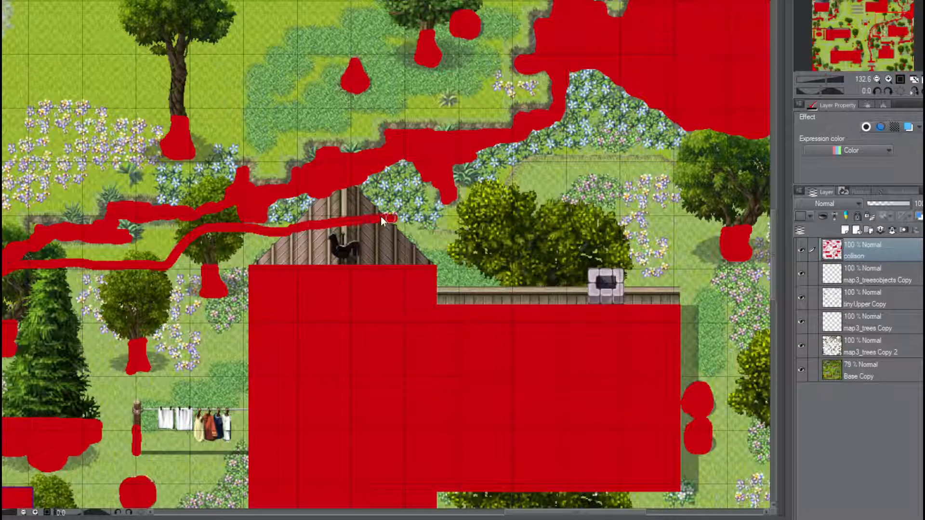
pyautogui.hotkey('ctrl', 'z')
pyautogui.hotkey('ctrl', 'z')
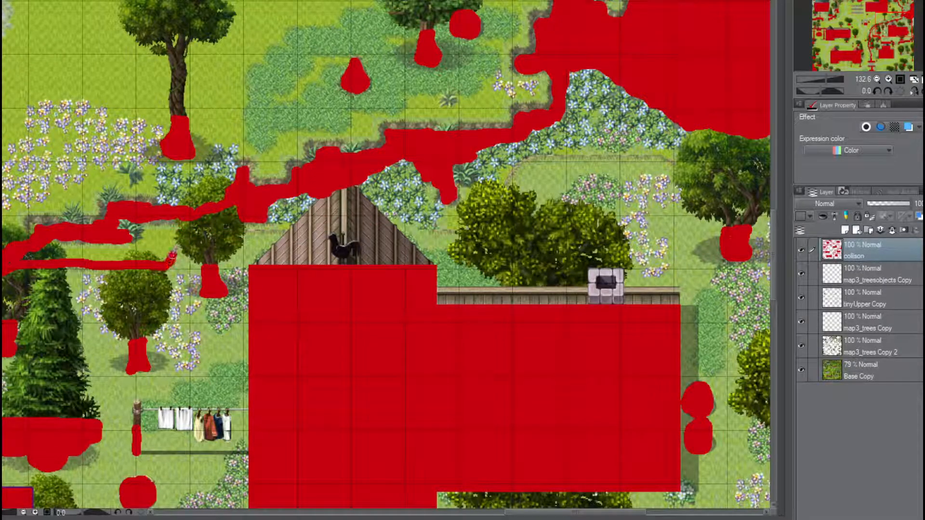
pyautogui.moveTo(169, 263)
pyautogui.mouseDown()
pyautogui.moveTo(188, 232)
pyautogui.moveTo(236, 223)
pyautogui.moveTo(462, 228)
pyautogui.mouseUp()
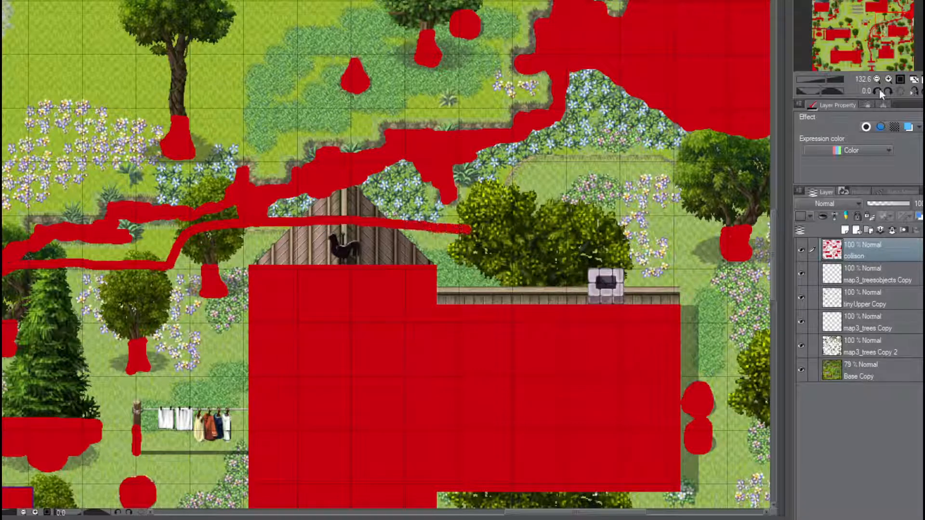
# Extend the ledge line past the bushes to the pond and fill the enclosed area between the ledge and the water
pyautogui.moveTo(886, 25); pyautogui.dragTo(896, 28)
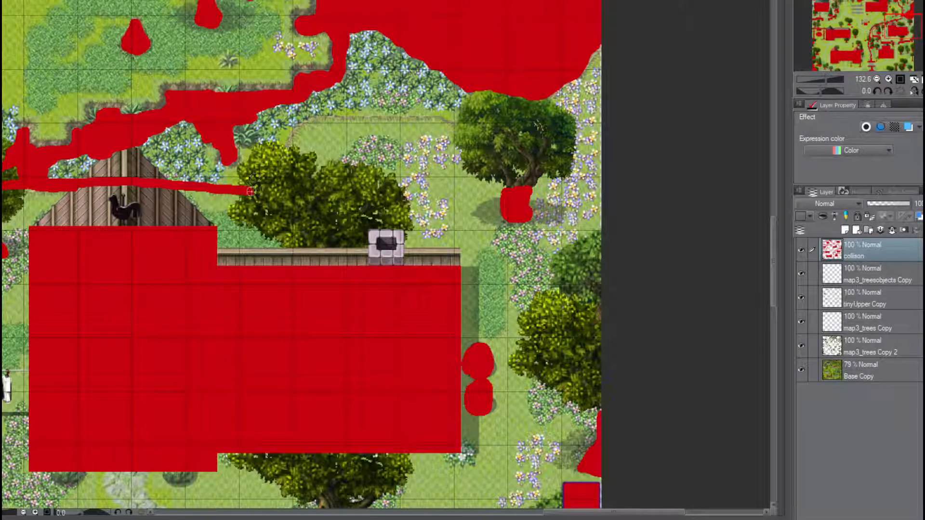
pyautogui.moveTo(250, 192)
pyautogui.mouseDown()
pyautogui.moveTo(313, 115)
pyautogui.moveTo(351, 114)
pyautogui.mouseUp()
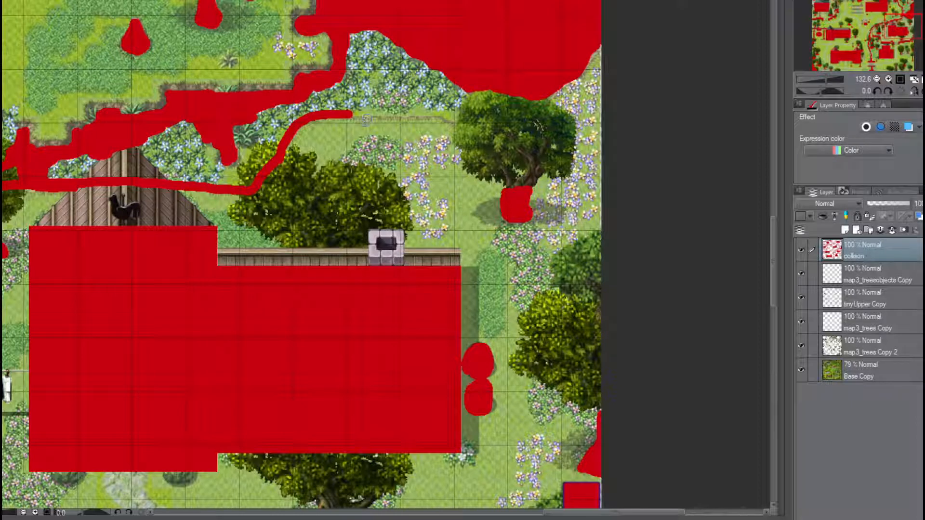
pyautogui.moveTo(351, 115)
pyautogui.mouseDown()
pyautogui.moveTo(468, 131)
pyautogui.moveTo(528, 98)
pyautogui.mouseUp()
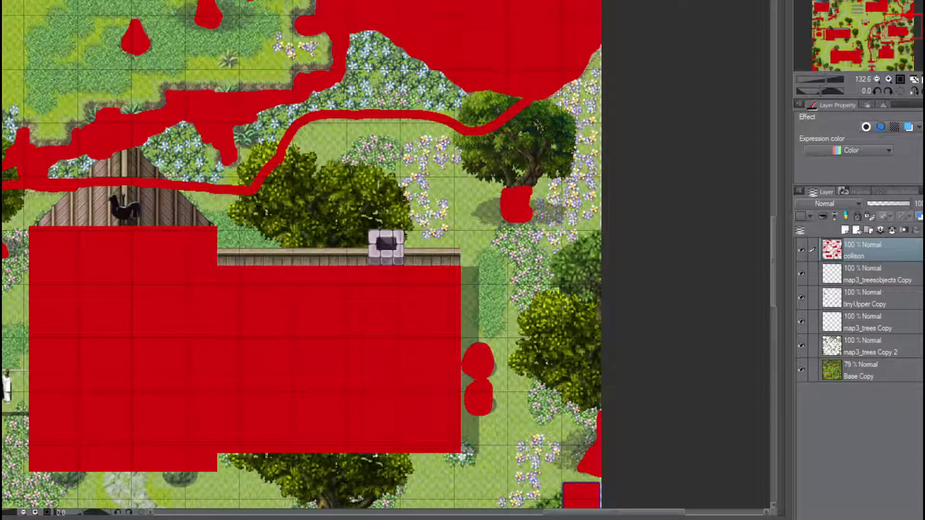
pyautogui.click(375, 83)
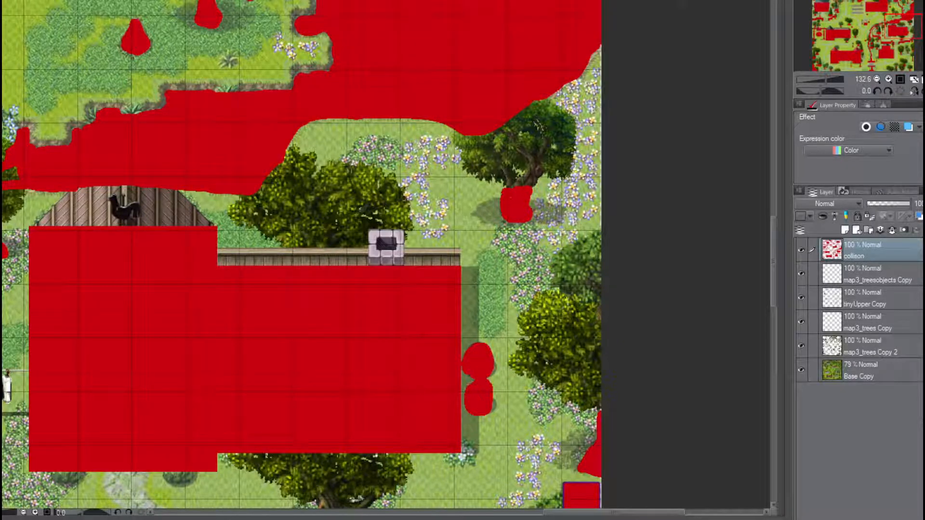
# Hide the base, tree, tinyUpper and map3_treesobjects layers, leaving only the collison layer visible for export
pyautogui.scroll(-8, 57, 170)
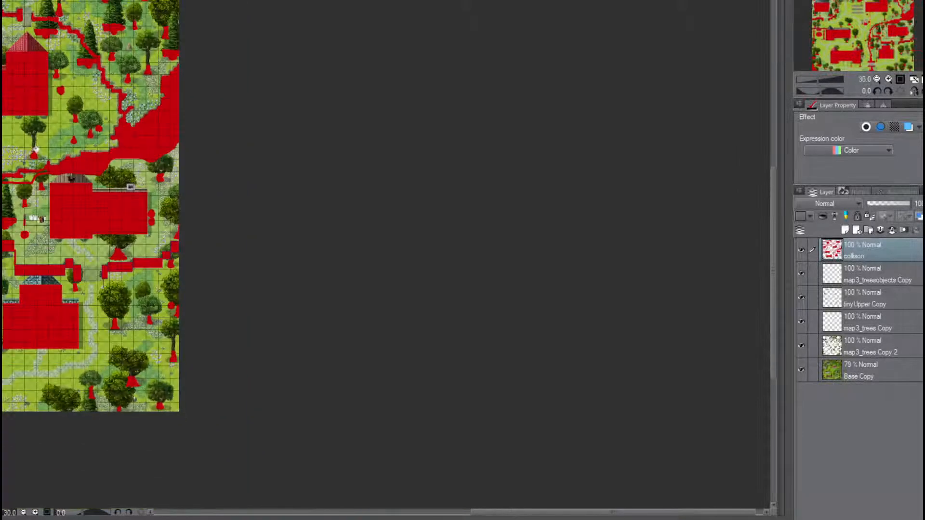
pyautogui.moveTo(877, 25); pyautogui.dragTo(820, 9)
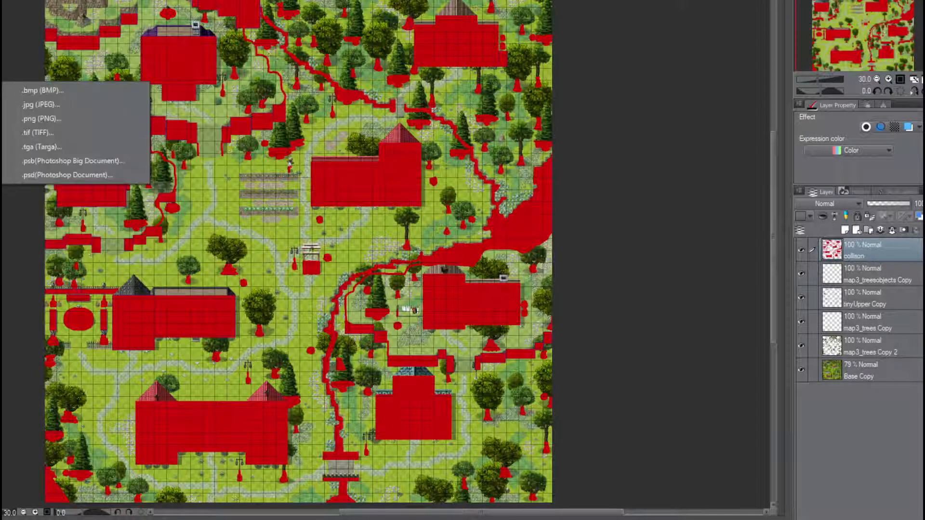
pyautogui.click(53, 119)
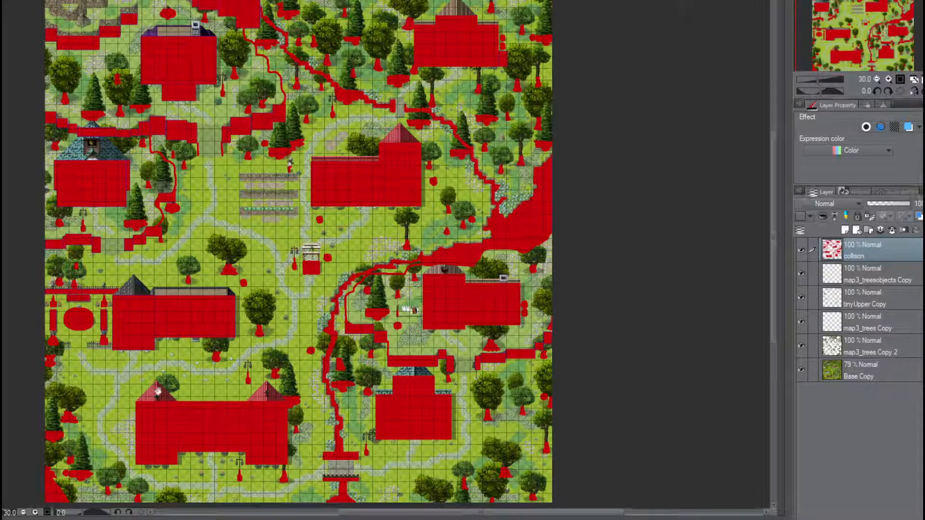
pyautogui.click(802, 370)
pyautogui.click(801, 346)
pyautogui.click(802, 323)
pyautogui.click(802, 298)
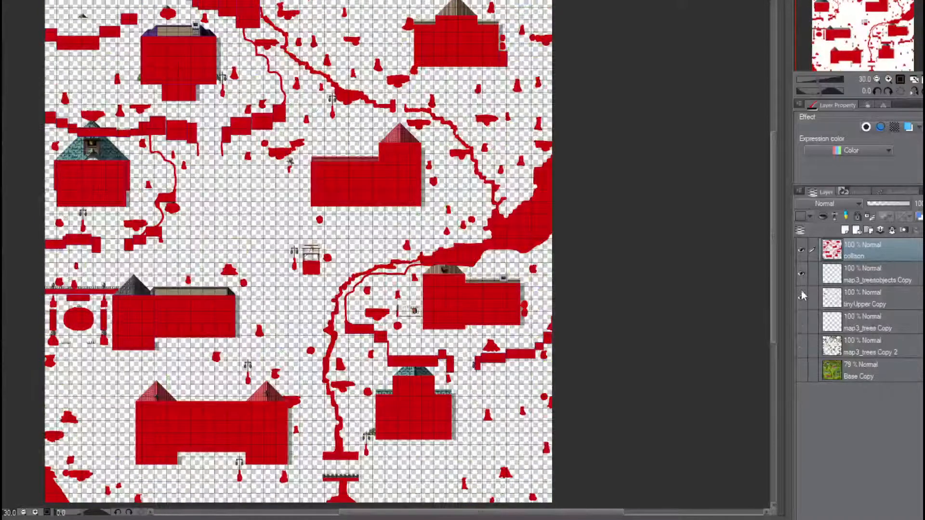
pyautogui.click(802, 274)
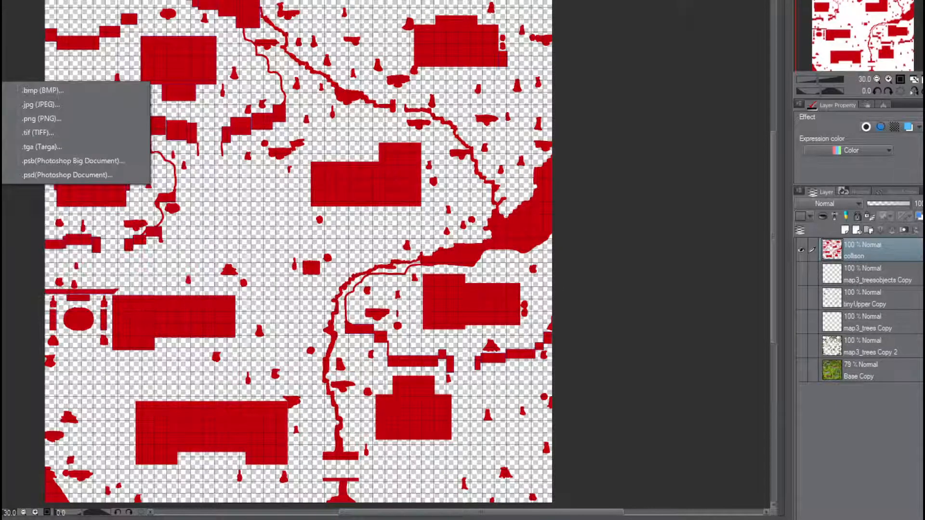
# Export the collison layer as a PNG at 100% scale with automatic color depth
pyautogui.click(43, 119)
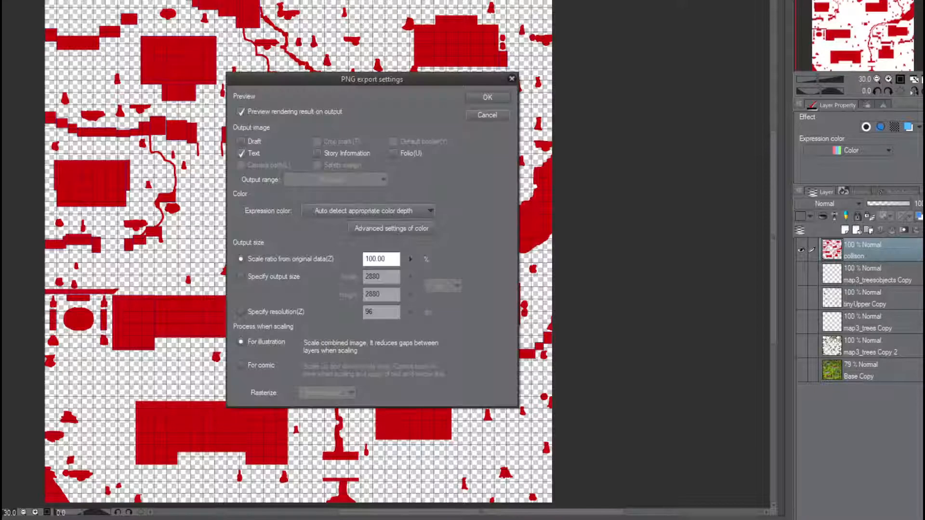
pyautogui.click(496, 99)
pyautogui.click(519, 132)
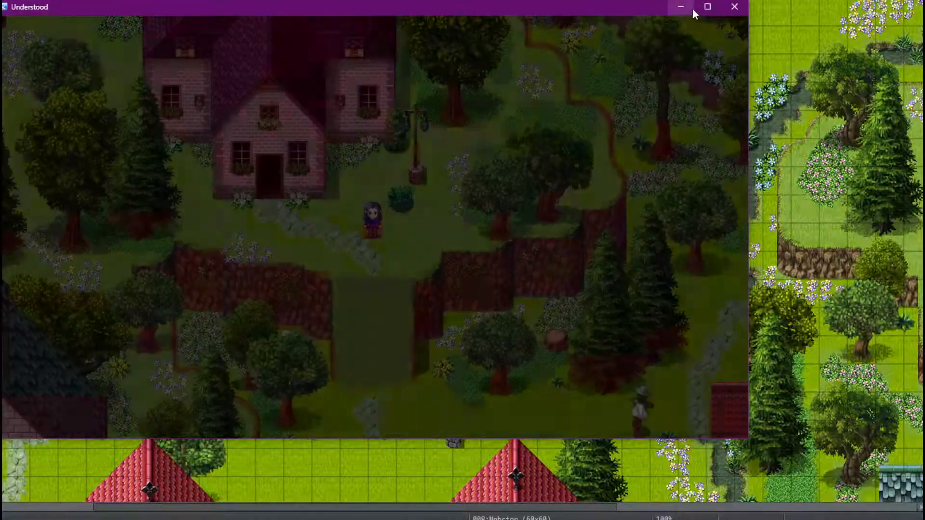
# Maximize the game playtest and walk the character from the house down the grassy ramp, testing its western cliff edge
pyautogui.click(701, 7)
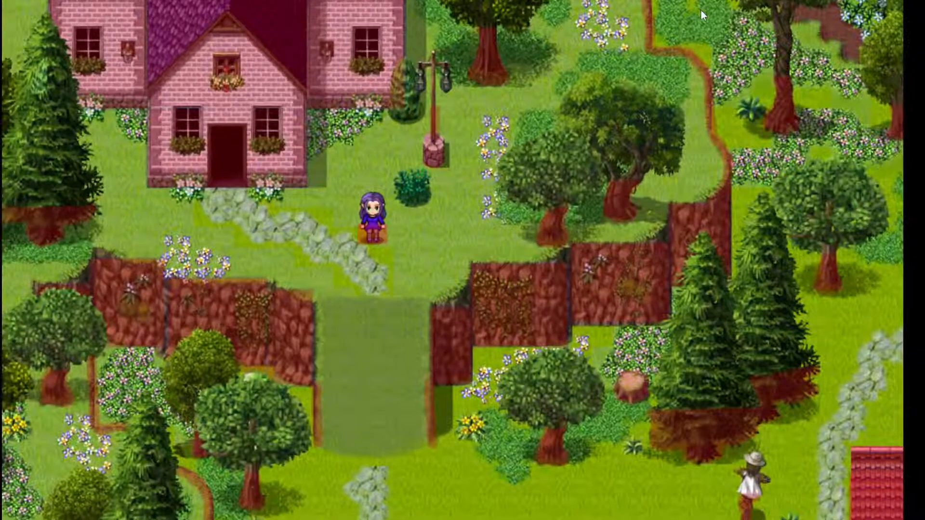
pyautogui.press('Down')
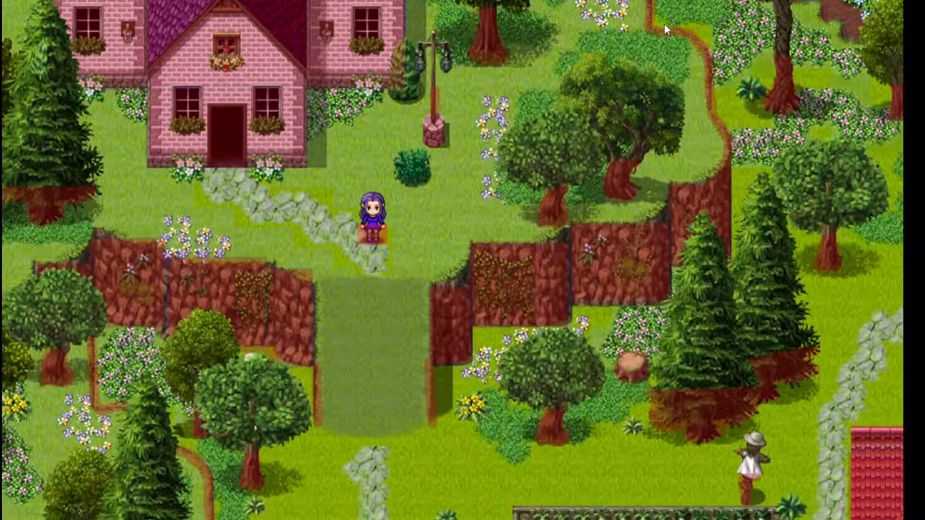
pyautogui.press('Down')
pyautogui.press('Down')
pyautogui.press('Down')
pyautogui.press('Down')
pyautogui.press('Down')
pyautogui.press('Down')
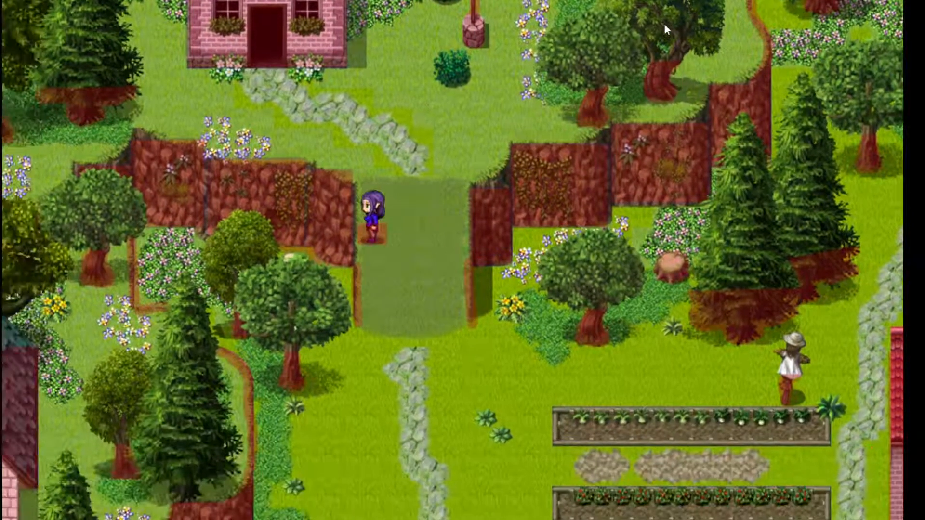
pyautogui.press('Left')
pyautogui.press('Right')
pyautogui.press('Down')
pyautogui.press('Down')
pyautogui.press('Down')
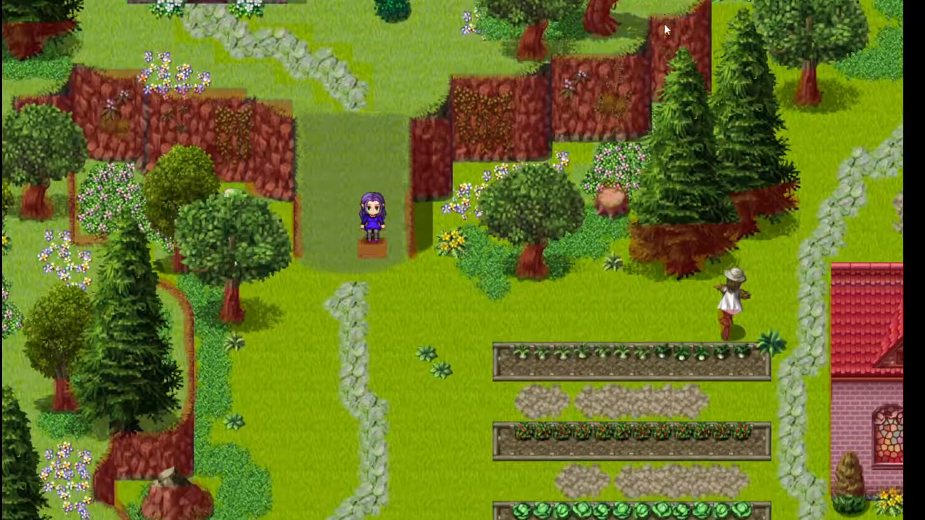
# Walk the character back and forth across the lower ramp to test the collision along both side edges from inside
pyautogui.press('Left')
pyautogui.press('Left')
pyautogui.press('Right')
pyautogui.press('Right')
pyautogui.press('Right')
pyautogui.press('Right')
pyautogui.press('Right')
pyautogui.press('Right')
pyautogui.press('Right')
pyautogui.press('Left')
pyautogui.press('Up')
pyautogui.press('Up')
pyautogui.press('Up')
pyautogui.press('Up')
pyautogui.press('Up')
pyautogui.press('Left')
pyautogui.press('Left')
pyautogui.press('Left')
pyautogui.press('Left')
pyautogui.press('Left')
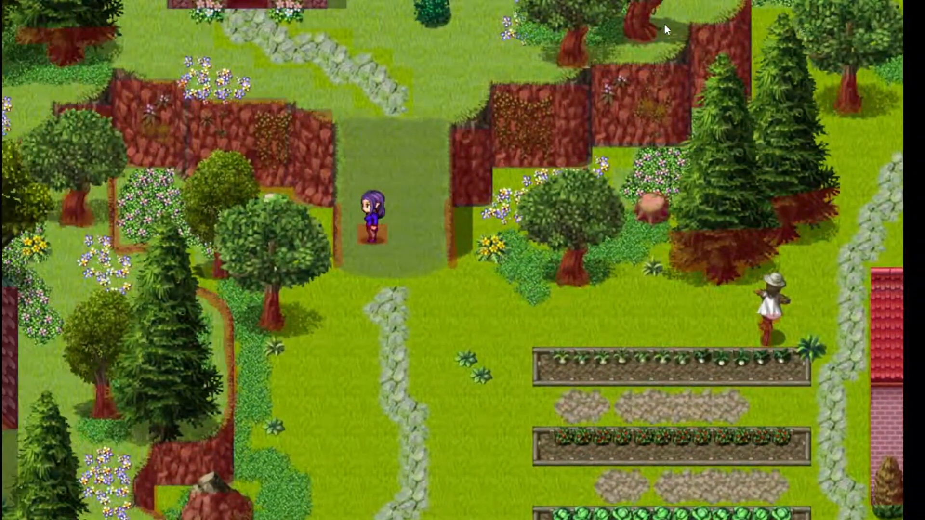
# Walk the character around the ramp's foot to its east side and test the edge and cliff base from outside
pyautogui.press('Right')
pyautogui.press('Right')
pyautogui.press('Down')
pyautogui.press('Right')
pyautogui.press('Right')
pyautogui.press('Right')
pyautogui.press('Up')
pyautogui.press('Left')
pyautogui.press('Left')
pyautogui.press('Left')
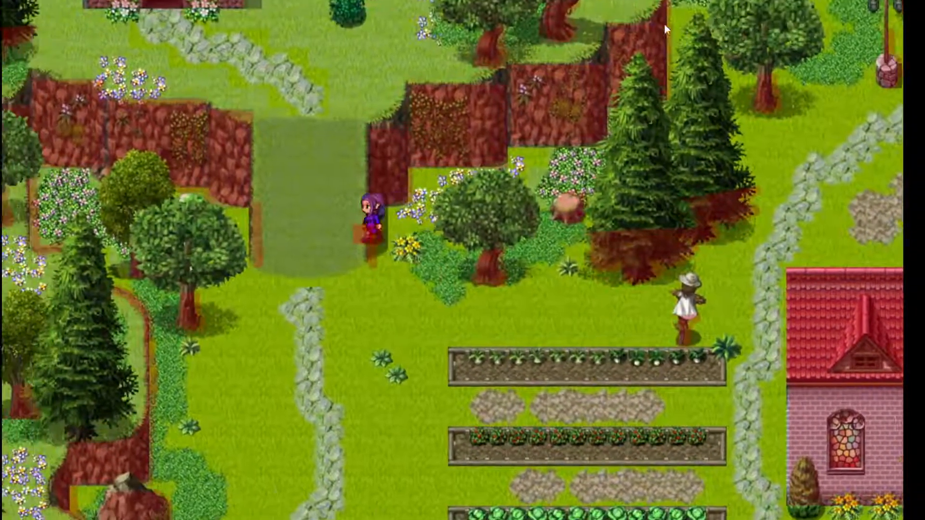
pyautogui.press('Right')
pyautogui.press('Down')
pyautogui.press('Down')
pyautogui.press('Right')
pyautogui.press('Right')
pyautogui.press('Up')
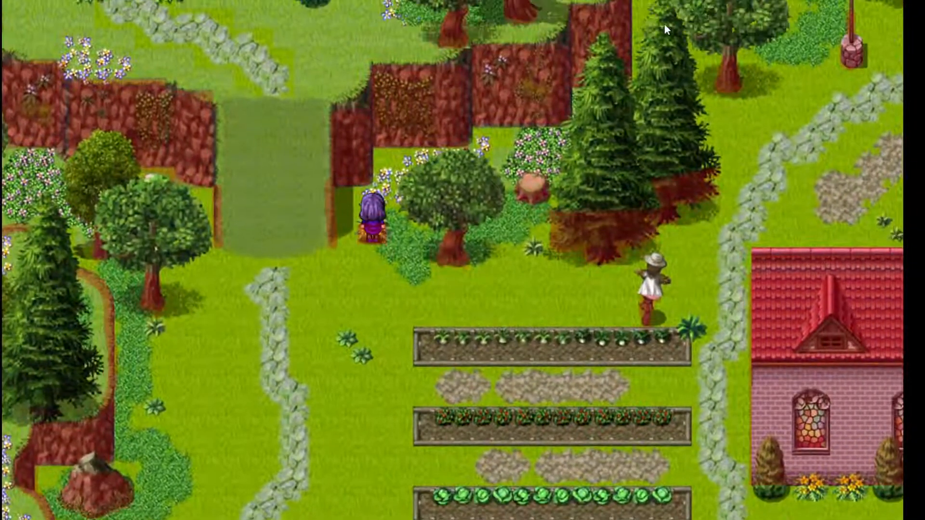
pyautogui.press('Right')
pyautogui.press('Up')
pyautogui.press('Down')
pyautogui.press('Left')
pyautogui.press('Left')
pyautogui.press('Left')
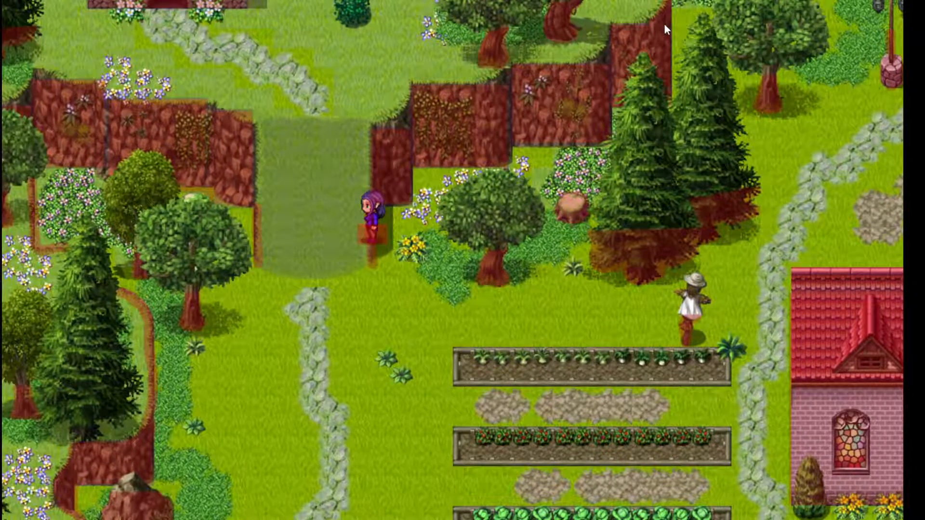
# Walk the character back and forth between the ramp's side edges to test the collision, finishing at the ramp's foot
pyautogui.press('Right')
pyautogui.press('Right')
pyautogui.press('Left')
pyautogui.press('Right')
pyautogui.press('Left')
pyautogui.press('Left')
pyautogui.press('Right')
pyautogui.press('Right')
pyautogui.press('Left')
pyautogui.press('Down')
pyautogui.press('Right')
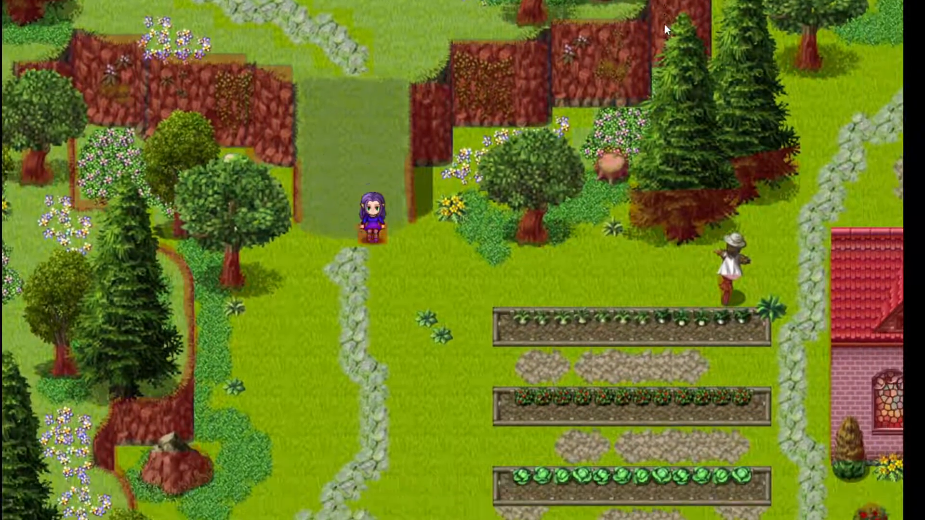
# Walk the character around to the ramp's west side behind the tree and test the edge and cliff base from outside
pyautogui.press('Left')
pyautogui.press('Left')
pyautogui.press('Up')
pyautogui.press('Up')
pyautogui.press('Up')
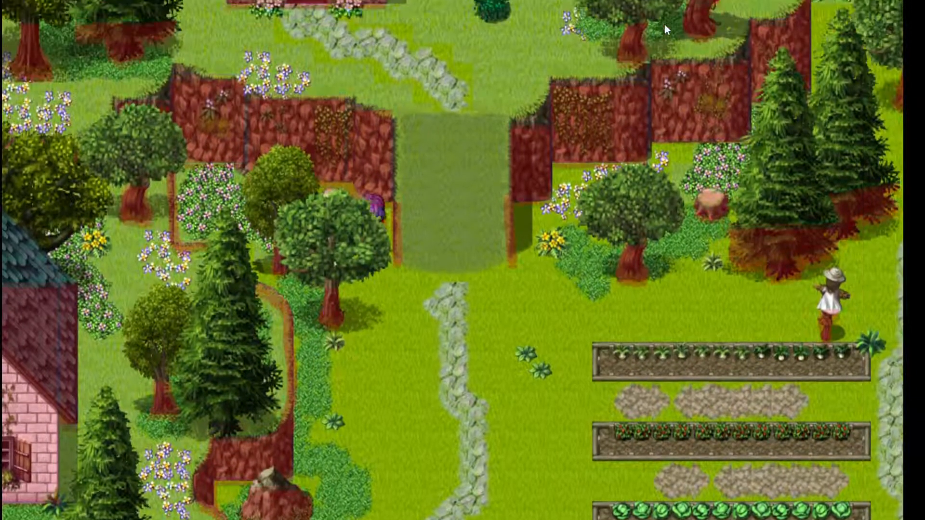
pyautogui.press('Right')
pyautogui.press('Right')
pyautogui.press('Right')
pyautogui.press('Left')
pyautogui.press('Down')
pyautogui.press('Left')
pyautogui.press('Left')
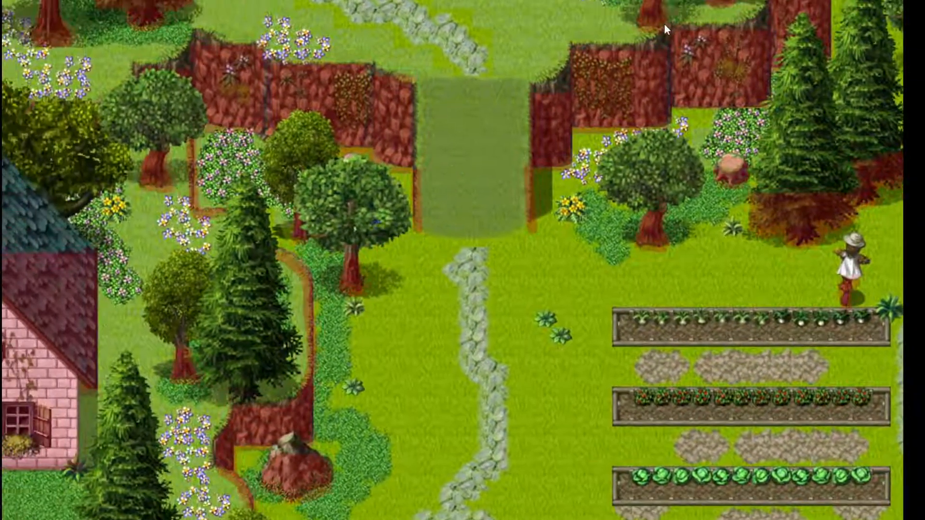
# Walk the character past the ramp's foot to its east side and test the ground beside the yellow flowers
pyautogui.press('Up')
pyautogui.press('Right')
pyautogui.press('Right')
pyautogui.press('Right')
pyautogui.press('Right')
pyautogui.press('Down')
pyautogui.press('Right')
pyautogui.press('Right')
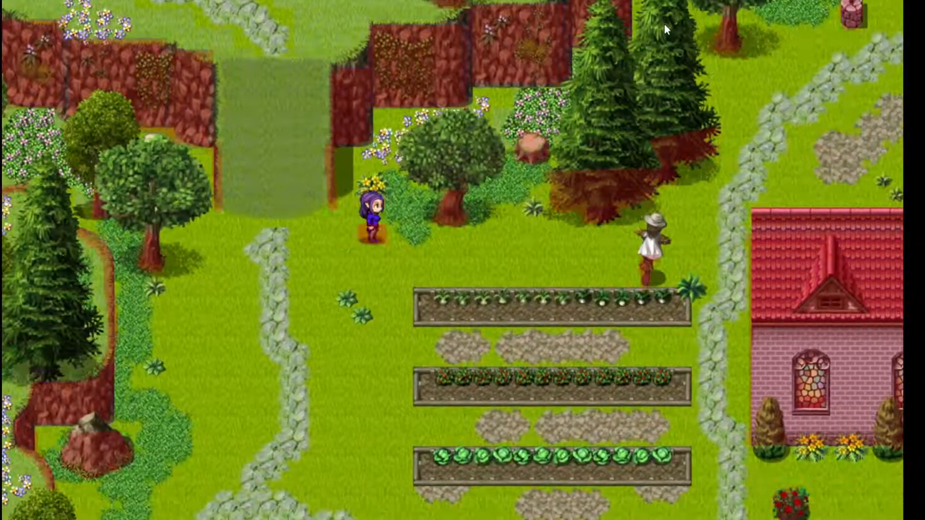
pyautogui.press('Up')
pyautogui.press('Up')
pyautogui.press('Down')
# Walk the character back onto the lower ramp and head toward its western edge
pyautogui.press('Left')
pyautogui.press('Left')
pyautogui.press('Left')
pyautogui.press('Left')
pyautogui.press('Left')
pyautogui.press('Left')
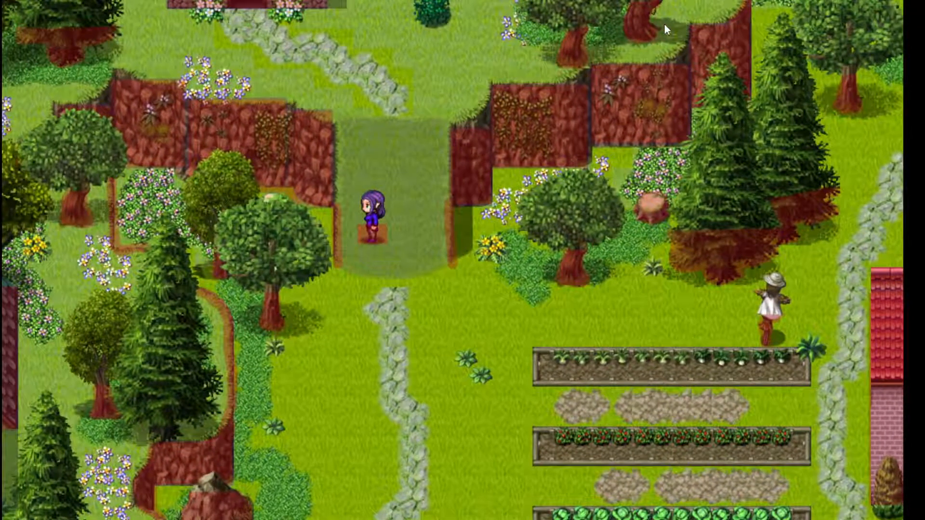
# Circle the character off the ramp's foot to its west side and back to the stone path
pyautogui.press('Down')
pyautogui.press('Down')
pyautogui.press('Down')
pyautogui.press('Left')
pyautogui.press('Left')
pyautogui.press('Left')
pyautogui.press('Up')
pyautogui.press('Up')
pyautogui.press('Up')
pyautogui.press('Right')
pyautogui.press('Right')
pyautogui.press('Right')
pyautogui.press('Right')
pyautogui.press('Down')
pyautogui.press('Down')
pyautogui.press('Down')
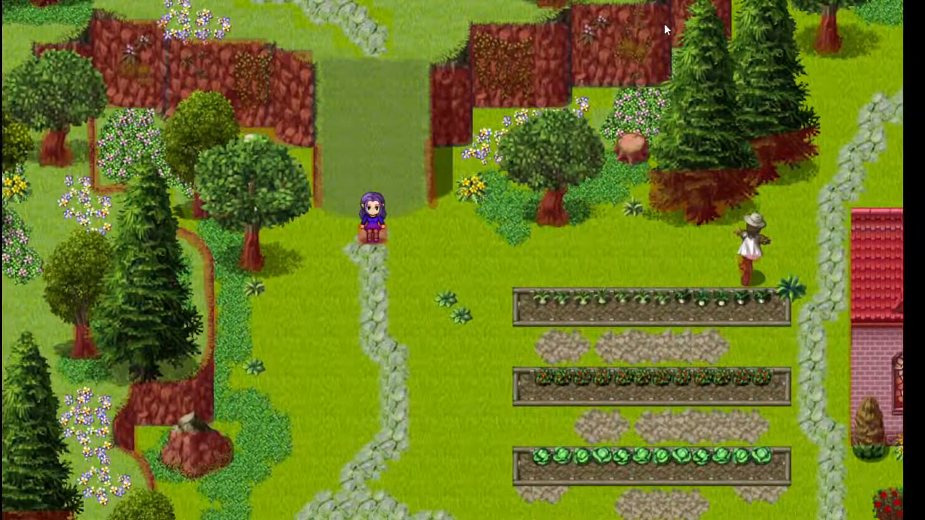
# Walk the character up the ramp and test the cliff's top edge just east of it
pyautogui.press('Up')
pyautogui.press('Up')
pyautogui.press('Up')
pyautogui.press('Up')
pyautogui.press('Up')
pyautogui.press('Right')
pyautogui.press('Right')
pyautogui.press('Down')
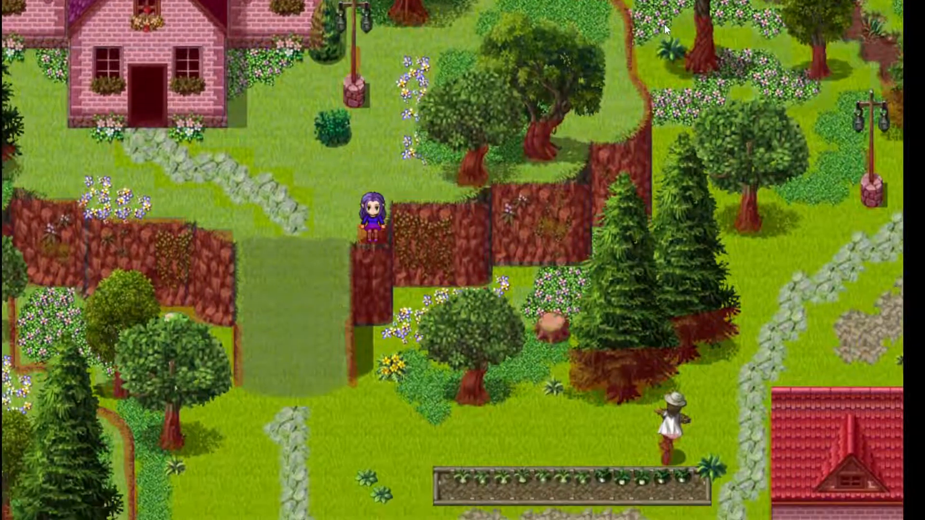
# Move the character further east along the cliff top and test the edge beside the trees
pyautogui.press('Up')
pyautogui.press('Up')
pyautogui.press('Down')
pyautogui.press('Down')
pyautogui.press('Up')
pyautogui.press('Up')
pyautogui.press('Right')
pyautogui.press('Right')
pyautogui.press('Down')
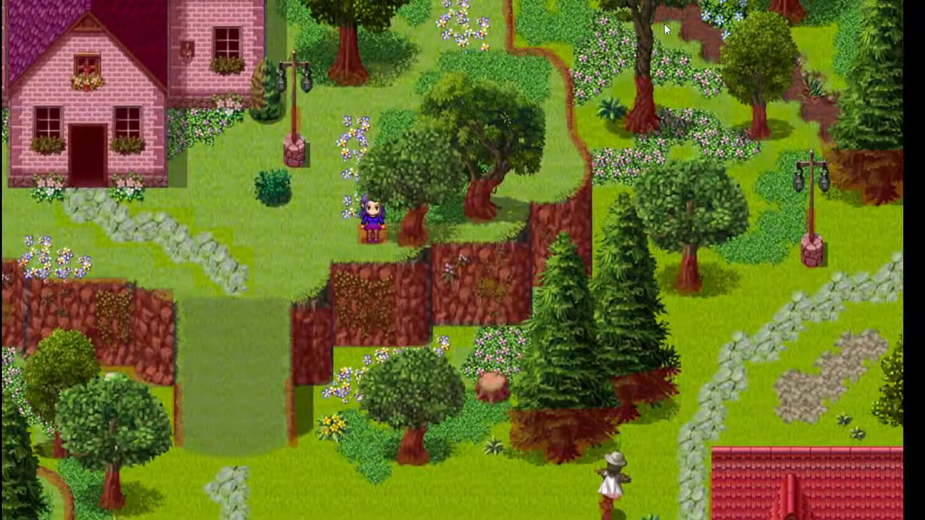
# Walk the character north around the trees to the plateau's eastern ledge and test its boundary
pyautogui.press('Up')
pyautogui.press('Up')
pyautogui.press('Up')
pyautogui.press('Up')
pyautogui.press('Right')
pyautogui.press('Right')
pyautogui.press('Right')
pyautogui.press('Right')
pyautogui.press('Right')
pyautogui.press('Right')
pyautogui.press('Right')
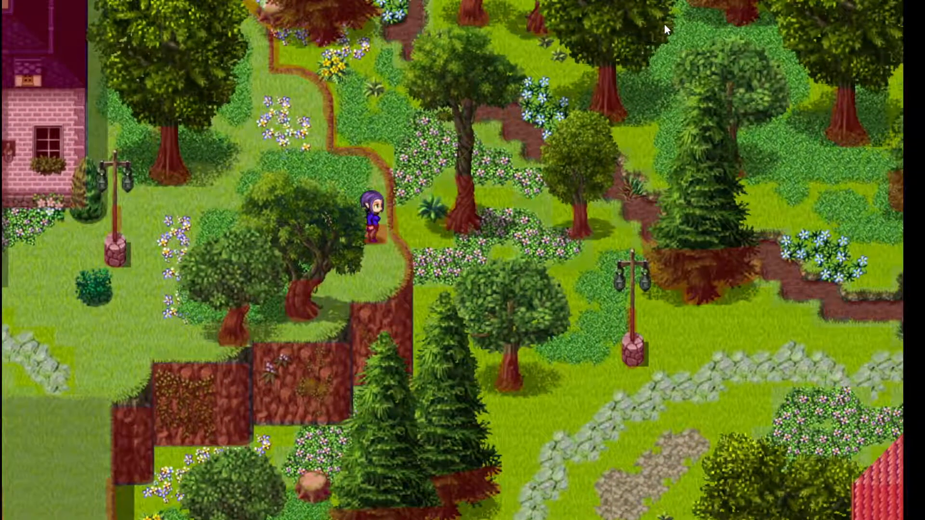
# Follow the eastern ledge north with the character to the large tree beside the purple-roofed house
pyautogui.press('Up')
pyautogui.press('Up')
pyautogui.press('Up')
pyautogui.press('Up')
pyautogui.press('Left')
pyautogui.press('Left')
pyautogui.press('Left')
pyautogui.press('Left')
pyautogui.press('Up')
pyautogui.press('Up')
pyautogui.press('Up')
pyautogui.press('Left')
pyautogui.press('Left')
pyautogui.press('Left')
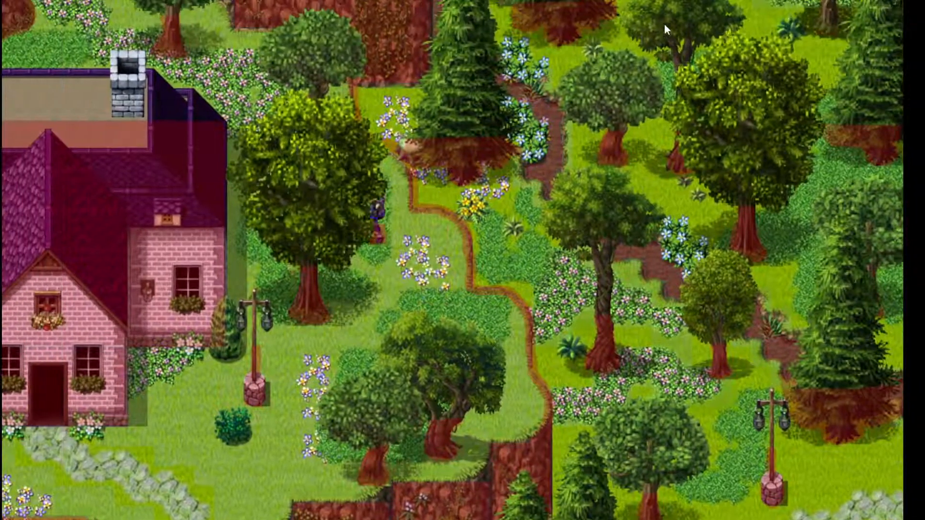
# Walk the character northwest past the large tree to the area behind the purple-roofed house's chimney
pyautogui.press('Left')
pyautogui.press('Up')
pyautogui.press('Up')
pyautogui.press('Up')
pyautogui.press('Left')
pyautogui.press('Left')
pyautogui.press('Left')
pyautogui.press('Up')
pyautogui.press('Up')
pyautogui.press('Left')
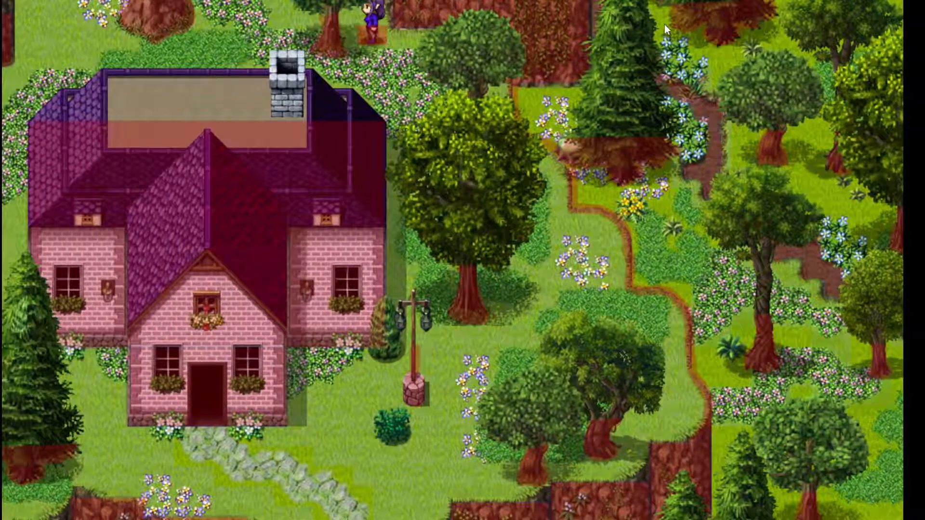
# Walk the character west behind the purple-roofed house, passing the large rock, toward the northwestern cliffs
pyautogui.press('Down')
pyautogui.press('Down')
pyautogui.press('Left')
pyautogui.press('Left')
pyautogui.press('Left')
pyautogui.press('Left')
pyautogui.press('Left')
pyautogui.press('Left')
pyautogui.press('Left')
pyautogui.press('Left')
pyautogui.press('Up')
pyautogui.press('Left')
pyautogui.press('Left')
pyautogui.press('Left')
pyautogui.press('Left')
pyautogui.press('Up')
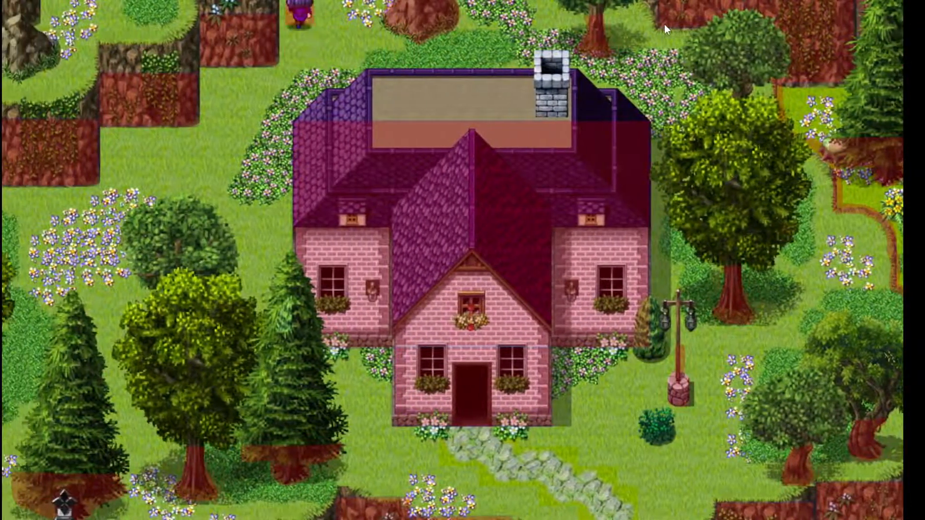
# Walk the character back and forth along the map's northern border behind the house to test its limits
pyautogui.press('Up')
pyautogui.press('Right')
pyautogui.press('Right')
pyautogui.press('Right')
pyautogui.press('Right')
pyautogui.press('Left')
pyautogui.press('Left')
pyautogui.press('Left')
pyautogui.press('Left')
pyautogui.press('Down')
pyautogui.press('Up')
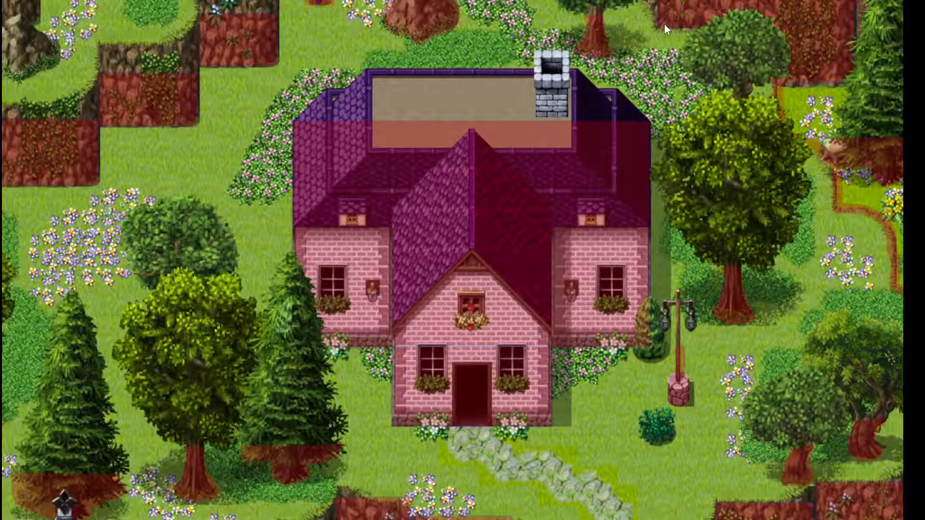
# Walk the character down to the cliffs northwest of the house and test the collision at their base
pyautogui.press('Down')
pyautogui.press('Down')
pyautogui.press('Down')
pyautogui.press('Left')
pyautogui.press('Left')
pyautogui.press('Left')
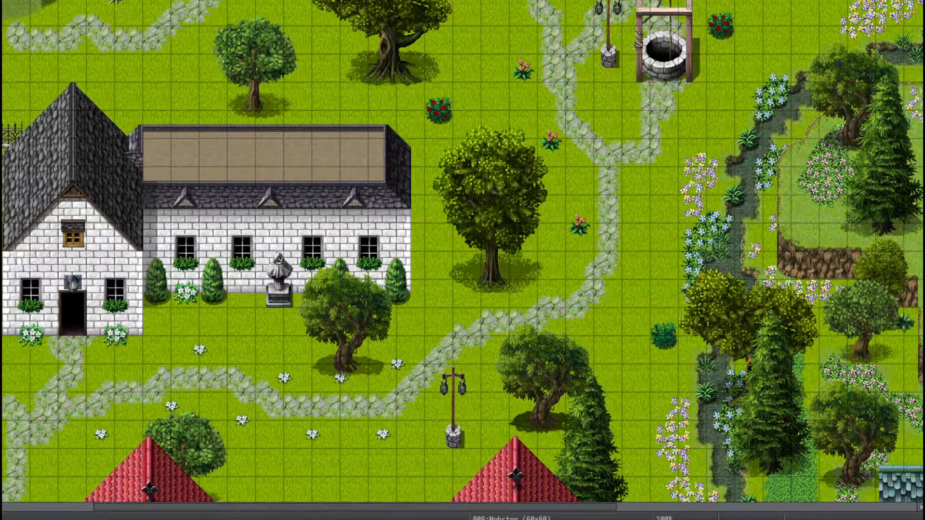
# Switch to the map editor and review the Mobston map properties, keeping !MobstonLower as the parallax background
pyautogui.press('space')
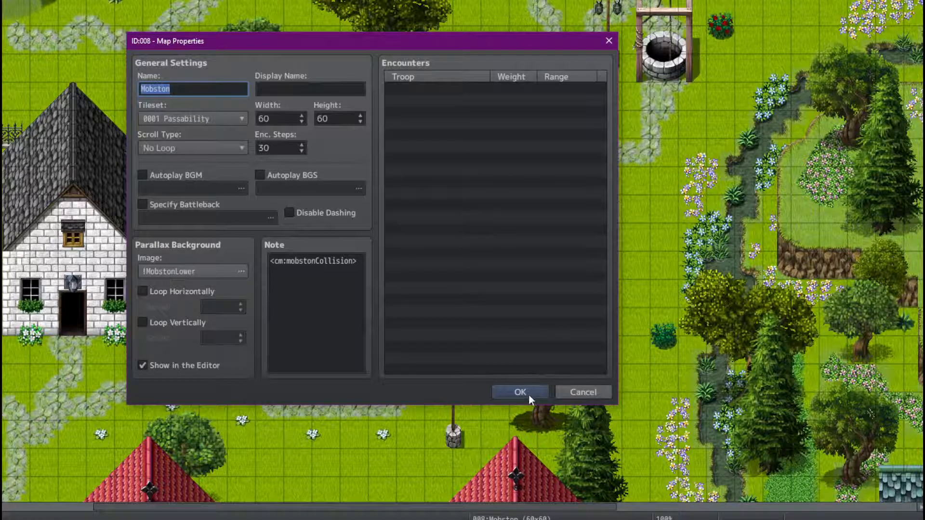
pyautogui.doubleClick(192, 268)
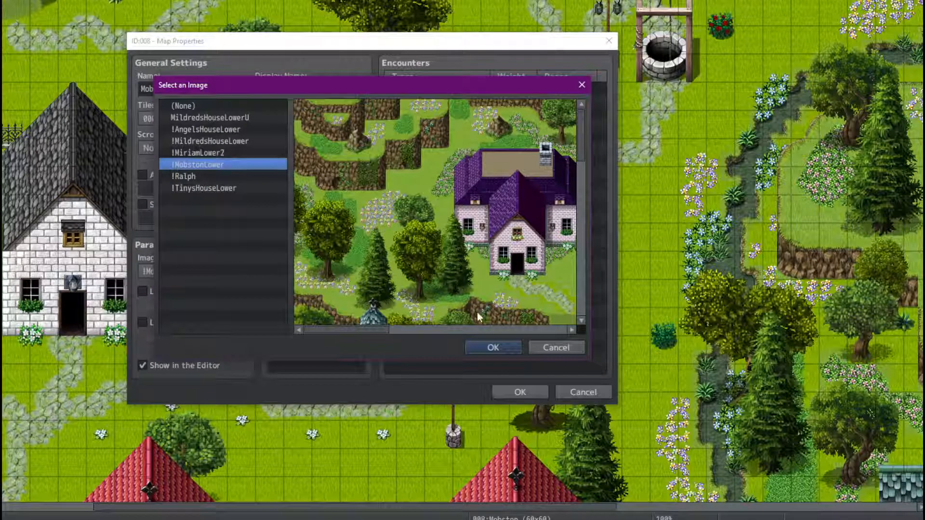
pyautogui.click(490, 349)
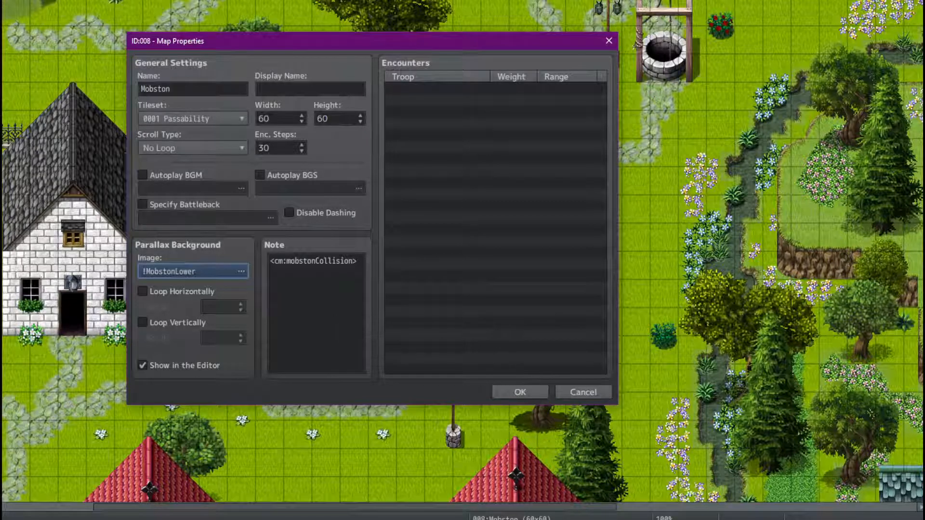
pyautogui.click(525, 388)
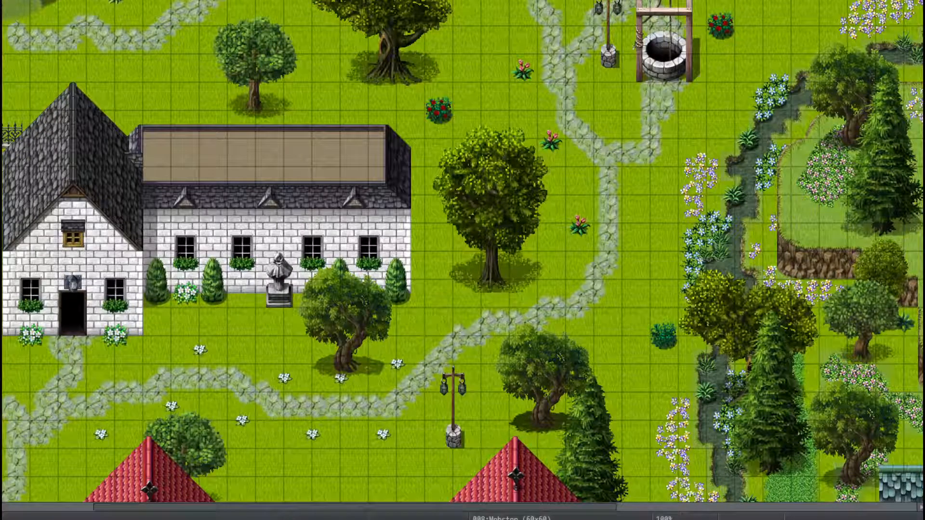
# Switch to File Explorer and view the collision images in the Understood project's img/collision folder
pyautogui.moveTo(0, 270); pyautogui.dragTo(726, 1)
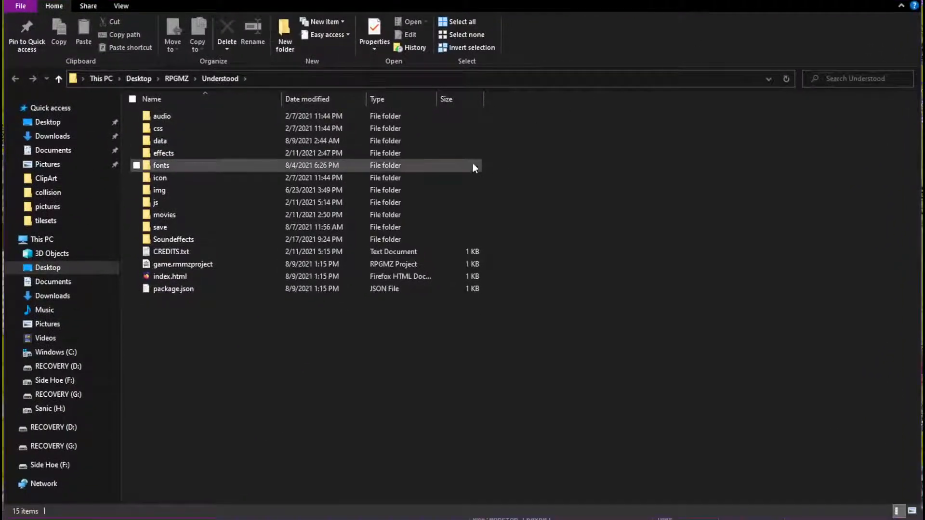
pyautogui.doubleClick(159, 190)
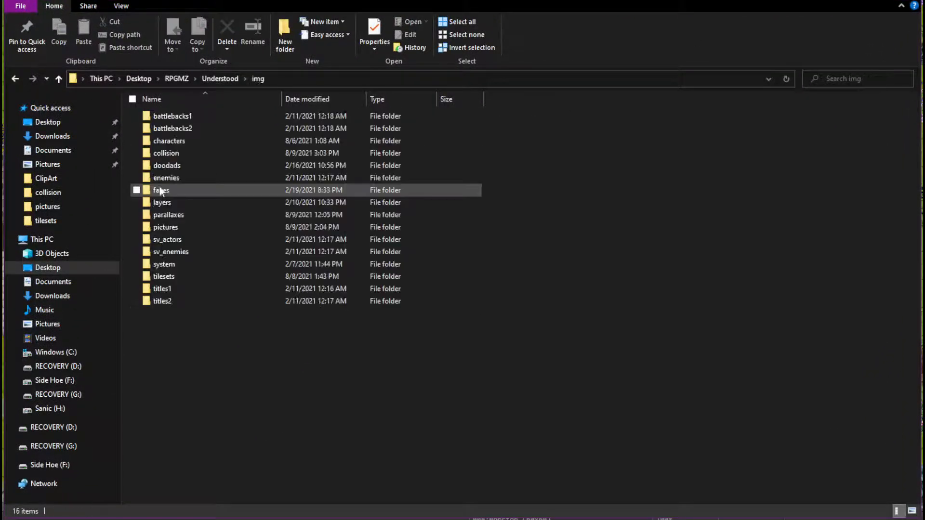
pyautogui.doubleClick(173, 154)
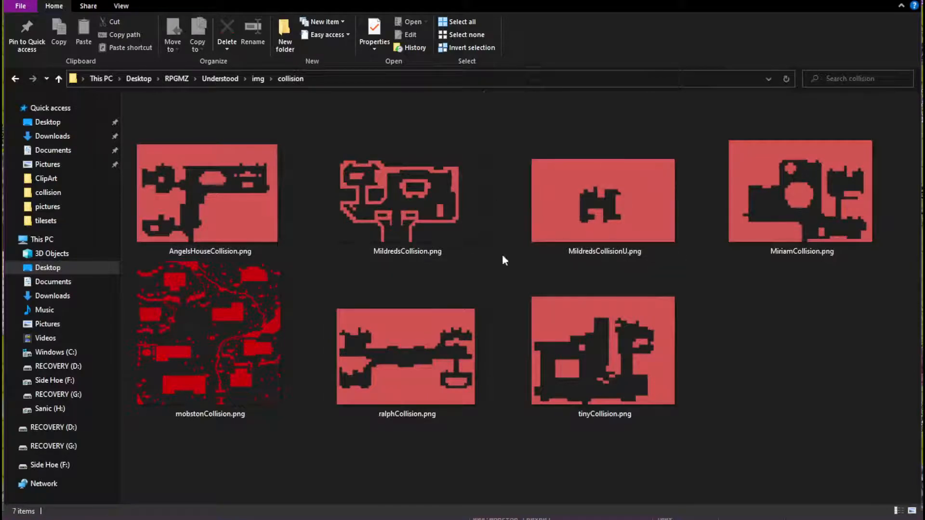
pyautogui.click(15, 80)
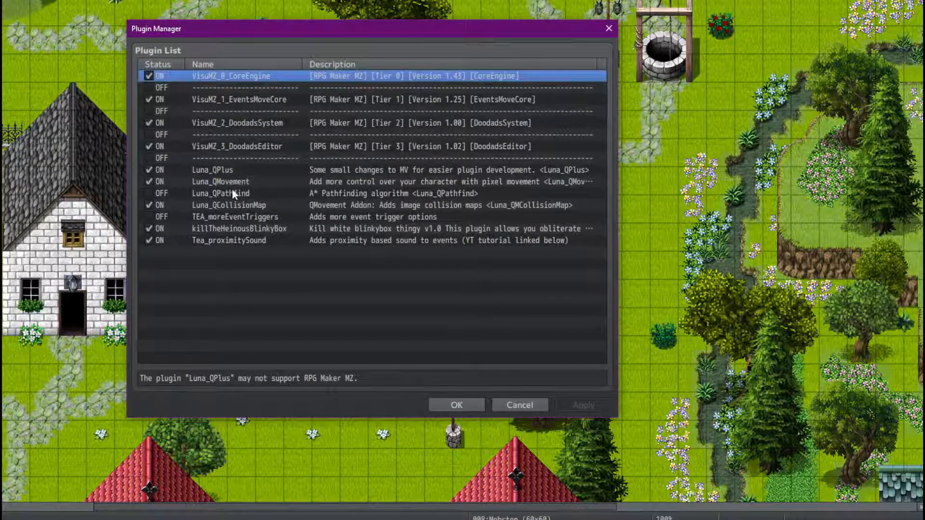
# Review the Luna_QMovement plugin's parameters and the Luna_QCollisionMap plugin's folder setting, keeping img/collision/
pyautogui.doubleClick(233, 181)
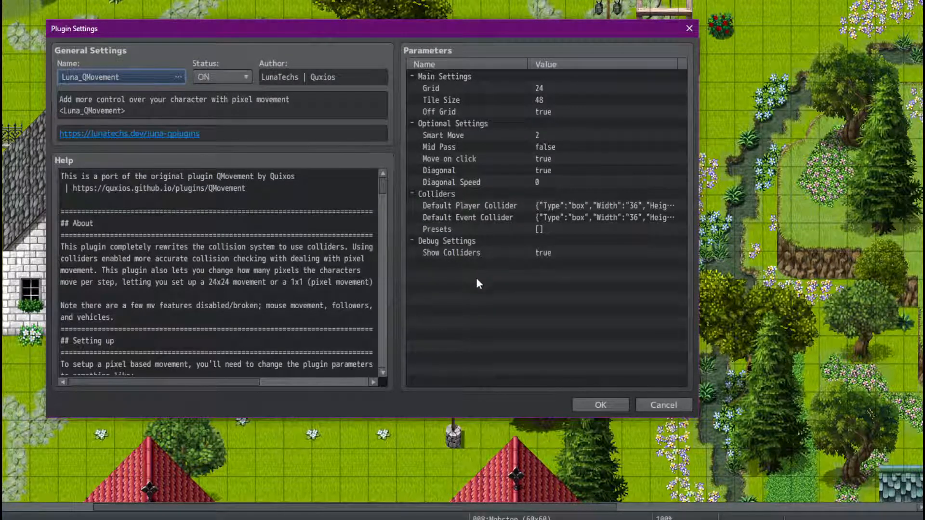
pyautogui.click(691, 27)
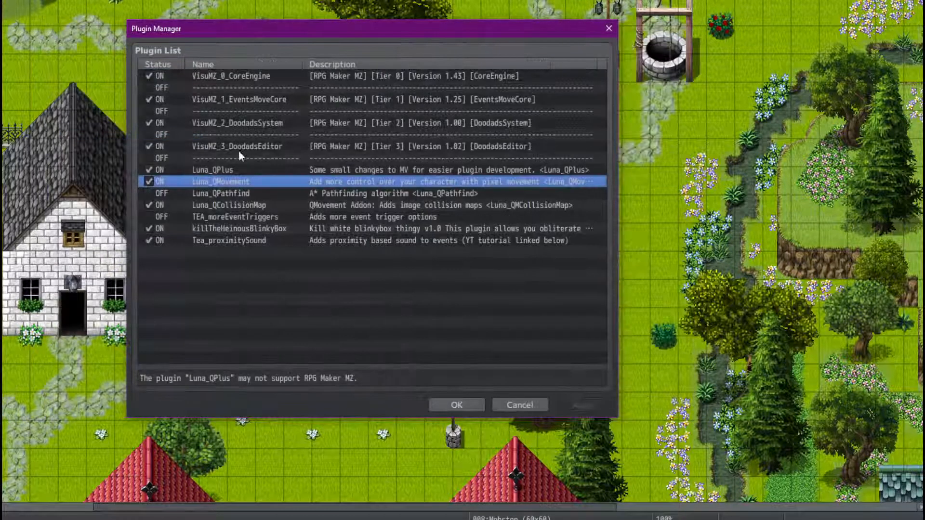
pyautogui.doubleClick(241, 204)
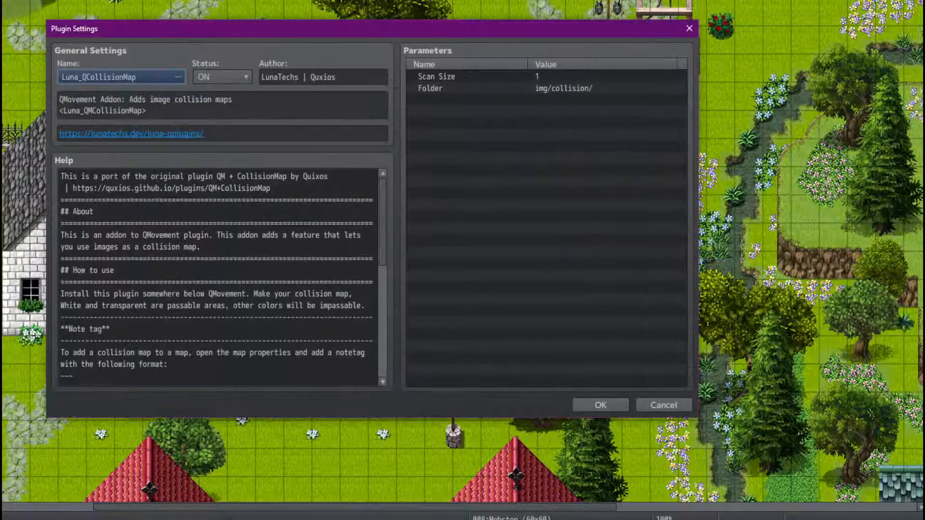
pyautogui.doubleClick(561, 91)
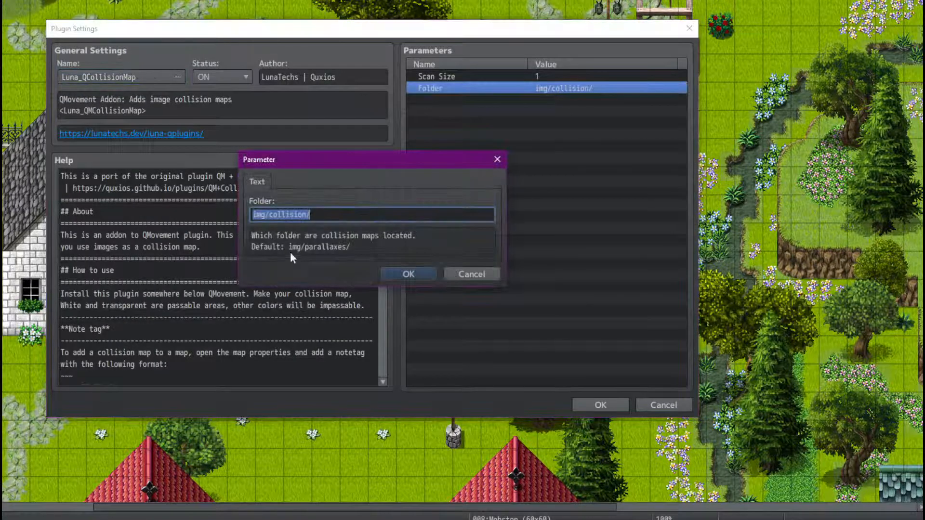
pyautogui.click(407, 273)
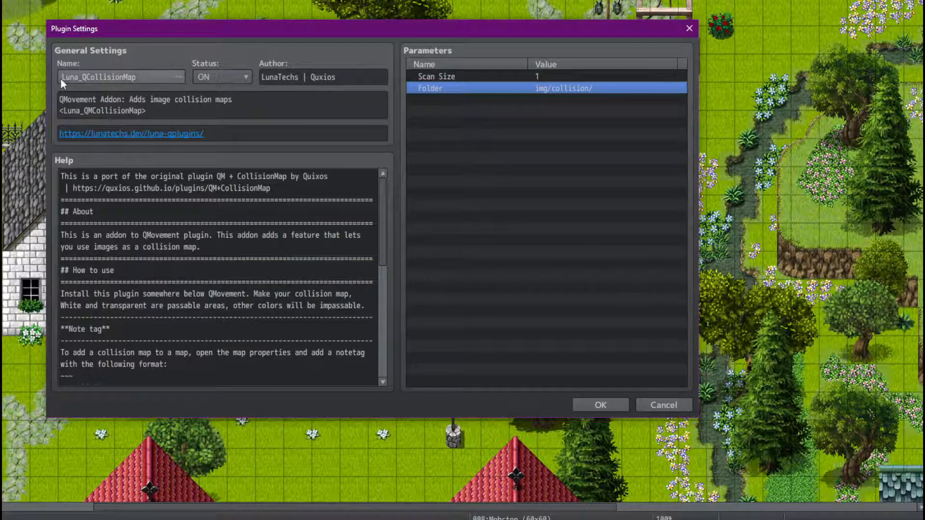
pyautogui.click(611, 404)
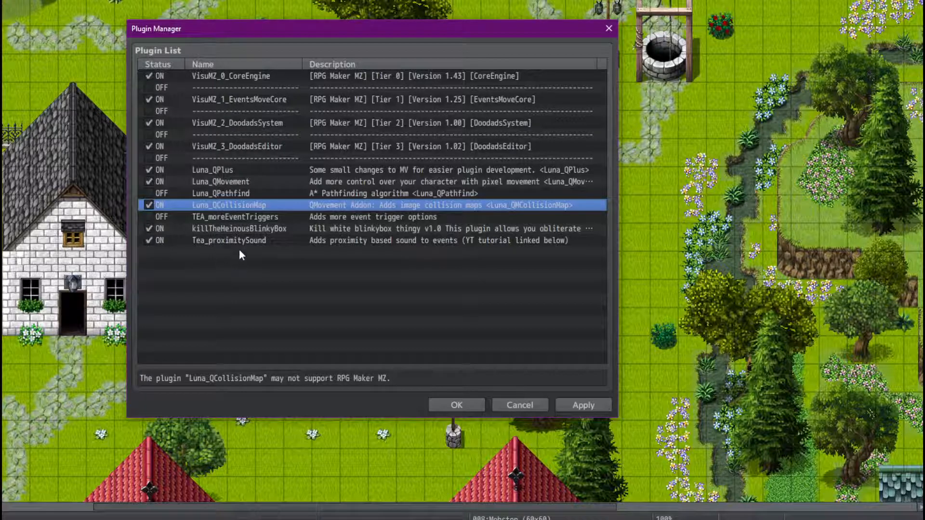
# Check the Luna_QPathfind, Luna_QCollisionMap and killTheHeinousBlinkyBox entries in the plugin list, then close the Plugin Manager
pyautogui.click(222, 192)
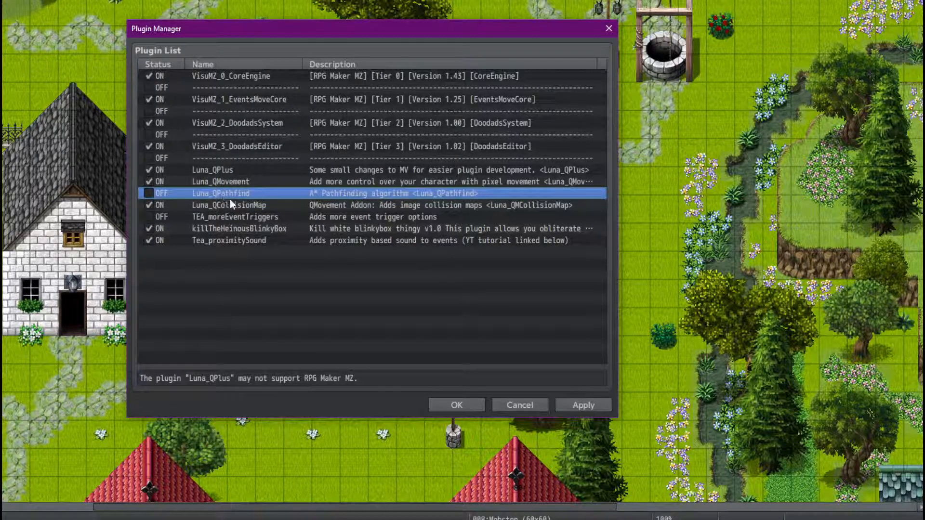
pyautogui.click(231, 205)
pyautogui.click(232, 195)
pyautogui.click(249, 226)
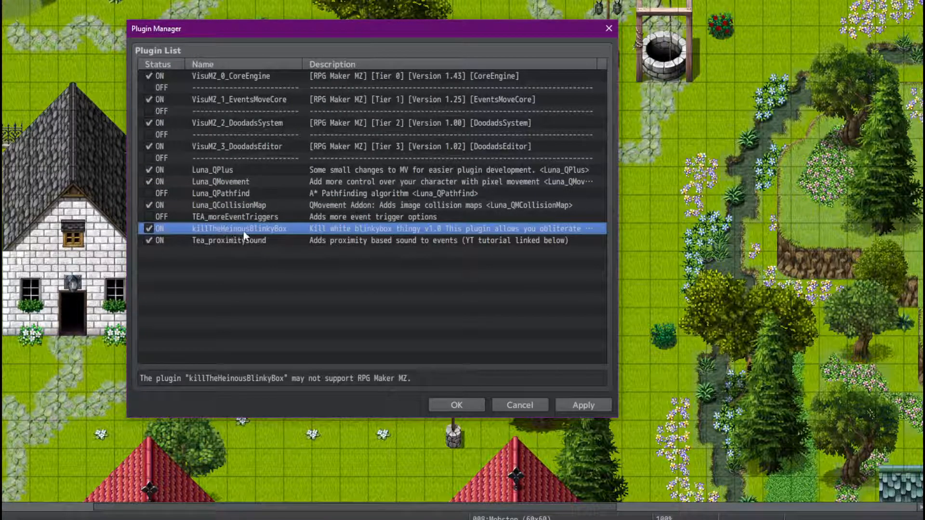
pyautogui.click(456, 405)
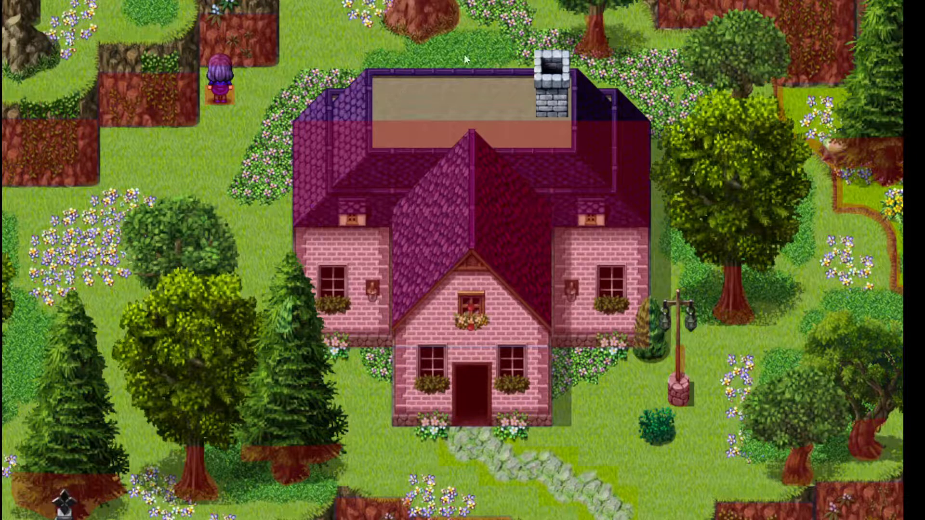
# Playtest the collision around the northern pink house by walking the character past its trees and cliff edge to the grassy ramp
pyautogui.press('Down')
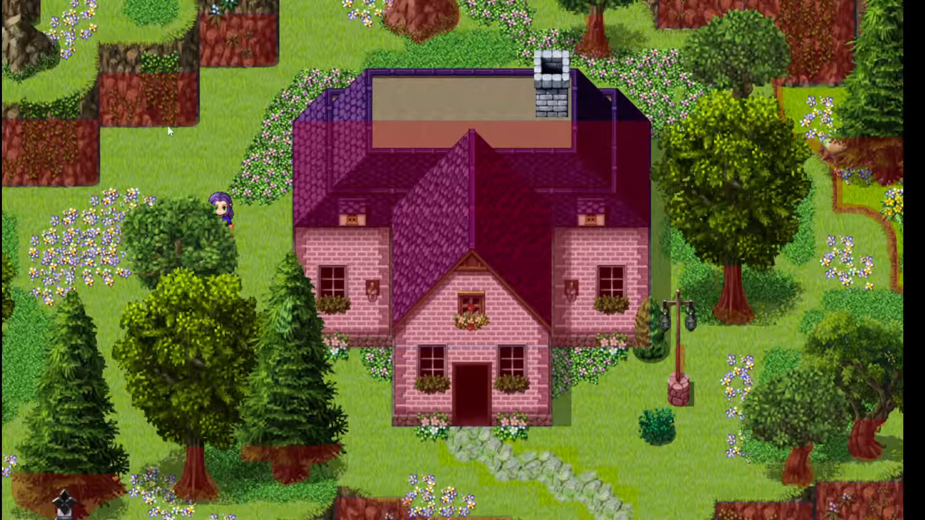
pyautogui.press('Down')
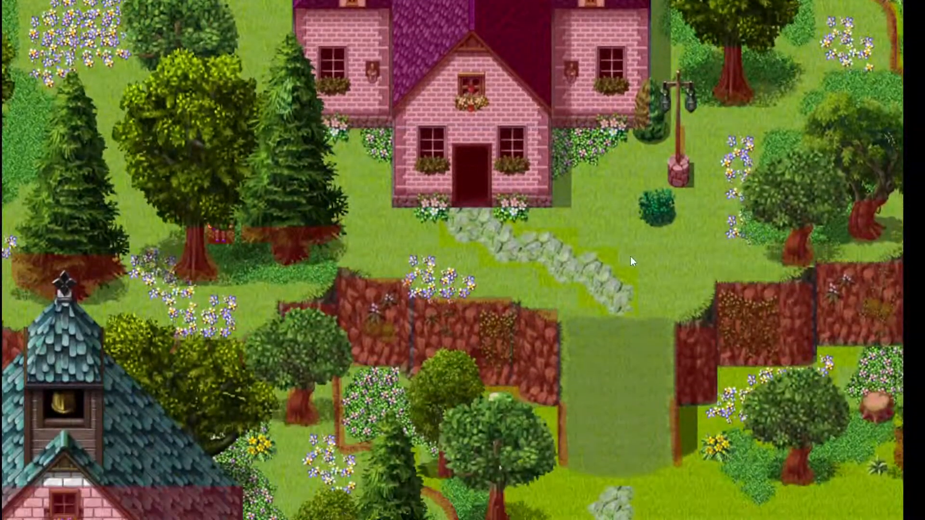
pyautogui.press('Down')
pyautogui.press('Right')
pyautogui.press('Up')
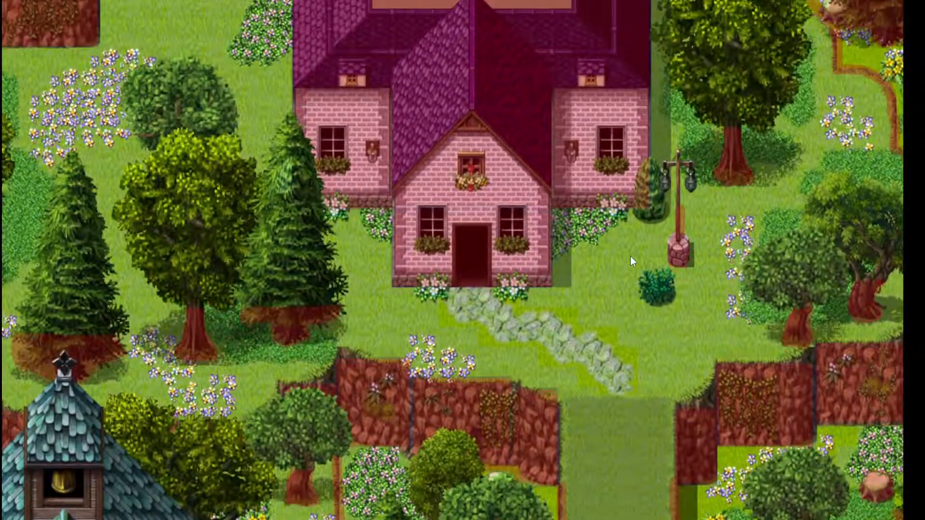
pyautogui.press('Right')
pyautogui.press('Down')
pyautogui.press('Right')
pyautogui.press('Down')
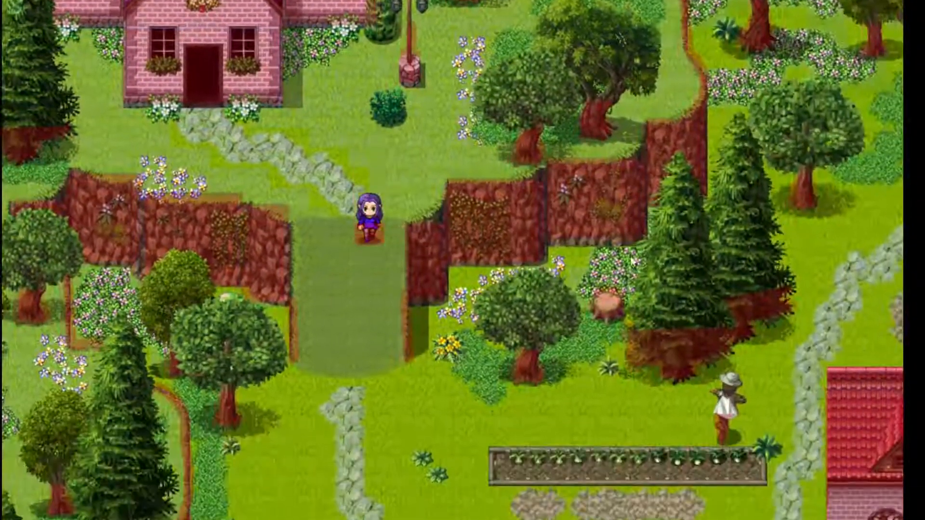
# Walk the character down the ramp and through the vegetable beds to the scarecrow to check the garden's collision
pyautogui.press('Down')
pyautogui.press('Right')
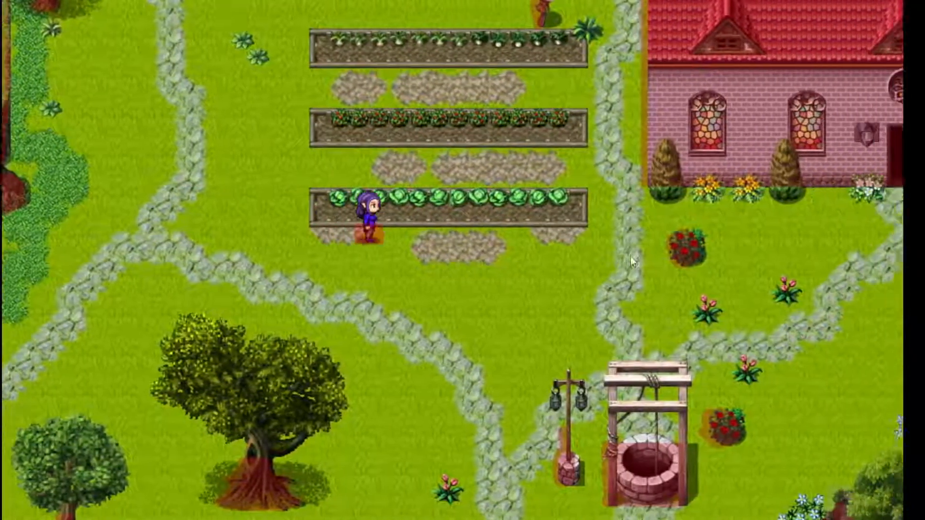
pyautogui.press('Up')
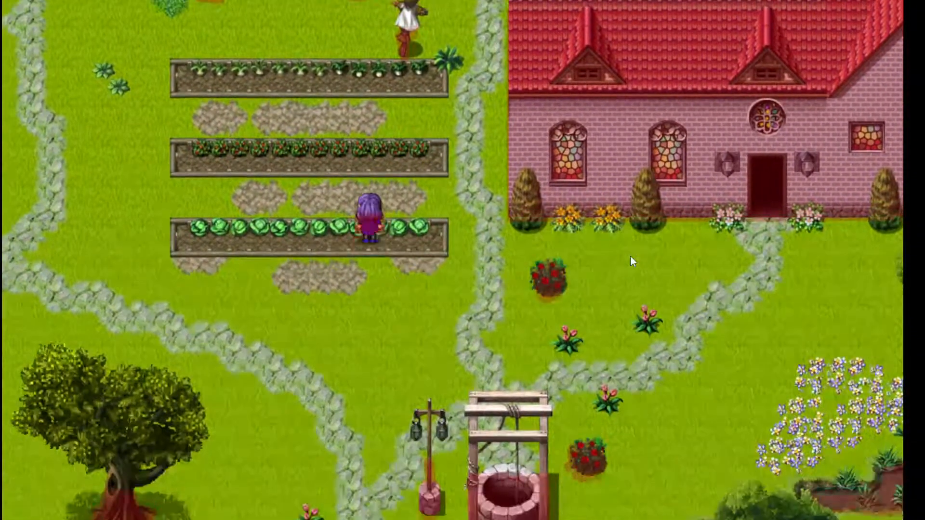
pyautogui.press('Up')
pyautogui.press('Right')
pyautogui.press('Down')
pyautogui.press('Left')
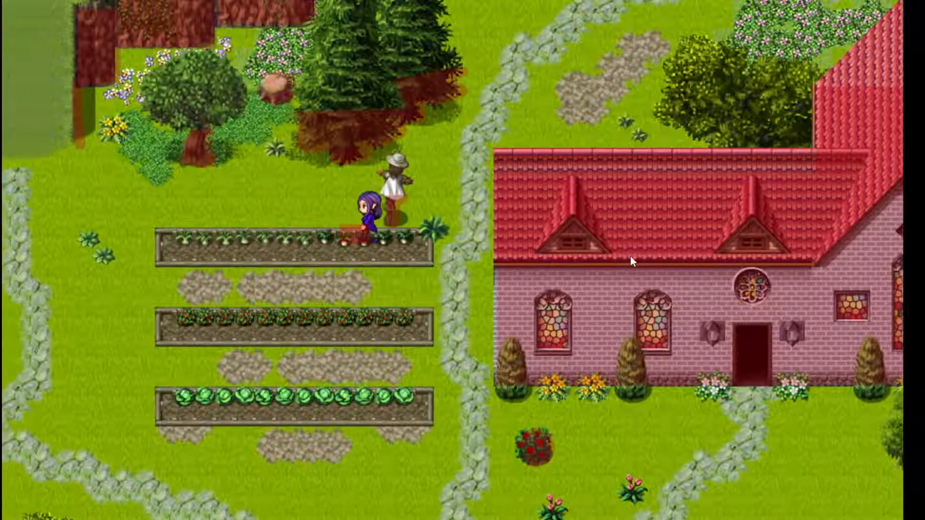
# Walk the character repeatedly up and down across the three vegetable beds to test whether they block movement
pyautogui.press('Up')
pyautogui.press('Down')
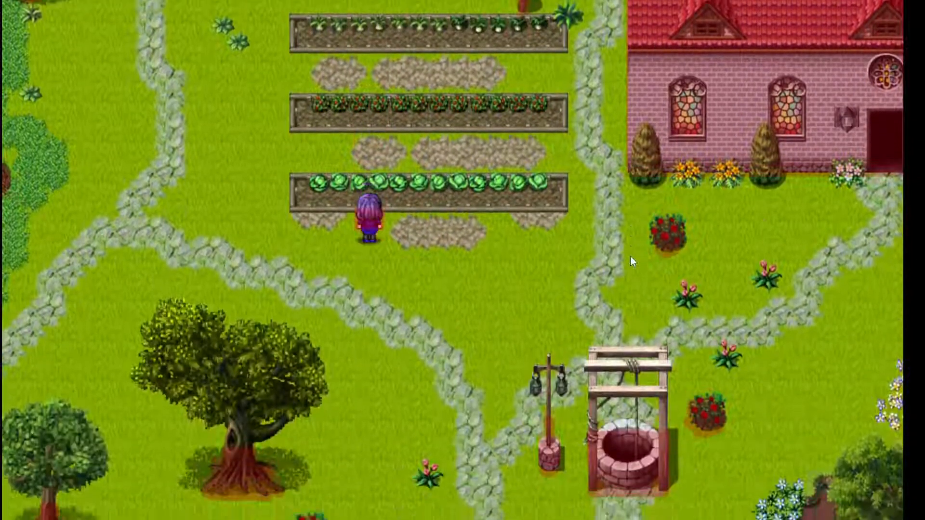
pyautogui.press('Up')
pyautogui.press('Up')
pyautogui.press('Down')
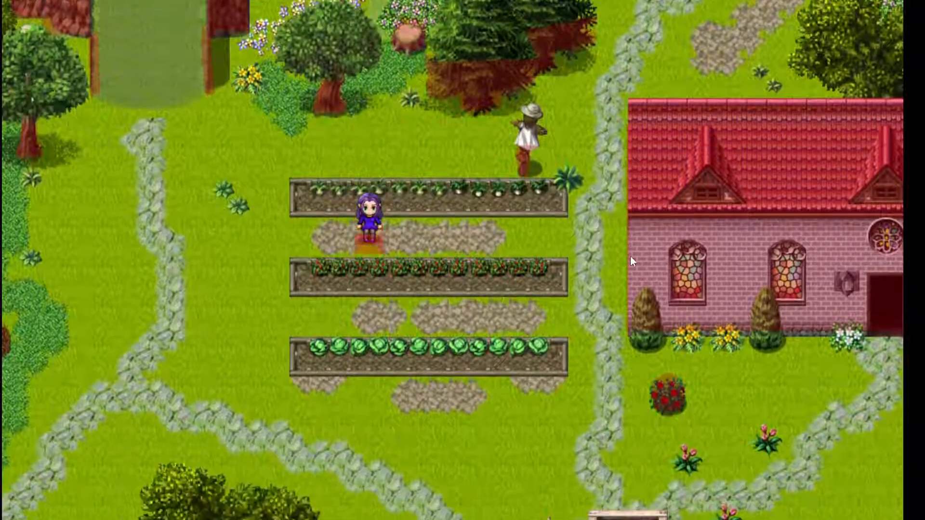
pyautogui.press('Up')
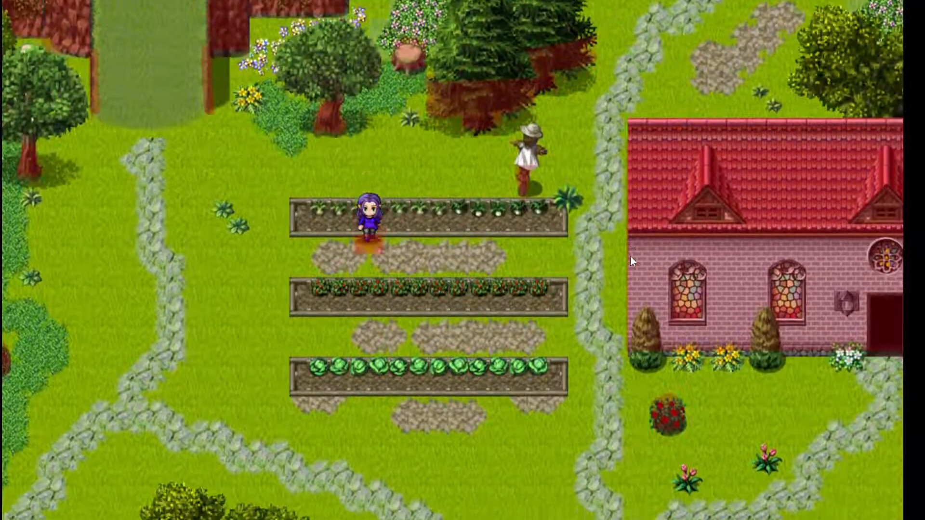
pyautogui.press('Down')
pyautogui.press('Up')
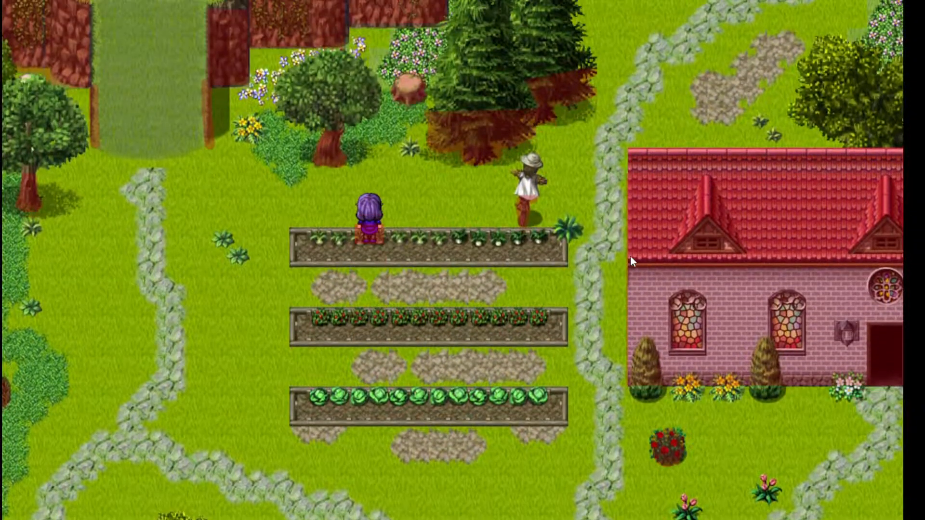
pyautogui.press('Down')
pyautogui.press('Down')
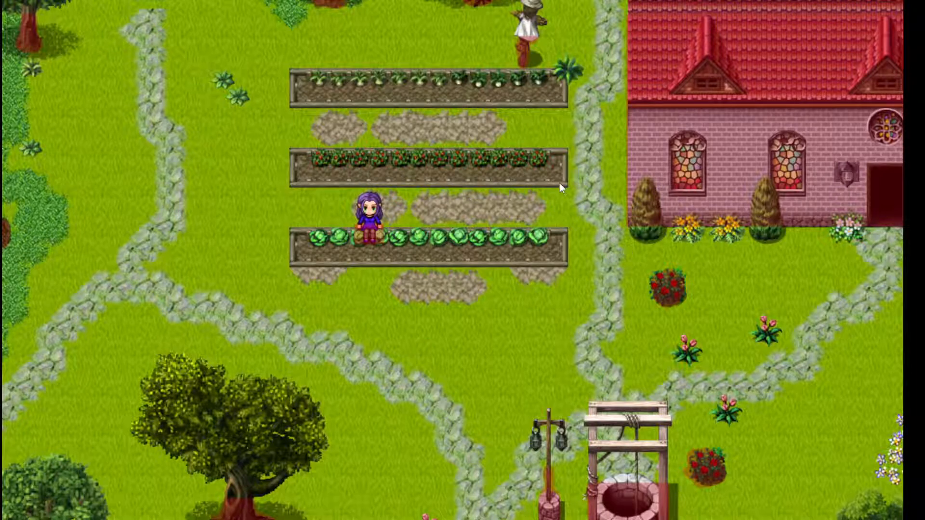
pyautogui.press('Down')
pyautogui.press('Up')
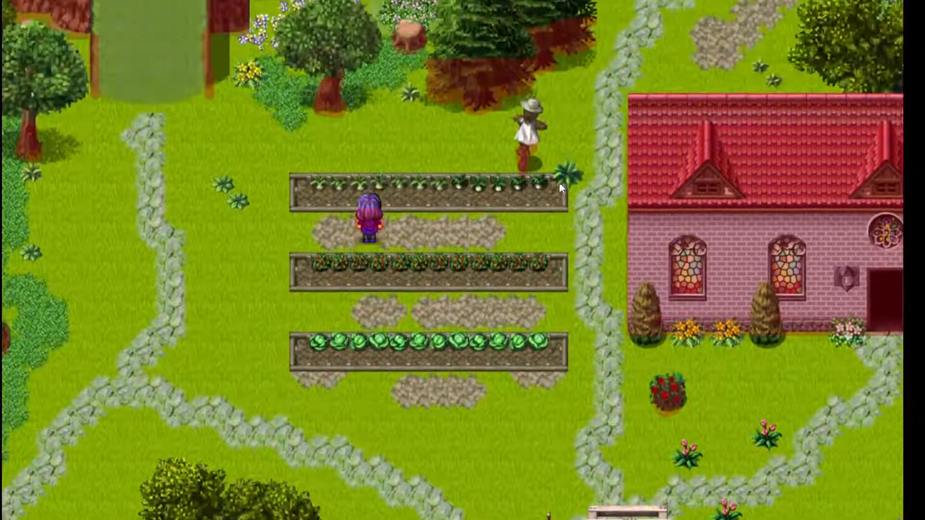
pyautogui.press('Down')
pyautogui.press('Up')
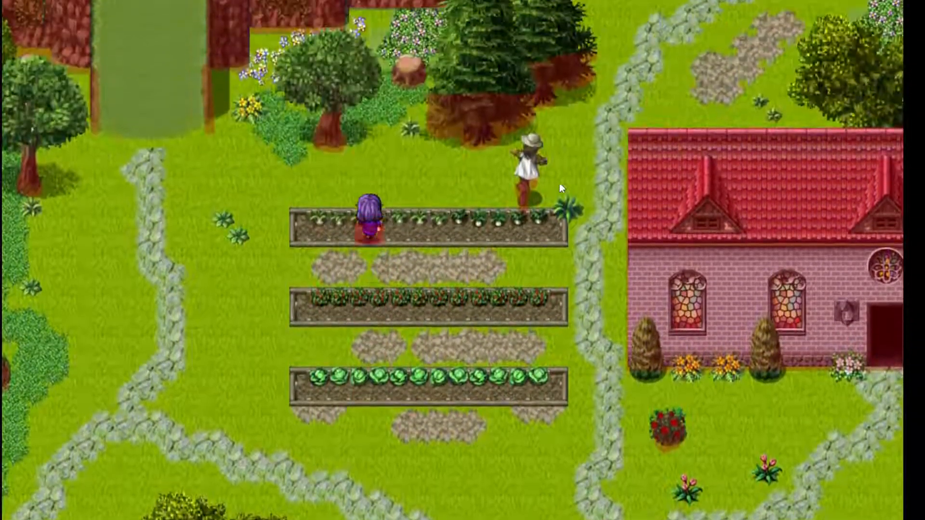
# Walk the character sideways along the cabbage bed and out onto the grass south of the garden
pyautogui.press('Down')
pyautogui.press('Down')
pyautogui.press('Right')
pyautogui.press('Left')
pyautogui.press('Up')
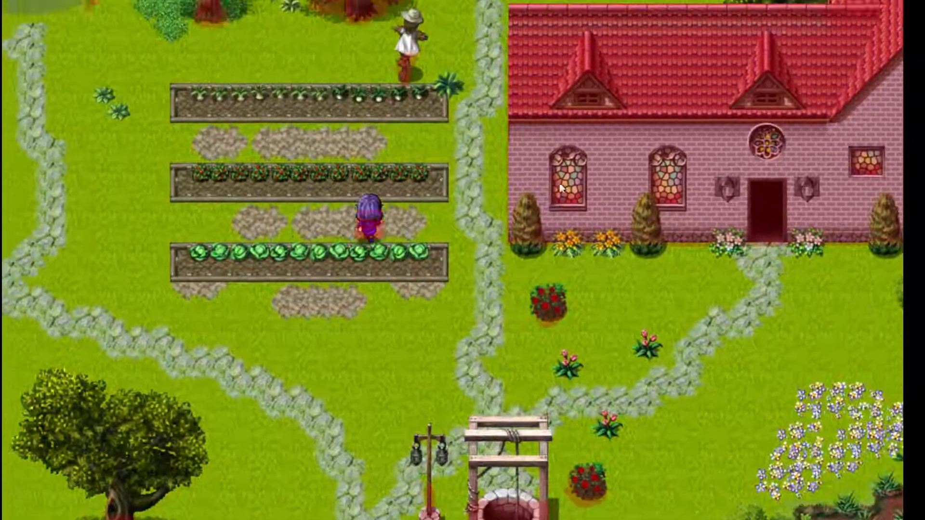
pyautogui.press('Down')
pyautogui.press('Right')
pyautogui.press('Left')
pyautogui.press('Up')
pyautogui.press('Left')
pyautogui.press('Down')
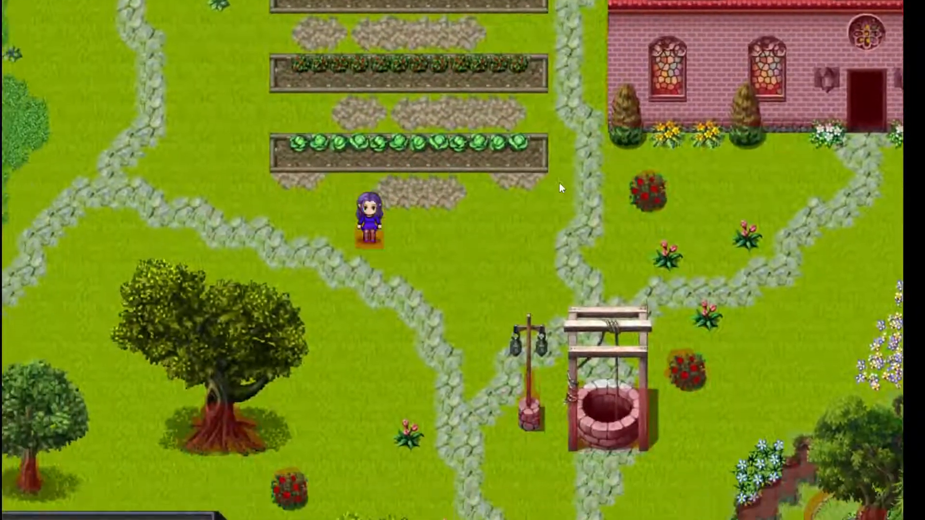
# Walk the character behind the well and across the meadow to the twisted tree to test their collision areas
pyautogui.press('Right')
pyautogui.press('Right')
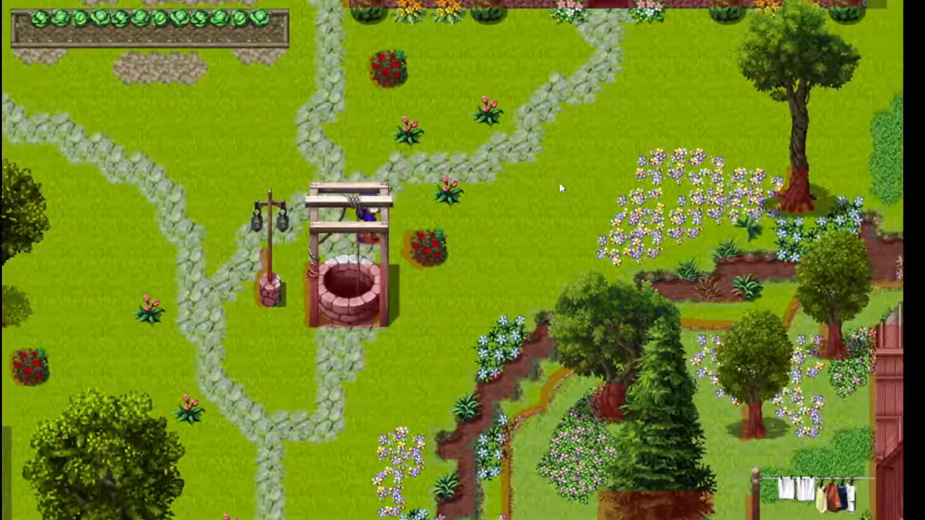
pyautogui.press('Right')
pyautogui.press('Down')
pyautogui.press('Right')
pyautogui.press('Up')
pyautogui.press('Right')
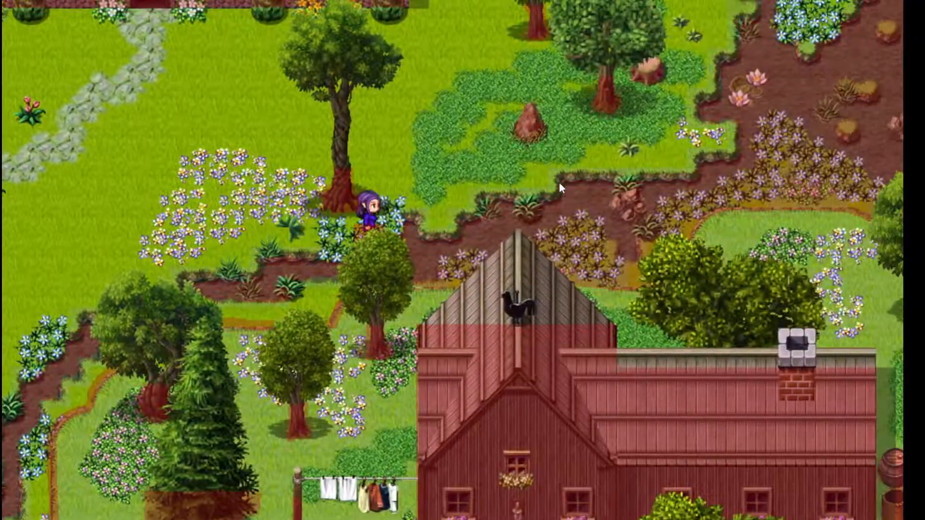
# Test the collision of the pointed rock, tree, stump and stream bank east of the church by walking around them
pyautogui.press('Left')
pyautogui.press('Up')
pyautogui.press('Right')
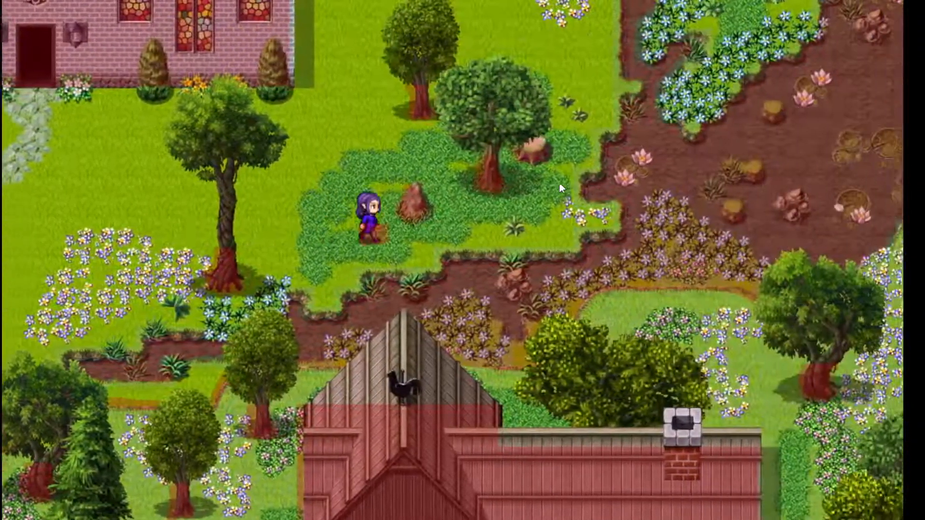
pyautogui.press('Right')
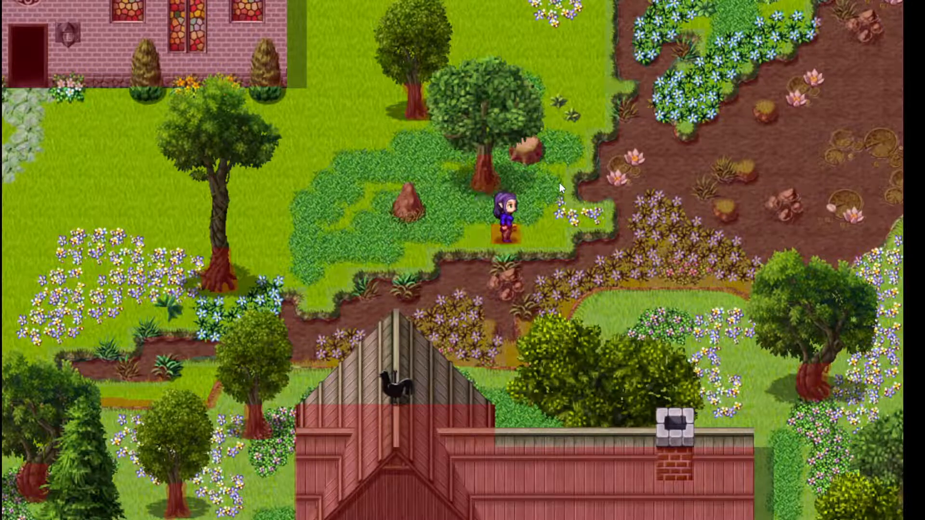
pyautogui.press('Left')
pyautogui.press('Right')
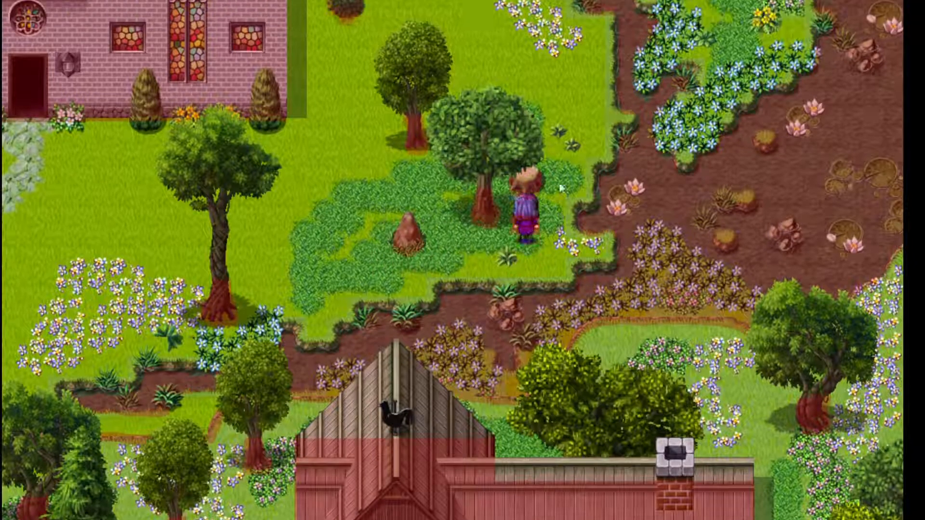
pyautogui.press('Up')
pyautogui.press('Down')
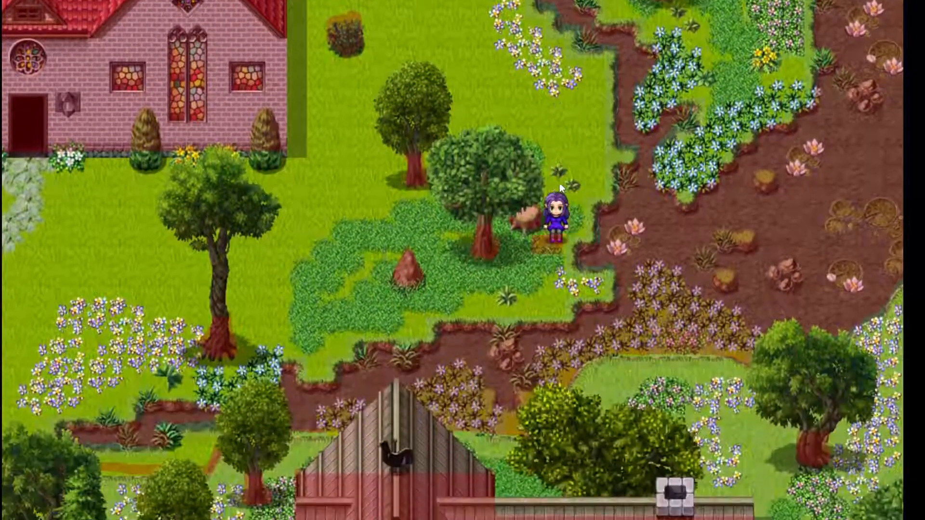
# Walk the character back around the twisted tree and flower patch, testing the collision along the stream's northern bank
pyautogui.press('Left')
pyautogui.press('Left')
pyautogui.press('Down')
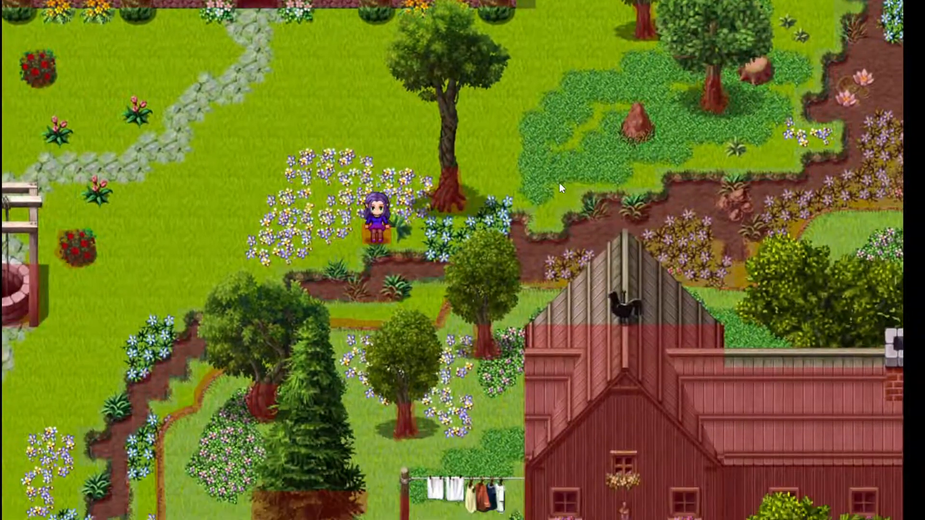
pyautogui.press('Up')
pyautogui.press('Right')
pyautogui.press('Down')
pyautogui.press('Left')
pyautogui.press('Right')
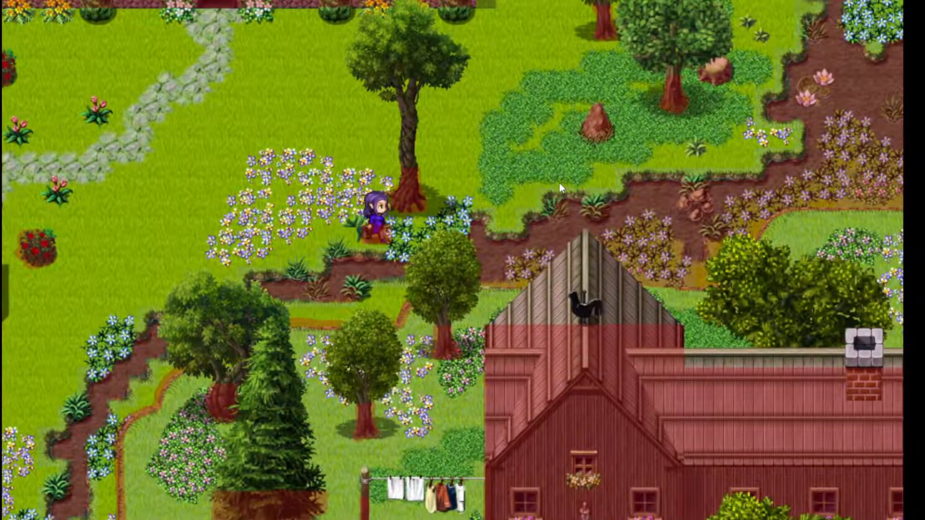
pyautogui.press('Left')
pyautogui.press('Right')
pyautogui.press('Left')
pyautogui.press('Left')
pyautogui.press('Down')
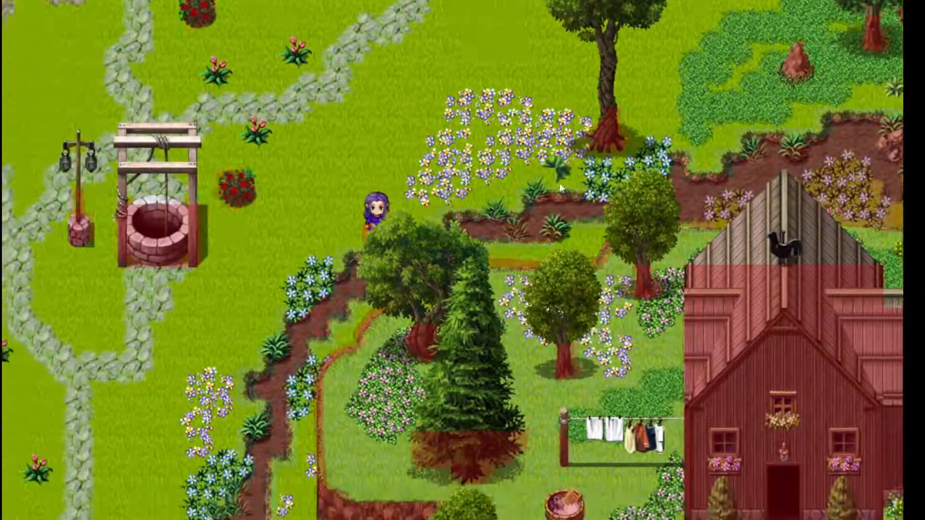
# Follow the stream's west bank south past the trees and walk the character onto the wooden bridge
pyautogui.press('Down')
pyautogui.press('Left')
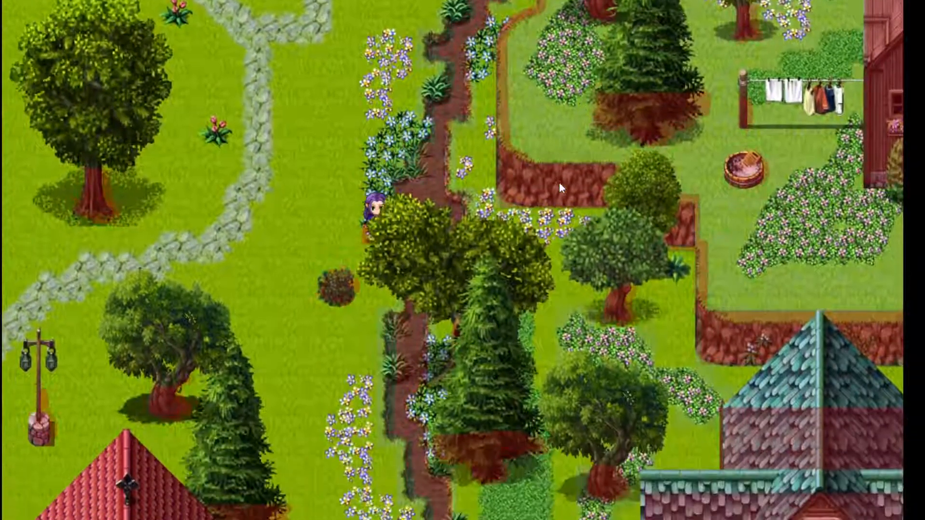
pyautogui.press('Down')
pyautogui.press('Right')
pyautogui.press('Down')
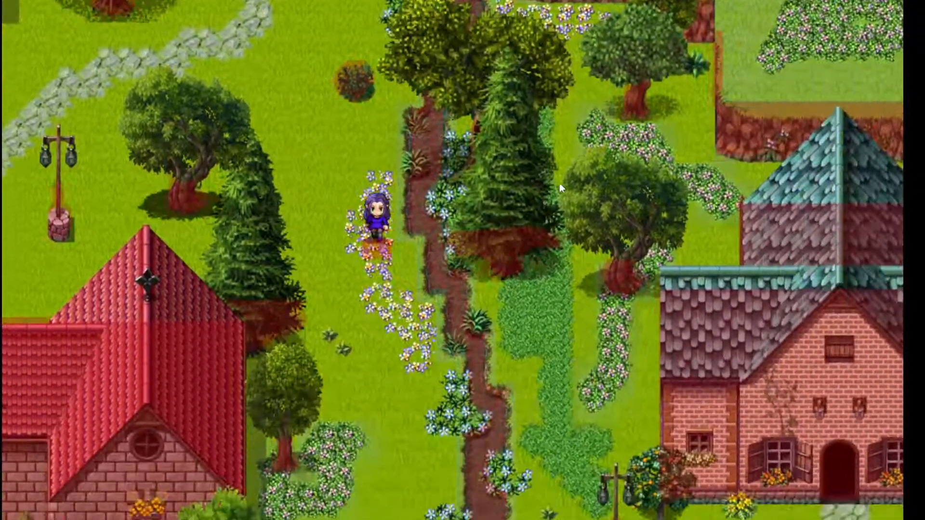
pyautogui.press('Down')
pyautogui.press('Right')
pyautogui.press('Down')
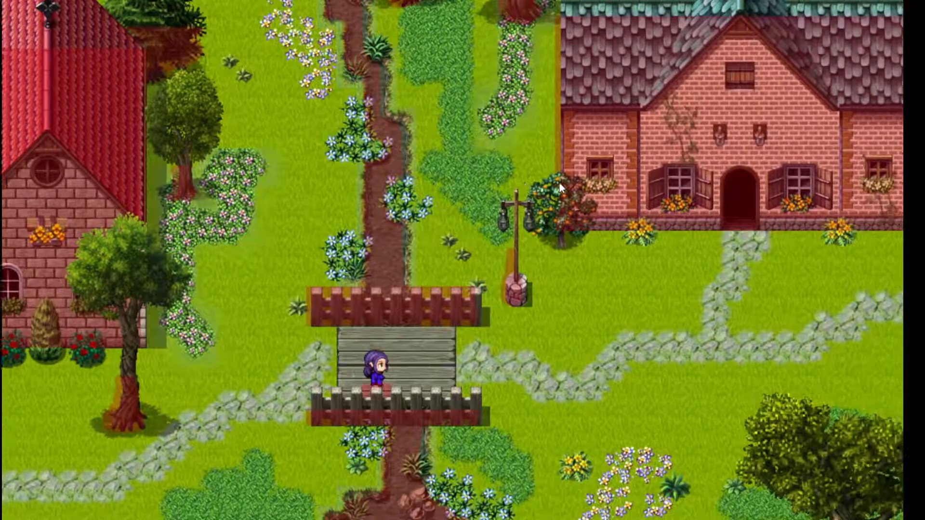
# Test the collision of the bridge's railings by walking the character on the bridge and around its western end
pyautogui.press('Right')
pyautogui.press('Left')
pyautogui.press('Up')
pyautogui.press('Left')
pyautogui.press('Up')
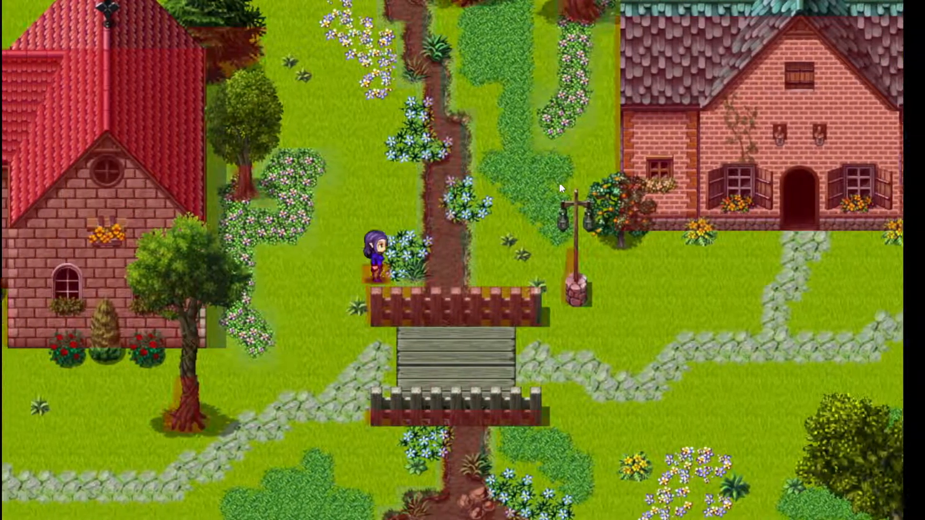
pyautogui.press('Down')
pyautogui.press('Down')
pyautogui.press('Up')
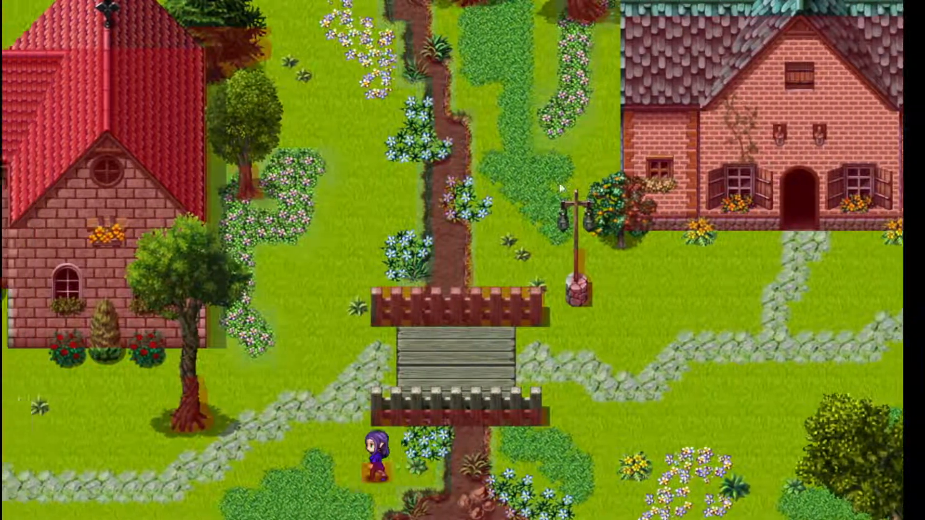
# Cross the bridge and walk the character around the lamp post toward the brick house's front path
pyautogui.press('Right')
pyautogui.press('Right')
pyautogui.press('Up')
pyautogui.press('Left')
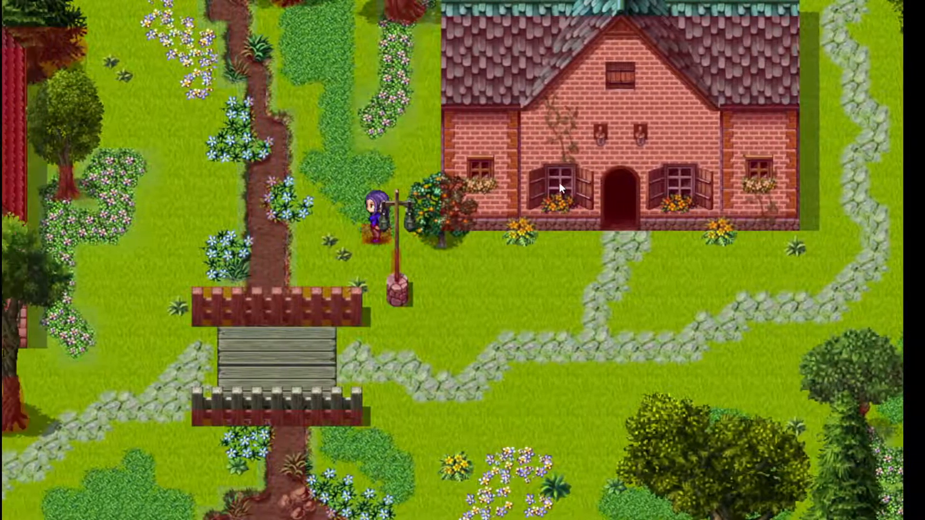
pyautogui.press('Down')
pyautogui.press('Up')
pyautogui.press('Right')
pyautogui.press('Down')
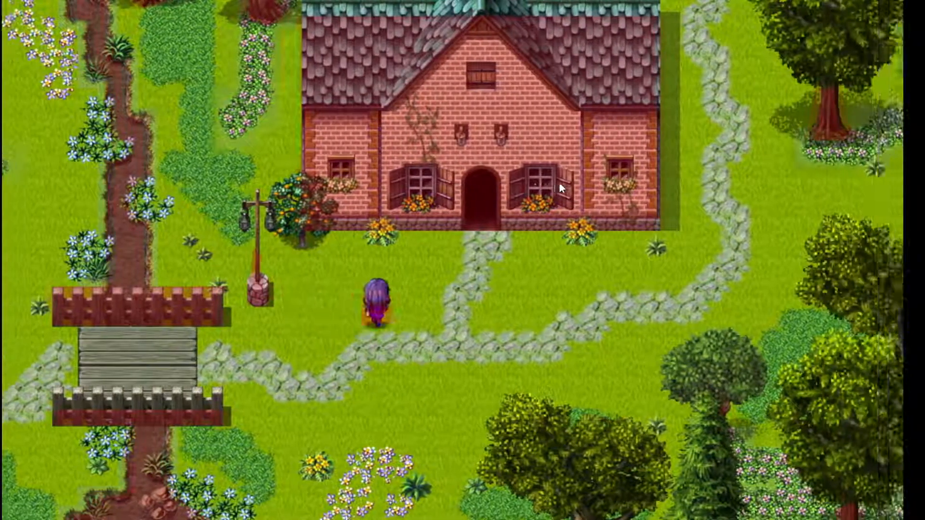
# Walk the character behind and between the lamp post and fruit bush beside the brick house to test their collision
pyautogui.press('Left')
pyautogui.press('Right')
pyautogui.press('Up')
pyautogui.press('Left')
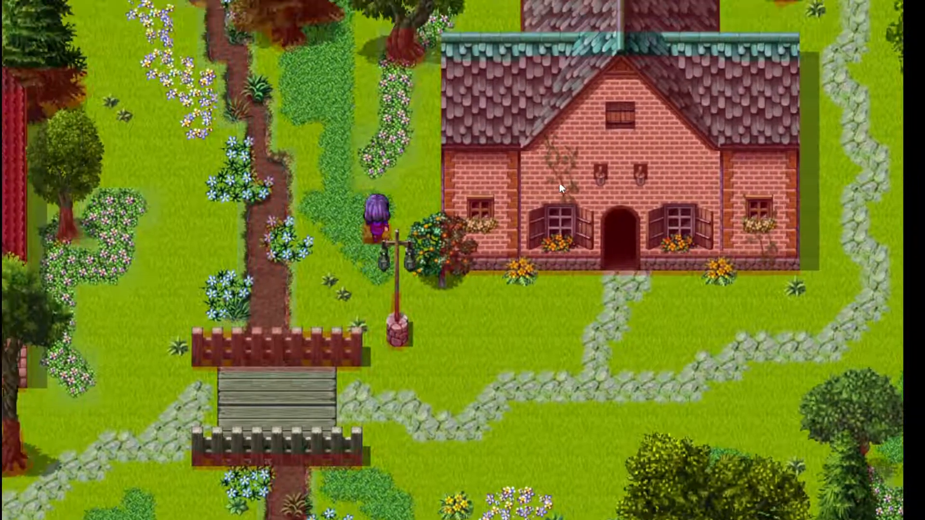
pyautogui.press('Right')
pyautogui.press('Down')
pyautogui.press('Up')
pyautogui.press('Left')
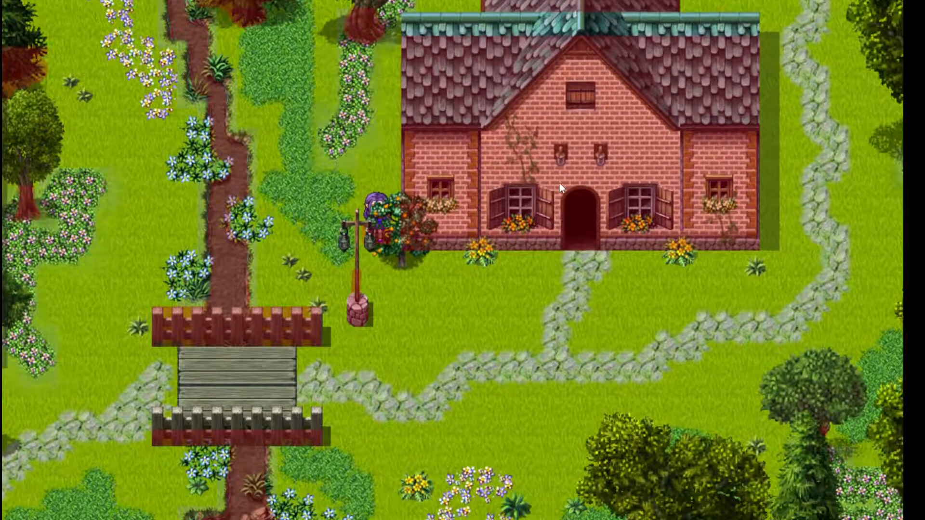
pyautogui.press('Down')
pyautogui.press('Up')
pyautogui.press('Down')
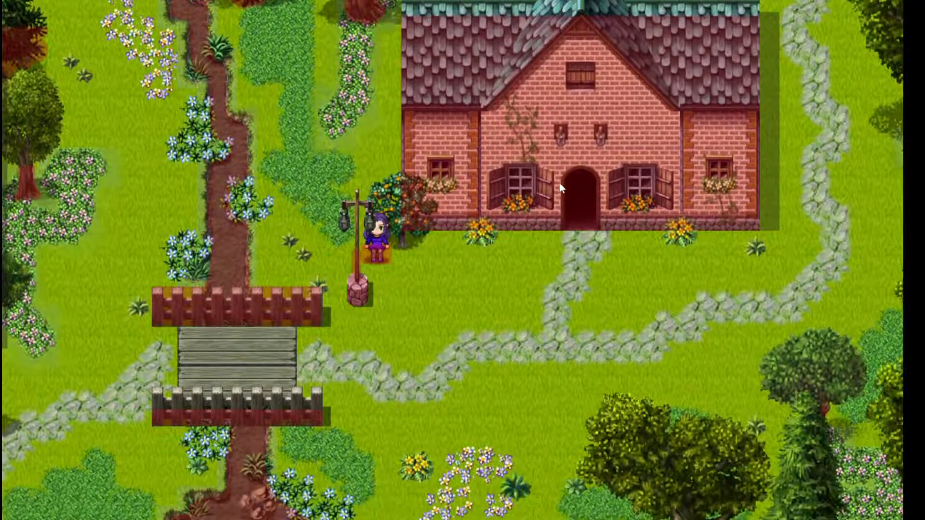
# Test the collision between the lamp post and the brick house's corner by walking the character around the fruit bush there
pyautogui.press('Up')
pyautogui.press('Down')
pyautogui.press('Right')
pyautogui.press('Left')
pyautogui.press('Up')
pyautogui.press('Down')
pyautogui.press('Right')
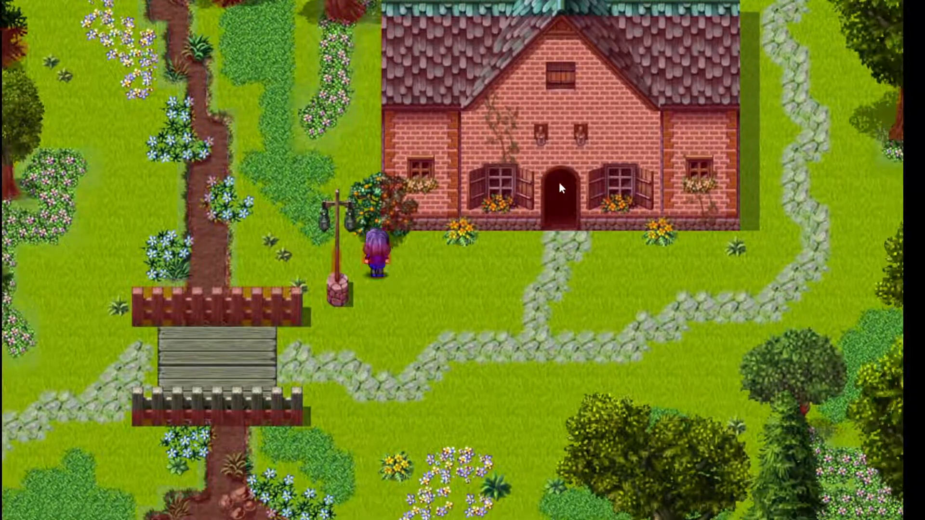
pyautogui.press('Left')
pyautogui.press('Up')
pyautogui.press('Down')
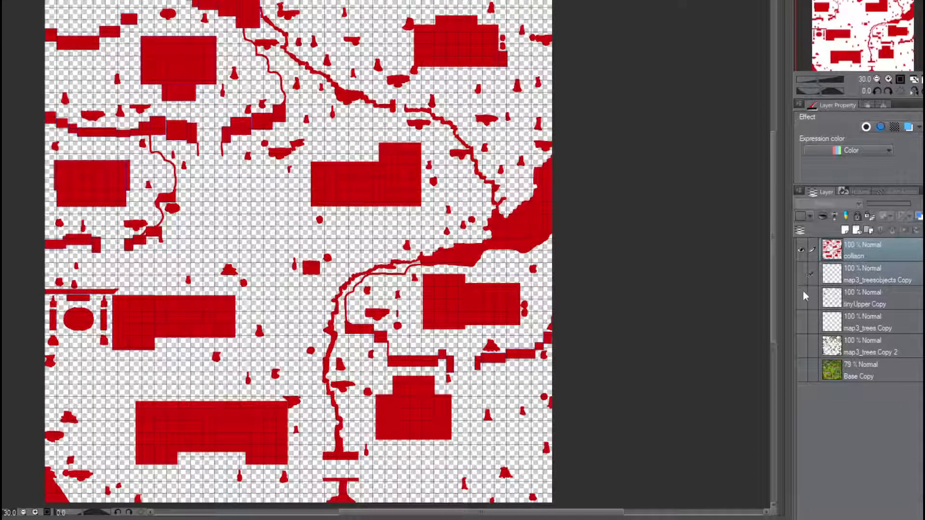
# Switch to Clip Studio Paint and show the five hidden map layers beneath the collision layer, from map3_treesobjects Copy to Base Copy
pyautogui.click(801, 274)
pyautogui.click(800, 297)
pyautogui.click(801, 322)
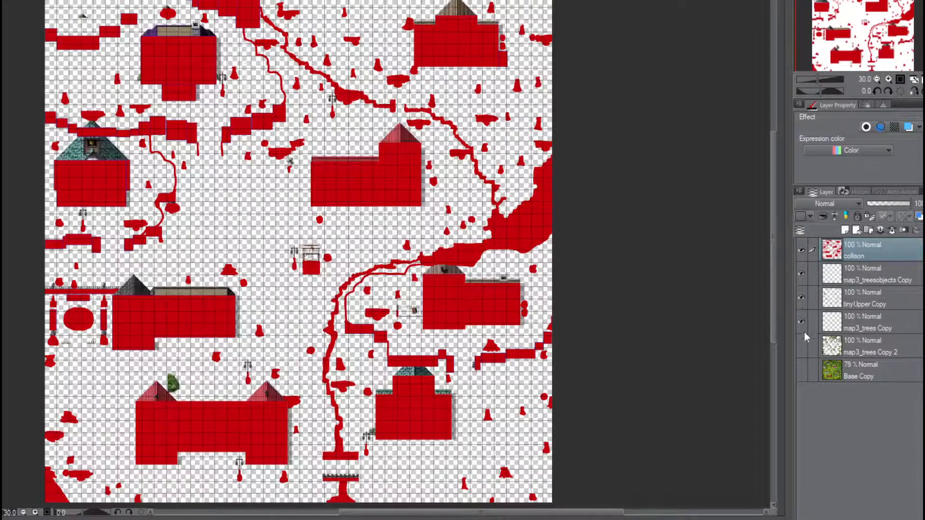
pyautogui.click(801, 346)
pyautogui.click(802, 370)
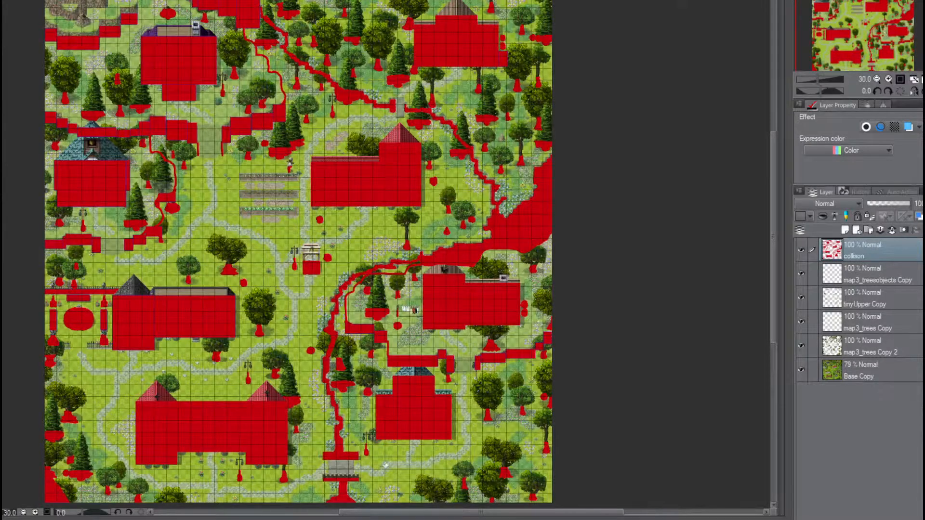
# Extend the brick house's red collision over the adjoining fruit bush with a filled rectangle and brush strokes around its trunk
pyautogui.scroll(8, 381, 437)
pyautogui.scroll(3, 377, 437)
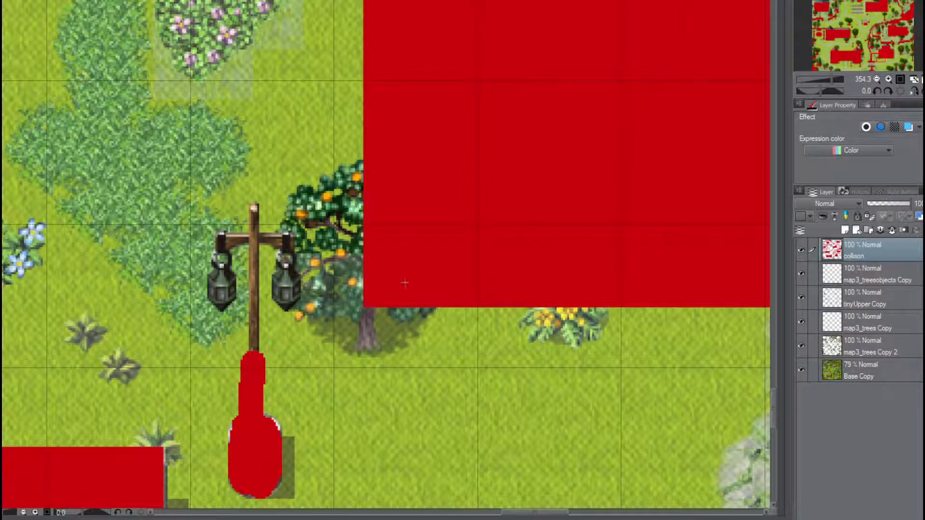
pyautogui.moveTo(364, 251); pyautogui.dragTo(281, 309)
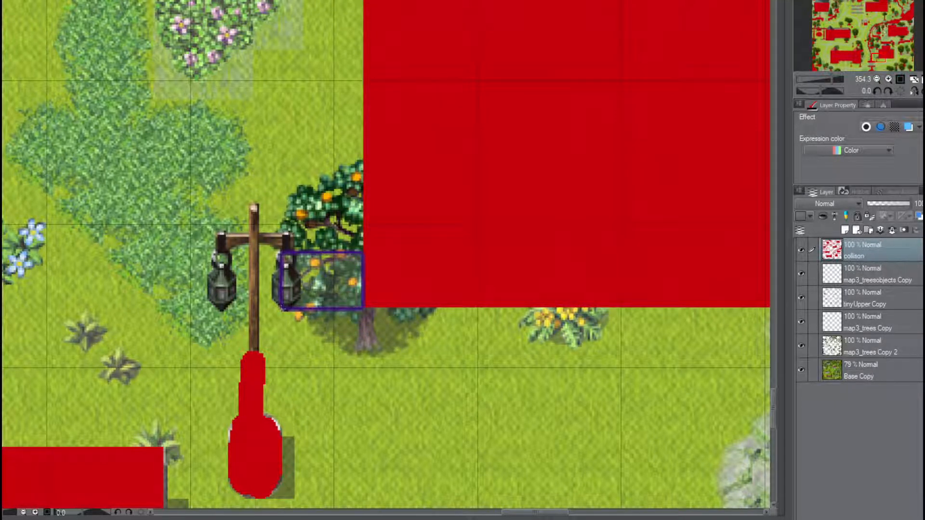
pyautogui.moveTo(283, 308)
pyautogui.mouseDown()
pyautogui.moveTo(268, 308)
pyautogui.moveTo(446, 357)
pyautogui.moveTo(339, 307)
pyautogui.moveTo(287, 308)
pyautogui.mouseUp()
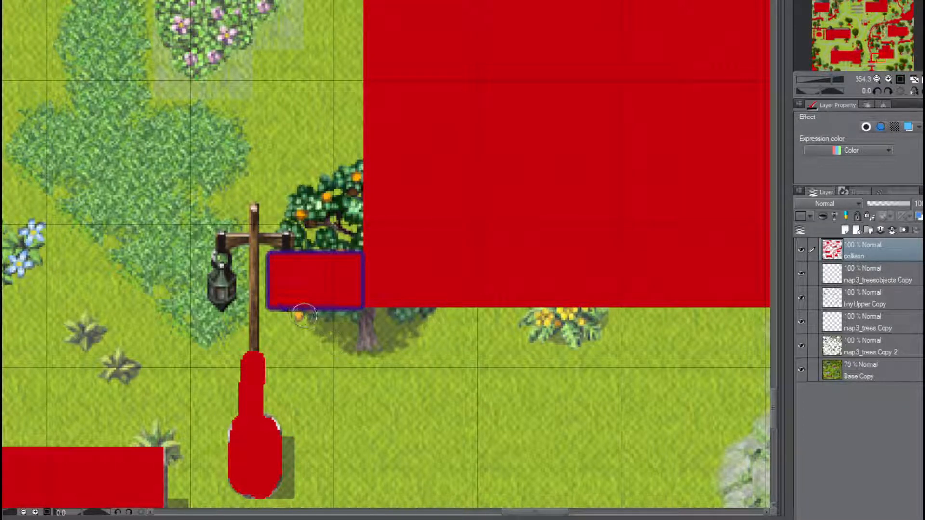
pyautogui.moveTo(305, 310)
pyautogui.mouseDown()
pyautogui.moveTo(353, 340)
pyautogui.moveTo(419, 311)
pyautogui.moveTo(353, 314)
pyautogui.moveTo(365, 322)
pyautogui.moveTo(324, 316)
pyautogui.moveTo(323, 327)
pyautogui.moveTo(382, 345)
pyautogui.moveTo(435, 302)
pyautogui.mouseUp()
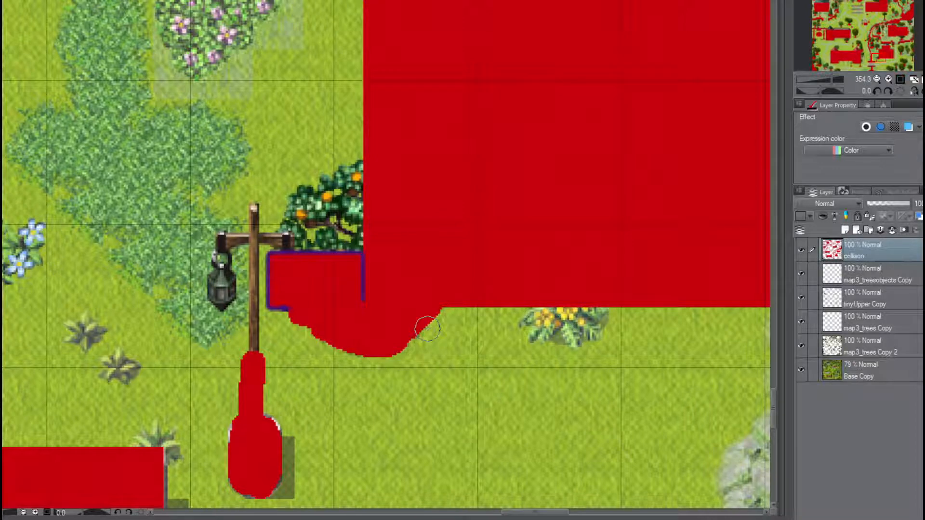
# Add red collision rectangles over the planted upper halves of the three garden beds south of the scarecrow
pyautogui.scroll(-10, 431, 338)
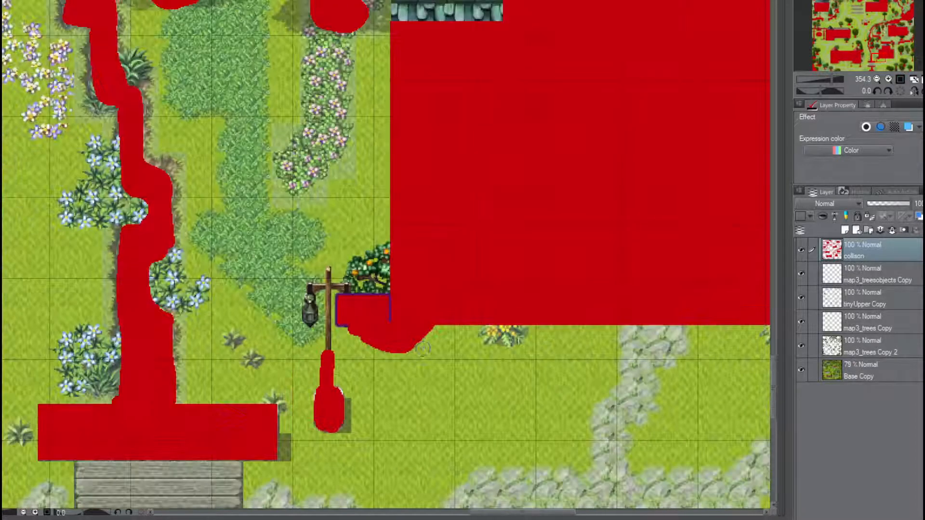
pyautogui.scroll(-4, 407, 342)
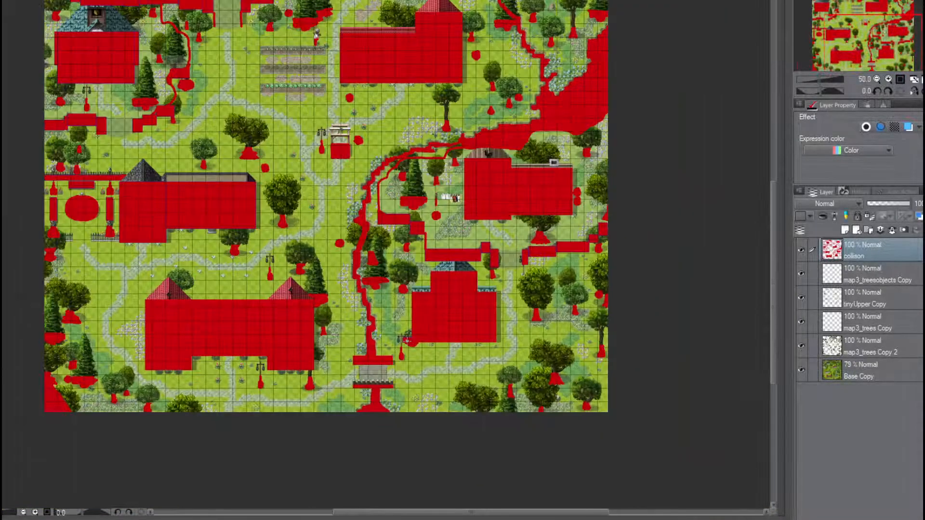
pyautogui.scroll(3, 407, 341)
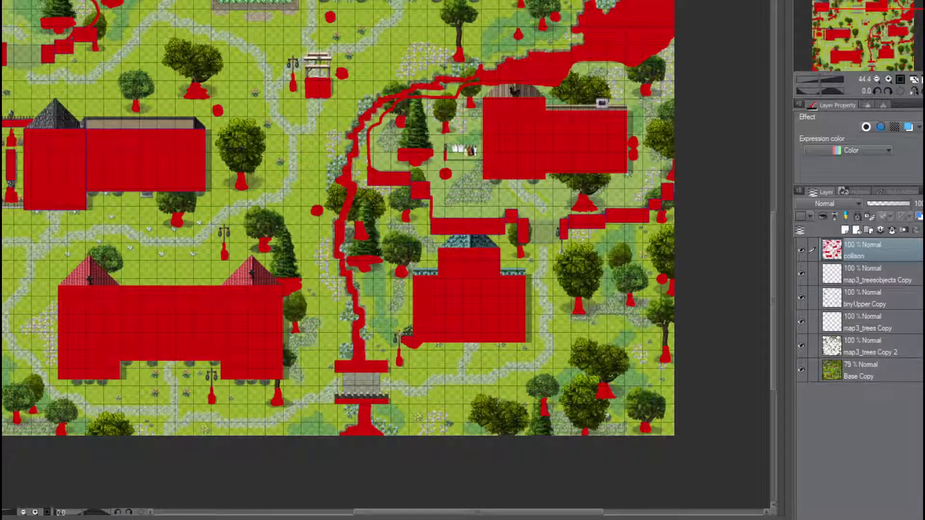
pyautogui.moveTo(835, 13); pyautogui.dragTo(859, 0)
pyautogui.scroll(6, 463, 177)
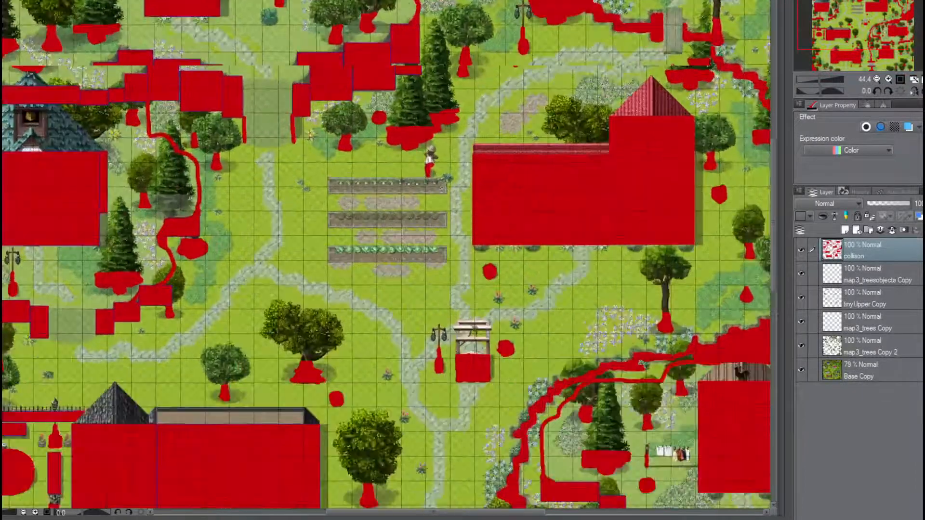
pyautogui.scroll(3, 303, 212)
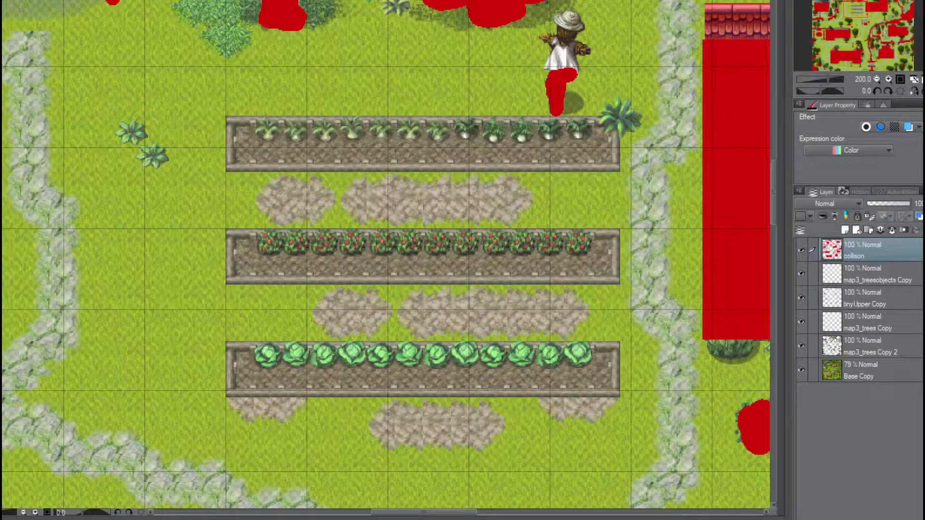
pyautogui.moveTo(223, 114); pyautogui.dragTo(620, 145)
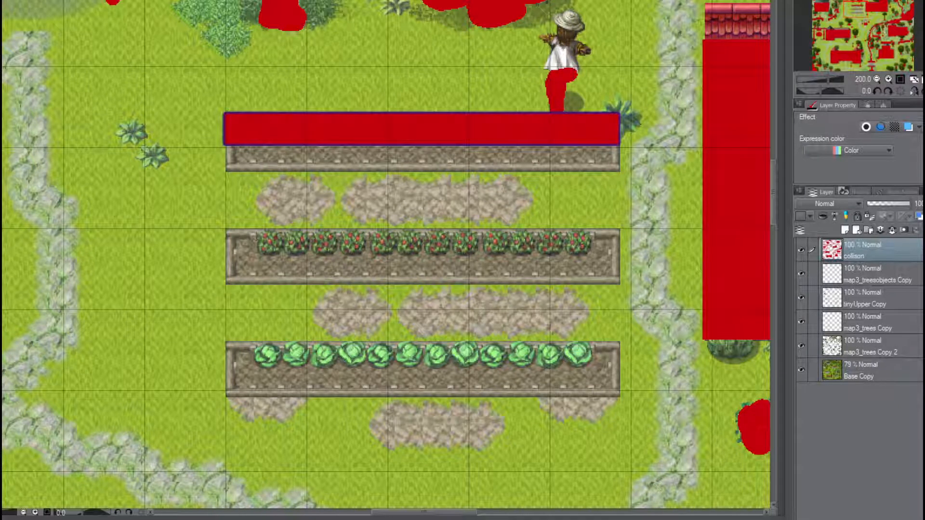
pyautogui.moveTo(224, 227); pyautogui.dragTo(620, 260)
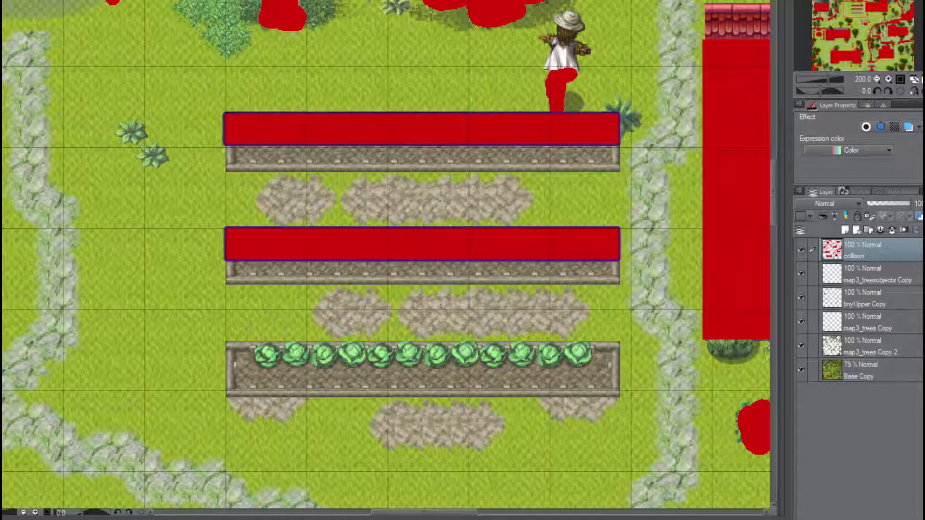
pyautogui.moveTo(225, 340); pyautogui.dragTo(621, 371)
# Replace the thin collision lines on both sides of the grass ramp northwest of the garden beds with narrow filled rectangles
pyautogui.scroll(-4, 437, 393)
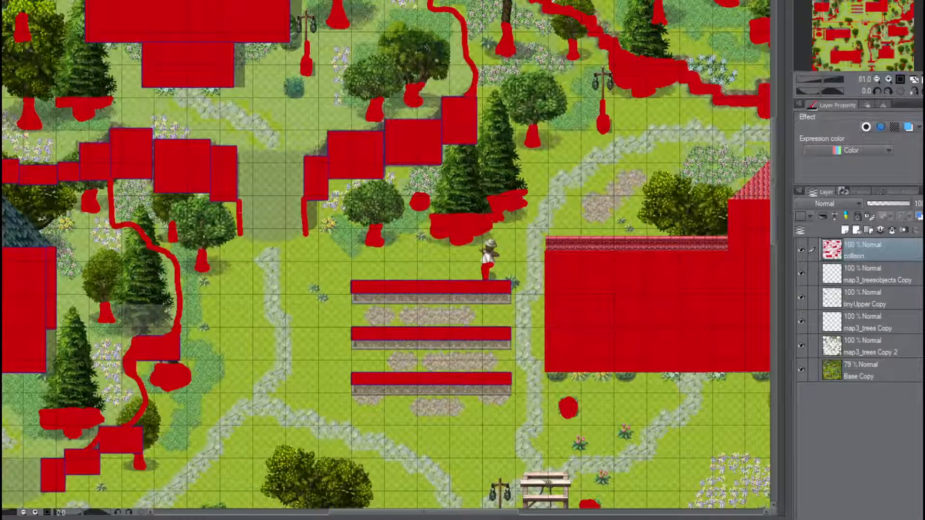
pyautogui.scroll(5, 243, 212)
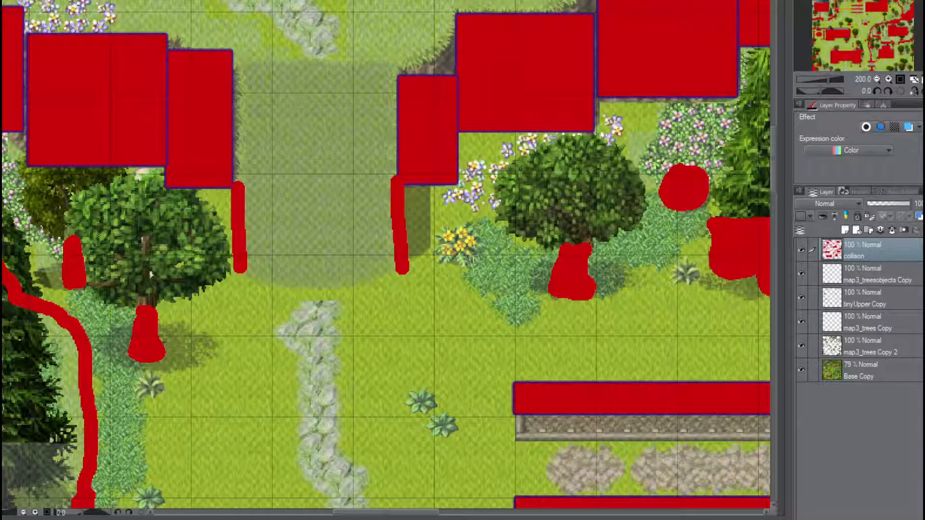
pyautogui.moveTo(279, 201)
pyautogui.mouseDown()
pyautogui.moveTo(243, 199)
pyautogui.moveTo(239, 214)
pyautogui.moveTo(236, 190)
pyautogui.moveTo(243, 223)
pyautogui.mouseUp()
pyautogui.moveTo(401, 269)
pyautogui.mouseDown()
pyautogui.moveTo(392, 182)
pyautogui.moveTo(411, 233)
pyautogui.mouseUp()
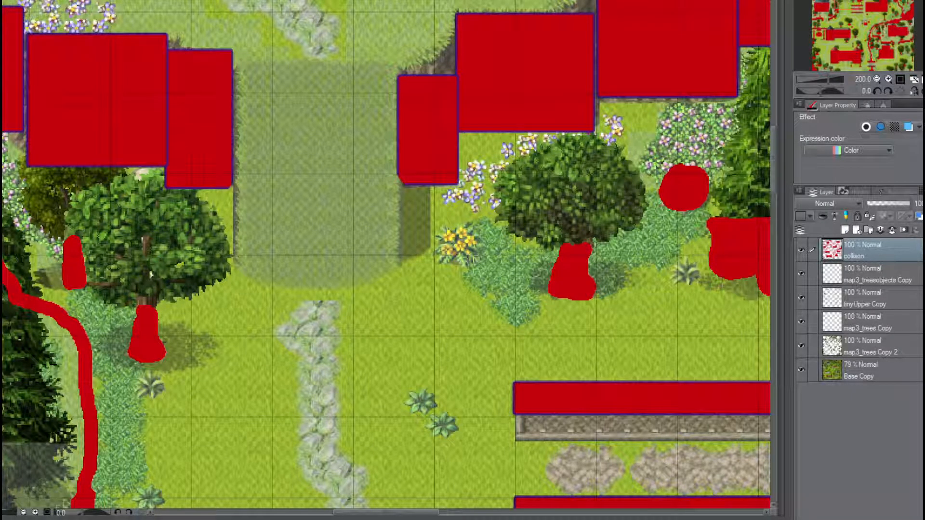
pyautogui.moveTo(225, 188); pyautogui.dragTo(250, 268)
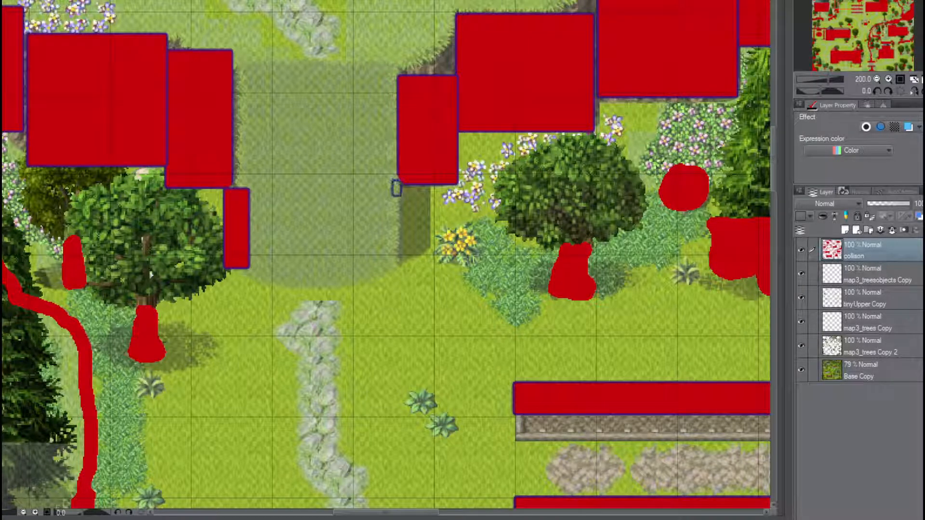
pyautogui.moveTo(402, 195); pyautogui.dragTo(418, 268)
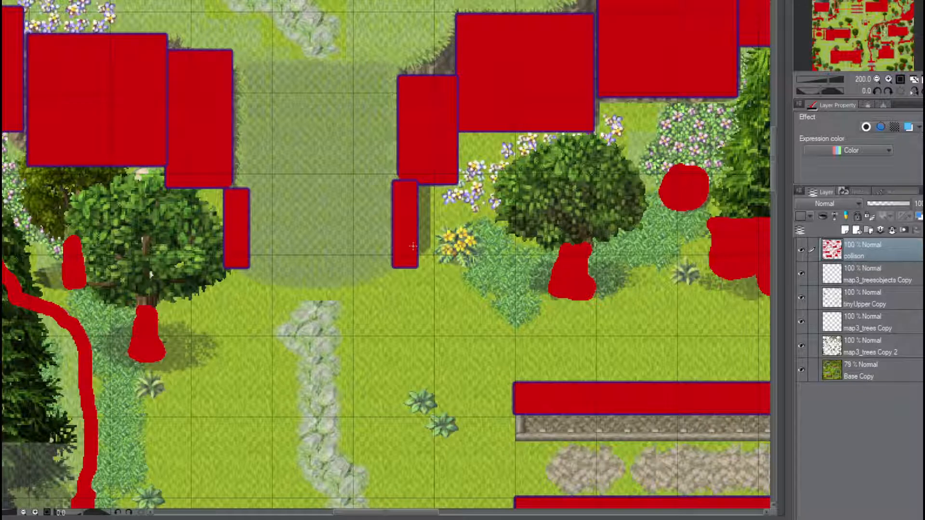
pyautogui.hotkey('ctrl', 'z')
pyautogui.moveTo(391, 183); pyautogui.dragTo(415, 273)
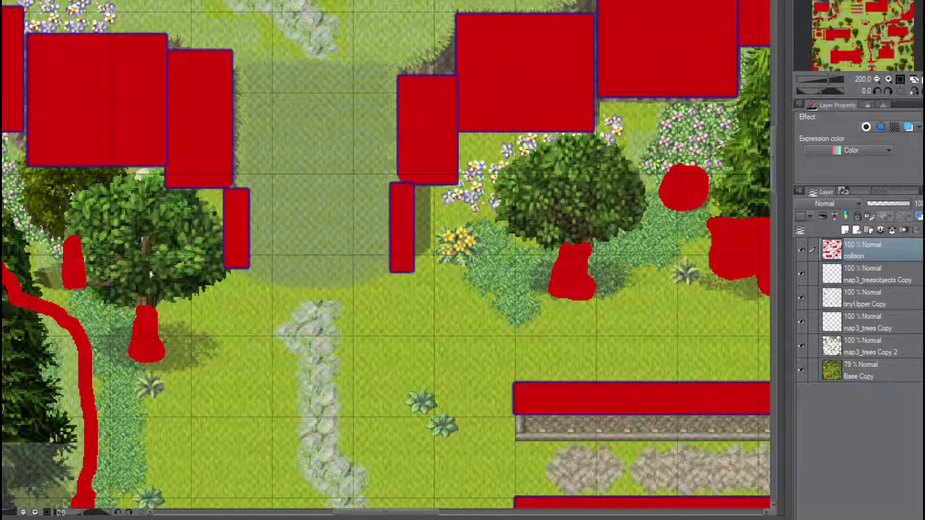
# Hide the five map layers beneath the collision layer and export the collision image as a PNG at 100% scale
pyautogui.scroll(-7, 354, 220)
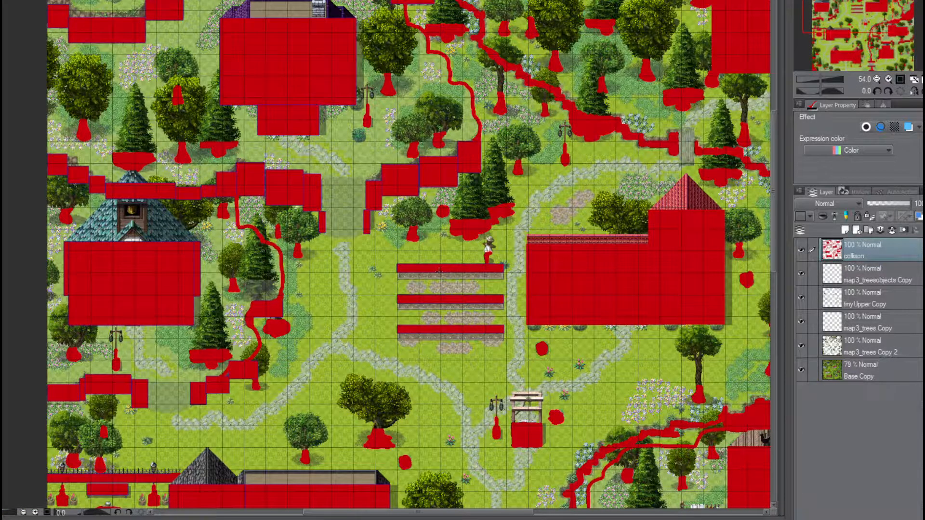
pyautogui.moveTo(868, 8); pyautogui.dragTo(871, 27)
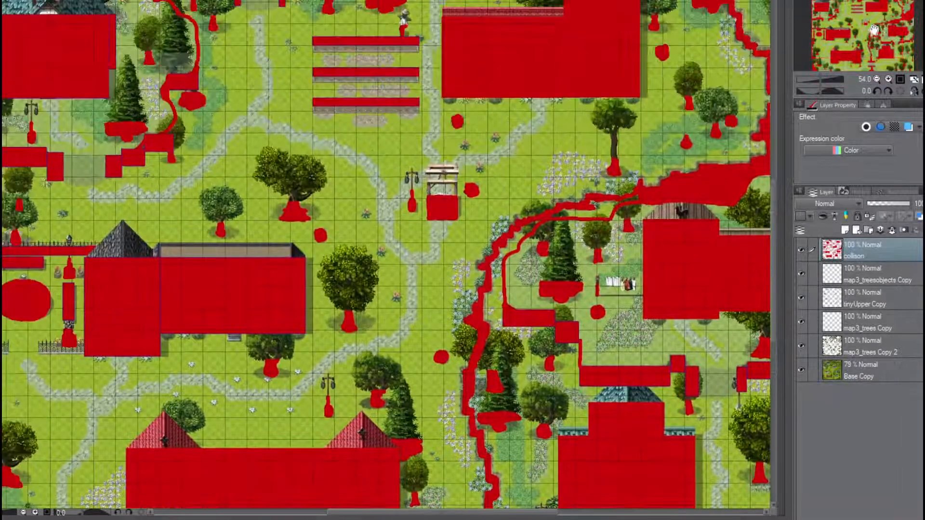
pyautogui.click(801, 275)
pyautogui.click(802, 298)
pyautogui.click(802, 324)
pyautogui.click(802, 344)
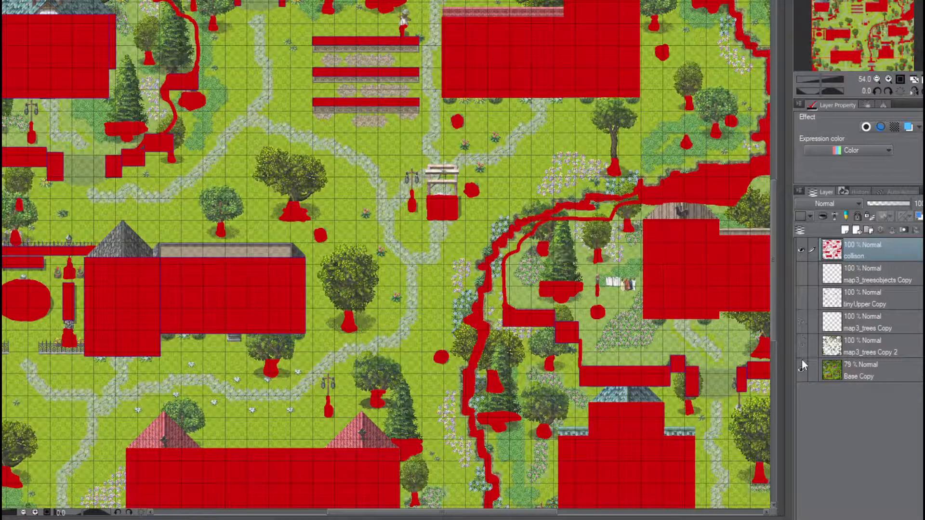
pyautogui.click(801, 367)
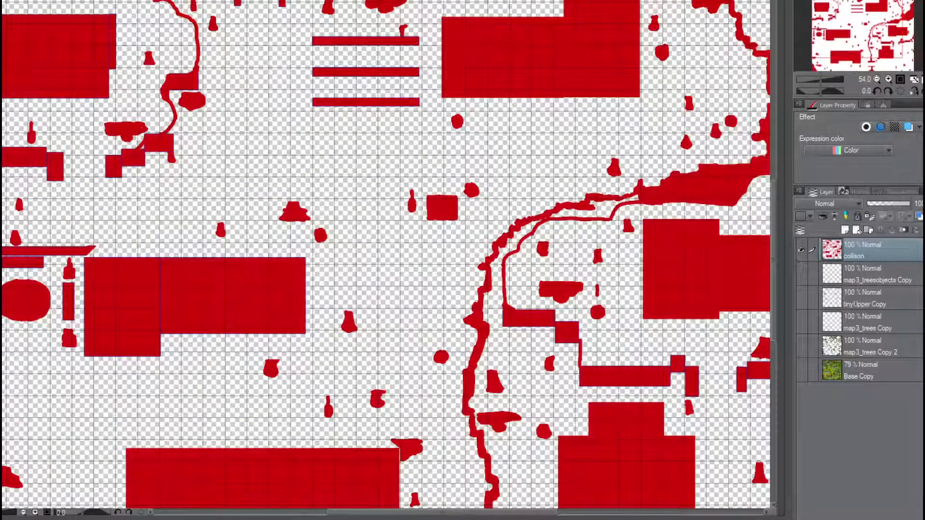
pyautogui.click(49, 120)
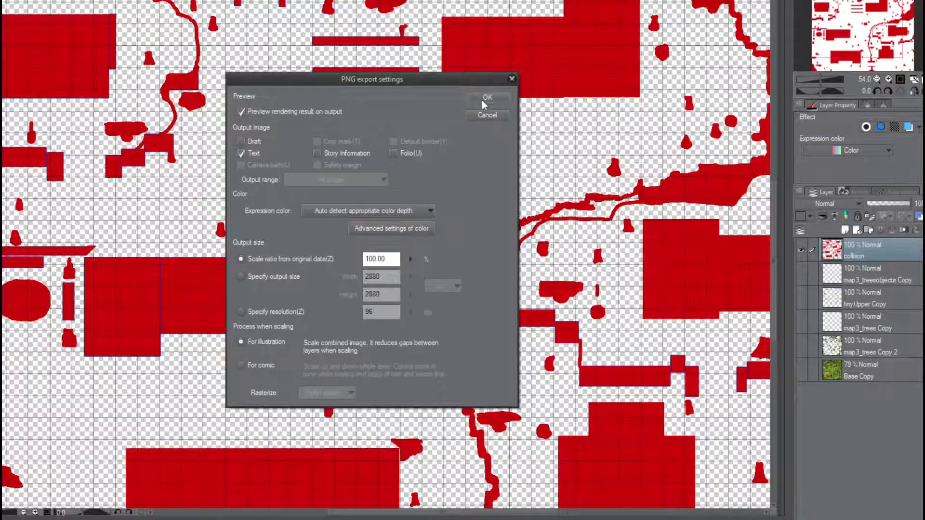
pyautogui.click(486, 98)
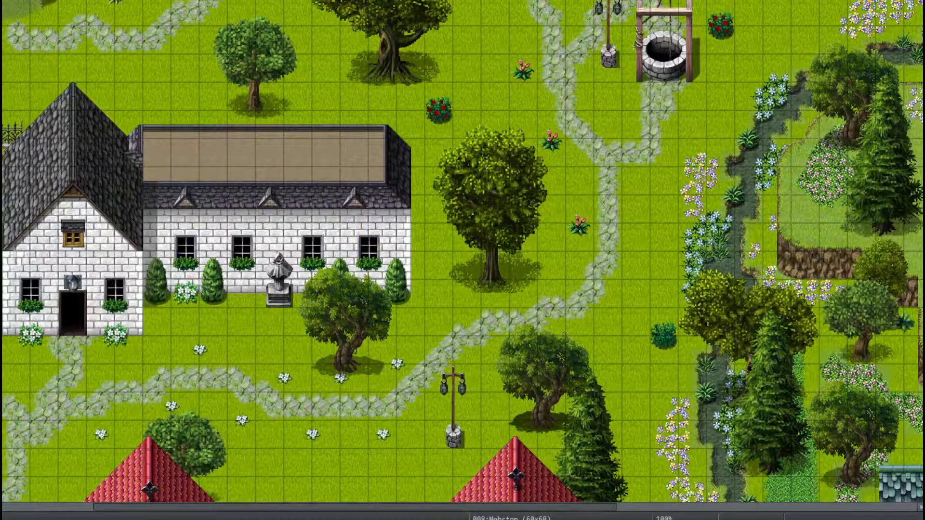
# Switch to RPG Maker MZ, start a playtest with the game changes saved, and walk the character behind the purple-roofed house
pyautogui.hotkey('ctrl', 'r')
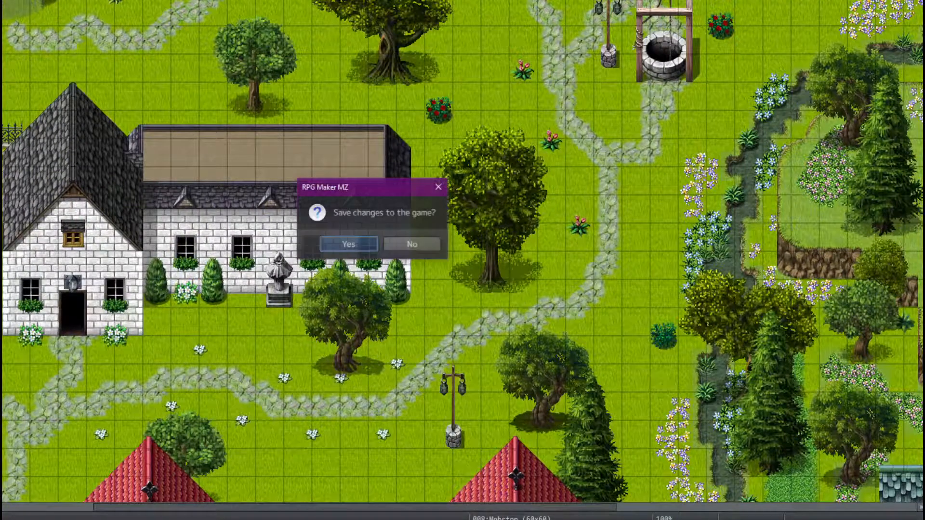
pyautogui.click(360, 247)
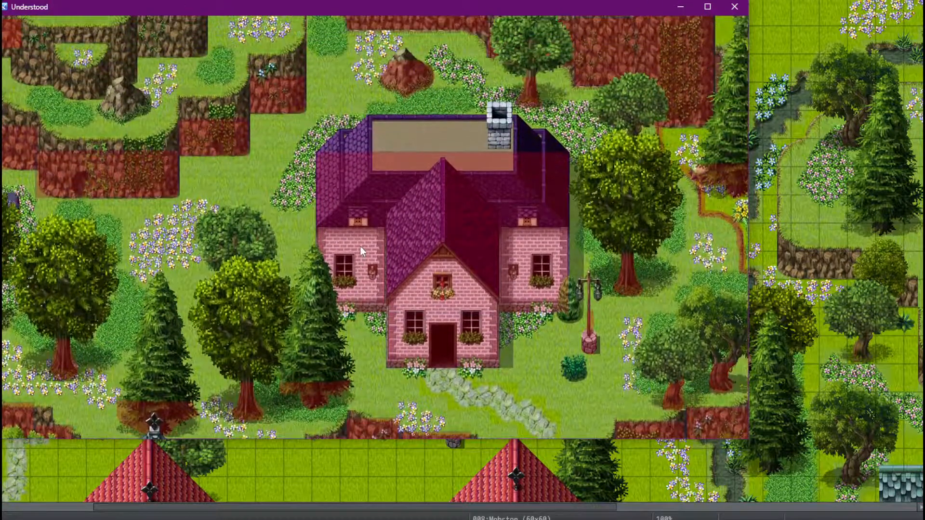
pyautogui.press('Right')
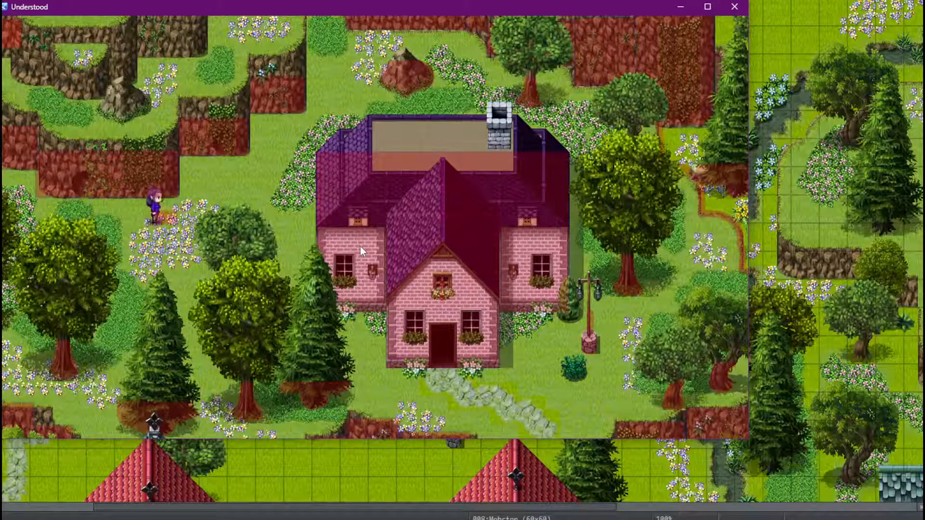
pyautogui.press('Up')
pyautogui.press('Right')
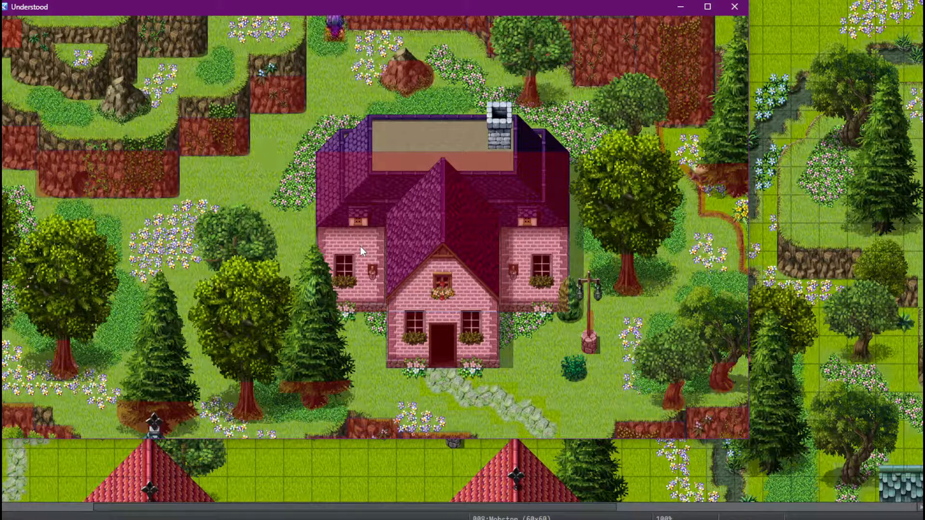
pyautogui.press('Right')
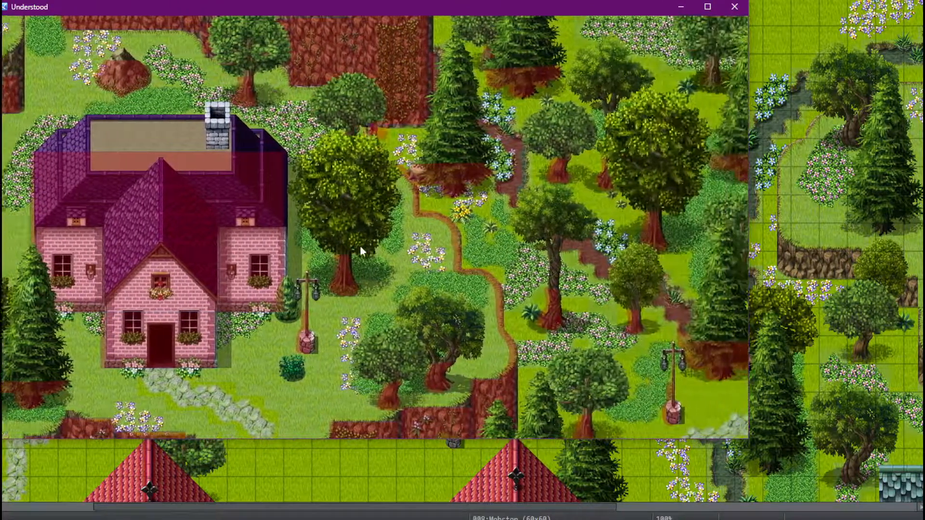
# Walk the character down past the cliff east of the purple-roofed house and test the ledge's collision beside the pine tree
pyautogui.press('Down')
pyautogui.press('Left')
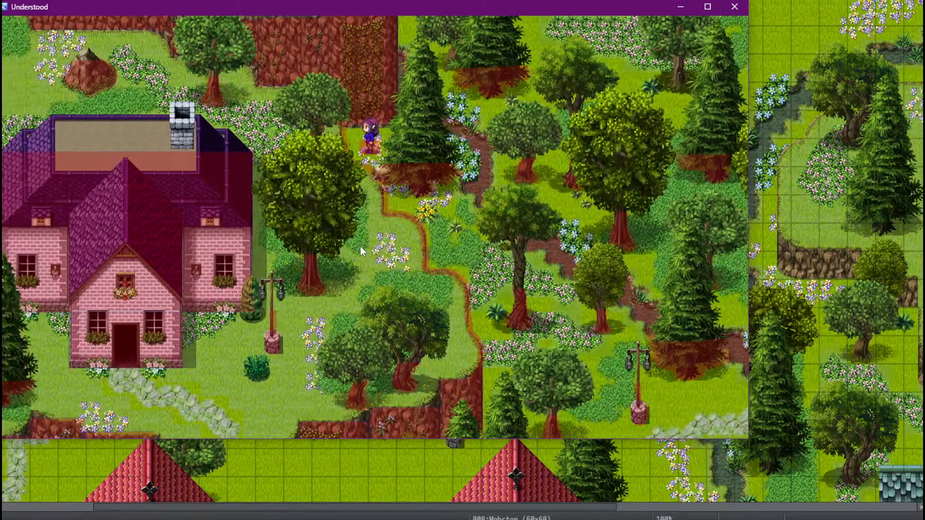
pyautogui.press('Right')
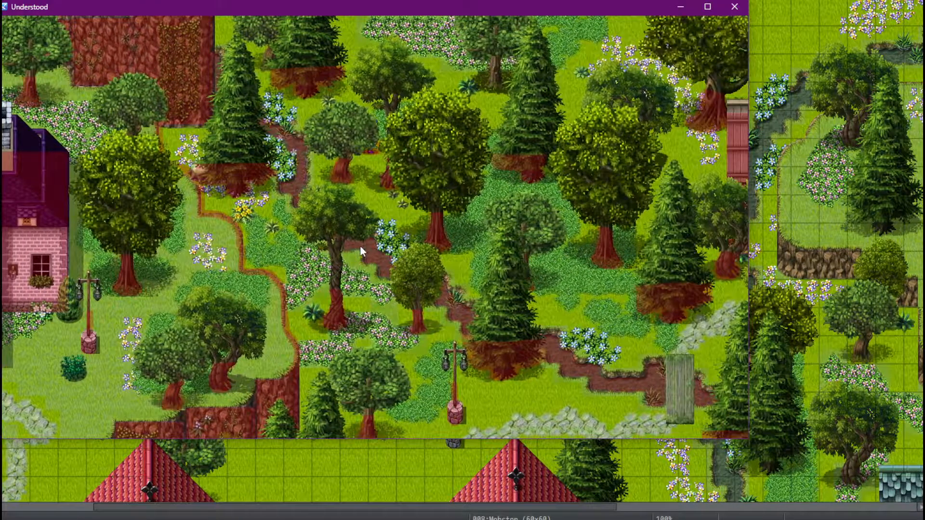
pyautogui.press('Left')
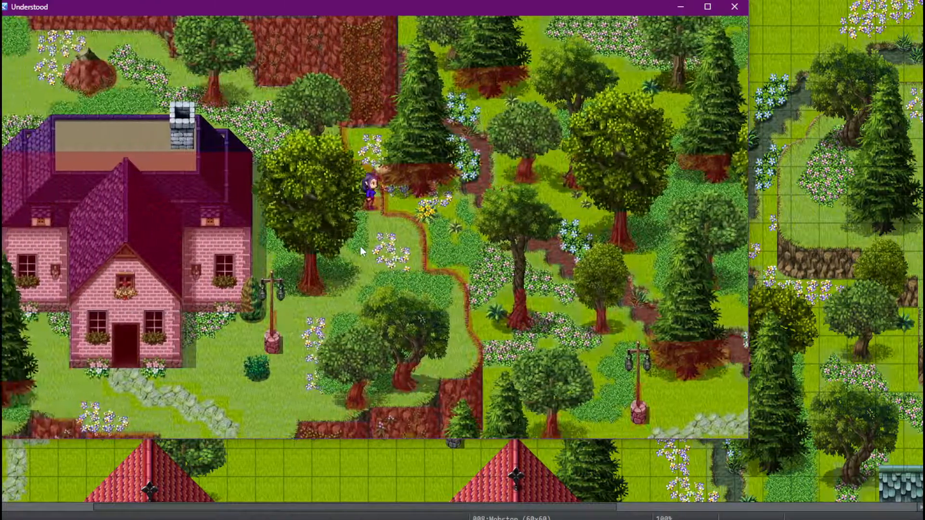
# Walk the character up past the large tree east of the purple-roofed house and test the collision along the cliff base
pyautogui.press('Left')
pyautogui.press('Right')
pyautogui.press('Left')
pyautogui.press('Up')
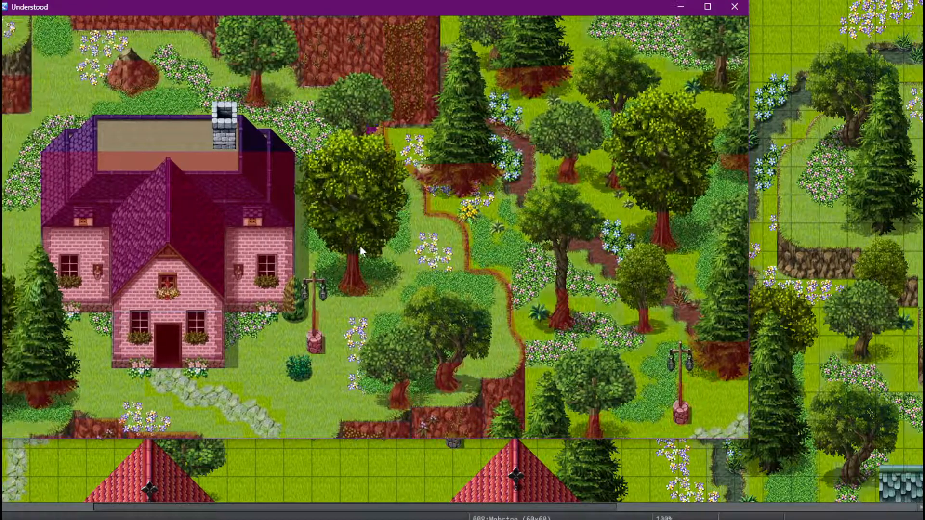
pyautogui.press('Right')
pyautogui.press('Left')
pyautogui.press('Right')
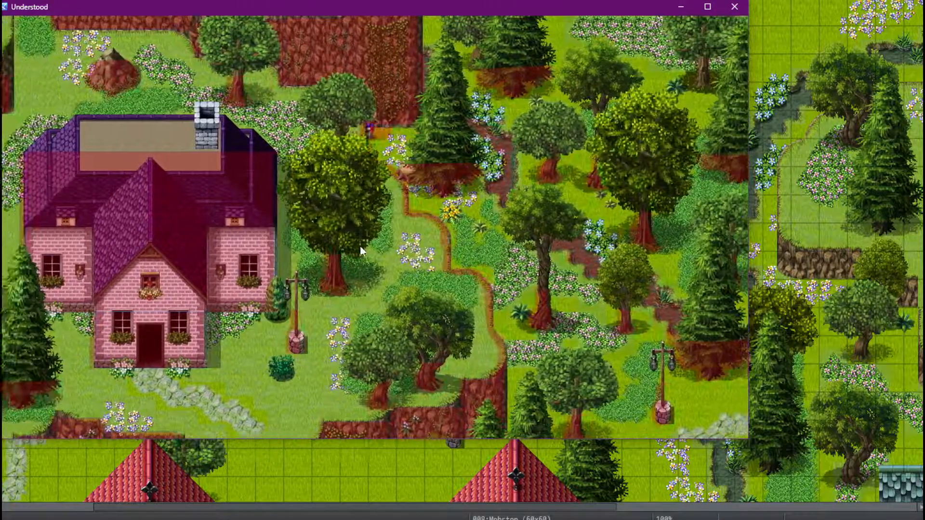
pyautogui.press('Right')
pyautogui.press('Left')
pyautogui.press('Right')
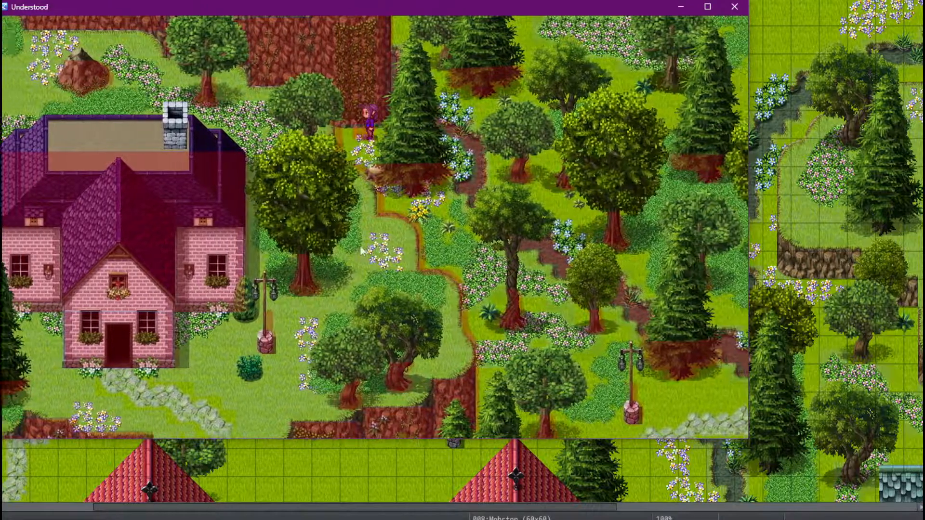
pyautogui.press('Left')
# Walk the character down along the curved grass ledge east of the purple-roofed house, testing its edge from the flower patch
pyautogui.press('Down')
pyautogui.press('Right')
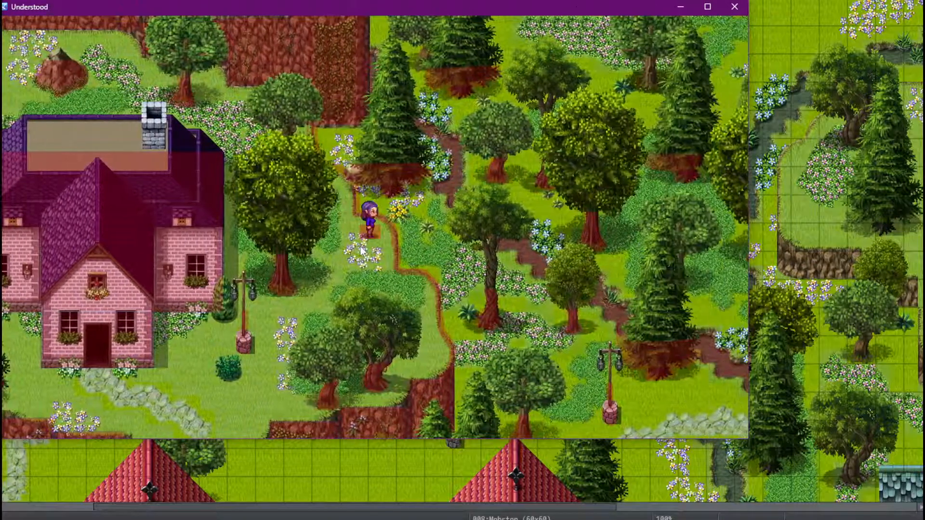
pyautogui.press('Down')
pyautogui.press('Right')
pyautogui.press('Up')
pyautogui.press('Left')
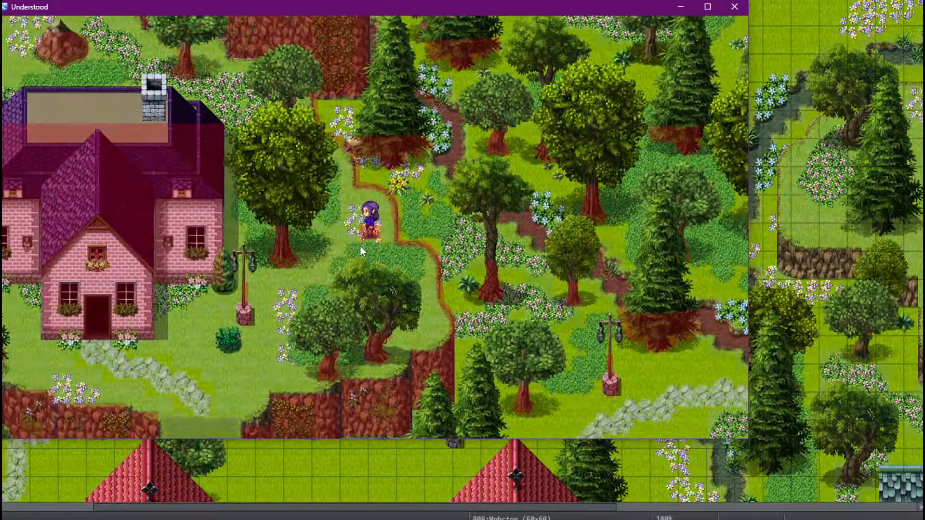
pyautogui.press('Right')
pyautogui.press('Down')
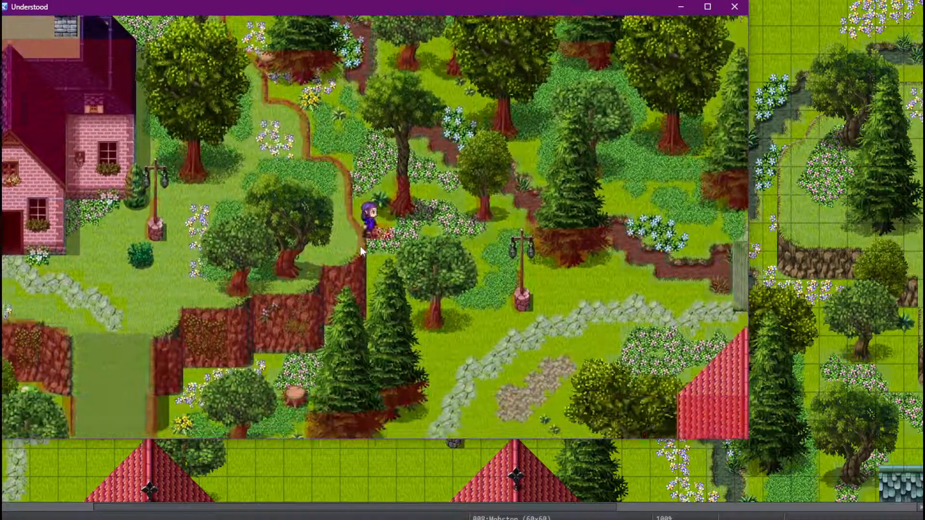
# Walk the character past the scarecrow and garden beds, down to the rear roof edge of the grey-roofed building
pyautogui.press('Right')
pyautogui.press('Down')
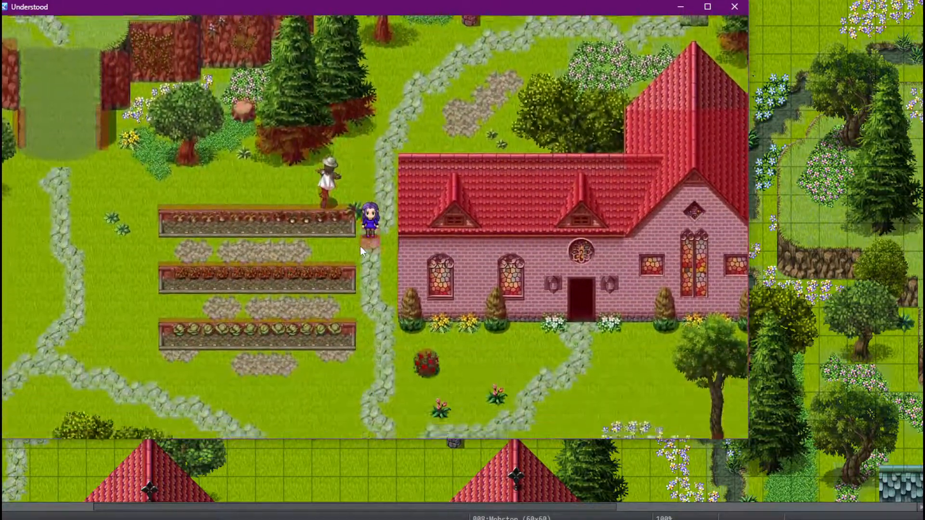
pyautogui.press('Down')
pyautogui.press('Left')
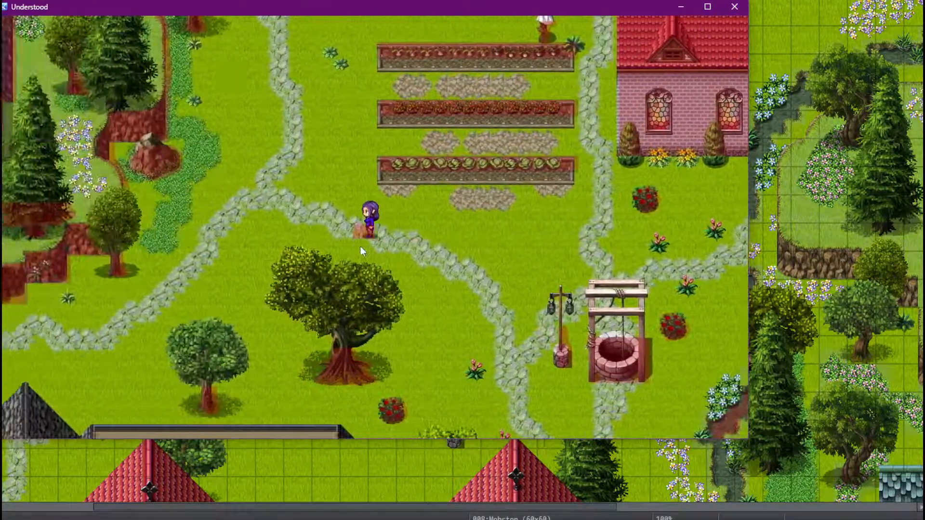
pyautogui.press('Left')
pyautogui.press('Down')
pyautogui.press('Left')
pyautogui.press('Down')
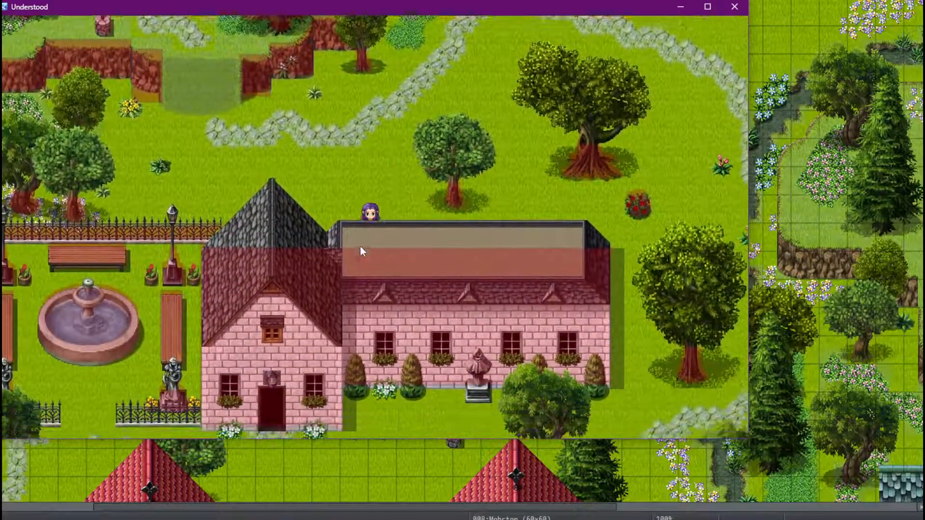
# Test the back fence north of the fountain plaza, and circle the grey-roofed building's east side to behind the large red-roofed building
pyautogui.press('Left')
pyautogui.press('Up')
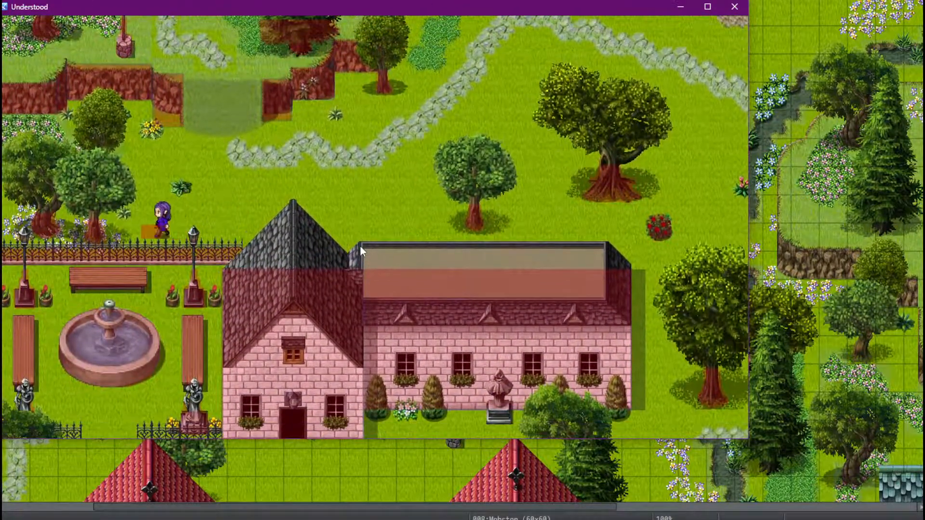
pyautogui.press('Right')
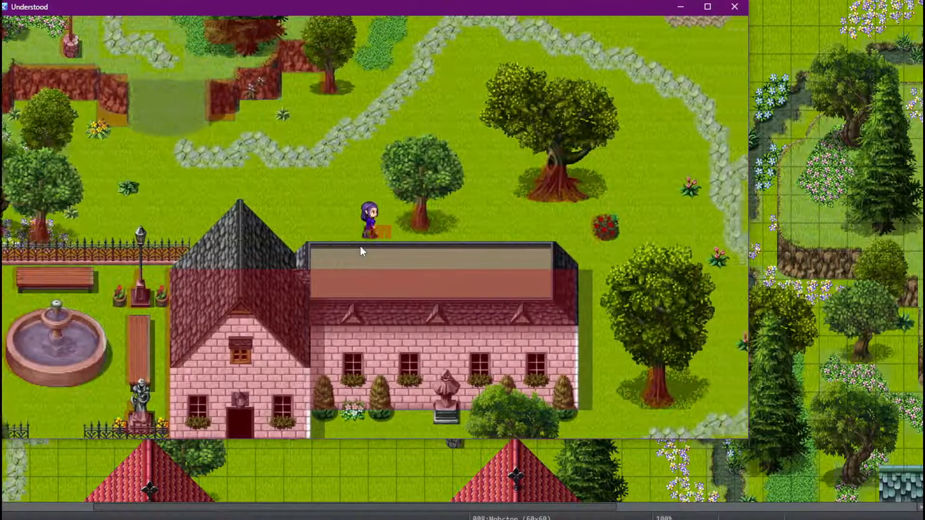
pyautogui.press('Down')
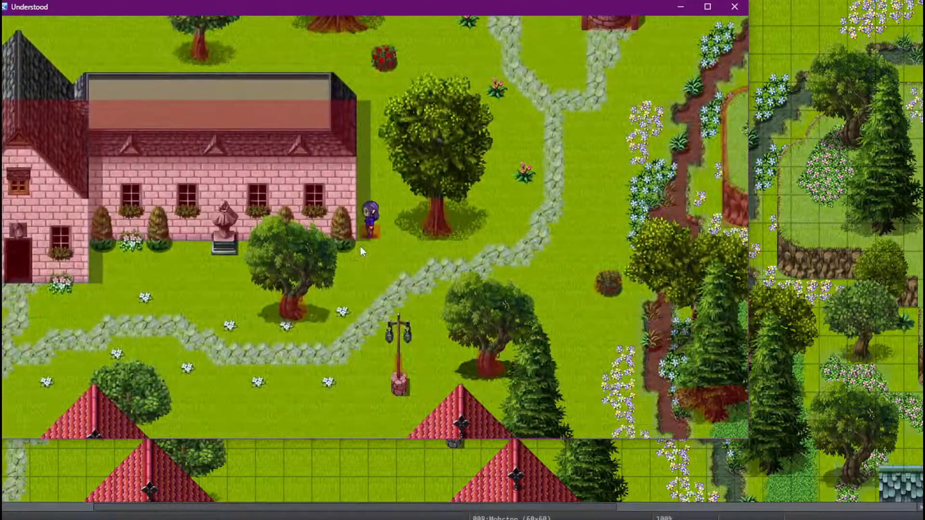
pyautogui.press('Left')
pyautogui.press('Left')
pyautogui.press('Down')
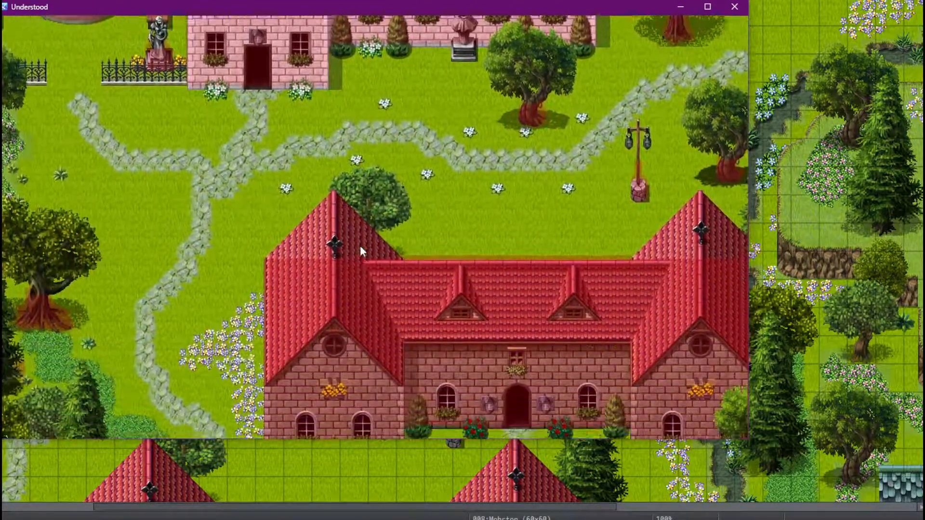
# Walk the character to the grey-roofed building's front wall and test the iron fence beside its entrance
pyautogui.press('Left')
pyautogui.press('Up')
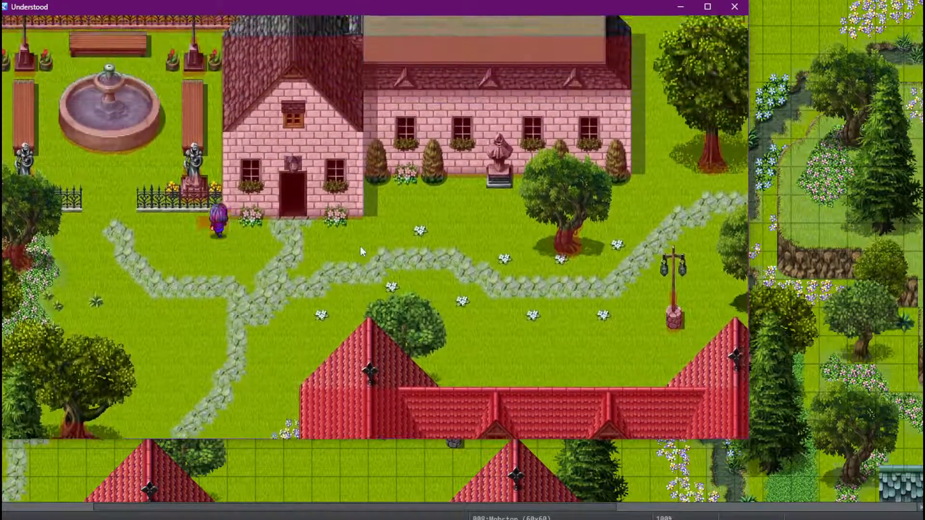
pyautogui.press('Left')
pyautogui.press('Down')
pyautogui.press('Up')
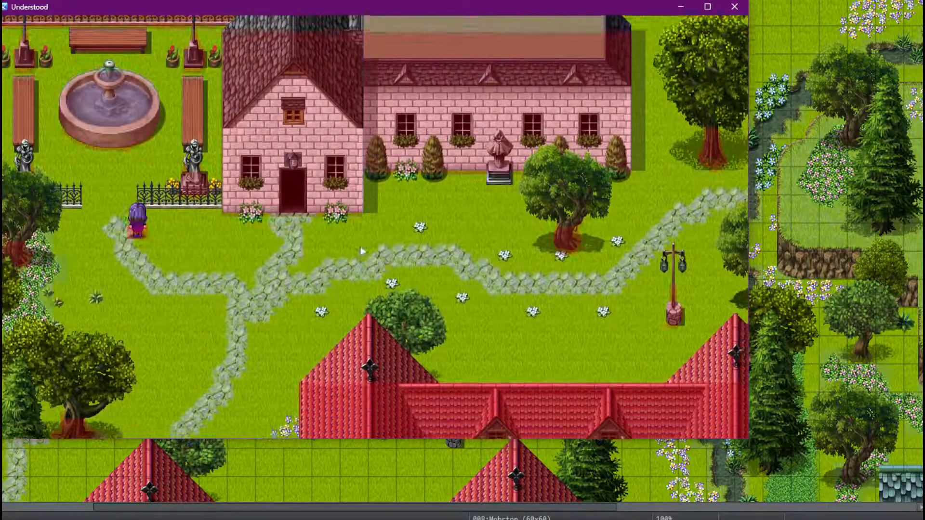
# Walk the character into the fountain plaza and test the collision around the fountain, benches and both angel statues
pyautogui.press('Right')
pyautogui.press('Down')
pyautogui.press('Left')
pyautogui.press('Up')
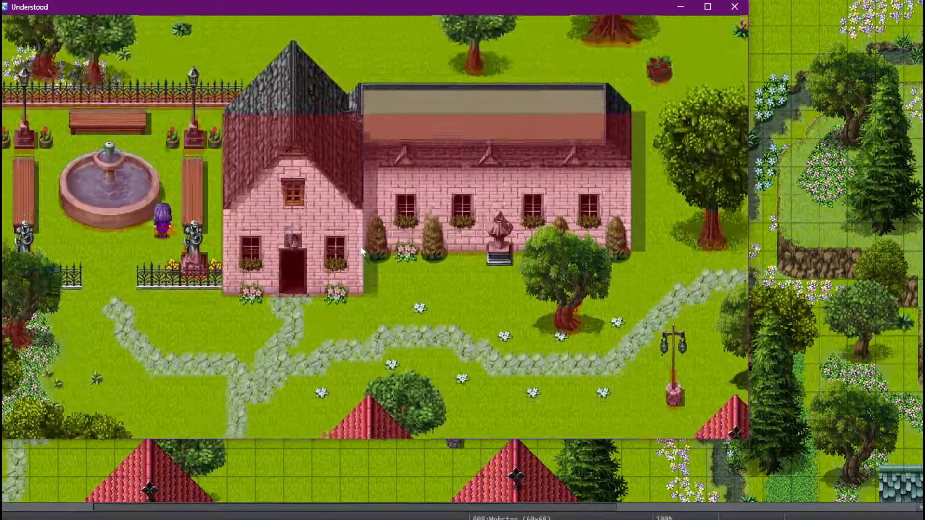
pyautogui.press('Left')
pyautogui.press('Up')
pyautogui.press('Left')
pyautogui.press('Down')
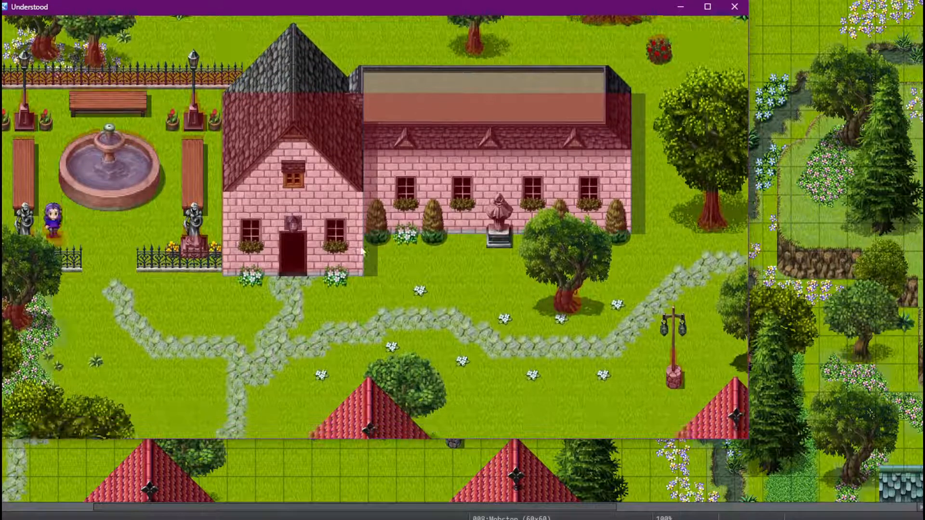
pyautogui.press('Right')
pyautogui.press('Left')
# Walk the character out of the plaza and down through the trees west of the large red-roofed building
pyautogui.press('Down')
pyautogui.press('Left')
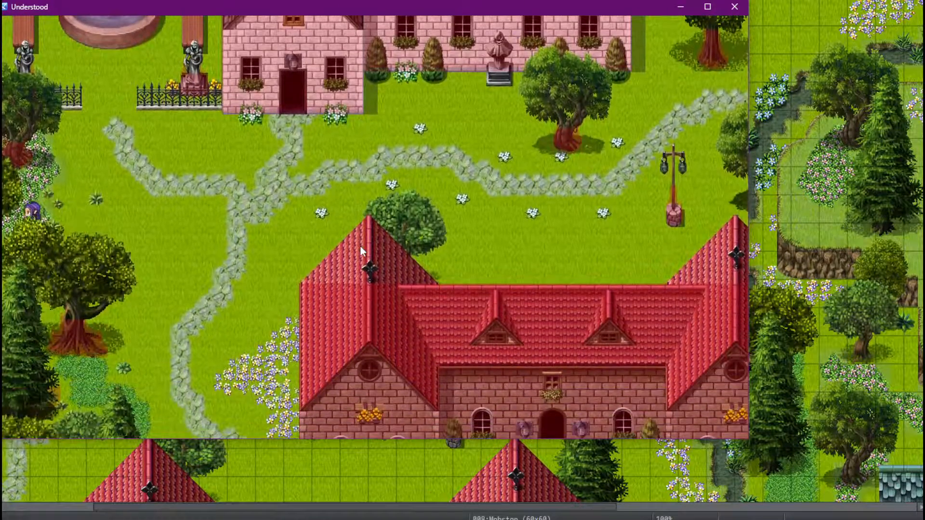
pyautogui.press('Down')
pyautogui.press('Right')
pyautogui.press('Down')
pyautogui.press('Left')
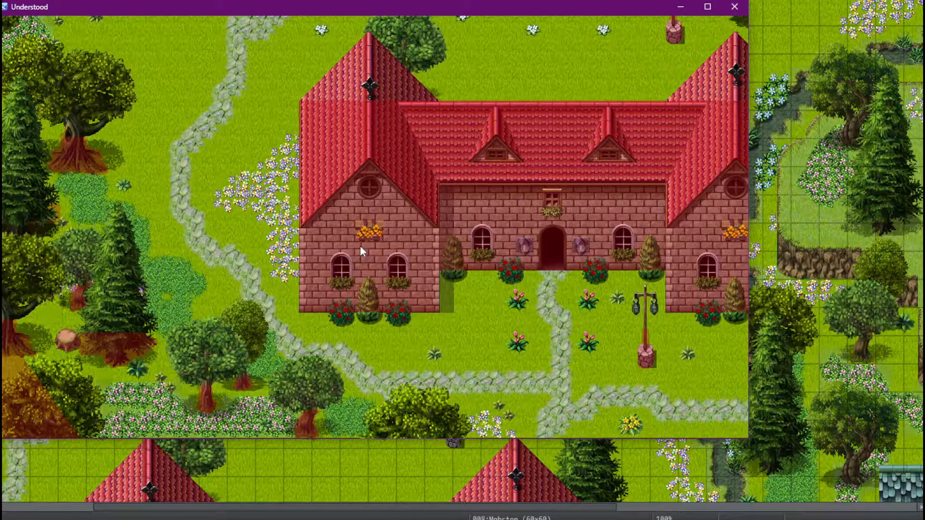
# Walk the character along the stone path to the large red-roofed building's entrance and test the doorway's collision
pyautogui.press('Right')
pyautogui.press('Right')
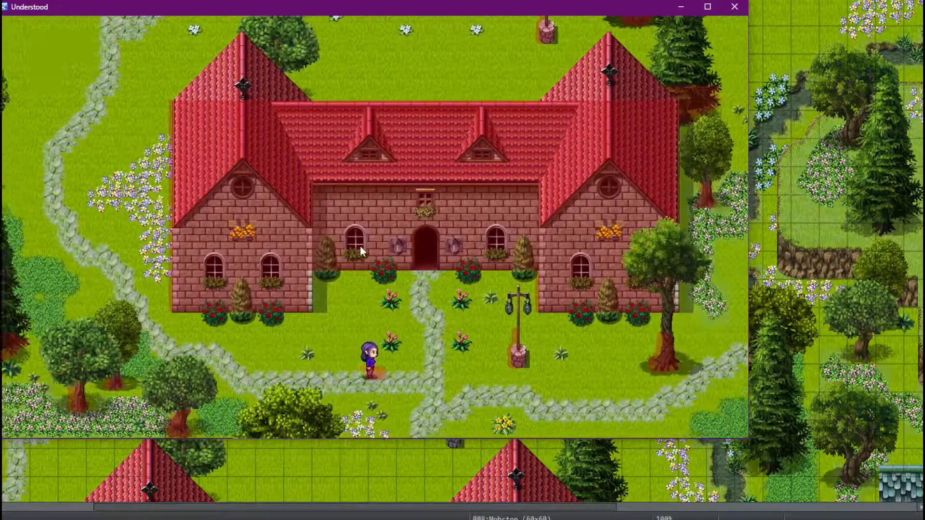
pyautogui.press('Up')
pyautogui.press('Down')
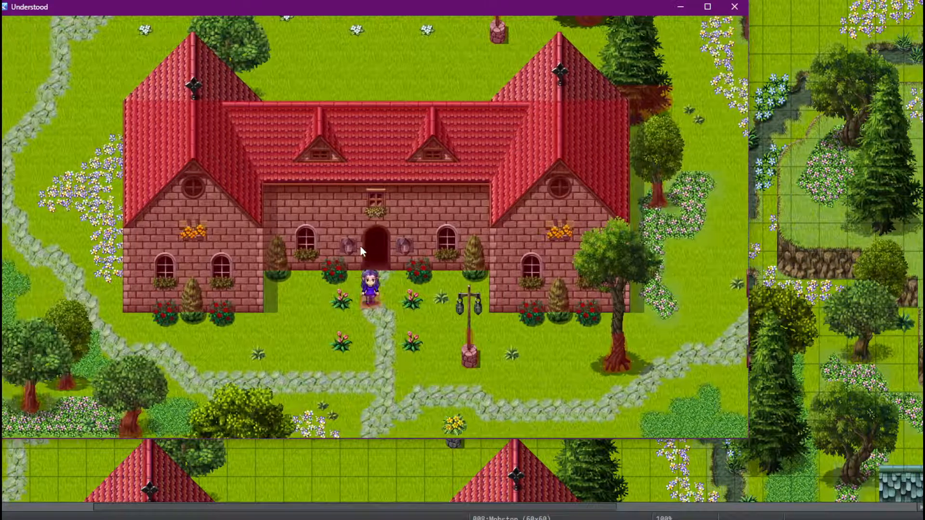
# Test the front wall of the large red-roofed building's east wing and walk around the tree at its corner
pyautogui.press('Right')
pyautogui.press('Up')
pyautogui.press('Right')
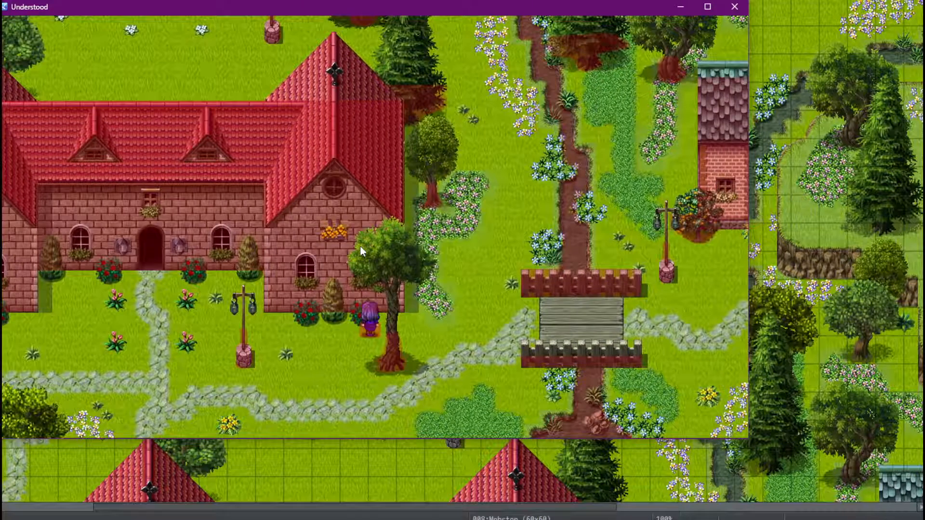
pyautogui.press('Down')
pyautogui.press('Right')
pyautogui.press('Up')
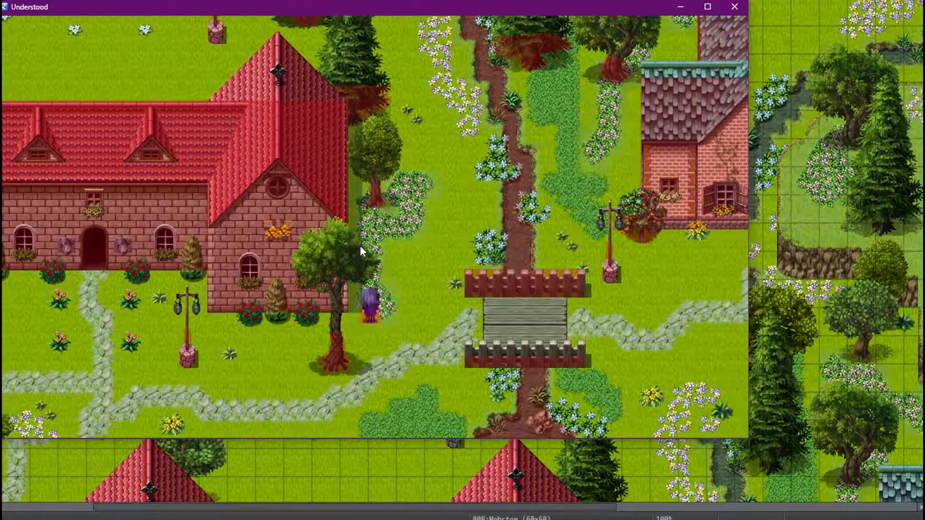
# Walk the character from the red-roofed house past the stream and across to the brick house to test collisions
pyautogui.press('Right')
pyautogui.press('Up')
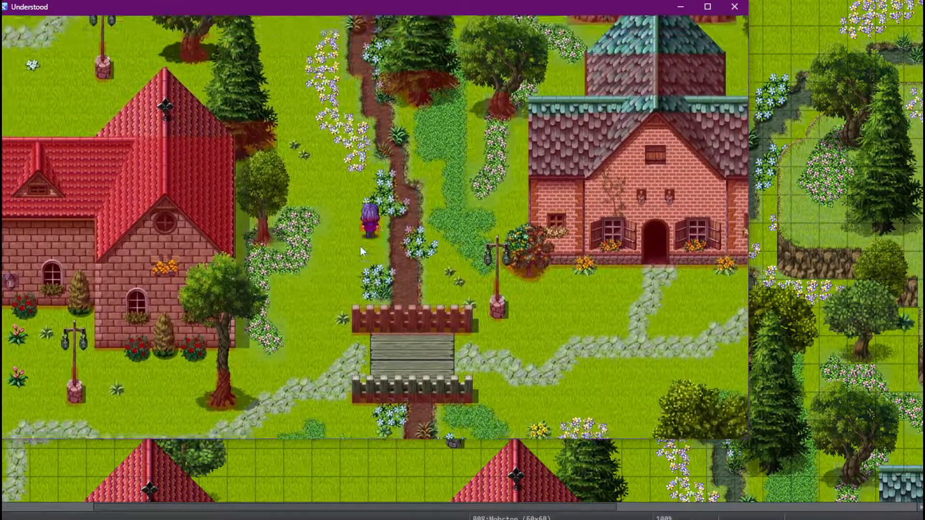
pyautogui.press('Down')
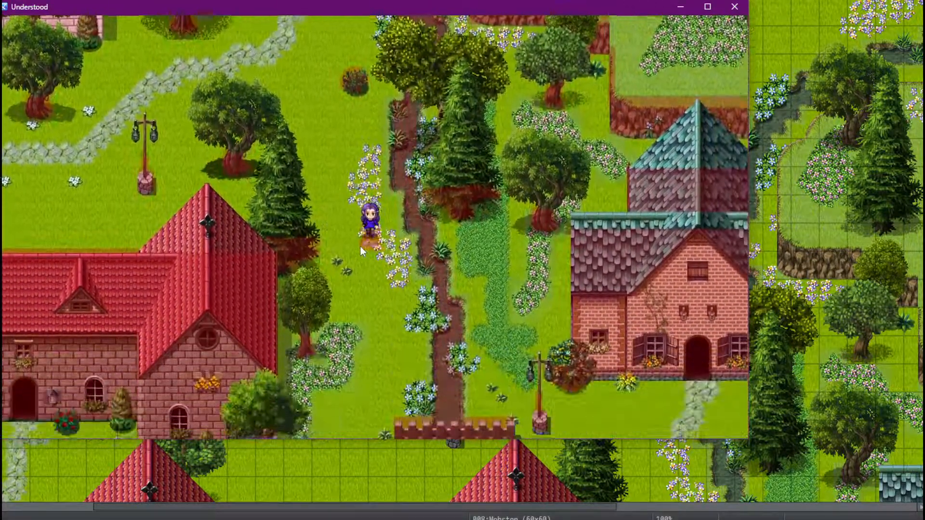
pyautogui.press('Down')
pyautogui.press('Right')
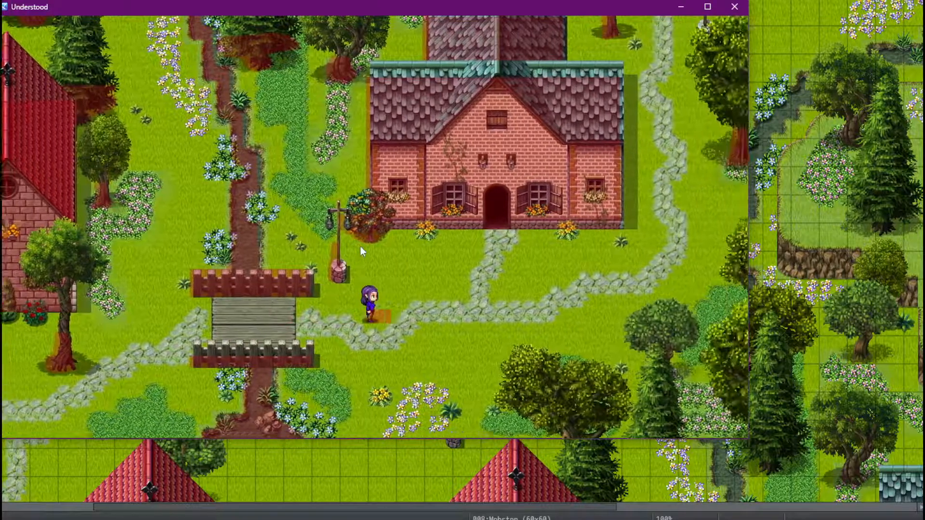
pyautogui.press('Right')
pyautogui.press('Up')
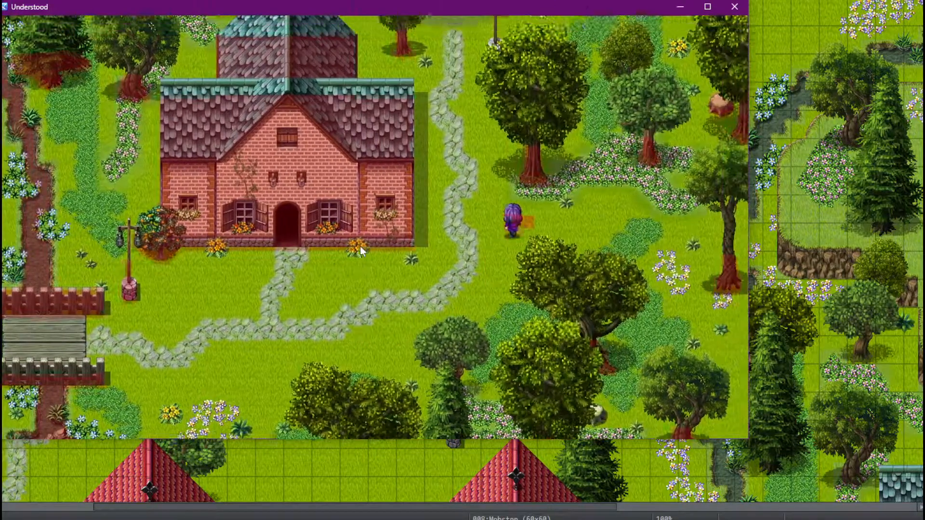
# Walk the character north past the brick house's stone path to check the collision around the cliff opening
pyautogui.press('Right')
pyautogui.press('Up')
pyautogui.press('Up')
pyautogui.press('Left')
pyautogui.press('Down')
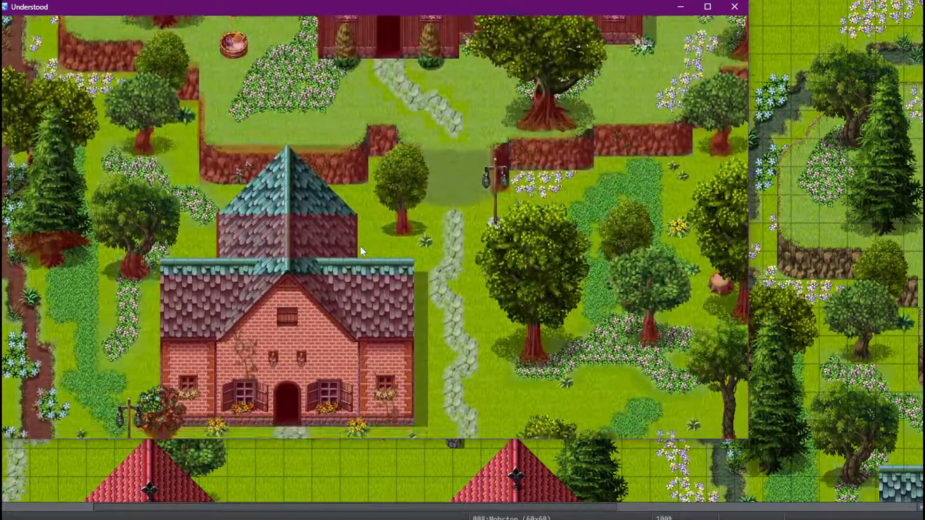
pyautogui.press('Up')
pyautogui.press('Left')
pyautogui.press('Down')
pyautogui.press('Down')
pyautogui.press('Left')
pyautogui.press('Right')
pyautogui.press('Up')
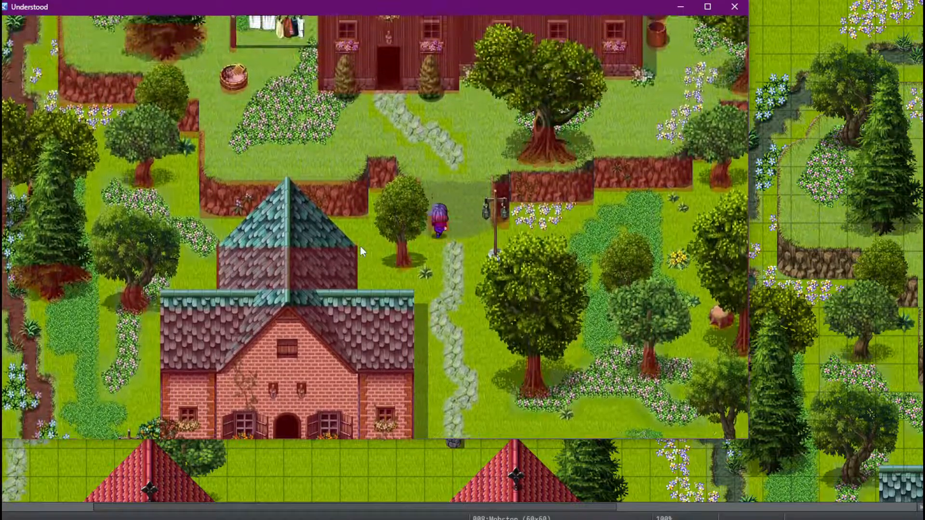
# Test whether the character can cross the cliff edge southwest of the barn's yard
pyautogui.press('Left')
pyautogui.press('Up')
pyautogui.press('Left')
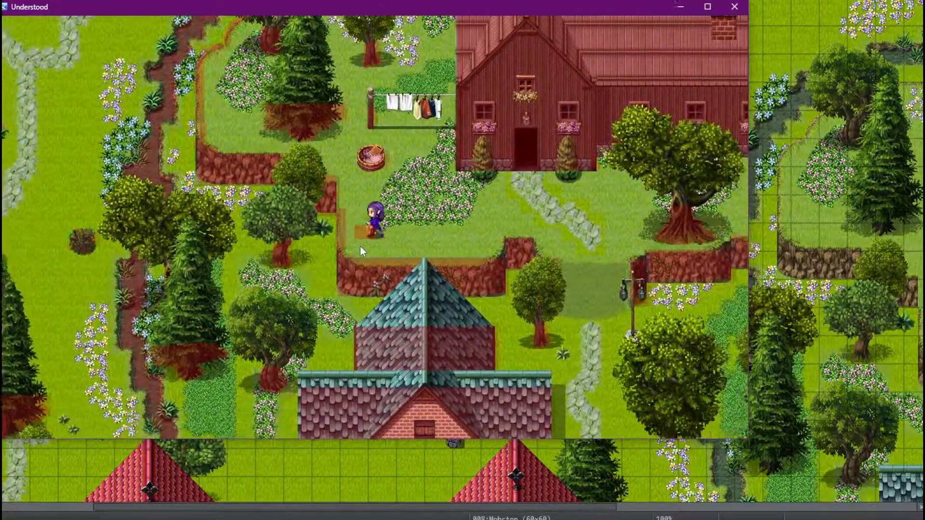
pyautogui.press('Down')
pyautogui.press('Left')
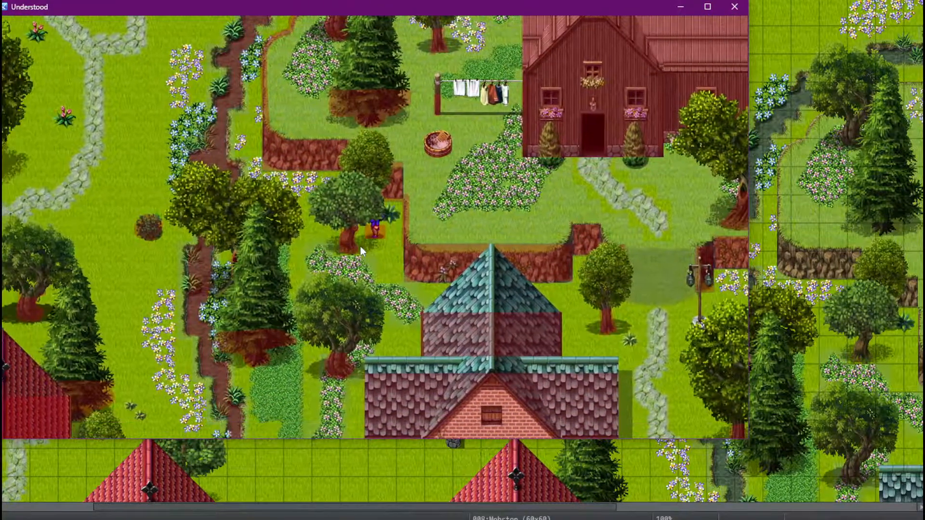
pyautogui.press('Right')
pyautogui.press('Left')
pyautogui.press('Down')
pyautogui.press('Left')
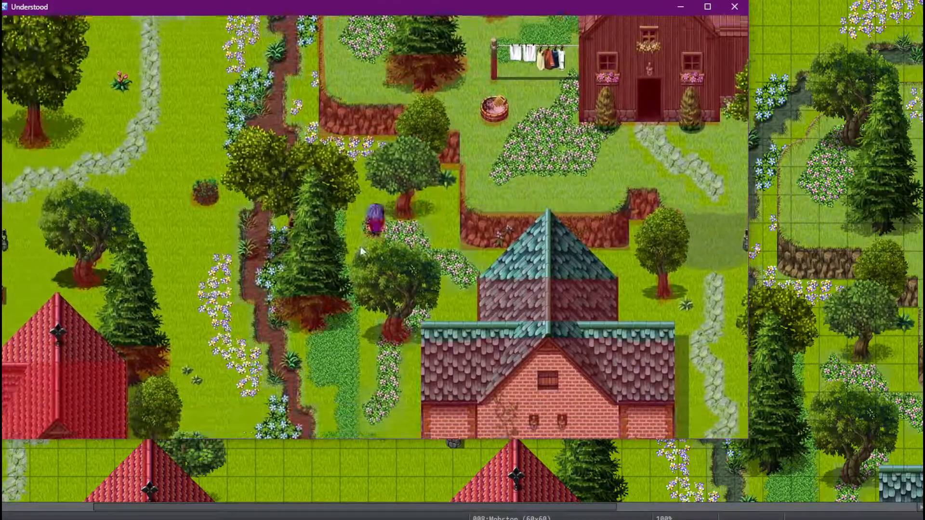
# Walk the character along the yard's western cliff edge and behind the trees near the stream to test its collision
pyautogui.press('Up')
pyautogui.press('Left')
pyautogui.press('Up')
pyautogui.press('Right')
pyautogui.press('Left')
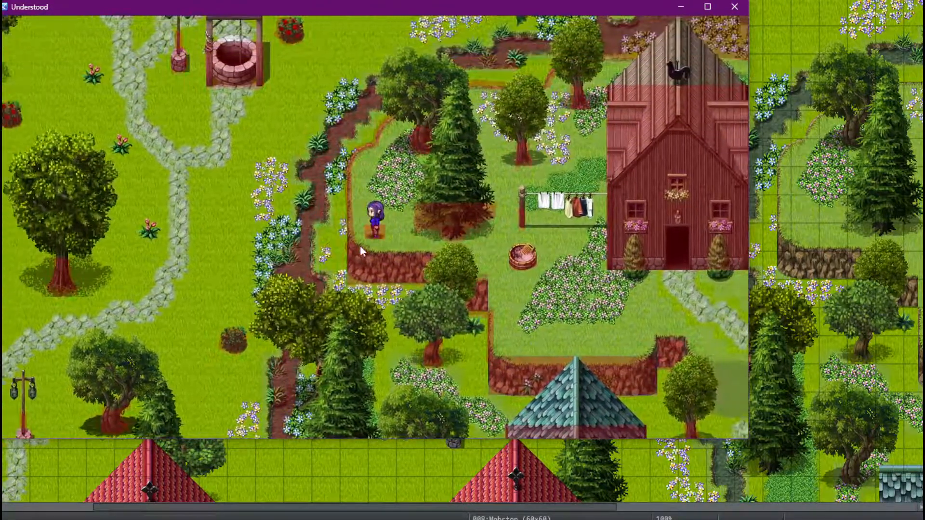
pyautogui.press('Up')
pyautogui.press('Right')
pyautogui.press('Down')
pyautogui.press('Right')
pyautogui.press('Right')
pyautogui.press('Down')
pyautogui.press('Up')
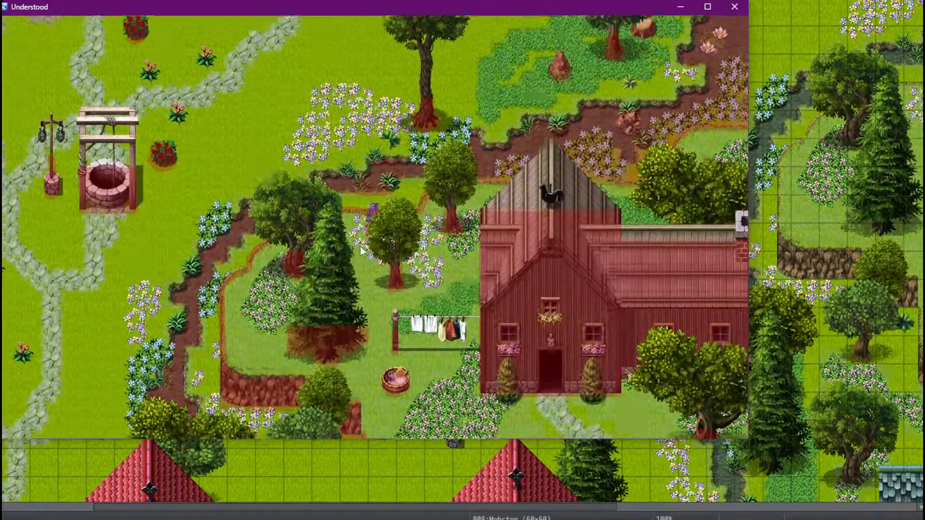
# Walk the character among the trees northwest of the barn, past its front door and around to its east side
pyautogui.press('Right')
pyautogui.press('Right')
pyautogui.press('Left')
pyautogui.press('Up')
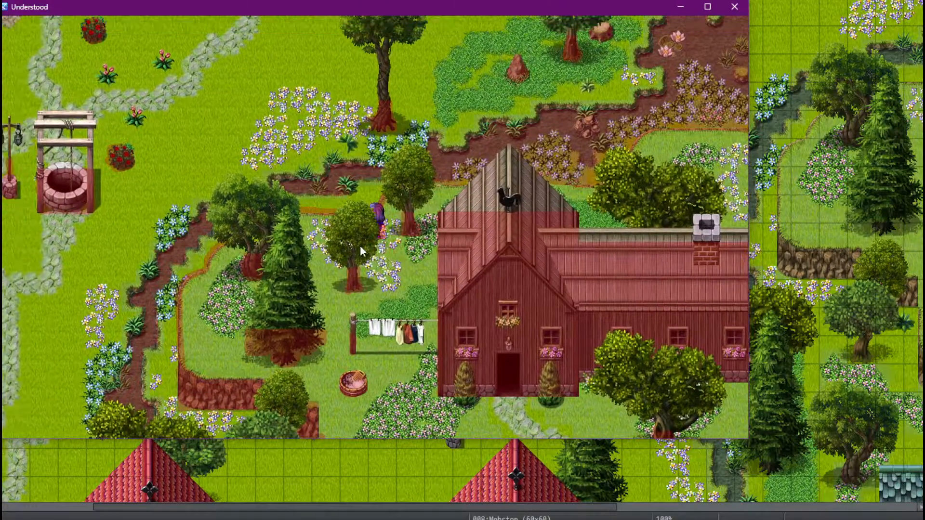
pyautogui.press('Down')
pyautogui.press('Right')
pyautogui.press('Down')
pyautogui.press('Down')
pyautogui.press('Right')
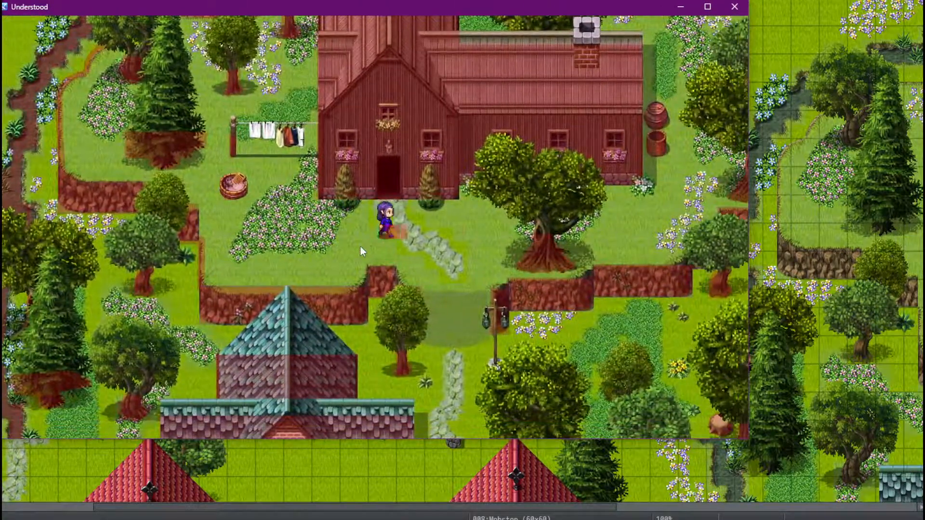
pyautogui.press('Right')
pyautogui.press('Up')
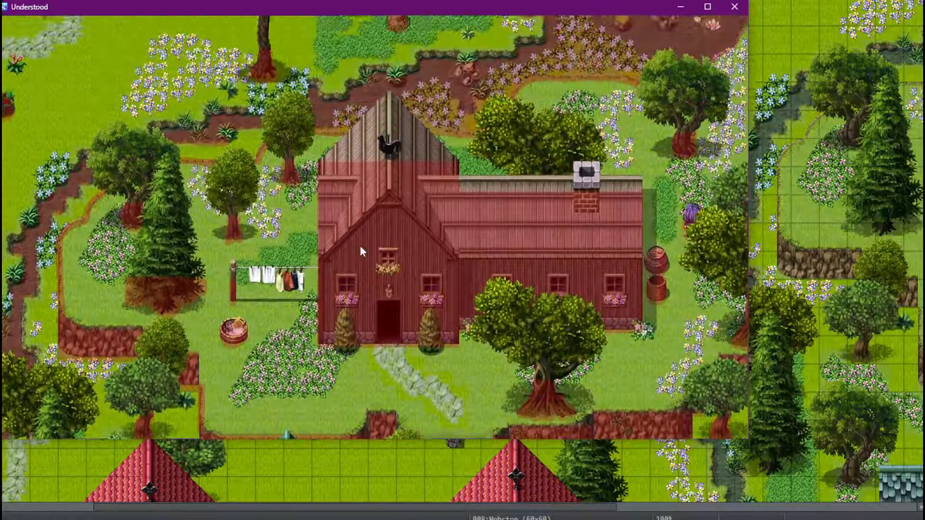
# Test the collision along the cliff and water edge behind the barn, including the gap beside the northeastern tree
pyautogui.press('Left')
pyautogui.press('Up')
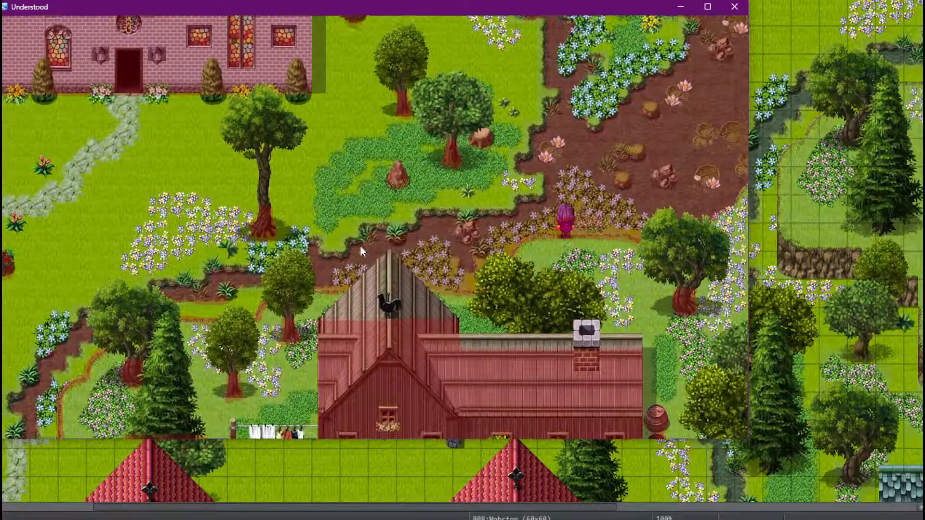
pyautogui.press('Down')
pyautogui.press('Right')
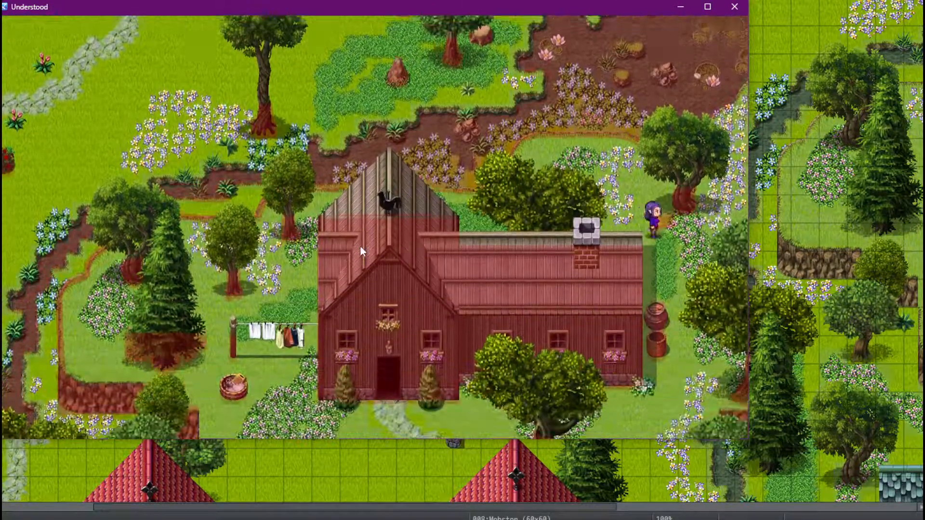
pyautogui.press('Up')
pyautogui.press('Right')
pyautogui.press('Down')
pyautogui.press('Up')
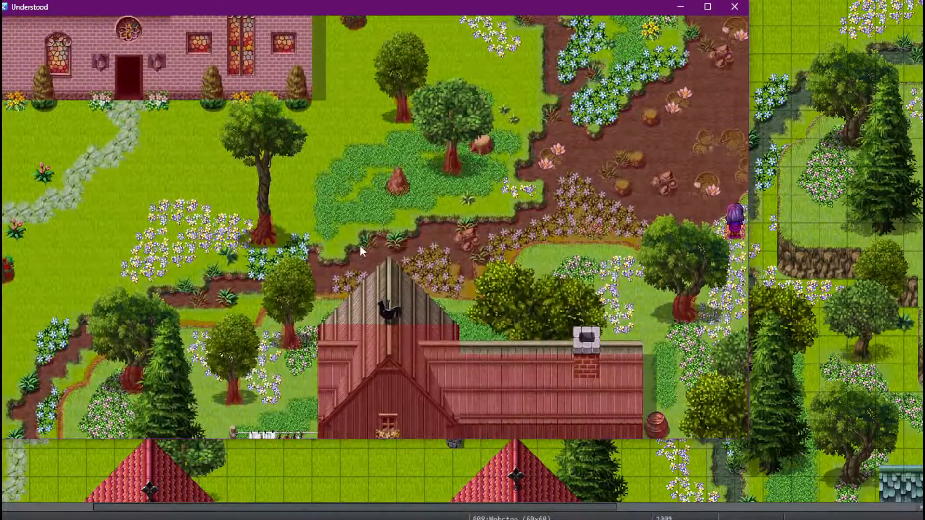
pyautogui.press('Down')
pyautogui.press('Up')
pyautogui.press('Left')
pyautogui.press('Down')
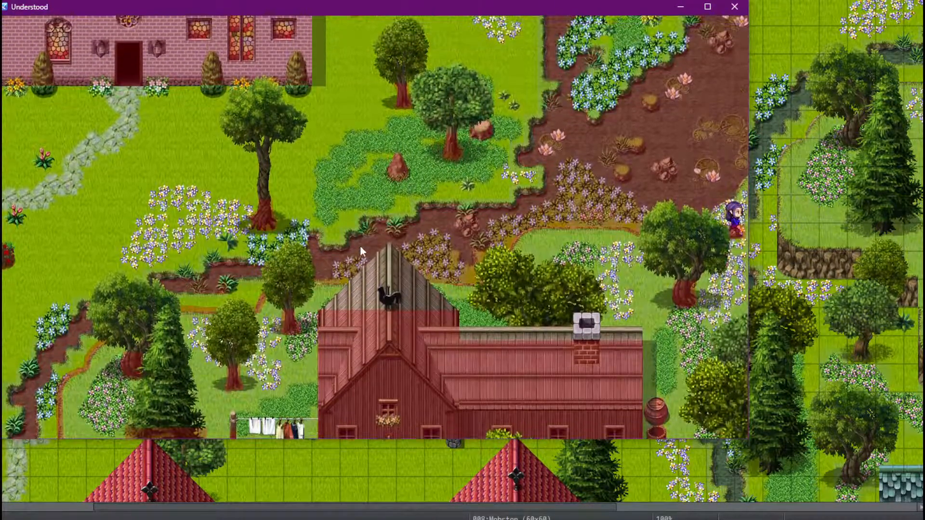
# Check the collision behind the barn's rear trees and beside its barrels, and close the playtest
pyautogui.press('Down')
pyautogui.press('Left')
pyautogui.press('Up')
pyautogui.press('Left')
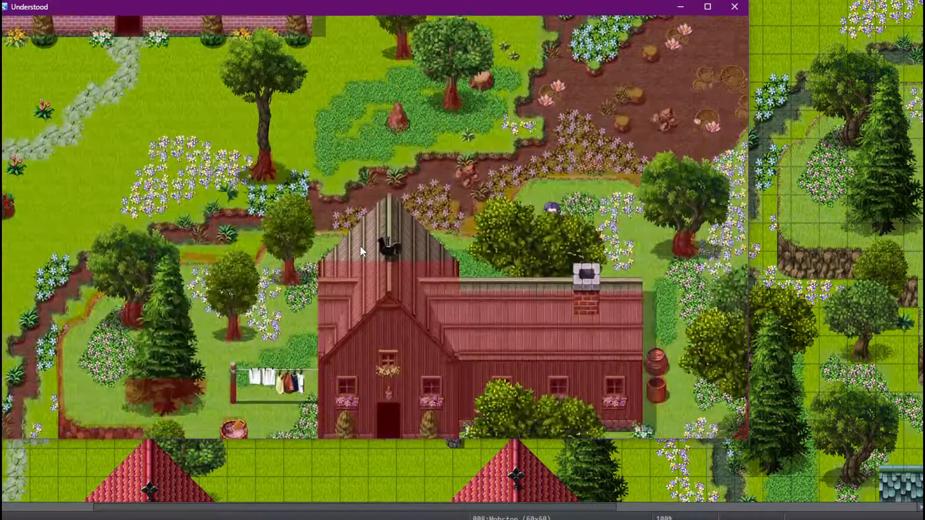
pyautogui.press('Down')
pyautogui.press('Left')
pyautogui.press('Right')
pyautogui.press('Down')
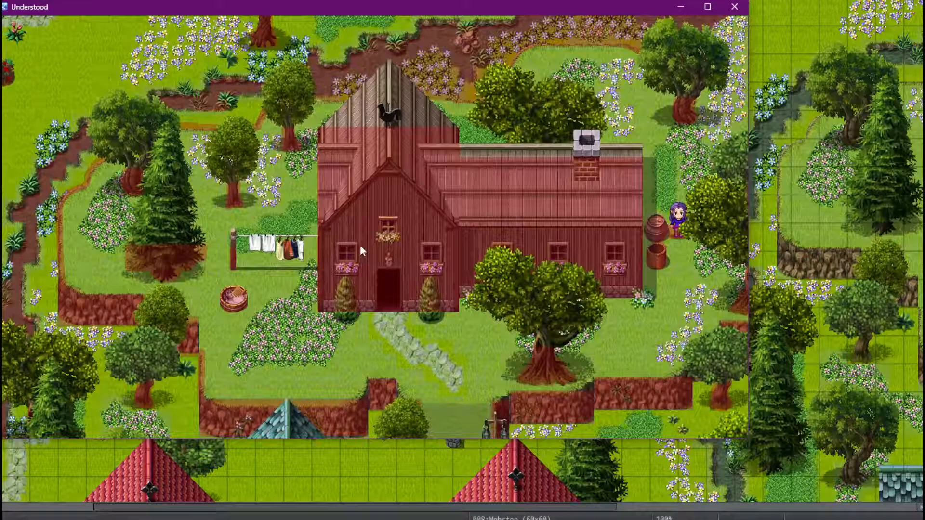
pyautogui.click(736, 7)
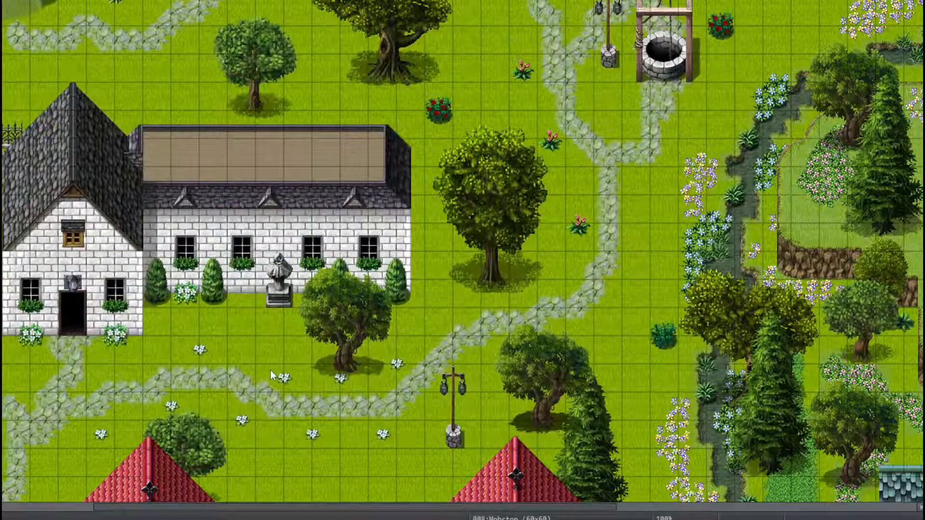
# Switch to Clip Studio Paint and show all map layers beneath the collision layer
pyautogui.scroll(2, 255, 346)
pyautogui.scroll(-2, 247, 335)
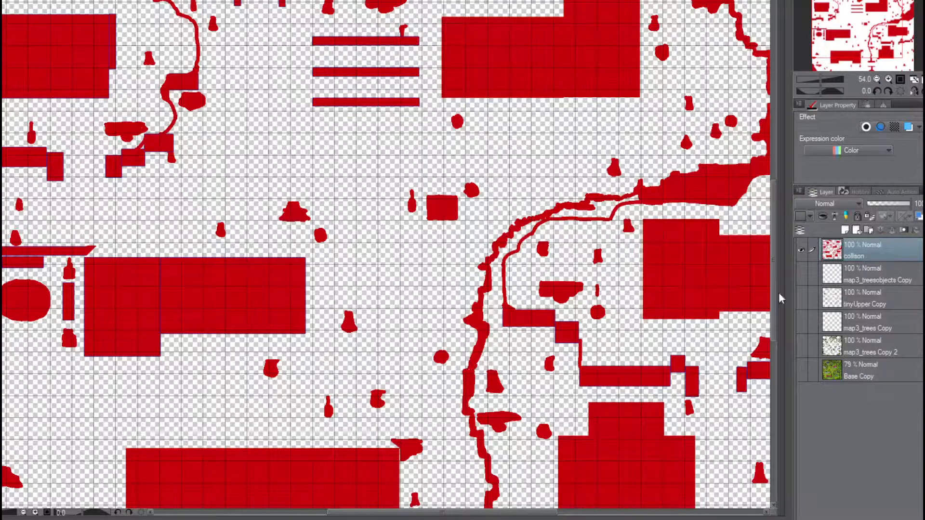
pyautogui.moveTo(798, 276); pyautogui.dragTo(780, 363)
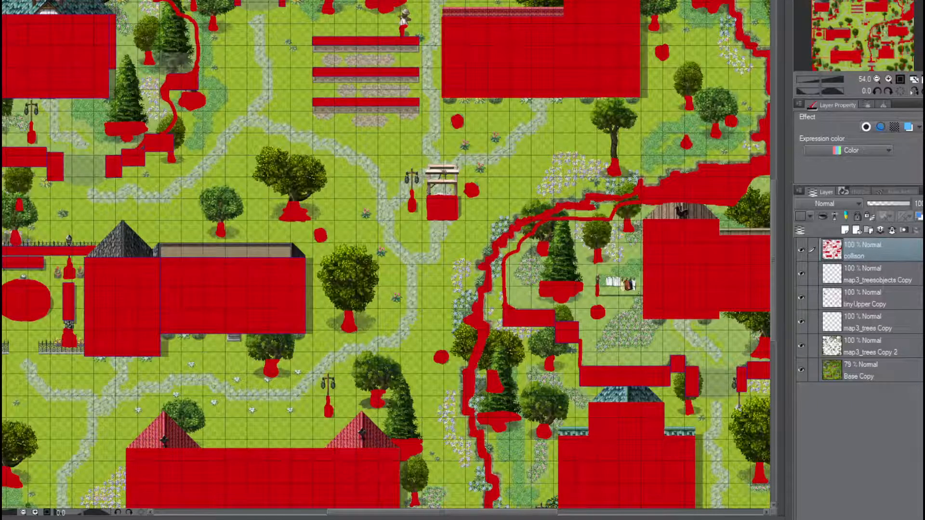
# Thicken the red collision line along the curved cliff edge east of the bell-tower church
pyautogui.scroll(9, 108, 116)
pyautogui.moveTo(888, 32); pyautogui.dragTo(842, 16)
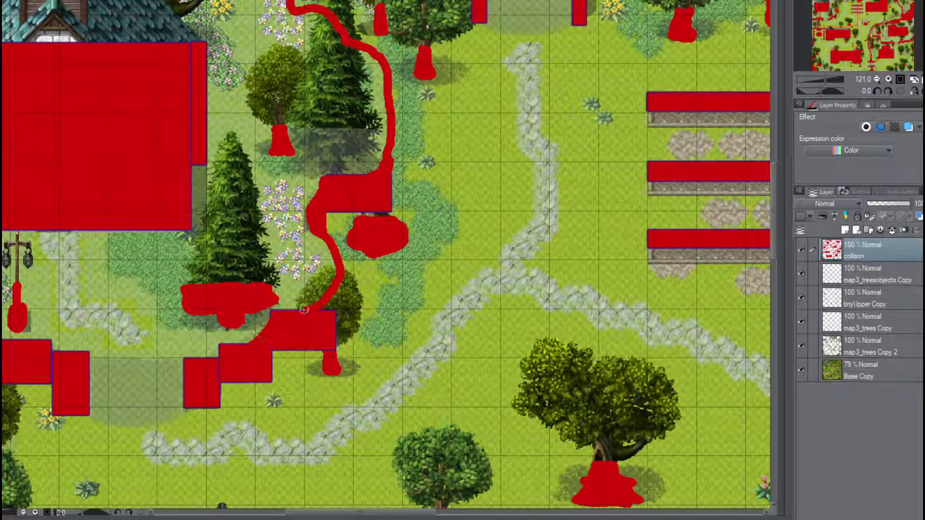
pyautogui.moveTo(333, 272)
pyautogui.mouseDown()
pyautogui.moveTo(332, 255)
pyautogui.moveTo(310, 231)
pyautogui.moveTo(314, 190)
pyautogui.mouseUp()
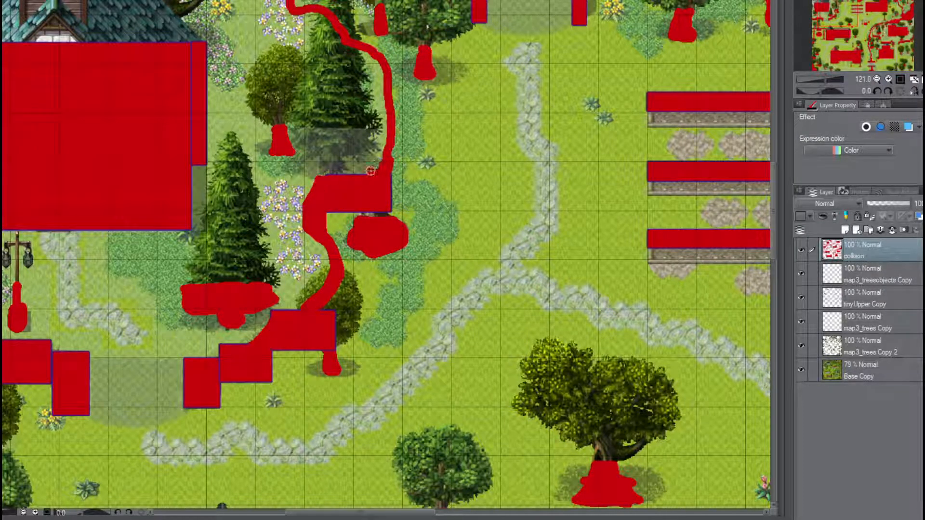
pyautogui.moveTo(370, 171); pyautogui.dragTo(386, 128)
pyautogui.moveTo(384, 96); pyautogui.dragTo(370, 58)
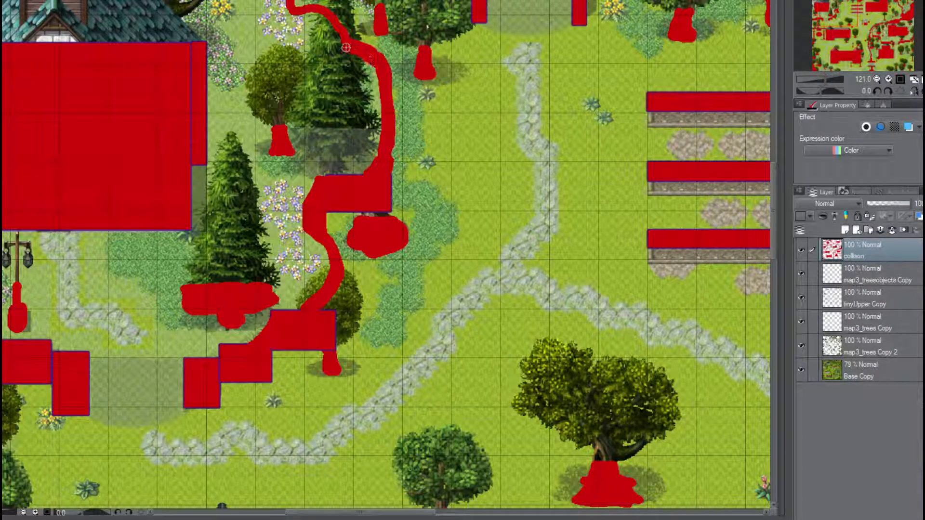
# Thicken the northern end of the church cliff's collision line up to the red cliff blocks
pyautogui.moveTo(866, 9); pyautogui.dragTo(837, 2)
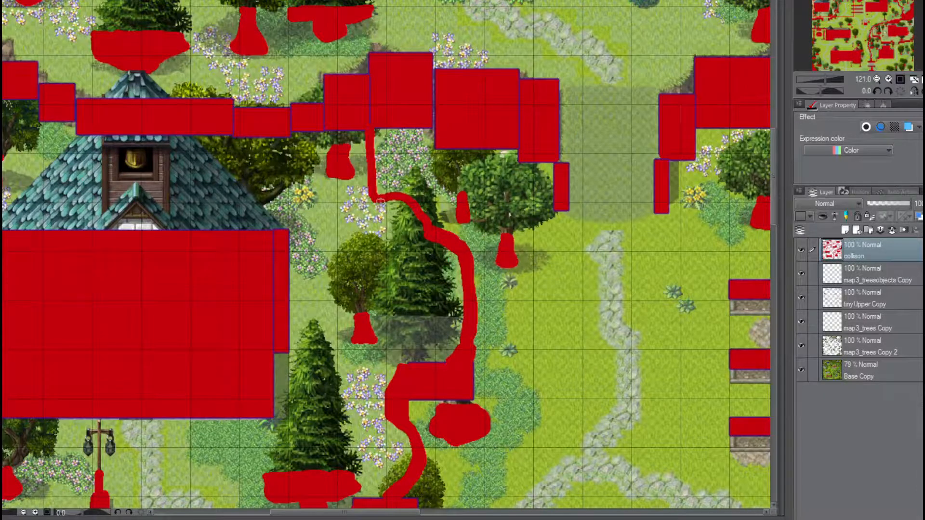
pyautogui.click(382, 202)
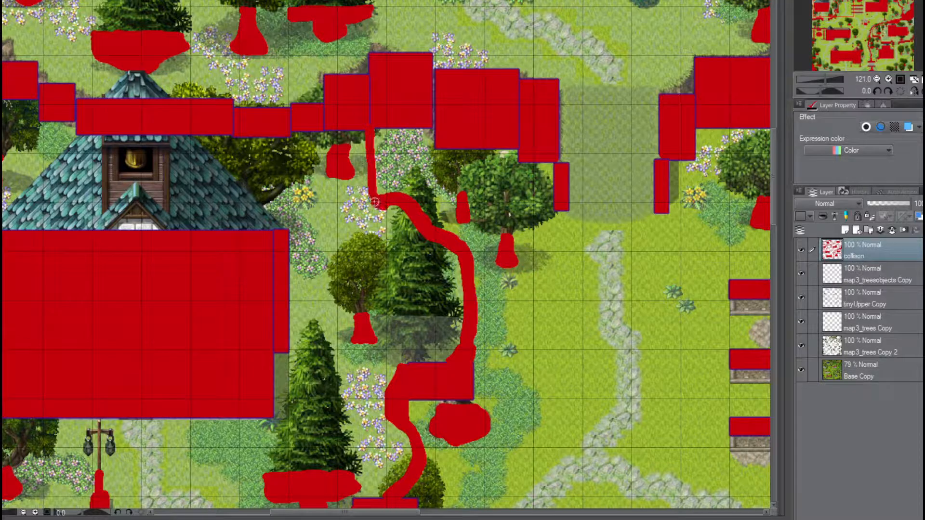
pyautogui.moveTo(375, 202); pyautogui.dragTo(363, 127)
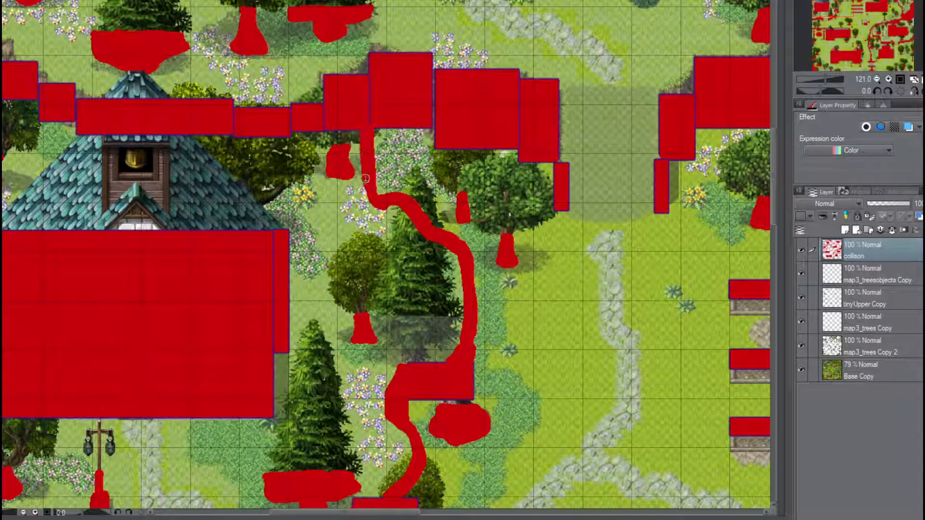
pyautogui.moveTo(365, 178); pyautogui.dragTo(369, 198)
# Thicken the red collision line along the winding cliff edge east of the purple-roofed house
pyautogui.moveTo(829, 4); pyautogui.dragTo(852, 0)
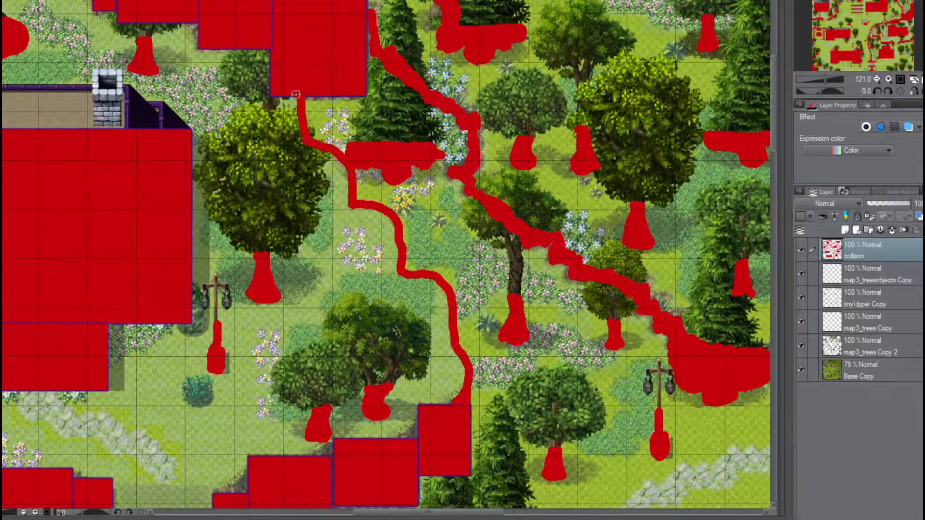
pyautogui.moveTo(296, 94)
pyautogui.mouseDown()
pyautogui.moveTo(296, 122)
pyautogui.moveTo(349, 208)
pyautogui.moveTo(390, 227)
pyautogui.moveTo(395, 269)
pyautogui.moveTo(446, 308)
pyautogui.moveTo(462, 381)
pyautogui.moveTo(452, 404)
pyautogui.moveTo(455, 357)
pyautogui.mouseUp()
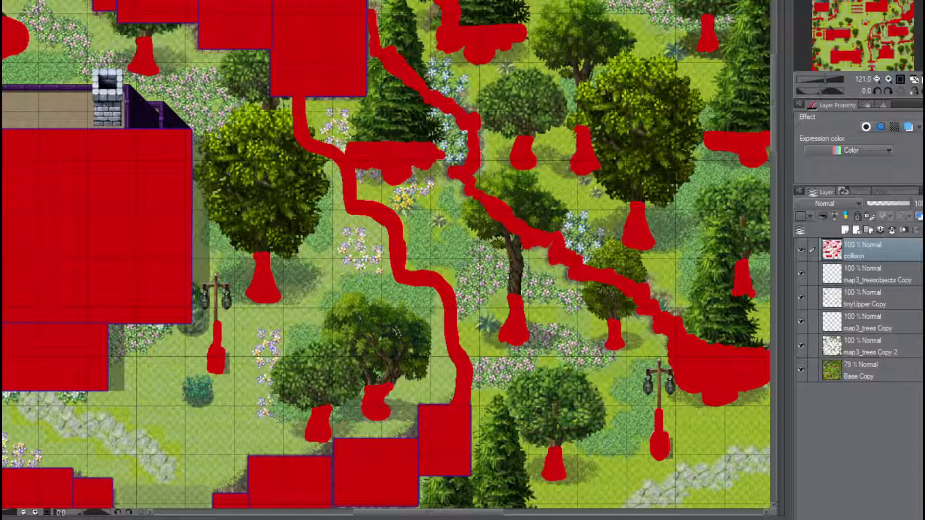
pyautogui.moveTo(867, 4); pyautogui.dragTo(895, 1)
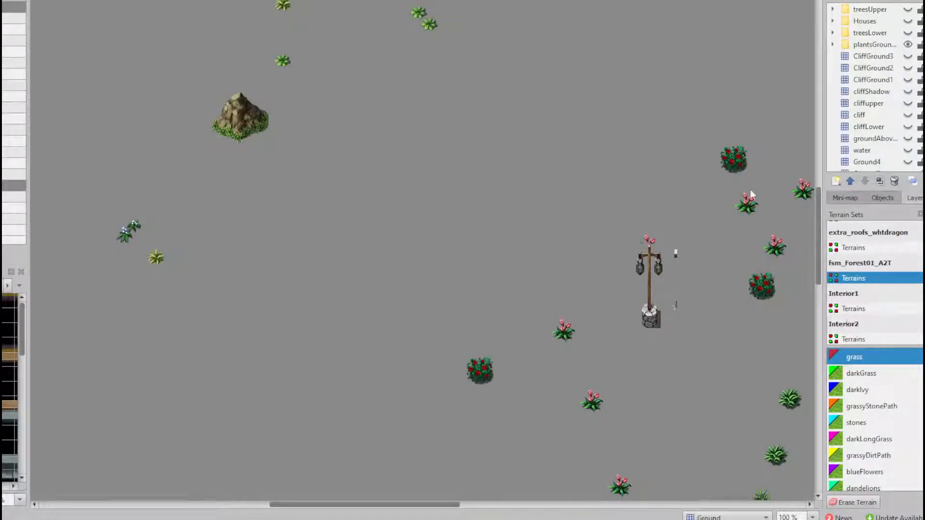
# Show the treesUpper, Houses and treesLower layer groups with the whole town map in view at 25 %
pyautogui.click(814, 515)
pyautogui.click(790, 460)
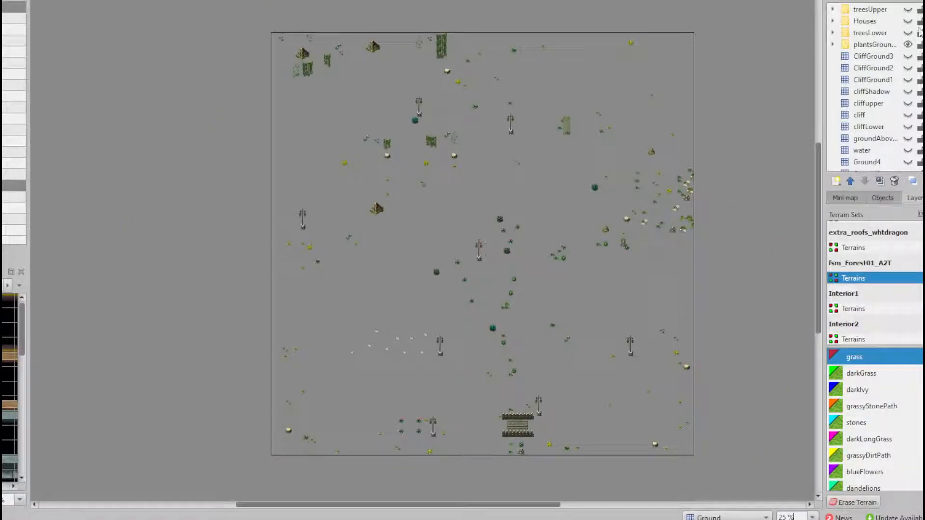
pyautogui.click(909, 10)
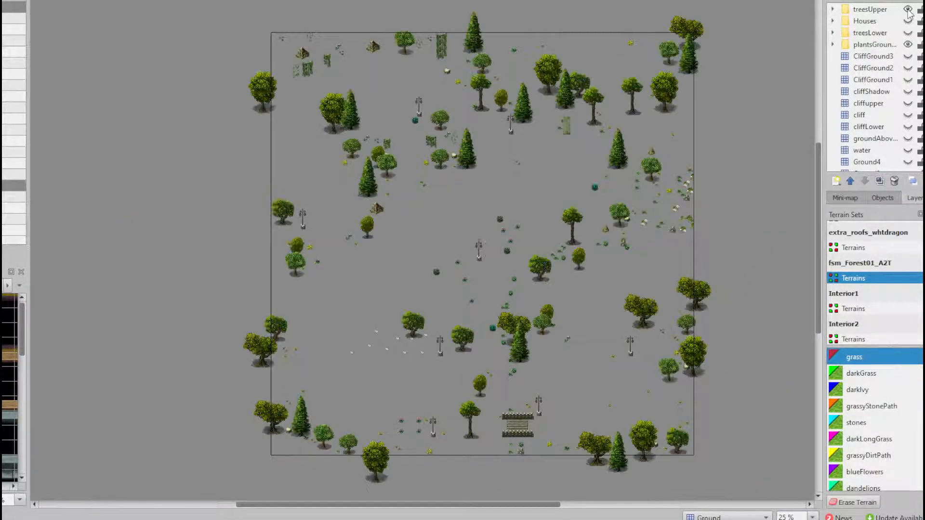
pyautogui.click(908, 10)
pyautogui.click(908, 9)
pyautogui.click(833, 9)
pyautogui.click(908, 20)
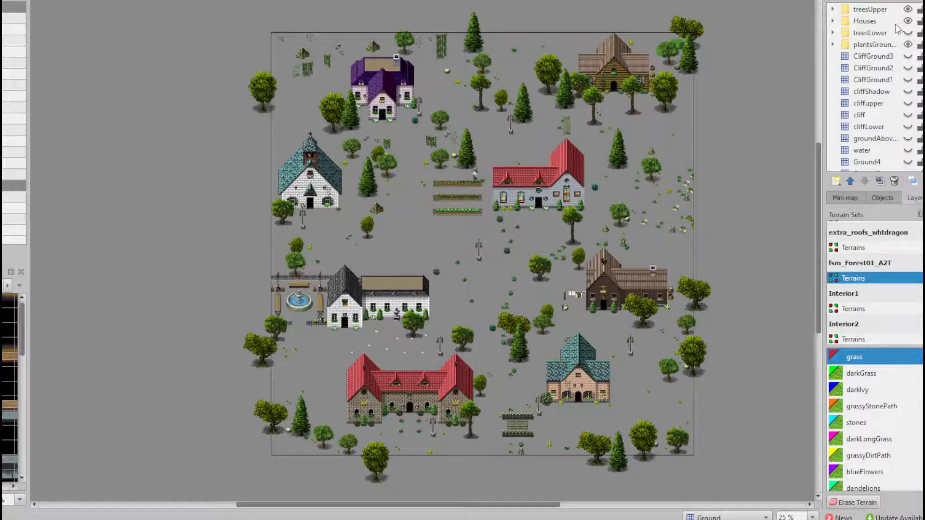
pyautogui.click(833, 21)
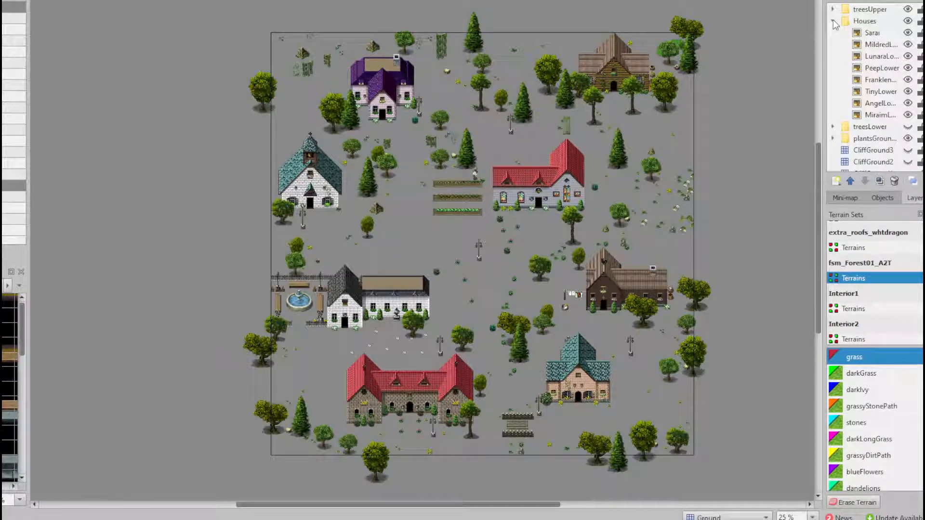
pyautogui.click(833, 20)
pyautogui.click(908, 32)
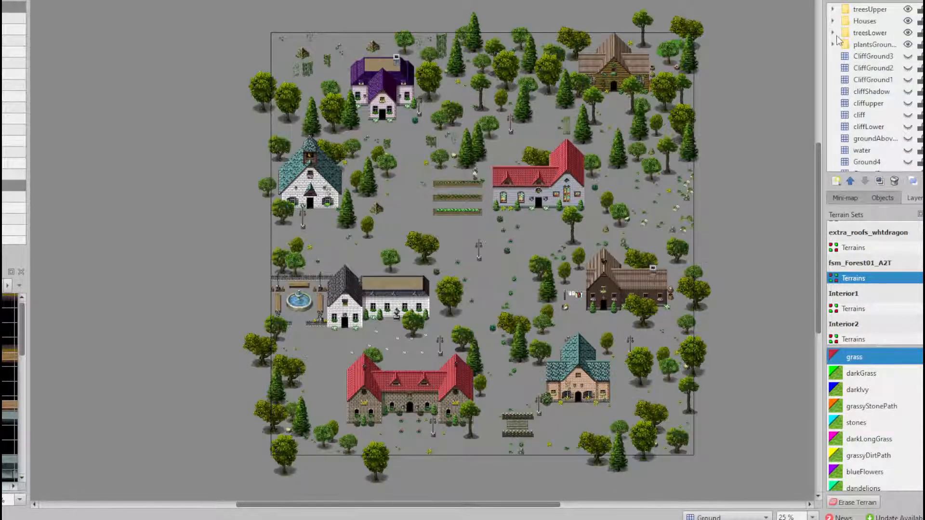
# Try moving the Sarai house image from the map's northeast corner to the garden rows, and undo the move
pyautogui.click(834, 20)
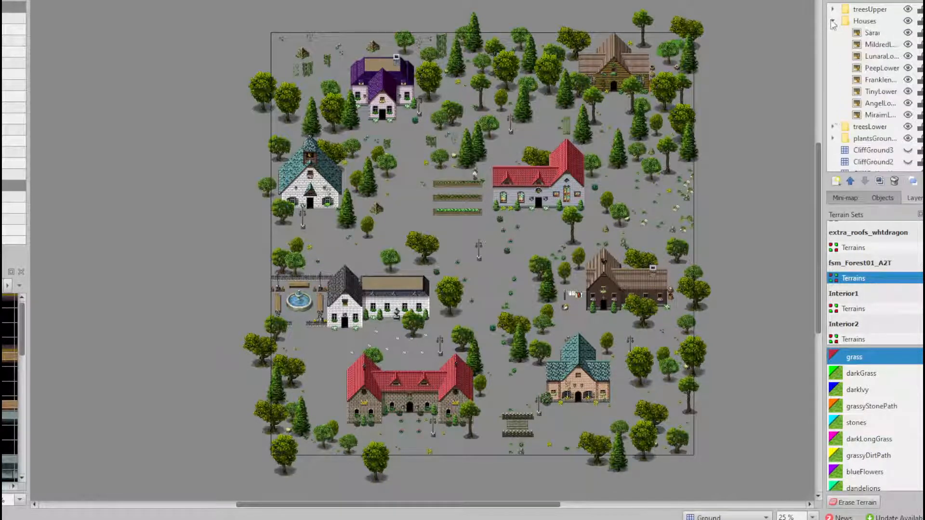
pyautogui.click(873, 32)
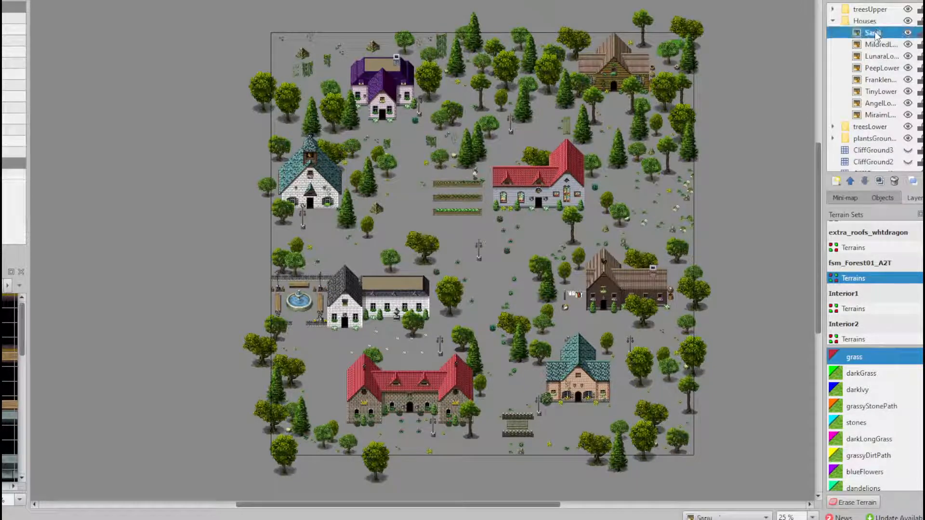
pyautogui.moveTo(609, 71); pyautogui.dragTo(445, 202)
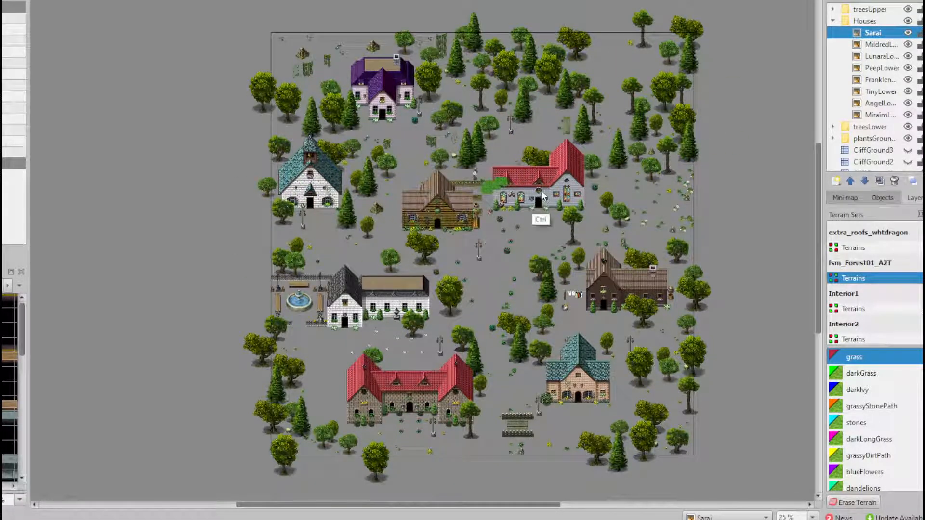
pyautogui.hotkey('ctrl', 'z')
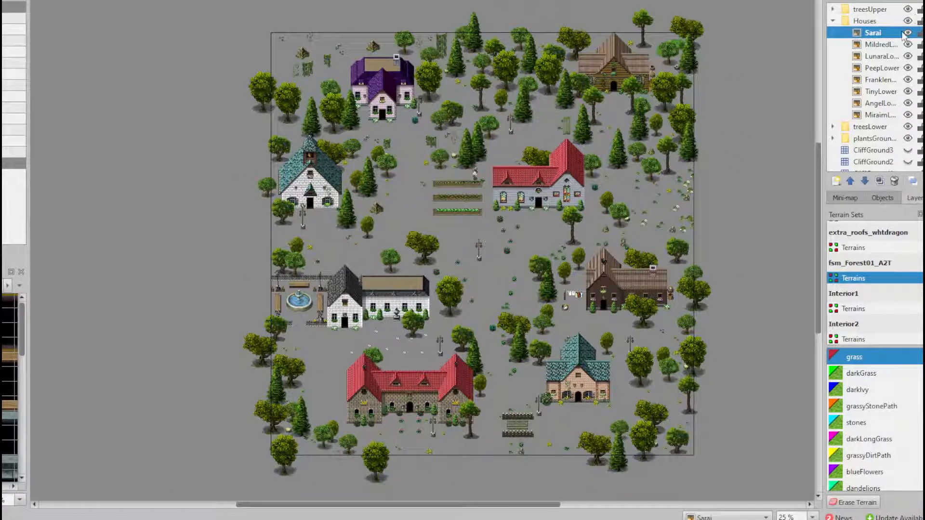
pyautogui.click(833, 21)
# Look through the treesLower and plantsGround groups and the cliff, water and ground layers beneath them
pyautogui.click(833, 33)
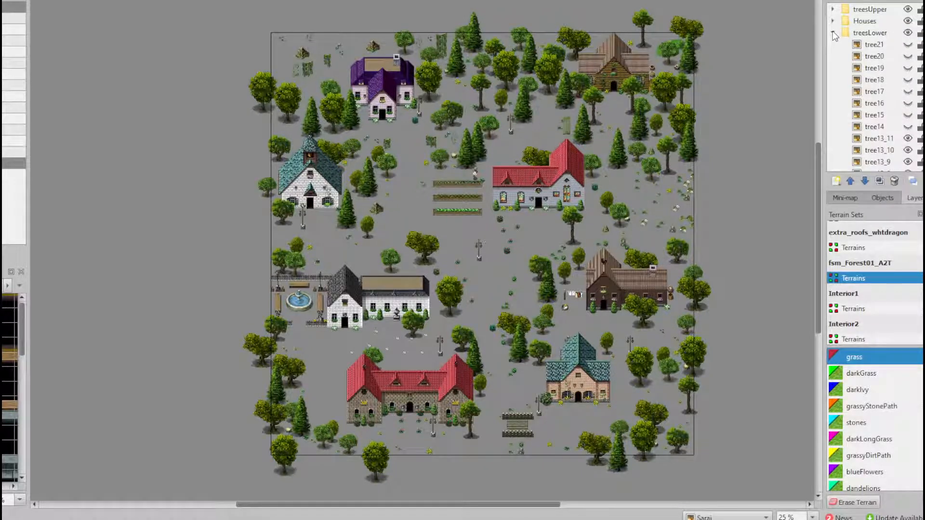
pyautogui.click(833, 32)
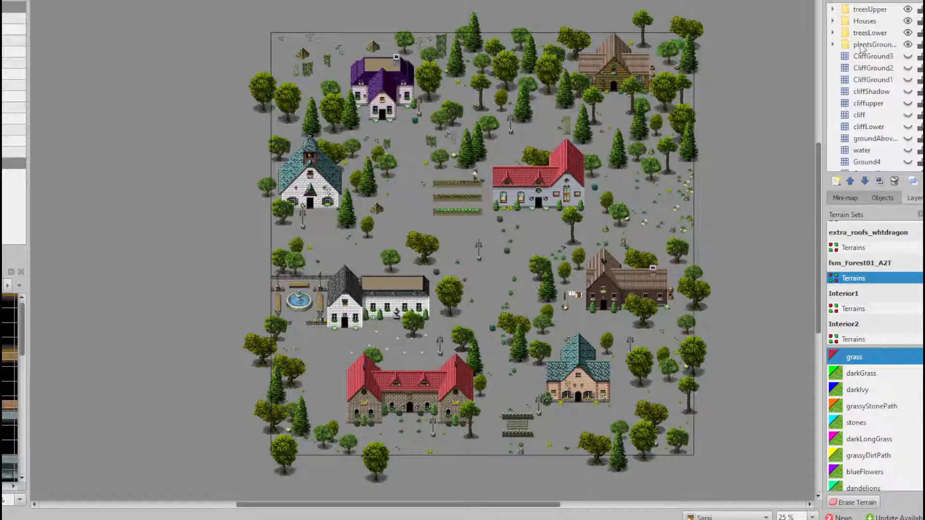
pyautogui.click(833, 45)
pyautogui.click(833, 45)
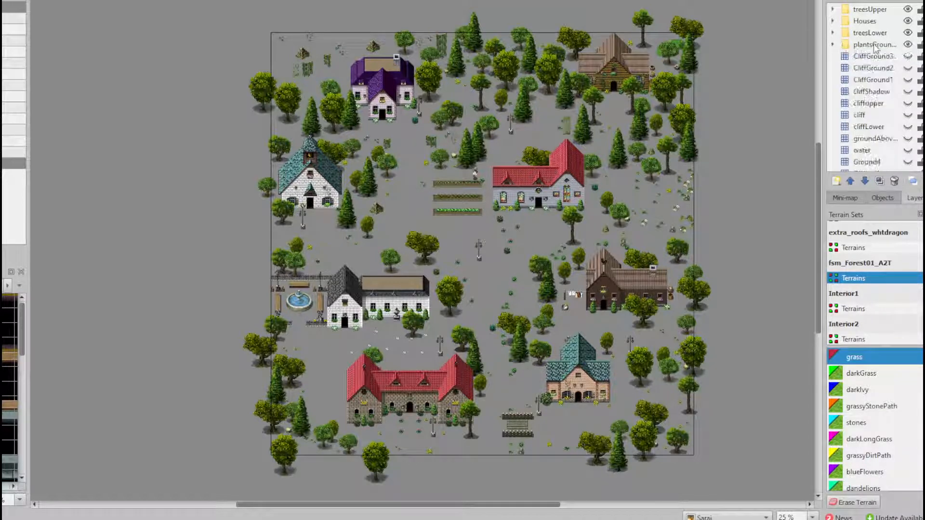
pyautogui.scroll(-1, 886, 118)
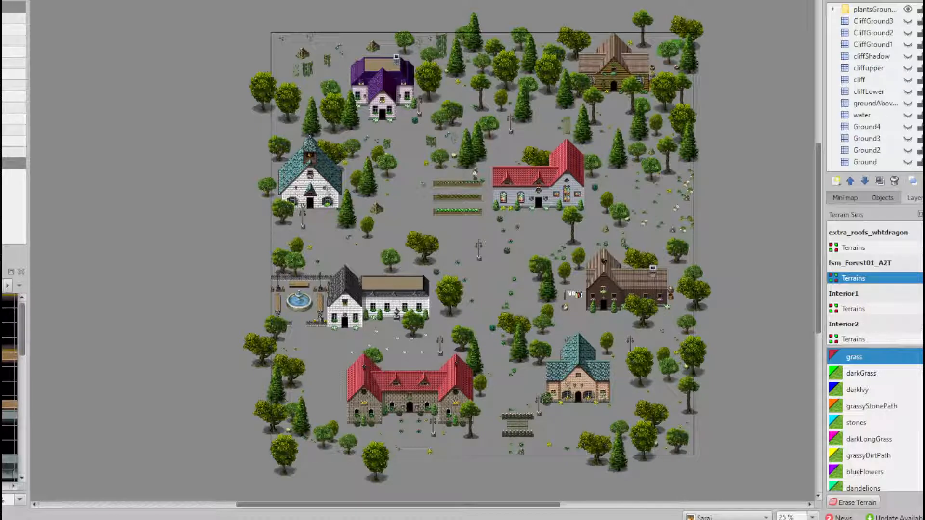
pyautogui.scroll(1, 879, 162)
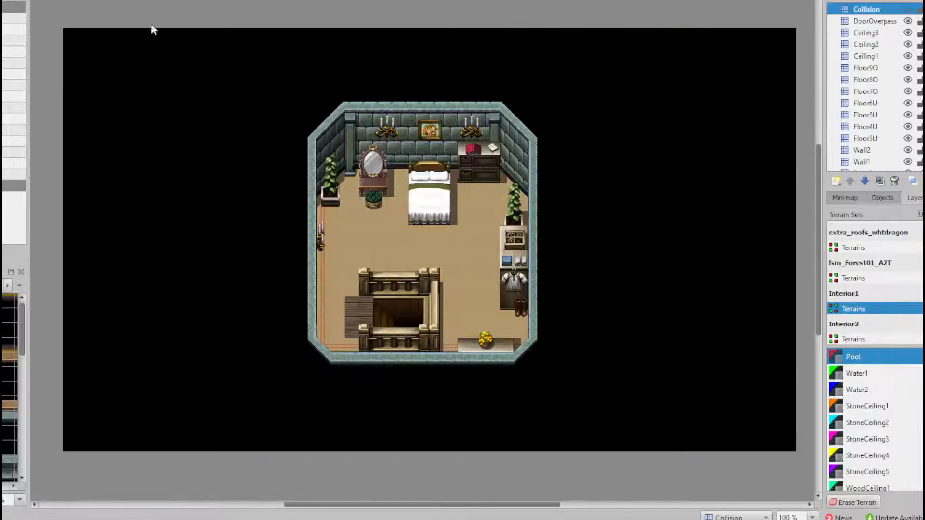
# Show and hide the Collision layer on the bedroom interior map to compare its blocked tiles with the furniture
pyautogui.click(908, 9)
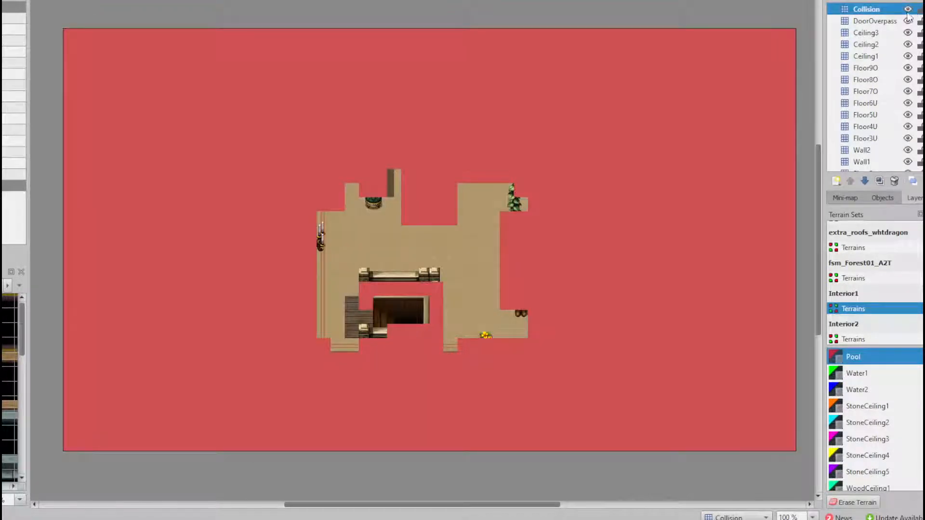
pyautogui.click(908, 9)
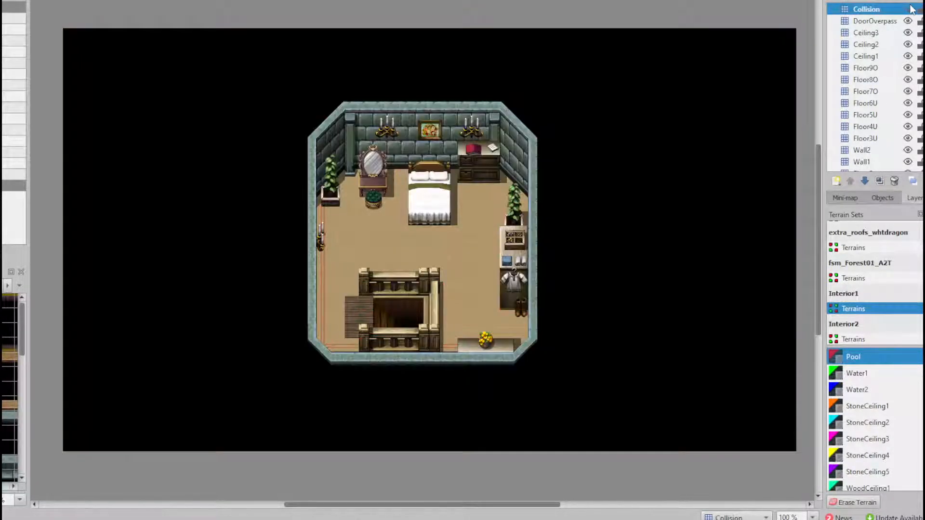
pyautogui.click(909, 9)
pyautogui.click(909, 9)
pyautogui.click(909, 9)
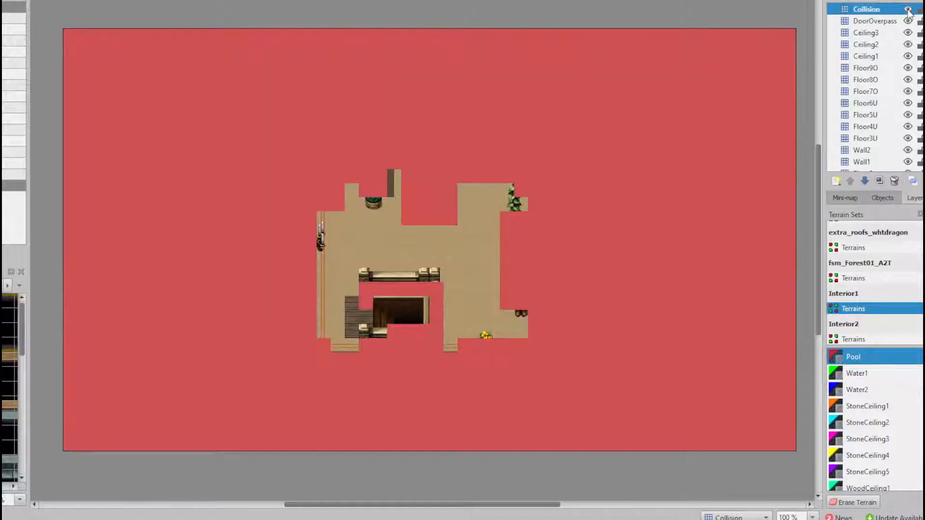
pyautogui.click(908, 9)
pyautogui.click(907, 9)
# Try painting extra collision tiles across the bedroom floor, undo them, and hide the Collision layer
pyautogui.click(2, 285)
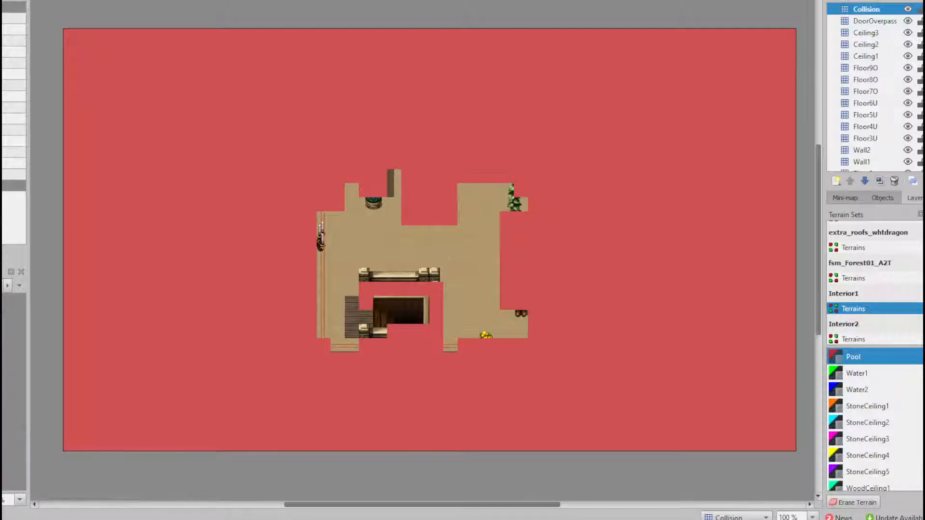
pyautogui.click(2, 301)
pyautogui.moveTo(367, 256)
pyautogui.mouseDown()
pyautogui.moveTo(437, 271)
pyautogui.moveTo(550, 204)
pyautogui.mouseUp()
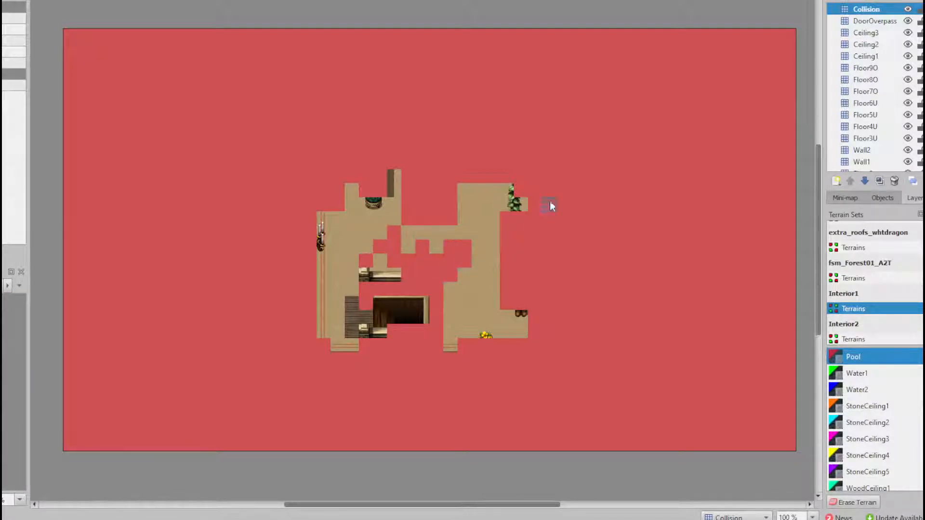
pyautogui.hotkey('ctrl', 'z')
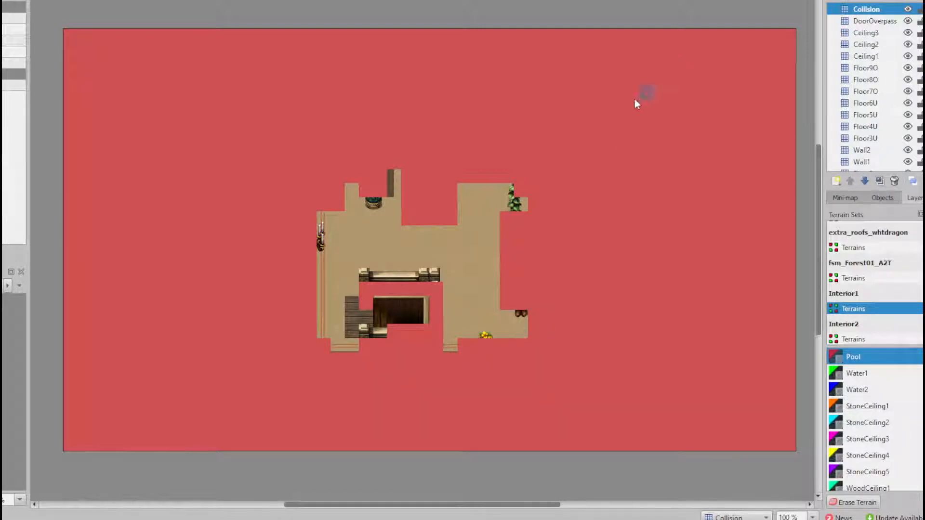
pyautogui.click(908, 10)
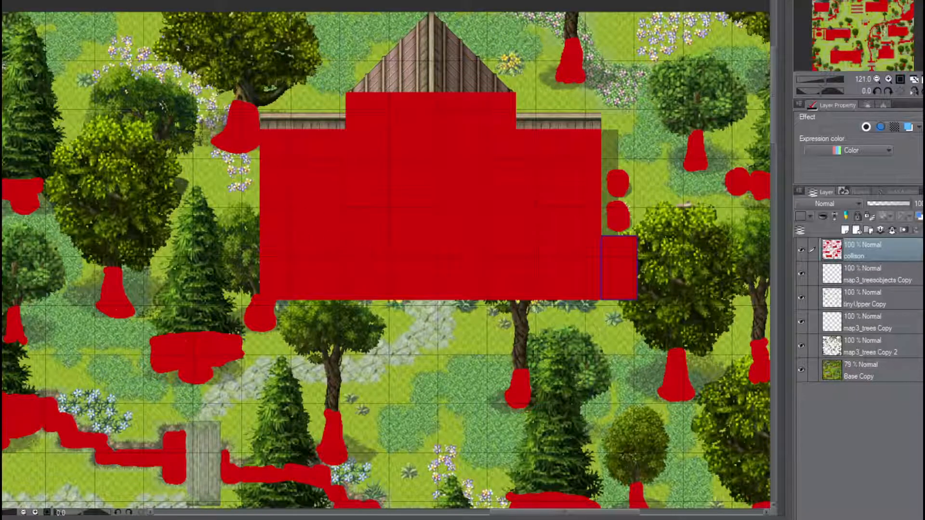
# Switch to Clip Studio Paint and thicken the collision line running southeast from the red cliff blocks east of the purple-roofed house
pyautogui.moveTo(766, 149); pyautogui.dragTo(767, 156)
pyautogui.hotkey('ctrl', 'z')
pyautogui.scroll(-4, 593, 247)
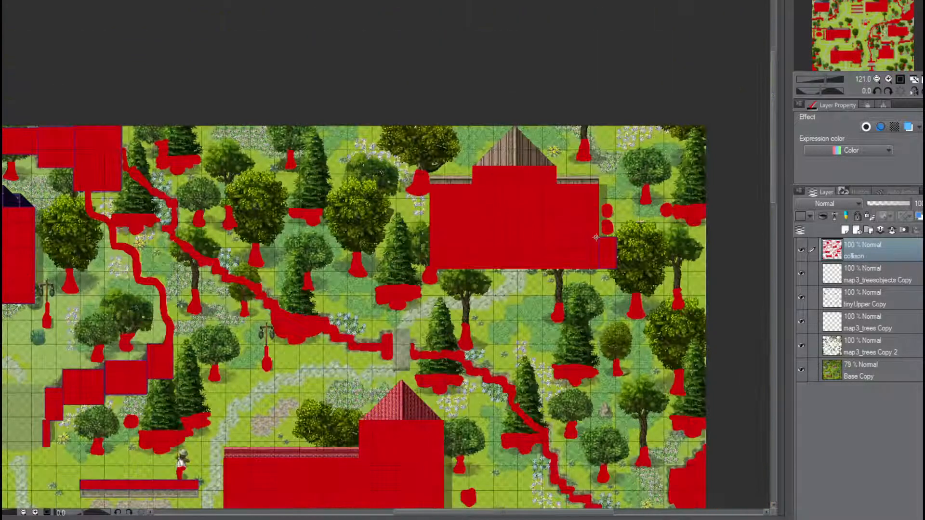
pyautogui.moveTo(652, 165); pyautogui.dragTo(744, 90, button='middle')
pyautogui.scroll(2, 385, 139)
pyautogui.scroll(2, 400, 138)
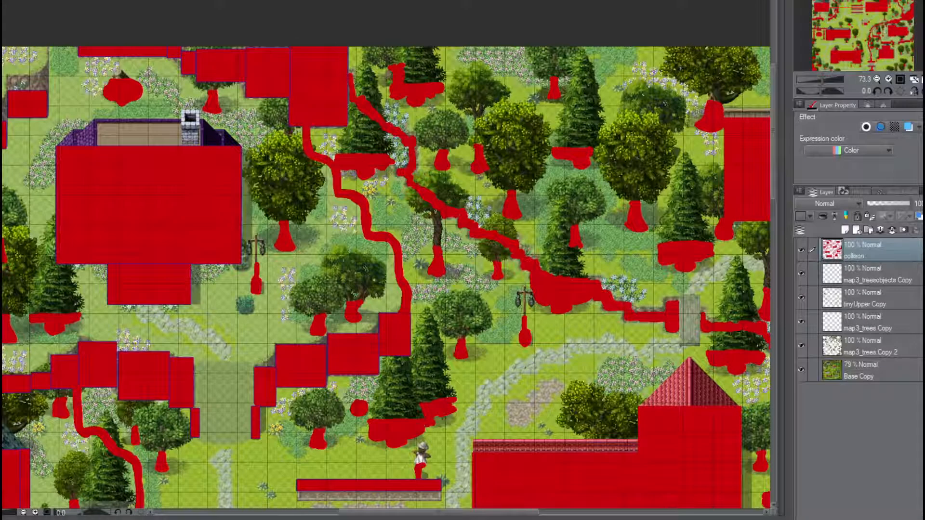
pyautogui.moveTo(350, 80)
pyautogui.mouseDown()
pyautogui.moveTo(350, 97)
pyautogui.moveTo(394, 132)
pyautogui.mouseUp()
pyautogui.moveTo(407, 181); pyautogui.dragTo(426, 193)
# Thicken the inner cliff collision line curving around the clothesline yard west and north of the eastern brown house
pyautogui.moveTo(865, 2); pyautogui.dragTo(863, 36)
pyautogui.moveTo(822, 79); pyautogui.dragTo(826, 79)
pyautogui.moveTo(875, 23); pyautogui.dragTo(875, 28)
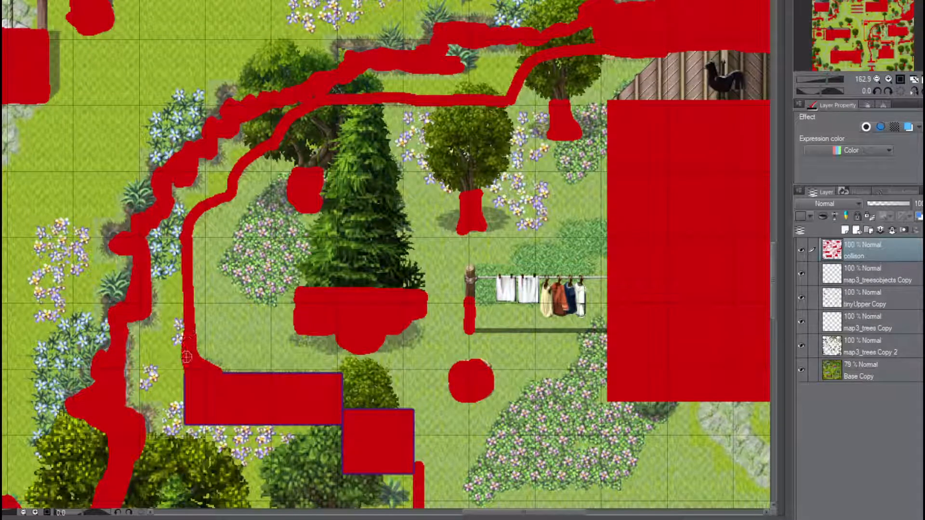
pyautogui.moveTo(187, 338)
pyautogui.mouseDown()
pyautogui.moveTo(188, 231)
pyautogui.moveTo(208, 192)
pyautogui.moveTo(194, 214)
pyautogui.moveTo(273, 139)
pyautogui.moveTo(252, 148)
pyautogui.moveTo(292, 105)
pyautogui.moveTo(269, 143)
pyautogui.moveTo(296, 110)
pyautogui.moveTo(327, 96)
pyautogui.mouseUp()
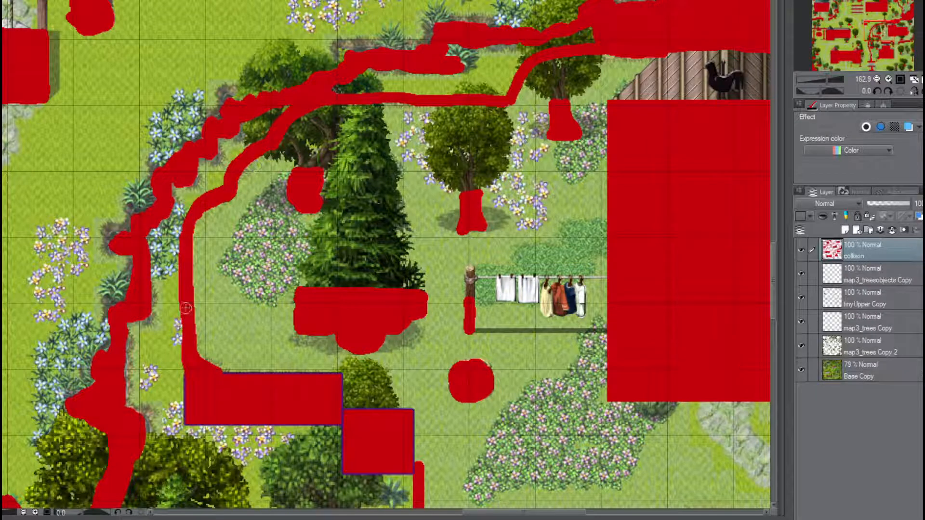
pyautogui.moveTo(186, 313); pyautogui.dragTo(186, 379)
pyautogui.moveTo(190, 361)
pyautogui.mouseDown()
pyautogui.moveTo(188, 245)
pyautogui.moveTo(195, 216)
pyautogui.moveTo(222, 193)
pyautogui.mouseUp()
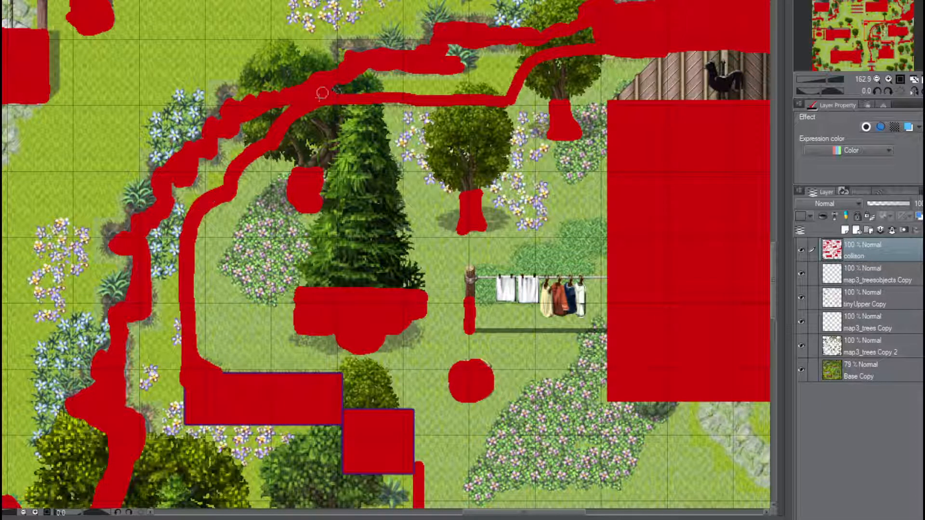
pyautogui.moveTo(322, 93)
pyautogui.mouseDown()
pyautogui.moveTo(316, 104)
pyautogui.moveTo(345, 96)
pyautogui.moveTo(509, 99)
pyautogui.moveTo(460, 96)
pyautogui.moveTo(517, 64)
pyautogui.moveTo(506, 99)
pyautogui.moveTo(517, 71)
pyautogui.moveTo(596, 44)
pyautogui.moveTo(567, 80)
pyautogui.mouseUp()
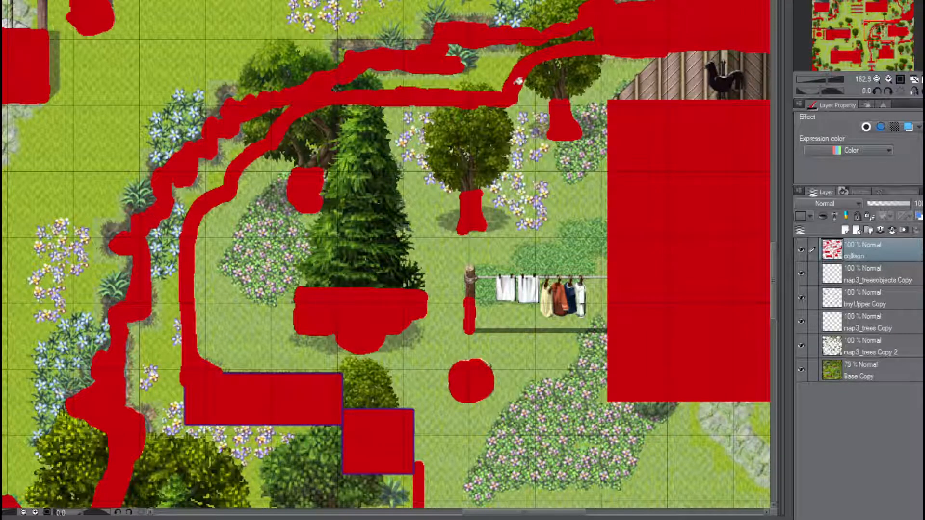
# Close the gap at the yard's southwest corner and fill the strips between the inner and outer cliff lines with red
pyautogui.click(474, 71)
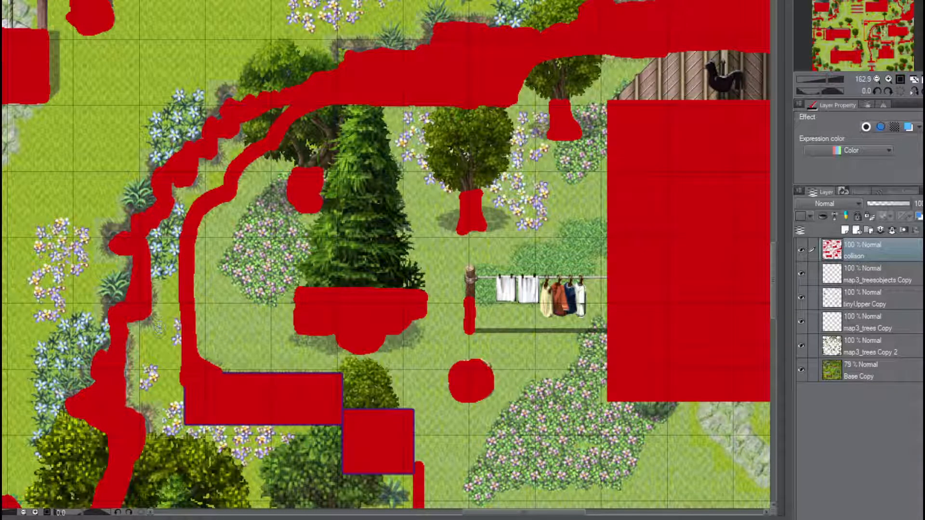
pyautogui.moveTo(142, 425); pyautogui.dragTo(185, 420)
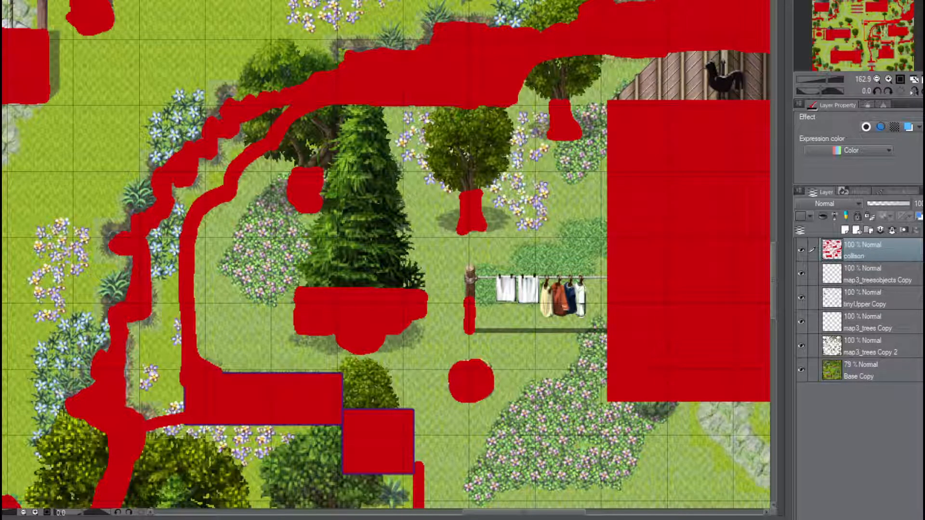
pyautogui.click(150, 364)
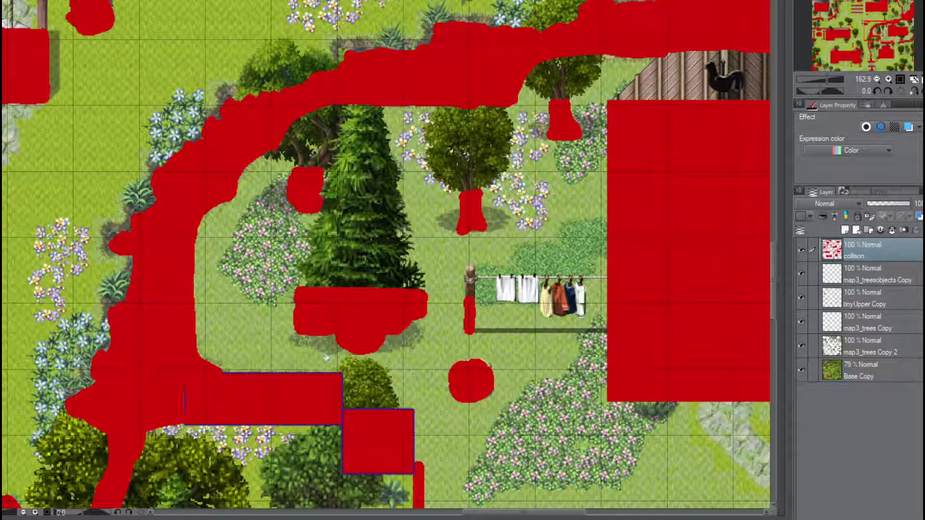
# Paint red collision over the pointed rock between the trees southeast of the northeastern brown-roofed house
pyautogui.scroll(-5, 344, 356)
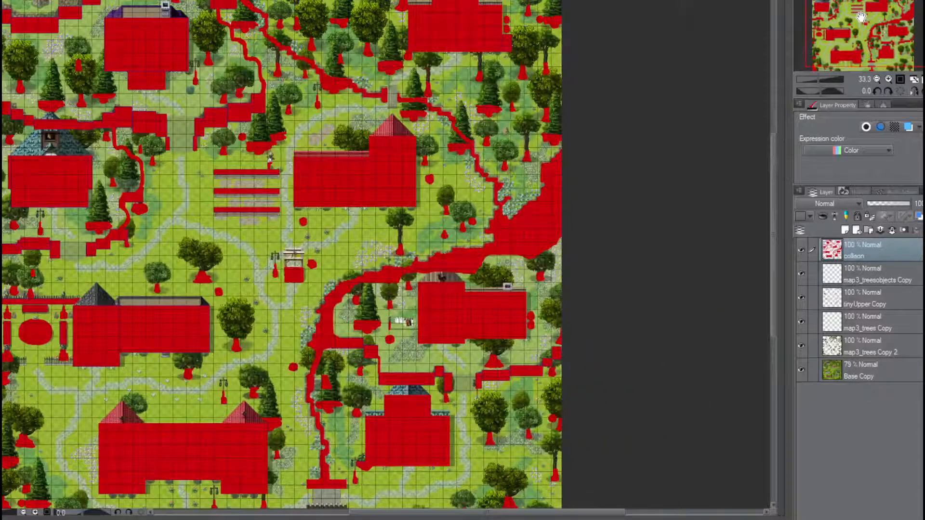
pyautogui.moveTo(861, 17); pyautogui.dragTo(845, 25)
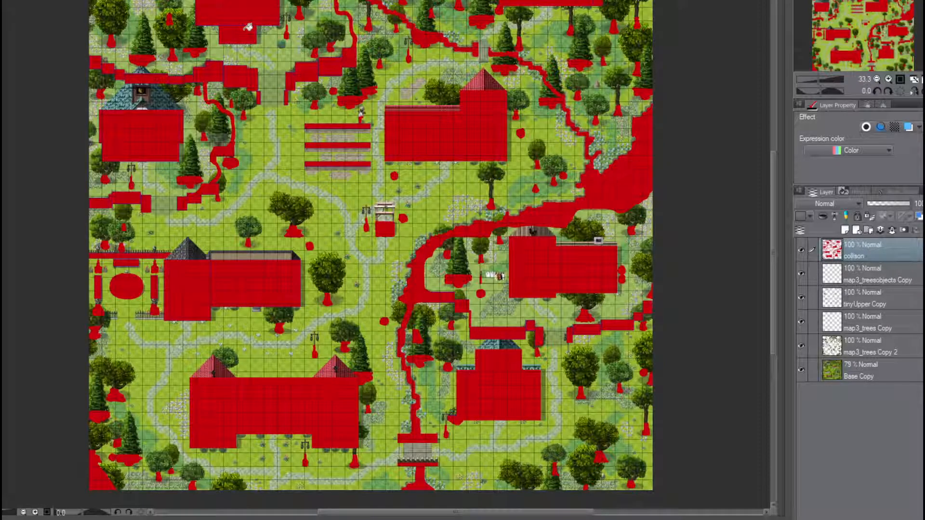
pyautogui.scroll(3, 631, 70)
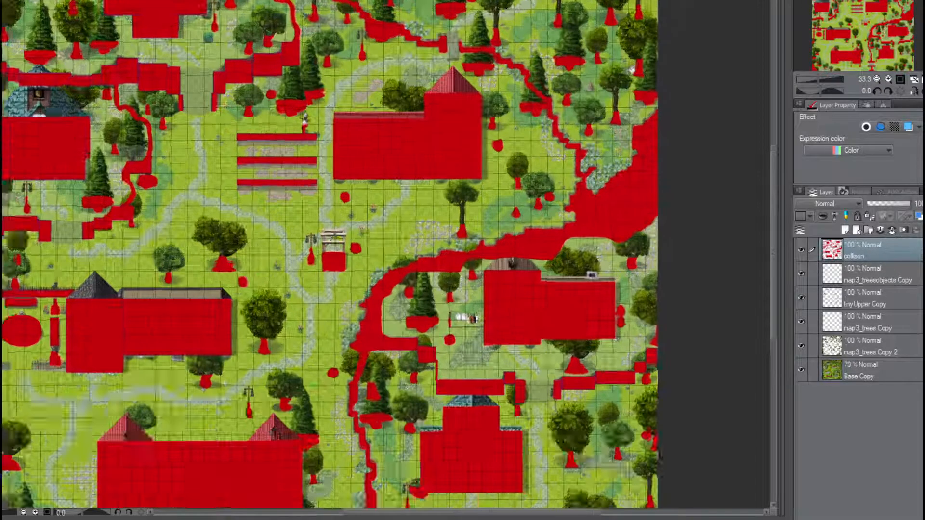
pyautogui.scroll(8, 636, 60)
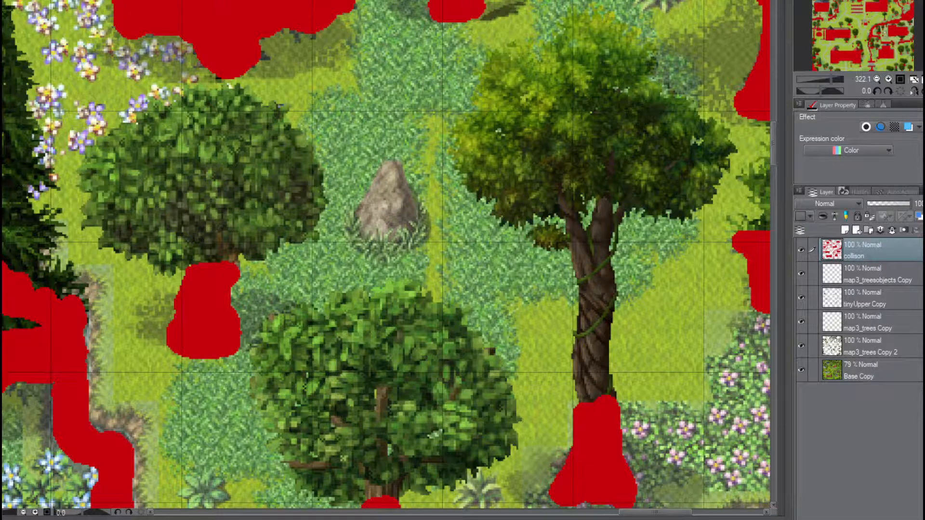
pyautogui.moveTo(373, 214)
pyautogui.mouseDown()
pyautogui.moveTo(367, 221)
pyautogui.moveTo(393, 227)
pyautogui.moveTo(405, 183)
pyautogui.moveTo(385, 163)
pyautogui.moveTo(382, 198)
pyautogui.moveTo(391, 208)
pyautogui.moveTo(391, 193)
pyautogui.mouseUp()
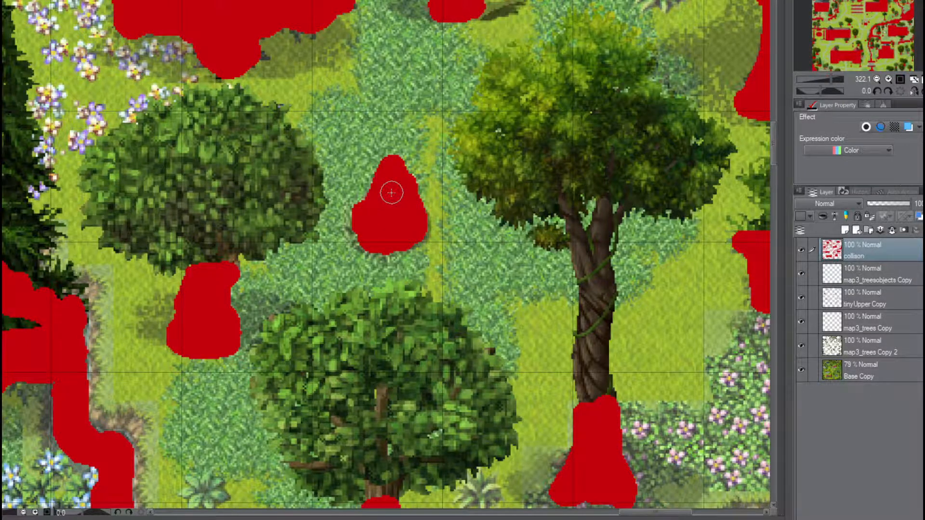
# Smooth the stepped upper edge of the cliff collision south of the purple-roofed house, on both sides of the path and westward to the map border
pyautogui.scroll(-8, 337, 193)
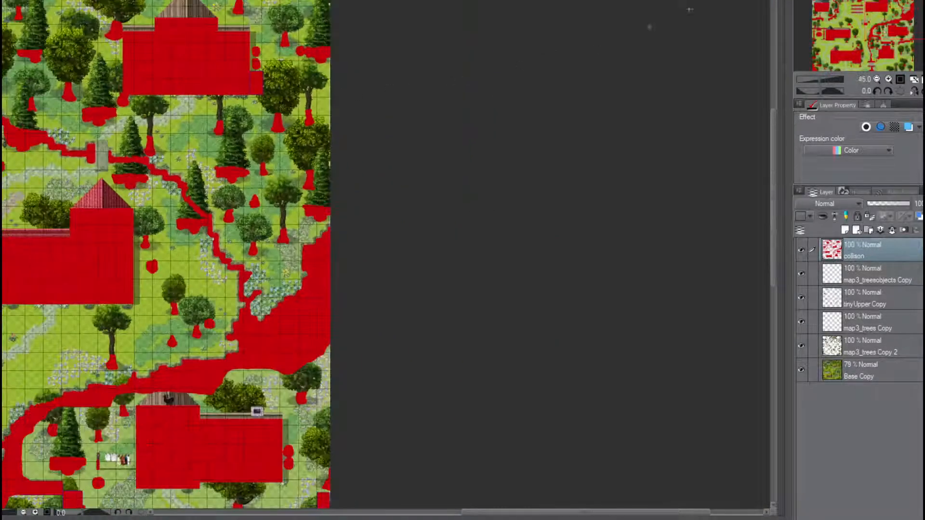
pyautogui.moveTo(900, 17); pyautogui.dragTo(839, 17)
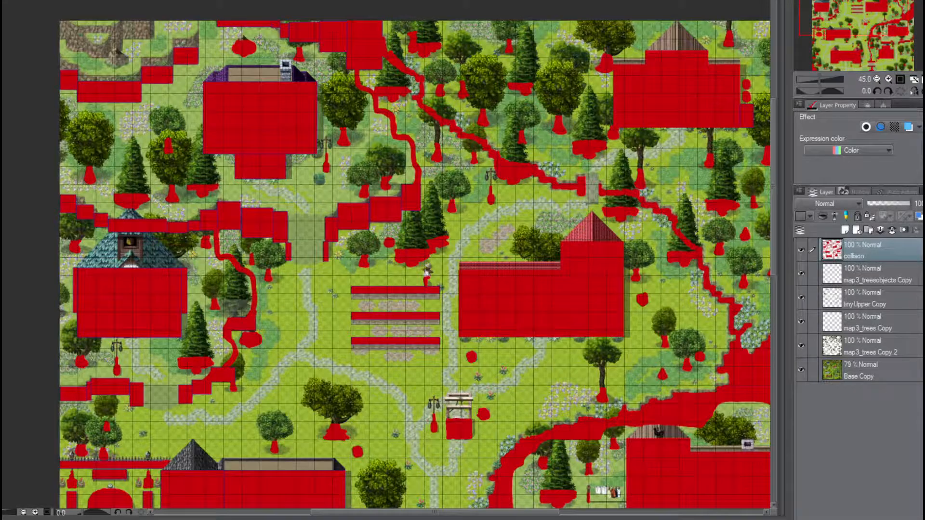
pyautogui.scroll(3, 392, 153)
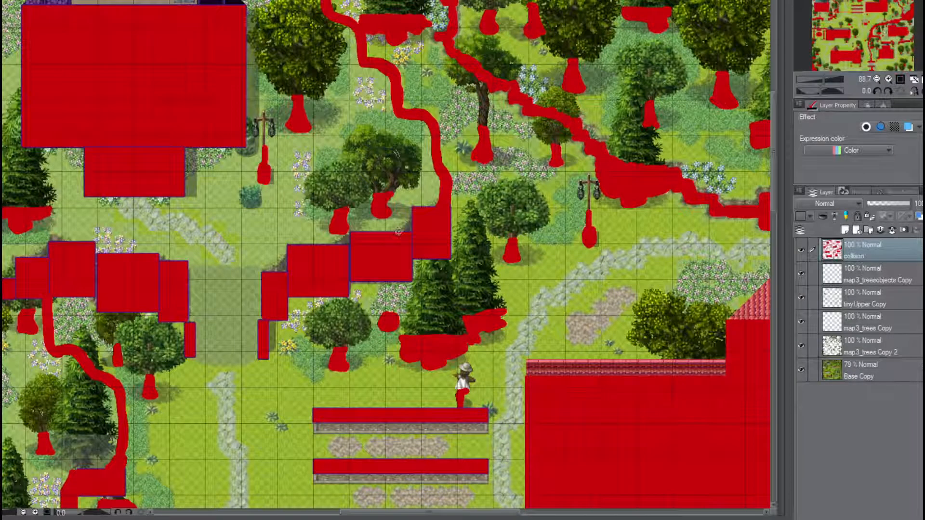
pyautogui.moveTo(398, 235)
pyautogui.mouseDown()
pyautogui.moveTo(407, 222)
pyautogui.moveTo(408, 231)
pyautogui.mouseUp()
pyautogui.moveTo(333, 246); pyautogui.dragTo(346, 238)
pyautogui.moveTo(265, 273)
pyautogui.mouseDown()
pyautogui.moveTo(285, 260)
pyautogui.moveTo(280, 274)
pyautogui.mouseUp()
pyautogui.moveTo(55, 238); pyautogui.dragTo(34, 259)
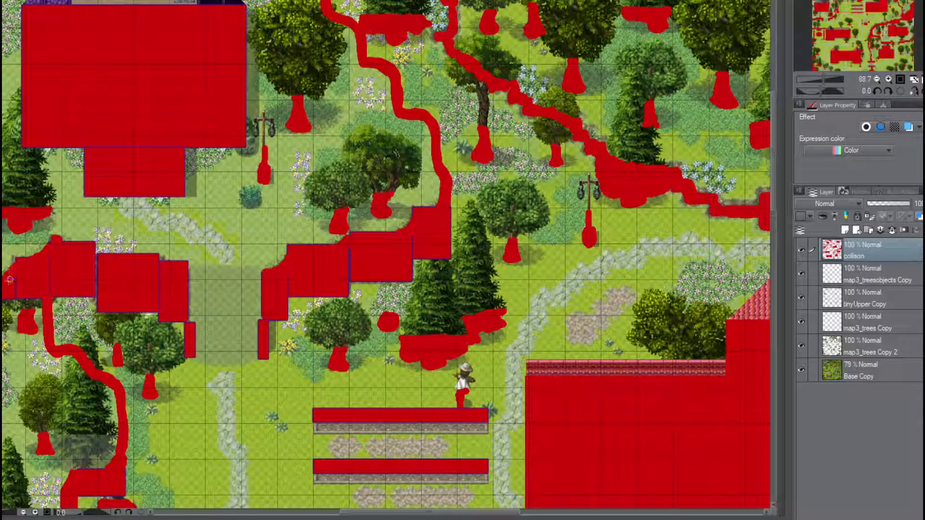
pyautogui.moveTo(58, 251); pyautogui.dragTo(401, 242, button='middle')
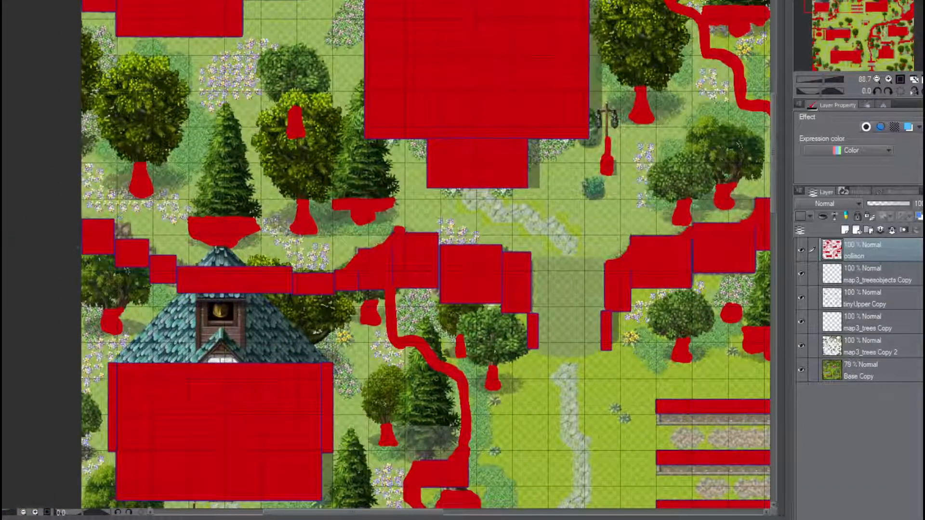
pyautogui.moveTo(126, 229)
pyautogui.mouseDown()
pyautogui.moveTo(122, 239)
pyautogui.moveTo(151, 257)
pyautogui.moveTo(182, 260)
pyautogui.mouseUp()
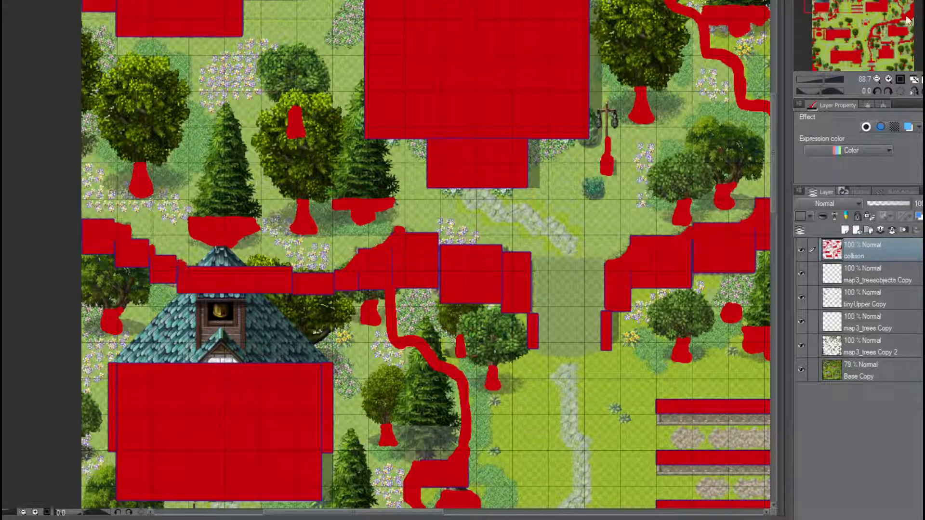
# Paint a collision line down the cliff's east side northwest of the purple-roofed house and smooth the stepped blocks northeast of it
pyautogui.moveTo(842, 3); pyautogui.dragTo(850, 1)
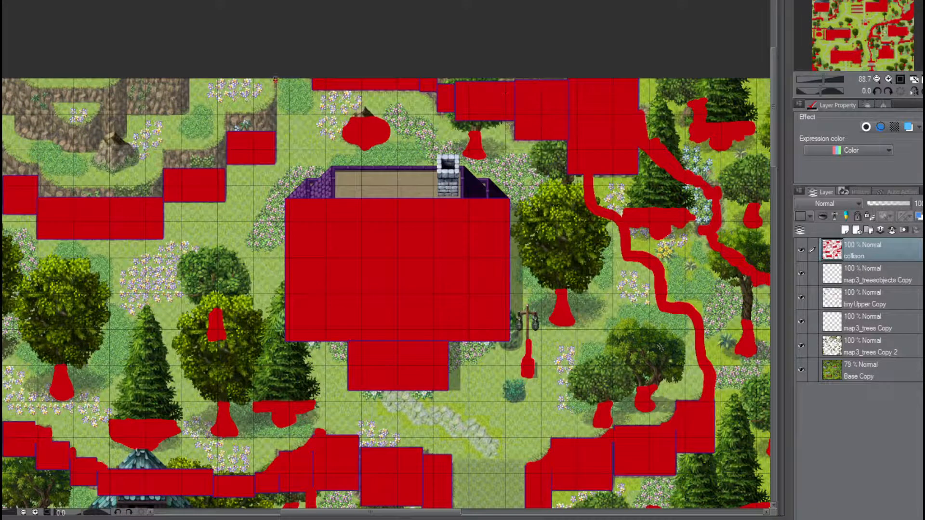
pyautogui.moveTo(275, 80)
pyautogui.mouseDown()
pyautogui.moveTo(273, 160)
pyautogui.moveTo(269, 80)
pyautogui.moveTo(270, 139)
pyautogui.mouseUp()
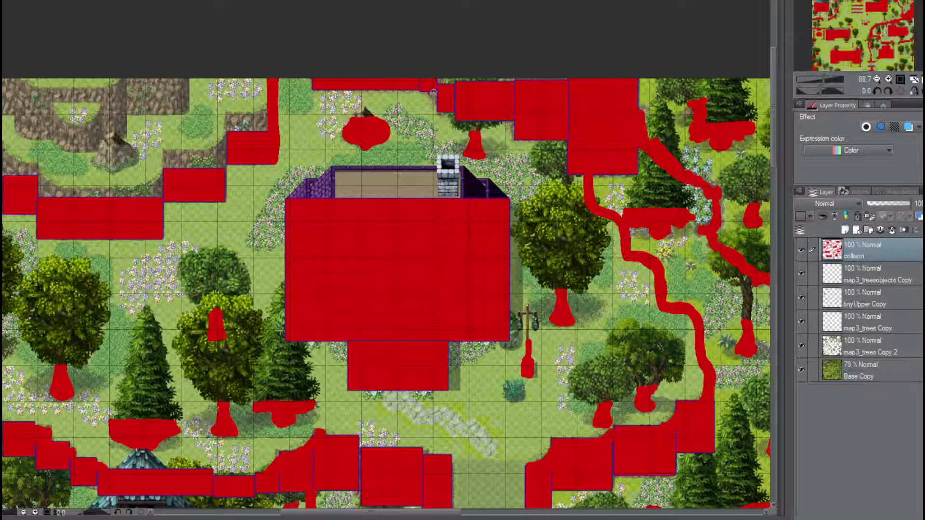
pyautogui.moveTo(434, 91); pyautogui.dragTo(435, 97)
pyautogui.moveTo(515, 135)
pyautogui.mouseDown()
pyautogui.moveTo(506, 123)
pyautogui.moveTo(514, 119)
pyautogui.mouseUp()
# Touch up the collision beside the northern pine east of the cliff and paint over the trunk in the map's northeast corner
pyautogui.moveTo(843, 2); pyautogui.dragTo(863, 1)
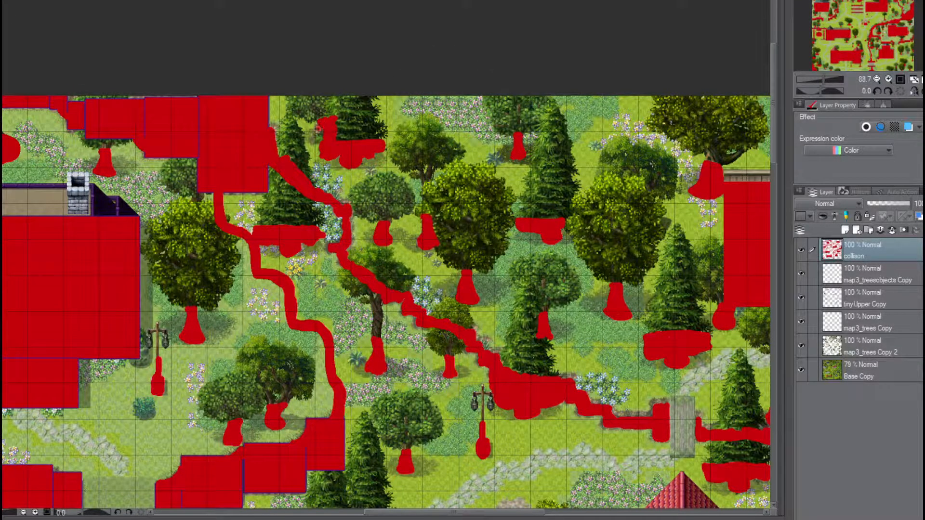
pyautogui.moveTo(318, 127)
pyautogui.mouseDown()
pyautogui.moveTo(313, 142)
pyautogui.moveTo(322, 134)
pyautogui.mouseUp()
pyautogui.moveTo(864, 2); pyautogui.dragTo(893, 2)
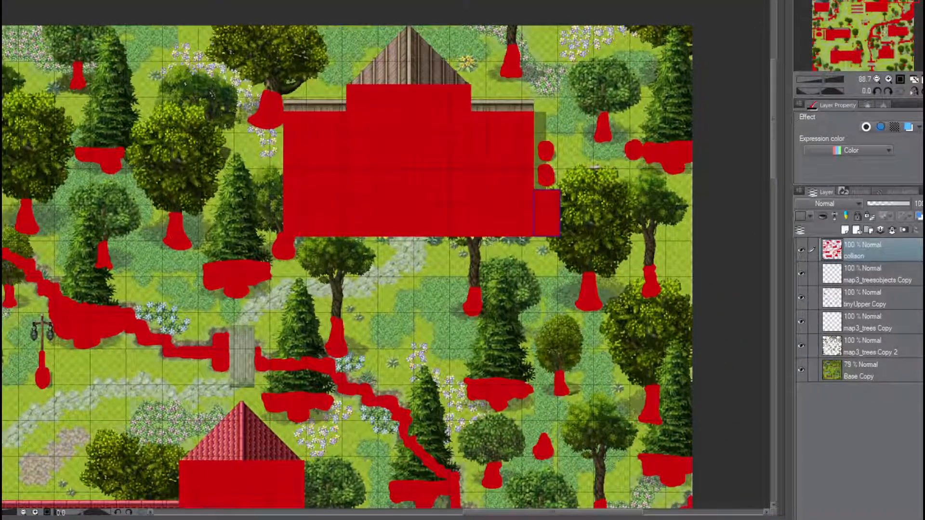
pyautogui.moveTo(675, 43)
pyautogui.mouseDown()
pyautogui.moveTo(670, 75)
pyautogui.moveTo(677, 43)
pyautogui.moveTo(680, 71)
pyautogui.mouseUp()
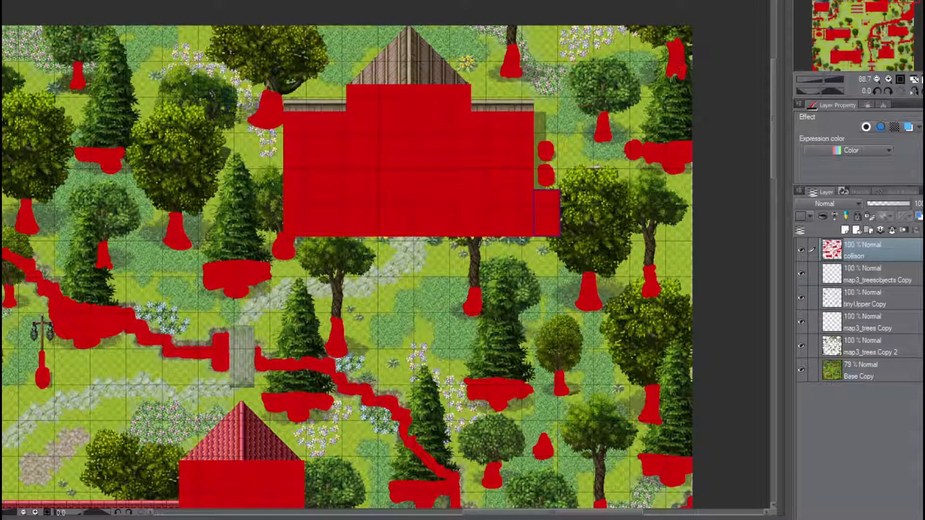
# Smooth the stepped corners of the cliff collision south of the eastern brown house, on both sides of the path
pyautogui.moveTo(885, 0); pyautogui.dragTo(884, 45)
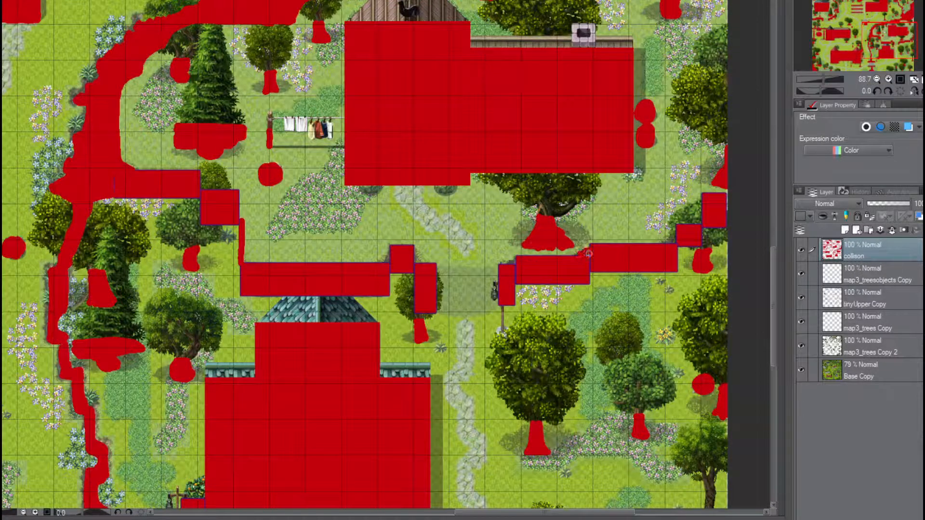
pyautogui.moveTo(666, 245); pyautogui.dragTo(676, 235)
pyautogui.moveTo(718, 198)
pyautogui.mouseDown()
pyautogui.moveTo(725, 189)
pyautogui.moveTo(699, 216)
pyautogui.mouseUp()
pyautogui.moveTo(413, 254); pyautogui.dragTo(415, 260)
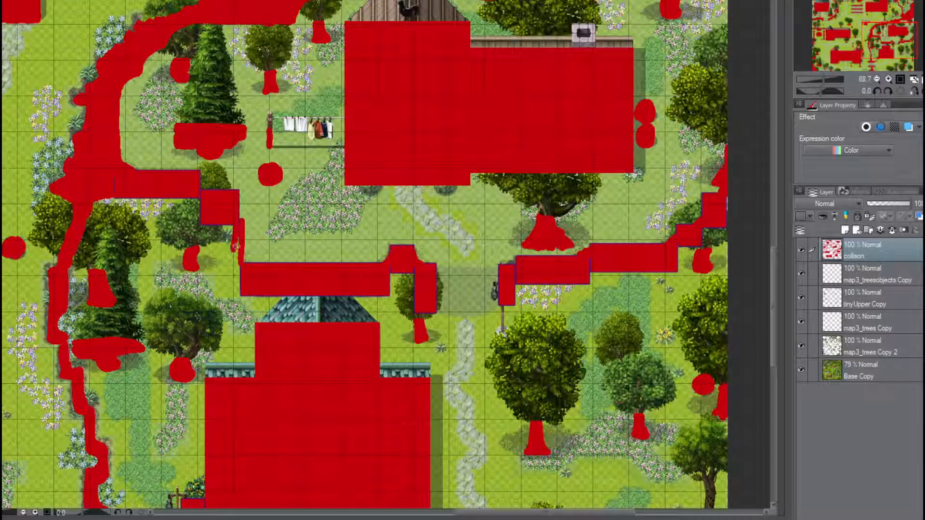
# Thicken the short vertical cliff collision northwest of the teal-roofed house and extend the collision between the river and the nearby pine trunk
pyautogui.hotkey('ctrl', 'z')
pyautogui.moveTo(236, 224); pyautogui.dragTo(237, 258)
pyautogui.hotkey('ctrl', 'z')
pyautogui.moveTo(238, 225); pyautogui.dragTo(239, 264)
pyautogui.moveTo(891, 35); pyautogui.dragTo(883, 38)
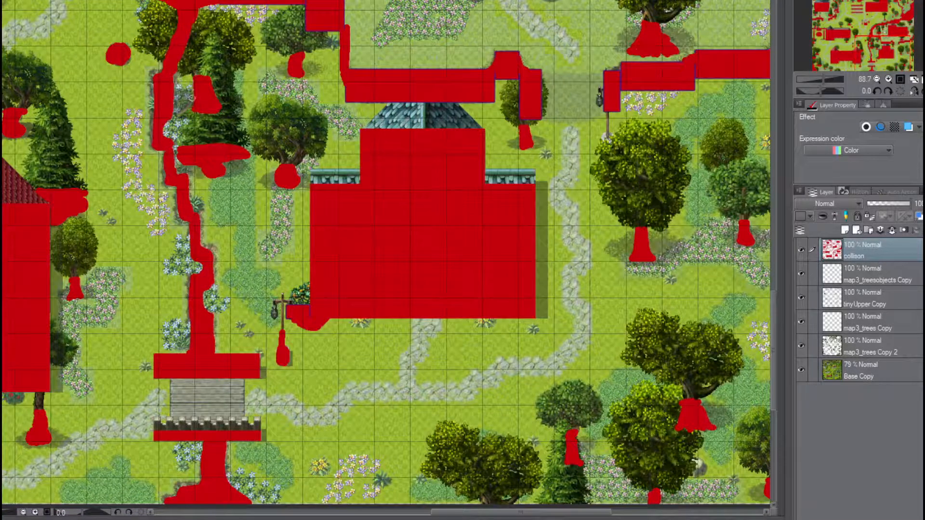
pyautogui.moveTo(192, 98)
pyautogui.mouseDown()
pyautogui.moveTo(178, 116)
pyautogui.moveTo(192, 98)
pyautogui.moveTo(195, 110)
pyautogui.mouseUp()
# Fill both front fence sections of the fountain garden with red collision rectangles and paint over the potted flowers beside the upper lamps
pyautogui.moveTo(880, 52); pyautogui.dragTo(826, 47)
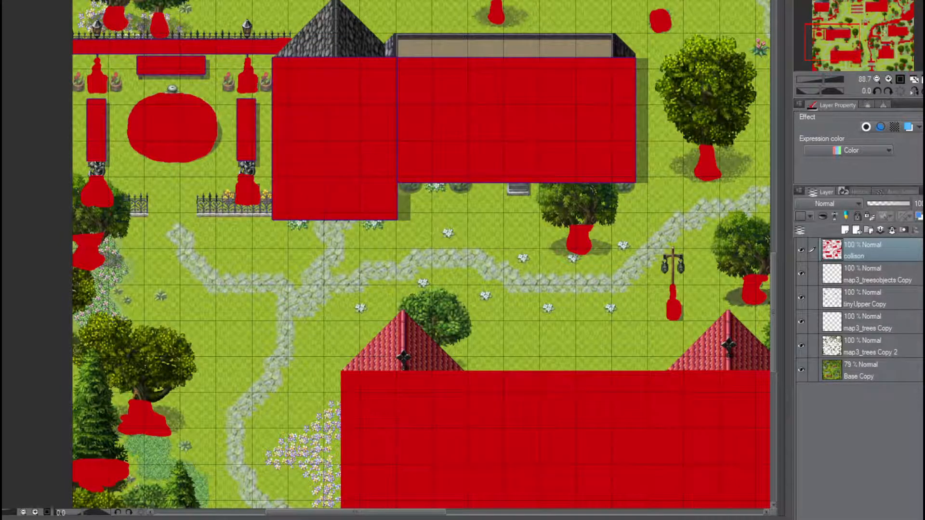
pyautogui.moveTo(196, 203); pyautogui.dragTo(273, 216)
pyautogui.hotkey('ctrl', 'd')
pyautogui.moveTo(196, 202); pyautogui.dragTo(273, 218)
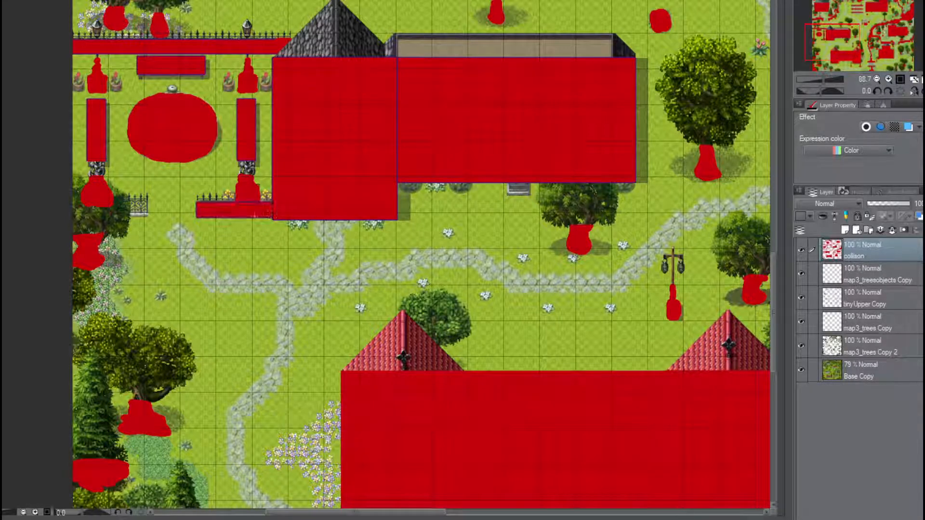
pyautogui.moveTo(151, 196); pyautogui.dragTo(72, 217)
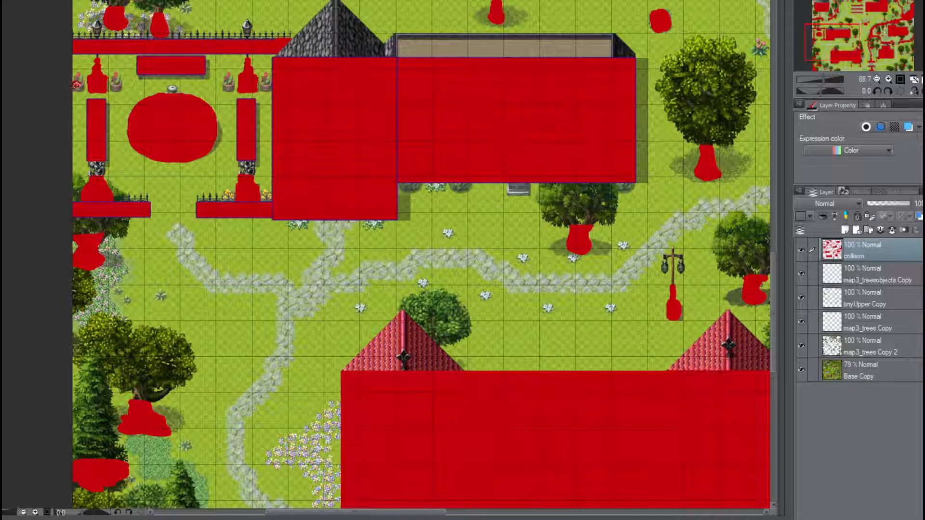
pyautogui.moveTo(76, 85)
pyautogui.mouseDown()
pyautogui.moveTo(78, 76)
pyautogui.moveTo(116, 86)
pyautogui.moveTo(116, 77)
pyautogui.mouseUp()
pyautogui.moveTo(228, 85)
pyautogui.mouseDown()
pyautogui.moveTo(229, 78)
pyautogui.moveTo(270, 88)
pyautogui.moveTo(265, 74)
pyautogui.mouseUp()
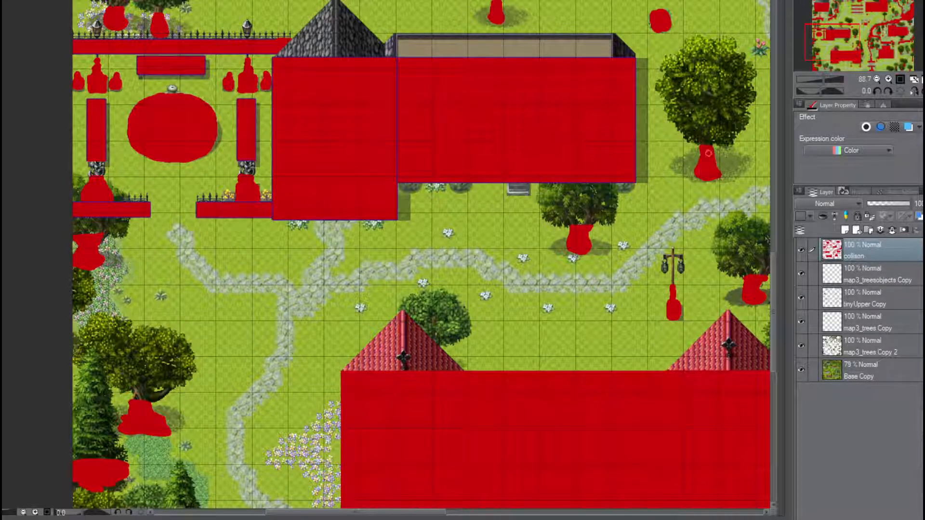
# Hide the objects, tinyUpper, both trees and Base Copy layers, leaving only the collision layer shown
pyautogui.moveTo(851, 53); pyautogui.dragTo(857, 32)
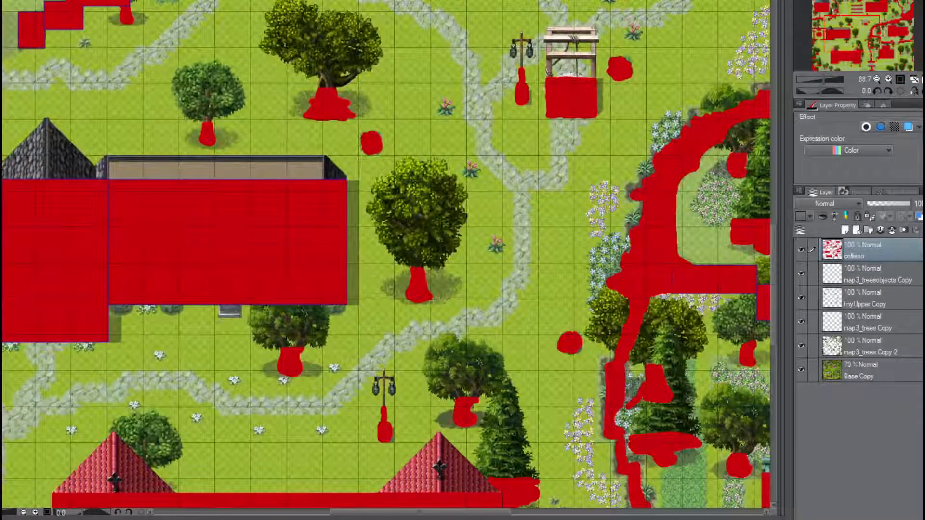
pyautogui.click(801, 274)
pyautogui.click(802, 297)
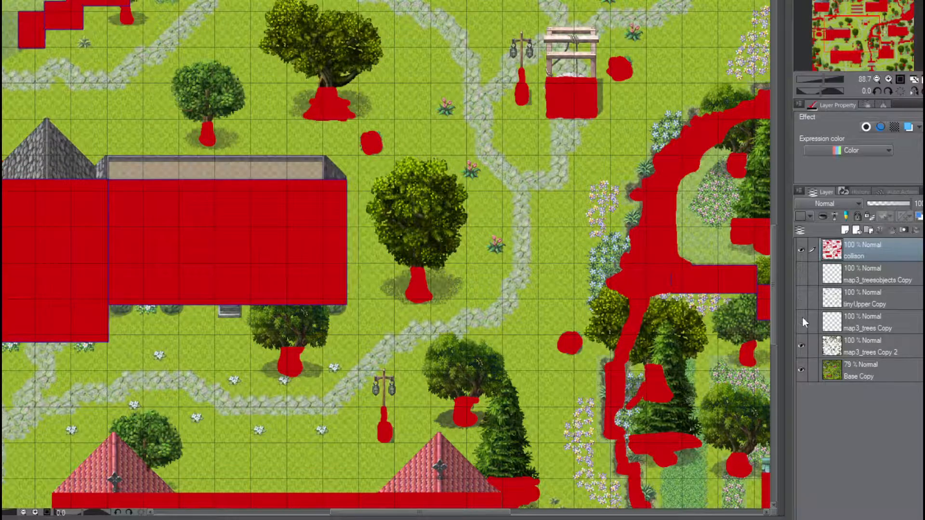
pyautogui.click(802, 318)
pyautogui.click(802, 343)
pyautogui.click(802, 368)
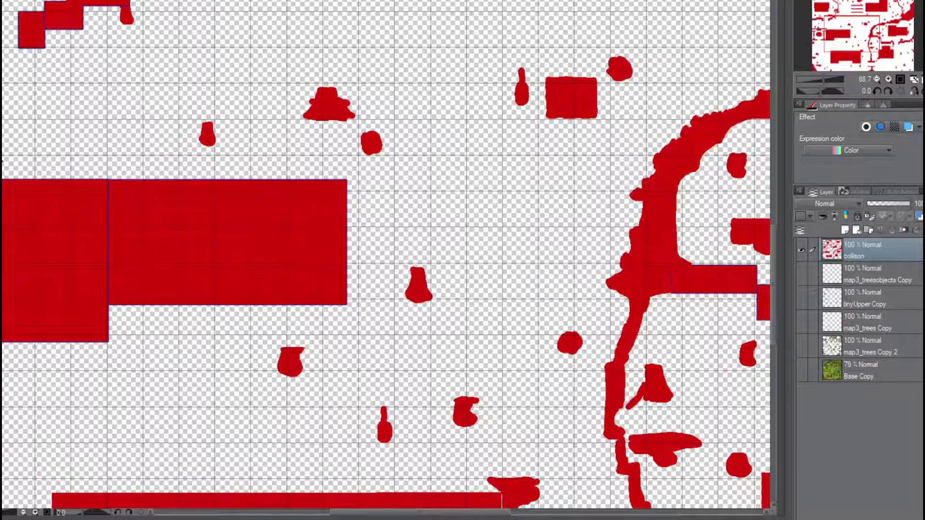
# Export the collision layer on its own as a PNG at 100% scale
pyautogui.moveTo(14, 73)
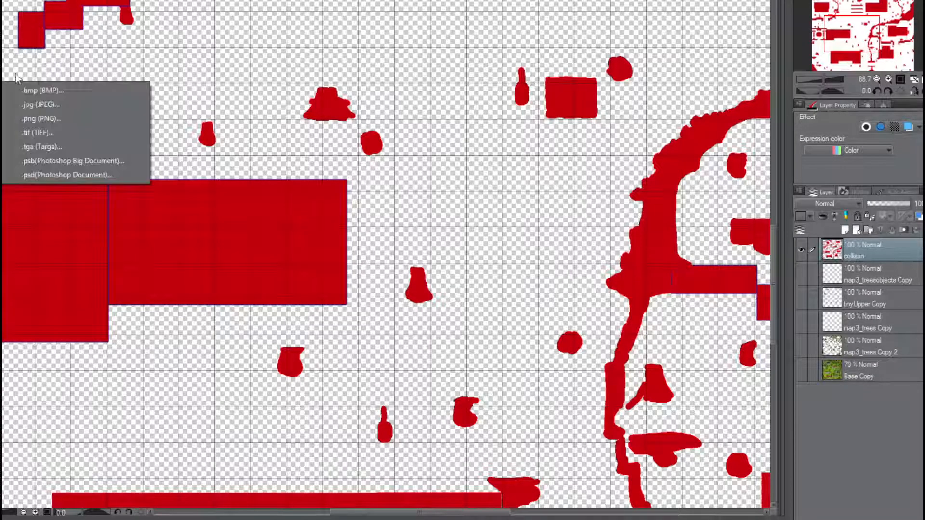
pyautogui.click(66, 119)
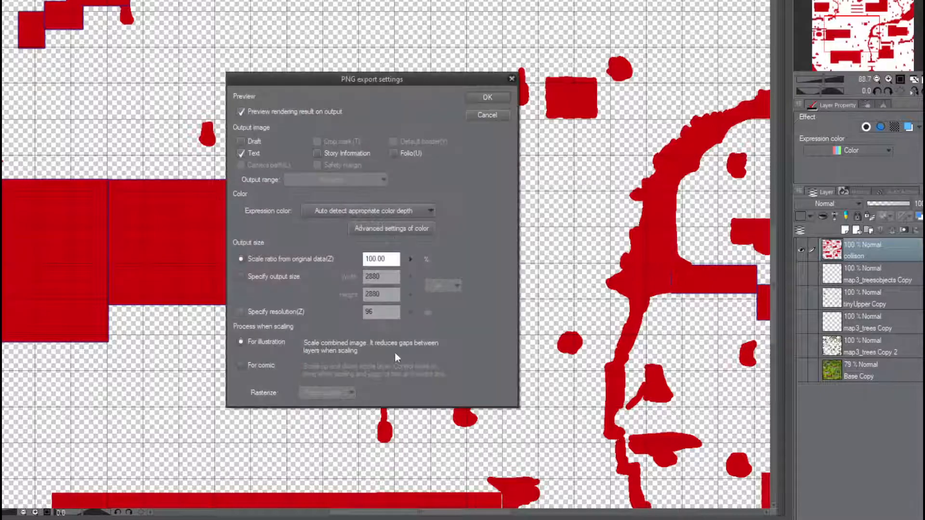
pyautogui.click(481, 98)
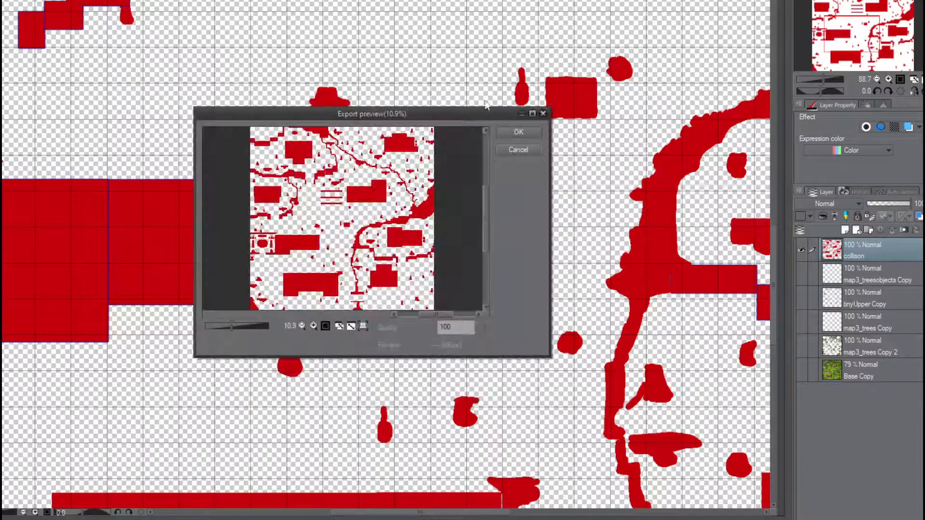
pyautogui.click(501, 134)
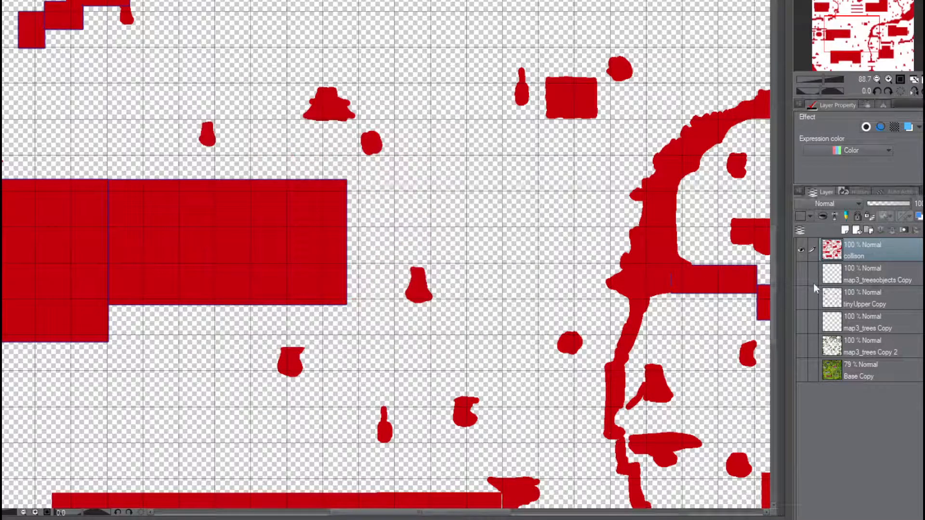
# Show the objects, tinyUpper, both trees and Base Copy layers again and hide the collision layer
pyautogui.click(802, 273)
pyautogui.click(801, 298)
pyautogui.click(801, 322)
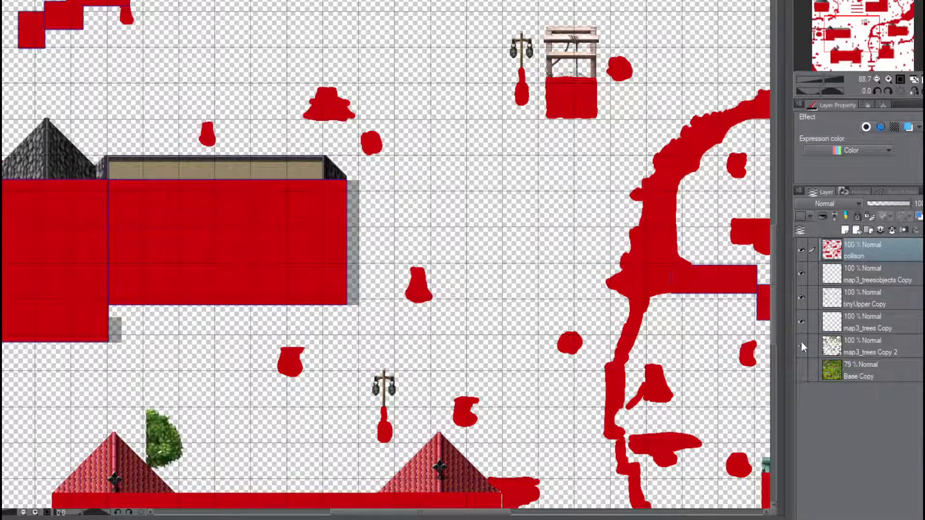
pyautogui.click(801, 346)
pyautogui.click(801, 370)
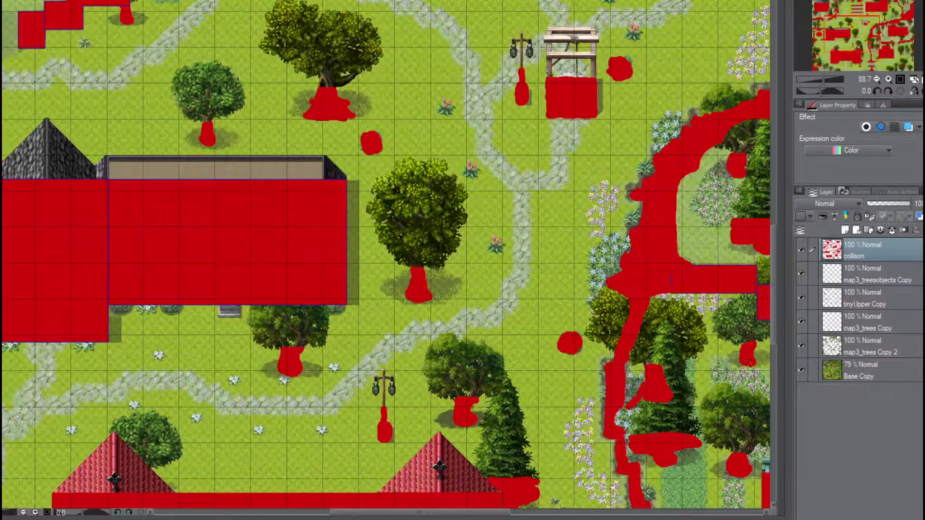
pyautogui.click(801, 250)
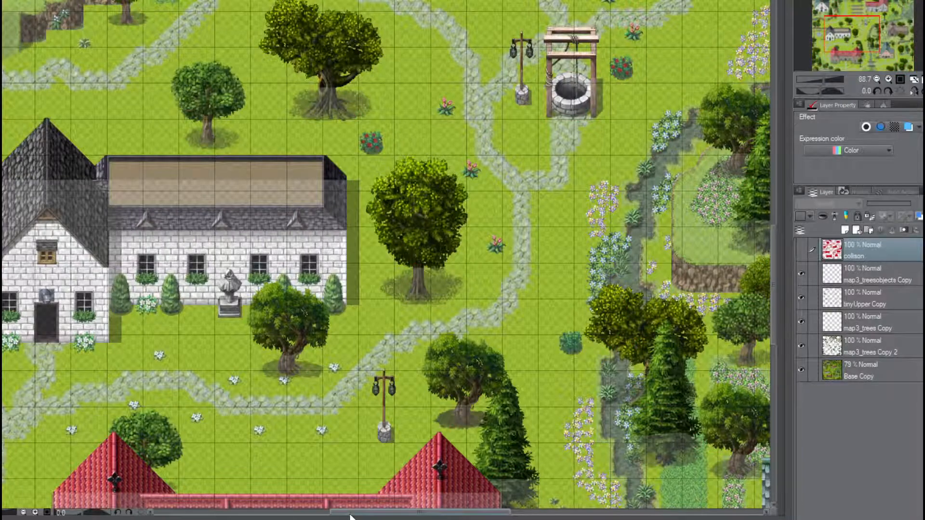
# Set the Base Copy layer's opacity to 100%
pyautogui.moveTo(350, 513); pyautogui.dragTo(428, 513)
pyautogui.click(873, 377)
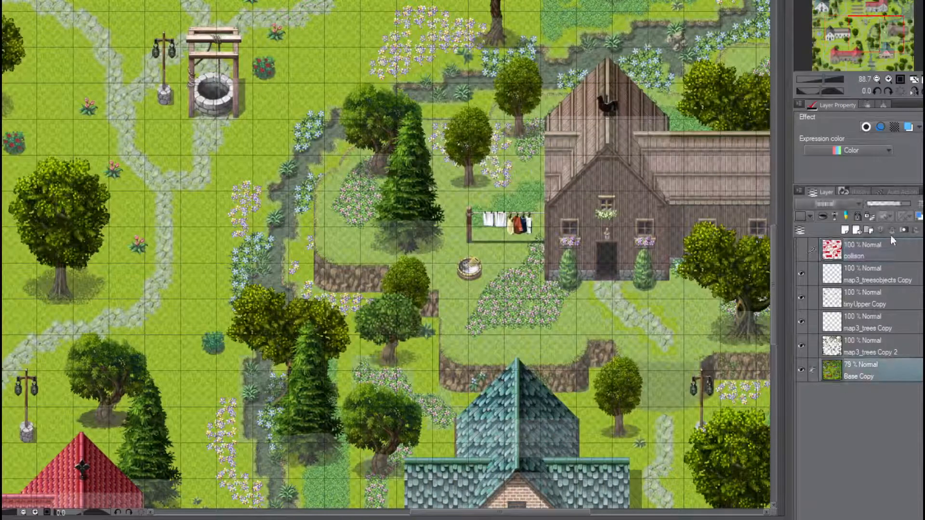
pyautogui.moveTo(893, 203); pyautogui.dragTo(911, 202)
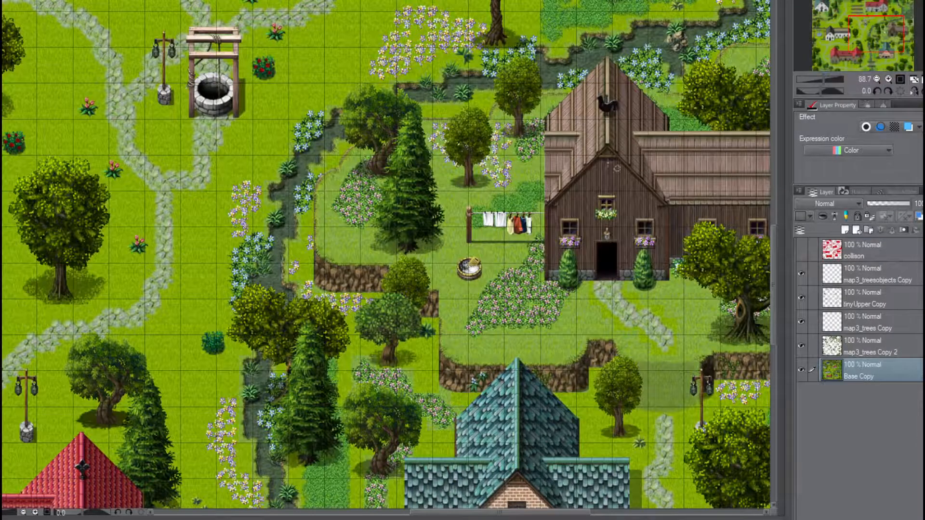
# Copy the dark green leafy plant from the map3_treesobjects image and paste it as a new layer directly above Base Copy
pyautogui.scroll(3, 534, 65)
pyautogui.moveTo(906, 34); pyautogui.dragTo(880, 17)
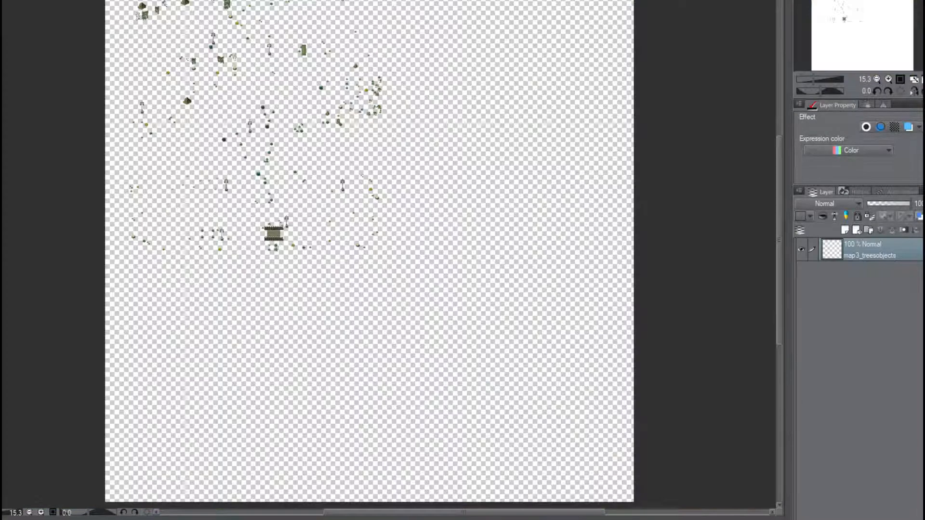
pyautogui.scroll(4, 318, 83)
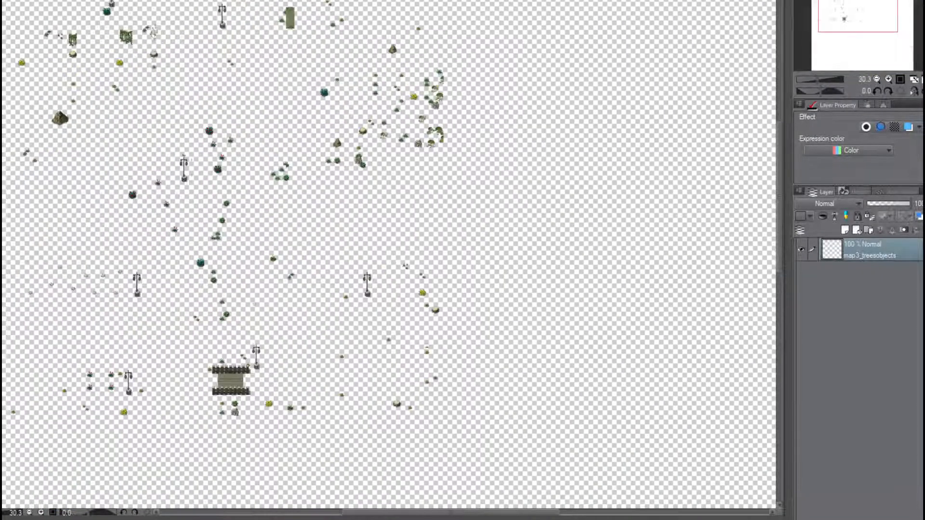
pyautogui.scroll(1, 245, 392)
pyautogui.scroll(4, 303, 433)
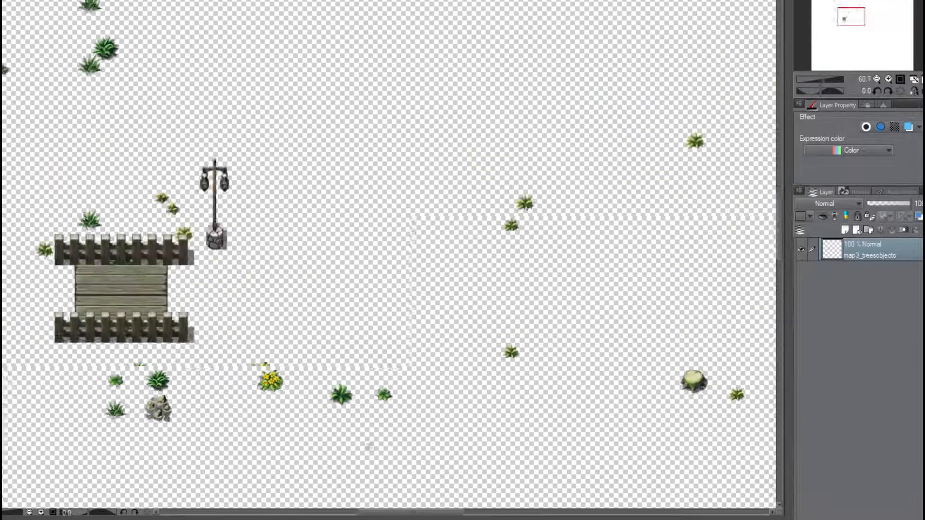
pyautogui.scroll(4, 370, 415)
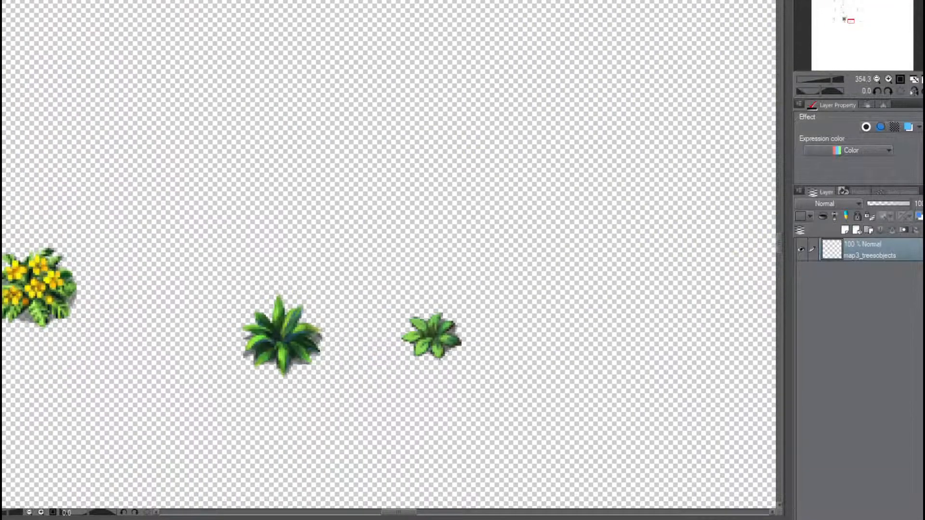
pyautogui.moveTo(212, 279); pyautogui.dragTo(345, 395)
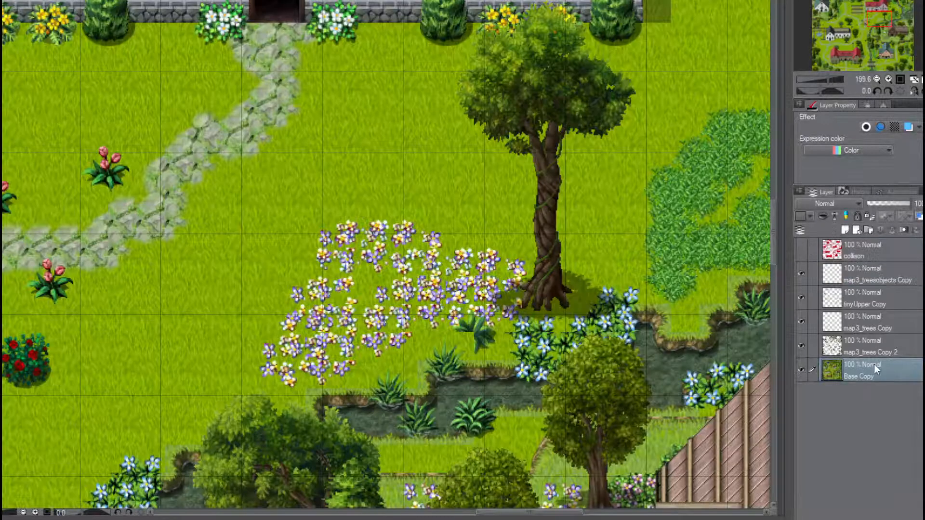
pyautogui.hotkey('ctrl', 'v')
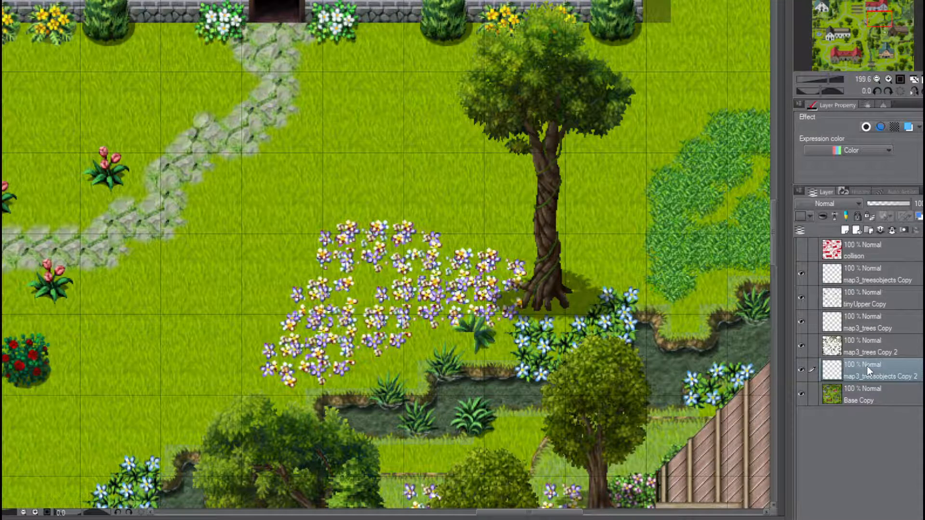
# Start a Scale up/Scale down/Rotate transform on the pasted plant layer, dismissing any request to apply it early
pyautogui.scroll(-4, 342, 402)
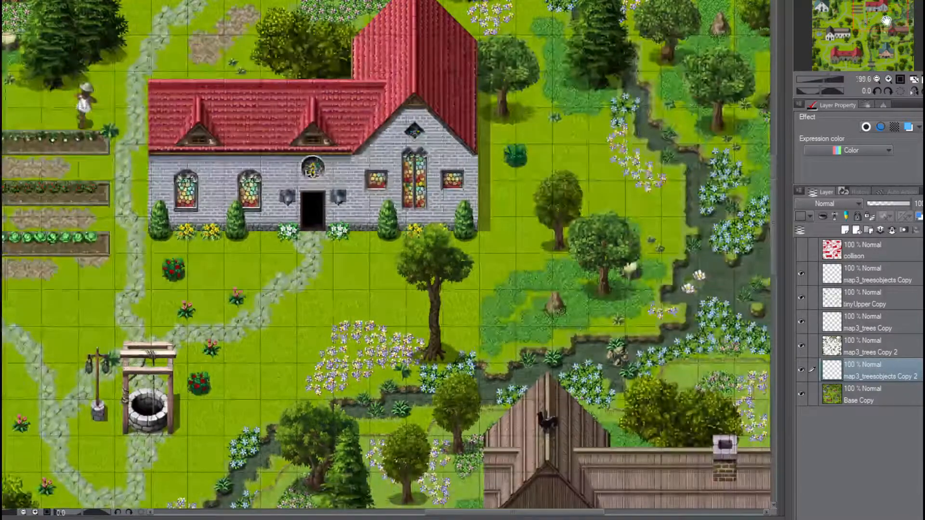
pyautogui.moveTo(887, 21); pyautogui.dragTo(875, 71)
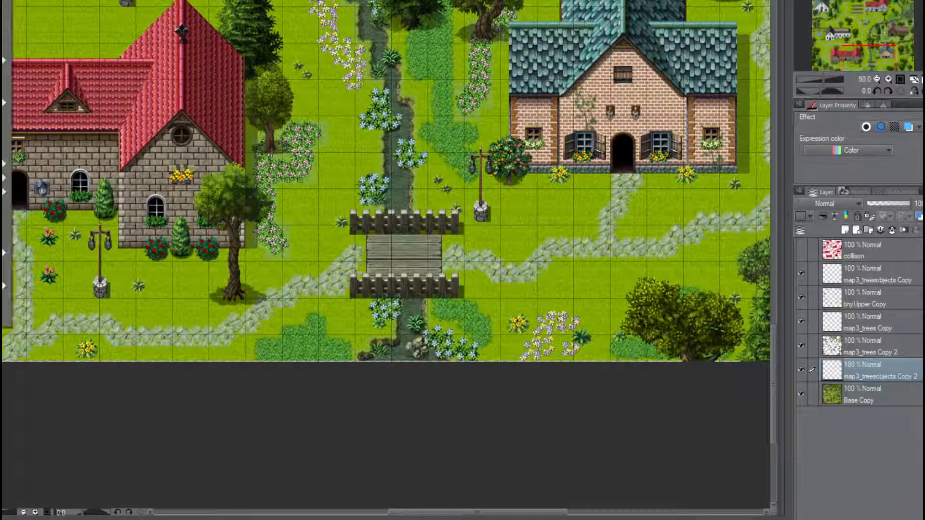
pyautogui.moveTo(6, 191)
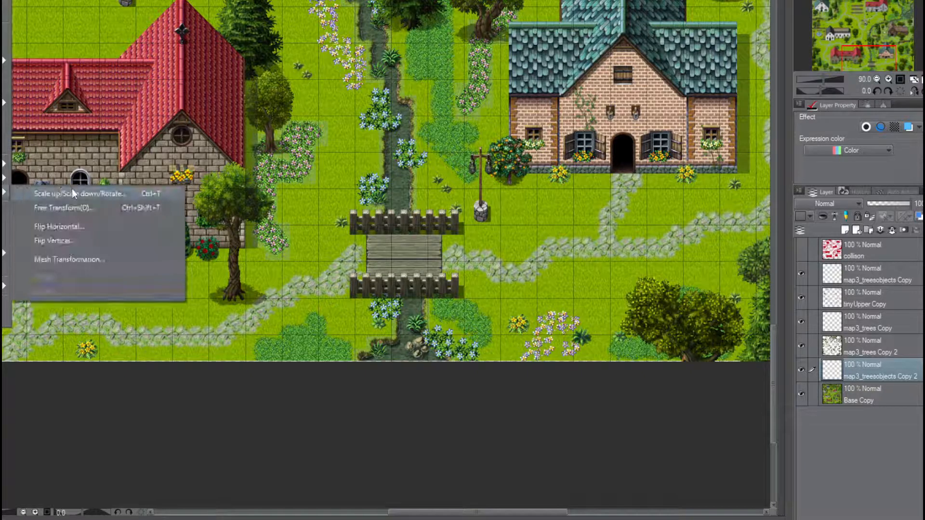
pyautogui.click(72, 189)
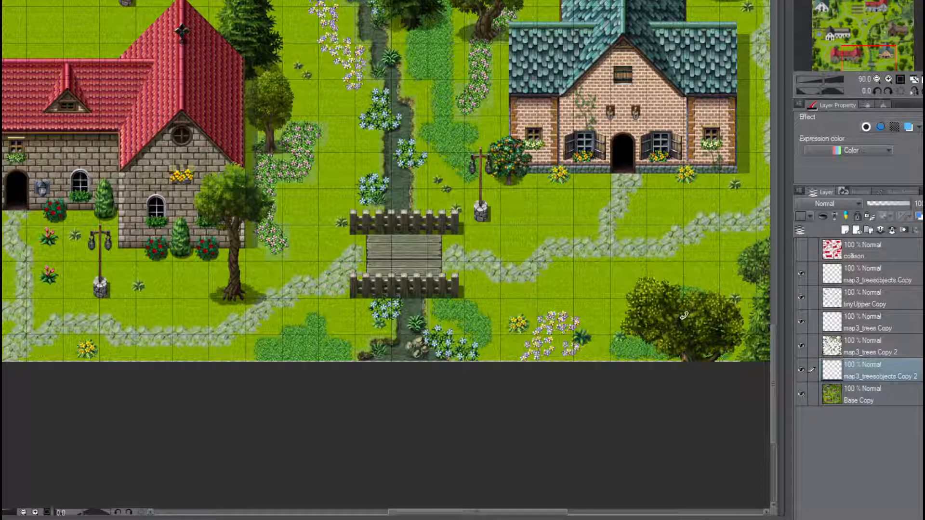
pyautogui.click(801, 393)
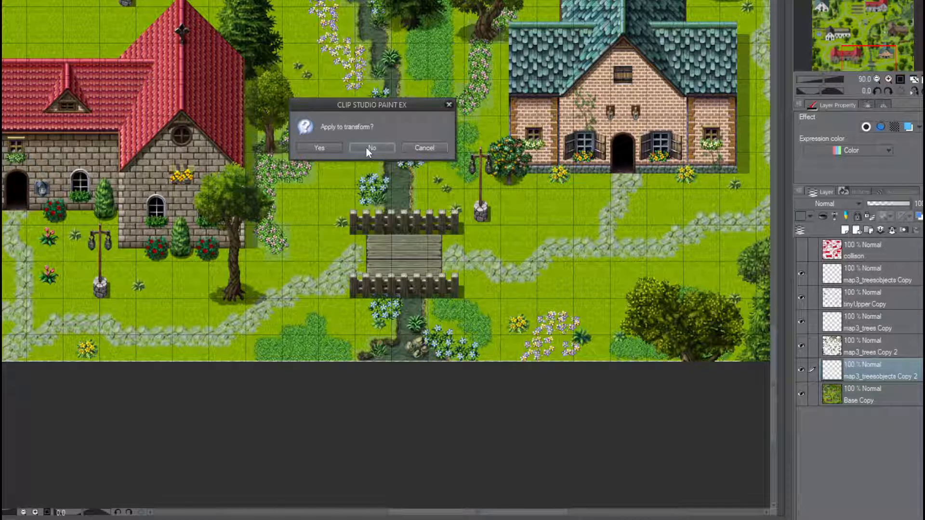
pyautogui.click(407, 147)
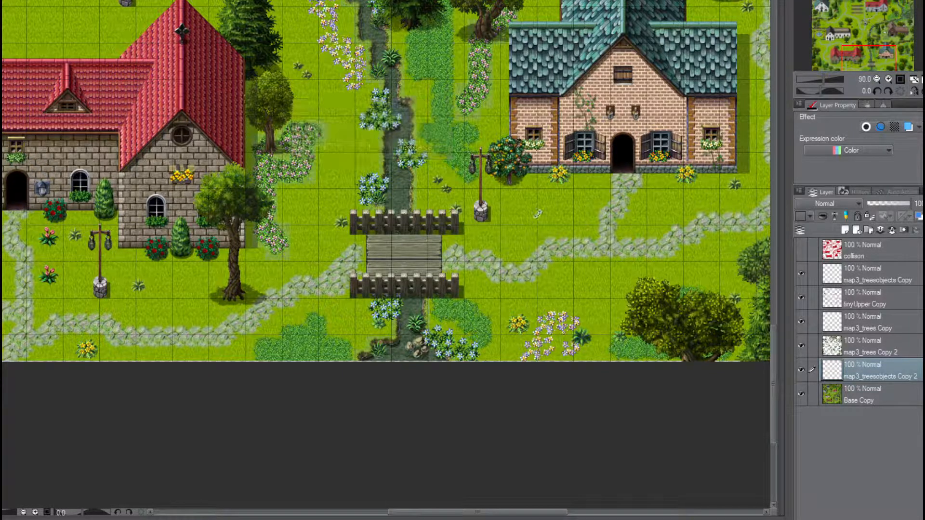
pyautogui.scroll(-5, 484, 202)
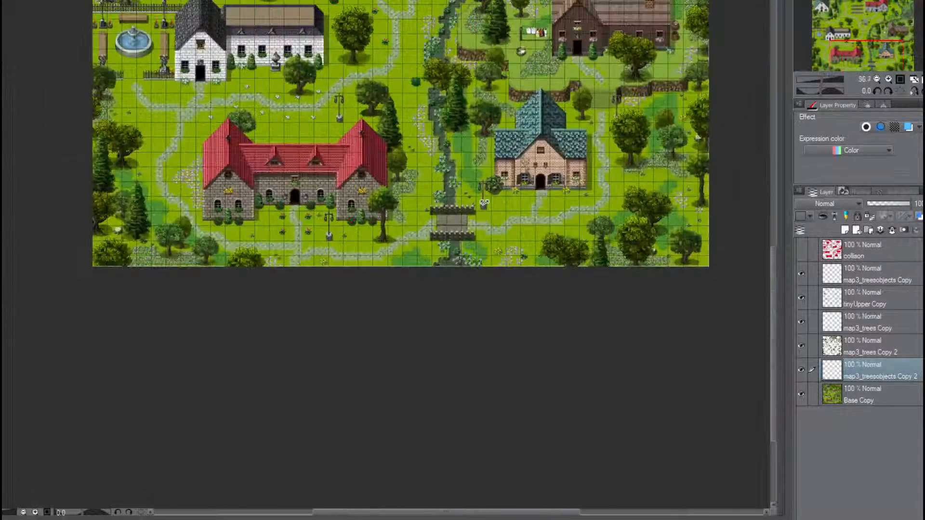
pyautogui.moveTo(873, 60); pyautogui.dragTo(871, 24)
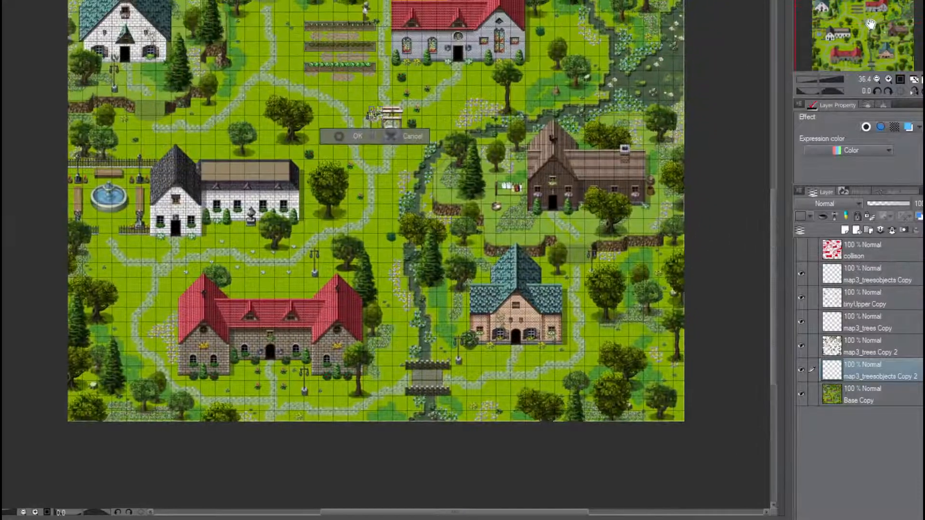
# Move the pasted plant from beside the well's lamp post across to the purple flower patch
pyautogui.scroll(2, 394, 102)
pyautogui.scroll(10, 394, 102)
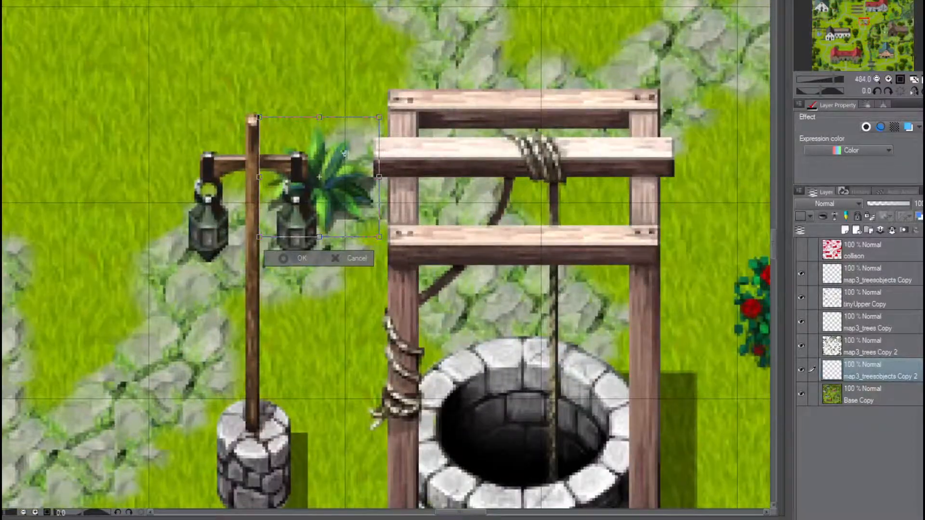
pyautogui.moveTo(344, 153); pyautogui.dragTo(720, 146)
pyautogui.scroll(-1, 720, 147)
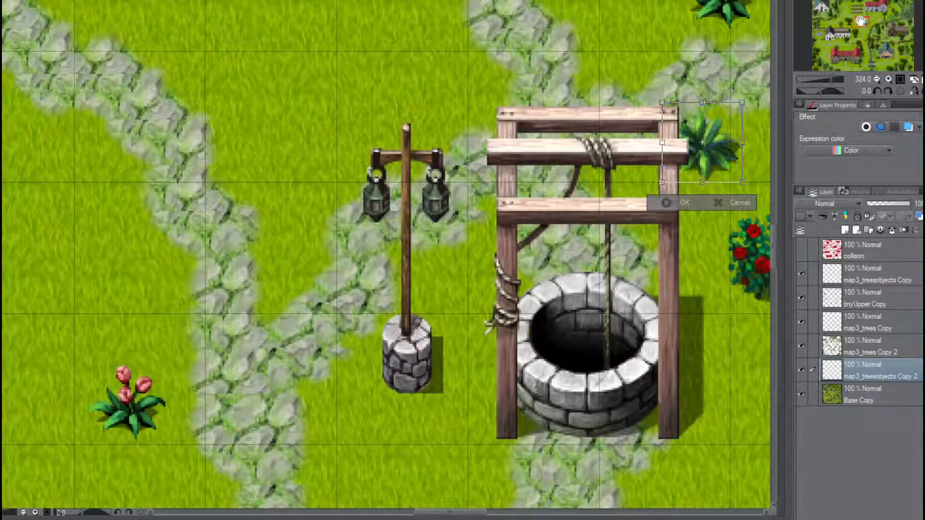
pyautogui.moveTo(861, 21); pyautogui.dragTo(870, 21)
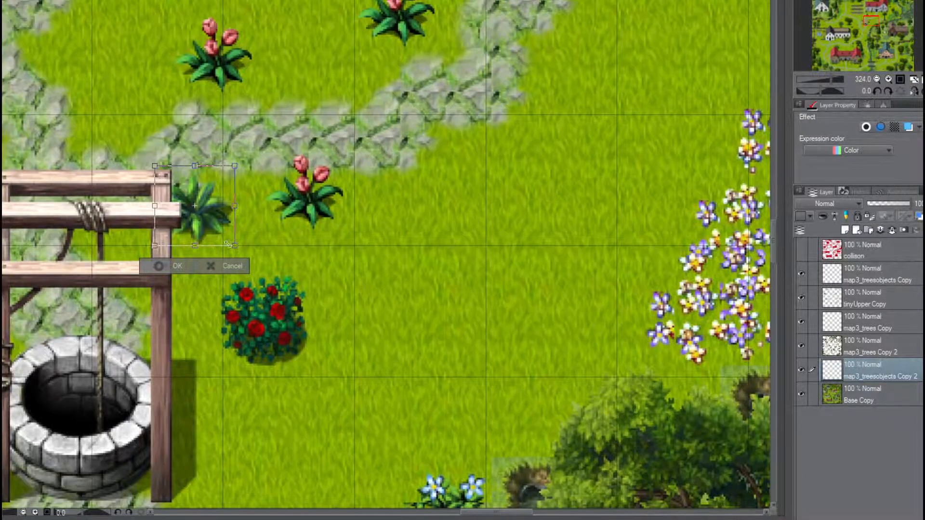
pyautogui.moveTo(203, 223); pyautogui.dragTo(747, 189)
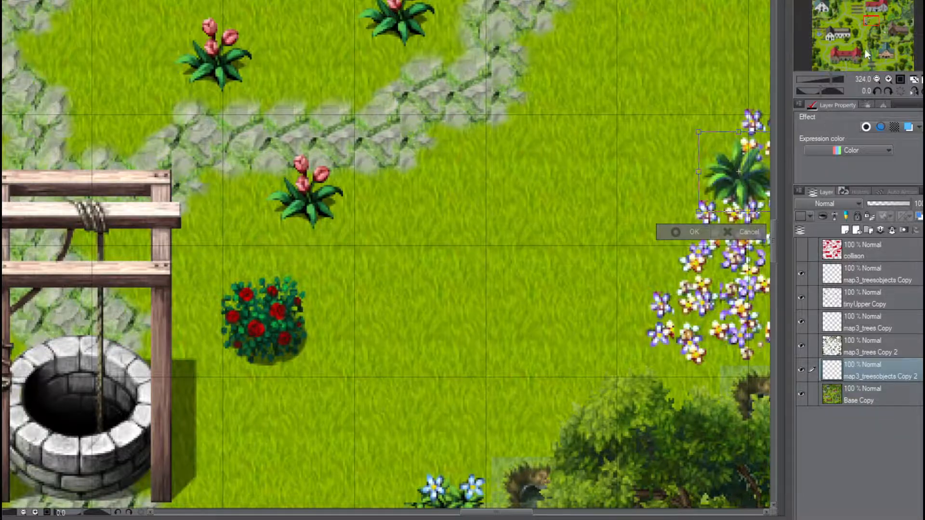
pyautogui.moveTo(871, 21); pyautogui.dragTo(880, 22)
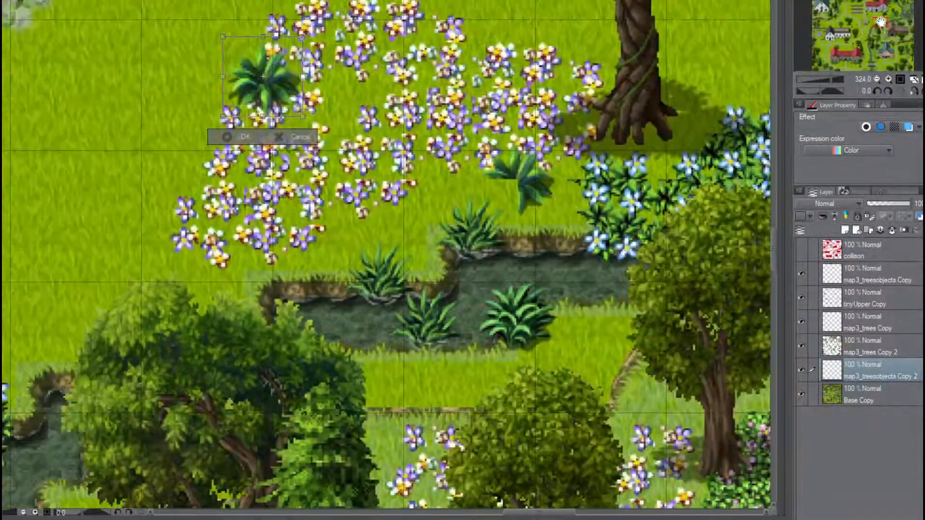
# Align the plant exactly over the cut-off plant between the purple flowers and the stream, and apply the transform
pyautogui.moveTo(272, 93); pyautogui.dragTo(525, 194)
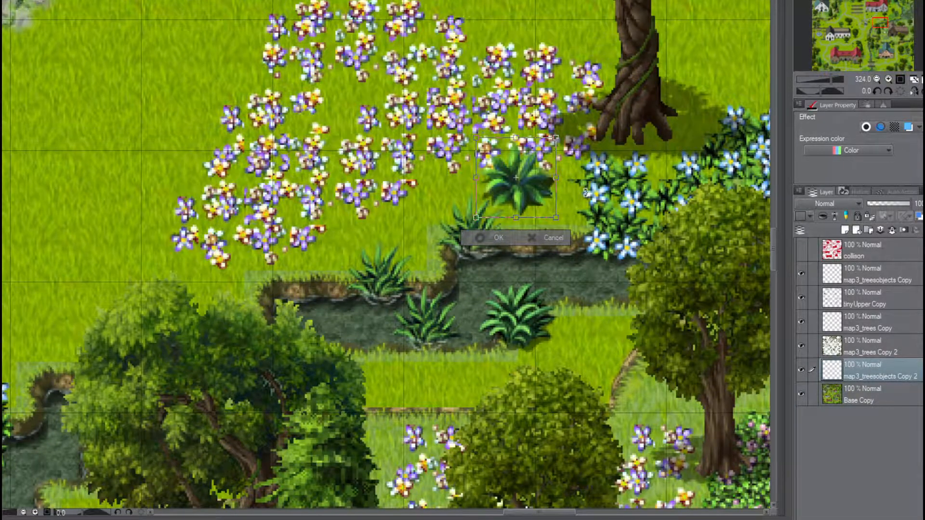
pyautogui.scroll(1, 609, 182)
pyautogui.scroll(3, 610, 182)
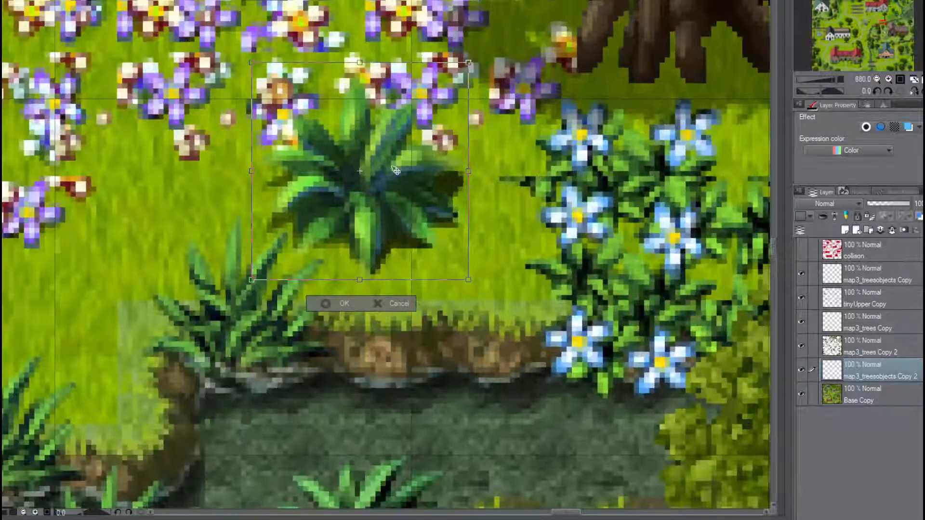
pyautogui.moveTo(398, 172)
pyautogui.mouseDown()
pyautogui.moveTo(393, 194)
pyautogui.moveTo(366, 213)
pyautogui.moveTo(359, 170)
pyautogui.moveTo(398, 174)
pyautogui.moveTo(397, 165)
pyautogui.mouseUp()
pyautogui.click(338, 305)
# Merge the map3_treesobjects Copy 2 layer with the Base Copy layer below it
pyautogui.scroll(-10, 381, 211)
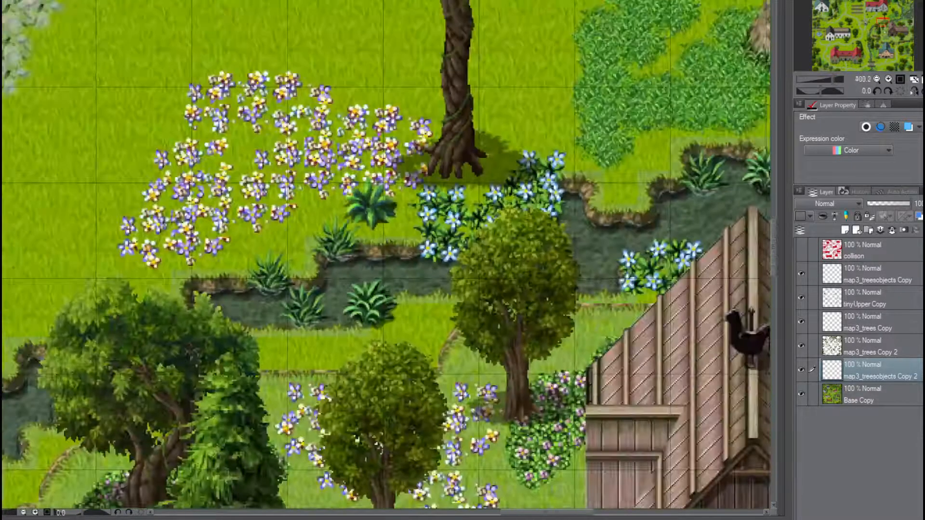
pyautogui.scroll(3, 378, 229)
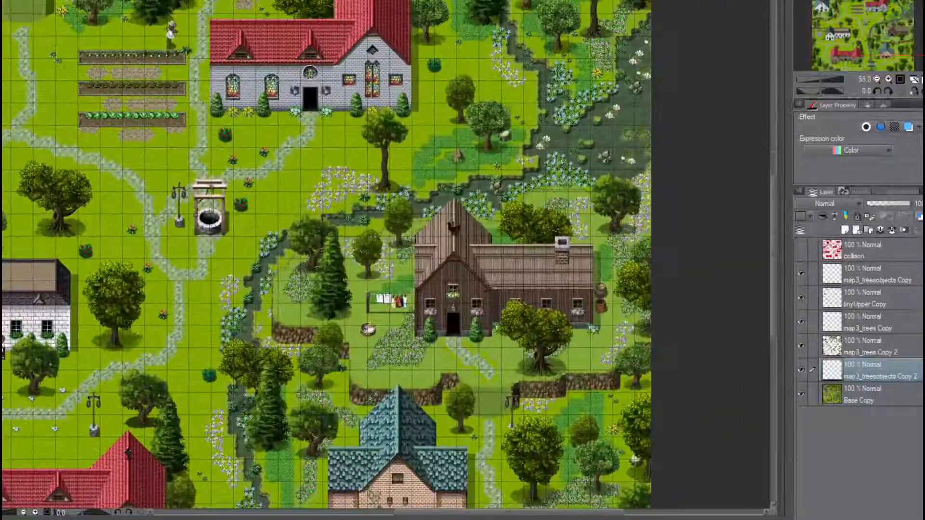
pyautogui.rightClick(872, 375)
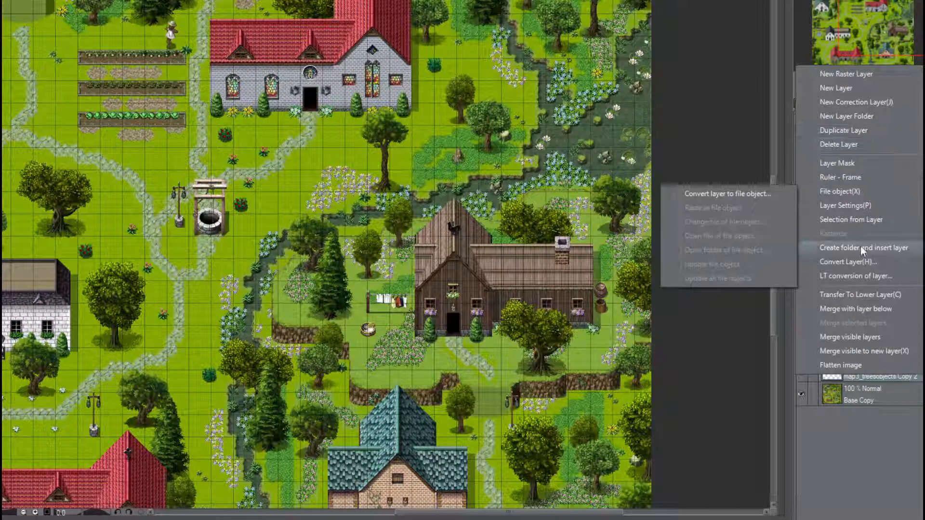
pyautogui.click(878, 310)
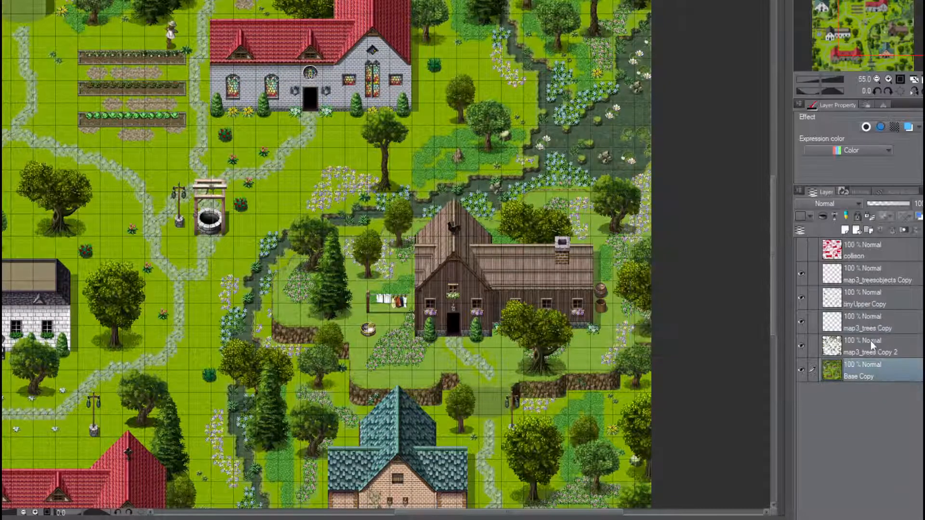
# Hide the objects, tinyUpper and both trees layers and export the Base Copy layer alone as a PNG at 100% scale
pyautogui.moveTo(800, 340); pyautogui.dragTo(798, 275)
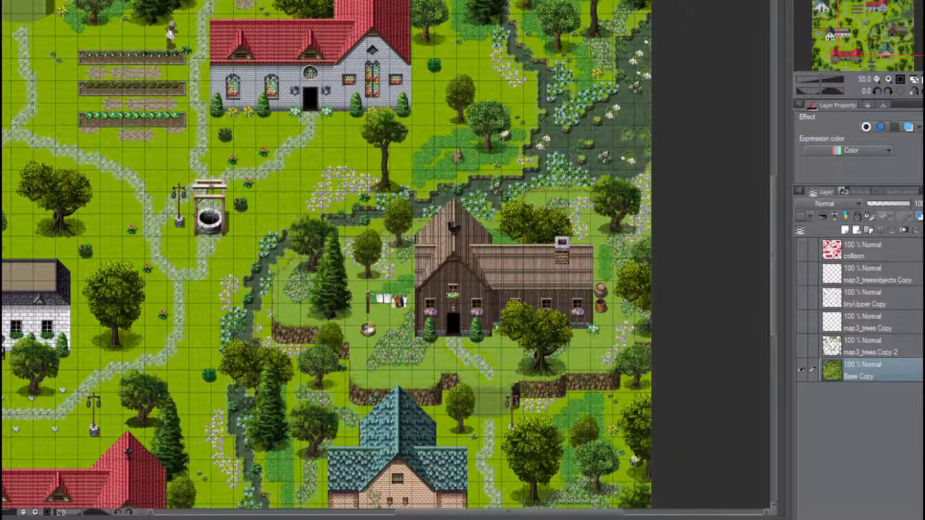
pyautogui.click(67, 121)
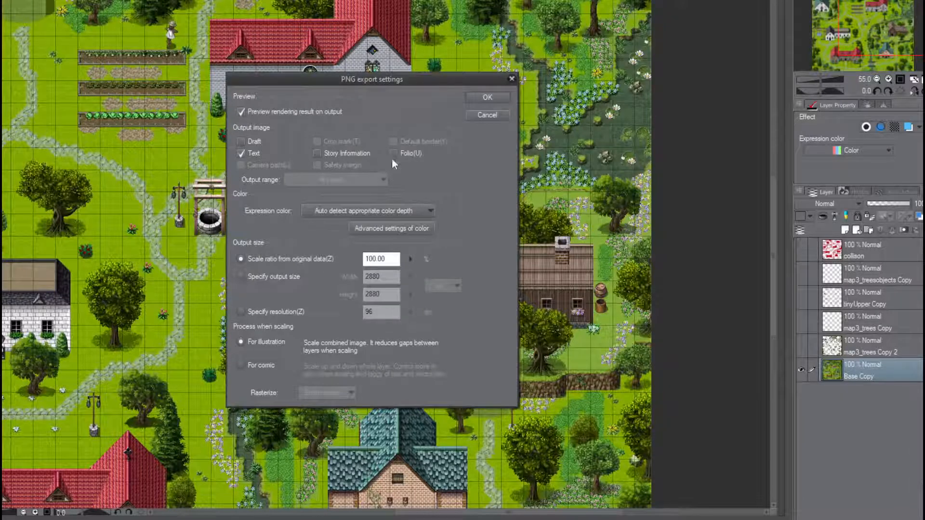
pyautogui.click(487, 97)
pyautogui.click(523, 134)
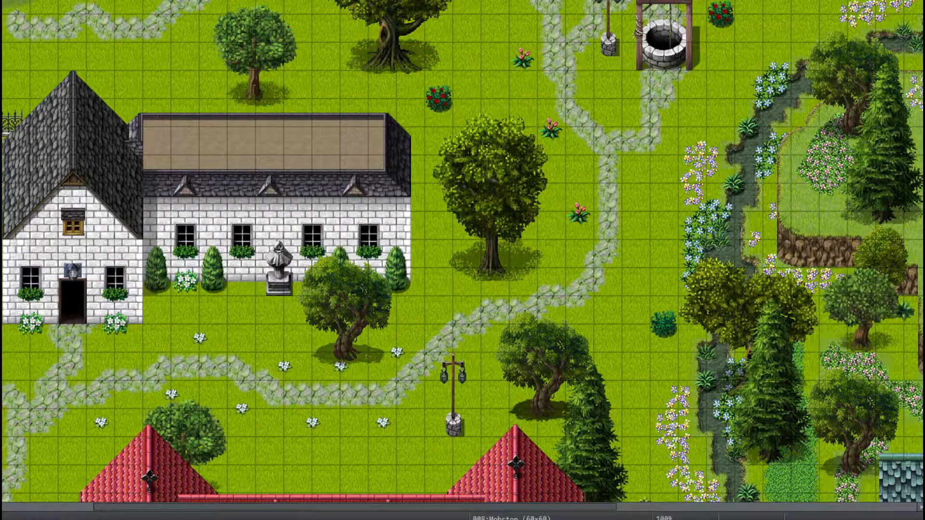
# Switch to RPG Maker, start a playtest and walk the character down the slope, past the vegetable garden and into the woods
pyautogui.hotkey('ctrl', 'r')
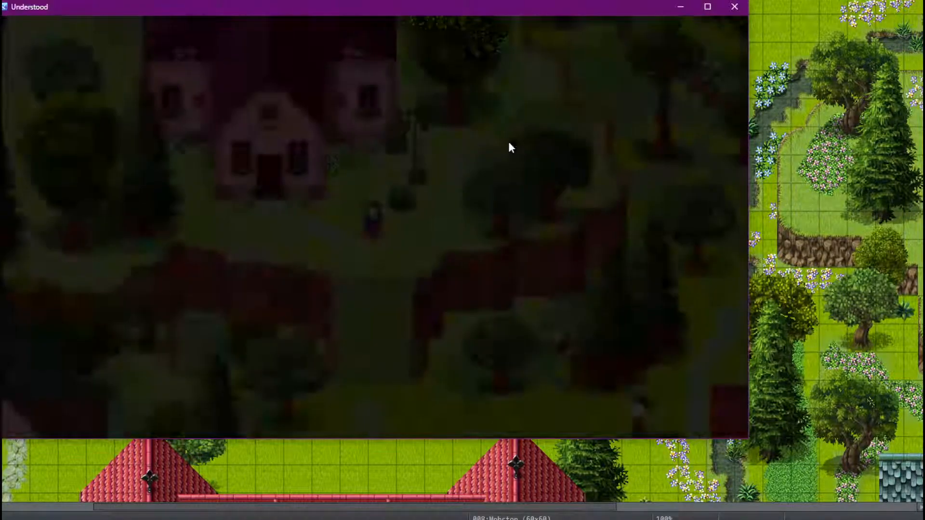
pyautogui.press('Down')
pyautogui.press('Right')
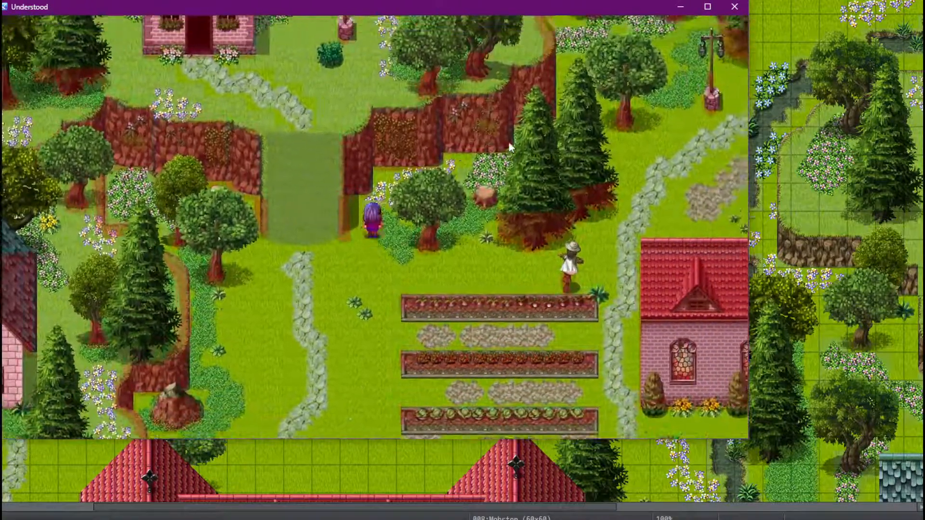
pyautogui.press('Down')
pyautogui.press('Right')
pyautogui.press('Up')
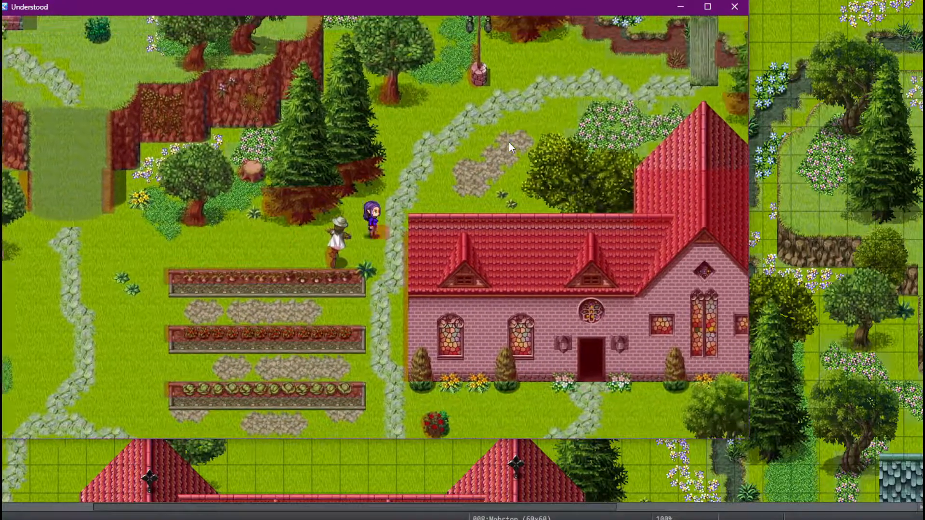
pyautogui.press('Left')
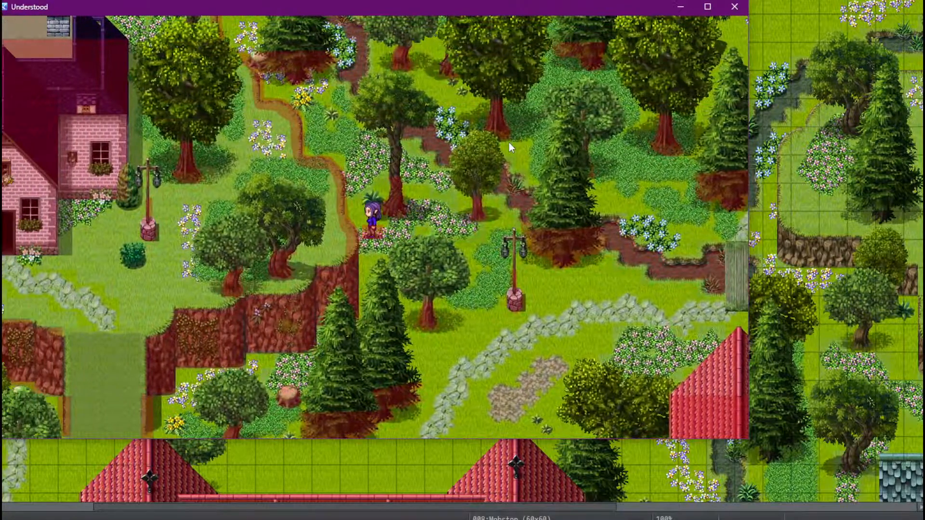
# Walk the character around and behind the trees along the upper stream to check collision and layering
pyautogui.press('Down')
pyautogui.press('Right')
pyautogui.press('Up')
pyautogui.press('Left')
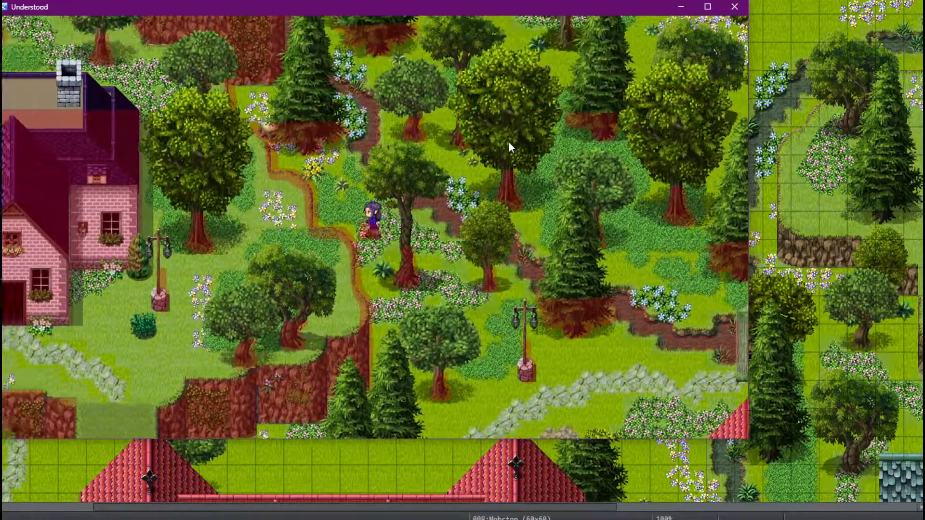
pyautogui.press('Up')
pyautogui.press('Down')
pyautogui.press('Right')
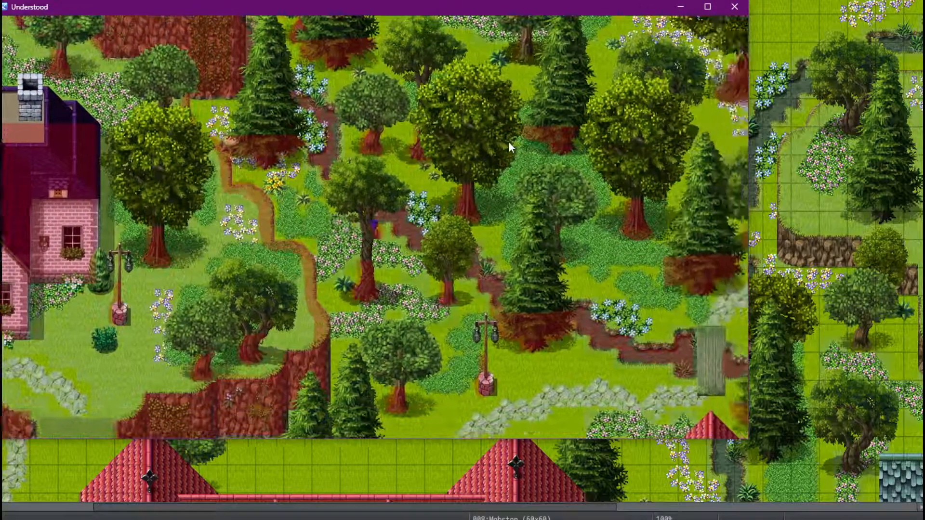
pyautogui.press('Down')
pyautogui.press('Up')
pyautogui.press('Right')
pyautogui.press('Left')
pyautogui.press('Down')
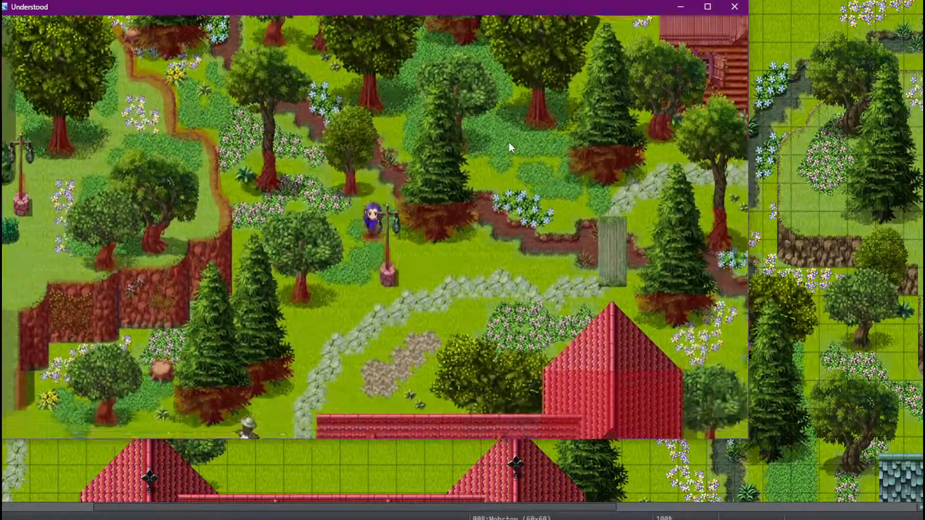
# Walk the character past the lamp post to the tip of the red roof and back to the clearing north of the stream
pyautogui.press('Right')
pyautogui.press('Up')
pyautogui.press('Right')
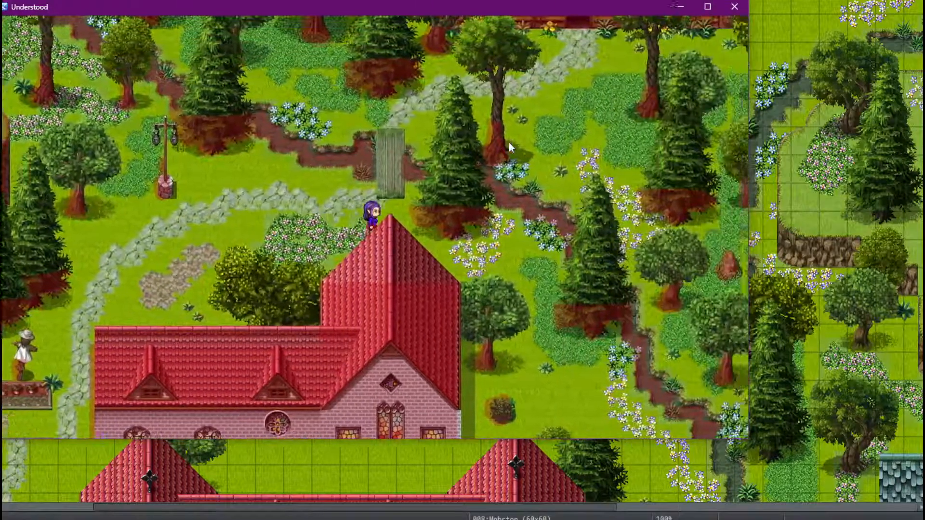
pyautogui.press('Up')
pyautogui.press('Left')
pyautogui.press('Down')
pyautogui.press('Left')
pyautogui.press('Up')
pyautogui.press('Left')
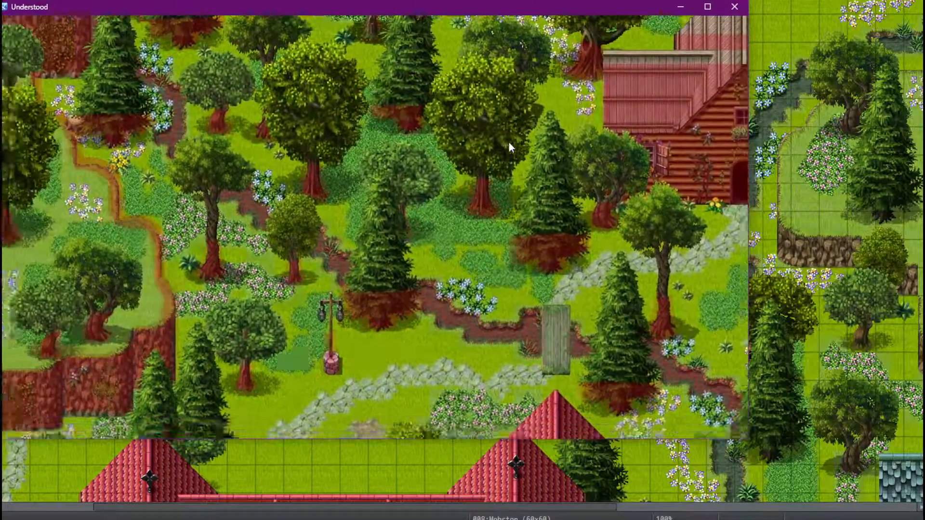
pyautogui.press('Down')
pyautogui.press('Right')
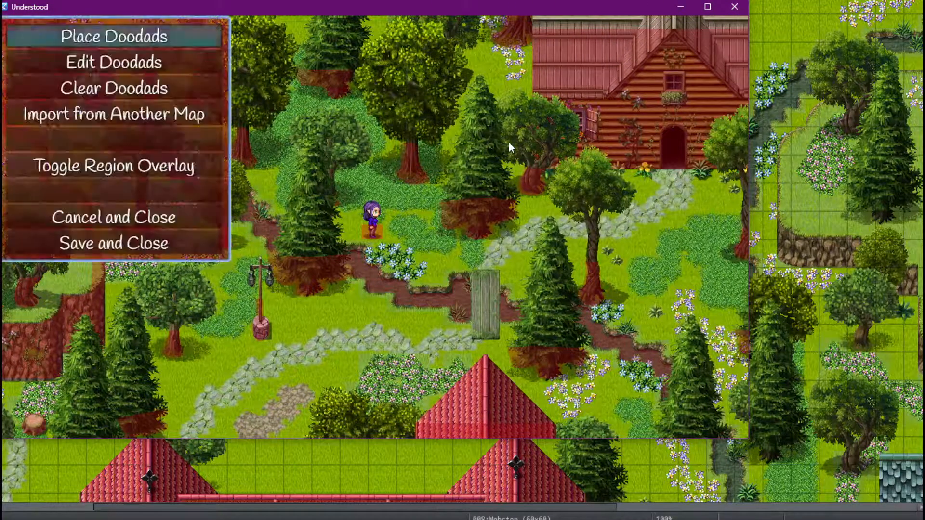
# Turn off the region overlay and close the Doodads menu without saving
pyautogui.press('Up')
pyautogui.press('Up')
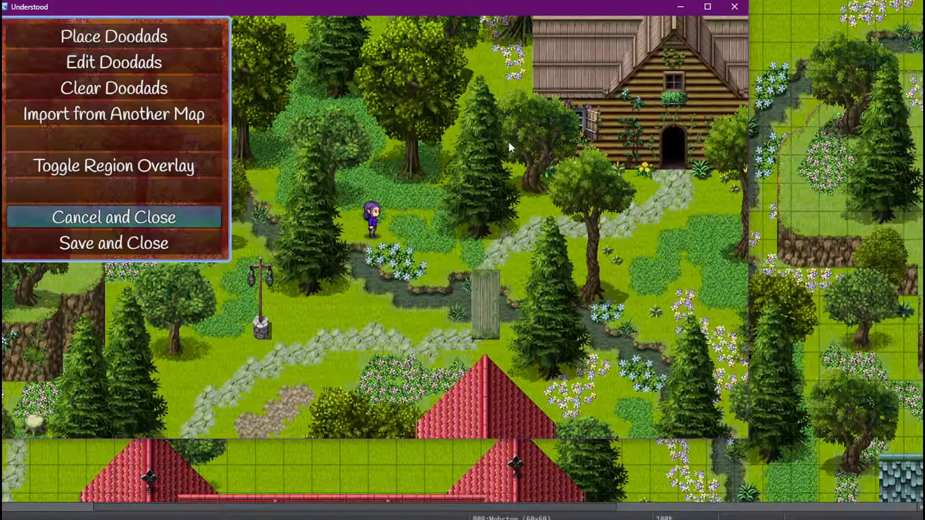
pyautogui.press('Return')
# Walk the character behind the trees up to the stream near the cliff and back down beside the blue flowers
pyautogui.press('Up')
pyautogui.press('Left')
pyautogui.press('Up')
pyautogui.press('Left')
pyautogui.press('Left')
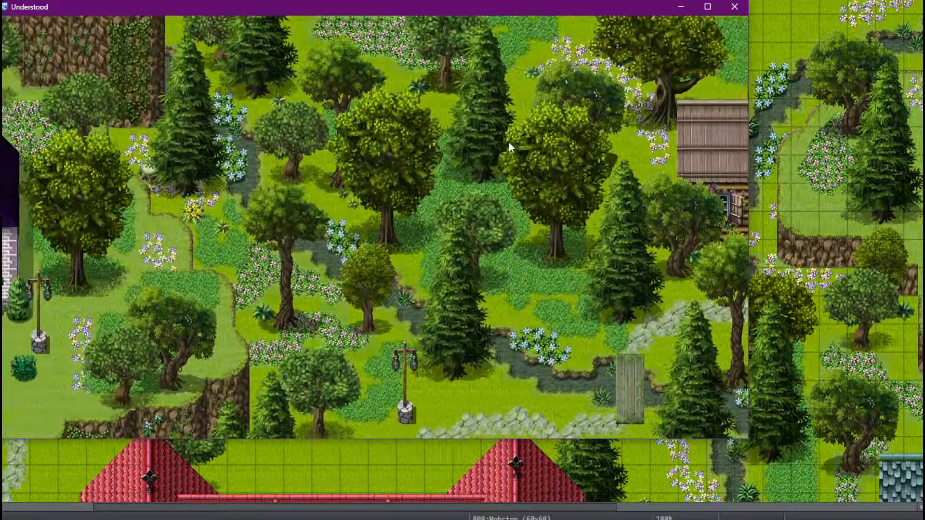
pyautogui.press('Left')
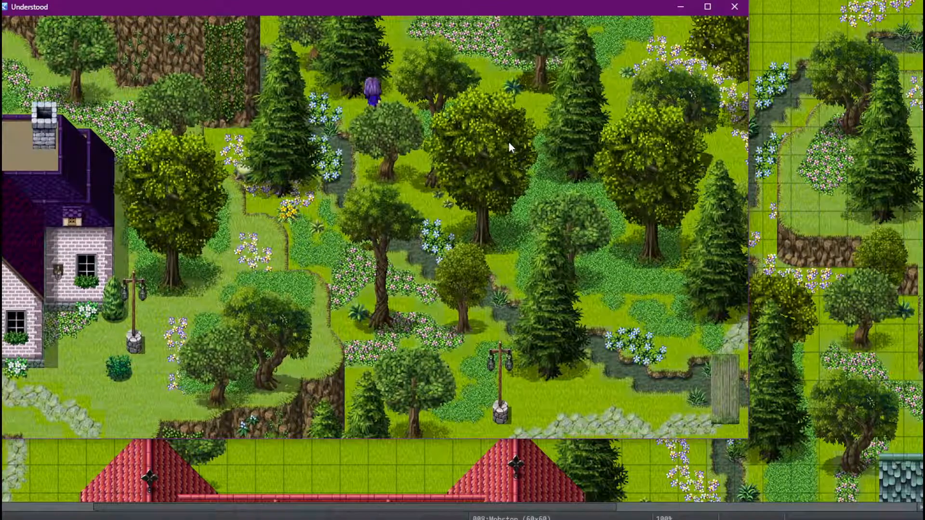
pyautogui.press('Down')
pyautogui.press('Right')
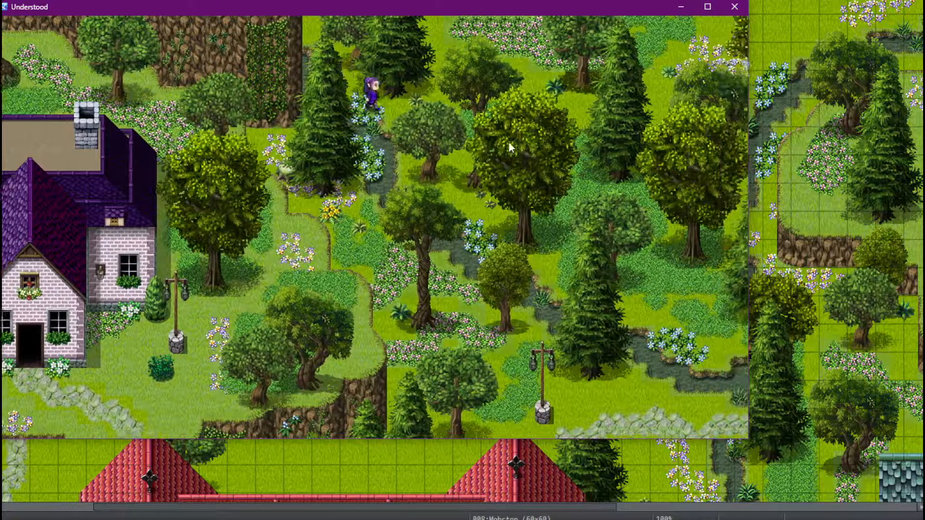
pyautogui.press('Left')
pyautogui.press('Down')
pyautogui.press('Right')
pyautogui.press('Right')
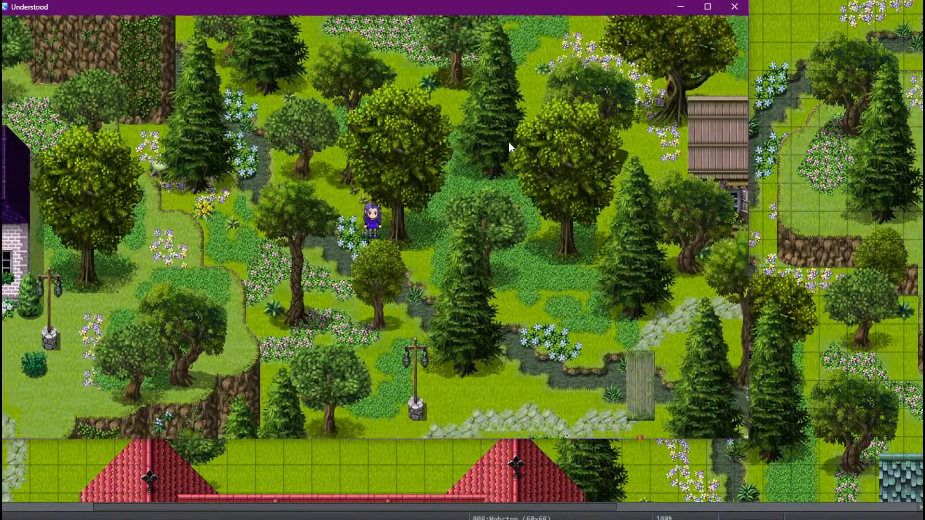
# Walk the character past the small tree and tall fir to the clearing above the blue flowers by the bridge
pyautogui.press('Down')
pyautogui.press('Right')
pyautogui.press('Down')
pyautogui.press('Right')
pyautogui.press('Down')
pyautogui.press('Right')
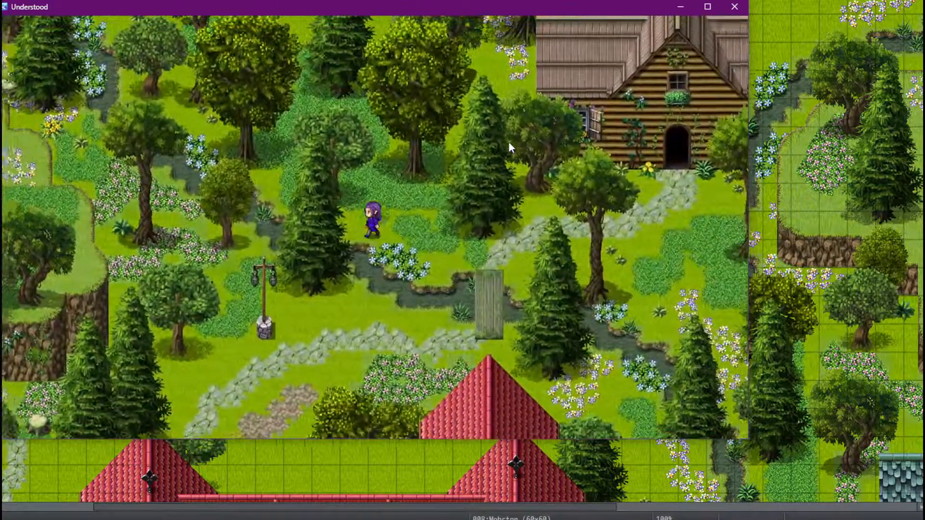
pyautogui.press('Left')
pyautogui.press('Right')
pyautogui.press('Right')
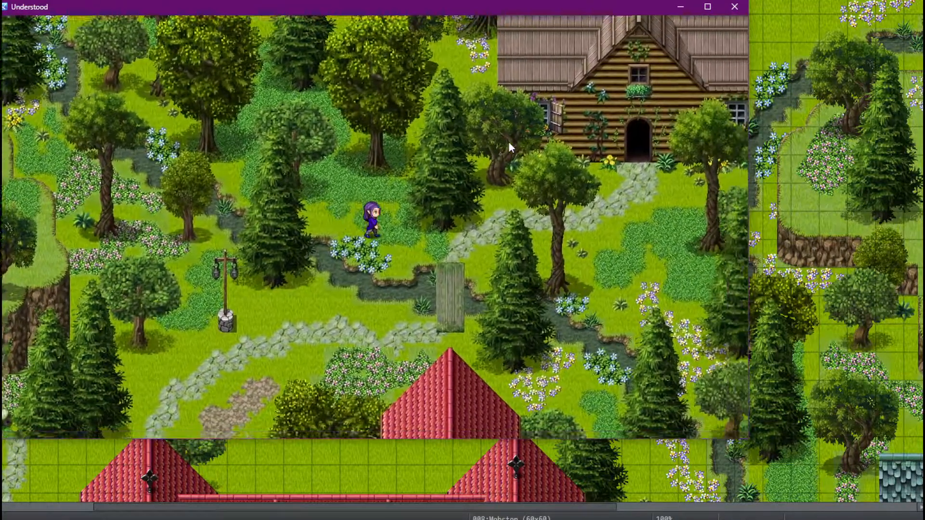
# Test the layering behind the twisted tree before the log cabin and walk the character down to the stream bank
pyautogui.press('Down')
pyautogui.press('Right')
pyautogui.press('Right')
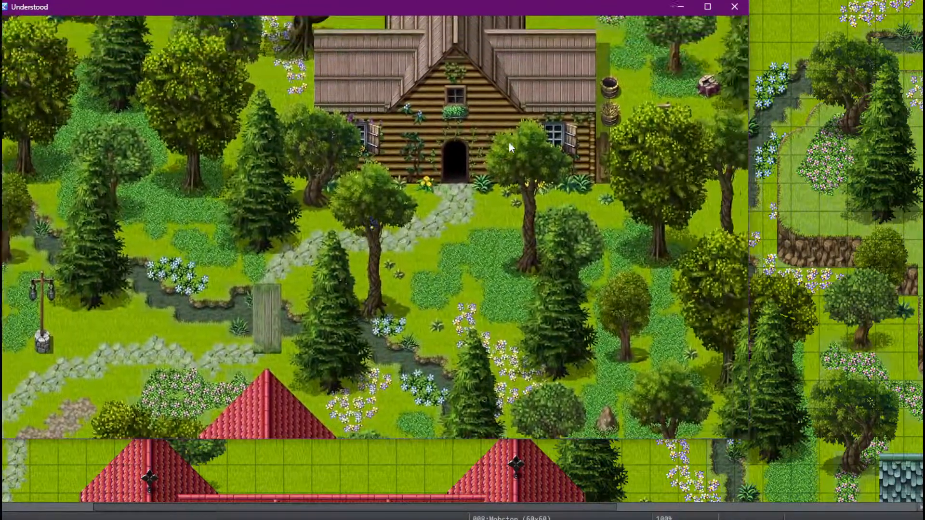
pyautogui.press('Down')
pyautogui.press('Left')
pyautogui.press('Up')
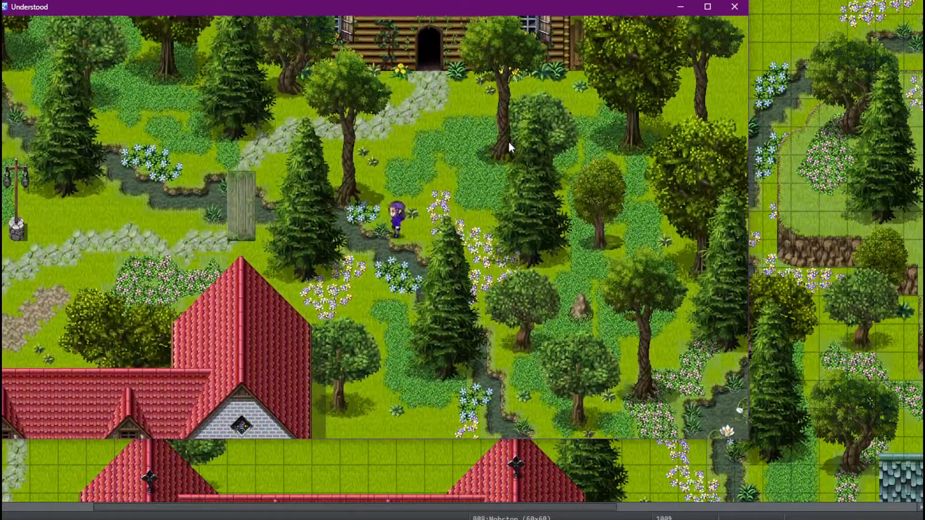
# Walk the character around and behind the round trees near the standing rock to test their collision
pyautogui.press('Right')
pyautogui.press('Down')
pyautogui.press('Down')
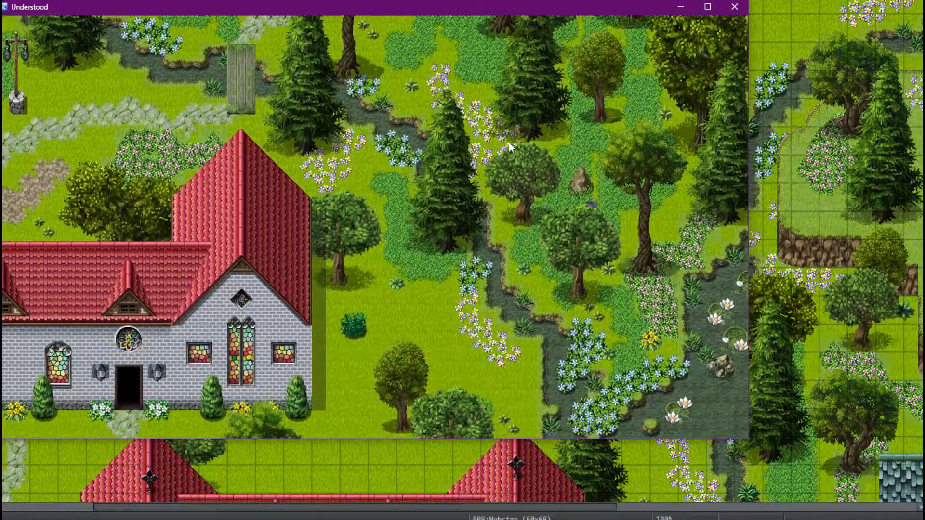
pyautogui.press('Right')
pyautogui.press('Up')
pyautogui.press('Left')
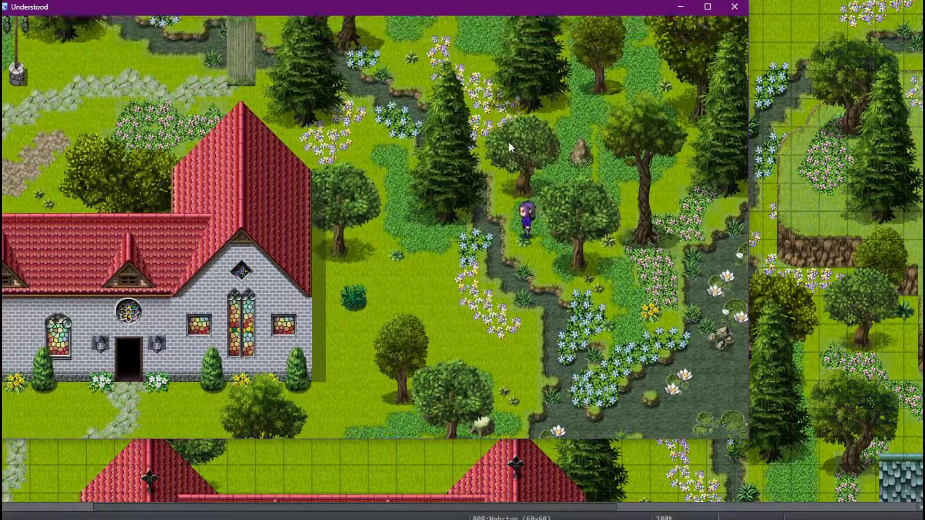
pyautogui.press('Down')
pyautogui.press('Right')
pyautogui.press('Left')
pyautogui.press('Up')
pyautogui.press('Right')
pyautogui.press('Up')
pyautogui.press('Right')
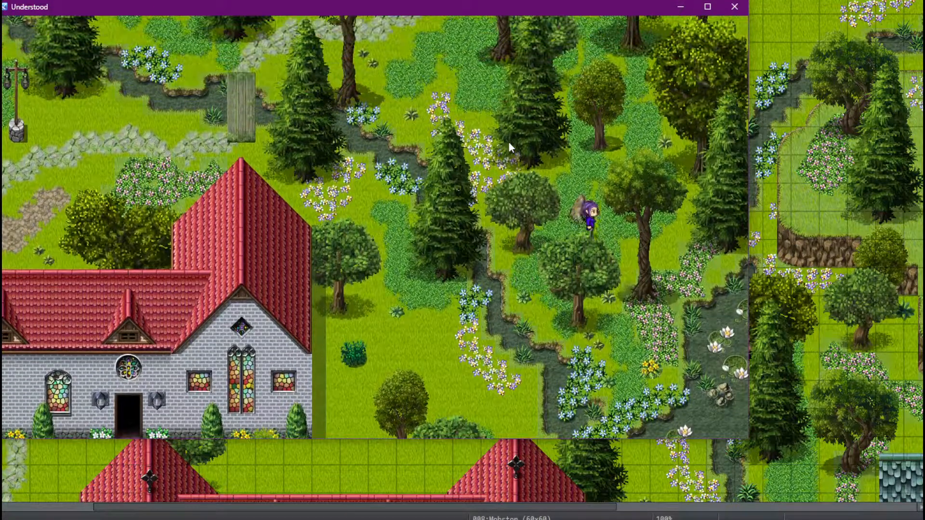
# Walk the character around the rock, down to the pink flowers by the pond, and up behind the large leafy tree
pyautogui.press('Up')
pyautogui.press('Left')
pyautogui.press('Up')
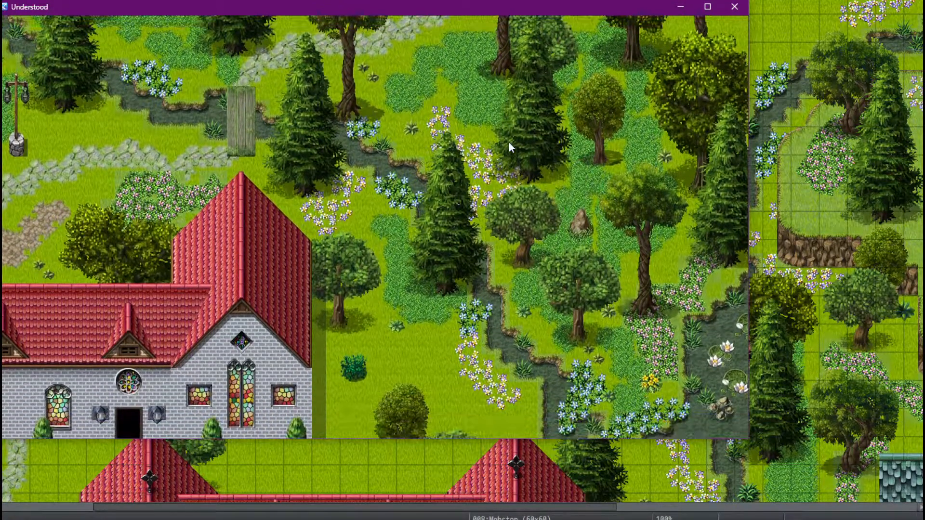
pyautogui.press('Right')
pyautogui.press('Down')
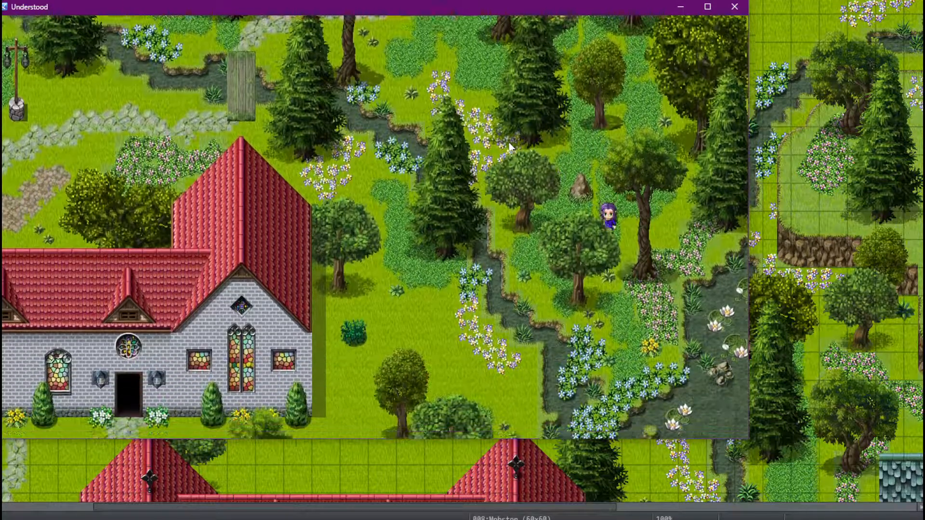
pyautogui.press('Left')
pyautogui.press('Right')
pyautogui.press('Up')
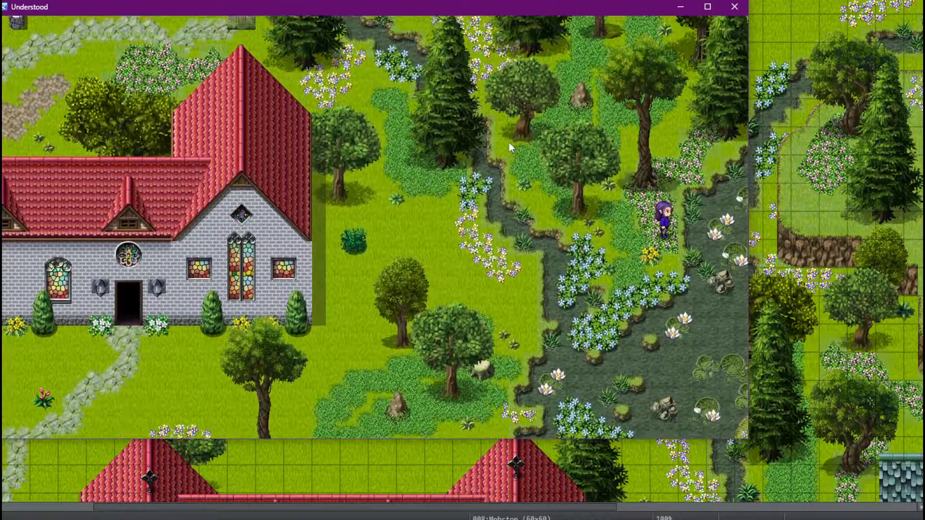
pyautogui.press('Up')
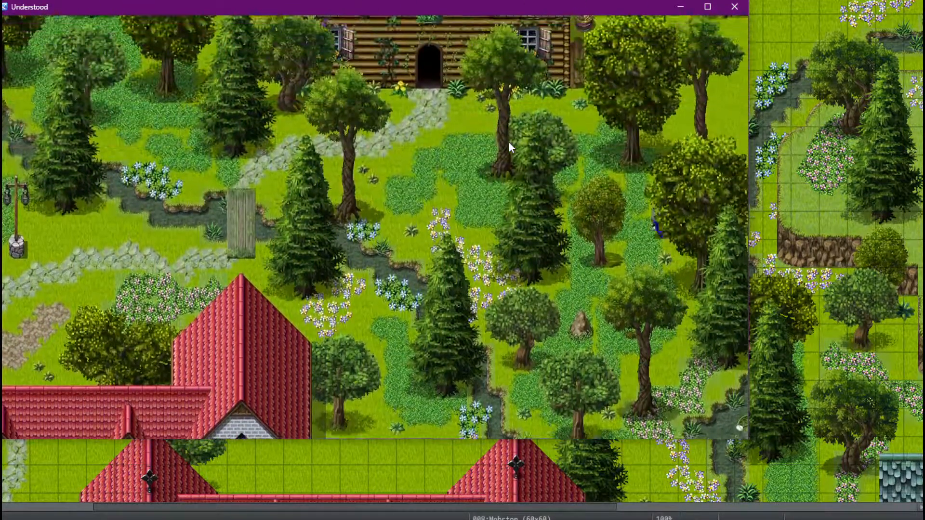
# Walk the character up behind the log cabin and back down its east side to the trees
pyautogui.press('Right')
pyautogui.press('Up')
pyautogui.press('Left')
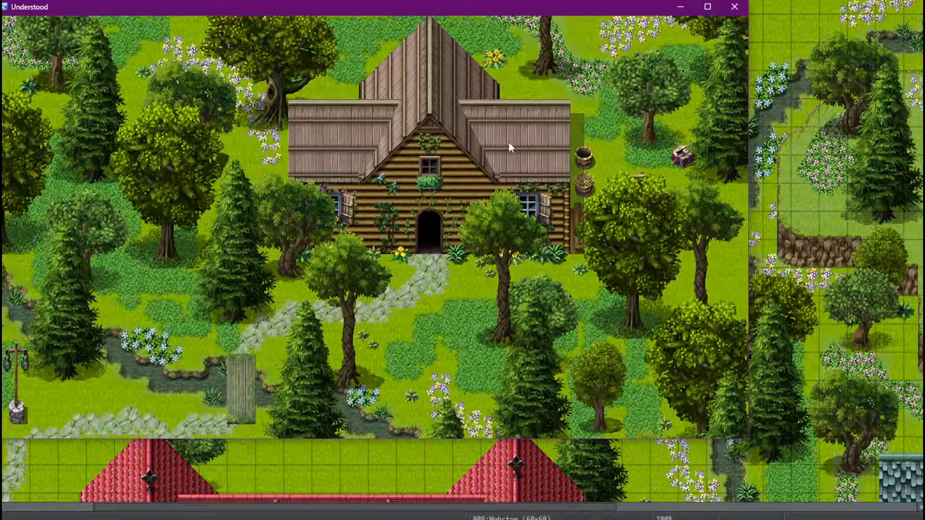
pyautogui.press('Down')
pyautogui.press('Left')
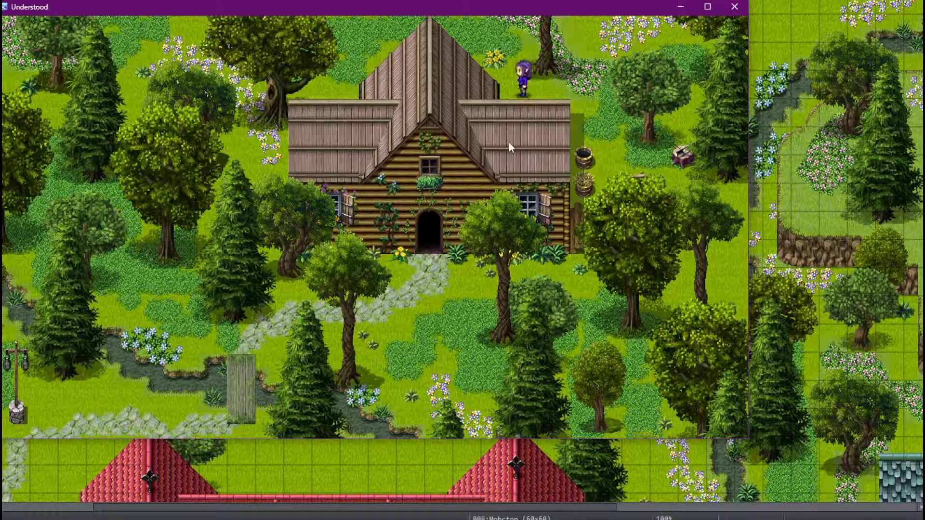
pyautogui.press('Right')
pyautogui.press('Down')
pyautogui.press('Down')
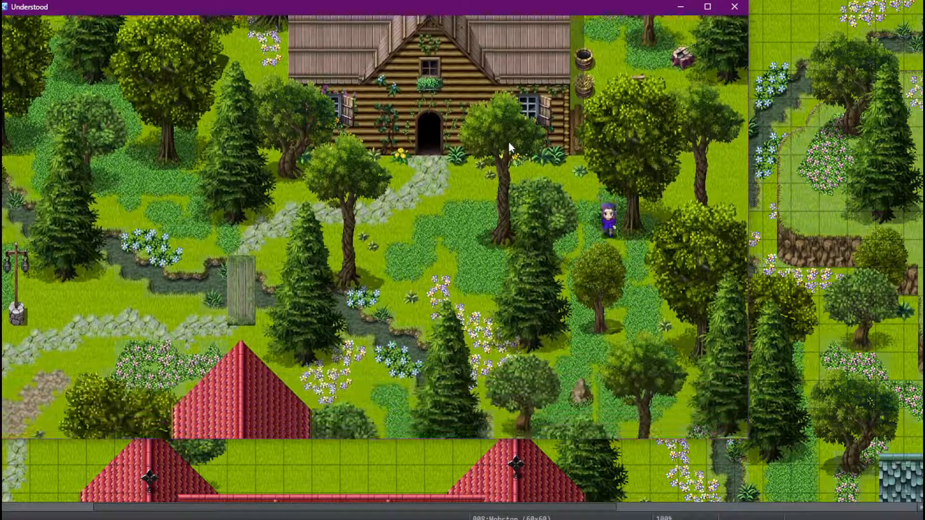
# Walk the character west behind the cabin's front trees, over the bridge and along the stone path to the vegetable garden
pyautogui.press('Left')
pyautogui.press('Left')
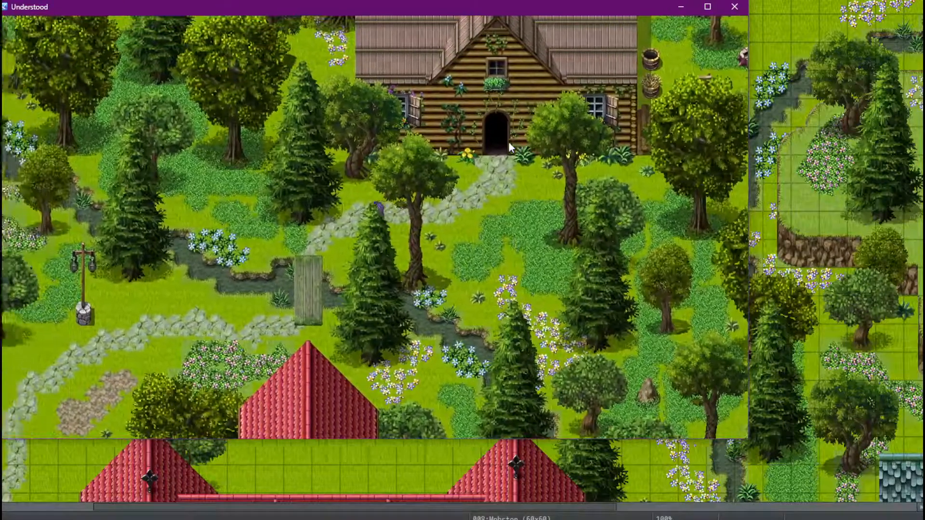
pyautogui.press('Down')
pyautogui.press('Down')
pyautogui.press('Left')
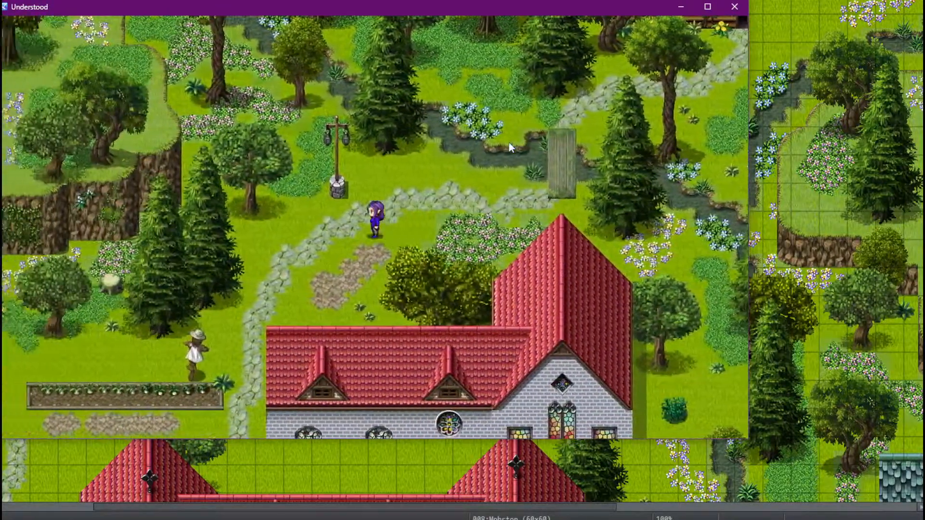
pyautogui.press('Down')
pyautogui.press('Left')
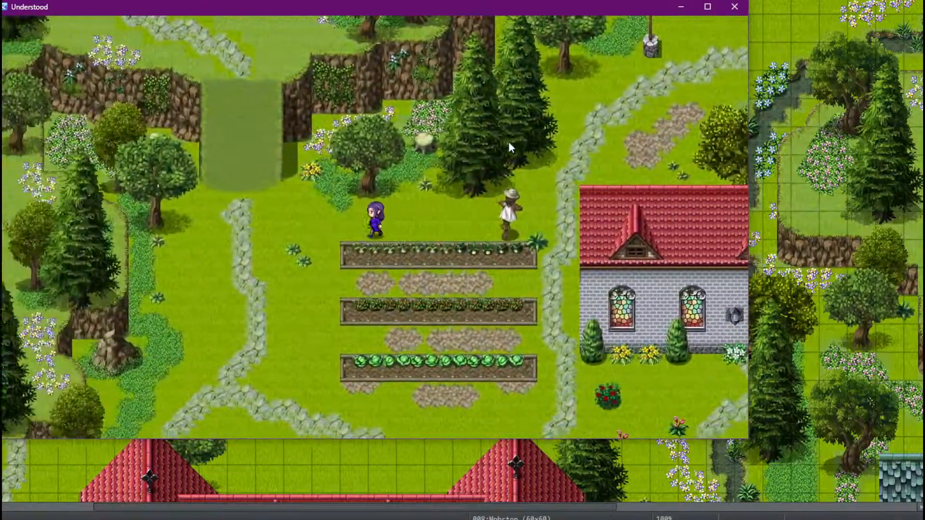
# Walk the character between the vegetable beds and down behind the big tree by the path fork
pyautogui.press('Down')
pyautogui.press('Right')
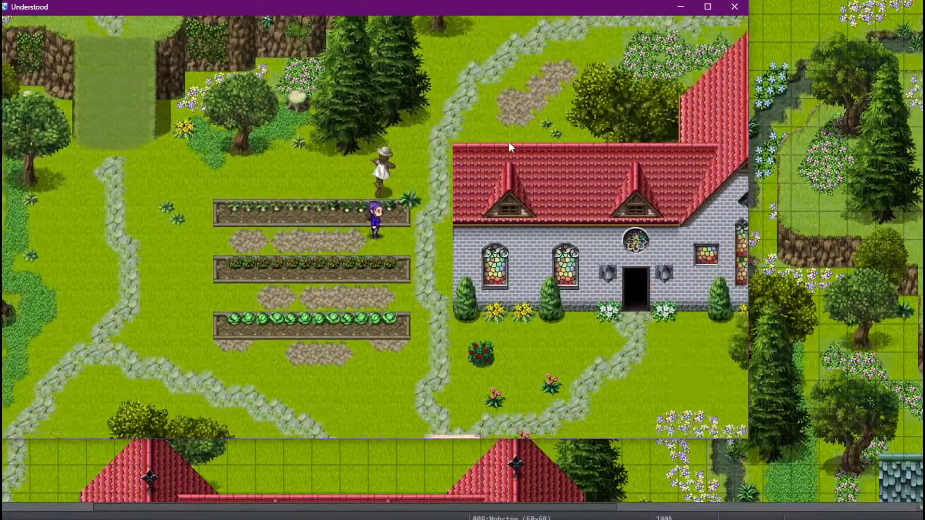
pyautogui.press('Down')
pyautogui.press('Left')
pyautogui.press('Left')
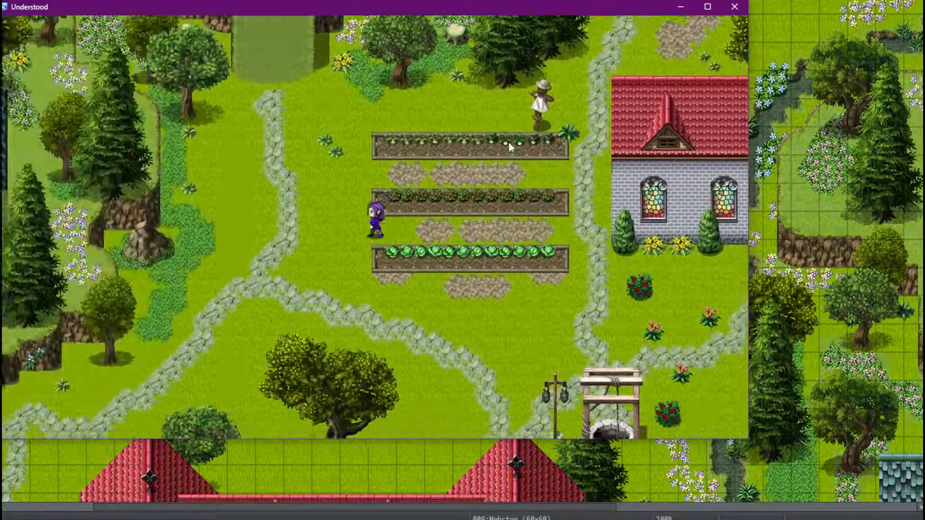
pyautogui.press('Down')
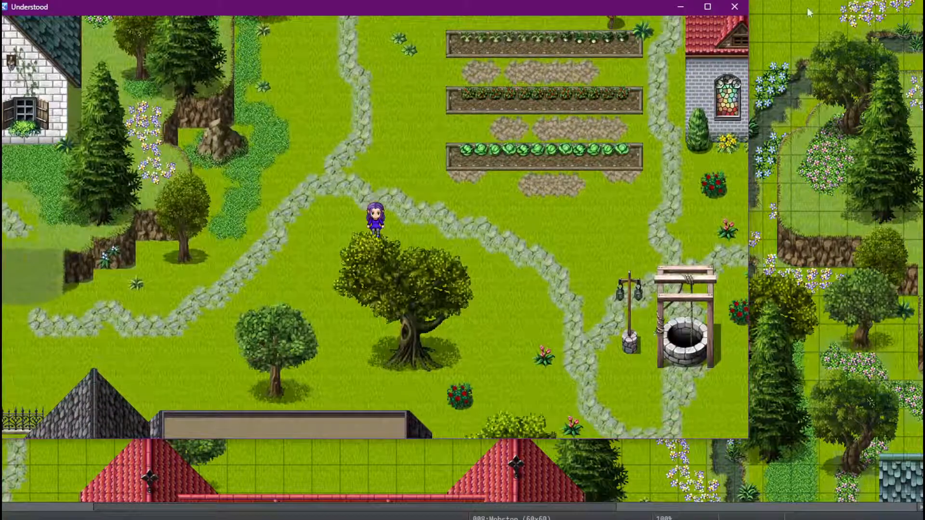
# Maximize the playtest window and walk the character past the well to the red flowers below the church
pyautogui.click(713, 6)
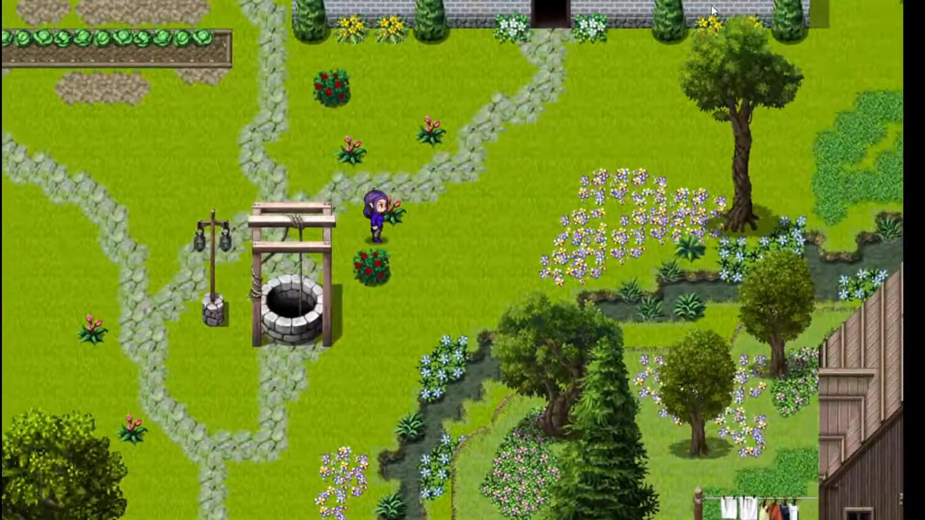
pyautogui.press('Right')
pyautogui.press('Up')
pyautogui.press('Down')
pyautogui.press('Up')
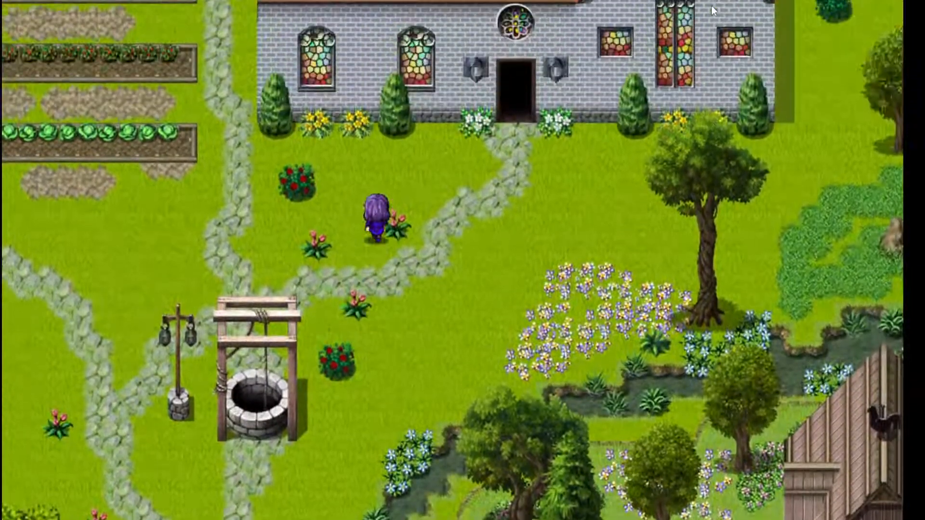
# Walk the character along the church front and behind the twisted tree to the grass patch near the stream
pyautogui.press('Left')
pyautogui.press('Right')
pyautogui.press('Up')
pyautogui.press('Right')
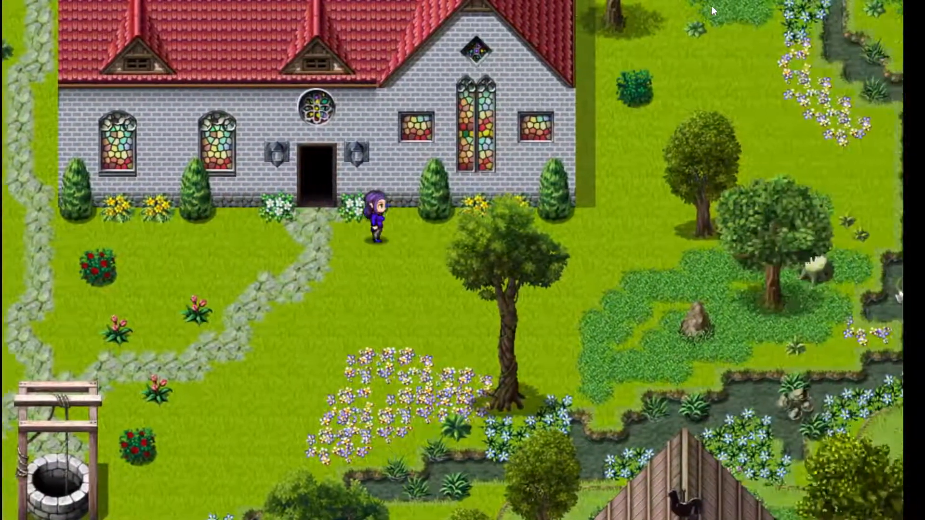
pyautogui.press('Down')
pyautogui.press('Right')
pyautogui.press('Up')
pyautogui.press('Right')
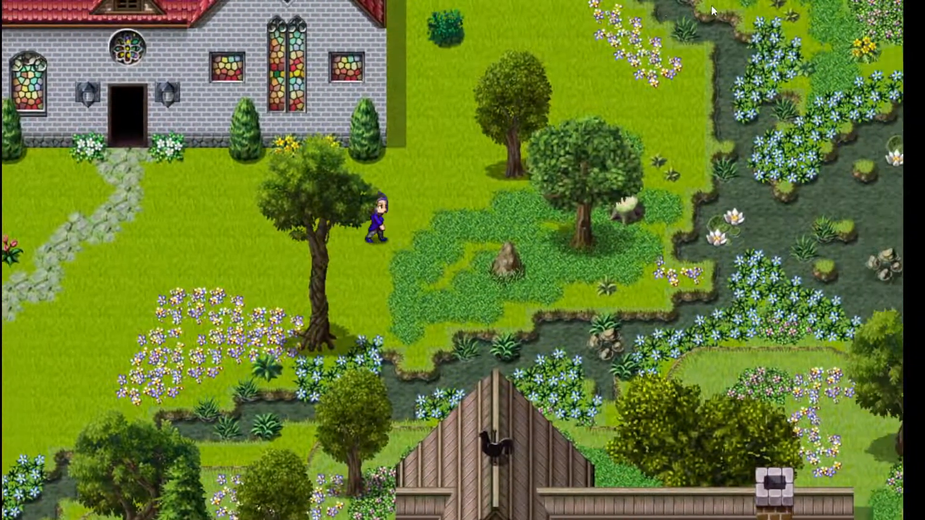
# Walk the character across the grass patch past the rock and up behind the round tree near the stream
pyautogui.press('Right')
pyautogui.press('Down')
pyautogui.press('Up')
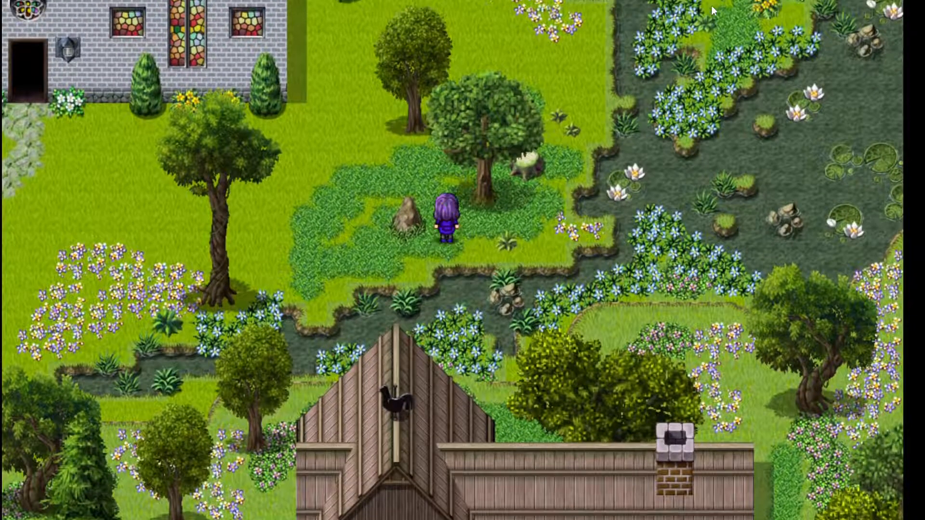
pyautogui.press('Up')
pyautogui.press('Right')
pyautogui.press('Down')
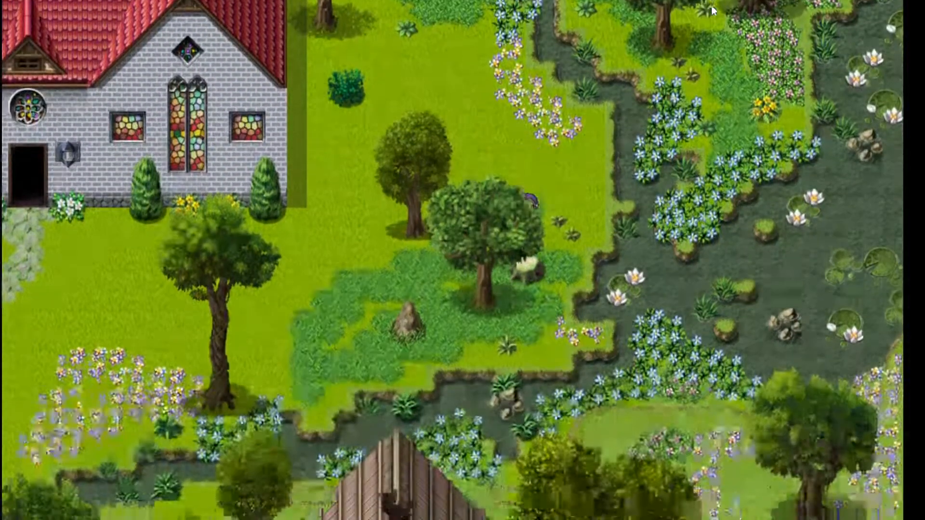
# Walk the character back west to the flower patch by the stream and up past the twisted tree's trunk
pyautogui.press('Left')
pyautogui.press('Left')
pyautogui.press('Down')
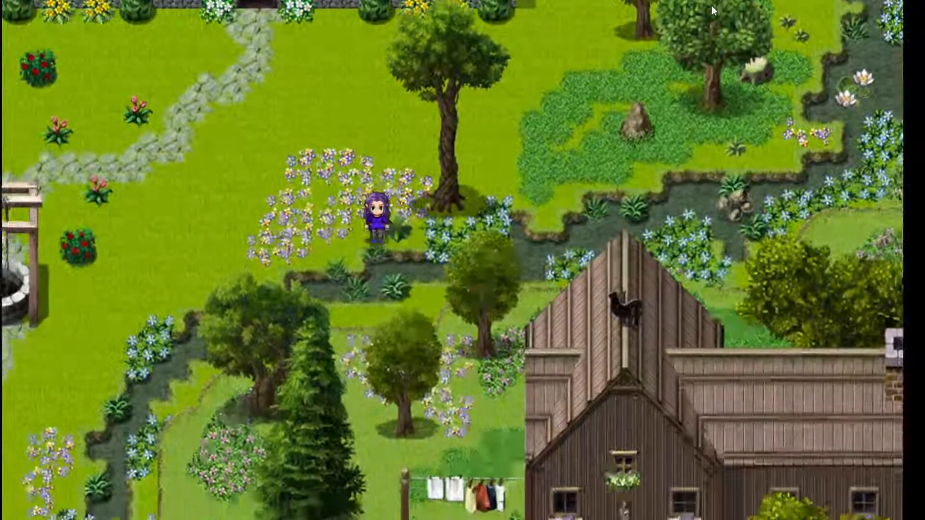
pyautogui.press('Right')
pyautogui.press('Up')
pyautogui.press('Right')
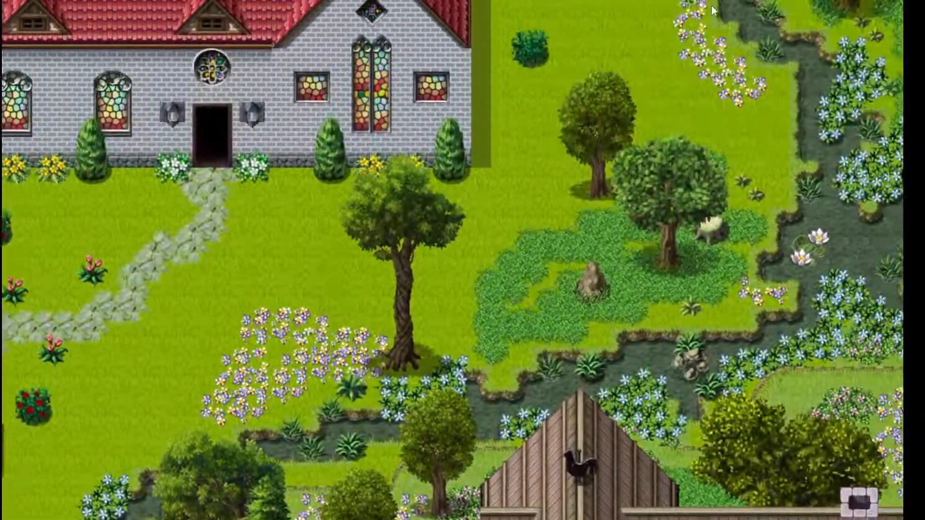
# Walk the character north to the bush east of the church and over to the flowers along the stream bank
pyautogui.press('Right')
pyautogui.press('Up')
pyautogui.press('Down')
pyautogui.press('Right')
pyautogui.press('Up')
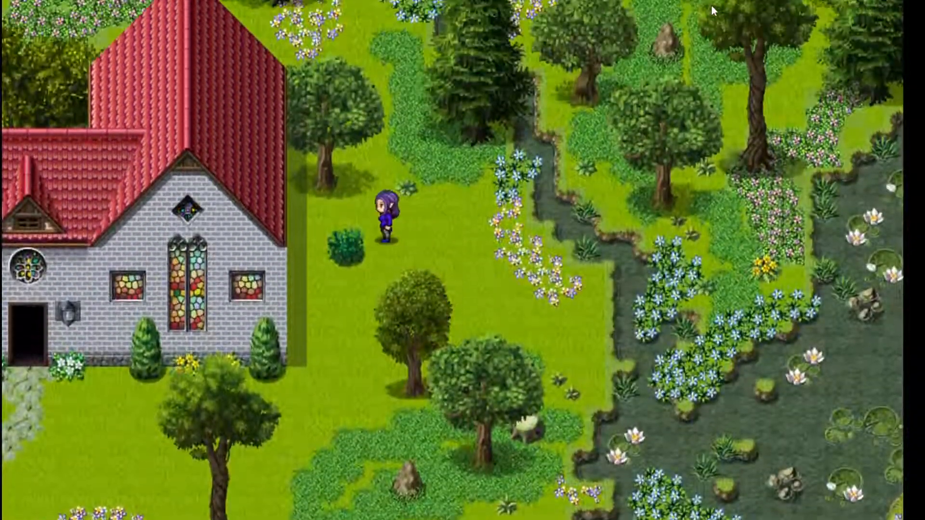
pyautogui.press('Left')
pyautogui.press('Down')
pyautogui.press('Right')
pyautogui.press('Down')
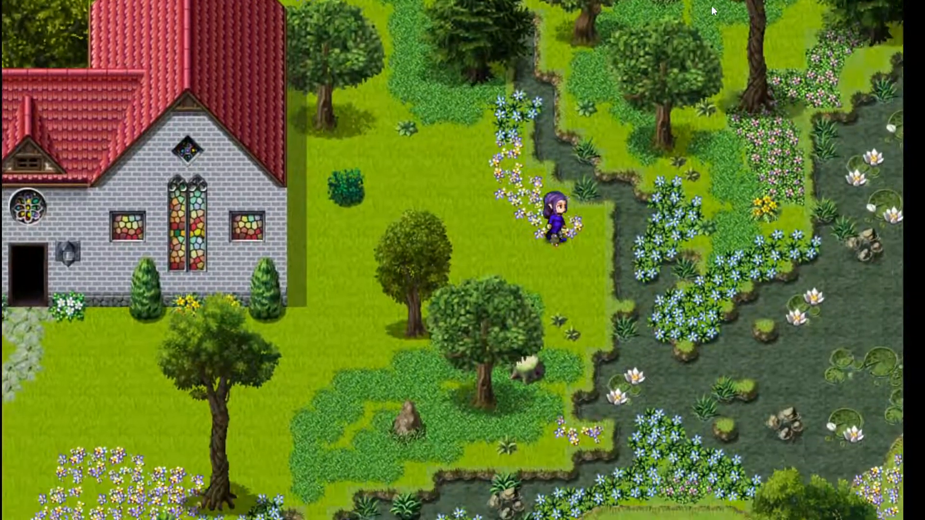
# Walk the character down between the two trees east of the church and back north past the bush
pyautogui.press('Right')
pyautogui.press('Down')
pyautogui.press('Up')
pyautogui.press('Left')
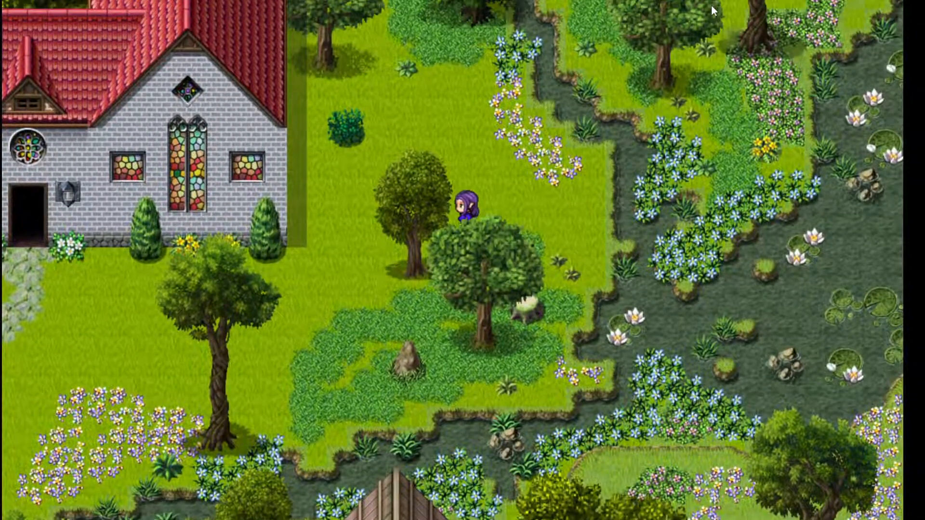
pyautogui.press('Up')
pyautogui.press('Left')
pyautogui.press('Down')
pyautogui.press('Up')
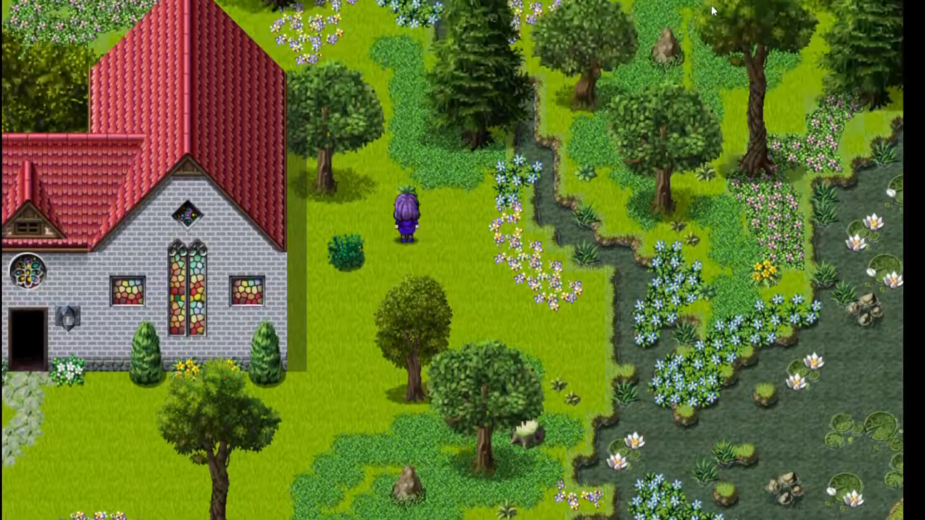
# Walk the character around the back of the church along the stone path and down to the well's lamp post
pyautogui.press('Left')
pyautogui.press('Up')
pyautogui.press('Down')
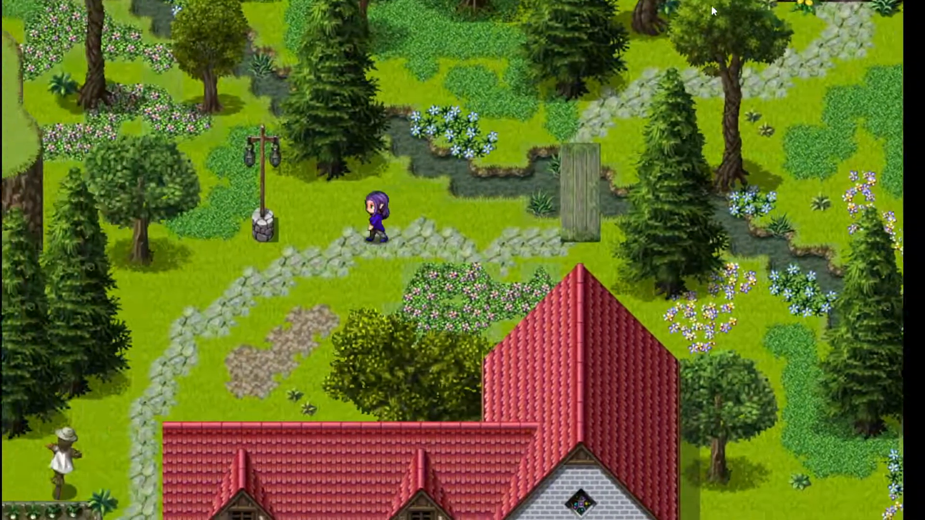
pyautogui.press('Left')
pyautogui.press('Down')
pyautogui.press('Left')
pyautogui.press('Down')
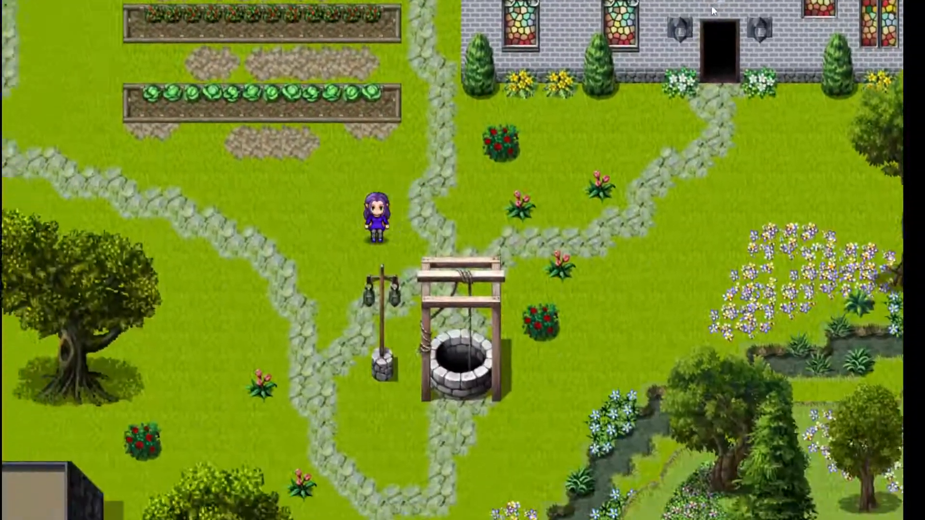
# Walk the character west to the rock at the cliff base and up the grassy ramp toward the pink brick house
pyautogui.press('Left')
pyautogui.press('Left')
pyautogui.press('Up')
pyautogui.press('Up')
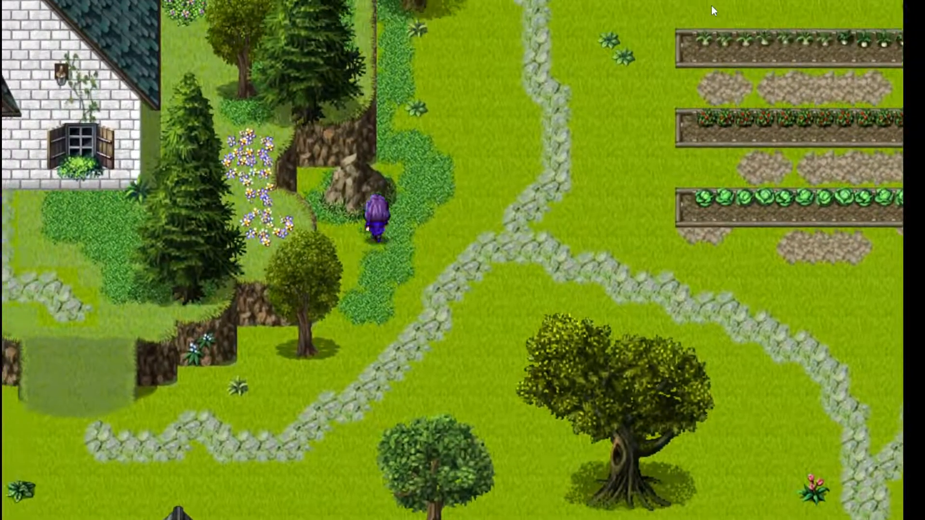
pyautogui.press('Right')
pyautogui.press('Up')
pyautogui.press('Left')
pyautogui.press('Up')
pyautogui.press('Down')
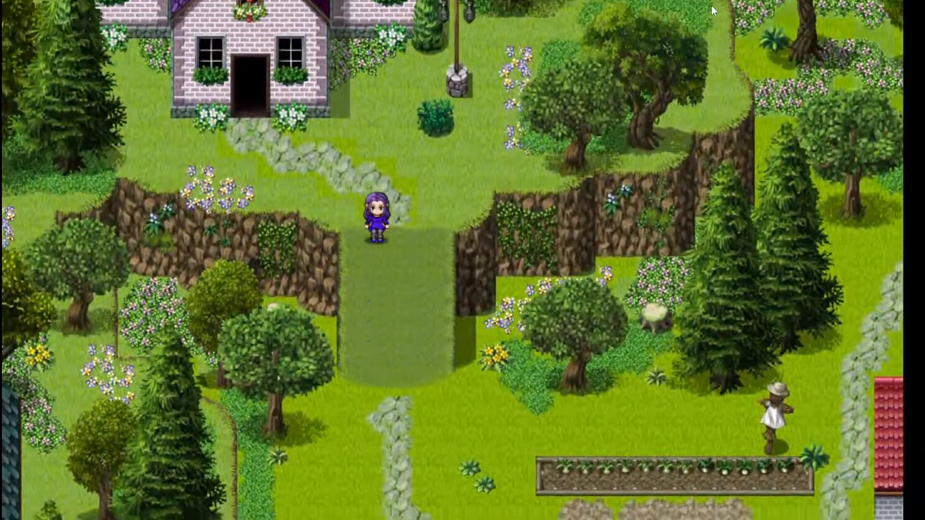
# Walk the character back down to the path fork and east past the well to the lawn before the church
pyautogui.press('Right')
pyautogui.press('Down')
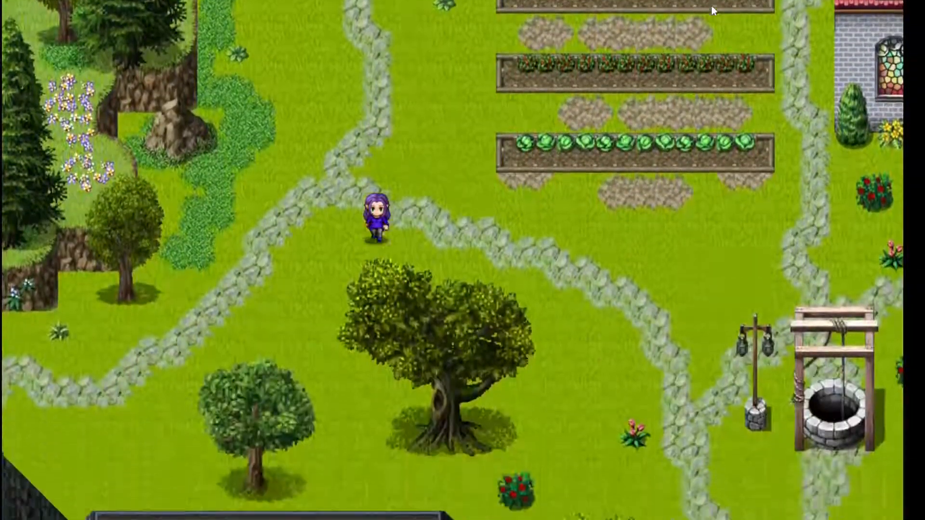
pyautogui.press('Right')
pyautogui.press('Right')
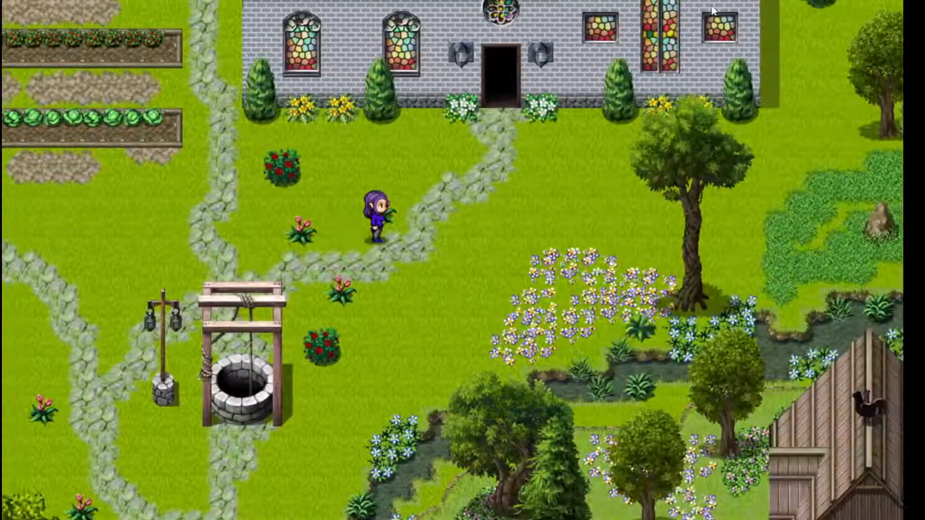
pyautogui.press('Right')
pyautogui.press('Up')
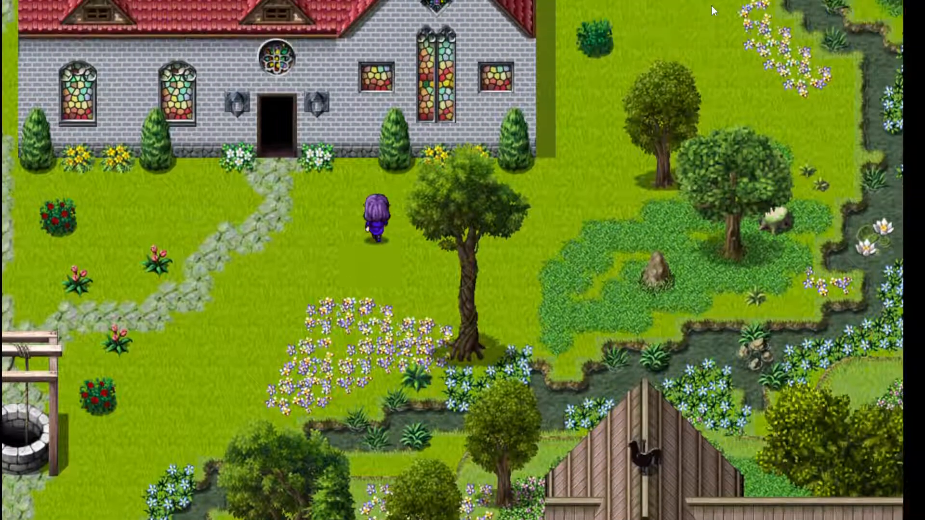
# Walk the character around the twisted tree and up behind the small tree east of the church
pyautogui.press('Right')
pyautogui.press('Left')
pyautogui.press('Down')
pyautogui.press('Up')
pyautogui.press('Right')
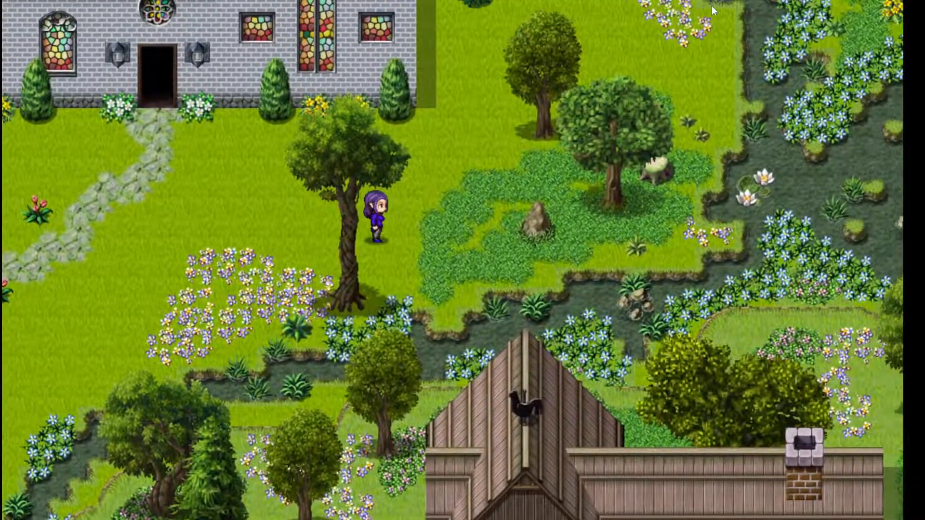
pyautogui.press('Up')
pyautogui.press('Right')
pyautogui.press('Up')
pyautogui.press('Up')
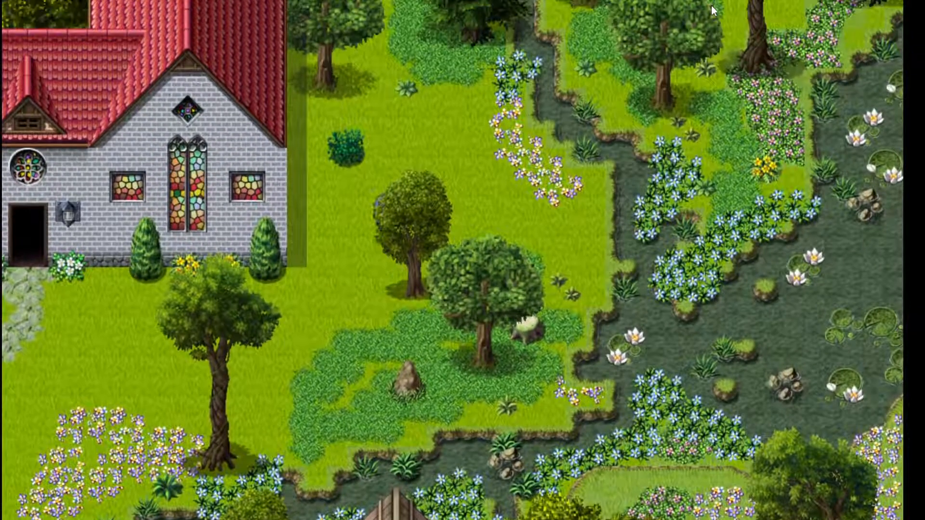
# Walk the character down around the round tree on the grass patch to test its trunk and foliage
pyautogui.press('Down')
pyautogui.press('Left')
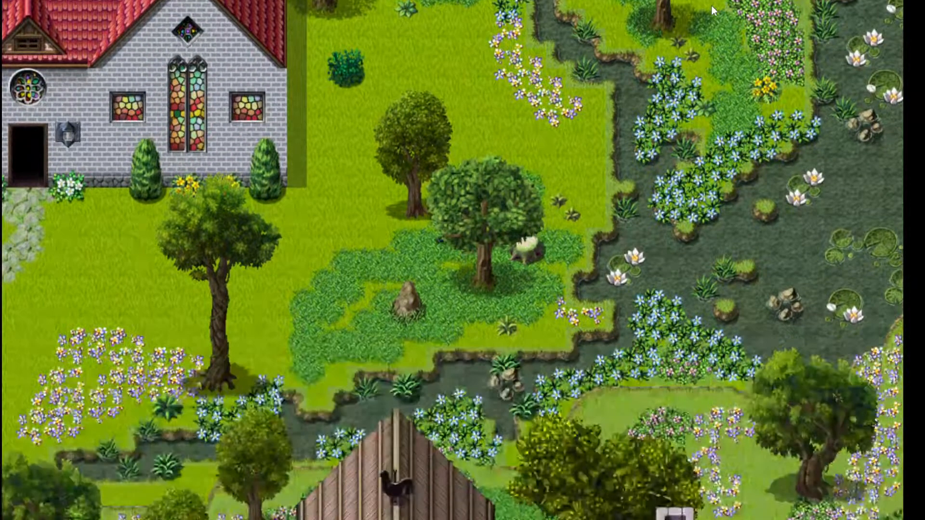
pyautogui.press('Down')
pyautogui.press('Right')
pyautogui.press('Up')
pyautogui.press('Down')
pyautogui.press('Left')
pyautogui.press('Up')
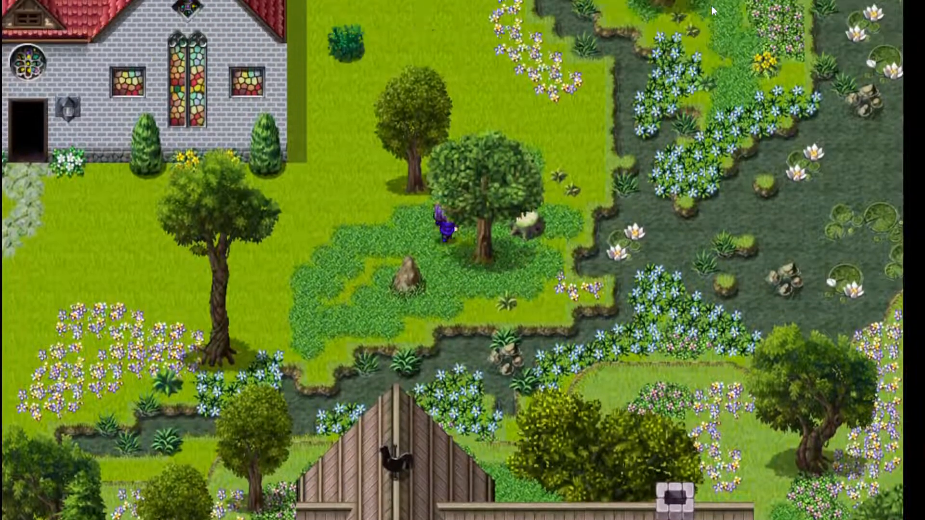
# Walk the character north to the tall fir by the stream and back behind the tree beside the church
pyautogui.press('Left')
pyautogui.press('Up')
pyautogui.press('Right')
pyautogui.press('Up')
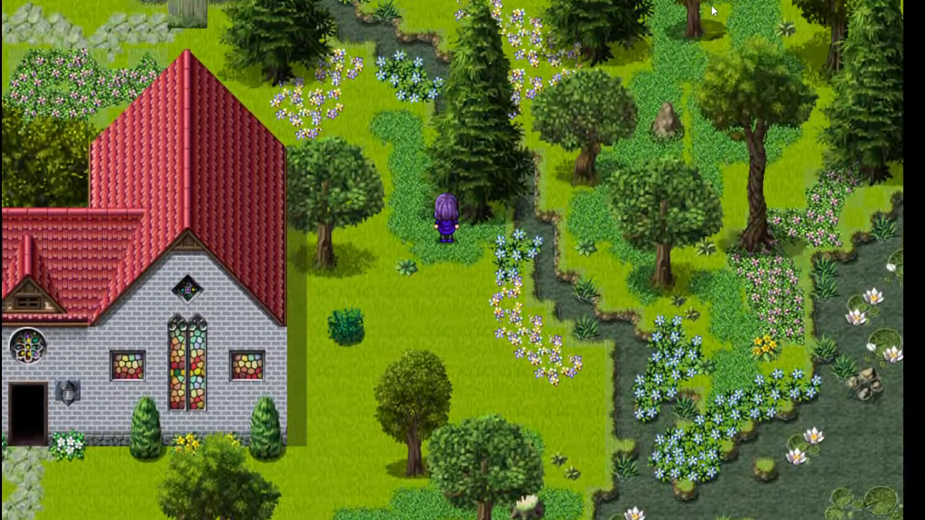
pyautogui.press('Left')
pyautogui.press('Up')
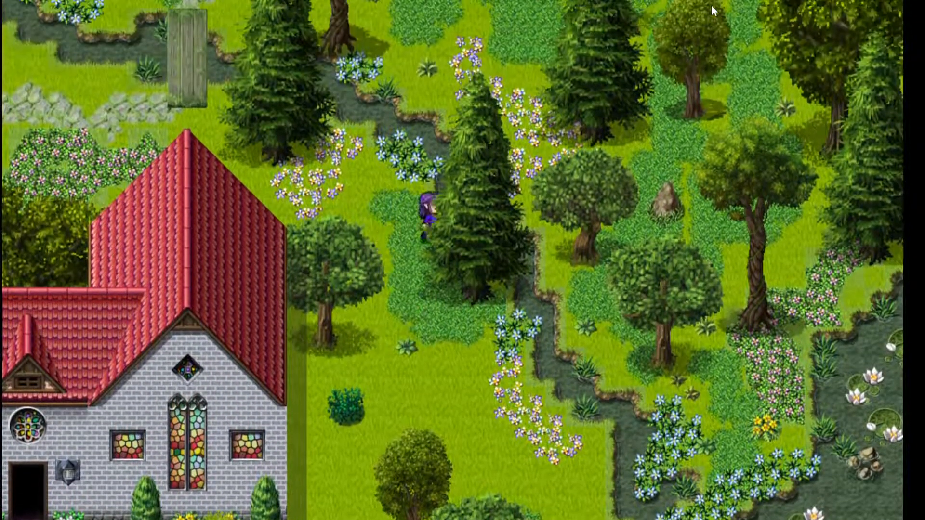
pyautogui.press('Down')
pyautogui.press('Left')
pyautogui.press('Right')
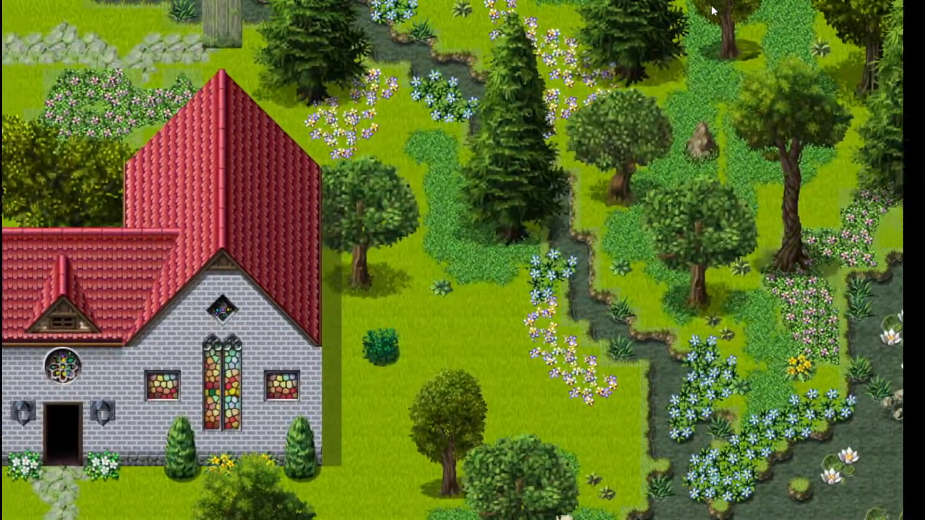
# Walk the character up past the flowers behind the church and onto the small plank bridge
pyautogui.press('Up')
pyautogui.press('Up')
pyautogui.press('Left')
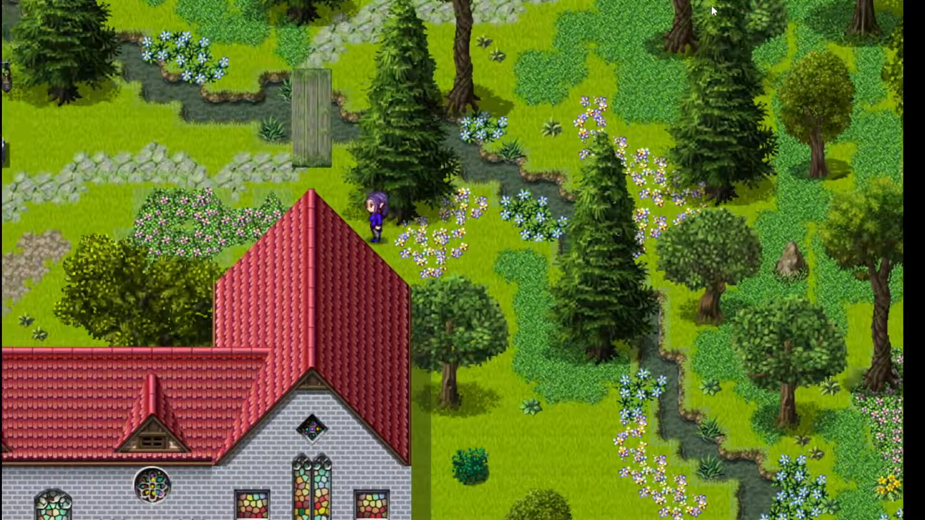
pyautogui.press('Up')
pyautogui.press('Right')
pyautogui.press('Left')
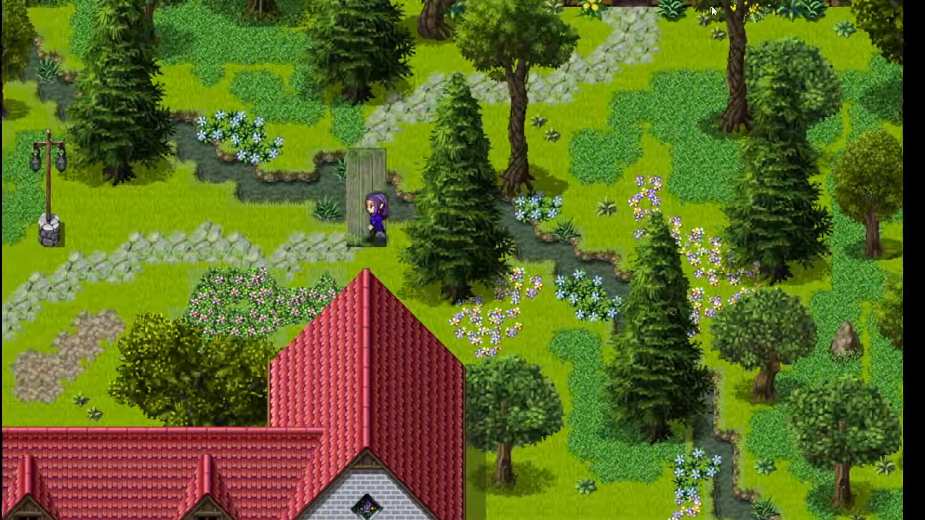
# Walk the character off the plank bridge and down behind the church's red roof
pyautogui.press('Down')
pyautogui.press('Down')
pyautogui.press('Left')
pyautogui.press('Up')
pyautogui.press('Right')
pyautogui.press('Down')
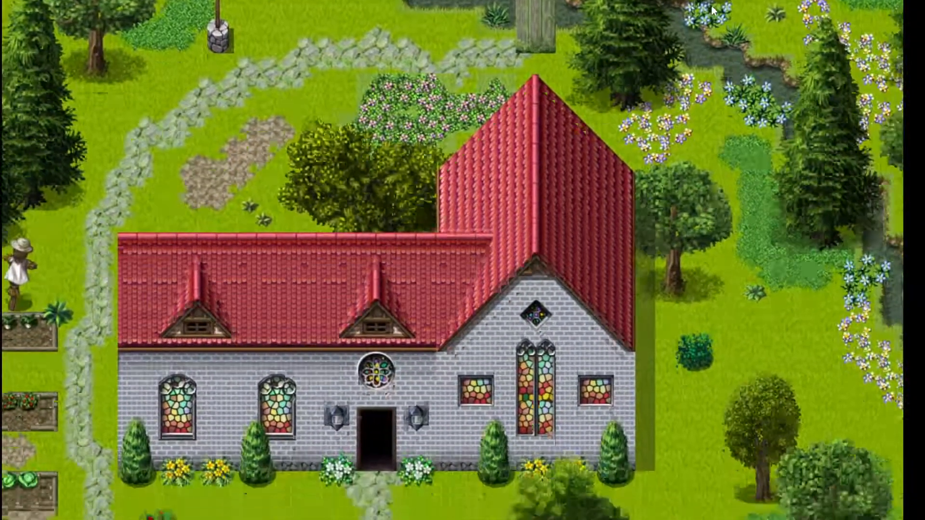
# Walk the character west behind the two firs by the cliff and back out toward the stone path
pyautogui.press('Left')
pyautogui.press('Up')
pyautogui.press('Left')
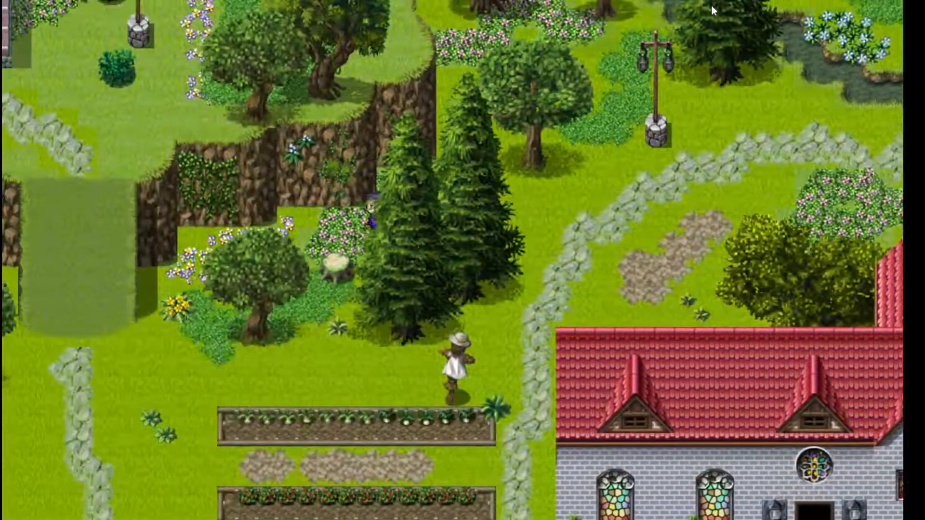
pyautogui.press('Down')
pyautogui.press('Up')
pyautogui.press('Right')
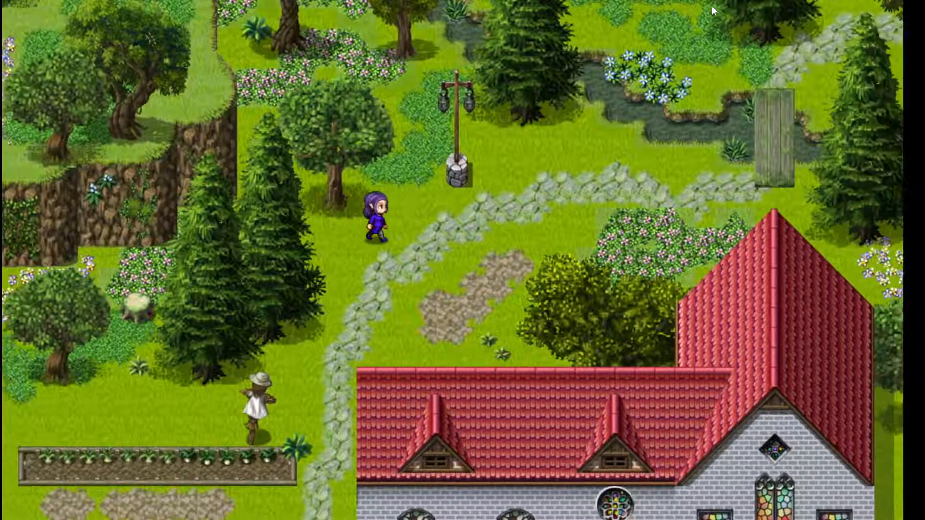
# Walk the character around the round tree near the lamp post and down to the church roof's northwest corner
pyautogui.press('Left')
pyautogui.press('Up')
pyautogui.press('Down')
pyautogui.press('Left')
pyautogui.press('Right')
pyautogui.press('Down')
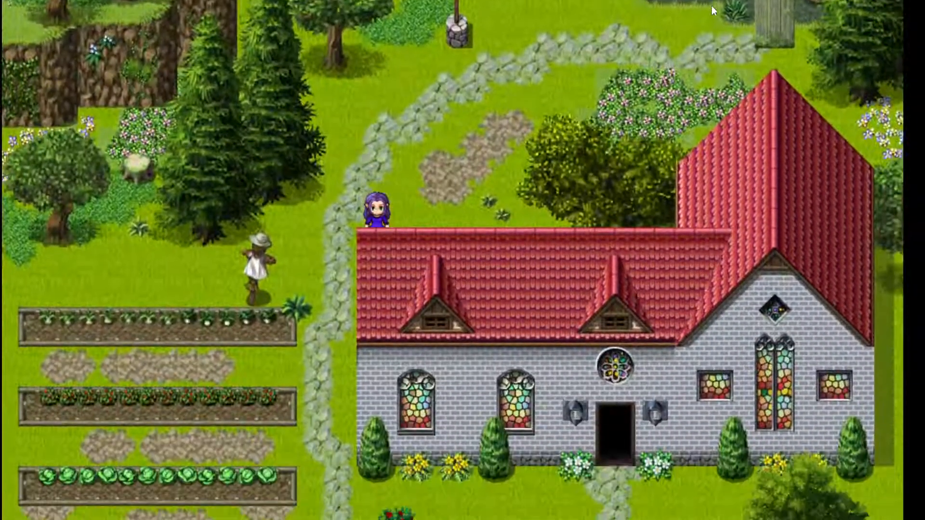
# Walk the character west above the vegetable beds to the tree beside the grassy ramp
pyautogui.press('Left')
pyautogui.press('Down')
pyautogui.press('Left')
pyautogui.press('Up')
pyautogui.press('Down')
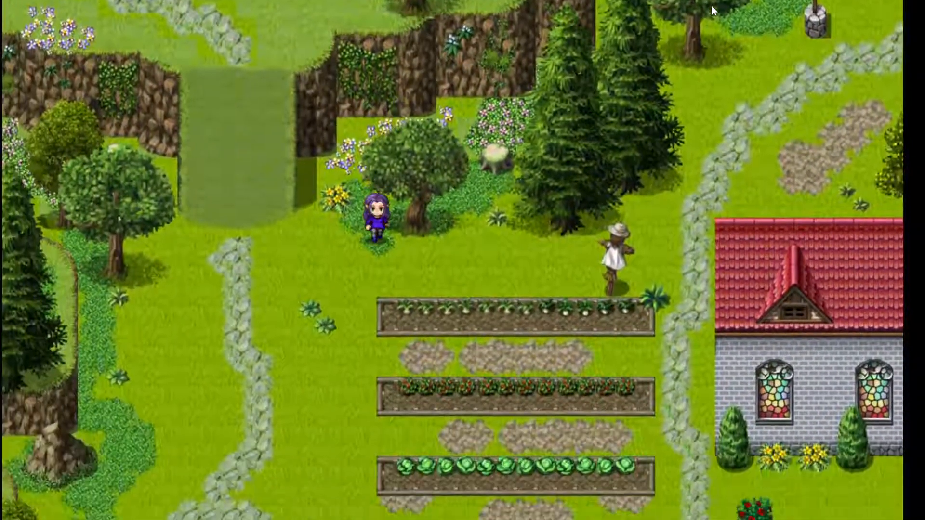
# Walk the character south past the big gnarled tree and down the east side of the white brick building
pyautogui.press('Left')
pyautogui.press('Down')
pyautogui.press('Down')
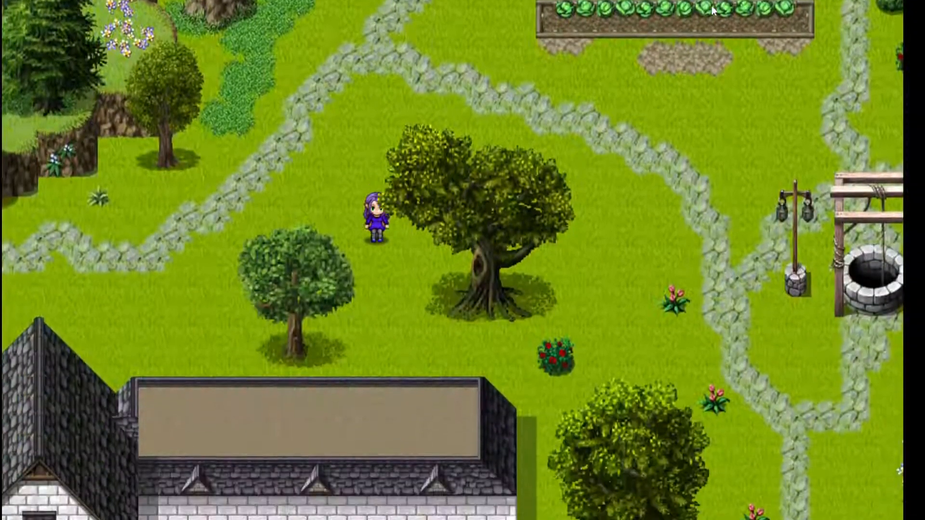
pyautogui.press('Right')
pyautogui.press('Down')
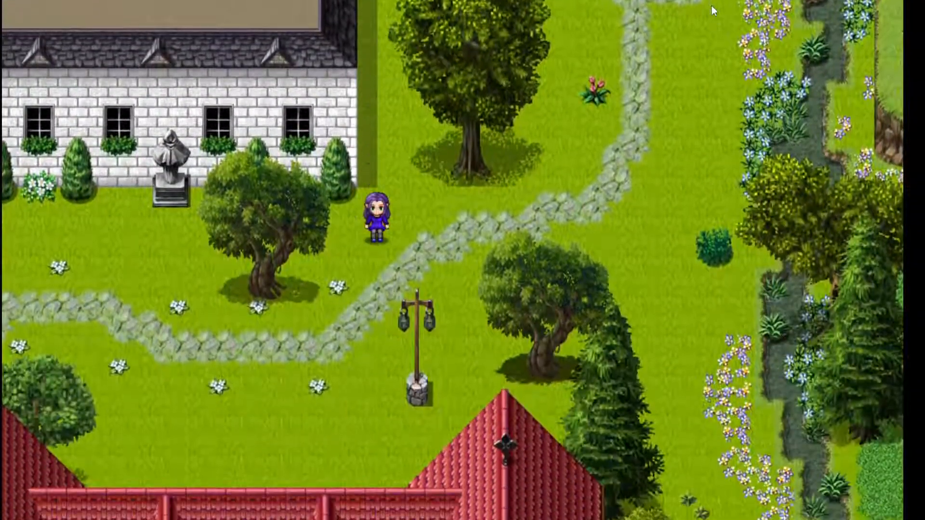
# Walk the character along the white building's front and down to the flowers west of the red-roofed stone building
pyautogui.press('Down')
pyautogui.press('Left')
pyautogui.press('Up')
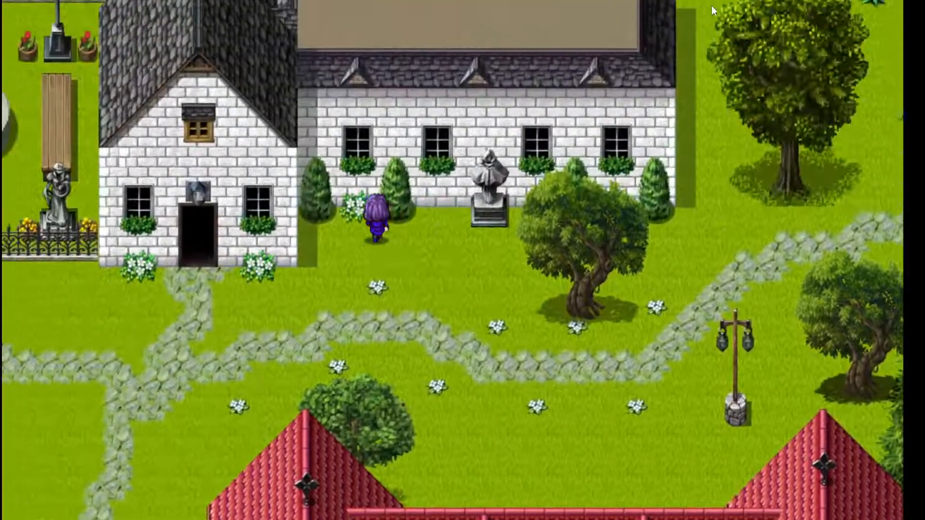
pyautogui.press('Down')
pyautogui.press('Down')
pyautogui.press('Left')
pyautogui.press('Right')
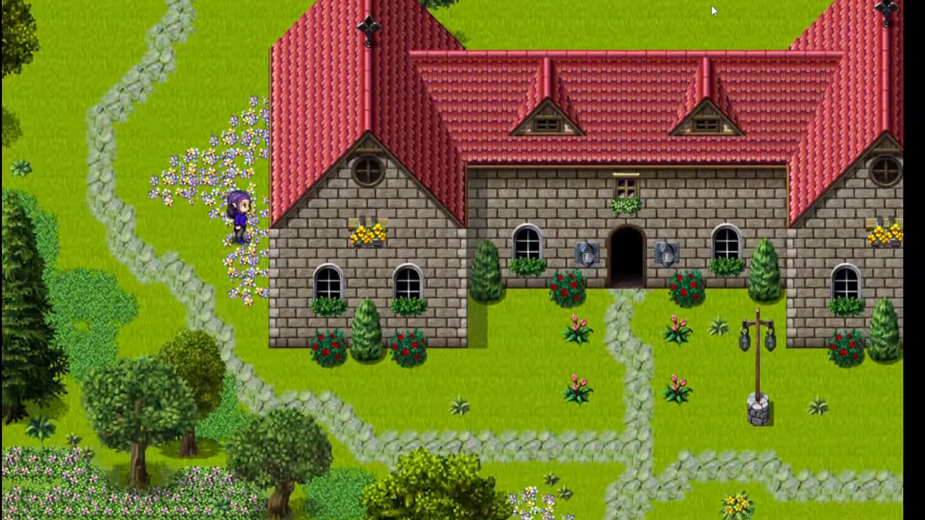
# Walk the character along the path in front of the stone building and onto the fenced wooden bridge
pyautogui.press('Down')
pyautogui.press('Right')
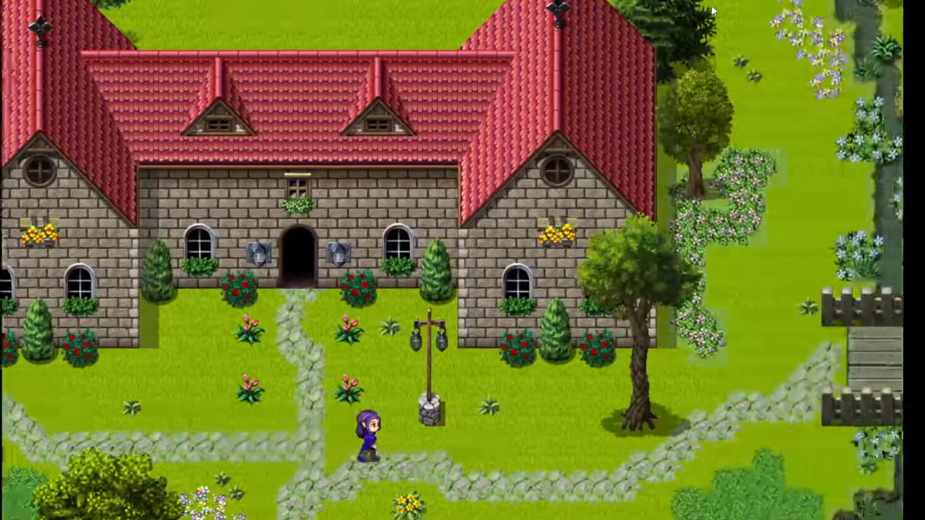
pyautogui.press('Up')
pyautogui.press('Right')
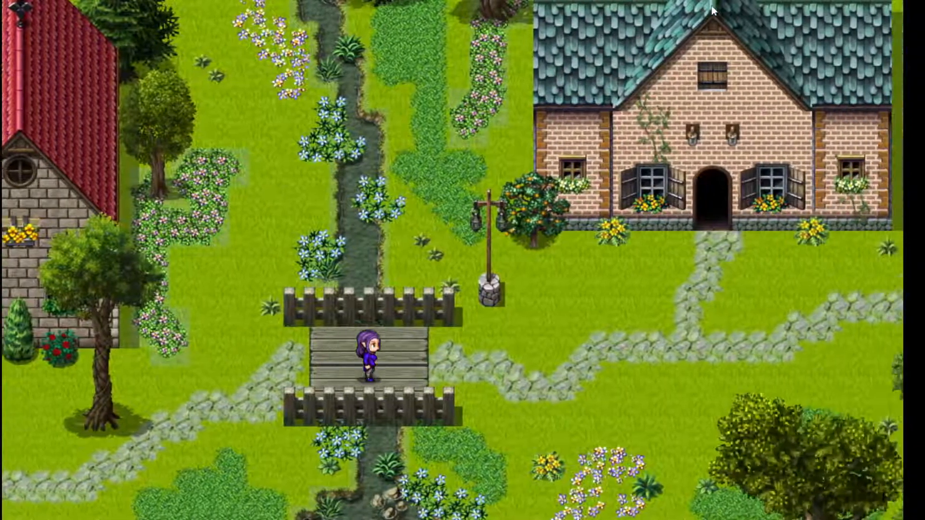
# Walk the character east from the bridge past the teal-roofed brick house and north to the small round tree in the grove
pyautogui.press('Up')
pyautogui.press('Right')
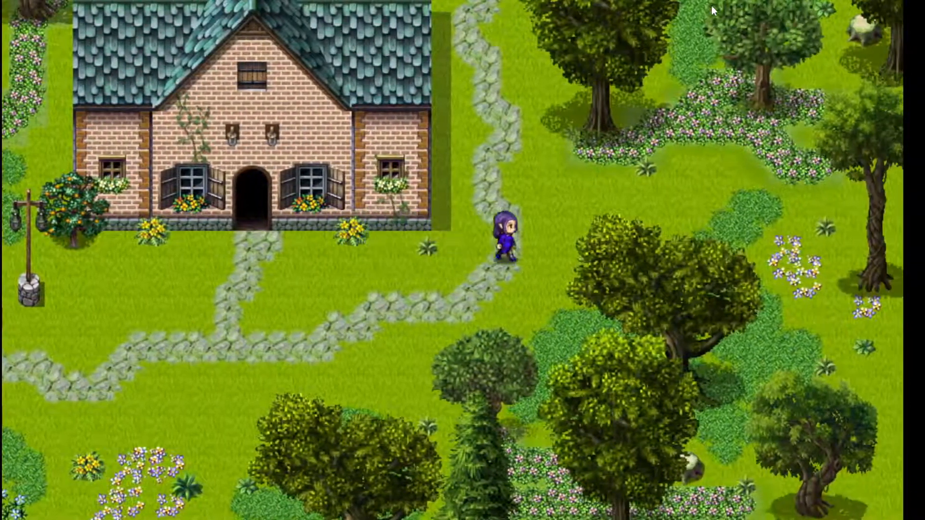
pyautogui.press('Up')
pyautogui.press('Up')
pyautogui.press('Right')
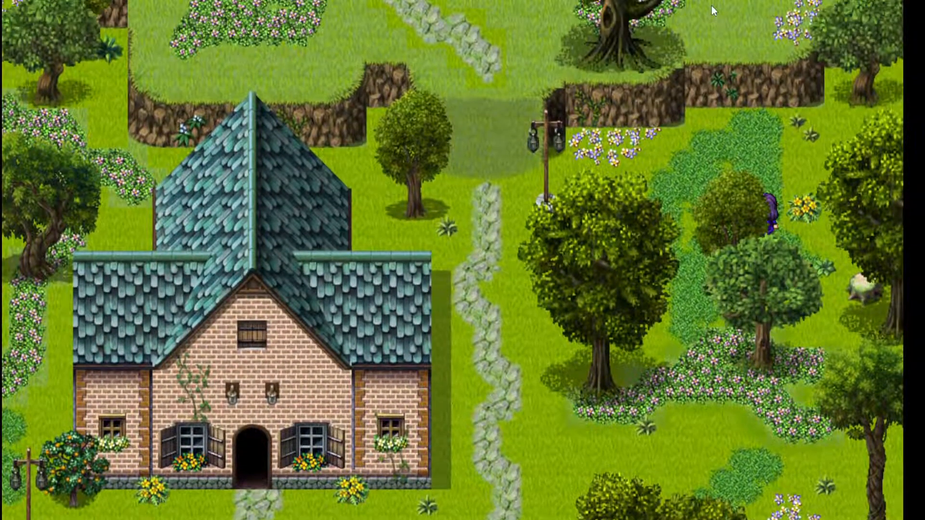
# Walk the character around and behind the small round tree in the grove to test its collision and layering
pyautogui.press('Down')
pyautogui.press('Left')
pyautogui.press('Down')
pyautogui.press('Up')
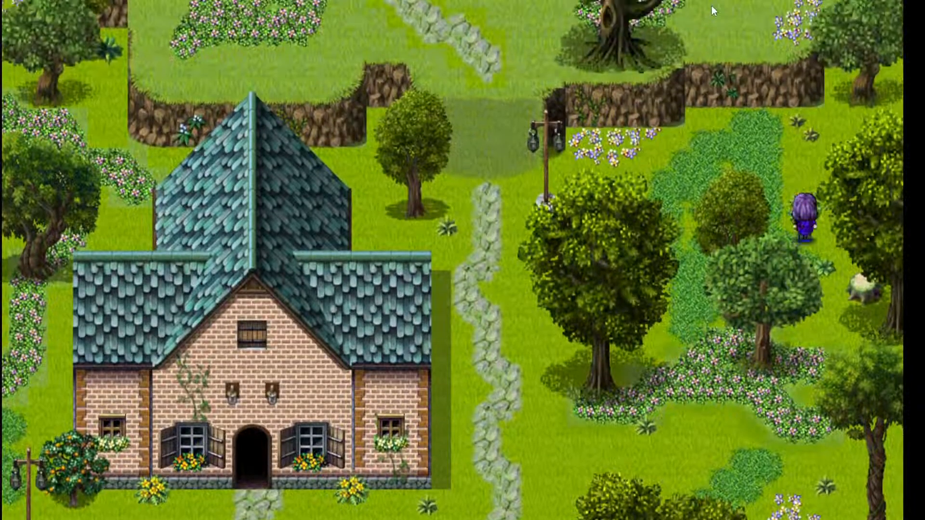
pyautogui.press('Left')
pyautogui.press('Down')
pyautogui.press('Up')
pyautogui.press('Up')
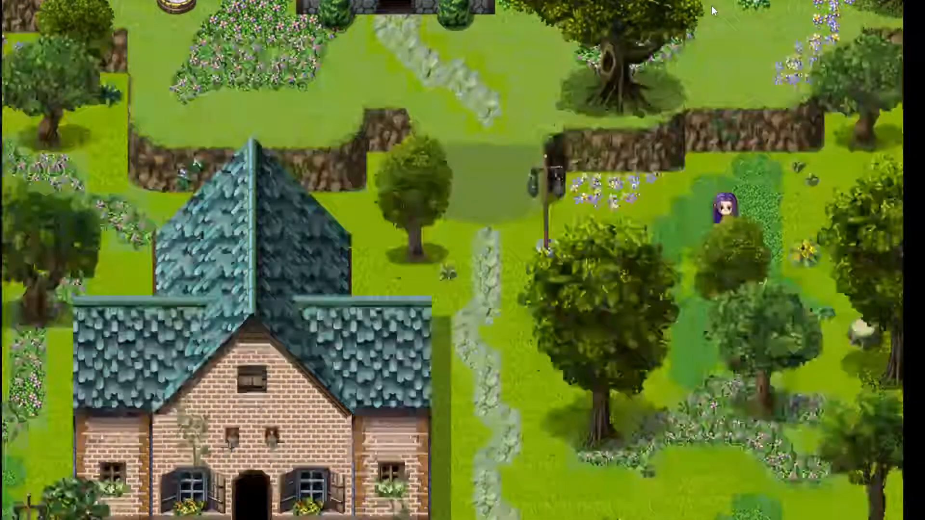
pyautogui.press('Down')
pyautogui.press('Up')
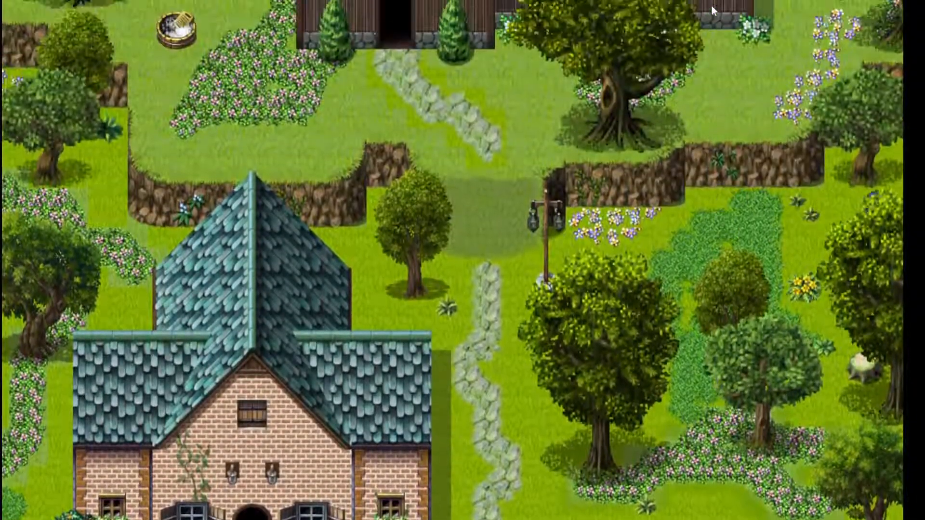
# Walk the character to the large tree below the cliff's east end and back behind the grove's small trees
pyautogui.press('Down')
pyautogui.press('Up')
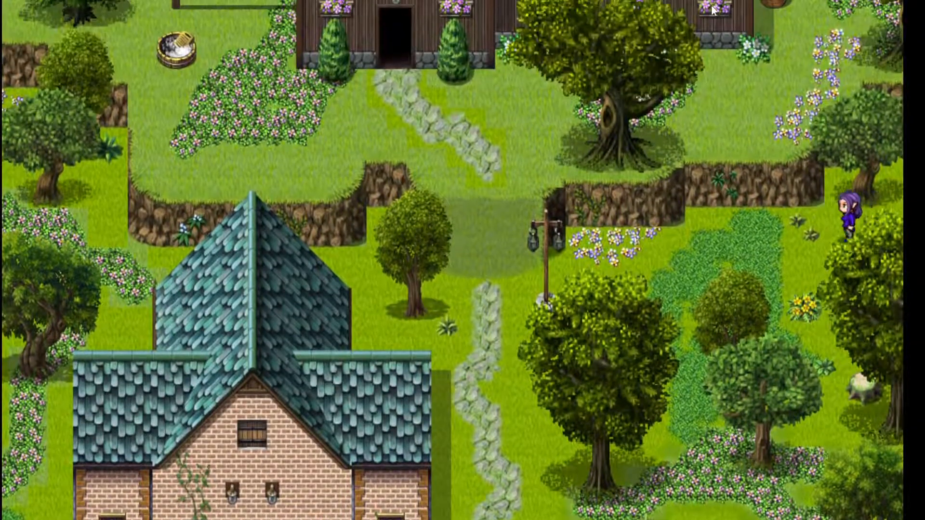
pyautogui.press('Left')
pyautogui.press('Down')
pyautogui.press('Up')
pyautogui.press('Down')
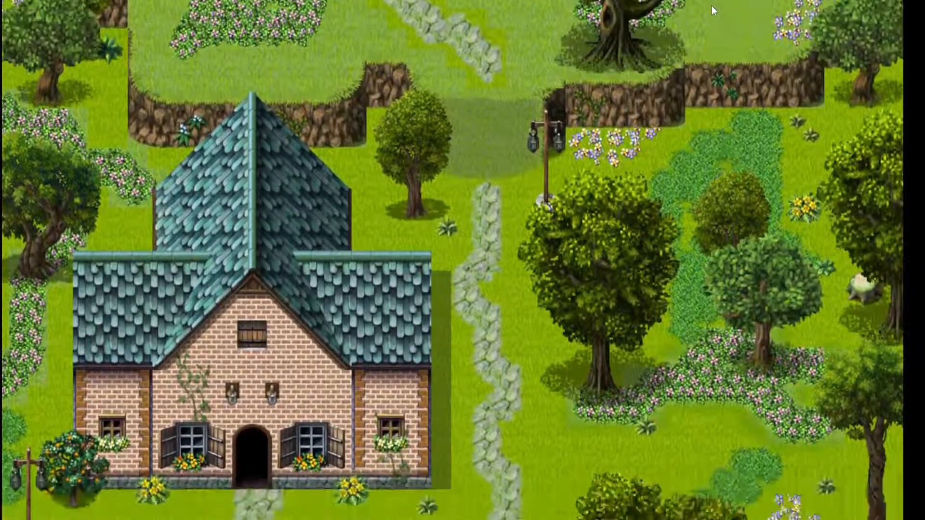
pyautogui.press('Up')
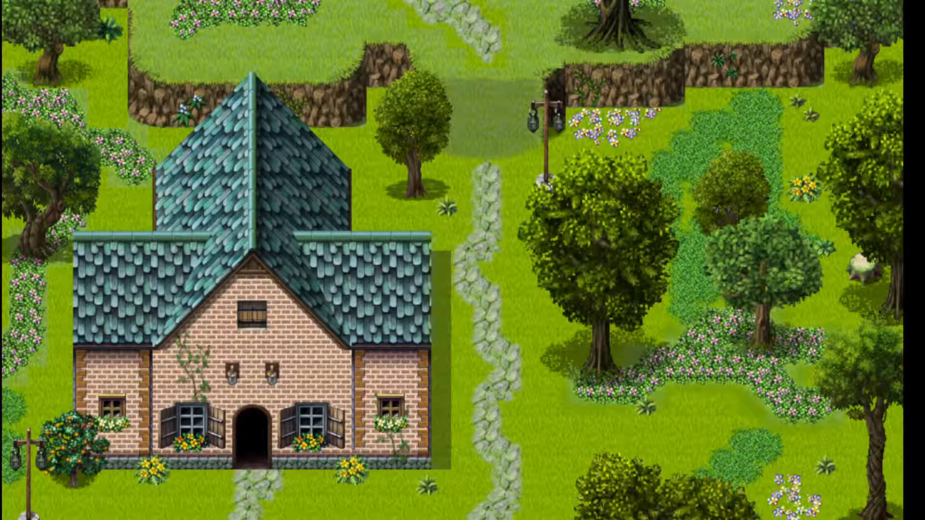
# Walk the character south to the stone path and west past the brick house to the lamp post beside the bridge
pyautogui.press('Down')
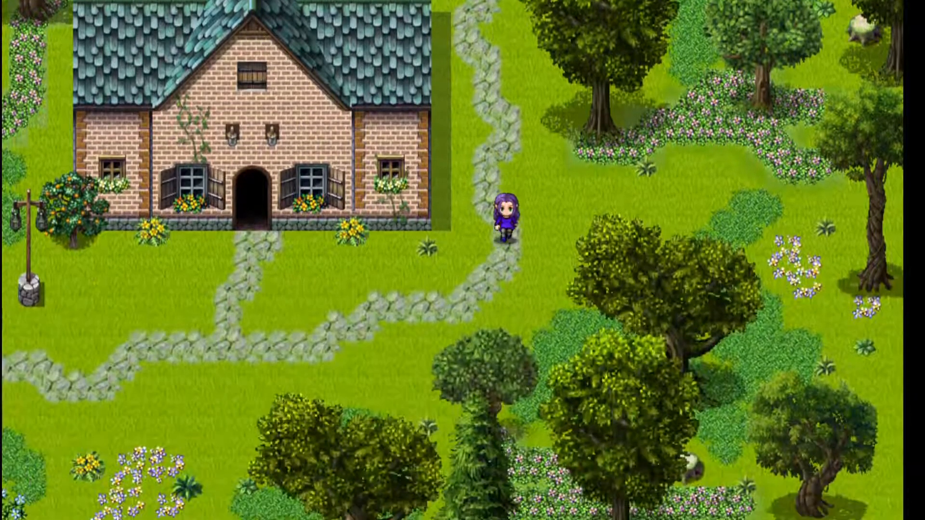
pyautogui.press('Left')
pyautogui.press('Up')
pyautogui.press('Left')
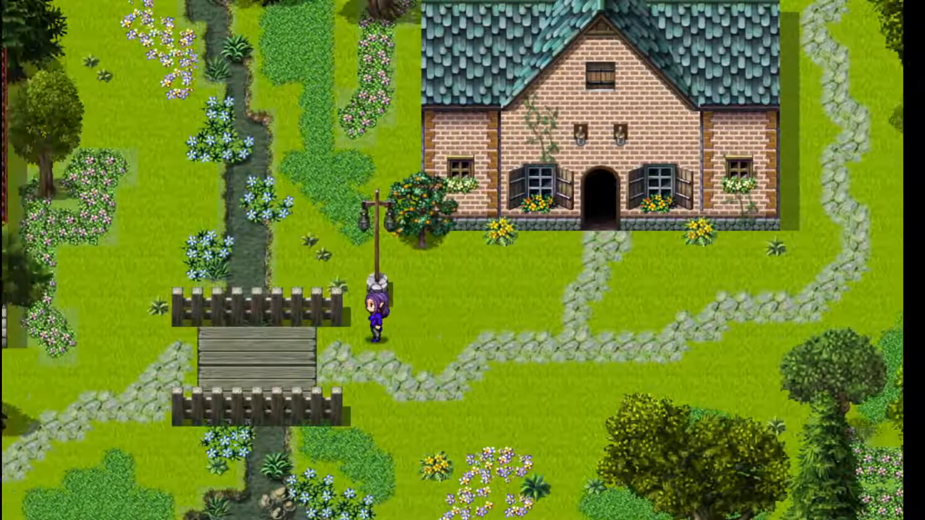
# Walk the character west past the bridge and along the front of the red-roofed stone building to its entrance path
pyautogui.press('Left')
pyautogui.press('Down')
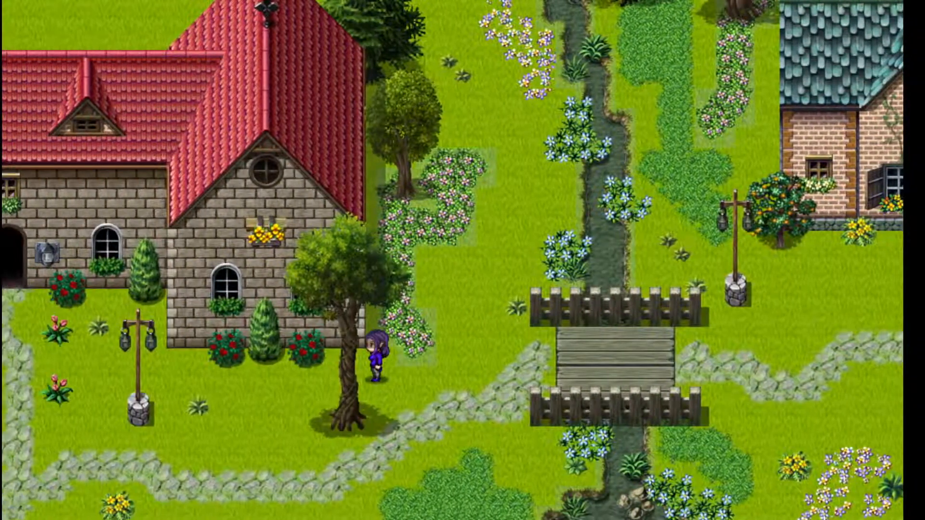
pyautogui.press('Down')
pyautogui.press('Left')
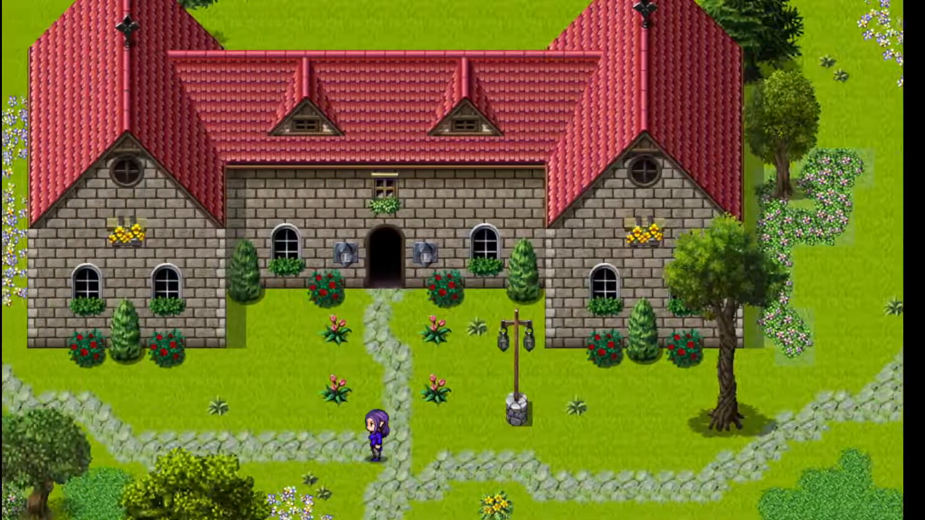
# Walk the character around the west side of the red-roofed building and north to the white brick building's door
pyautogui.press('Left')
pyautogui.press('Up')
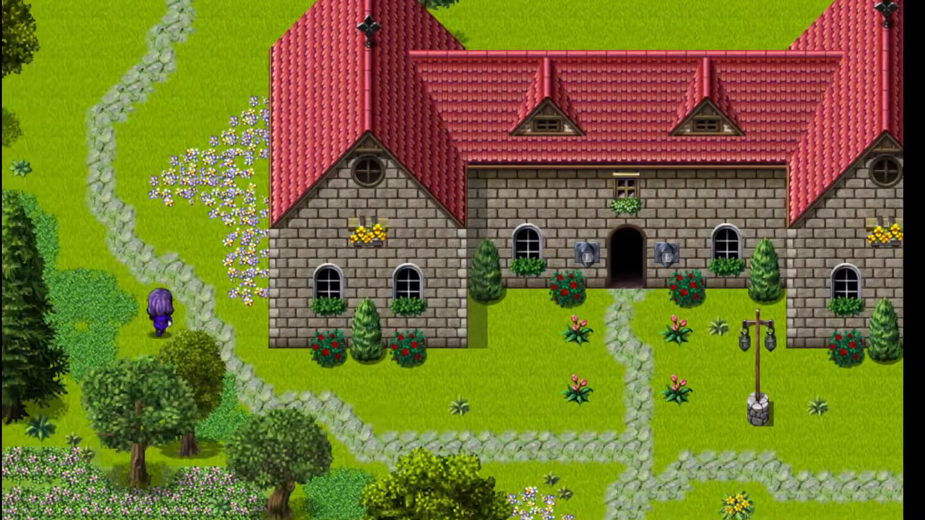
pyautogui.press('Up')
pyautogui.press('Right')
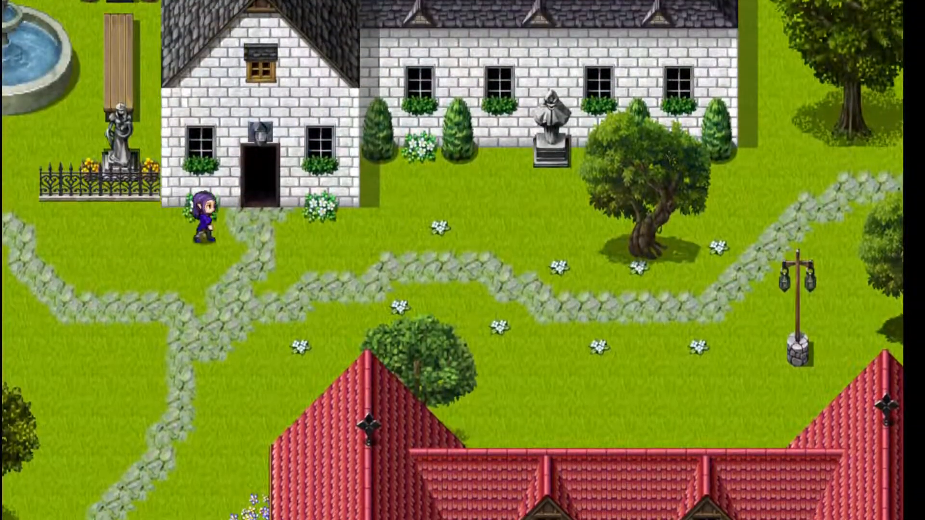
# Walk the character around the white brick building to the stone path behind it, near the grassy ramp
pyautogui.press('Right')
pyautogui.press('Down')
pyautogui.press('Right')
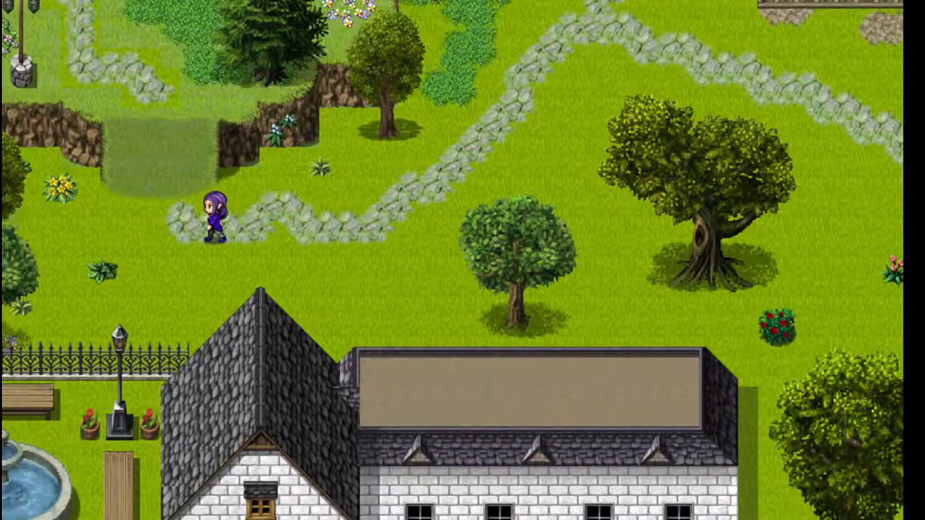
pyautogui.press('Left')
# Walk the character up the grassy ramp and past the pine to the small tree east of the white church
pyautogui.press('Up')
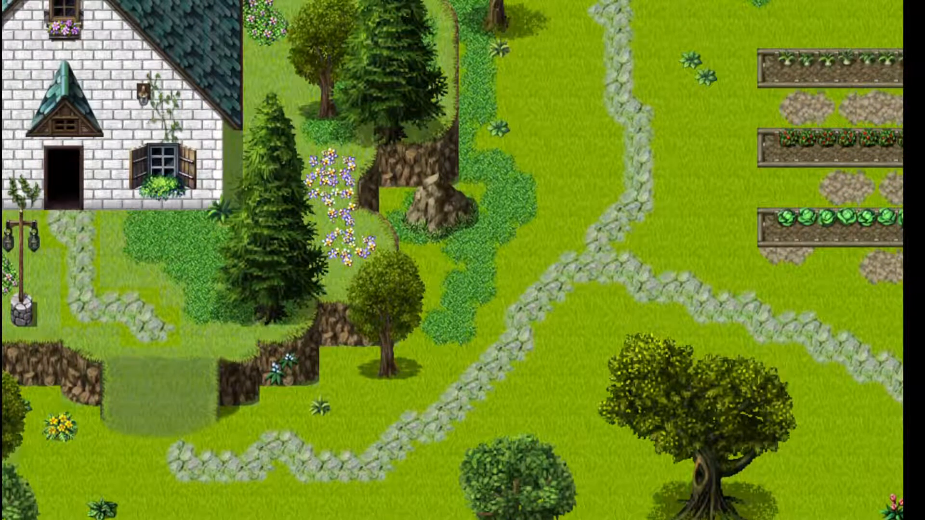
pyautogui.press('Up')
pyautogui.press('Right')
pyautogui.press('Down')
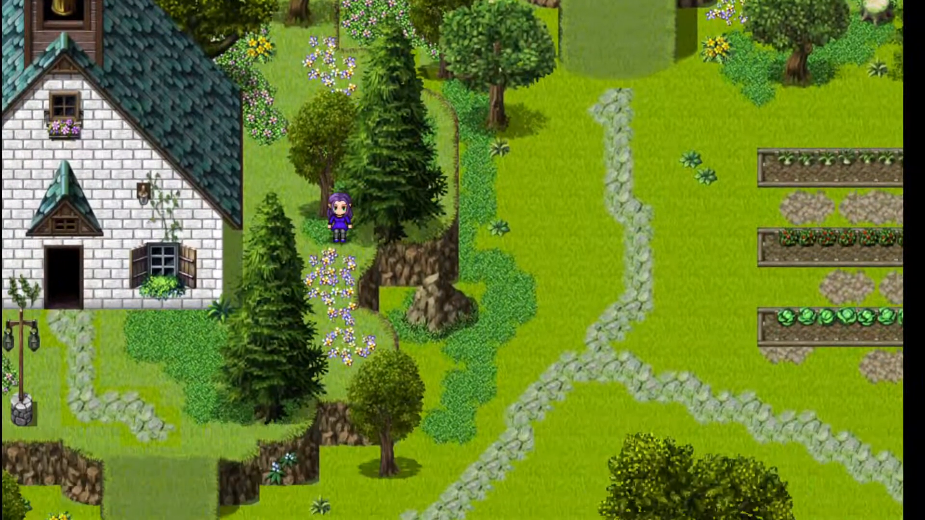
# Walk the character north behind the trees beside the church's bell tower and back south toward the pines
pyautogui.press('Up')
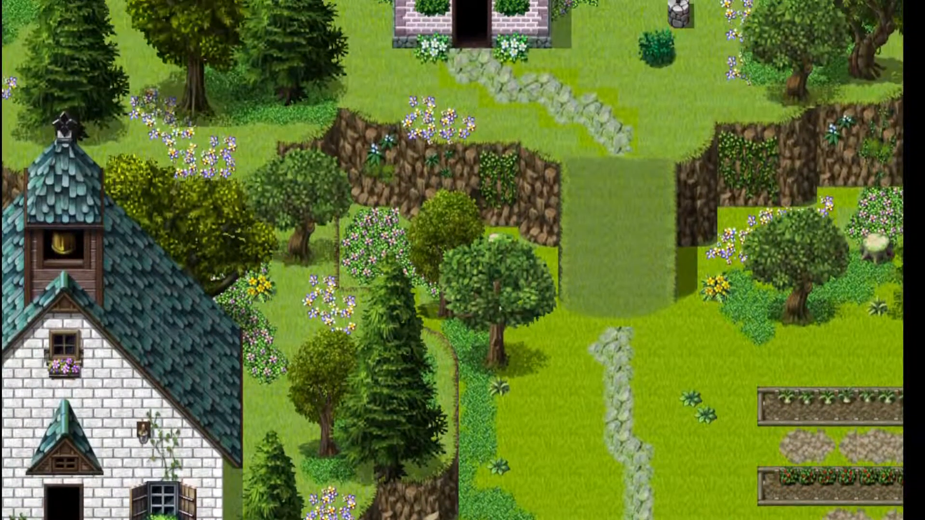
pyautogui.press('Up')
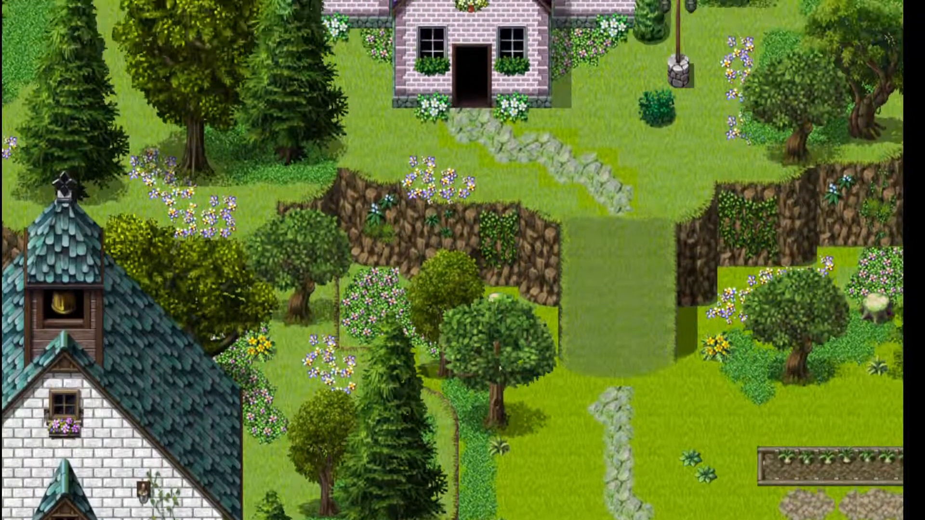
pyautogui.press('Down')
pyautogui.press('Down')
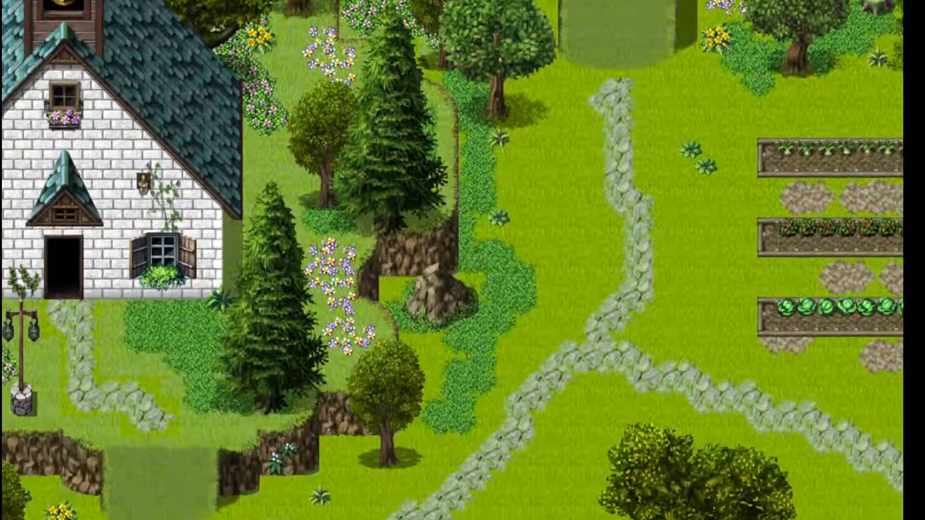
# Walk the character up and down behind the pine near the church's front corner to test its layering
pyautogui.press('Up')
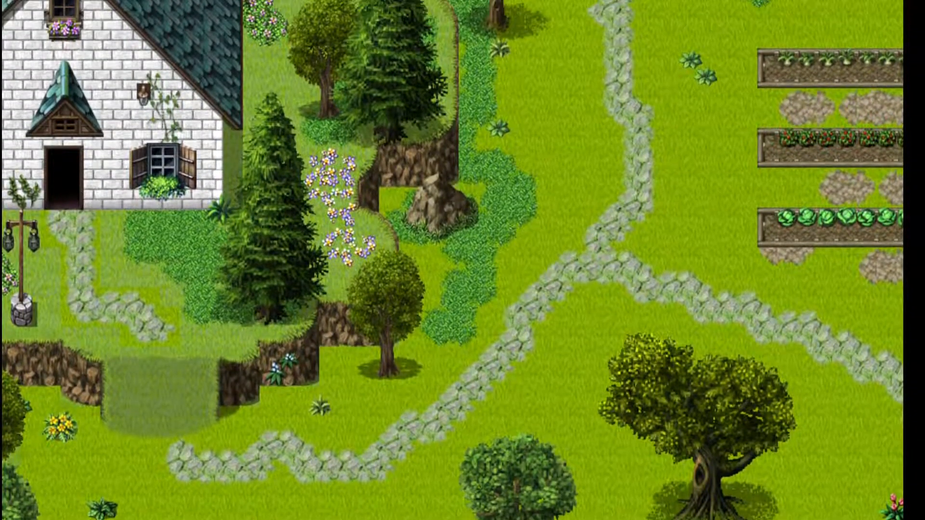
pyautogui.press('Down')
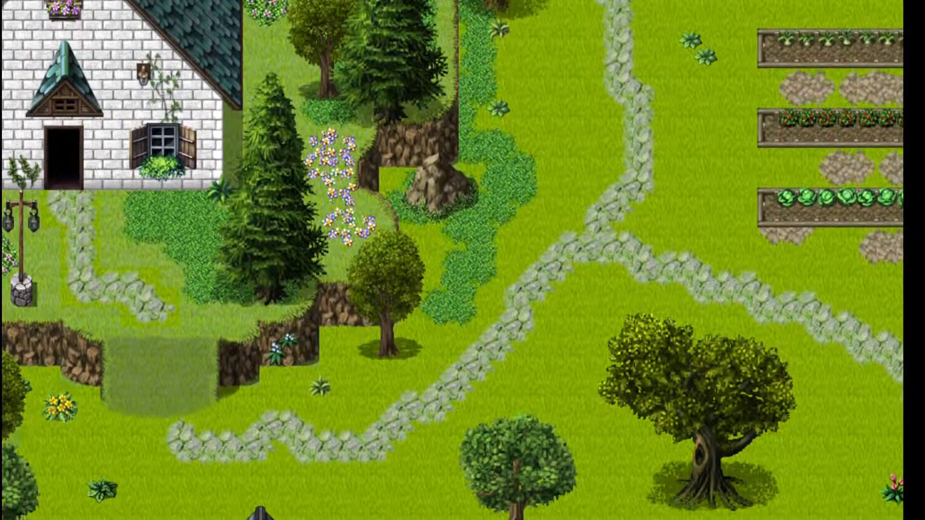
pyautogui.press('Up')
pyautogui.press('Down')
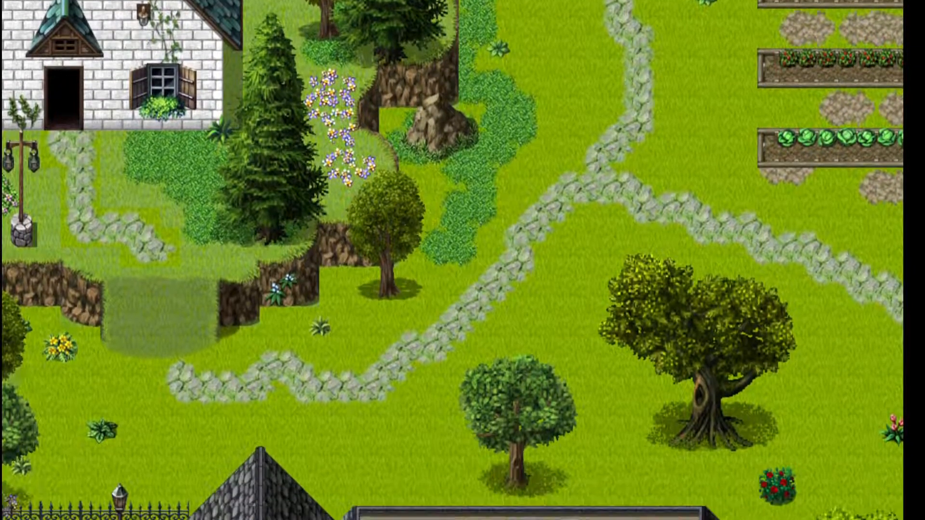
pyautogui.press('Up')
pyautogui.press('Right')
pyautogui.press('Down')
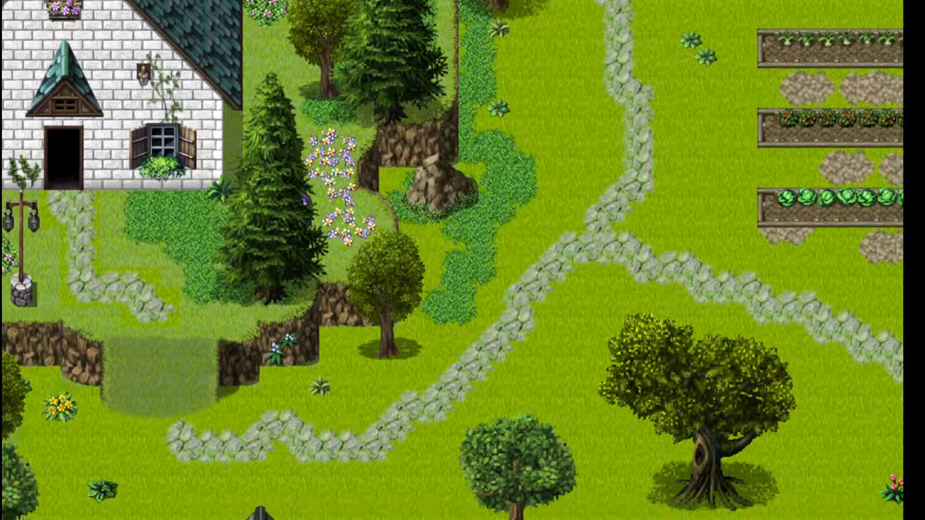
# Walk the character to the larger pine at the hill's east edge and up and down behind it
pyautogui.press('Up')
pyautogui.press('Right')
pyautogui.press('Up')
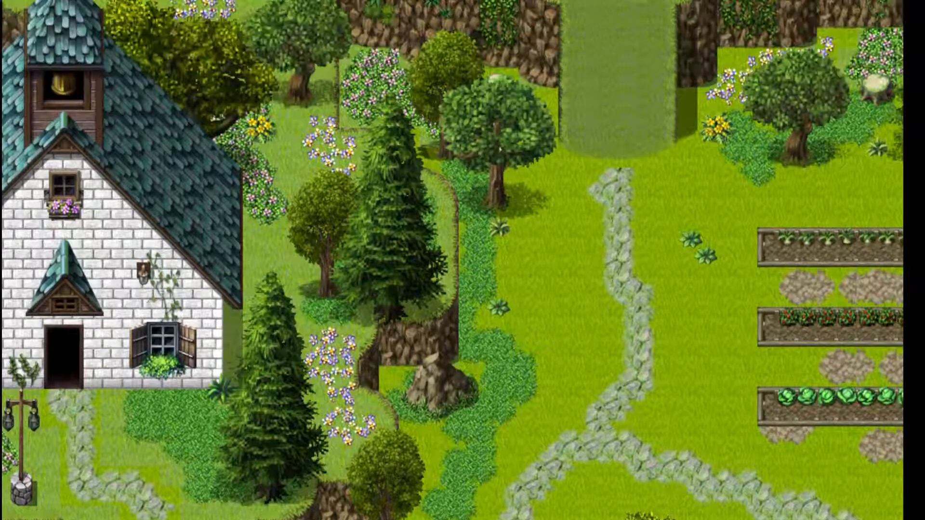
pyautogui.press('Right')
pyautogui.press('Down')
pyautogui.press('Up')
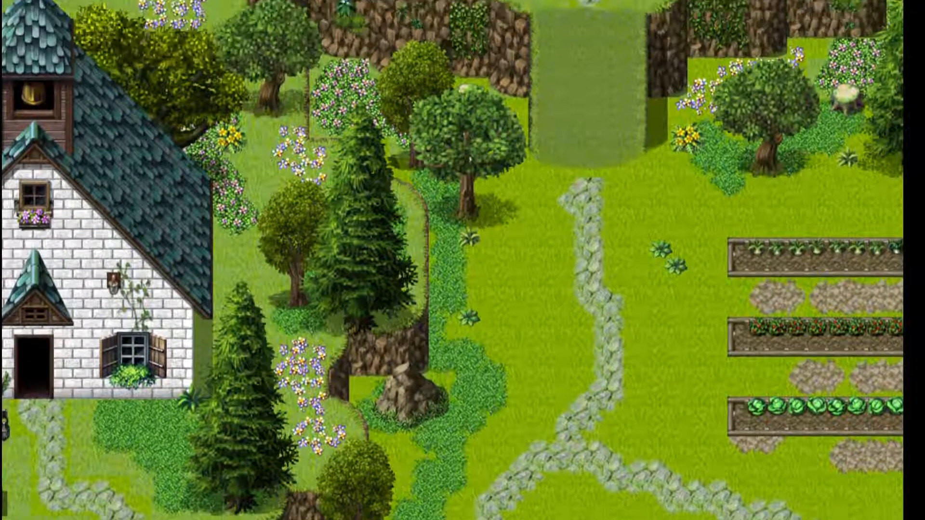
pyautogui.press('Down')
pyautogui.press('Up')
pyautogui.press('Down')
pyautogui.press('Up')
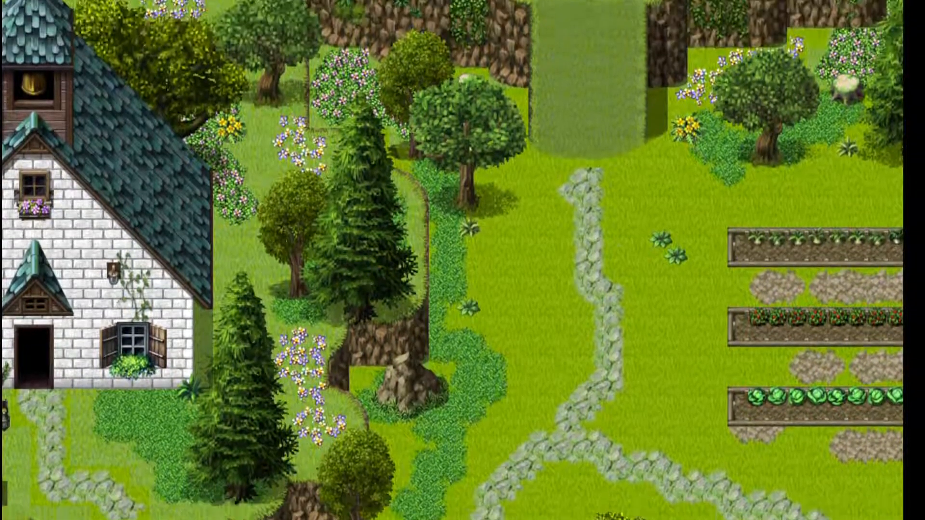
# Walk the character along the west side of the larger pine, rechecking how its branches and trunk block and cover the character
pyautogui.press('Down')
pyautogui.press('Up')
pyautogui.press('Down')
pyautogui.press('Left')
pyautogui.press('Up')
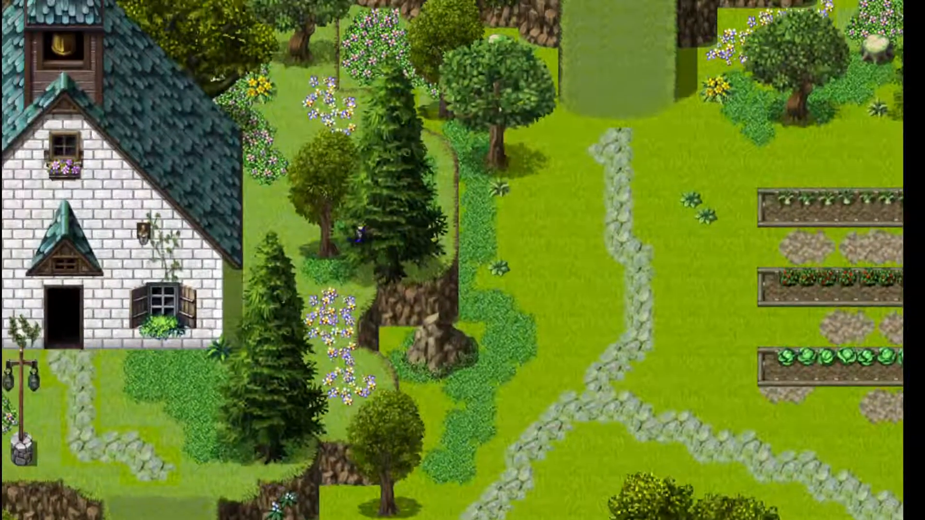
pyautogui.press('Down')
pyautogui.press('Up')
pyautogui.press('Down')
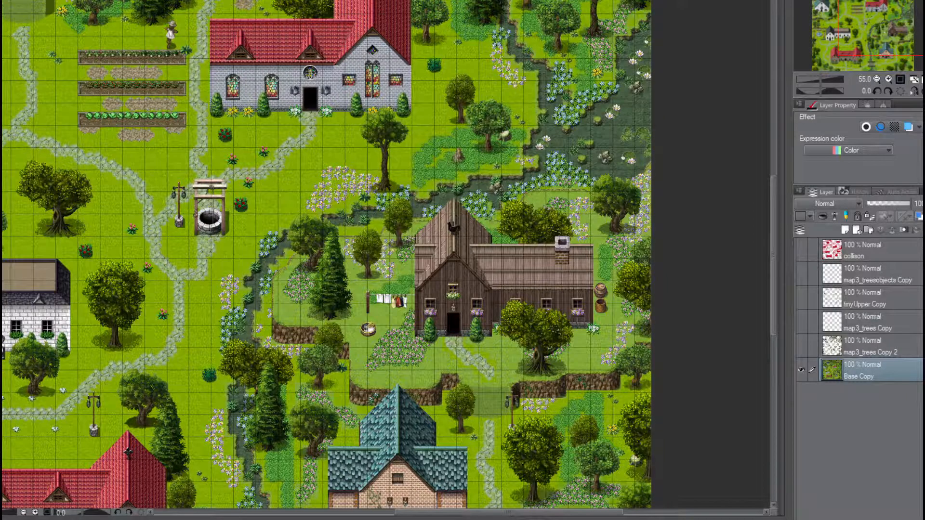
# In Clip Studio Paint, show the collision layer and all the hidden tree and object layers above the base
pyautogui.click(801, 249)
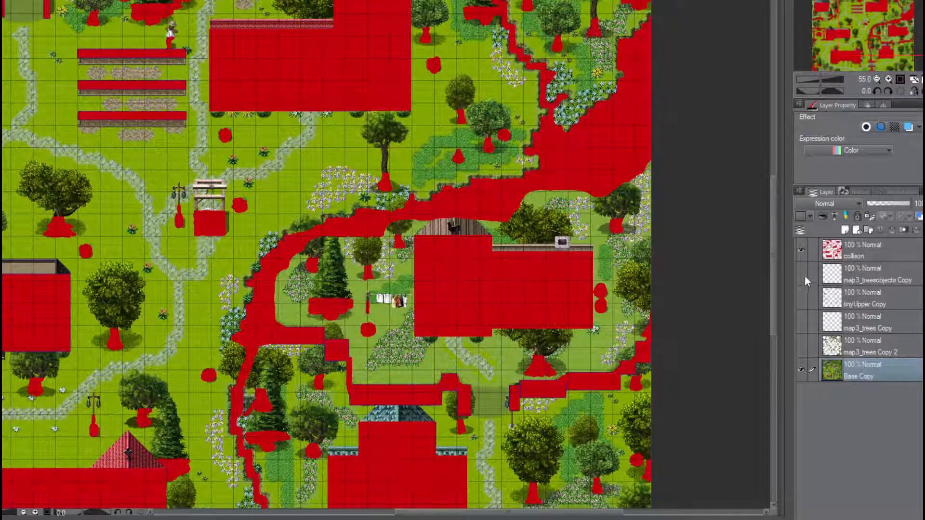
pyautogui.moveTo(800, 296); pyautogui.dragTo(802, 337)
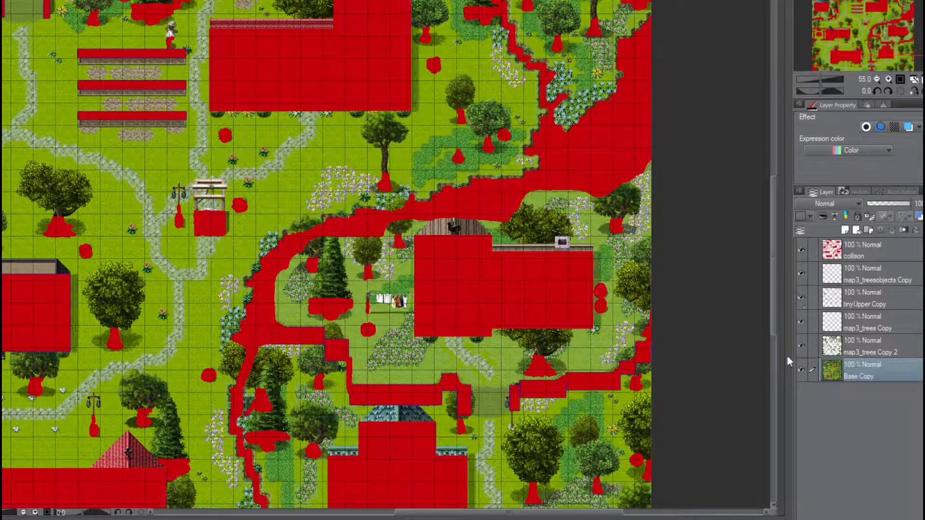
# Paint a red collision area across the base of the large pine on the hill's east edge
pyautogui.moveTo(460, 515); pyautogui.dragTo(333, 512)
pyautogui.scroll(6, 384, 39)
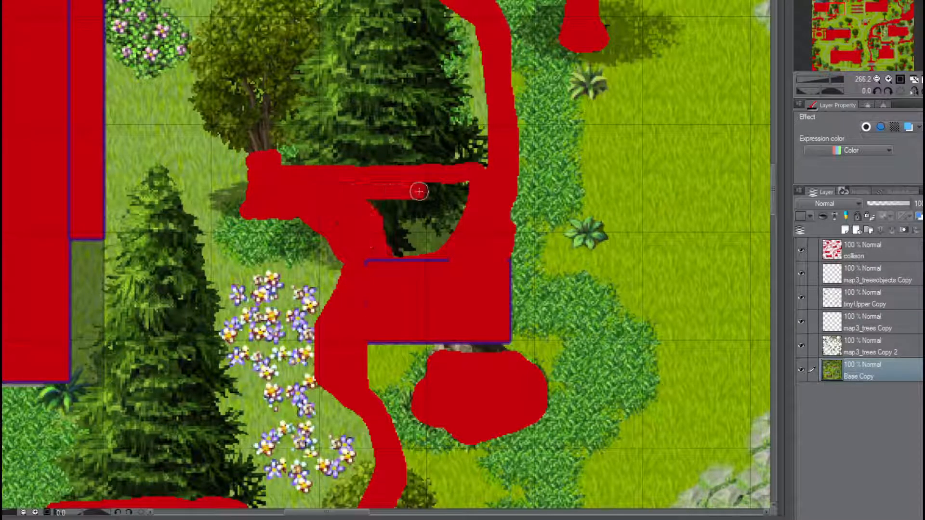
pyautogui.moveTo(456, 213); pyautogui.dragTo(397, 247)
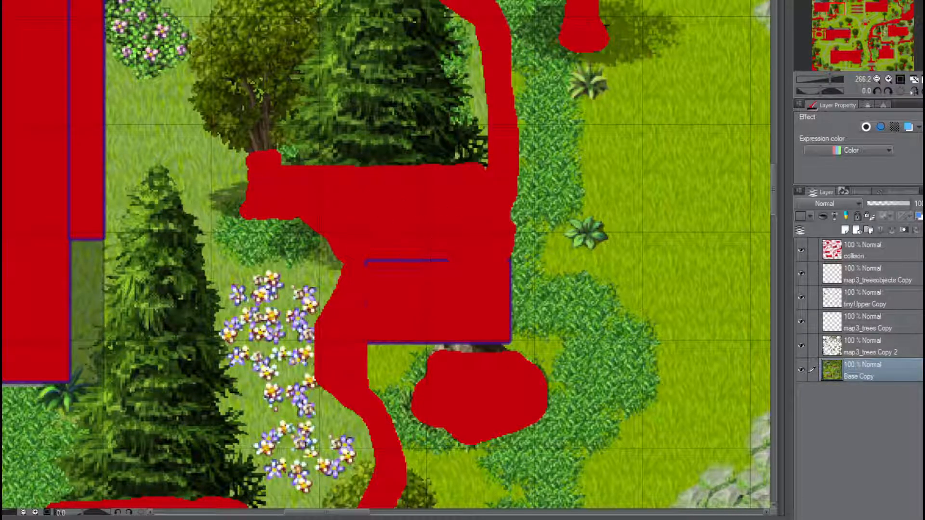
# Repaint the red collision area across the large pine's base, this time on the collison layer
pyautogui.moveTo(836, 5); pyautogui.dragTo(906, 45)
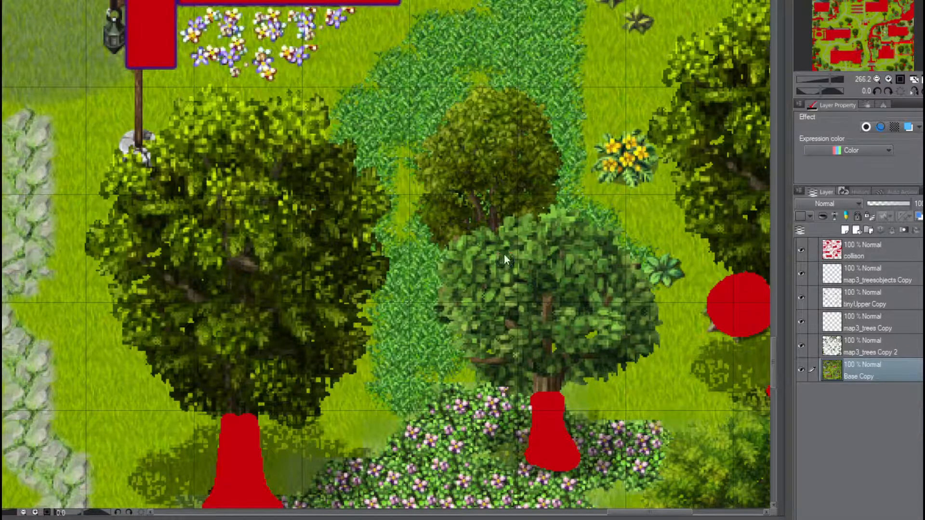
pyautogui.moveTo(868, 39); pyautogui.dragTo(841, 10)
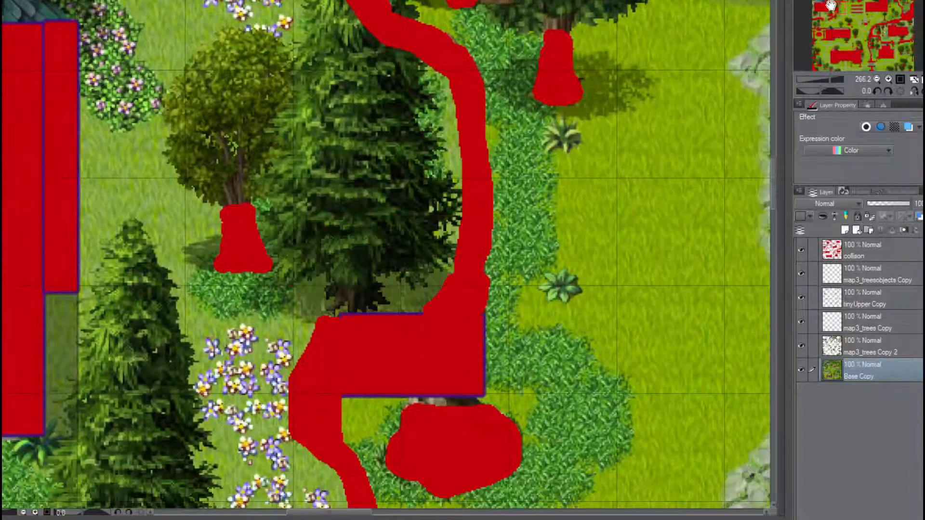
pyautogui.click(872, 246)
pyautogui.moveTo(273, 243)
pyautogui.mouseDown()
pyautogui.moveTo(438, 244)
pyautogui.moveTo(446, 256)
pyautogui.moveTo(423, 308)
pyautogui.moveTo(351, 314)
pyautogui.moveTo(306, 295)
pyautogui.moveTo(268, 252)
pyautogui.moveTo(432, 248)
pyautogui.moveTo(411, 305)
pyautogui.moveTo(414, 256)
pyautogui.moveTo(378, 299)
pyautogui.moveTo(366, 260)
pyautogui.moveTo(310, 291)
pyautogui.moveTo(262, 244)
pyautogui.moveTo(269, 231)
pyautogui.moveTo(415, 244)
pyautogui.moveTo(462, 237)
pyautogui.mouseUp()
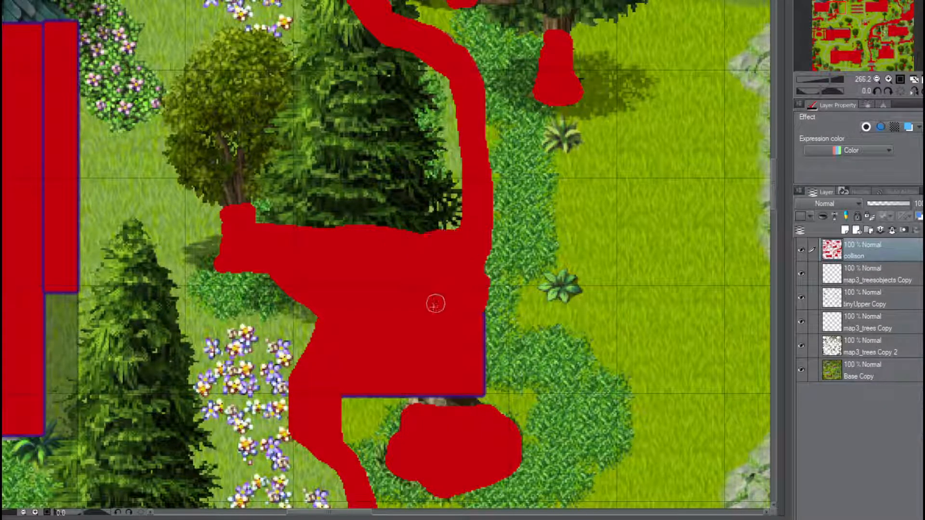
# Paint a red collision area over the trunk of the small tree behind the round green tree by the eastern flower bed
pyautogui.moveTo(840, 12); pyautogui.dragTo(904, 55)
pyautogui.moveTo(436, 190)
pyautogui.mouseDown()
pyautogui.moveTo(455, 262)
pyautogui.moveTo(436, 263)
pyautogui.mouseUp()
pyautogui.moveTo(436, 202)
pyautogui.mouseDown()
pyautogui.moveTo(429, 252)
pyautogui.moveTo(442, 221)
pyautogui.mouseUp()
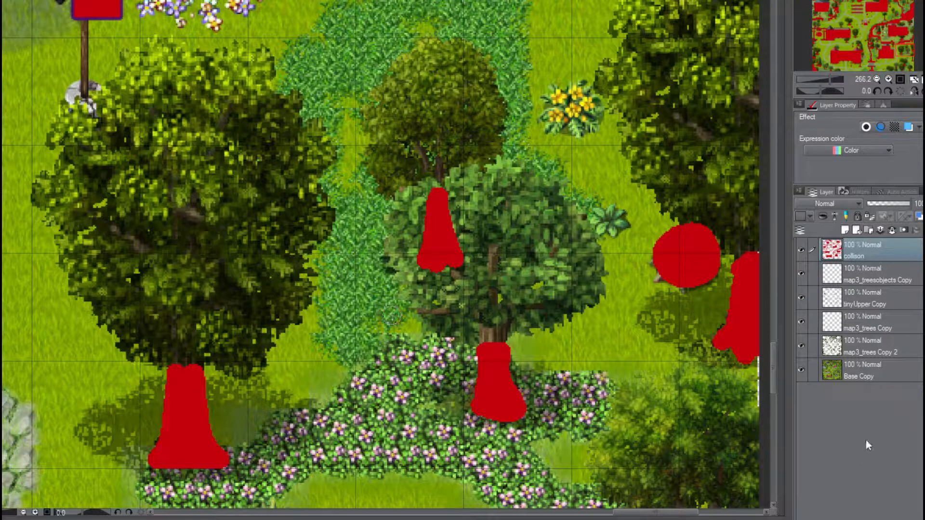
# Hide every layer except collison and export the collision map as a PNG at 100% scale
pyautogui.click(801, 277)
pyautogui.click(801, 370)
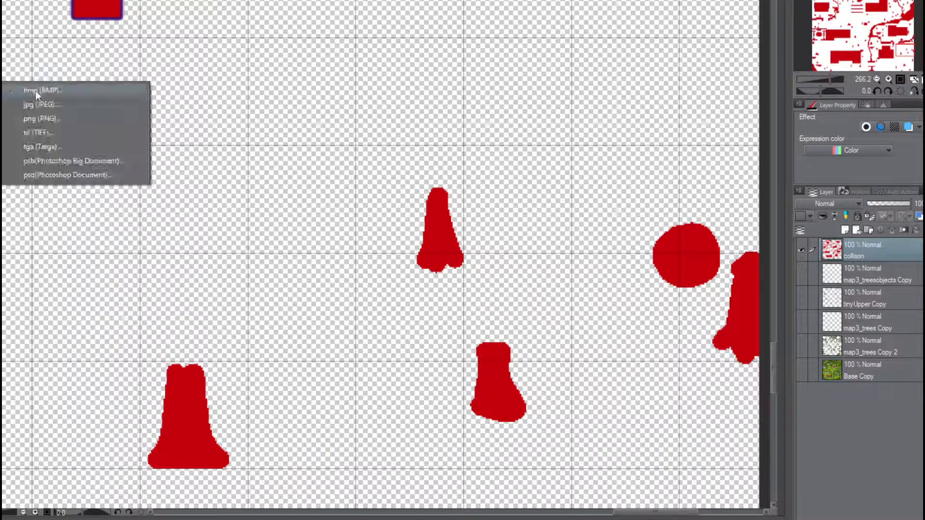
pyautogui.click(44, 123)
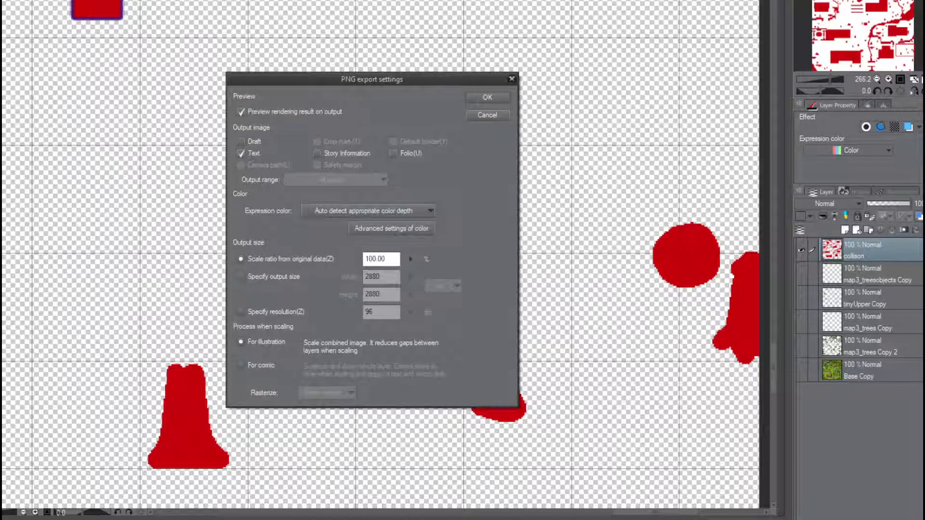
pyautogui.click(477, 97)
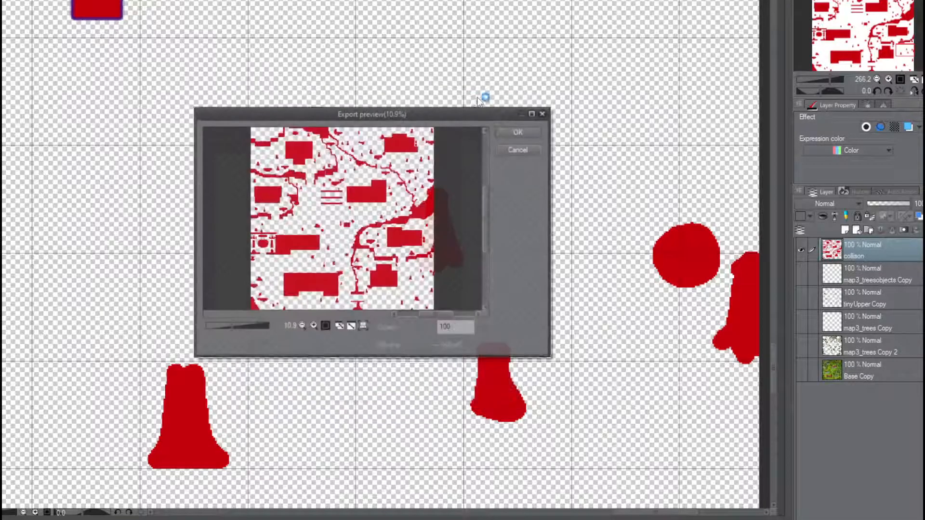
pyautogui.click(516, 129)
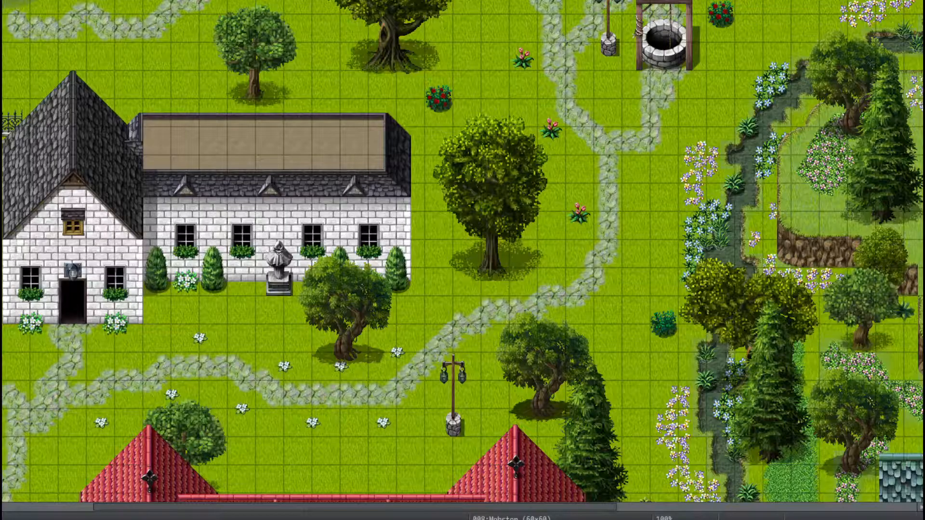
# Playtest the map in RPG Maker and walk down from the hill ramp along the cliff's east edge beside the large pine
pyautogui.hotkey('ctrl', 'r')
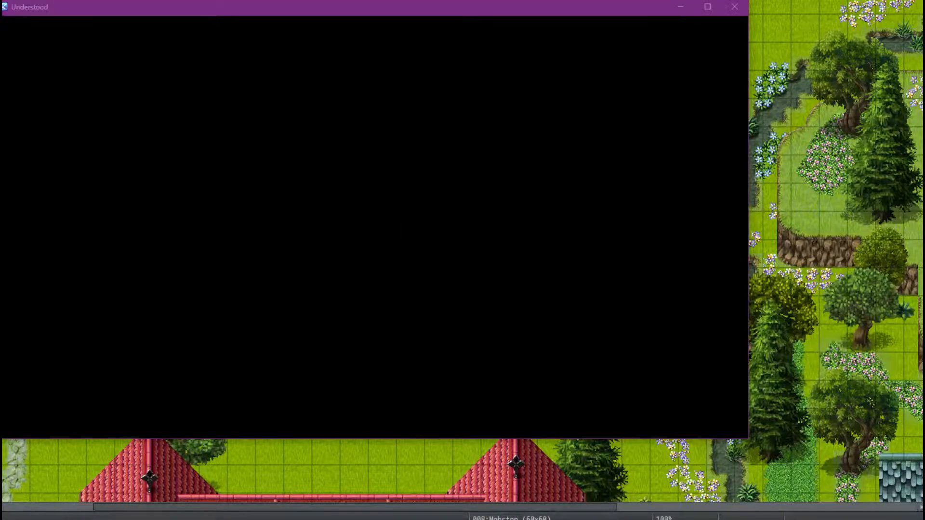
pyautogui.press('Down')
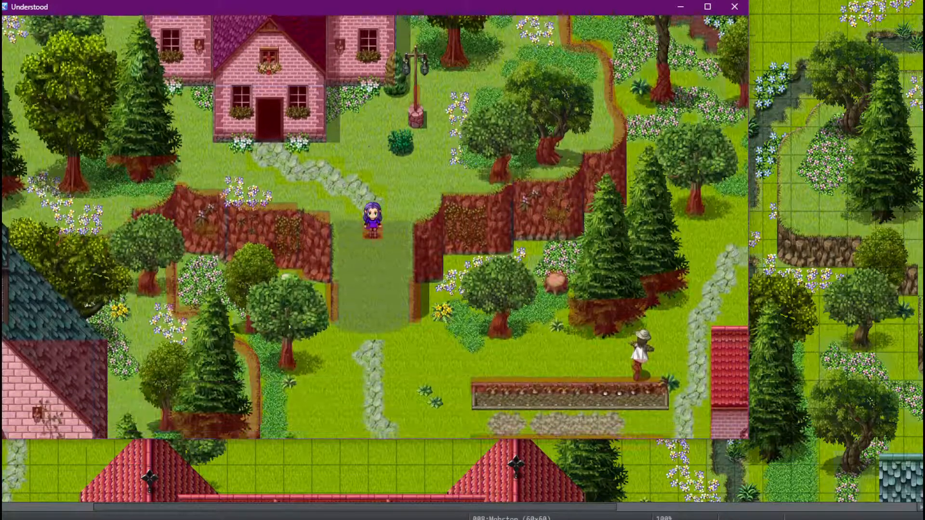
pyautogui.press('Left')
pyautogui.press('Down')
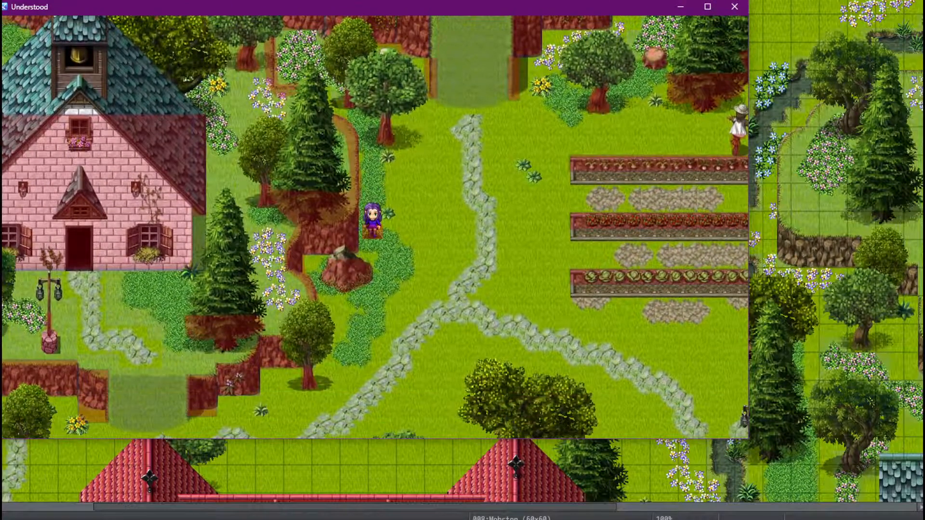
pyautogui.press('Up')
pyautogui.press('Right')
pyautogui.press('Down')
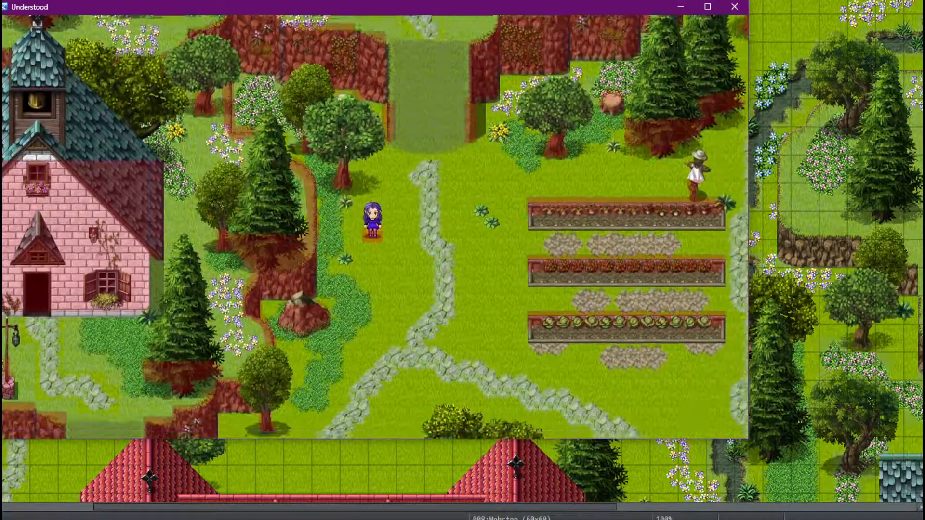
# Walk southwest to the lower ramp, up past the church and toward the large pine's west side to test its new collision
pyautogui.press('Down')
pyautogui.press('Left')
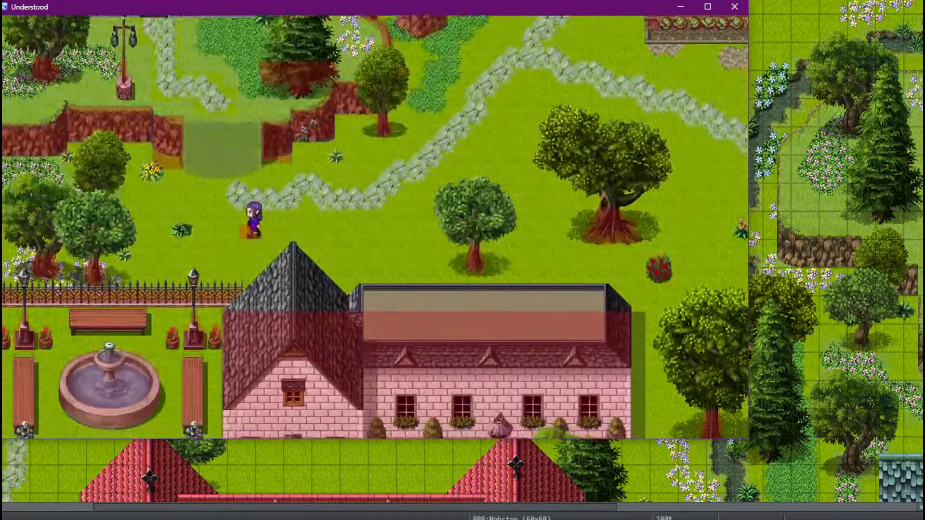
pyautogui.press('Up')
pyautogui.press('Up')
pyautogui.press('Right')
pyautogui.press('Up')
pyautogui.press('Left')
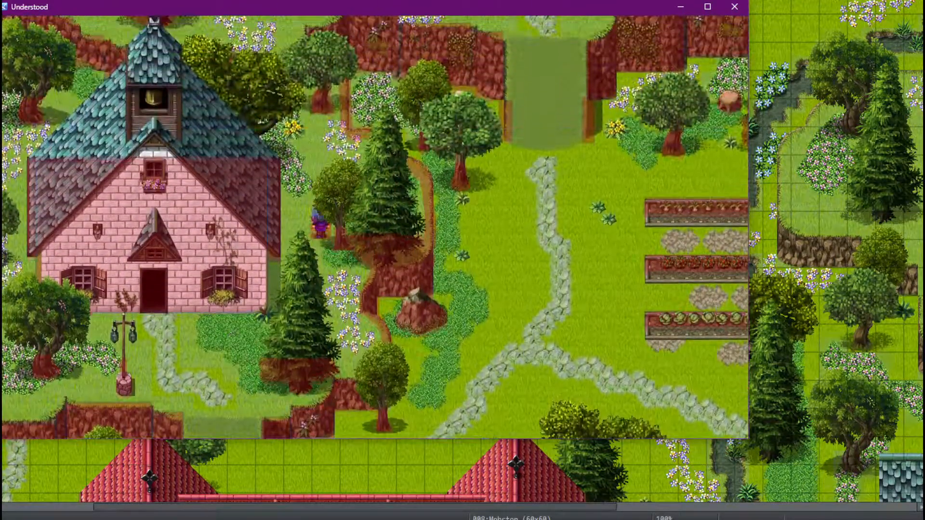
pyautogui.press('Right')
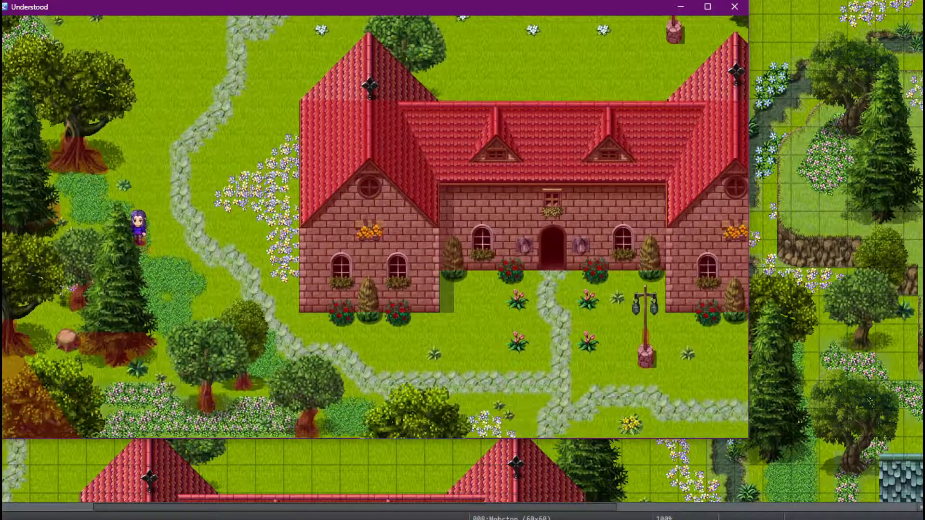
# Continue across the map, walking past the pines near the red-roofed mansion and behind the pine east of the stream
pyautogui.press('Down')
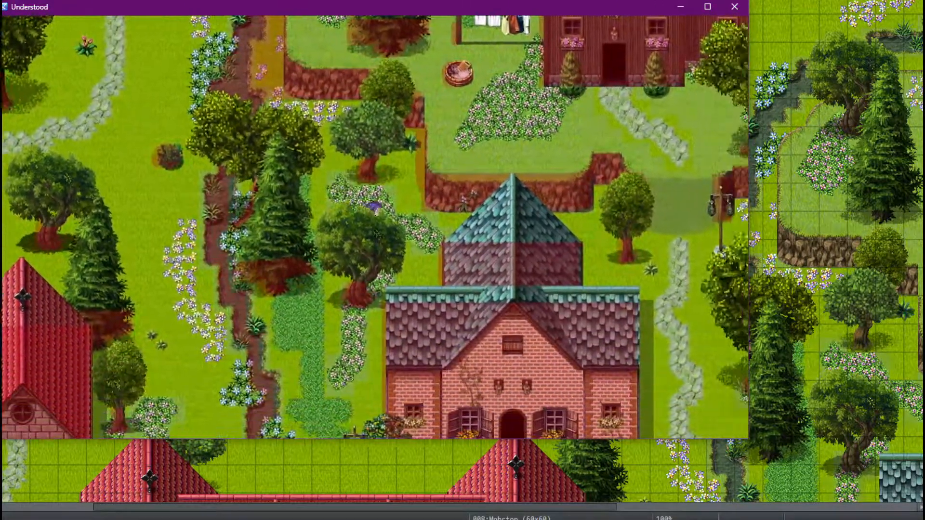
pyautogui.press('Right')
pyautogui.press('Up')
pyautogui.press('Down')
pyautogui.press('Left')
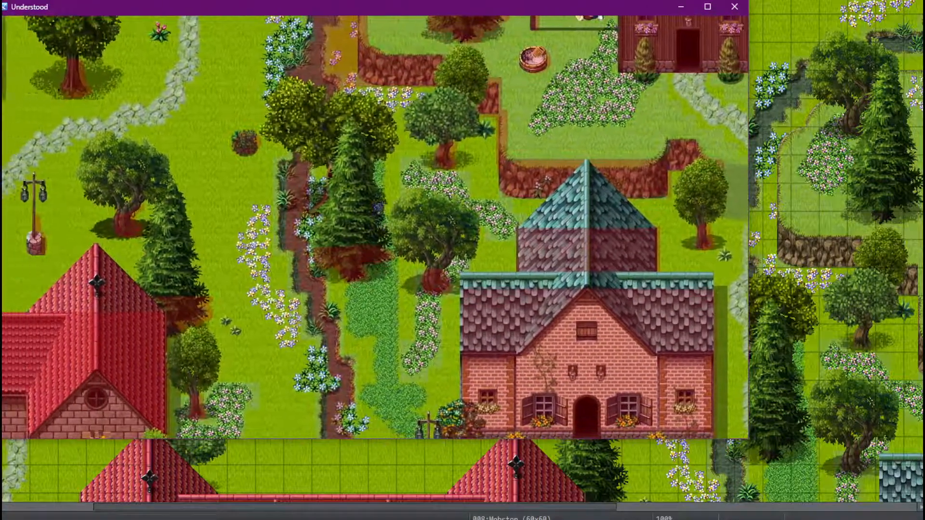
pyautogui.press('Down')
pyautogui.press('Up')
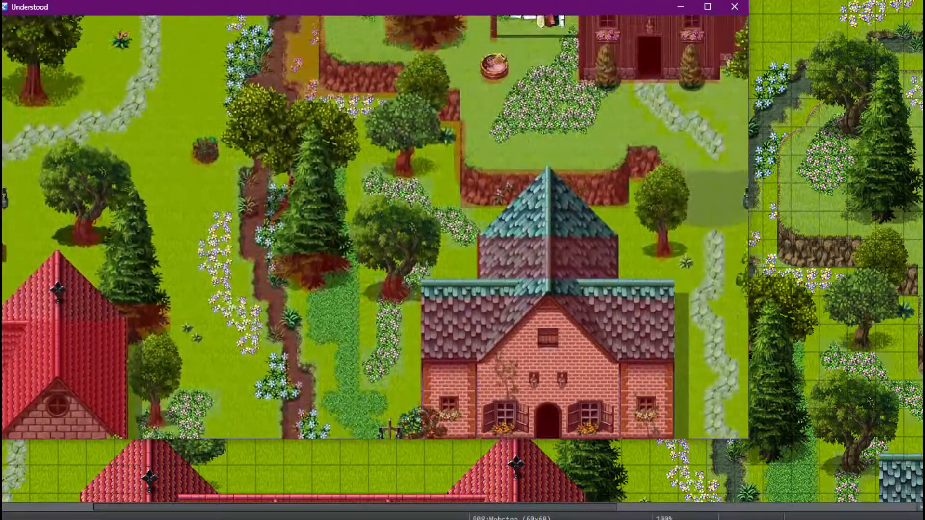
# Walk past the lamp post near the large tree, down to the teal-roofed brick house's front, and end the playtest
pyautogui.press('Right')
pyautogui.press('Down')
pyautogui.press('Right')
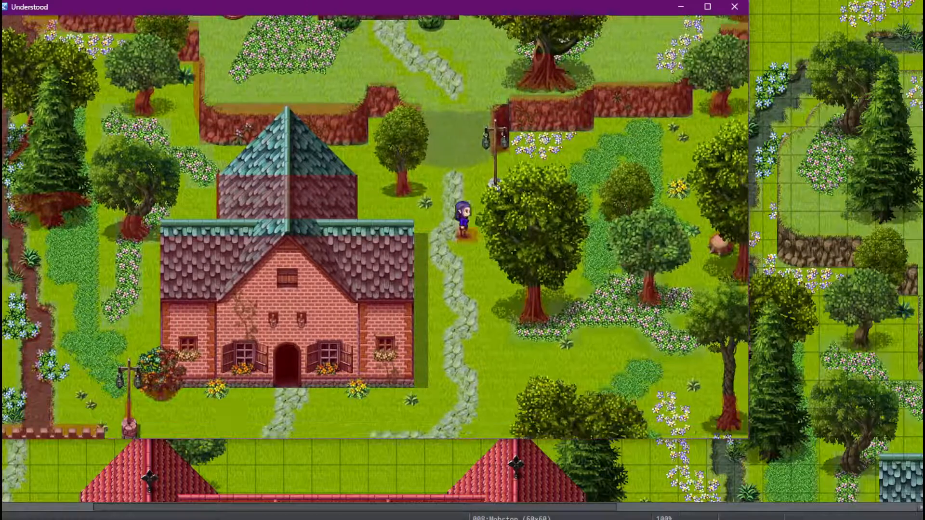
pyautogui.press('Down')
pyautogui.press('Down')
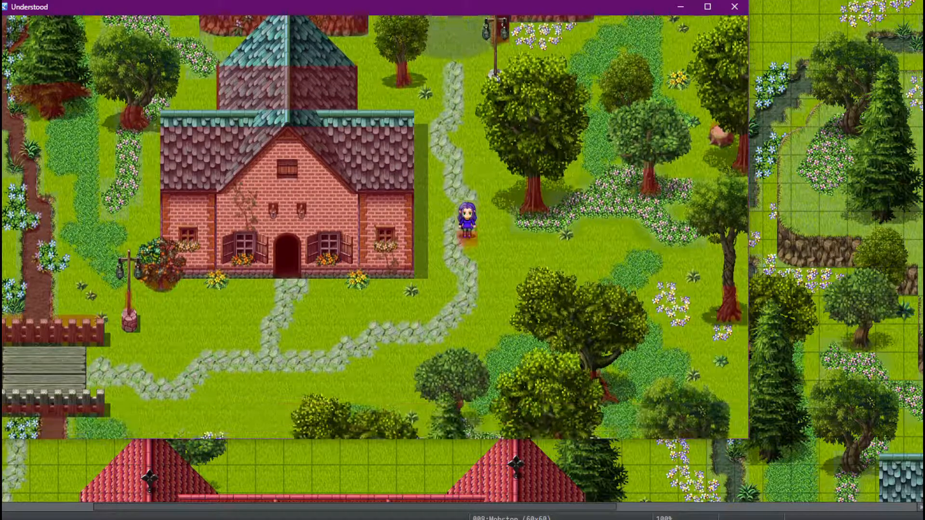
pyautogui.press('Left')
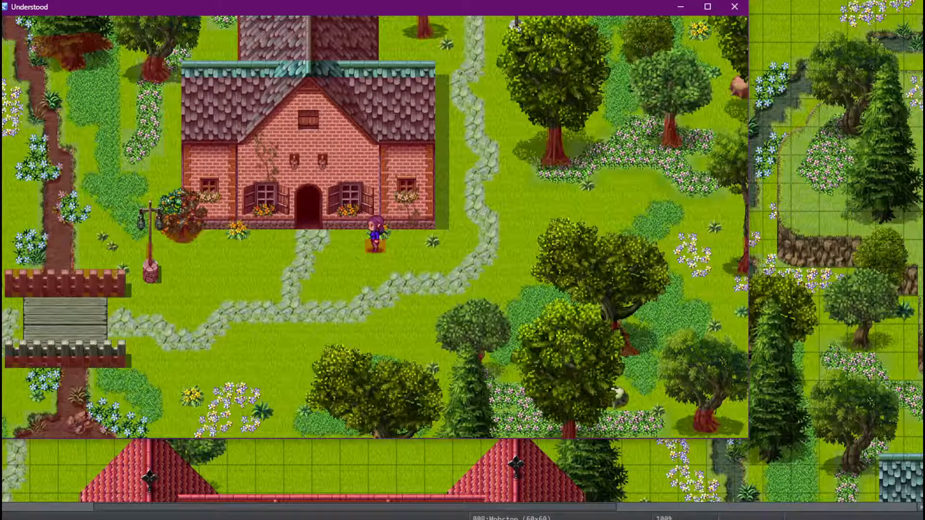
pyautogui.click(735, 6)
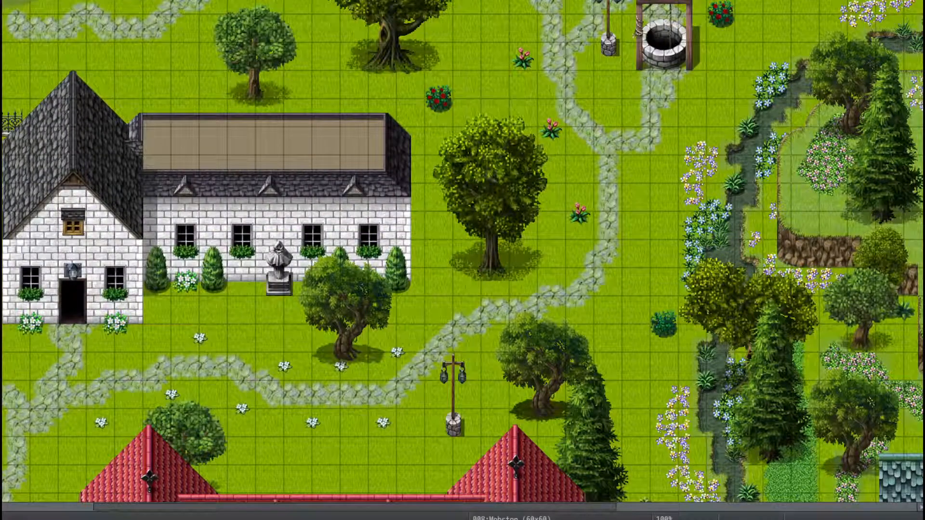
# In Clip Studio Paint, show all hidden layers beneath the collison layer around the lamp post and large tree
pyautogui.click(343, 518)
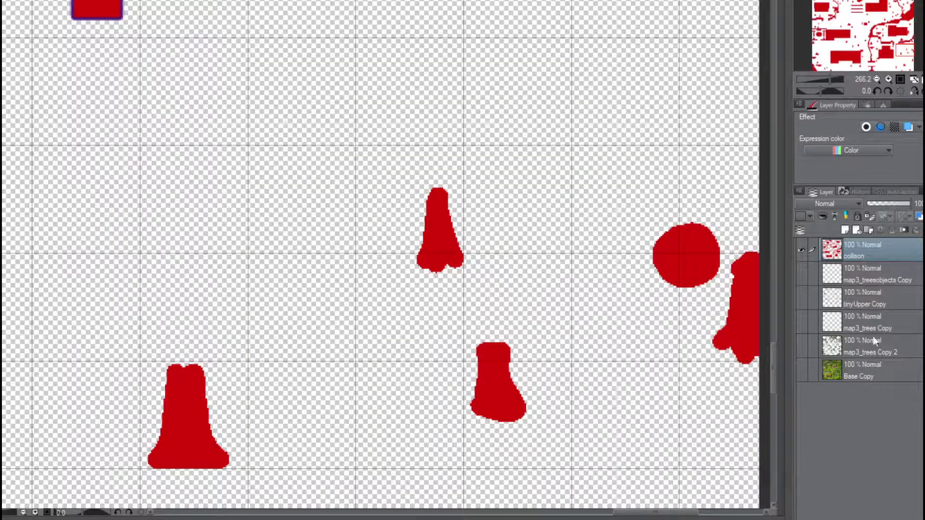
pyautogui.click(801, 273)
pyautogui.click(802, 298)
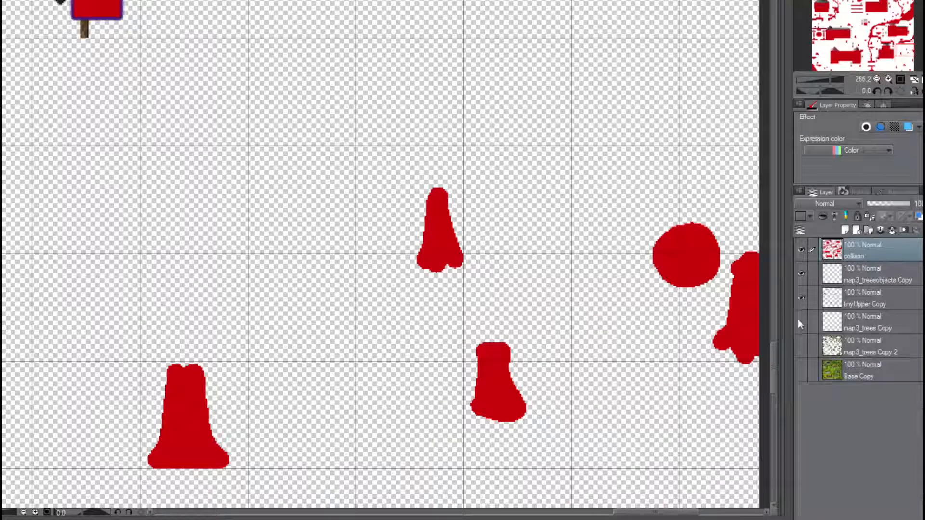
pyautogui.click(802, 322)
pyautogui.click(801, 346)
pyautogui.click(801, 370)
pyautogui.scroll(-3, 667, 346)
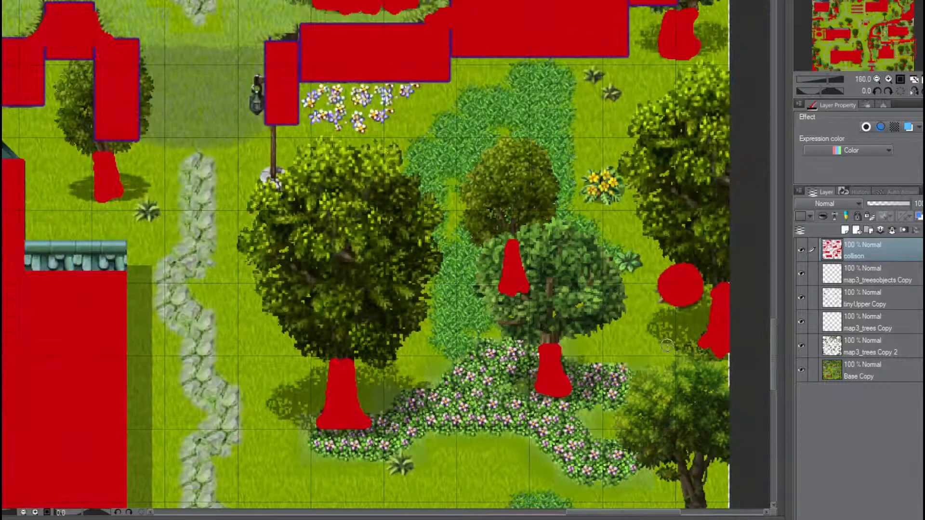
pyautogui.scroll(-1, 667, 346)
pyautogui.scroll(3, 395, 246)
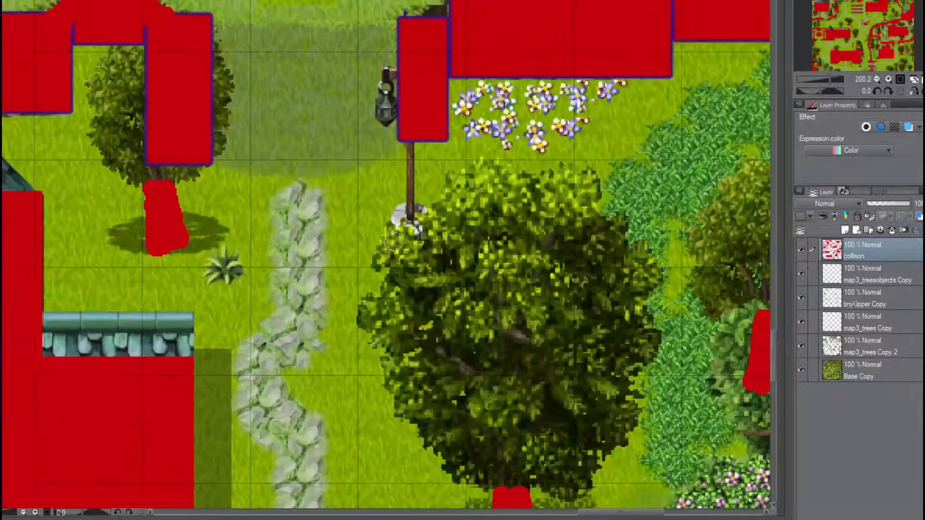
# Toggle the tree, tinyUpper Copy and Base Copy layers to examine which parts of the lamp post each one holds
pyautogui.click(803, 341)
pyautogui.click(803, 342)
pyautogui.click(802, 296)
pyautogui.click(802, 296)
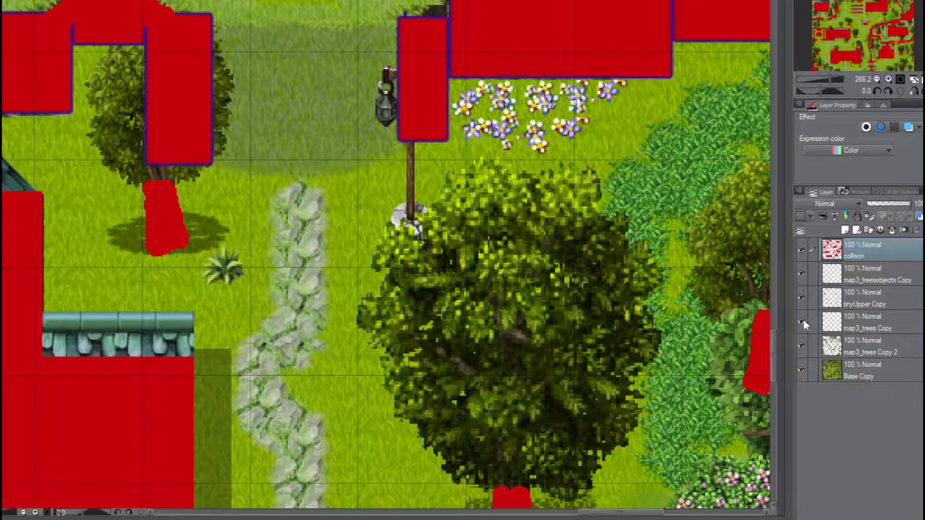
pyautogui.click(803, 370)
pyautogui.click(803, 347)
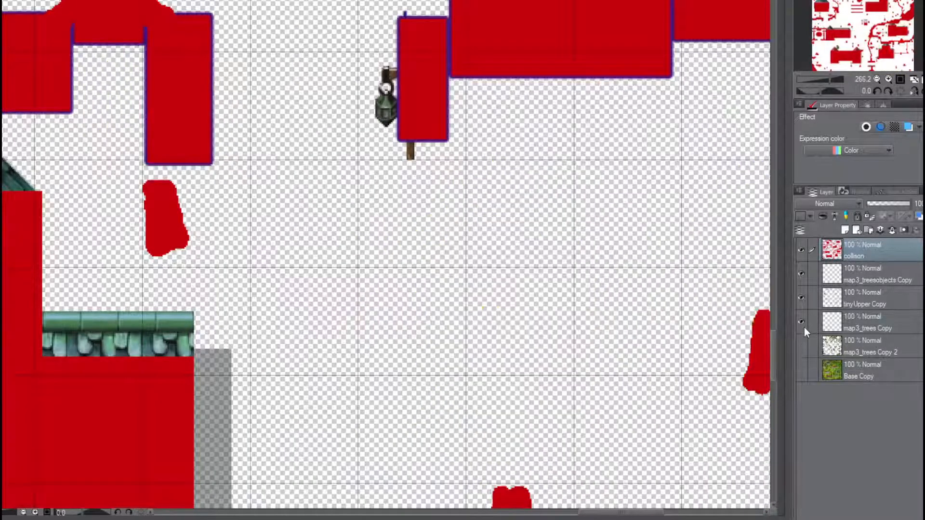
pyautogui.click(800, 371)
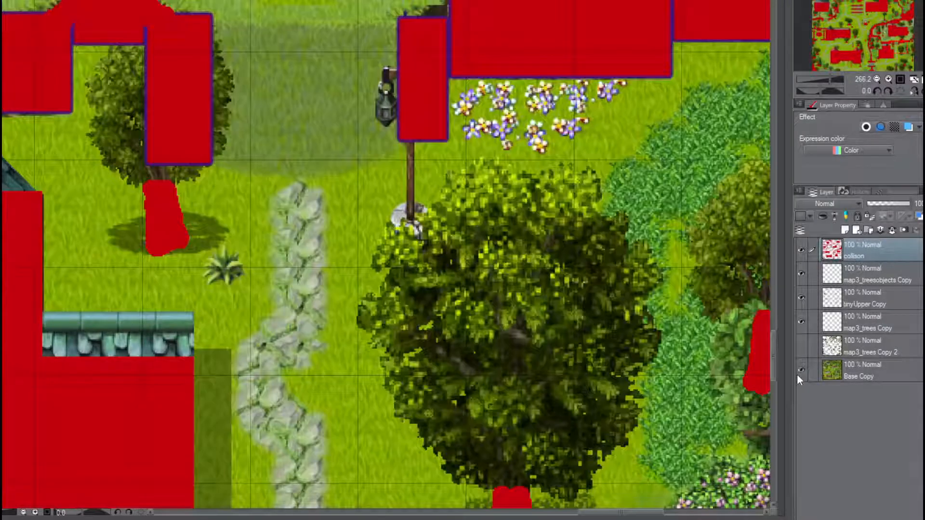
pyautogui.click(801, 346)
# Lower the Base Copy layer's opacity to 44% and paint red collision over the lamp post's lower pole and base on the collison layer
pyautogui.click(840, 369)
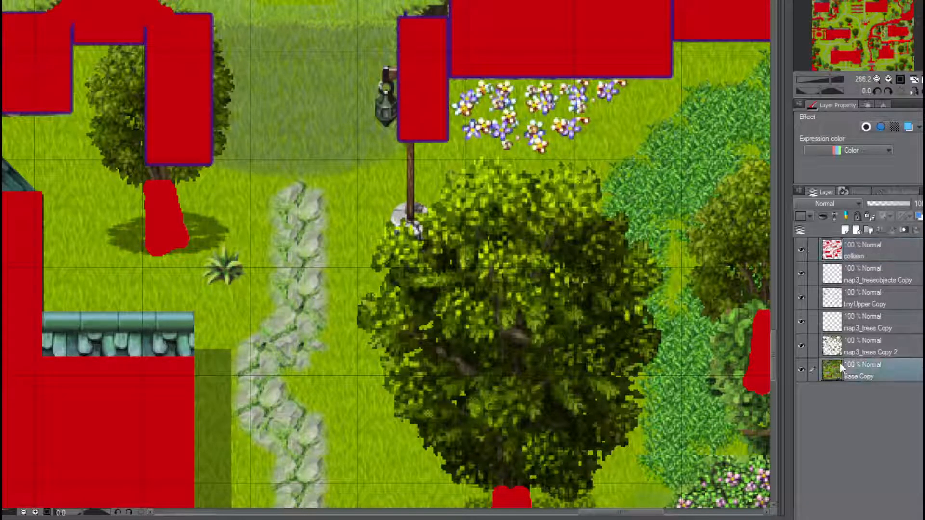
pyautogui.moveTo(910, 203); pyautogui.dragTo(887, 203)
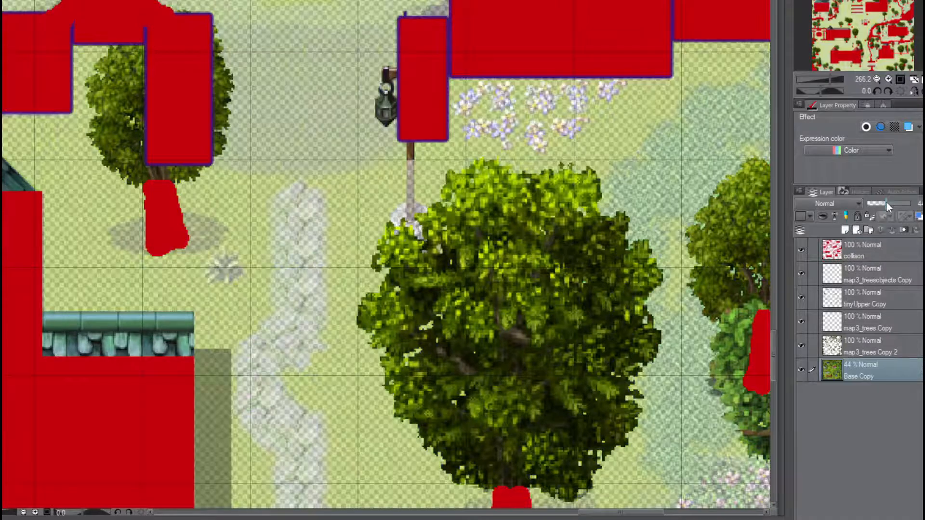
pyautogui.click(858, 249)
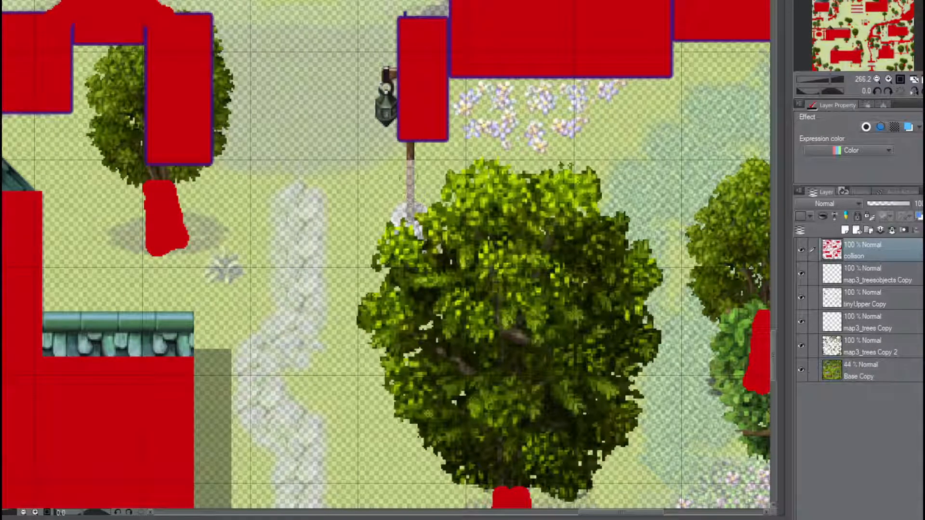
pyautogui.moveTo(410, 162)
pyautogui.mouseDown()
pyautogui.moveTo(405, 256)
pyautogui.moveTo(400, 243)
pyautogui.moveTo(405, 265)
pyautogui.moveTo(419, 266)
pyautogui.moveTo(418, 212)
pyautogui.moveTo(413, 225)
pyautogui.mouseUp()
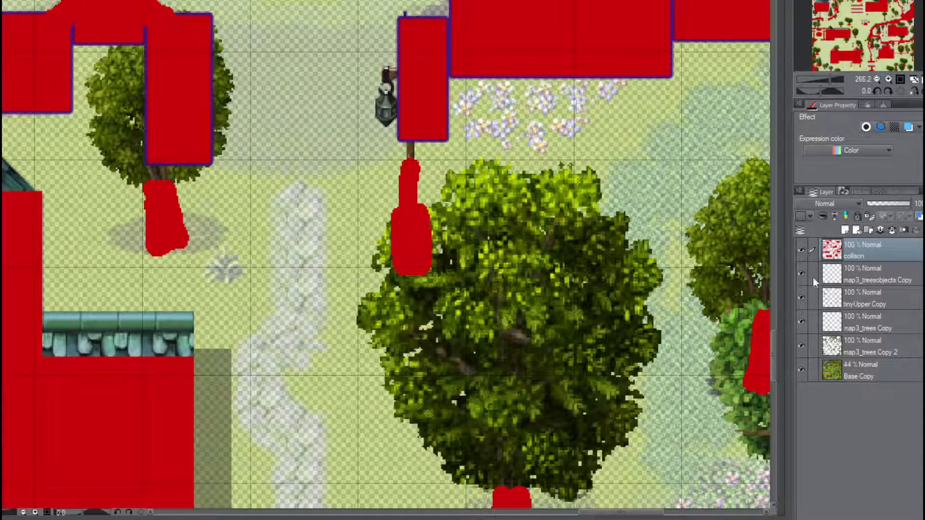
# Hide every layer beneath the collison layer and export the collision map as a PNG at 100% scale
pyautogui.moveTo(801, 273); pyautogui.dragTo(802, 366)
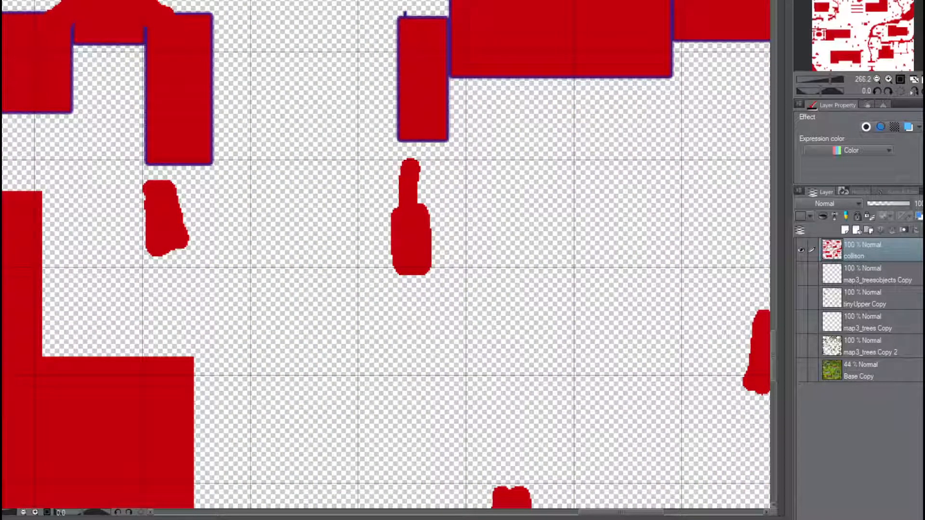
pyautogui.click(53, 120)
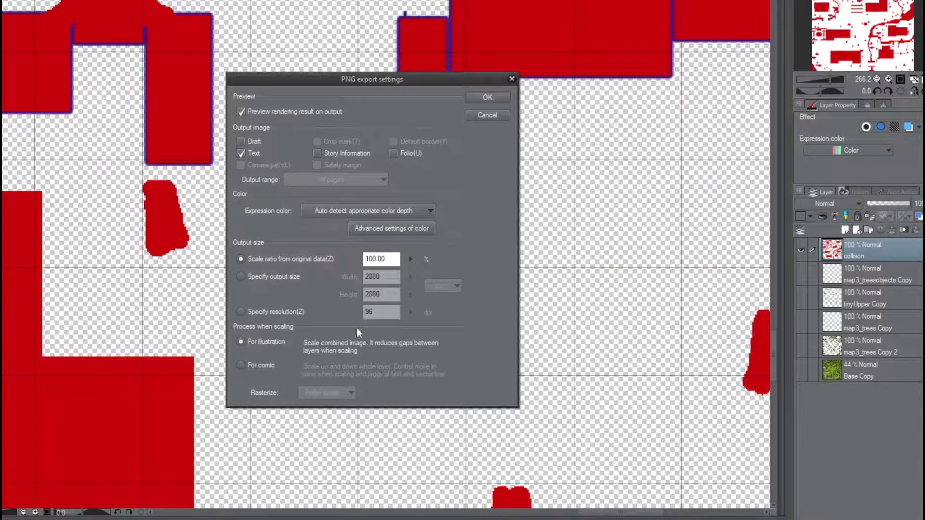
pyautogui.click(480, 97)
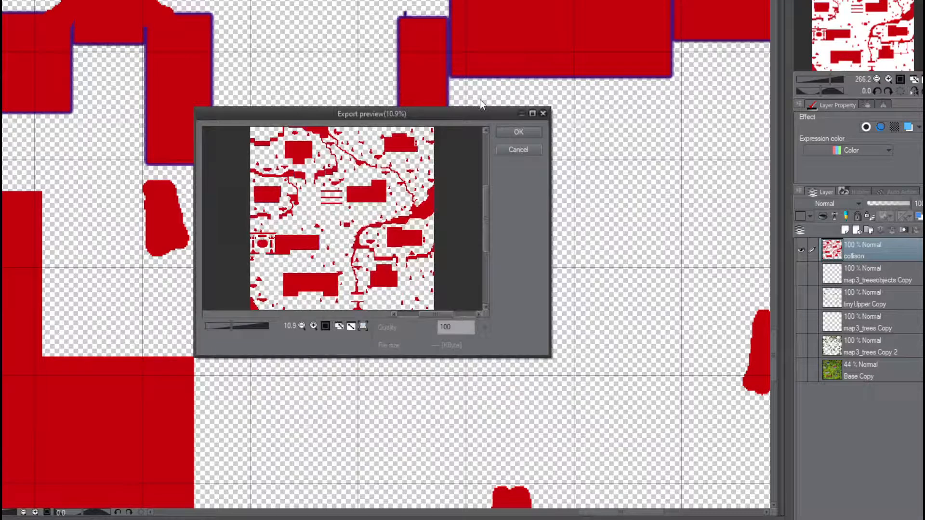
pyautogui.click(512, 132)
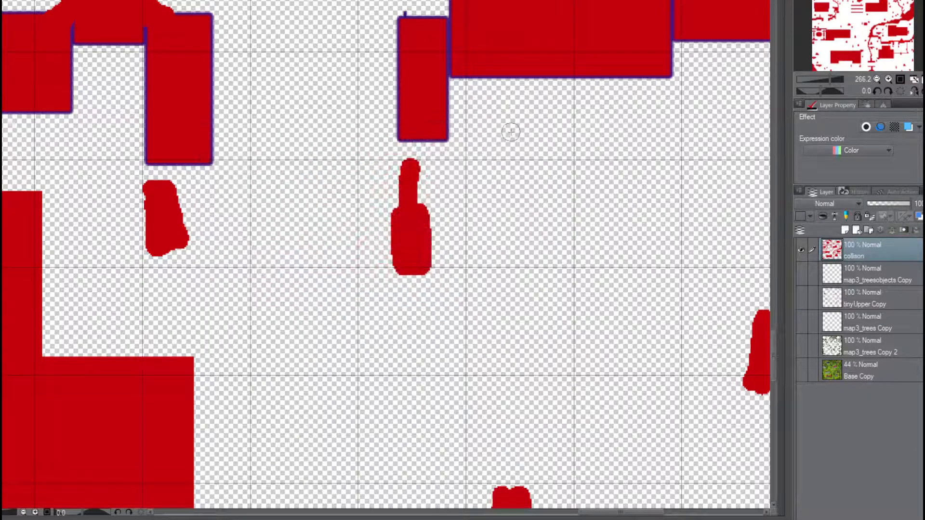
# Show all the map layers again, restore the Base Copy layer to 100% opacity, and hide the collison layer
pyautogui.click(801, 273)
pyautogui.click(801, 298)
pyautogui.click(802, 345)
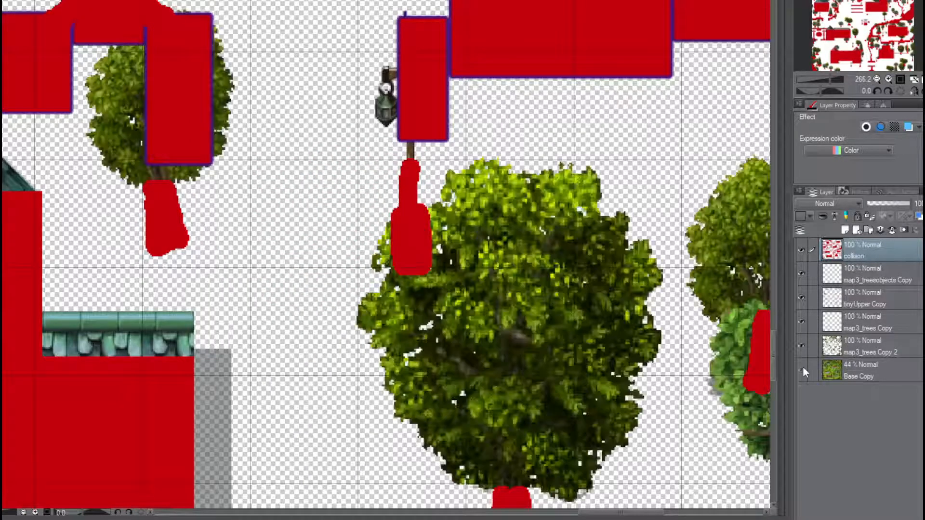
pyautogui.click(801, 369)
pyautogui.click(879, 369)
pyautogui.moveTo(884, 202); pyautogui.dragTo(912, 203)
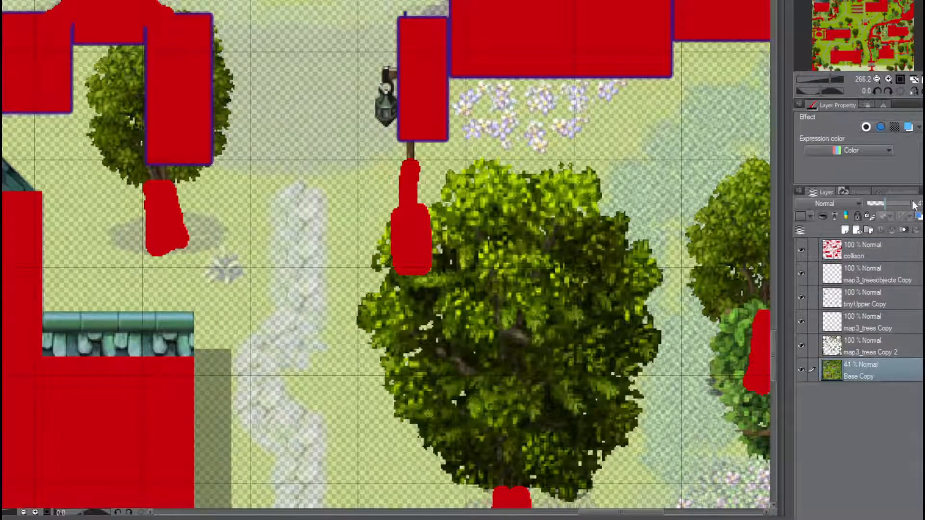
pyautogui.click(801, 249)
pyautogui.scroll(-3, 430, 251)
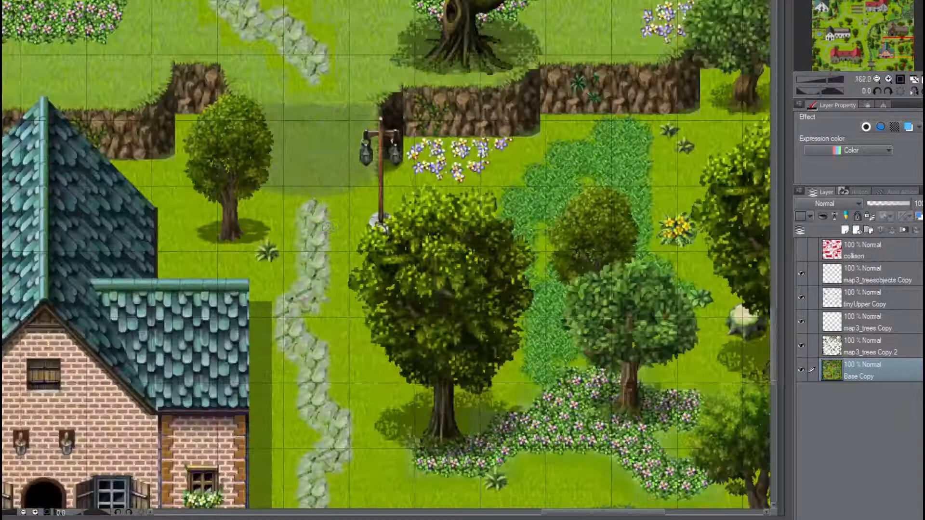
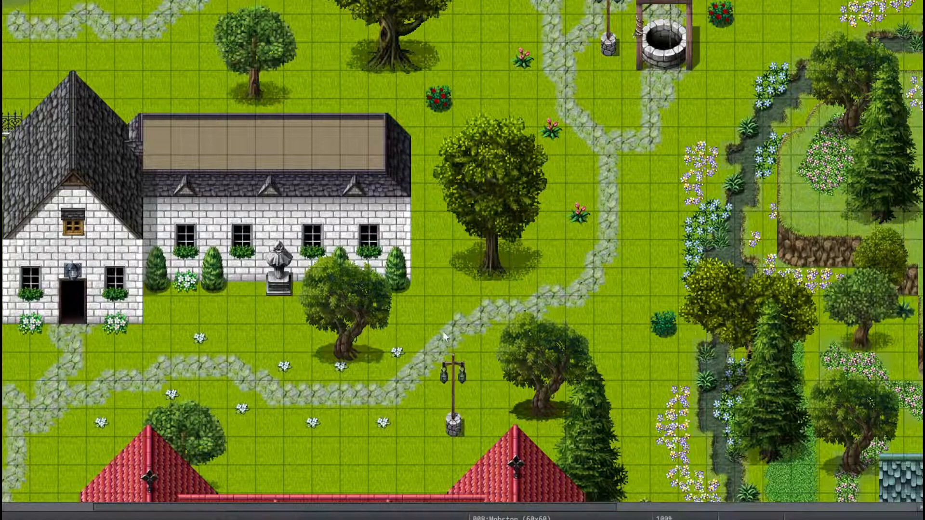
# Switch to RPG Maker and look over the Mobston map from the red-roofed house up to the purple-roofed house
pyautogui.scroll(-3, 443, 332)
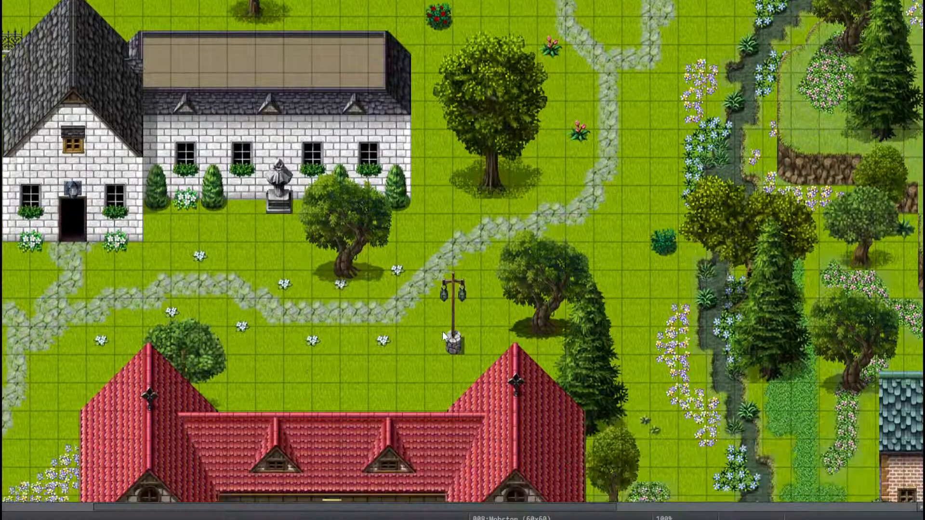
pyautogui.scroll(2, 442, 331)
pyautogui.scroll(-2, 597, 351)
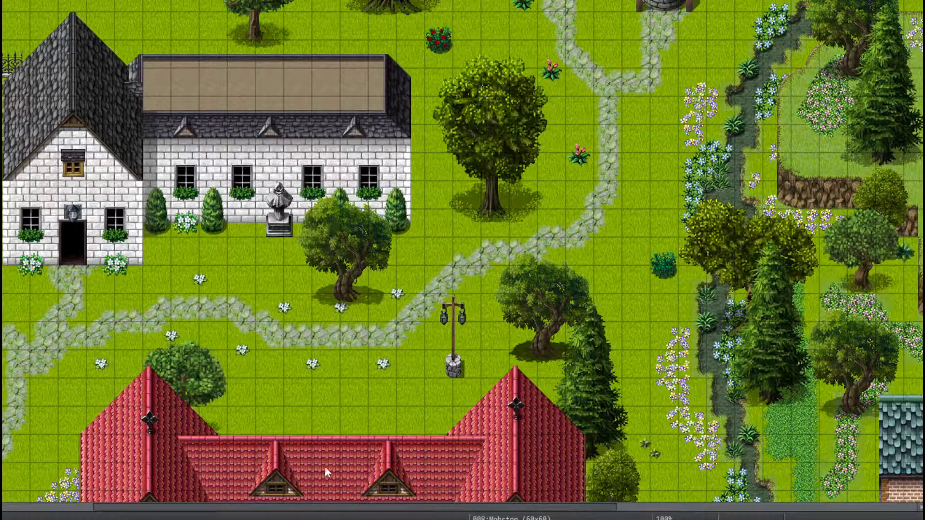
pyautogui.moveTo(329, 506); pyautogui.dragTo(169, 504)
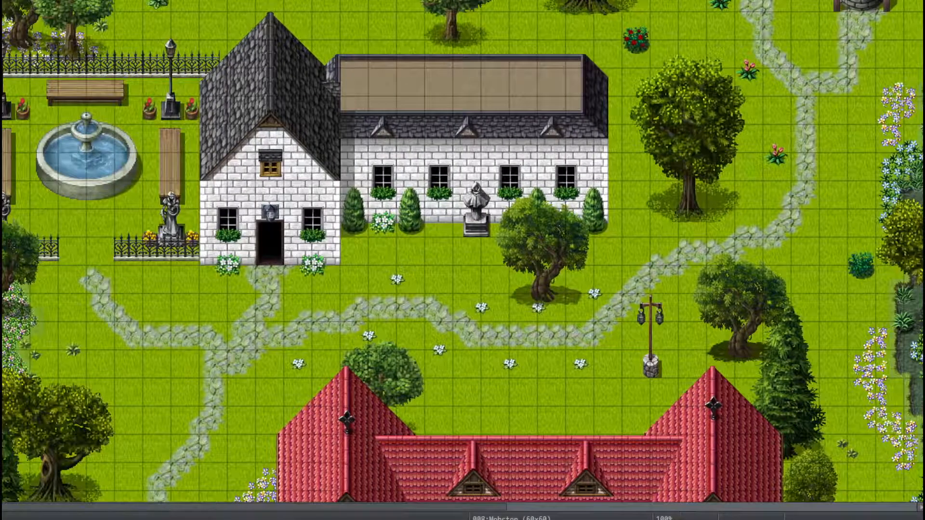
pyautogui.scroll(16, 63, 123)
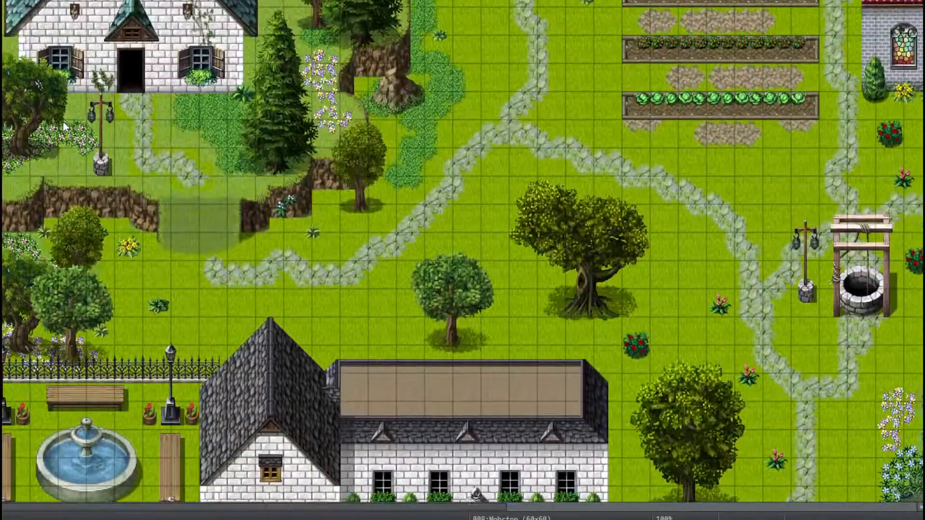
pyautogui.scroll(15, 63, 123)
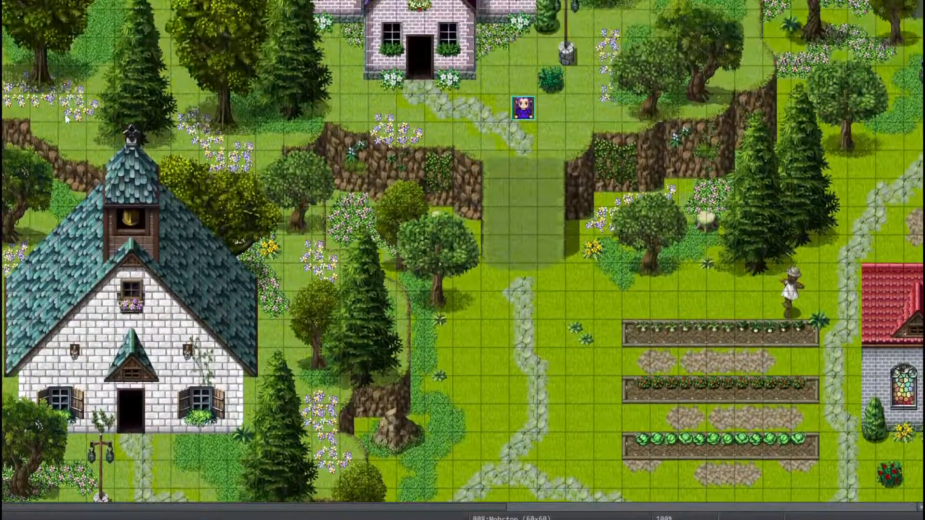
pyautogui.scroll(6, 68, 107)
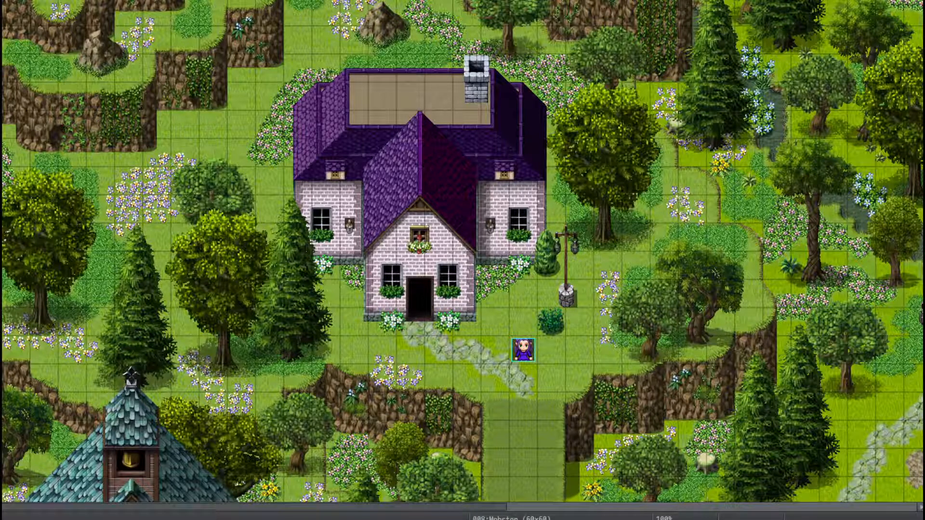
# Open the UpperMap event in the map's corner, examine both of its event pages, and close it
pyautogui.doubleClick(15, 11)
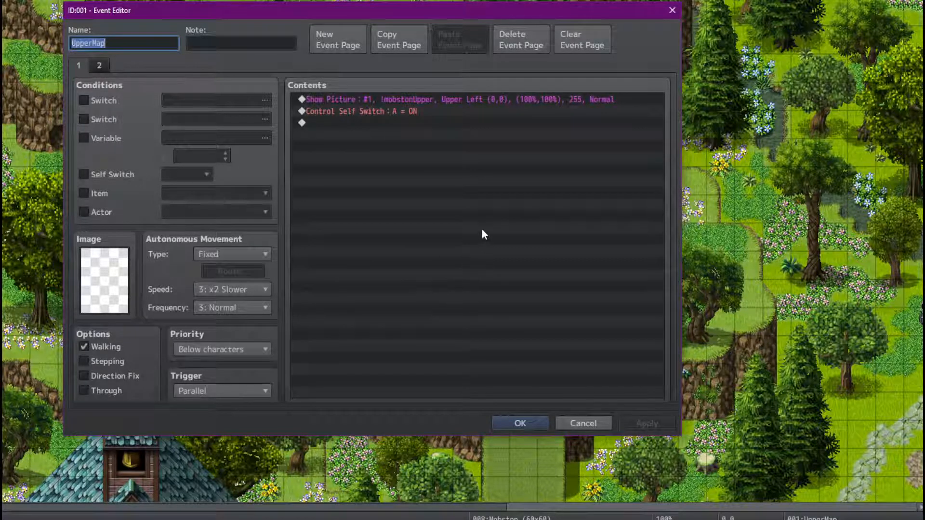
pyautogui.click(99, 65)
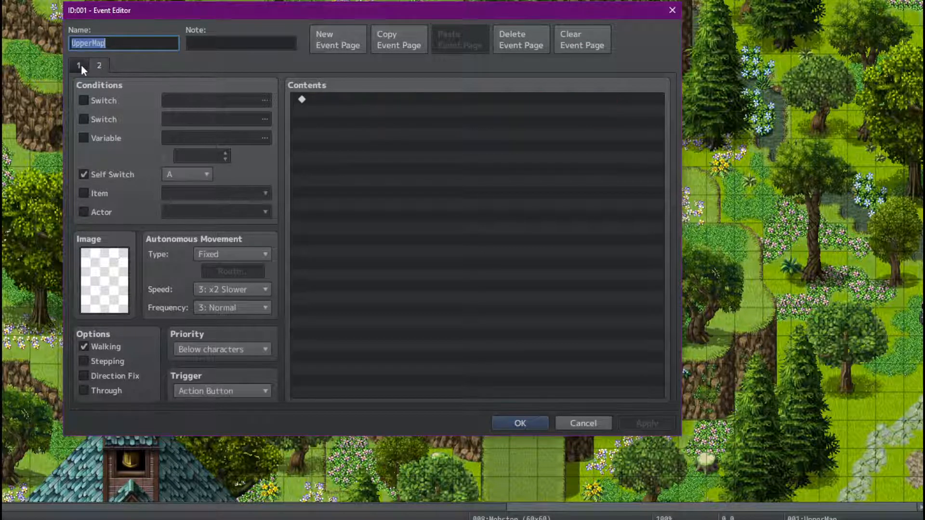
pyautogui.click(80, 65)
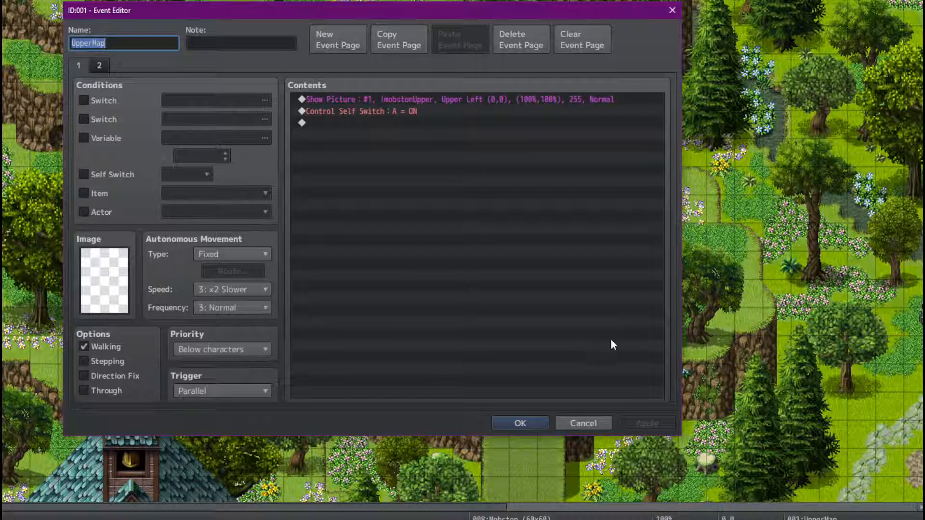
pyautogui.click(532, 423)
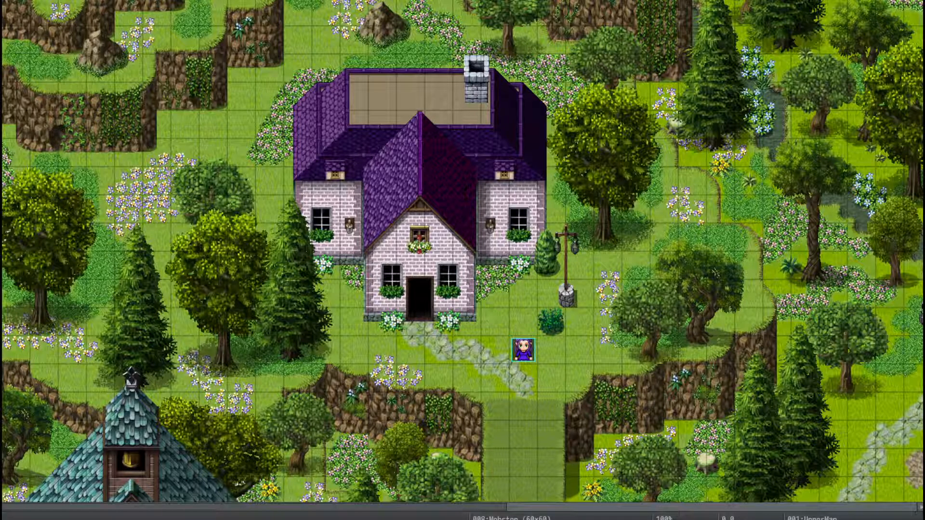
# Move the Discord image window aside and read through the script hook code around its "Operator" entries
pyautogui.moveTo(554, 0); pyautogui.dragTo(417, 31)
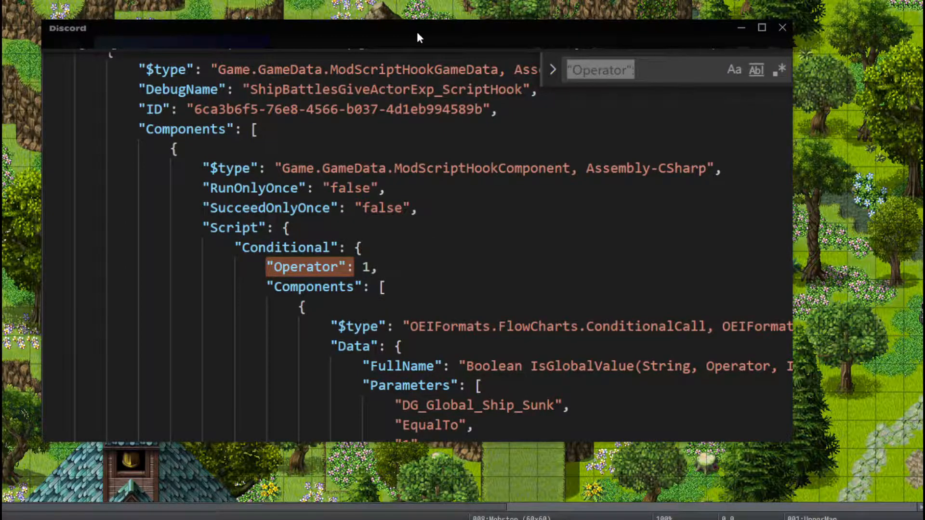
pyautogui.moveTo(417, 31); pyautogui.dragTo(366, 0)
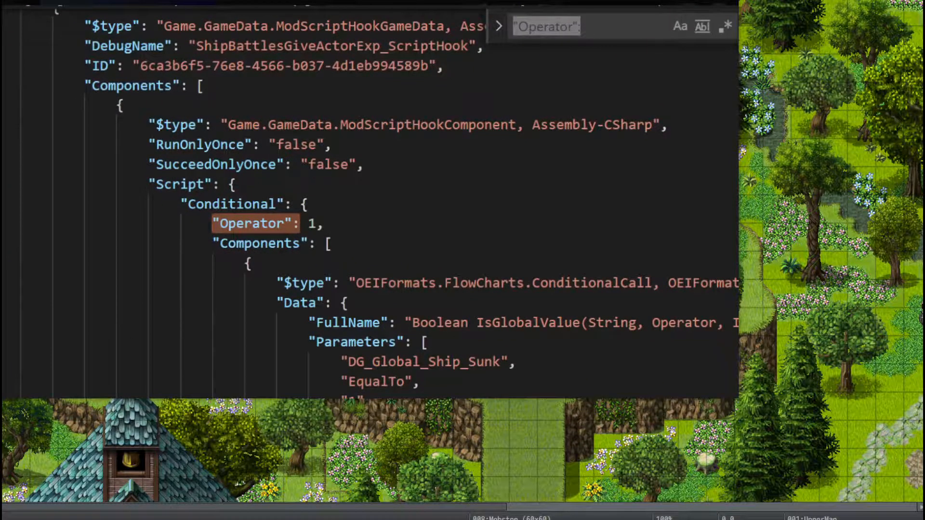
pyautogui.scroll(-3, 369, 199)
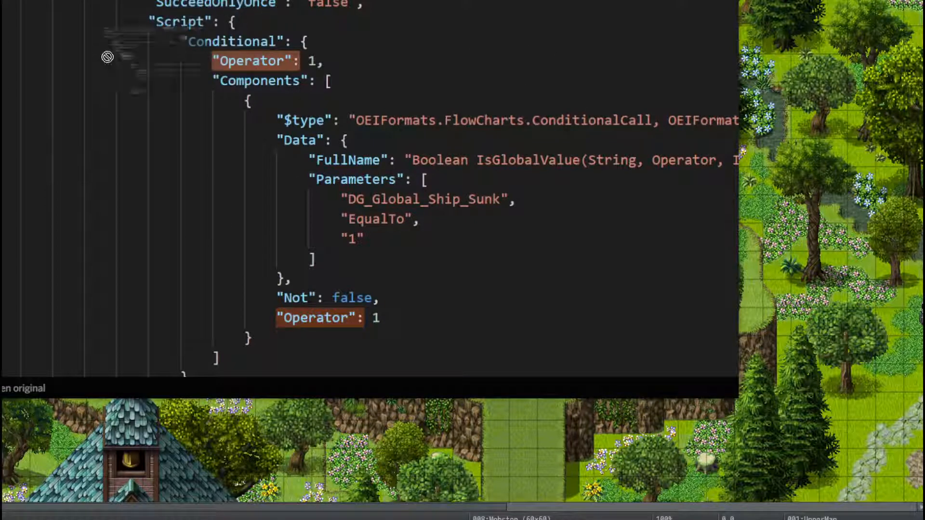
pyautogui.scroll(2, 70, 363)
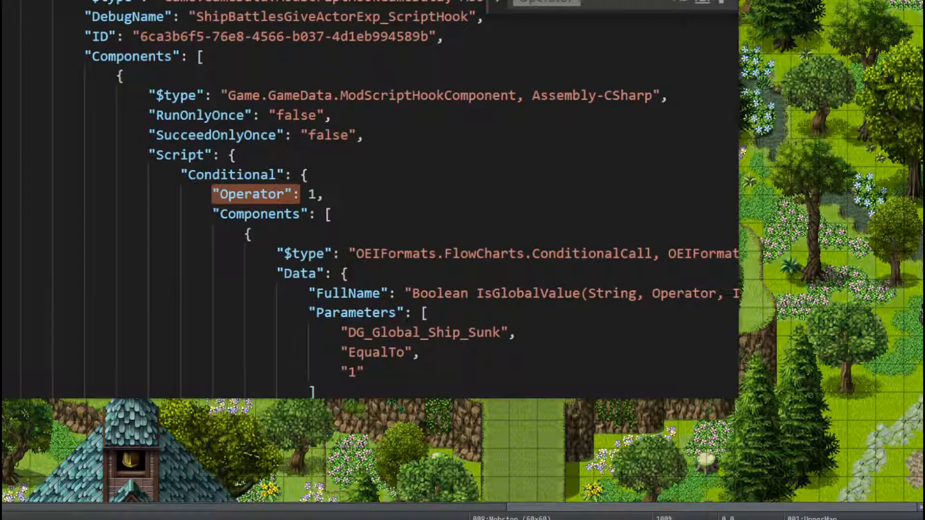
pyautogui.scroll(1, 370, 199)
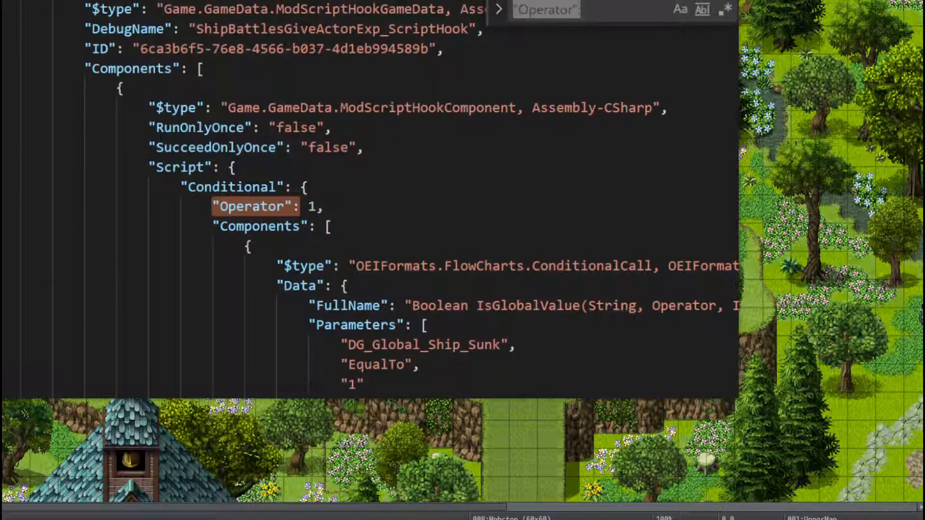
pyautogui.scroll(-1, 369, 199)
pyautogui.scroll(1, 369, 199)
pyautogui.scroll(-3, 369, 199)
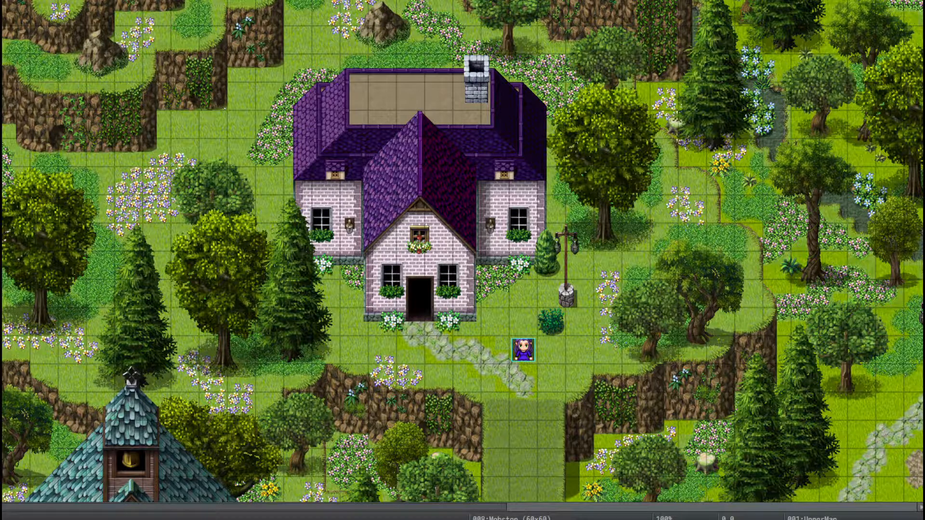
# Reopen the UpperMap event, inspect its Show Picture command's settings, and close the event, discarding changes
pyautogui.press('Return')
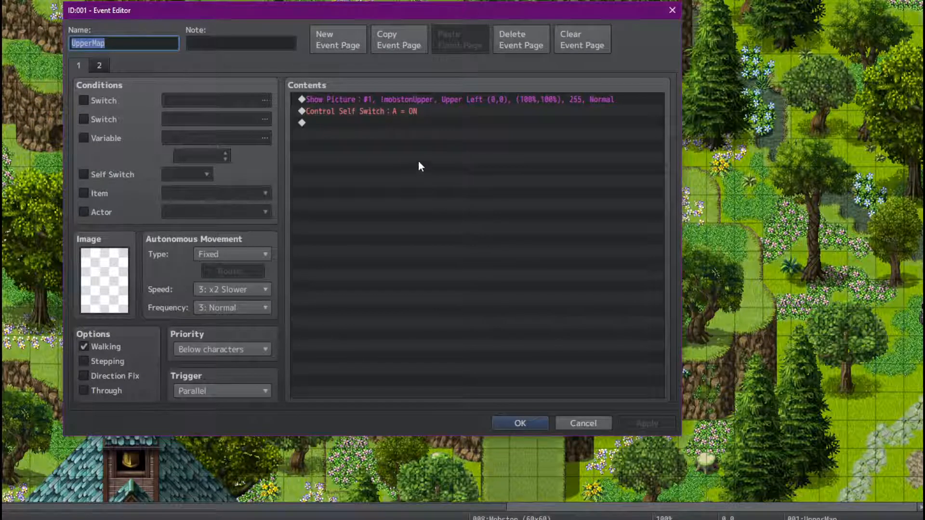
pyautogui.doubleClick(354, 99)
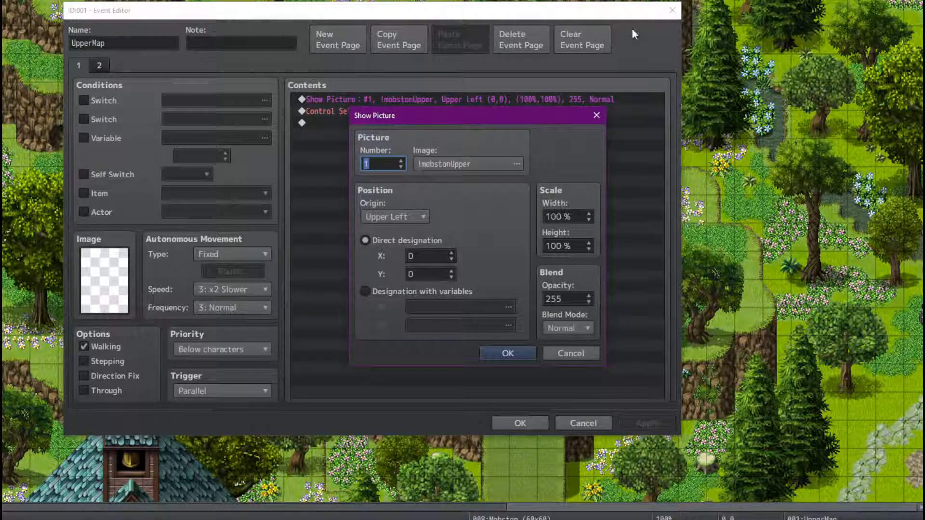
pyautogui.click(670, 15)
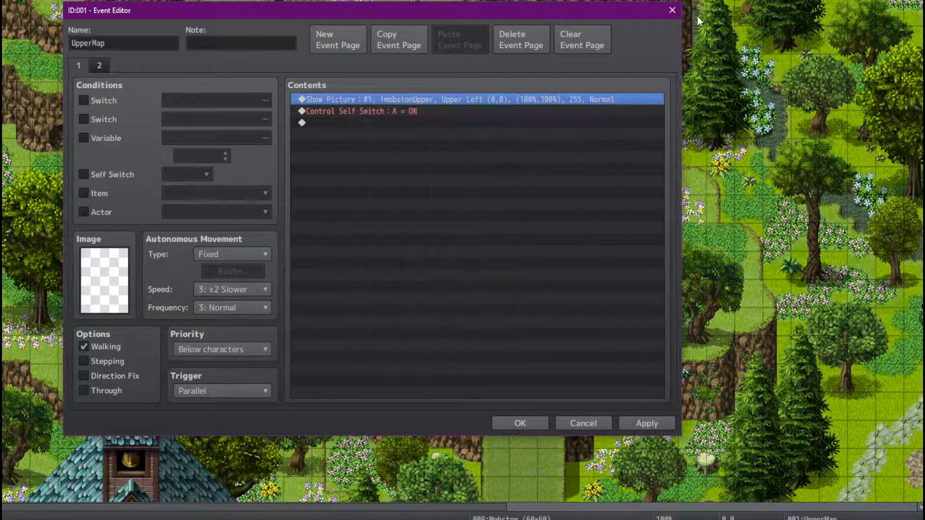
pyautogui.click(672, 11)
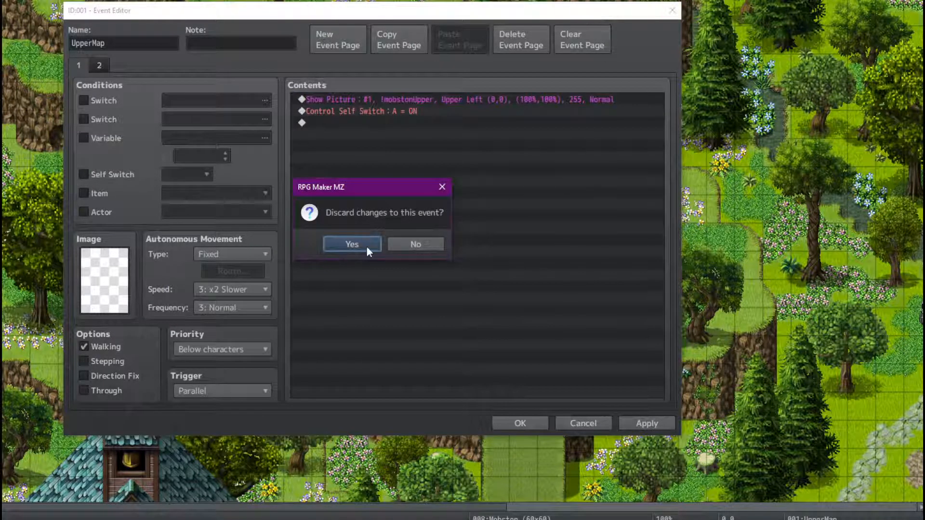
pyautogui.click(369, 244)
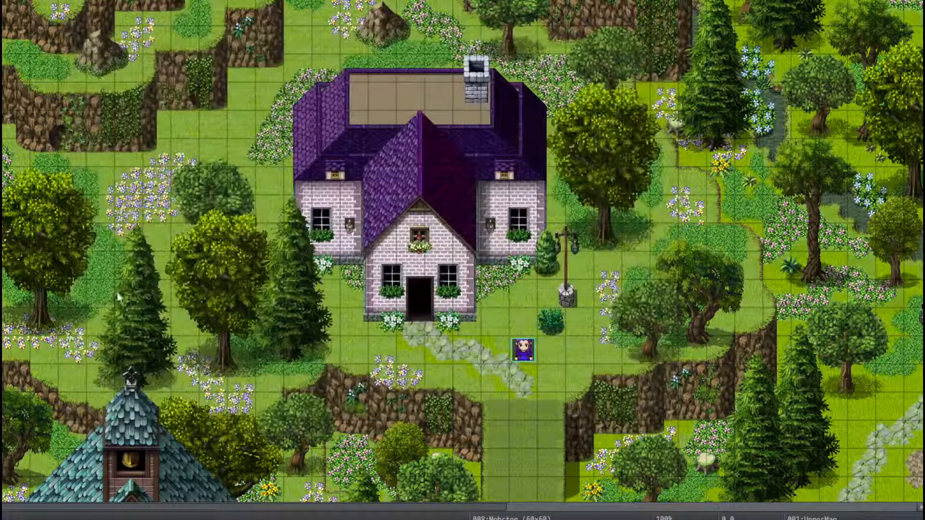
# Open the Mobston map's properties, check its parallax background image !MobstonLower and collision note, and close the properties
pyautogui.press('space')
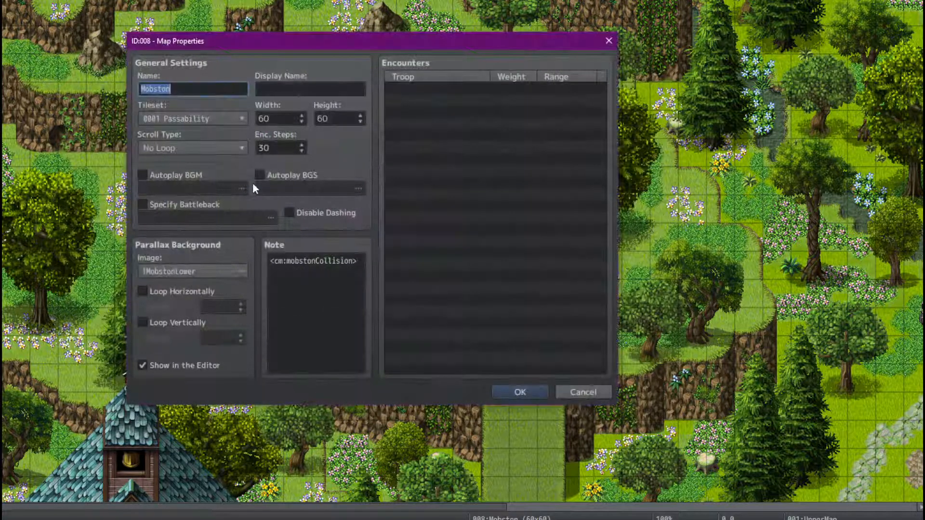
pyautogui.doubleClick(167, 272)
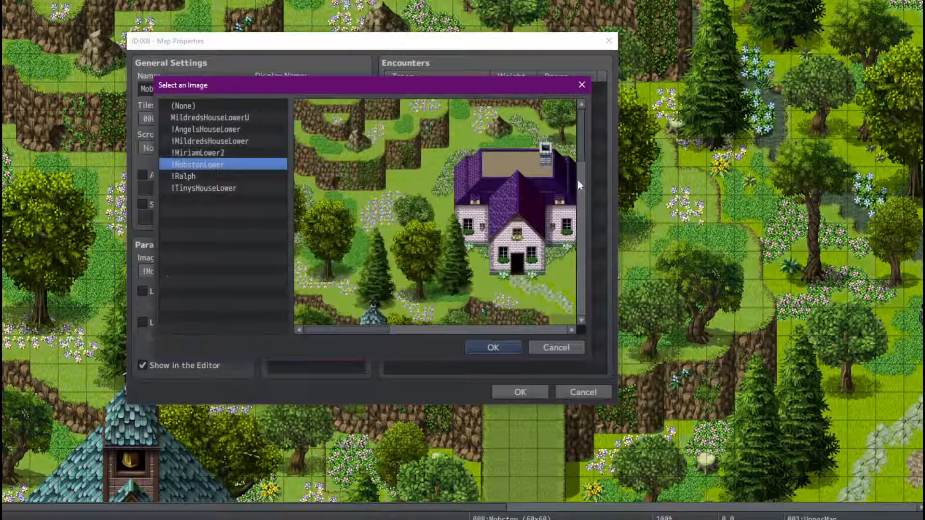
pyautogui.click(500, 348)
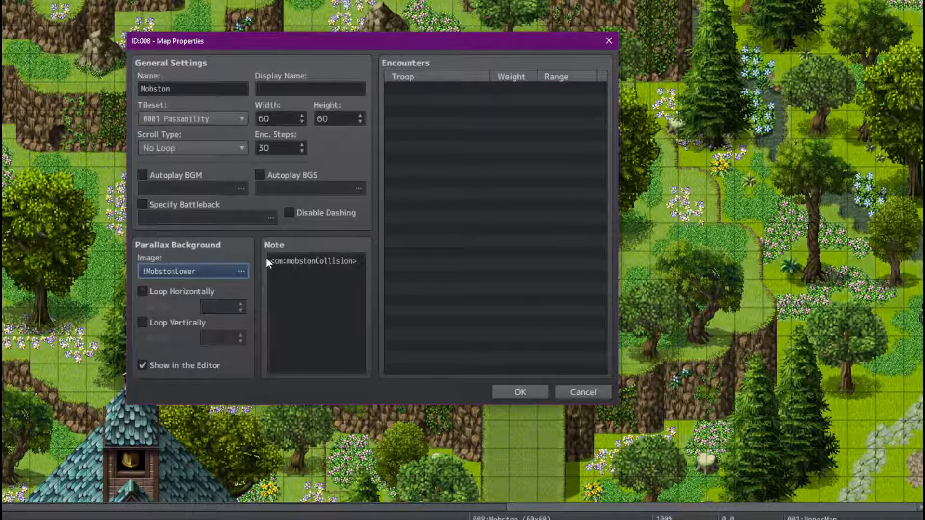
pyautogui.click(514, 393)
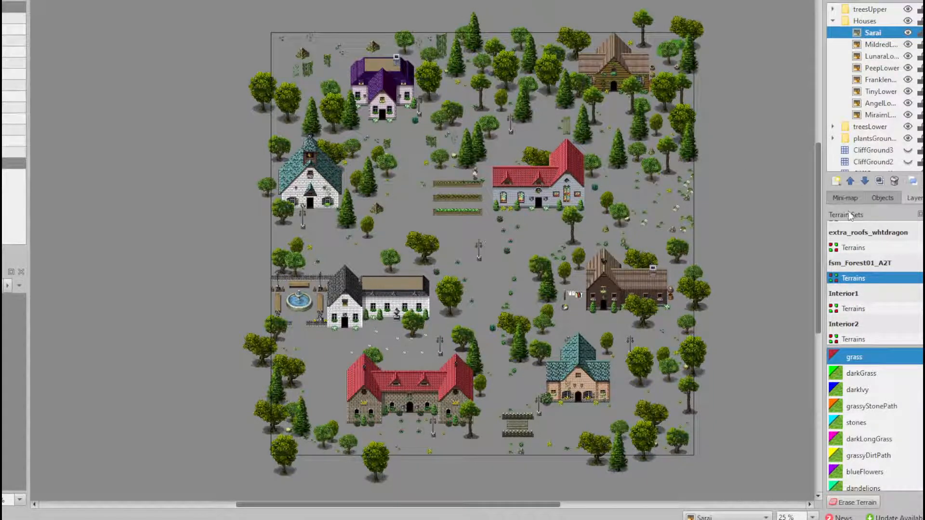
# Toggle the visibility of the Ground and Ground2 layers to check what each contains, leaving both hidden
pyautogui.scroll(-4, 897, 147)
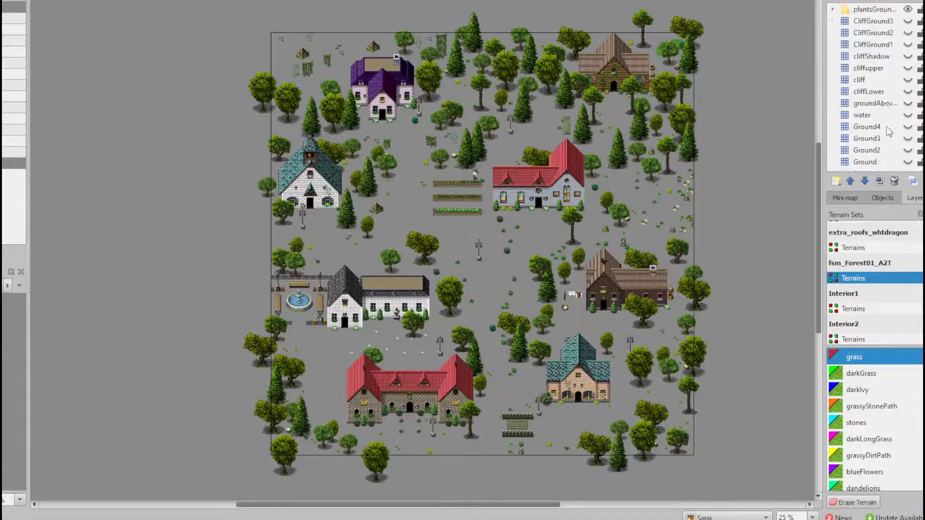
pyautogui.click(908, 162)
pyautogui.click(909, 162)
pyautogui.click(909, 163)
pyautogui.click(910, 163)
pyautogui.click(908, 151)
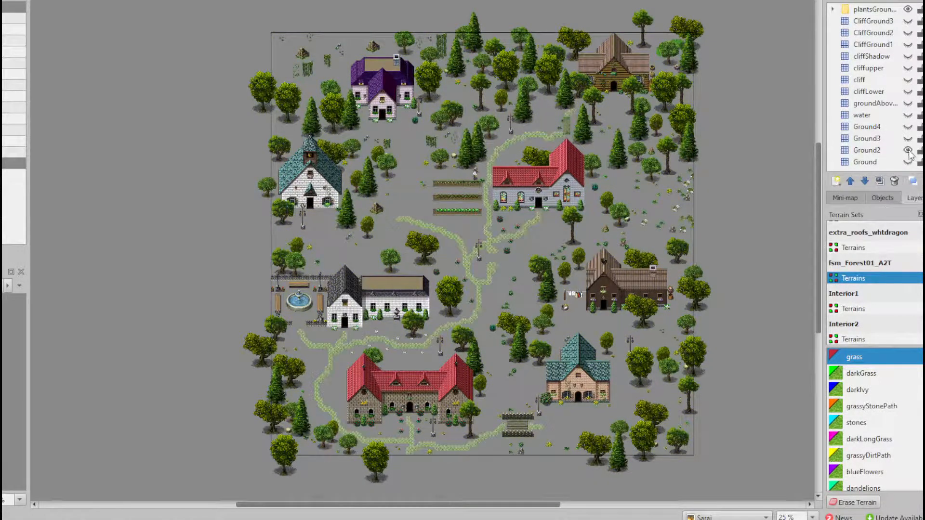
pyautogui.click(908, 151)
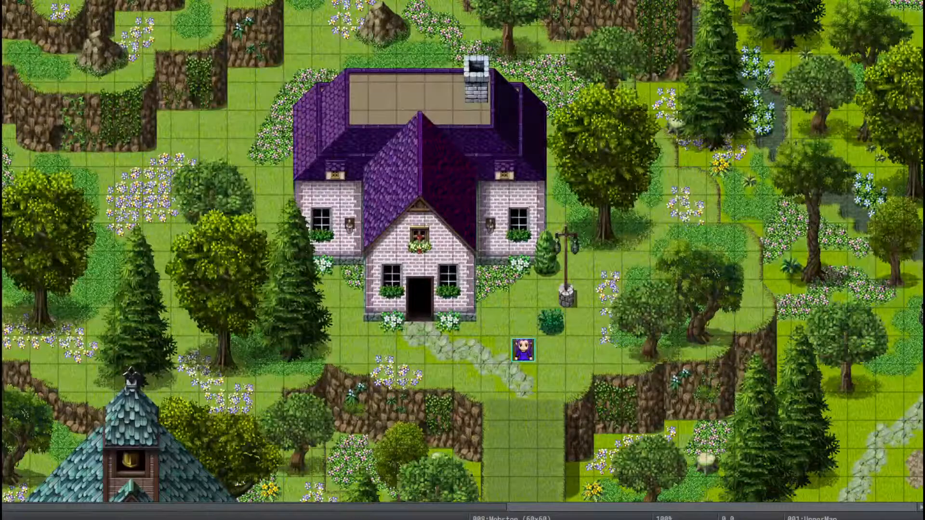
# Browse the Understood project's img folder, view its collision, parallaxes and pictures subfolders, and put the file window away
pyautogui.moveTo(0, 337); pyautogui.dragTo(261, 0)
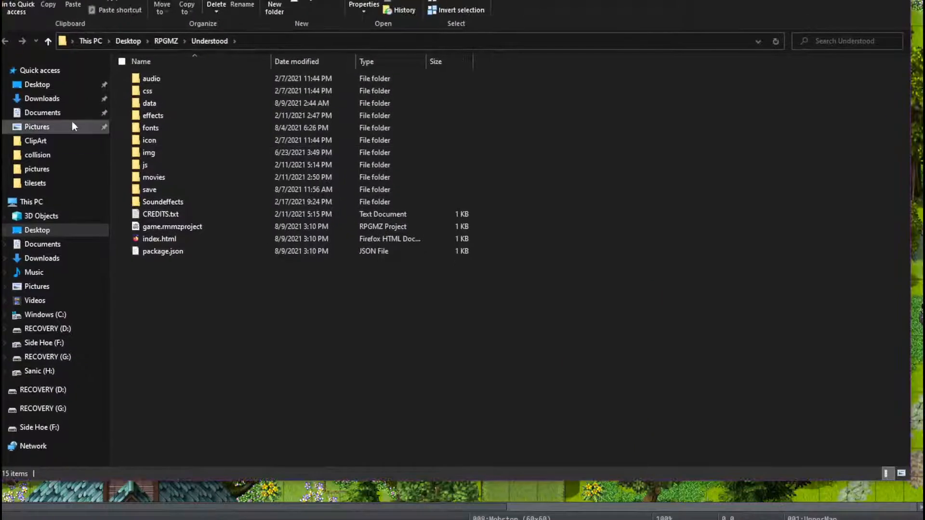
pyautogui.doubleClick(142, 153)
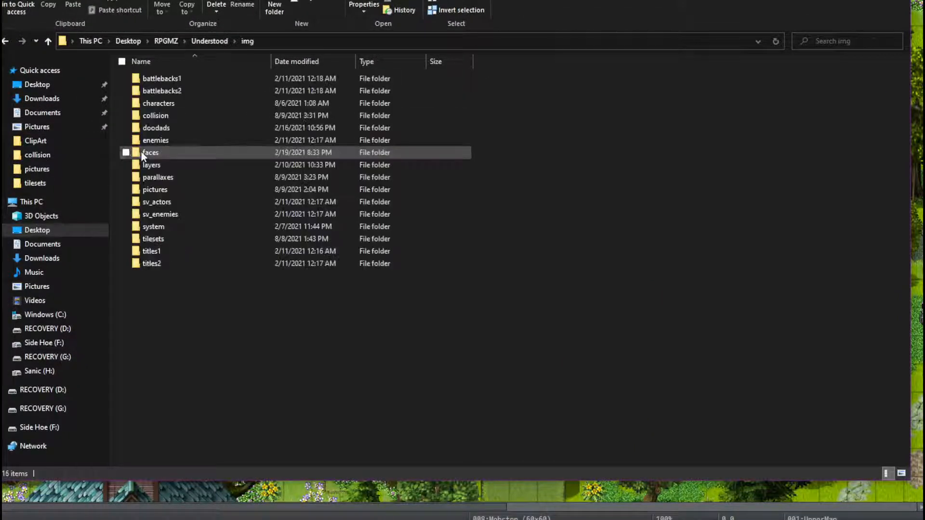
pyautogui.doubleClick(166, 115)
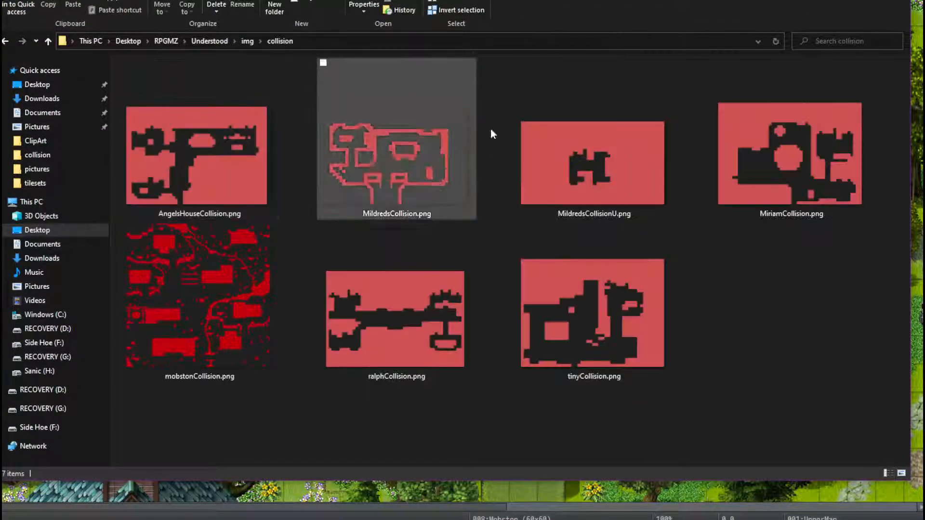
pyautogui.click(6, 41)
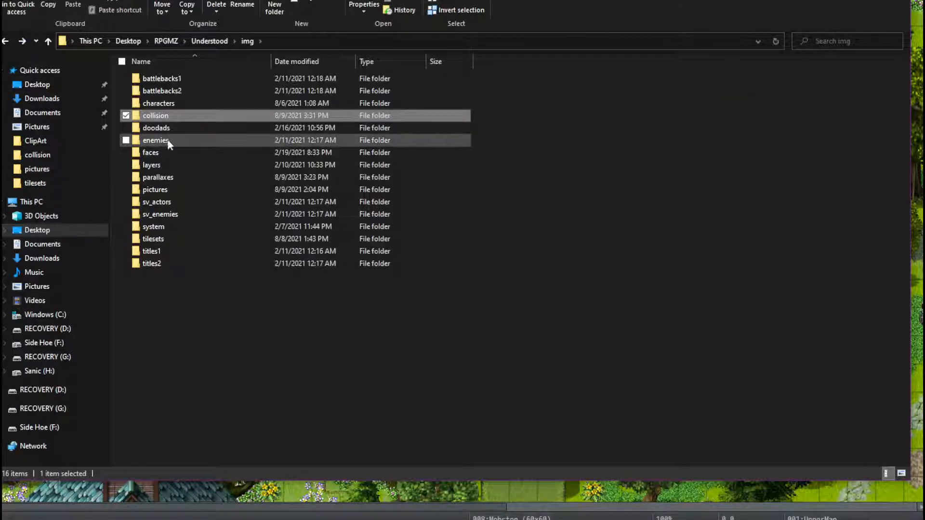
pyautogui.doubleClick(163, 177)
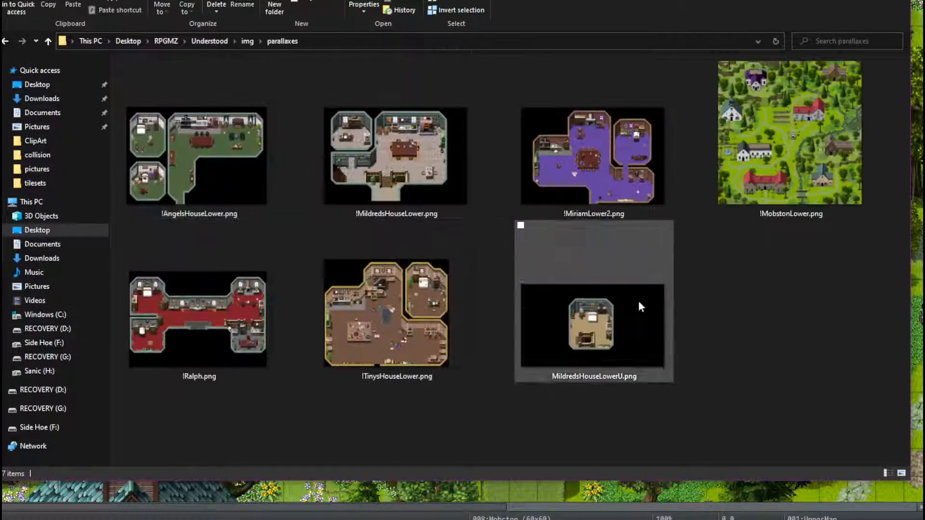
pyautogui.click(6, 41)
pyautogui.doubleClick(175, 192)
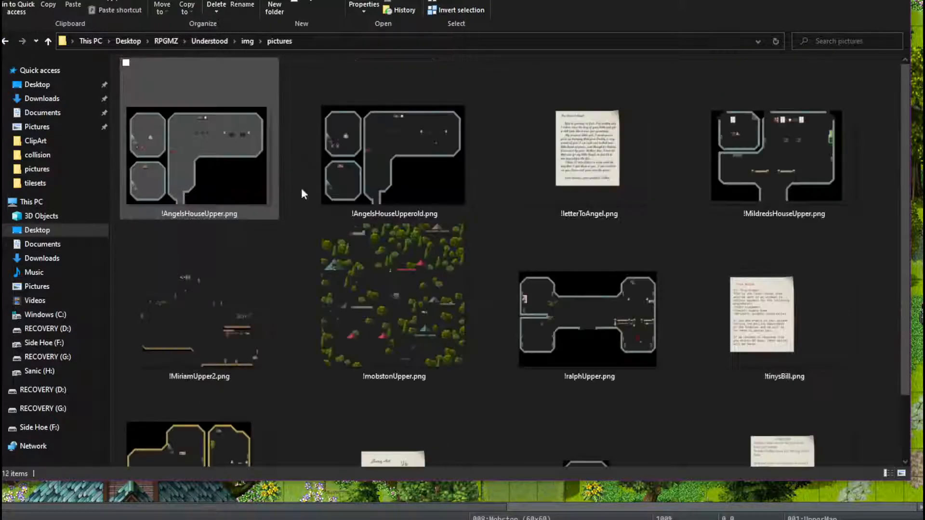
pyautogui.scroll(-2, 641, 237)
pyautogui.scroll(2, 648, 228)
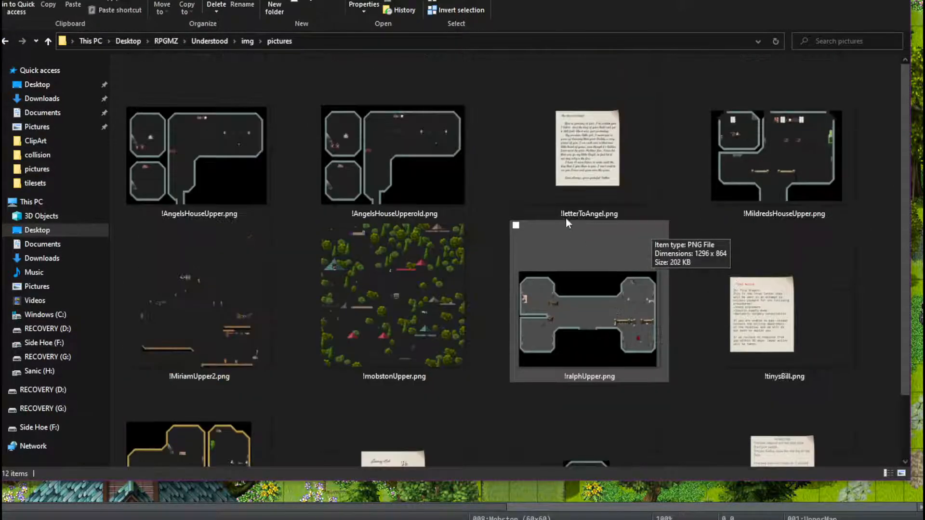
pyautogui.click(840, 1)
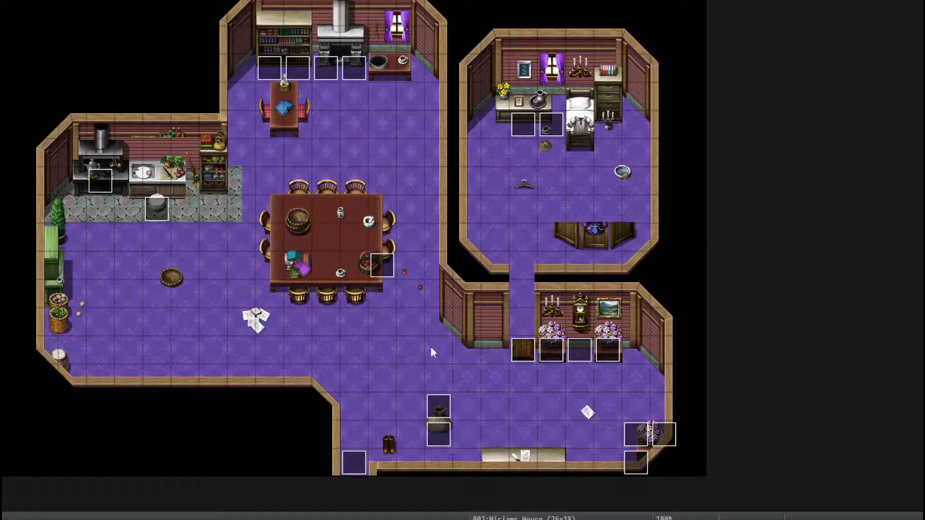
# Set the player's starting position at tile 15,13 of the Miriams House map, save, and run the playtest maximized
pyautogui.rightClick(420, 346)
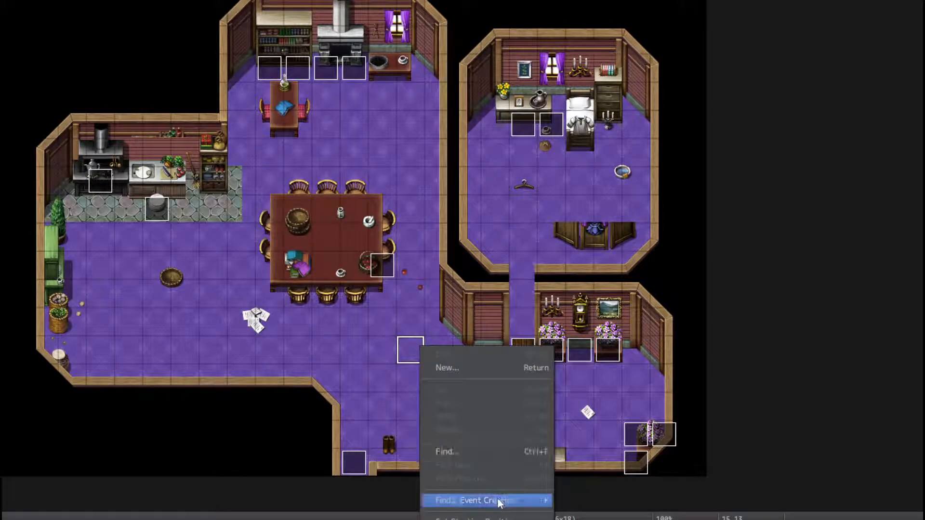
pyautogui.moveTo(498, 500)
pyautogui.moveTo(540, 518)
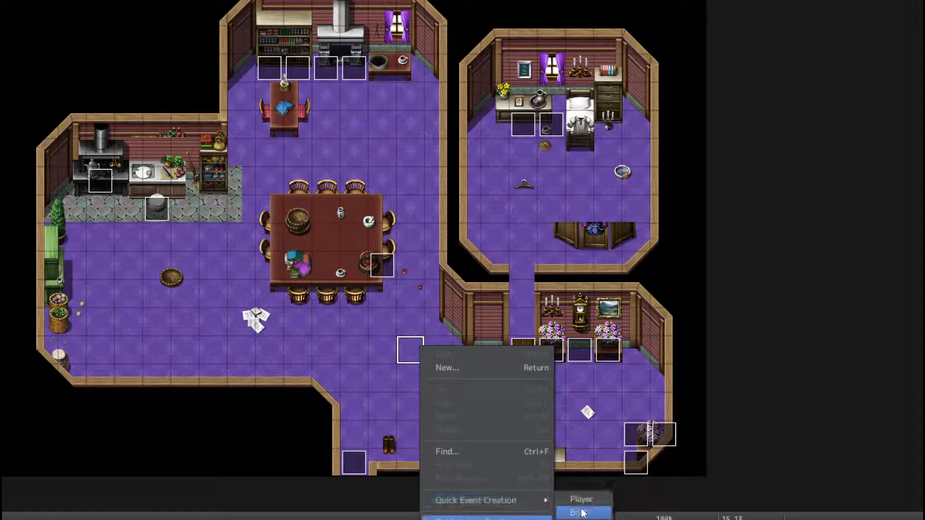
pyautogui.click(586, 500)
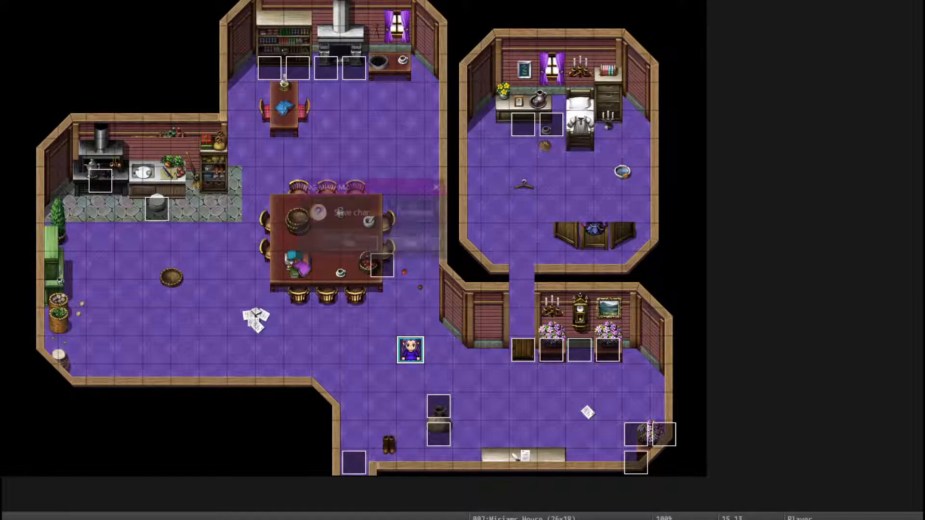
pyautogui.click(360, 246)
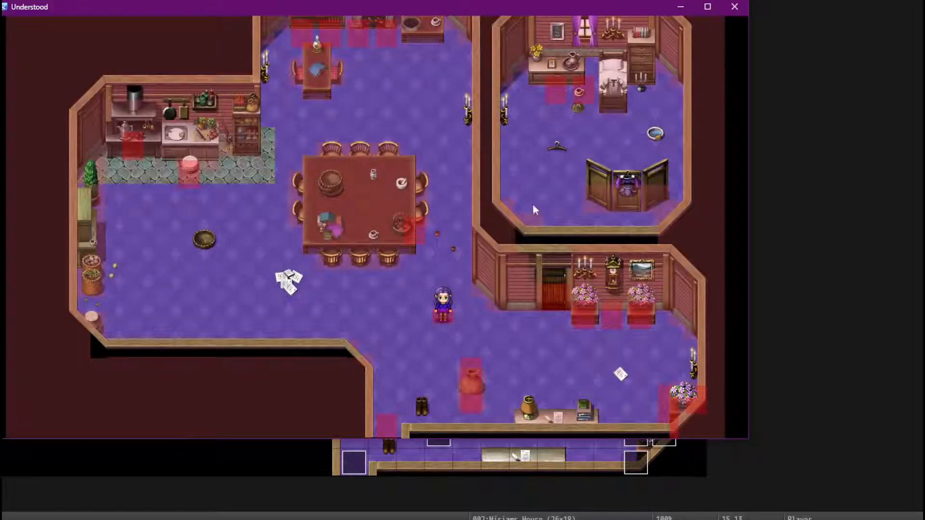
pyautogui.click(706, 7)
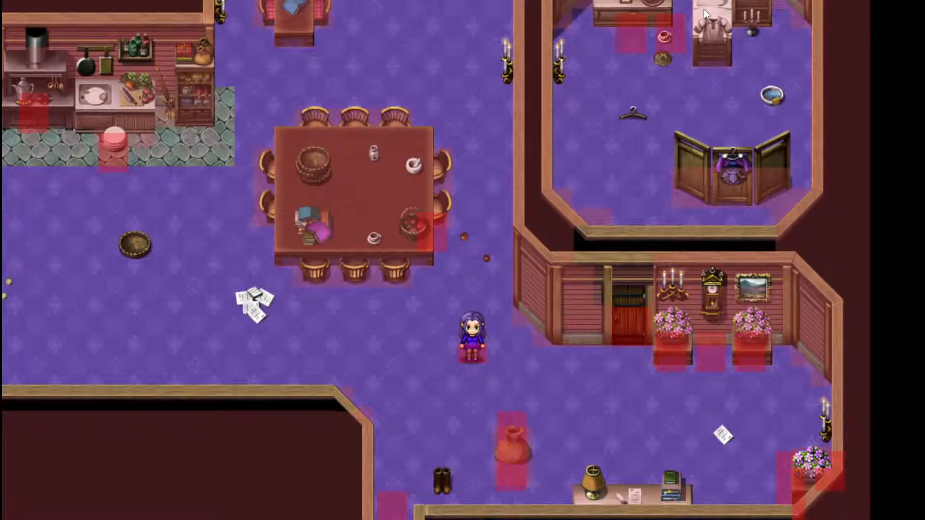
# Turn off the red collision overlay in the running game and exit the doodads menu
pyautogui.press('F10')
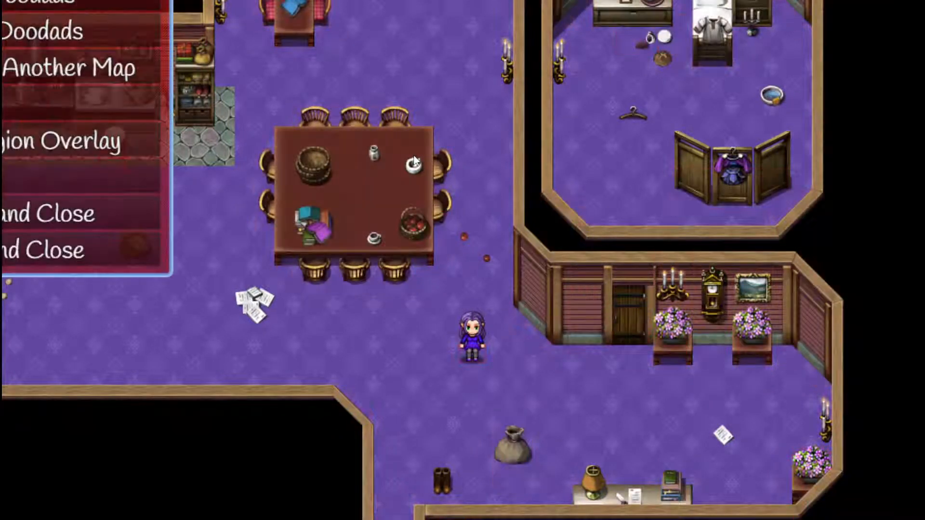
pyautogui.press('Up')
pyautogui.press('Up')
pyautogui.press('Return')
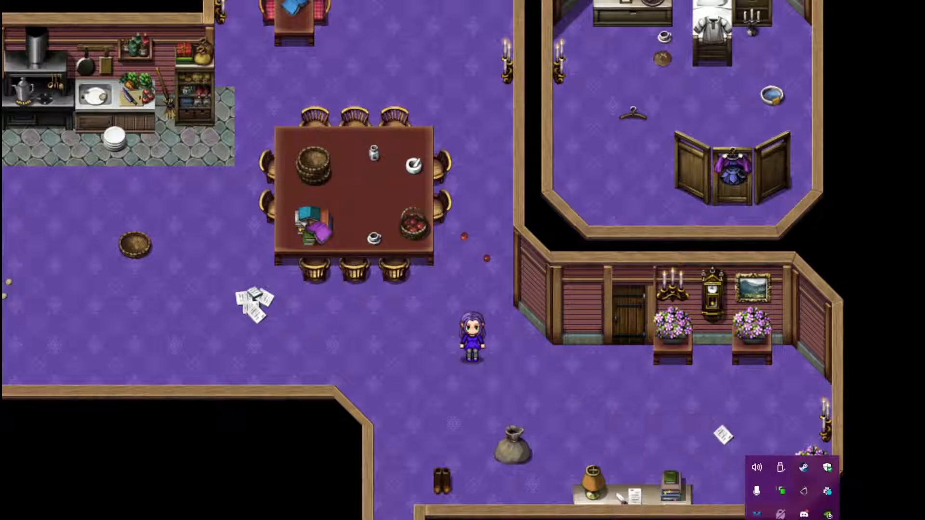
# Lower the nwjs application's volume in the Windows Volume Mixer and close the mixer
pyautogui.rightClick(757, 467)
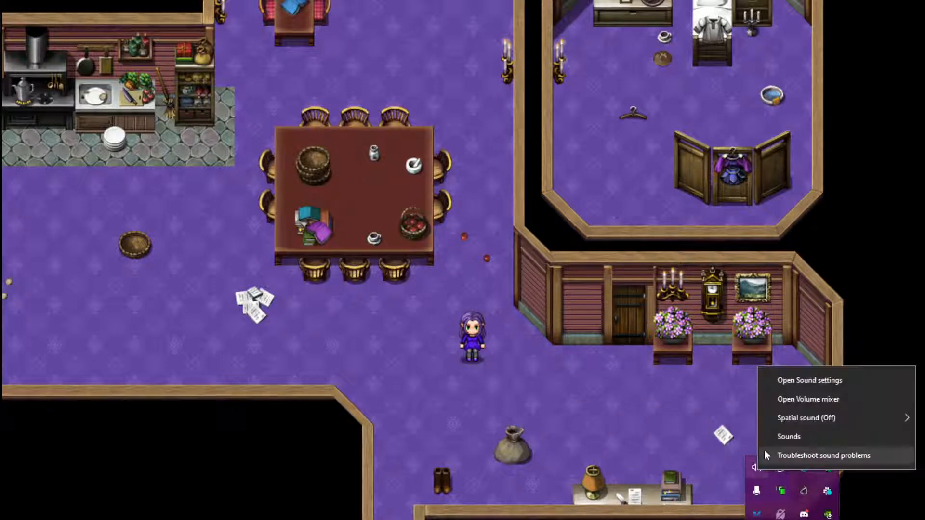
pyautogui.click(804, 398)
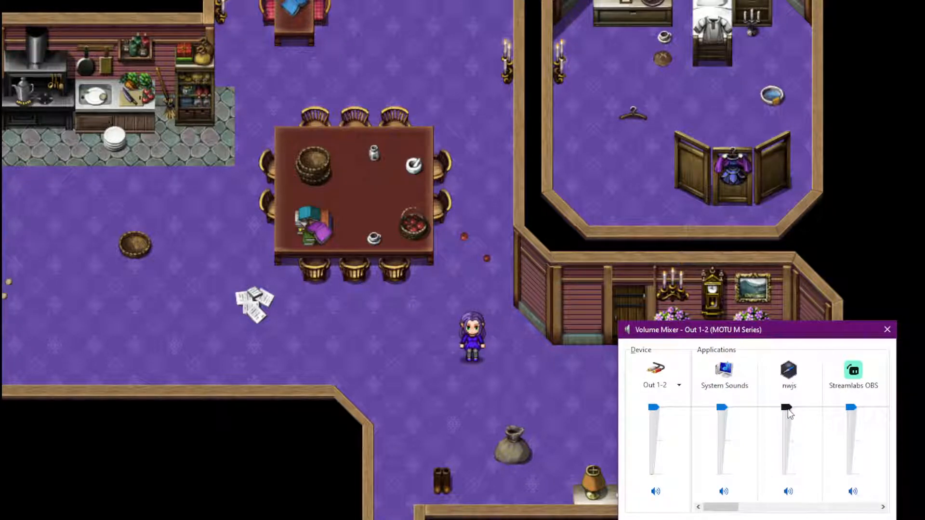
pyautogui.moveTo(788, 412); pyautogui.dragTo(793, 466)
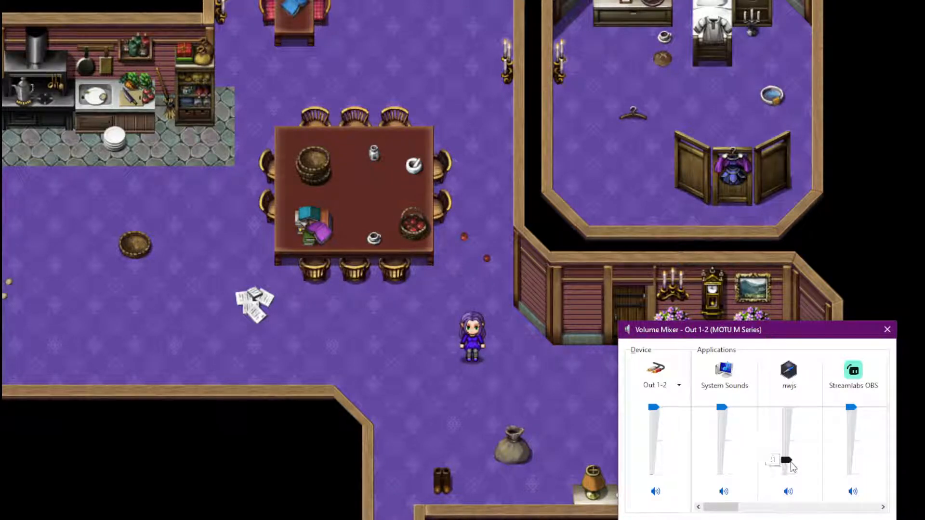
pyautogui.click(887, 331)
# Walk the character around the dining table and chairs to test the collisions against the furniture
pyautogui.press('Up')
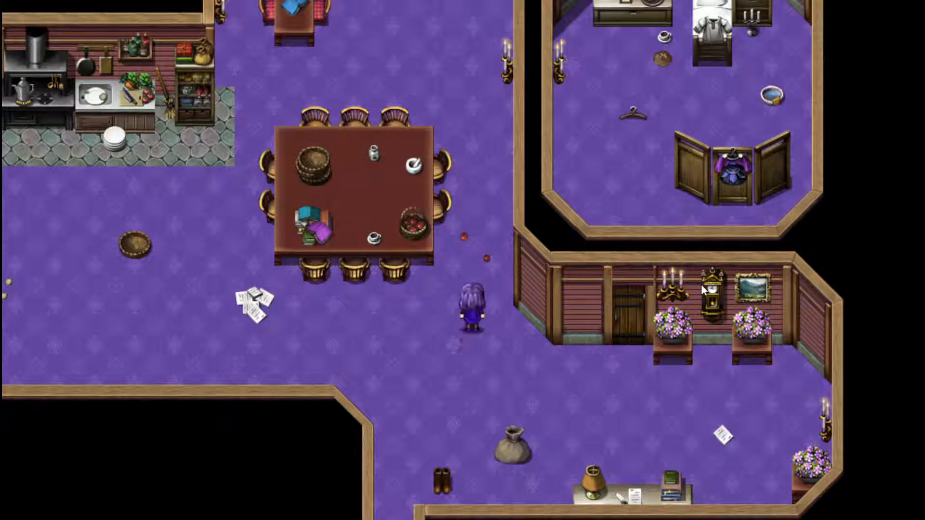
pyautogui.press('Left')
pyautogui.press('Right')
pyautogui.press('Left')
pyautogui.press('Up')
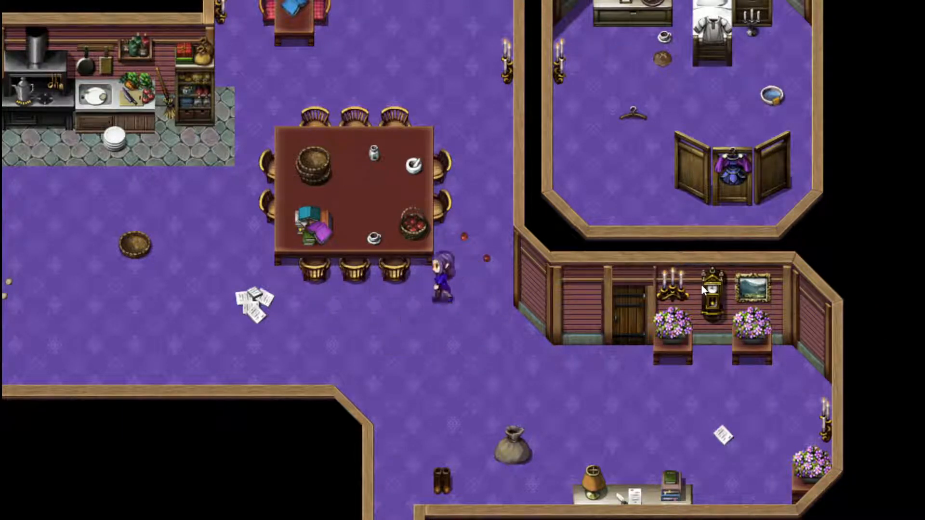
pyautogui.press('Down')
pyautogui.press('Left')
pyautogui.press('Up')
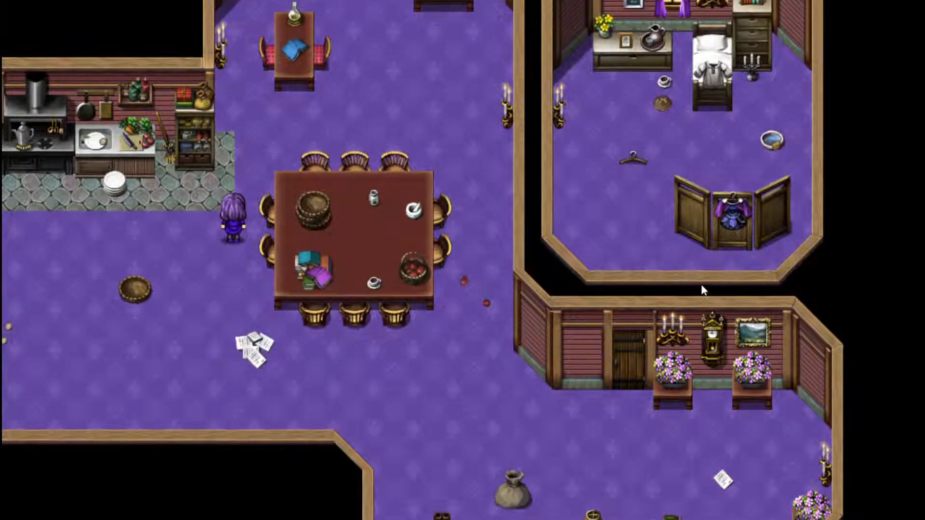
pyautogui.press('Right')
pyautogui.press('Right')
pyautogui.press('Down')
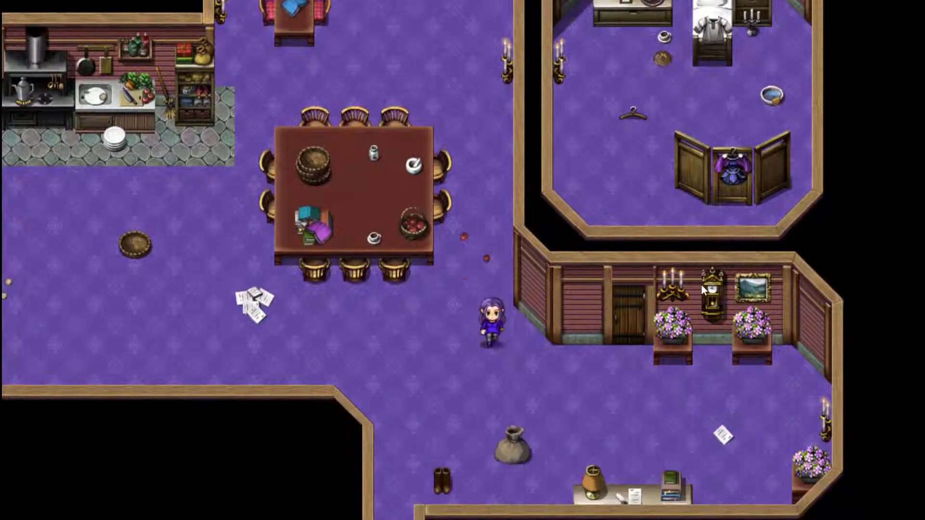
# Walk the character through the wooden door beside the flower tables and back out to test the upper layer
pyautogui.press('Right')
pyautogui.press('Up')
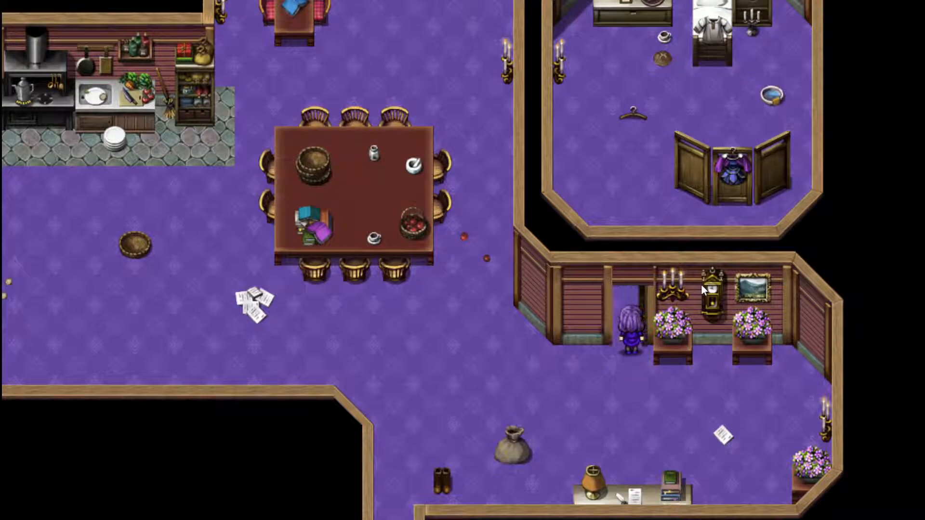
pyautogui.press('Down')
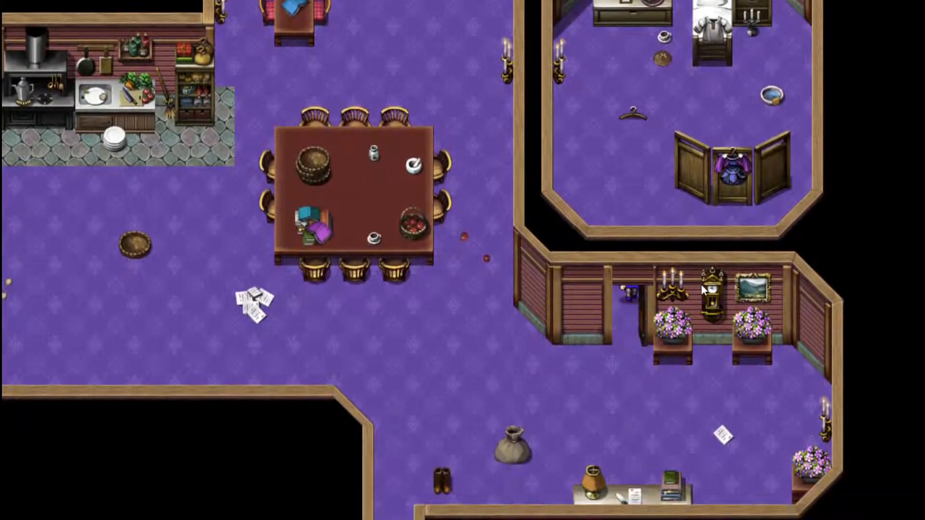
pyautogui.press('Up')
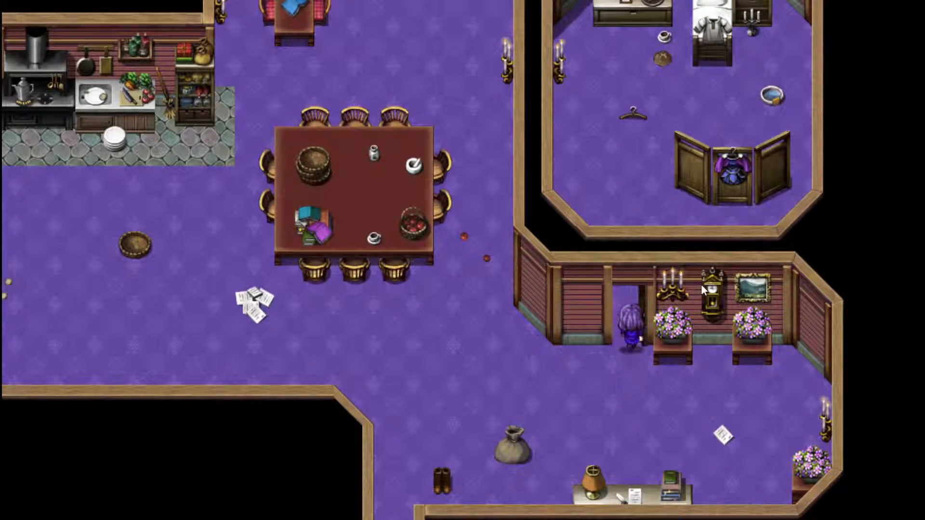
pyautogui.press('Down')
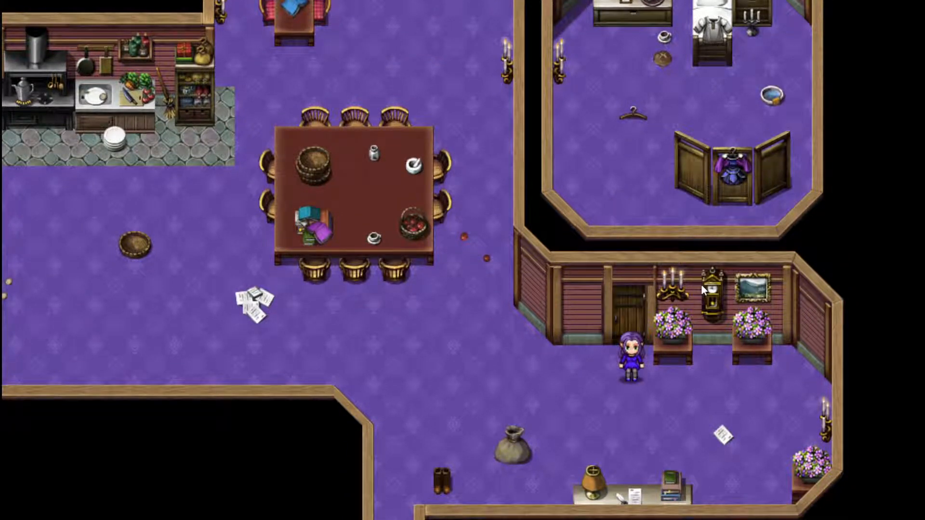
# Walk the character from the wooden door past the dining table up to the bookcase area
pyautogui.press('Down')
pyautogui.press('Left')
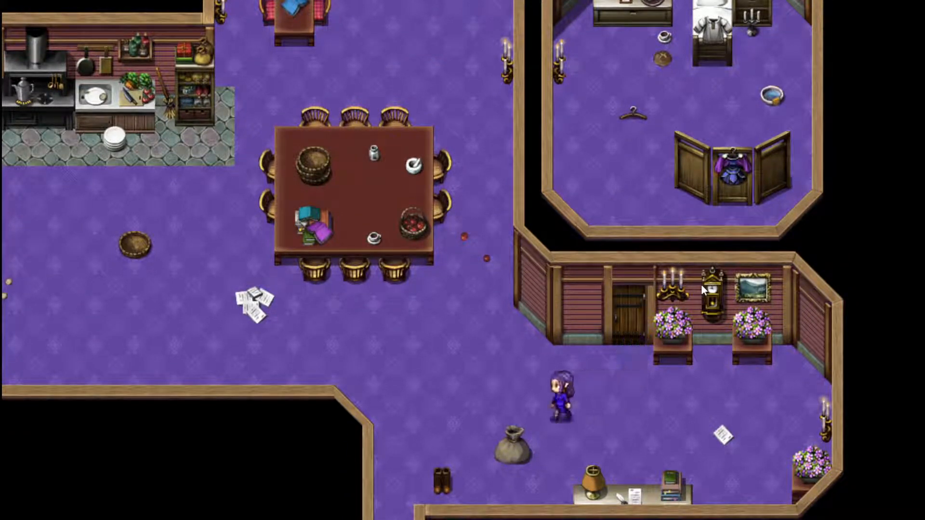
pyautogui.press('Up')
pyautogui.press('Left')
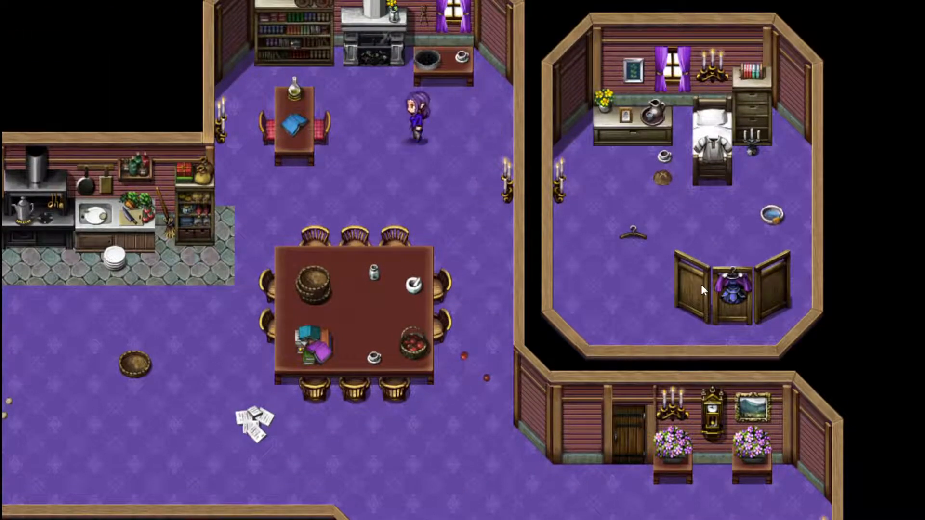
pyautogui.press('Up')
pyautogui.press('Right')
pyautogui.press('Left')
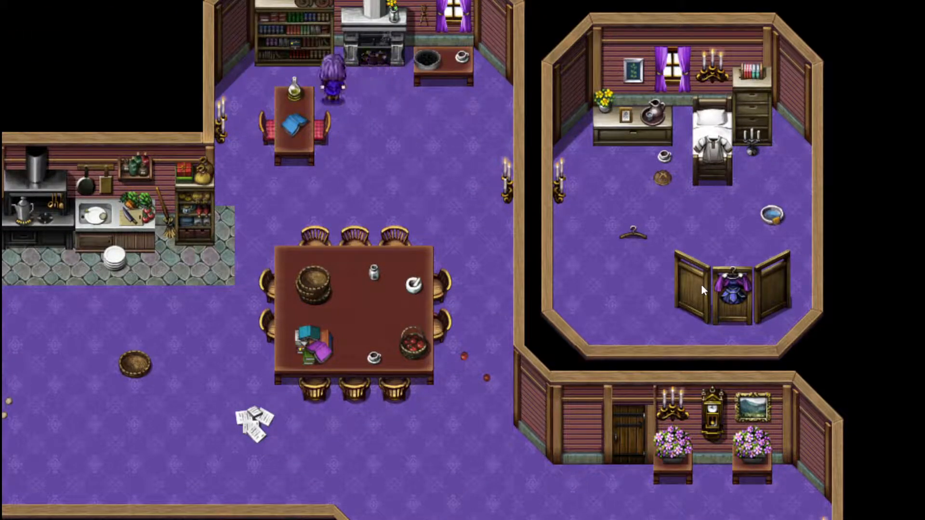
# Test the movement near the fireplace, then stand in front of it and light the fire
pyautogui.press('Right')
pyautogui.press('Down')
pyautogui.press('Up')
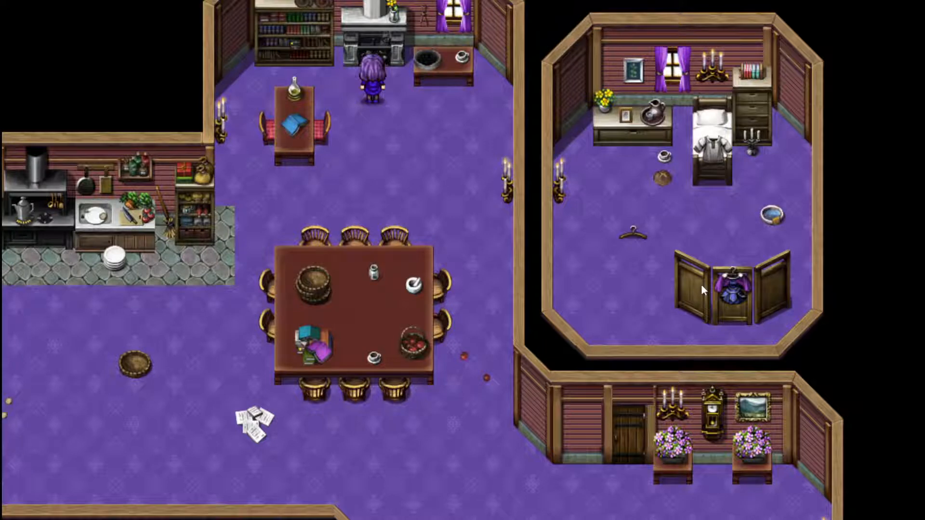
pyautogui.press('Down')
pyautogui.press('Right')
pyautogui.press('Up')
pyautogui.press('Left')
pyautogui.press('Left')
pyautogui.press('Up')
pyautogui.press('Return')
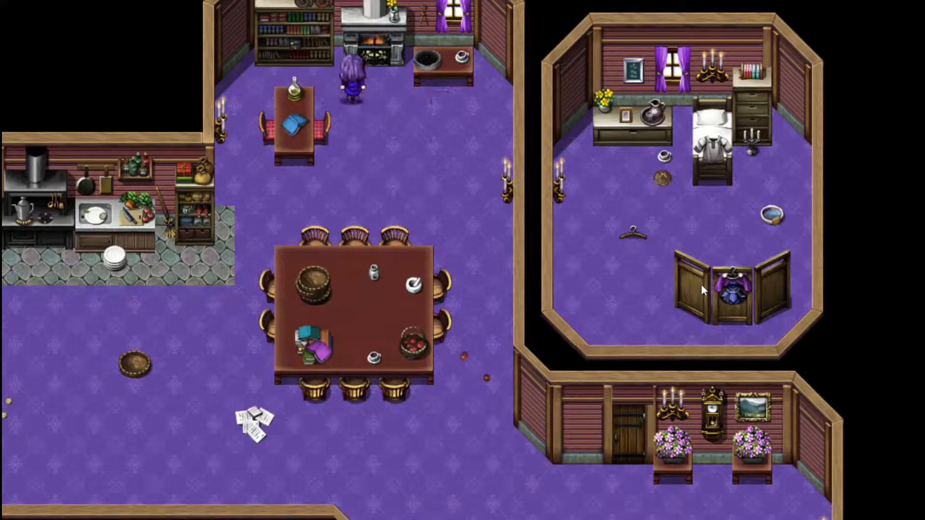
# Walk the character from the fireplace past the dining table to the hallway's far side and back to the wall beside the wooden door
pyautogui.press('Down')
pyautogui.press('Right')
pyautogui.press('Down')
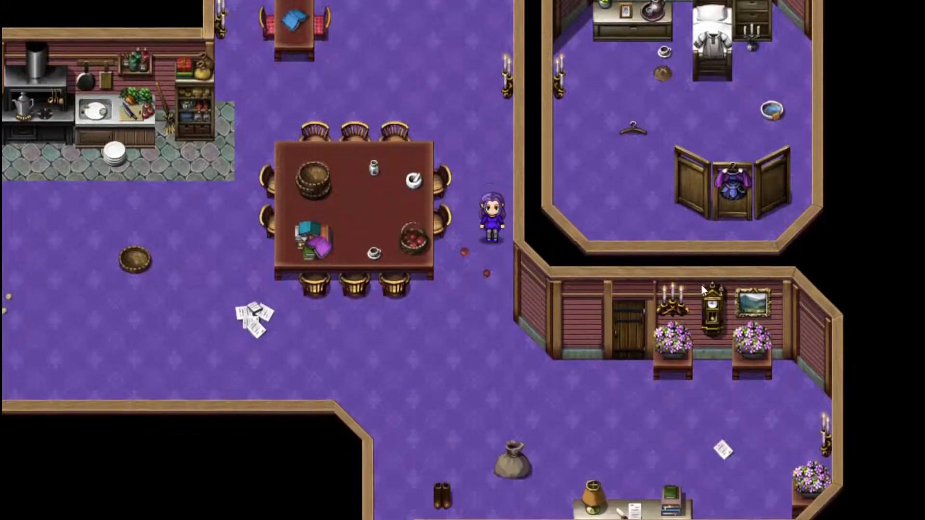
pyautogui.press('Right')
pyautogui.press('Down')
pyautogui.press('Right')
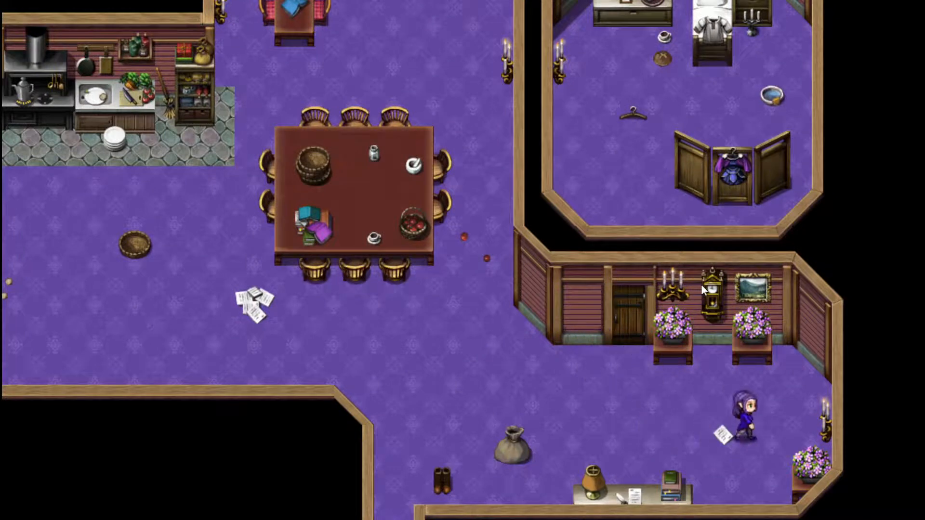
pyautogui.press('Left')
pyautogui.press('Up')
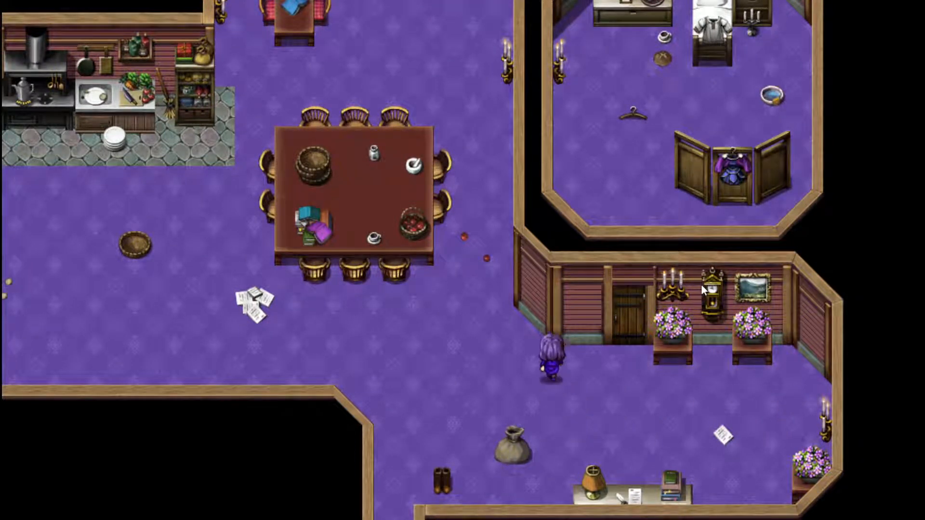
# Walk the character back up past the dining table to the fireplace and put out the fire
pyautogui.press('Left')
pyautogui.press('Up')
pyautogui.press('Left')
pyautogui.press('Up')
pyautogui.press('Left')
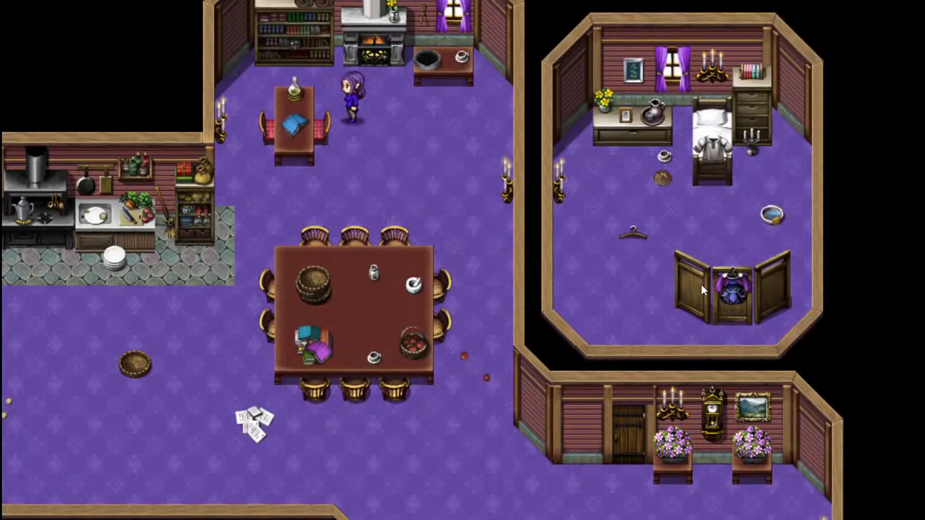
pyautogui.press('Up')
pyautogui.press('Down')
# Walk the character past the dining table and through the wooden door into the bedroom
pyautogui.press('Right')
pyautogui.press('Down')
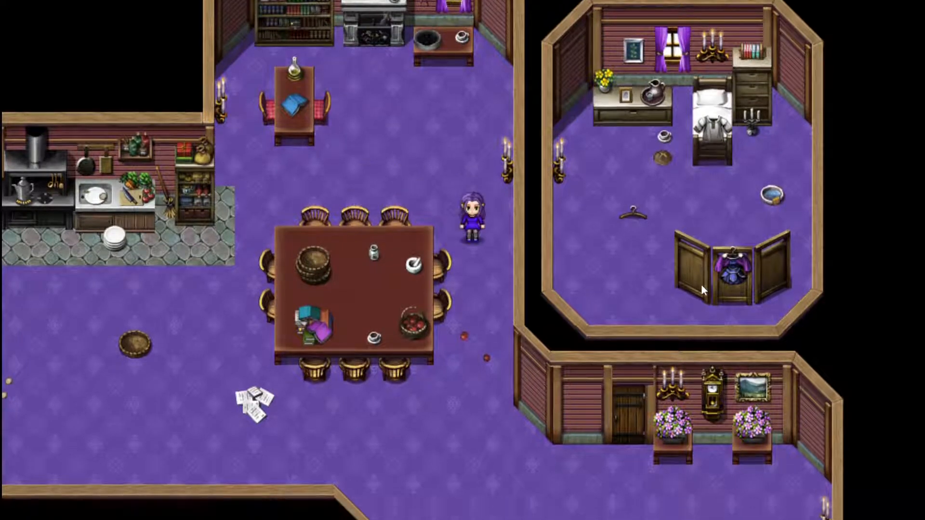
pyautogui.press('Right')
pyautogui.press('Right')
pyautogui.press('Up')
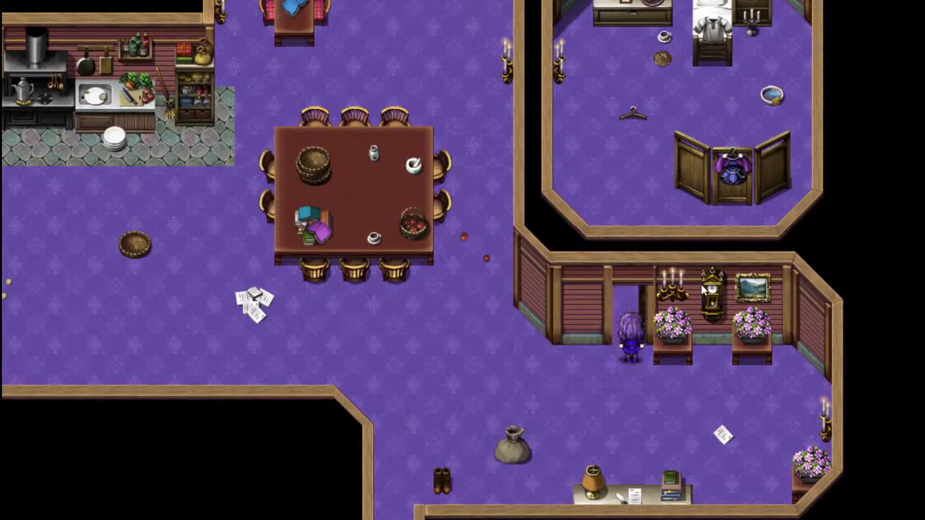
pyautogui.press('Up')
pyautogui.press('Right')
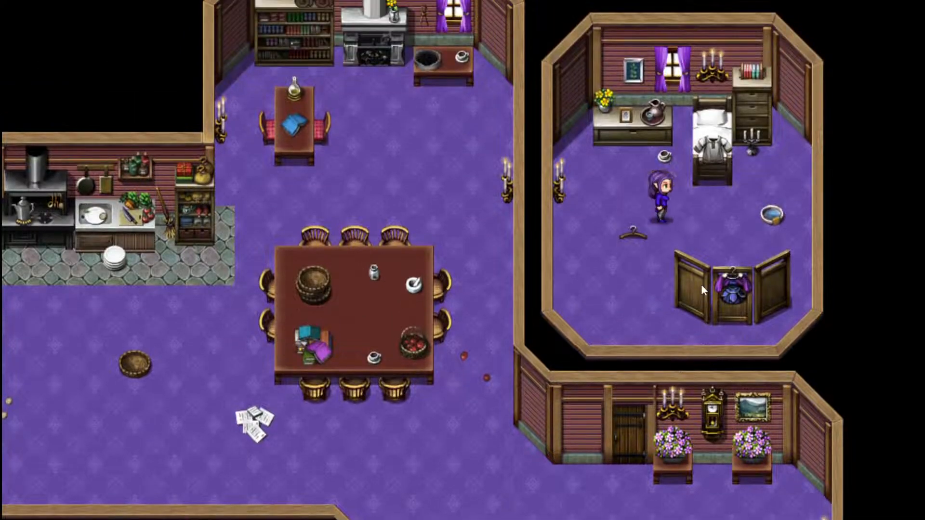
# Walk the character into the cup beside the bedroom dresser, dismiss the message and leave through the wooden door
pyautogui.press('Up')
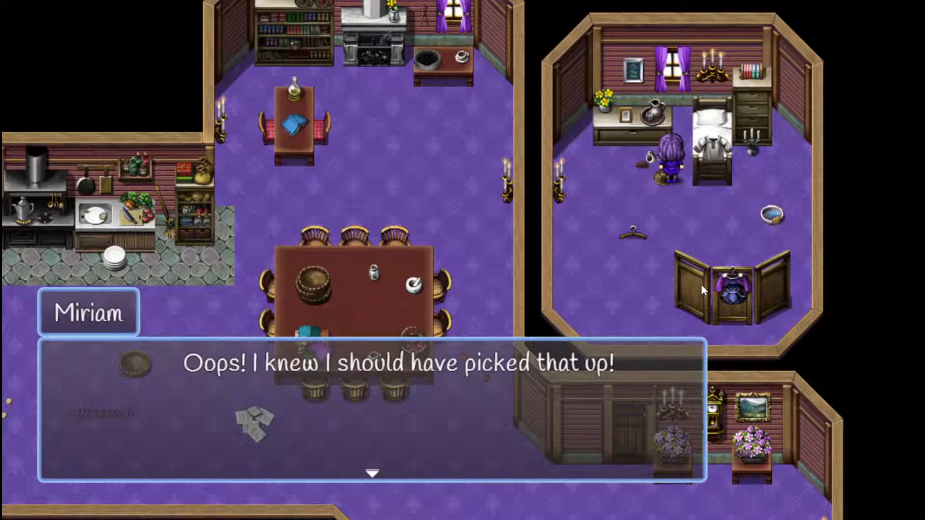
pyautogui.press('Return')
pyautogui.press('Down')
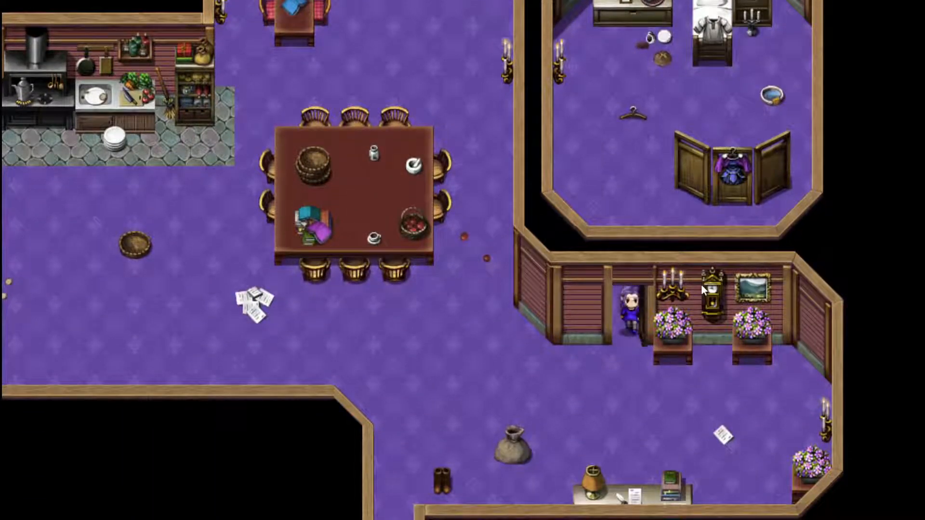
# Walk the character to the apple basket at the dining table's corner, examine it and dismiss the message
pyautogui.press('Left')
pyautogui.press('Up')
pyautogui.press('Right')
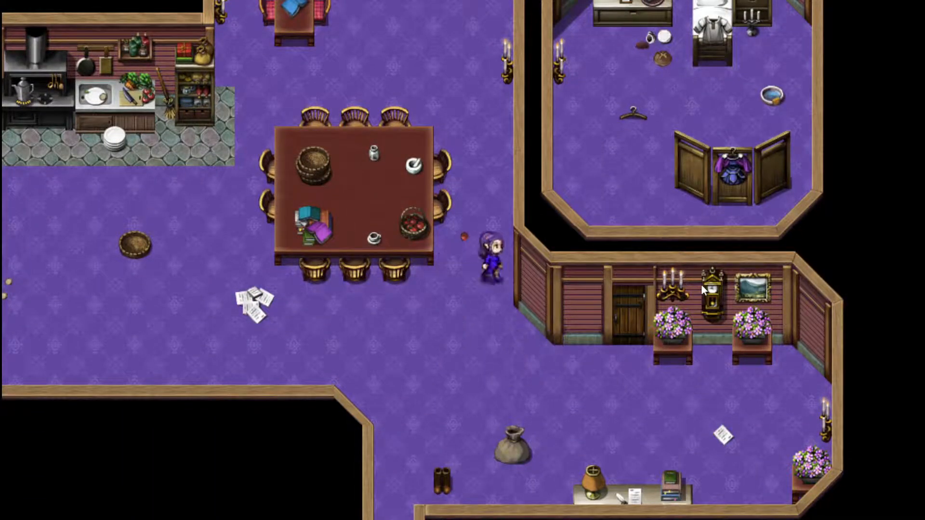
pyautogui.press('Up')
pyautogui.press('Left')
pyautogui.press('Down')
pyautogui.press('Return')
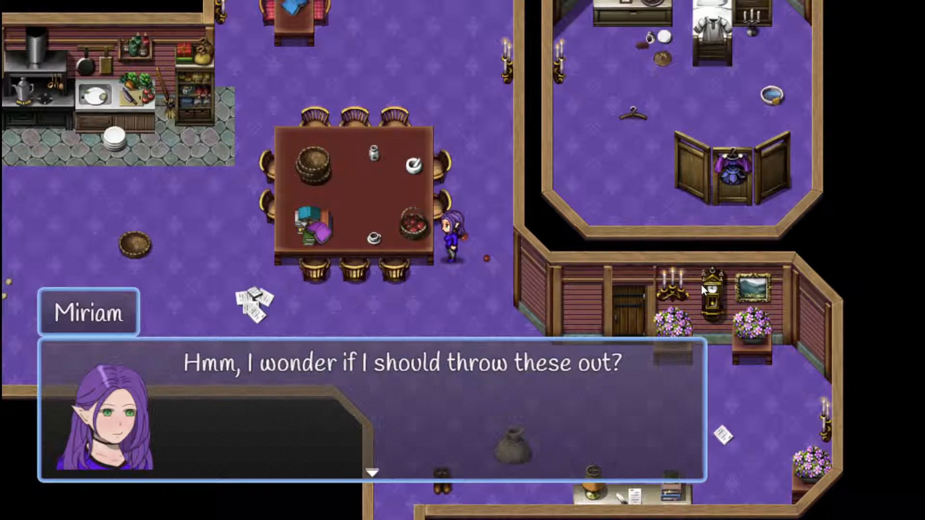
pyautogui.press('Return')
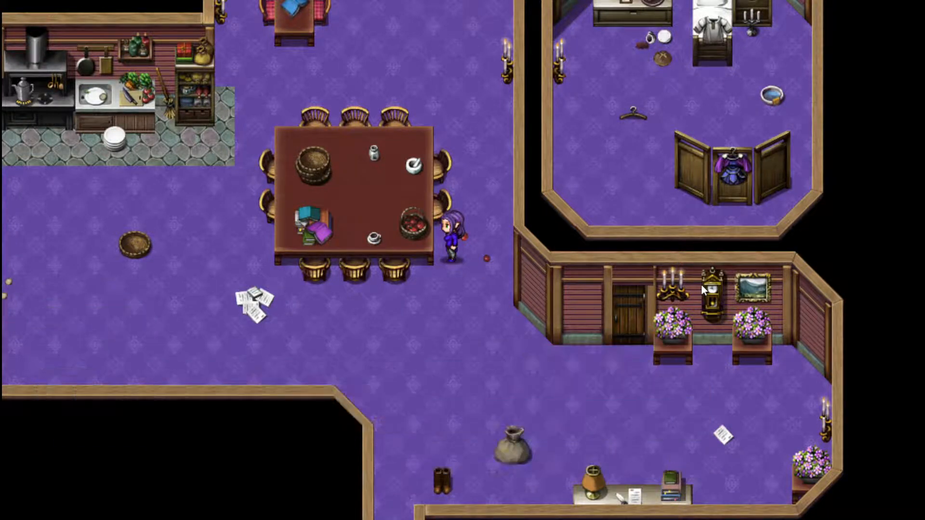
# Walk the character around the dining table and up to the floor in front of the fireplace
pyautogui.press('Down')
pyautogui.press('Left')
pyautogui.press('Up')
pyautogui.press('Right')
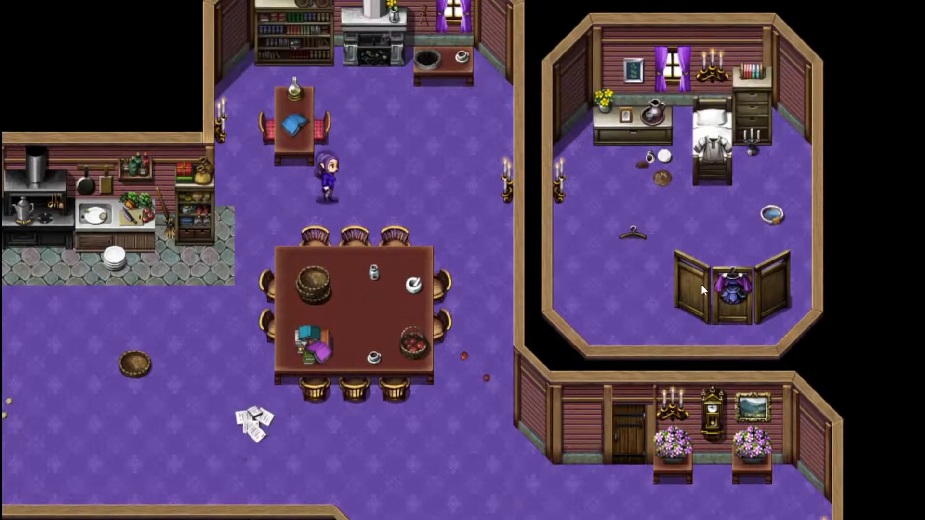
pyautogui.press('Up')
pyautogui.press('Right')
pyautogui.press('Left')
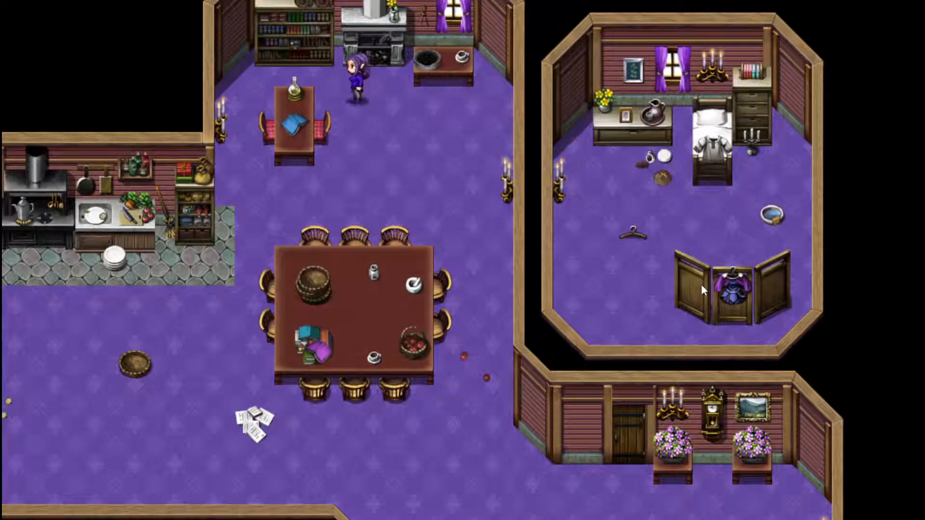
# Walk the character past the kitchen shelf and across to the floor above the empty basket
pyautogui.press('Down')
pyautogui.press('Left')
pyautogui.press('Right')
pyautogui.press('Up')
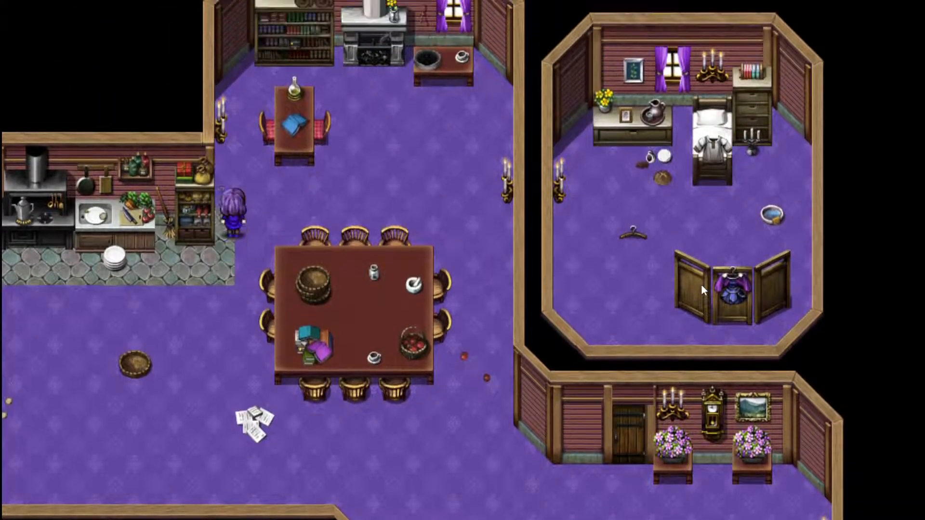
pyautogui.press('Right')
pyautogui.press('Left')
pyautogui.press('Down')
pyautogui.press('Left')
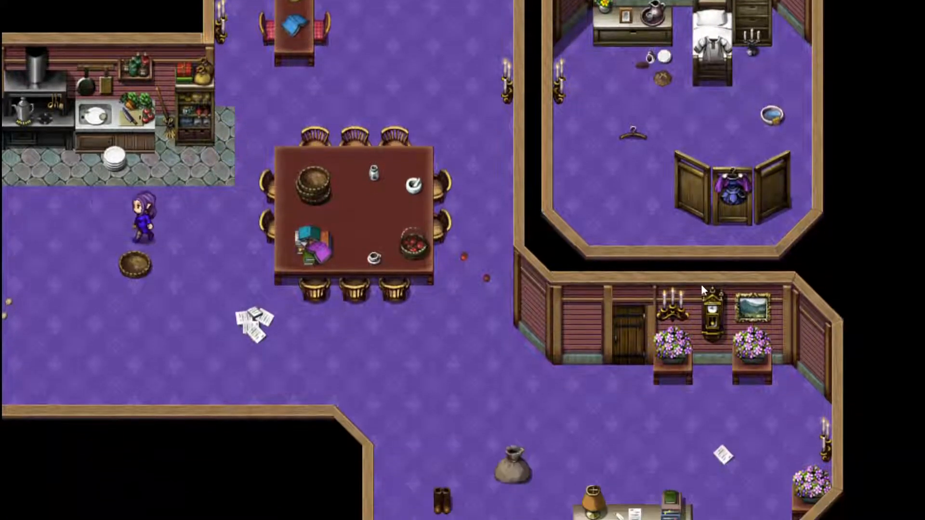
# Walk the character past the scattered papers to the garbage sack, examine it and dismiss the message
pyautogui.press('Down')
pyautogui.press('Right')
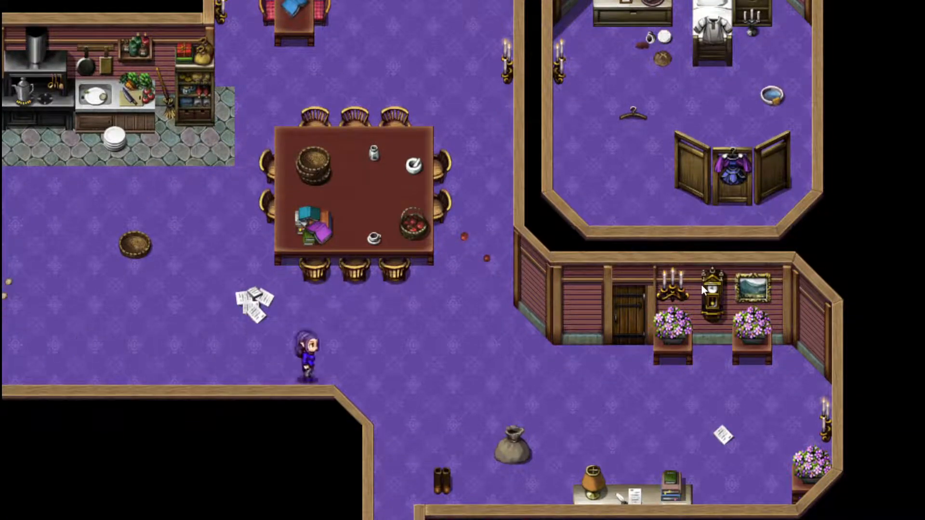
pyautogui.press('Right')
pyautogui.press('Down')
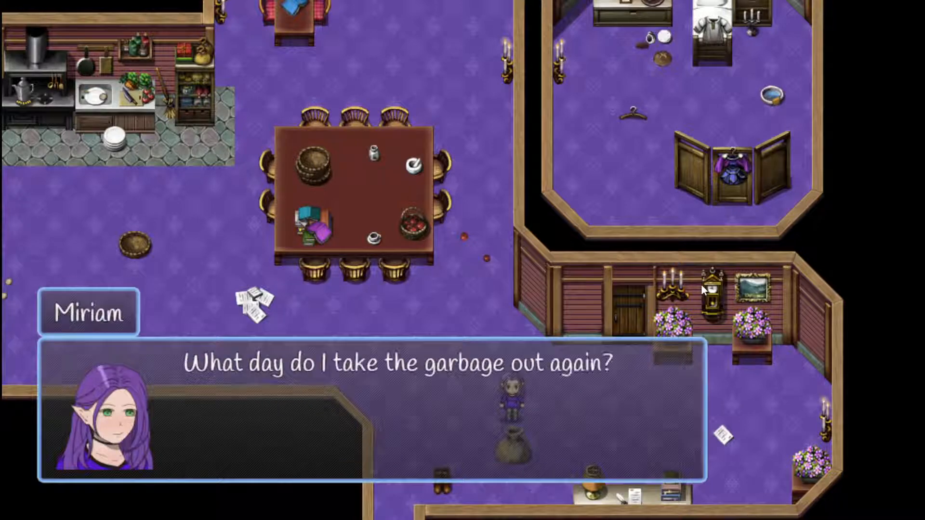
pyautogui.press('Return')
# Walk the character away from the sack and leave the house by the exit near the boots
pyautogui.press('Right')
pyautogui.press('Left')
pyautogui.press('Left')
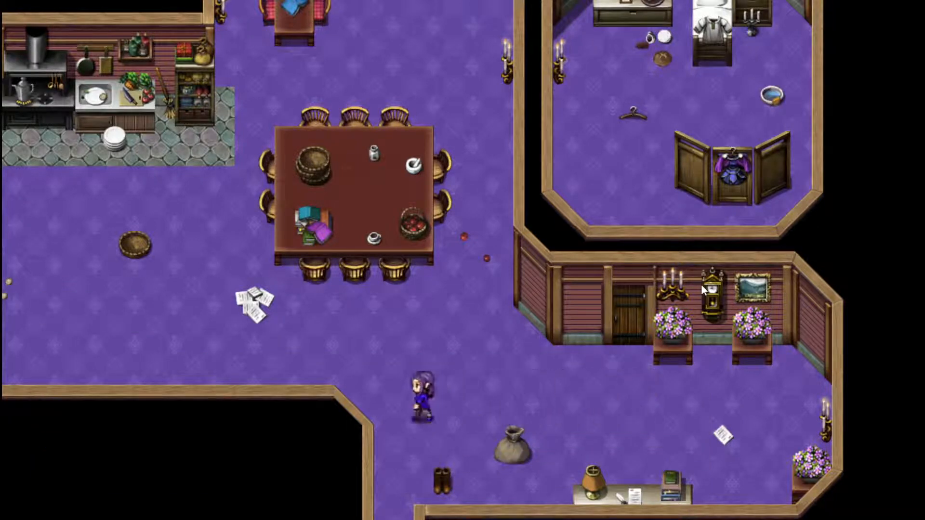
pyautogui.press('Down')
pyautogui.press('Down')
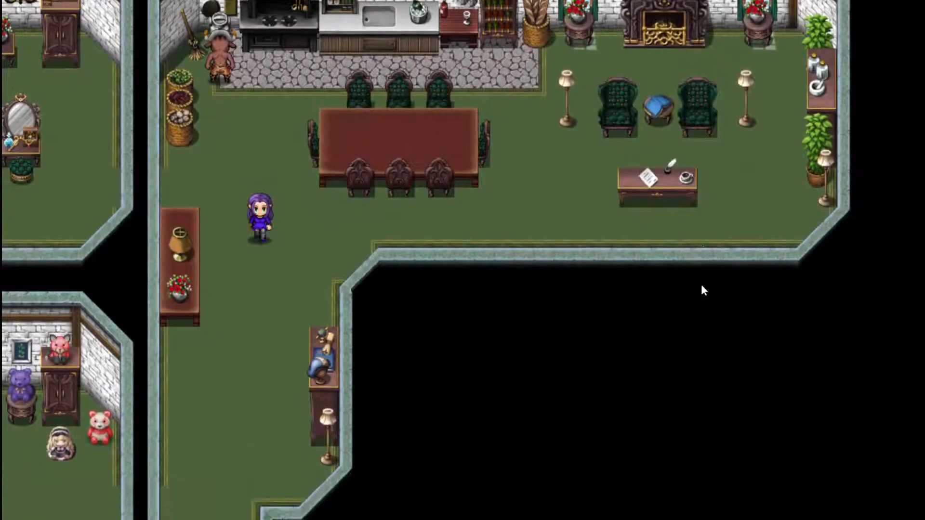
# Walk the character through the green-floored house to the wall beneath the vegetable baskets
pyautogui.press('Up')
pyautogui.press('Left')
pyautogui.press('Left')
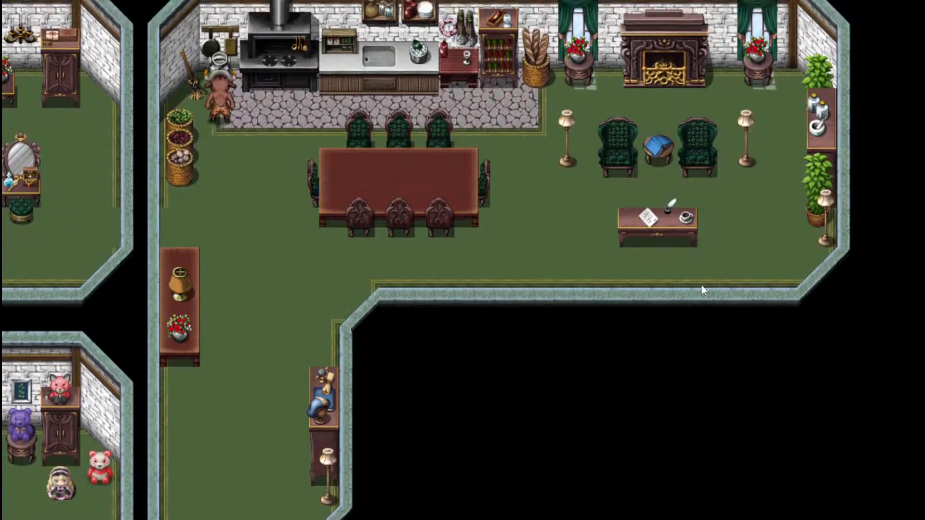
pyautogui.press('Right')
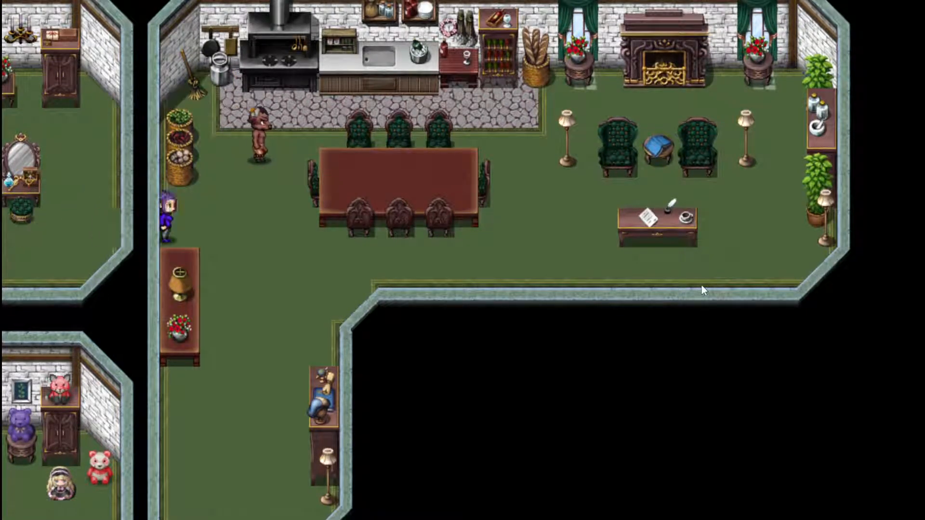
# Walk the character to the room with the dolls and teddy bears, trigger Angel's dialogue and dismiss it
pyautogui.press('Down')
pyautogui.press('Left')
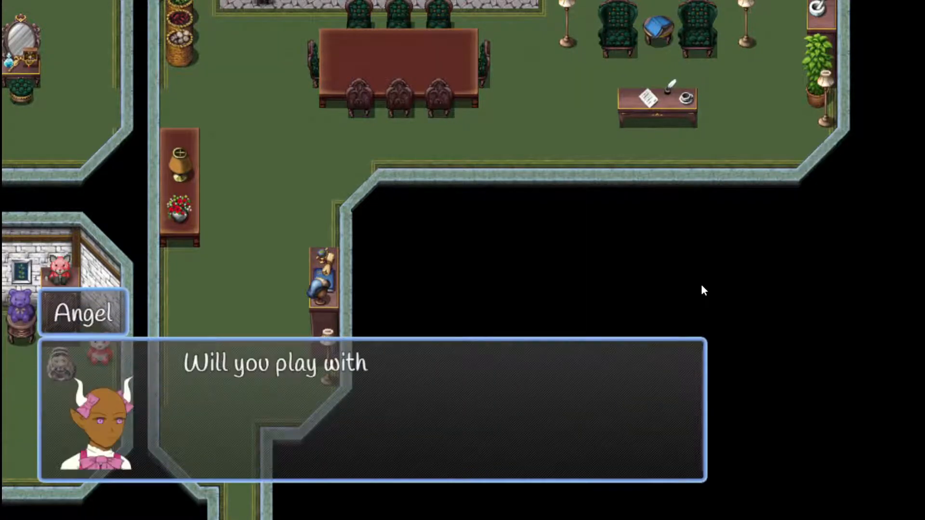
pyautogui.press('Return')
pyautogui.press('Right')
pyautogui.press('Down')
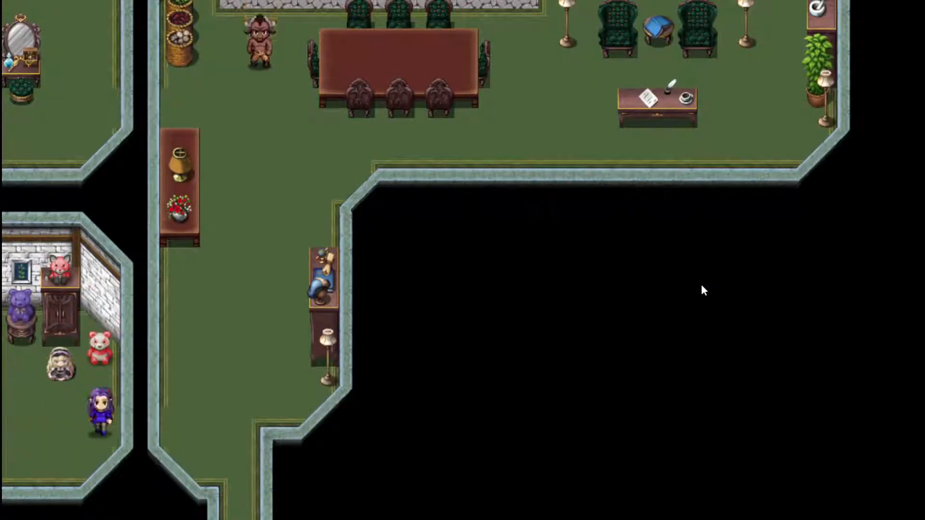
# Walk the character out of the doll room and past the dining chairs to the potted plants along the far wall
pyautogui.press('Right')
pyautogui.press('Up')
pyautogui.press('Right')
pyautogui.press('Up')
pyautogui.press('Right')
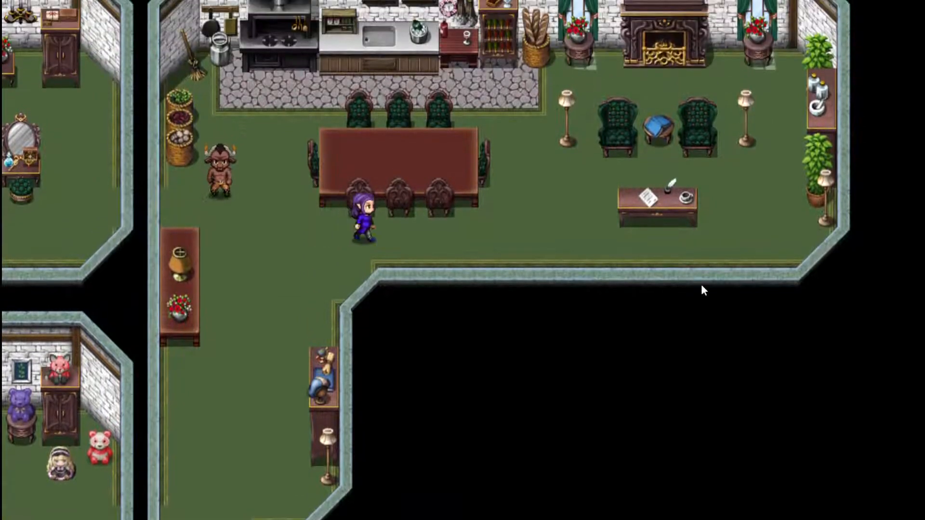
pyautogui.press('Right')
pyautogui.press('Up')
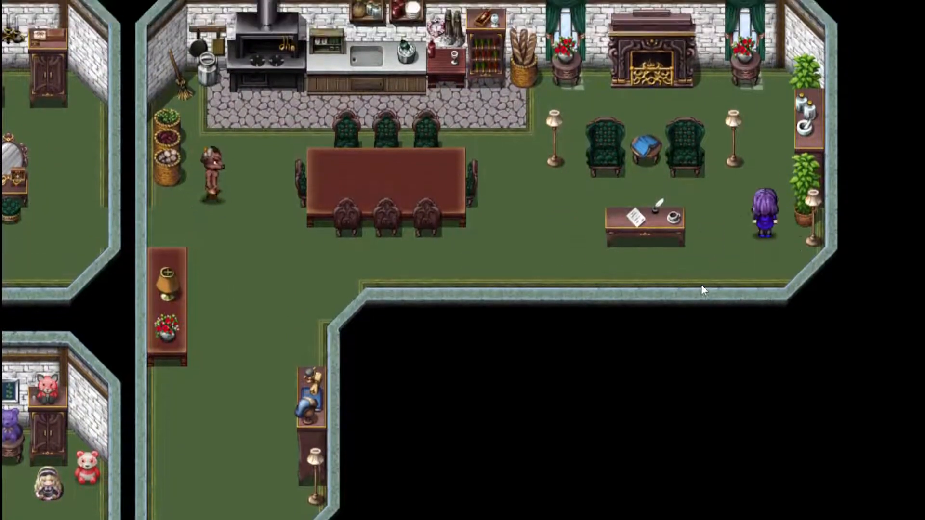
# Walk the character back past the writing desk to the horned villager, talk to him and dismiss his dialogue
pyautogui.press('Left')
pyautogui.press('Down')
pyautogui.press('Down')
pyautogui.press('Left')
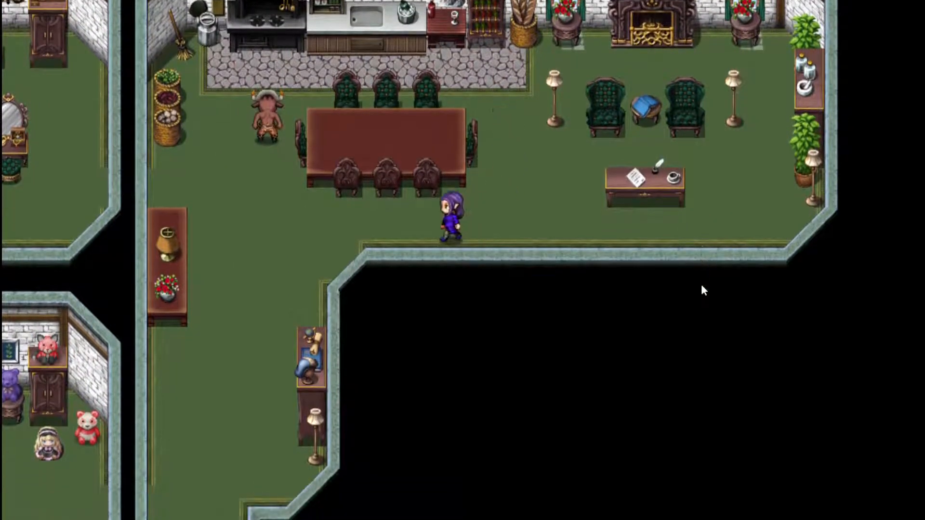
pyautogui.press('Up')
pyautogui.press('Return')
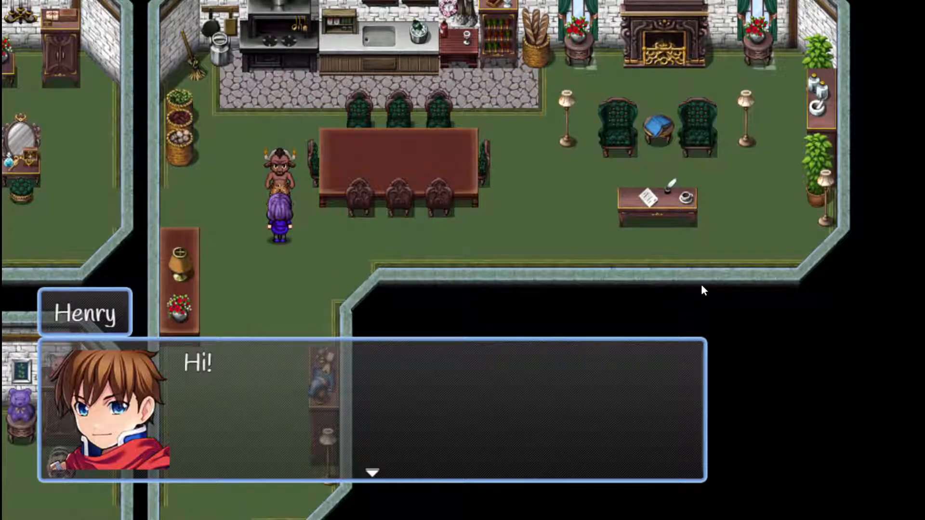
pyautogui.press('Return')
# Walk the character into the room with the vanity mirror and test the interaction there
pyautogui.press('Left')
pyautogui.press('Down')
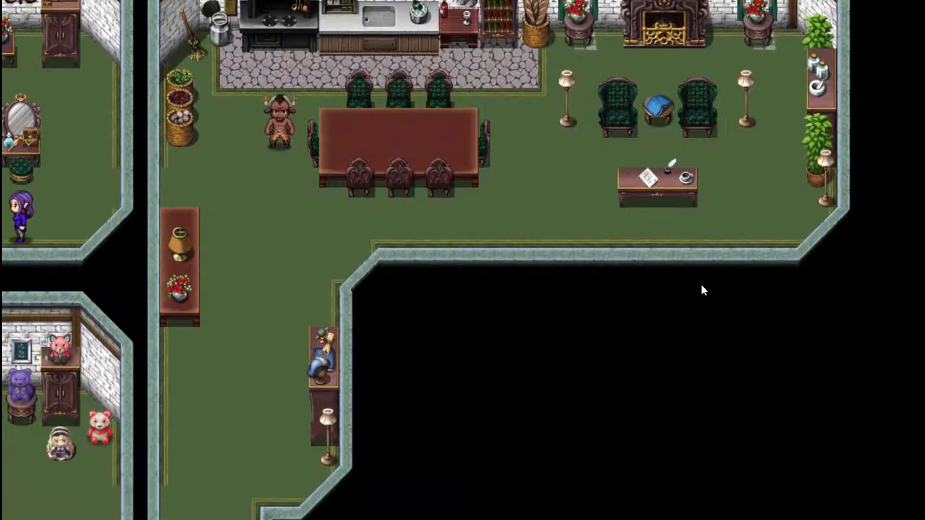
pyautogui.press('Return')
pyautogui.press('Return')
pyautogui.press('Right')
pyautogui.press('Up')
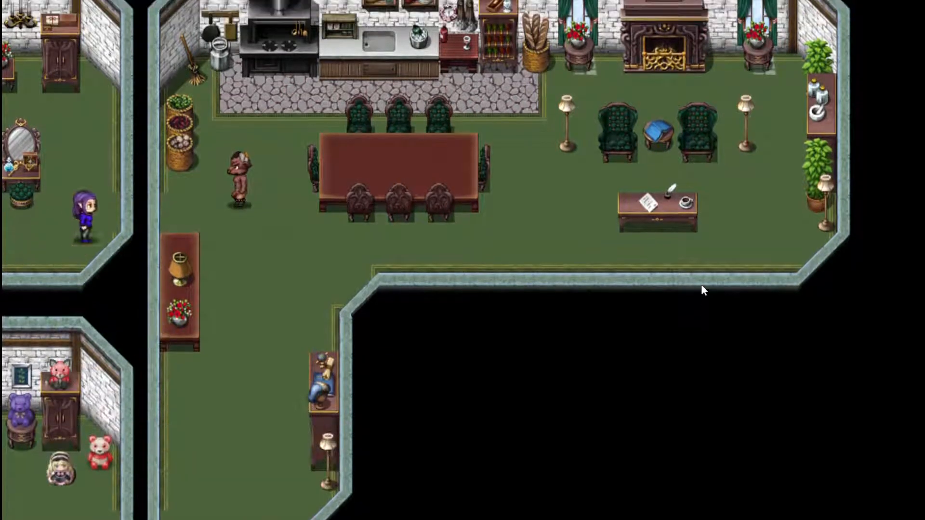
# Walk the character out of the vanity room to the main room beside the lamp table
pyautogui.press('Up')
pyautogui.press('Down')
pyautogui.press('Right')
pyautogui.press('Down')
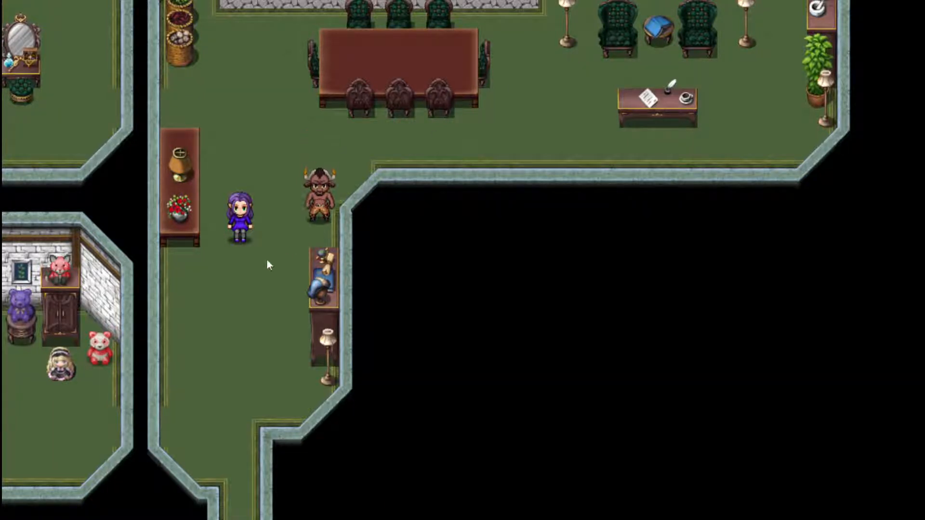
# Approach the horned villager near the wall corner, talk to him and dismiss his dialogue
pyautogui.press('Right')
pyautogui.press('Right')
pyautogui.press('Right')
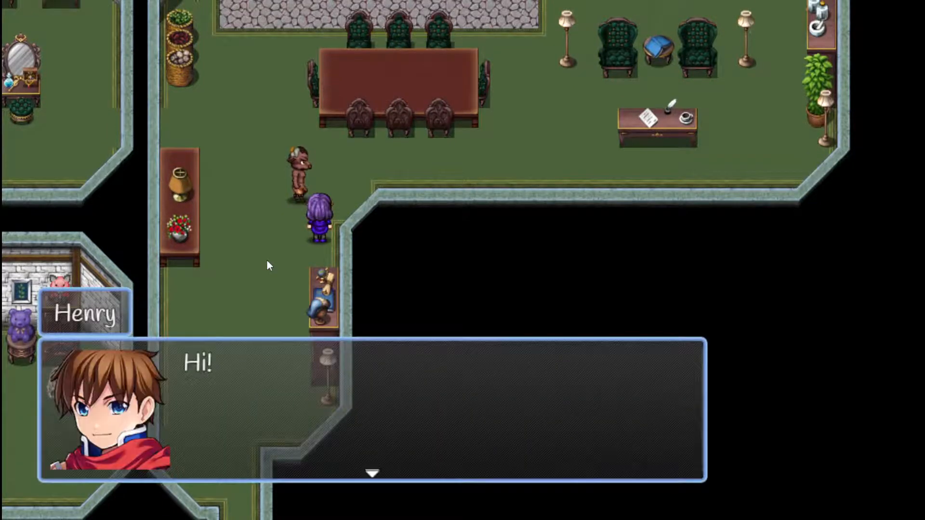
pyautogui.press('Return')
pyautogui.press('Up')
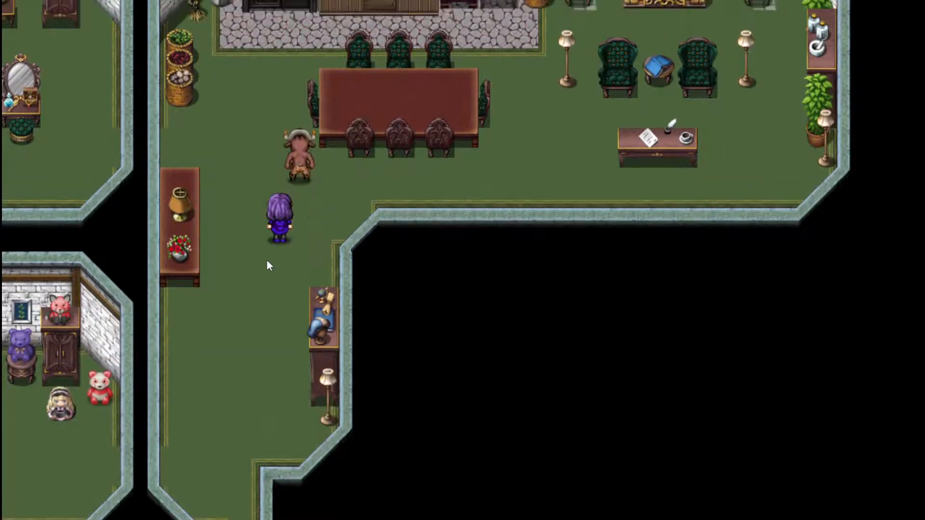
# Walk the character around the open floor between the horned villager and the lamp table
pyautogui.press('Down')
pyautogui.press('Left')
pyautogui.press('Up')
pyautogui.press('Up')
pyautogui.press('Left')
pyautogui.press('Down')
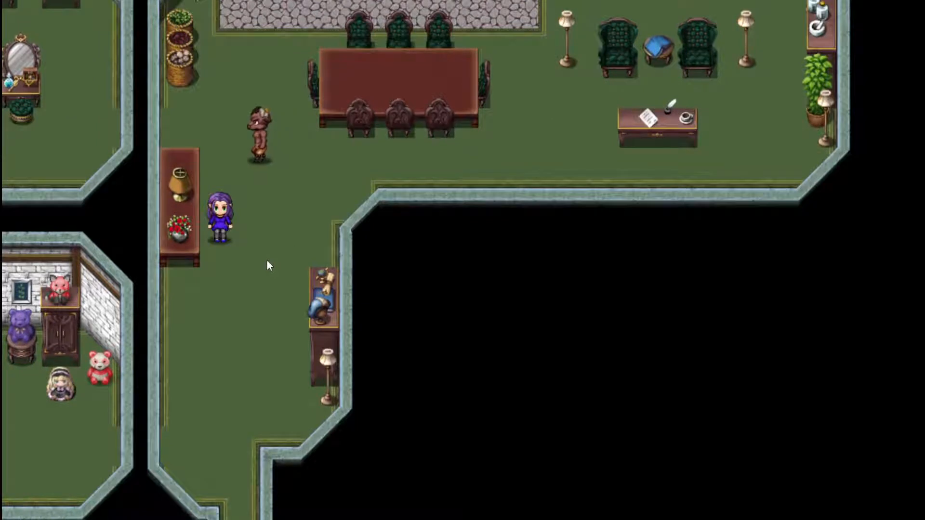